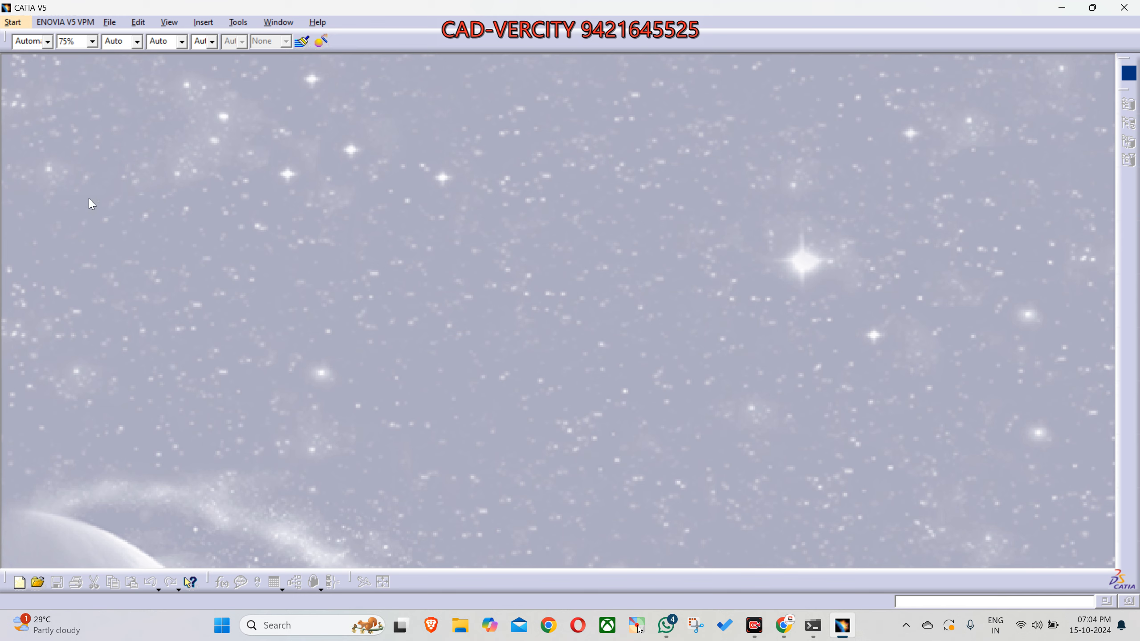
# - Create a new document of type Part
pyautogui.click(109, 22)
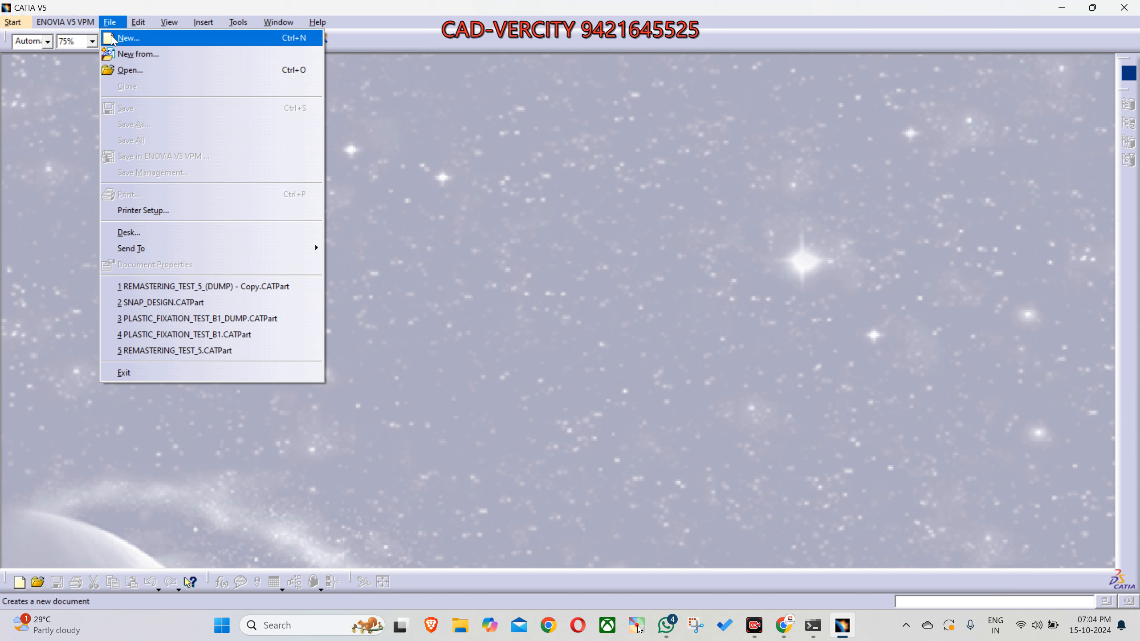
pyautogui.click(123, 38)
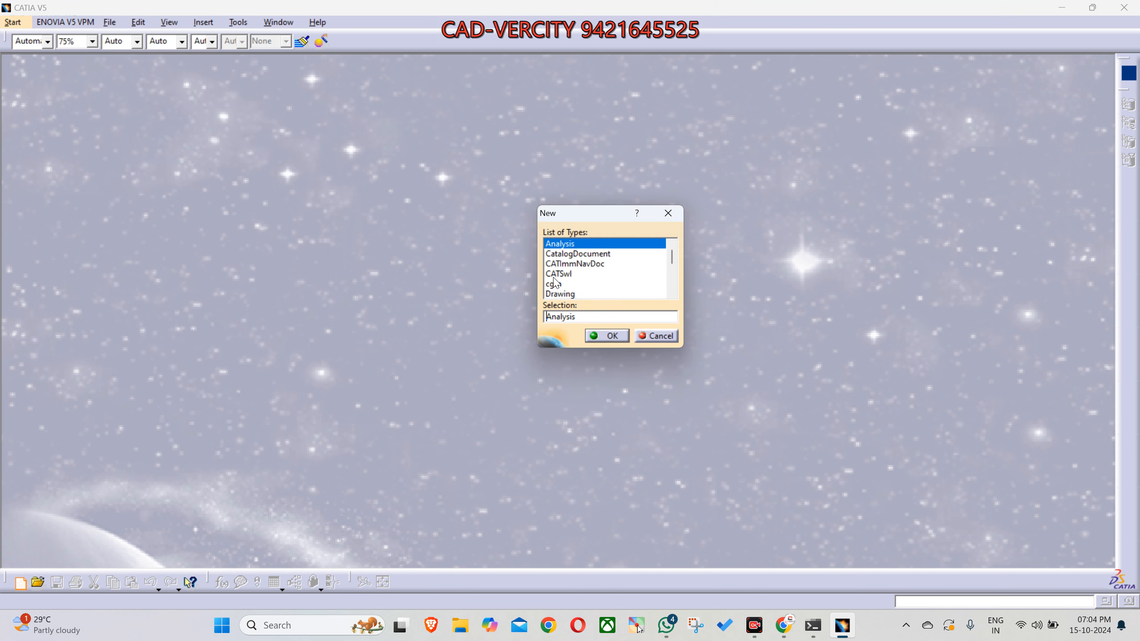
pyautogui.doubleClick(577, 317)
pyautogui.write('Part')
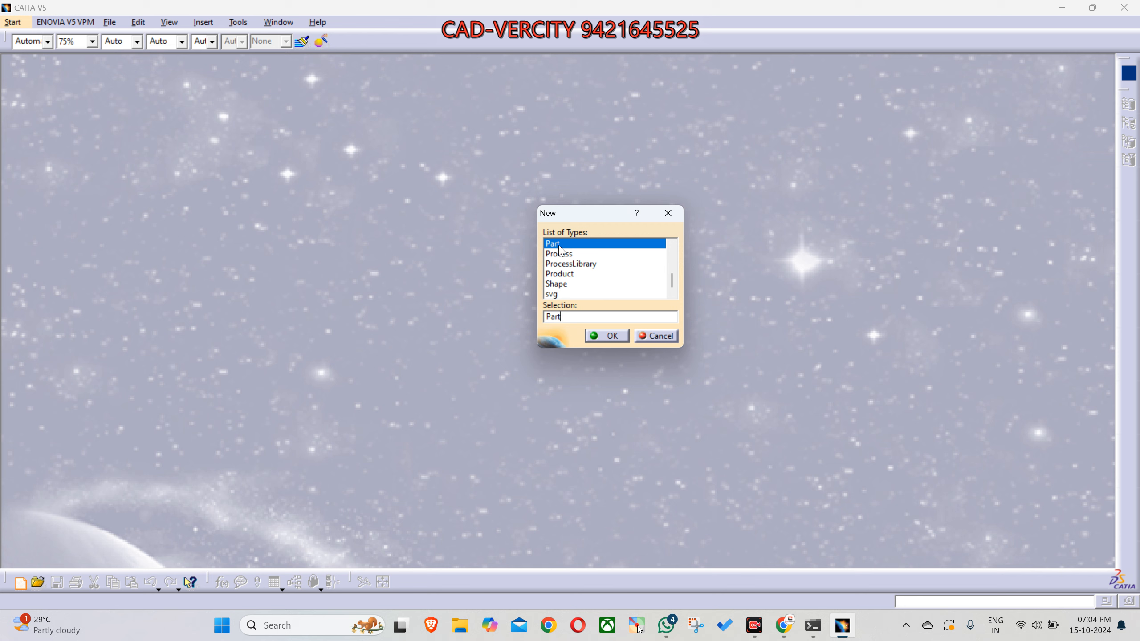
pyautogui.click(615, 339)
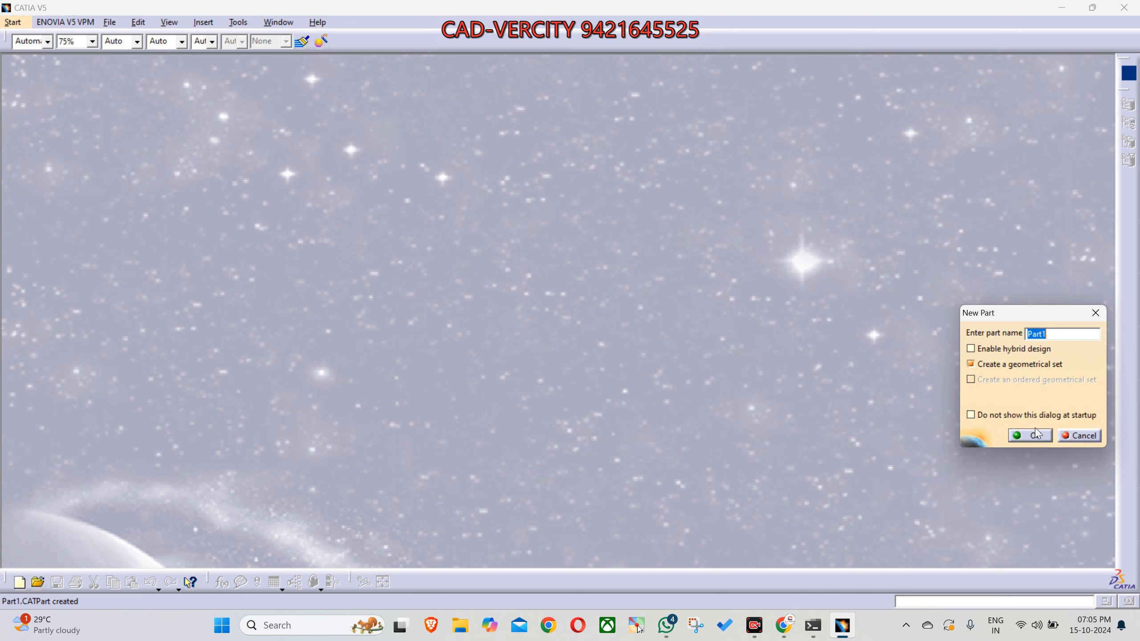
# - Name the new part DAY_1 and create it with a geometrical set and hybrid design disabled
pyautogui.click(1055, 337)
pyautogui.moveTo(1070, 336); pyautogui.dragTo(960, 331)
pyautogui.write('DAy1')
pyautogui.click(1033, 334)
pyautogui.press('BackSpace')
pyautogui.write('a')
pyautogui.write('_')
pyautogui.press('BackSpace')
pyautogui.press('BackSpace')
pyautogui.write('AY')
pyautogui.click(1034, 435)
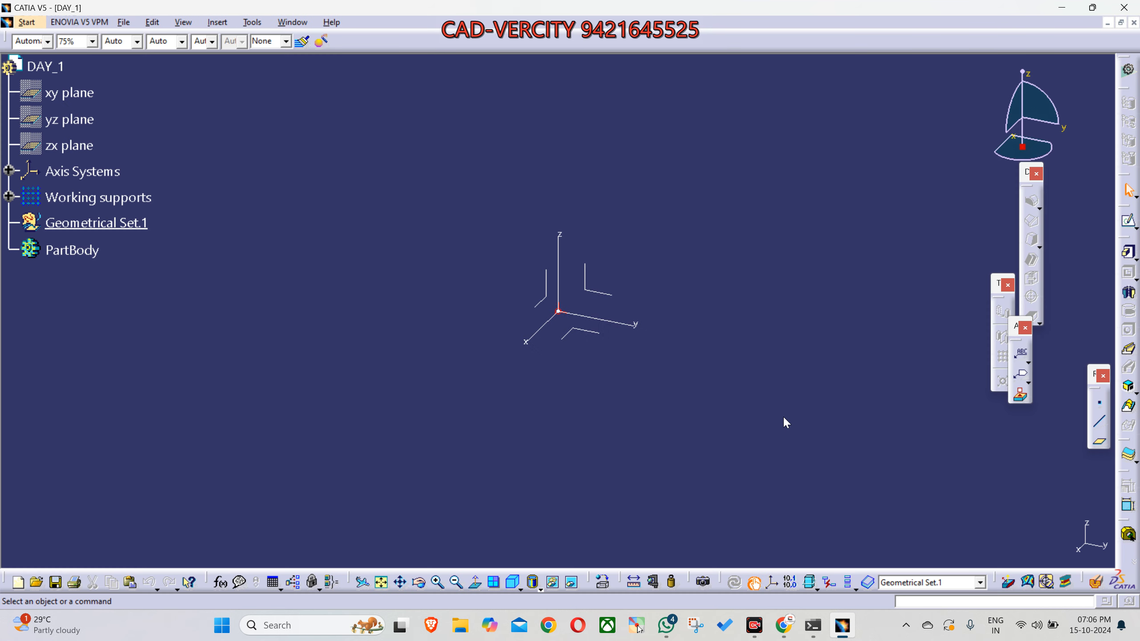
# - Separate the floating annotation toolbar from the overlapping toolbars
pyautogui.moveTo(458, 198); pyautogui.dragTo(725, 347, button='middle')
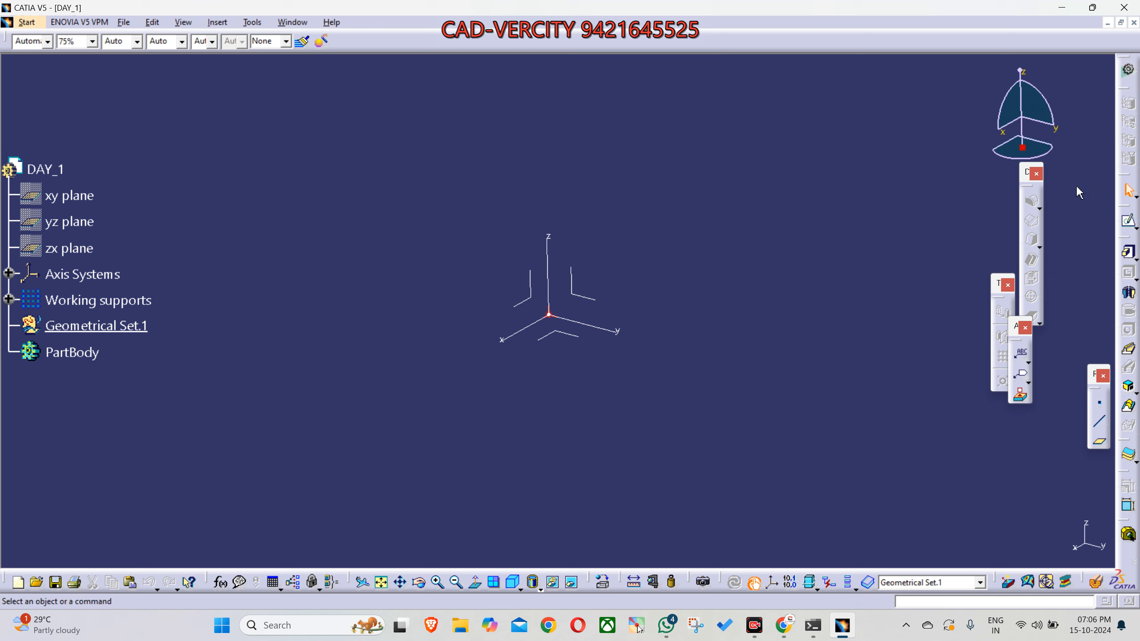
pyautogui.moveTo(1020, 333); pyautogui.dragTo(906, 242)
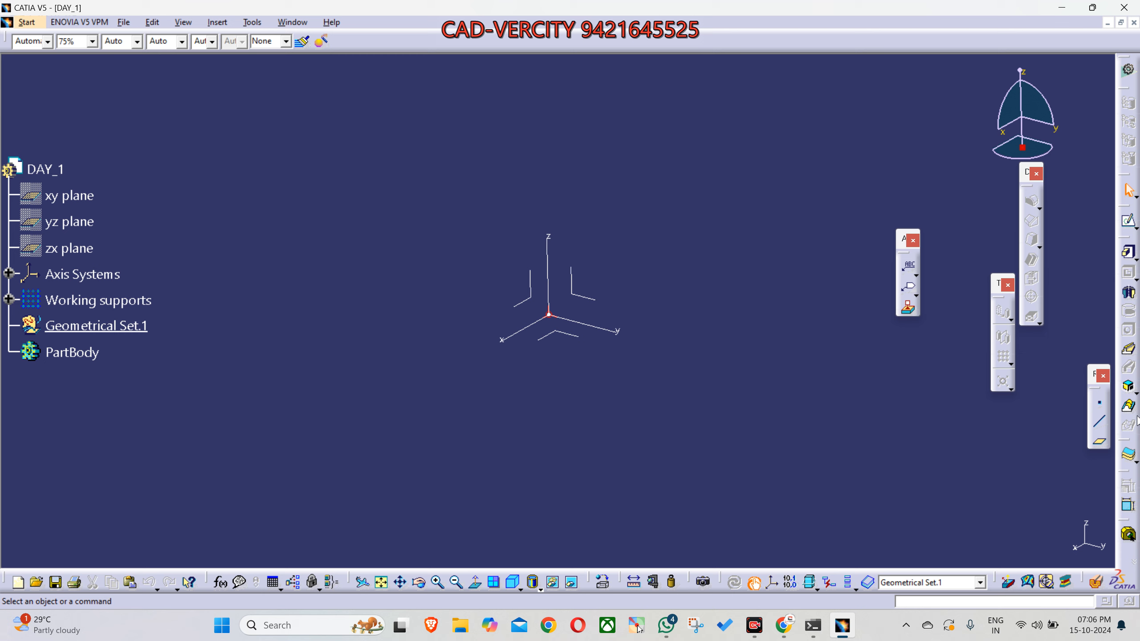
pyautogui.moveTo(765, 383); pyautogui.dragTo(804, 501, button='middle')
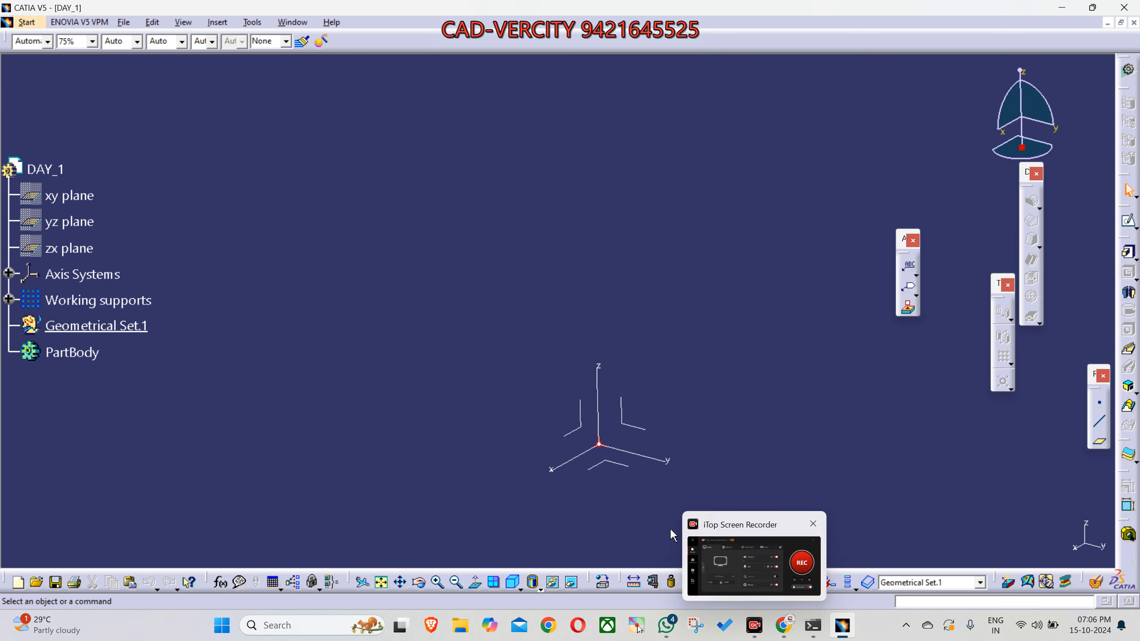
# - Start the screen annotation tool and draw four green rectangles in a row above the model axes
pyautogui.click(637, 625)
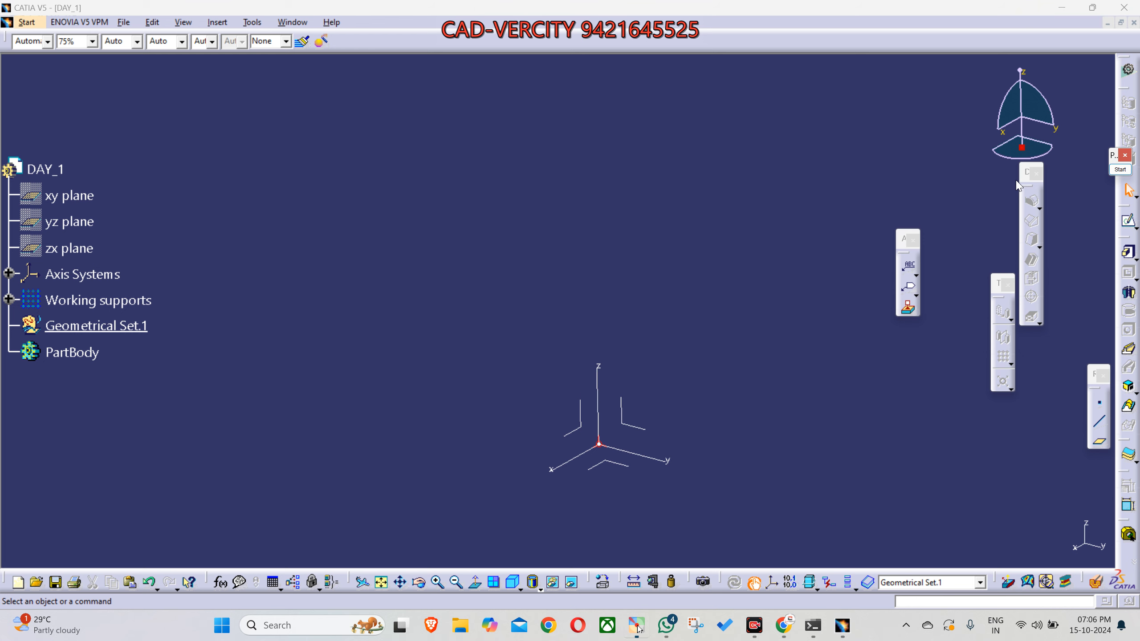
pyautogui.click(1116, 167)
pyautogui.click(1116, 286)
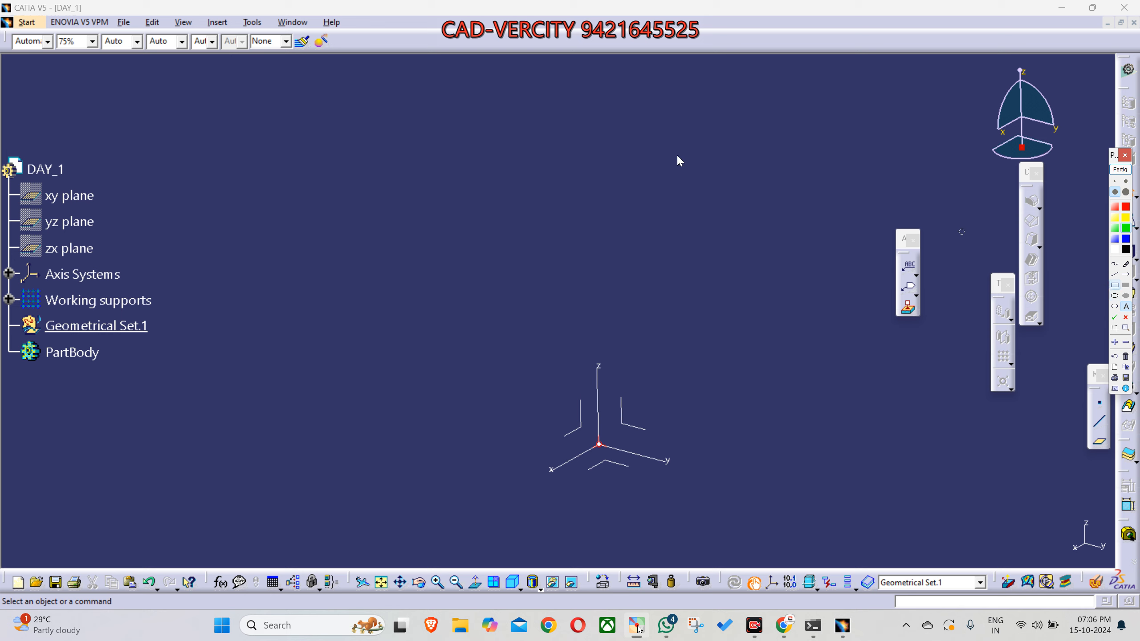
pyautogui.moveTo(118, 93)
pyautogui.mouseDown()
pyautogui.moveTo(258, 147)
pyautogui.moveTo(359, 159)
pyautogui.moveTo(317, 143)
pyautogui.mouseUp()
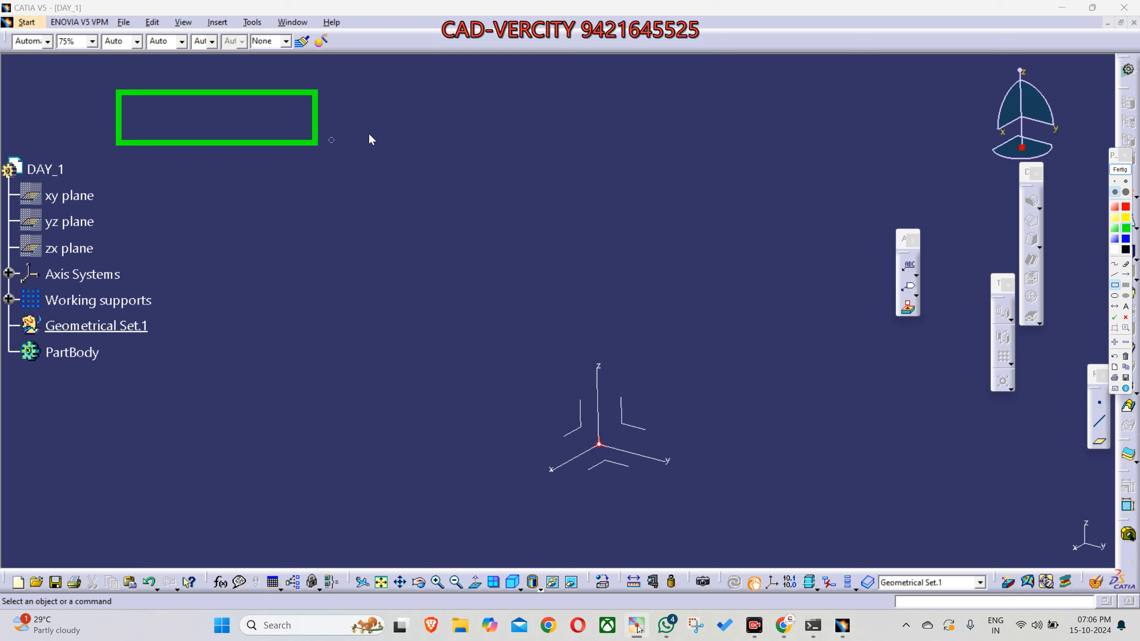
pyautogui.moveTo(367, 89); pyautogui.dragTo(555, 151)
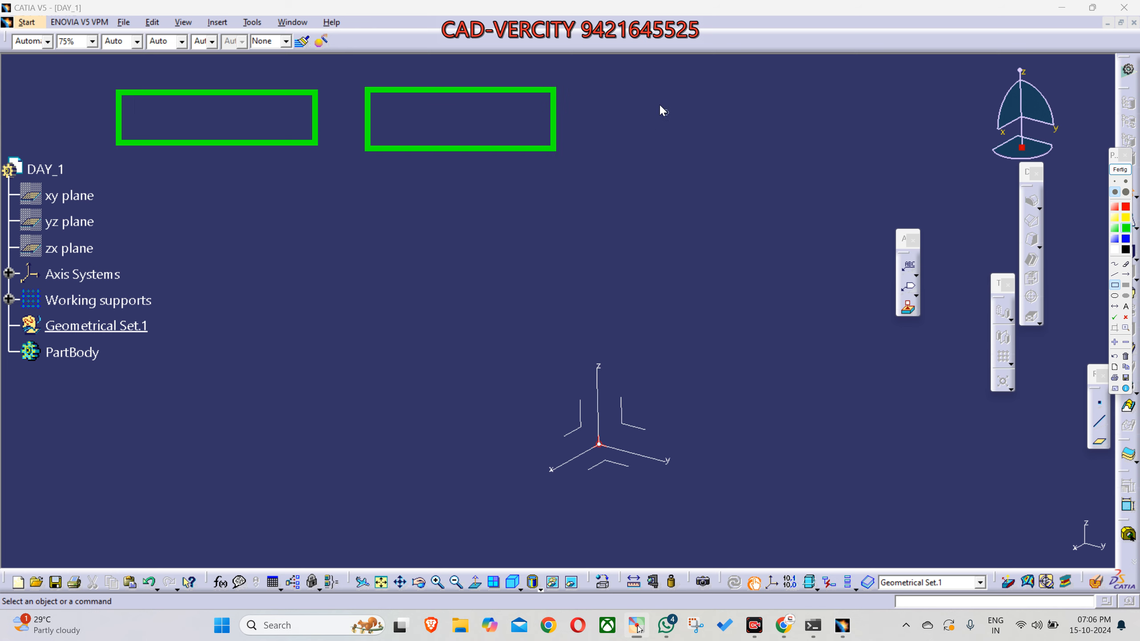
pyautogui.moveTo(669, 115); pyautogui.dragTo(818, 154)
pyautogui.moveTo(876, 77); pyautogui.dragTo(1045, 155)
# - Label the four green rectangles "Sketching", "Part Design", "GSD" and "Assembly Design" with green text
pyautogui.click(1123, 309)
pyautogui.click(1126, 193)
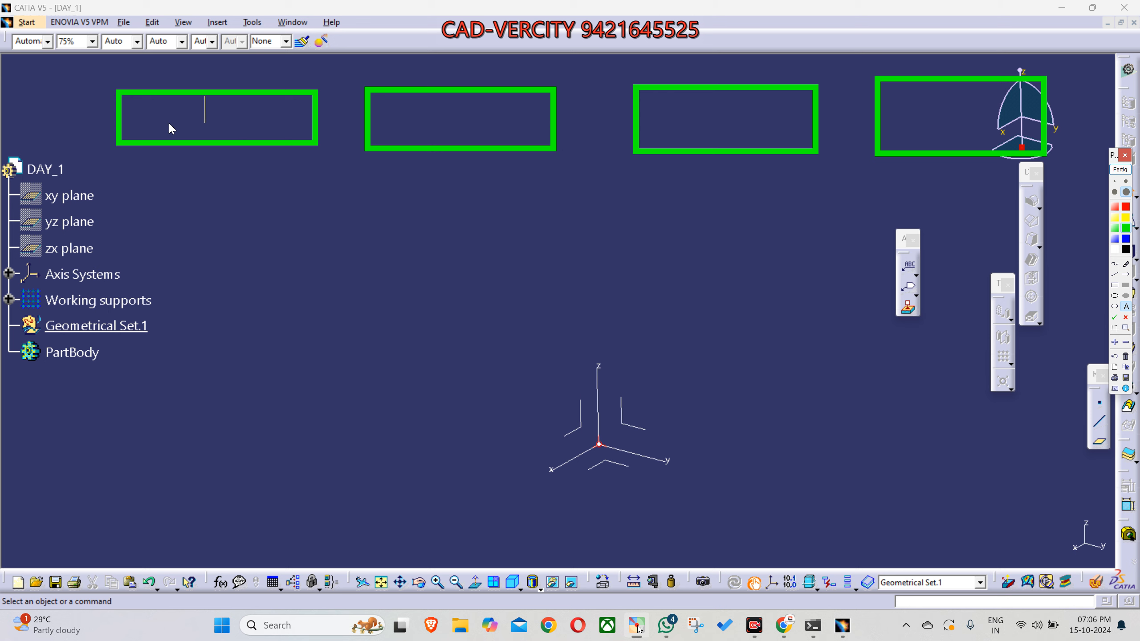
pyautogui.click(135, 134)
pyautogui.write('S')
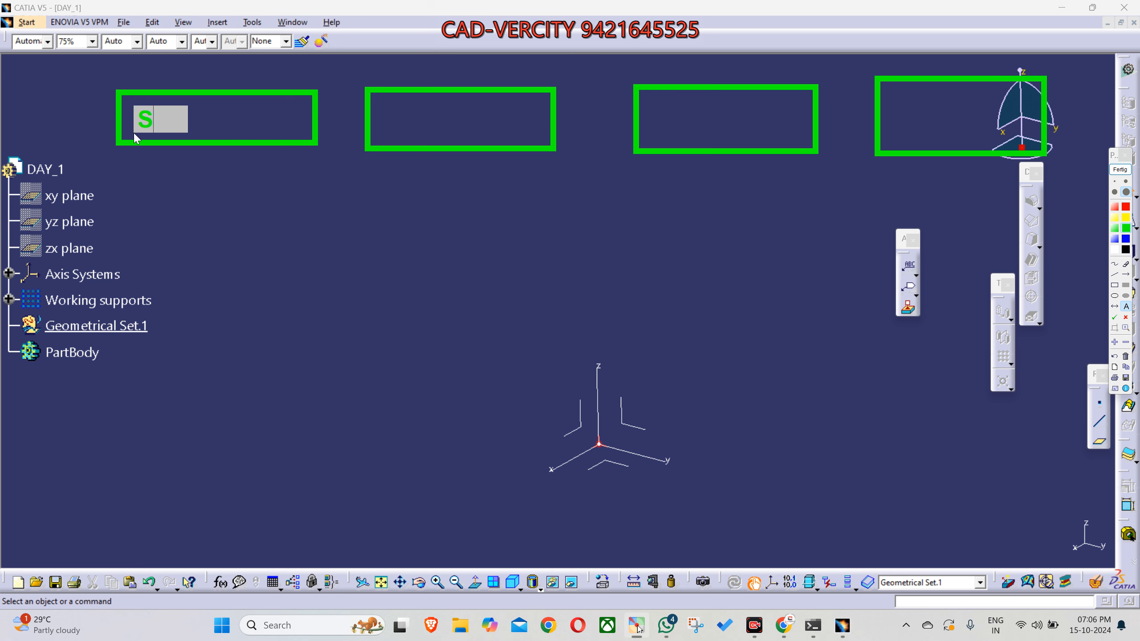
pyautogui.write('ketching')
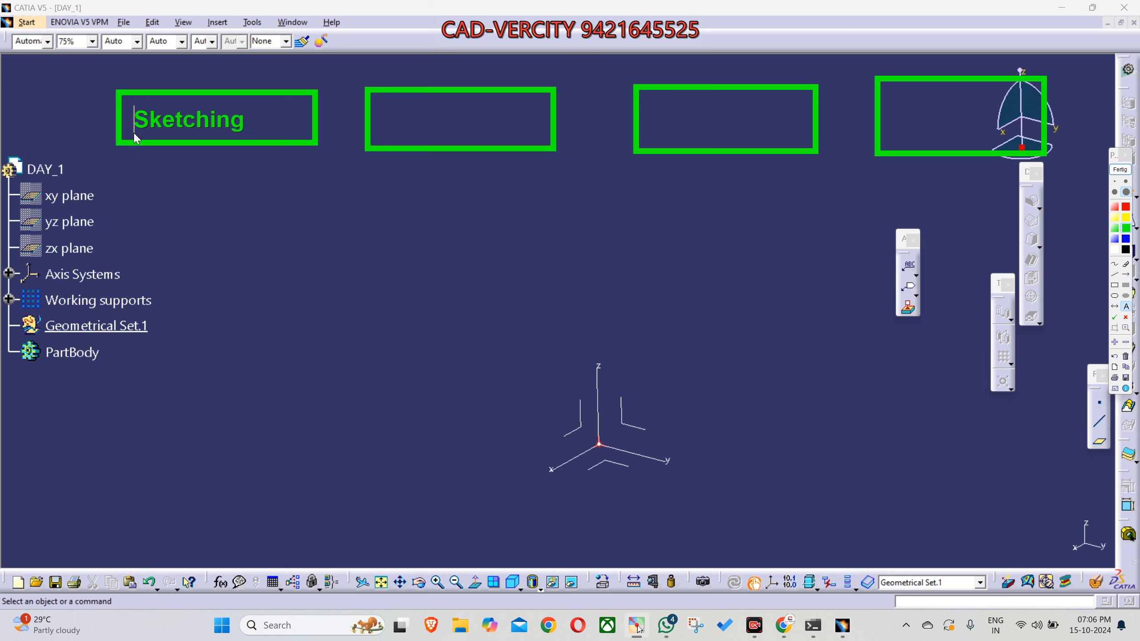
pyautogui.click(379, 128)
pyautogui.write('Part Design')
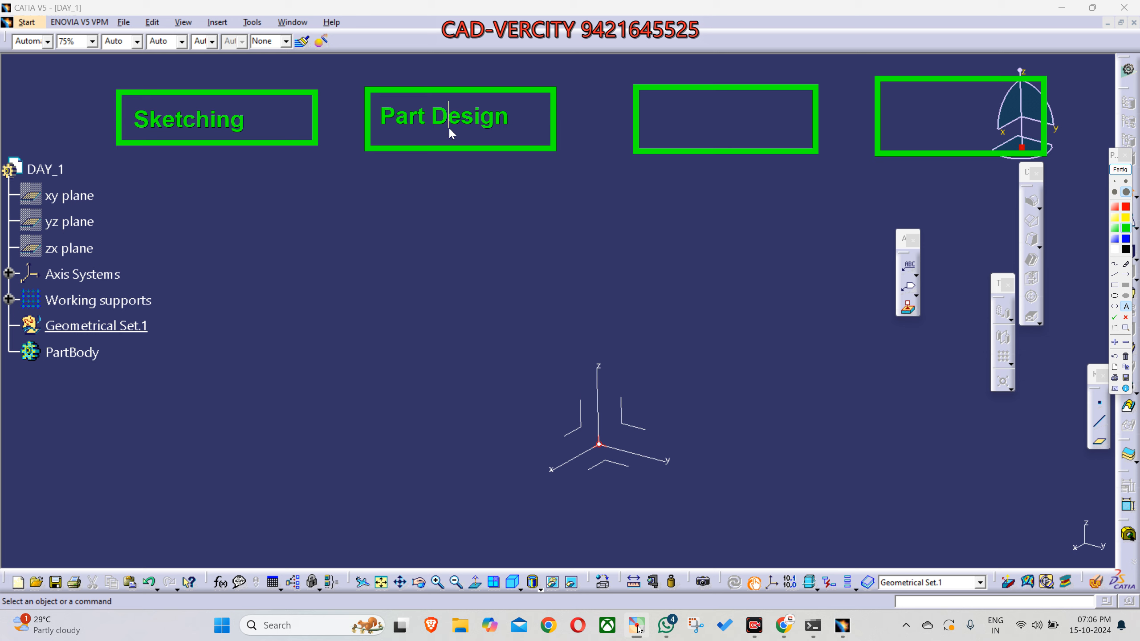
pyautogui.click(655, 128)
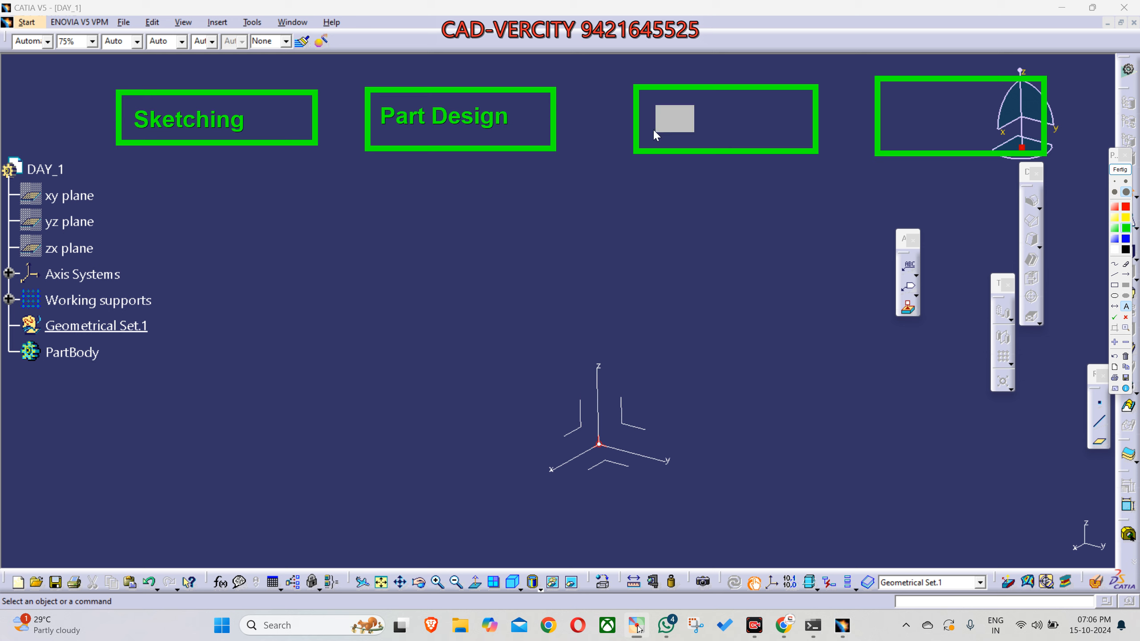
pyautogui.write('GSD')
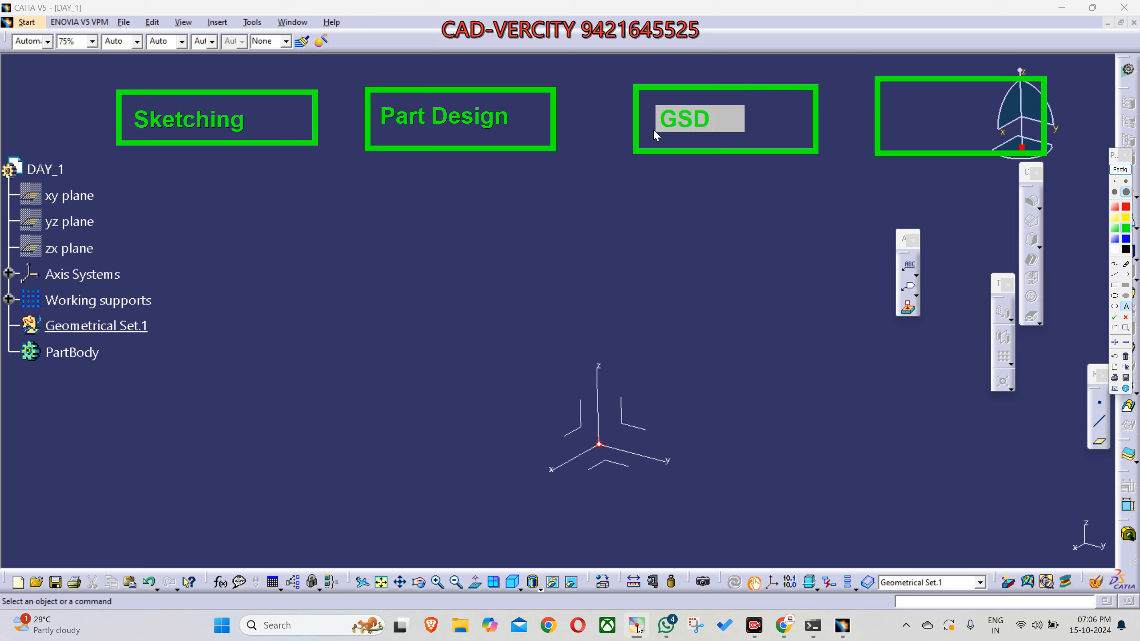
pyautogui.press('Return')
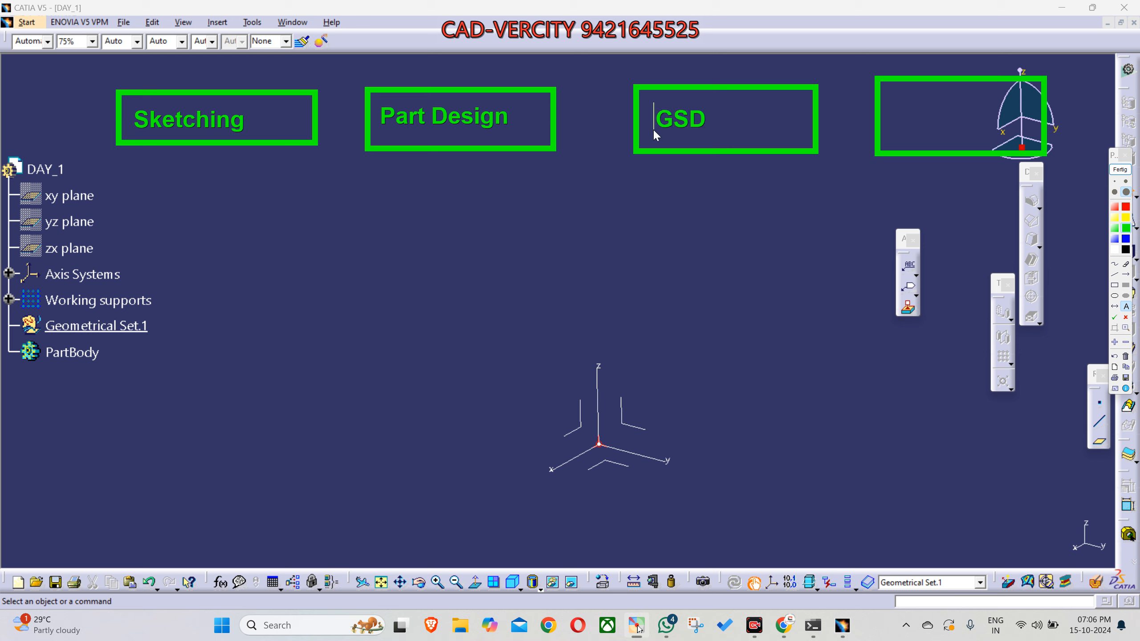
pyautogui.click(886, 131)
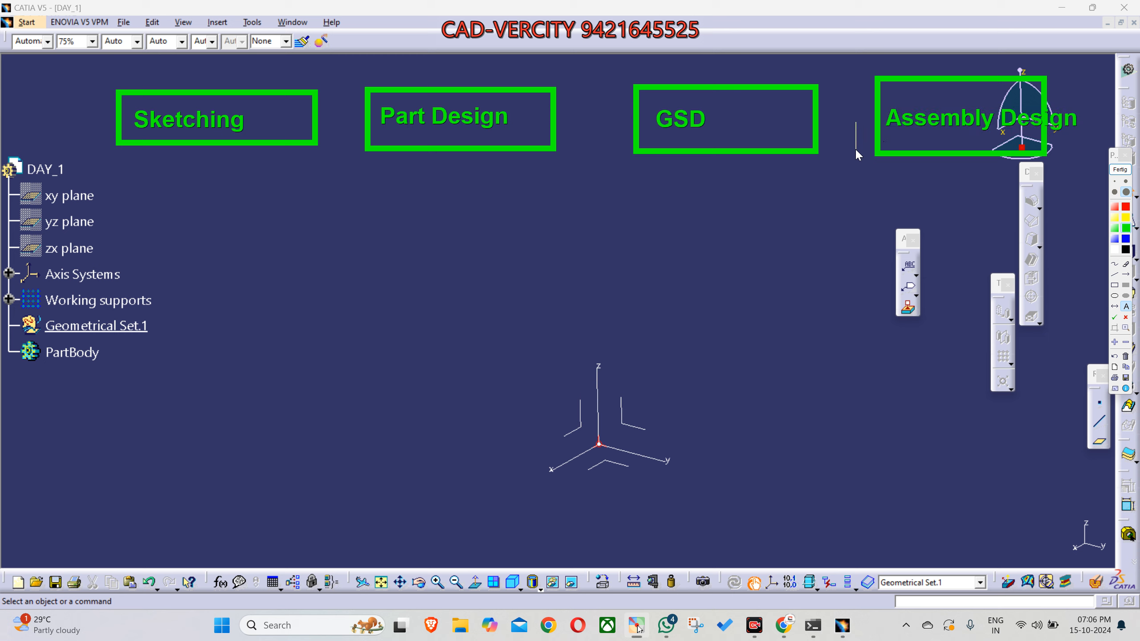
# - Draw thinner red arrows linking the Sketching box to the Part Design box and to the GSD box
pyautogui.click(1125, 275)
pyautogui.click(1126, 181)
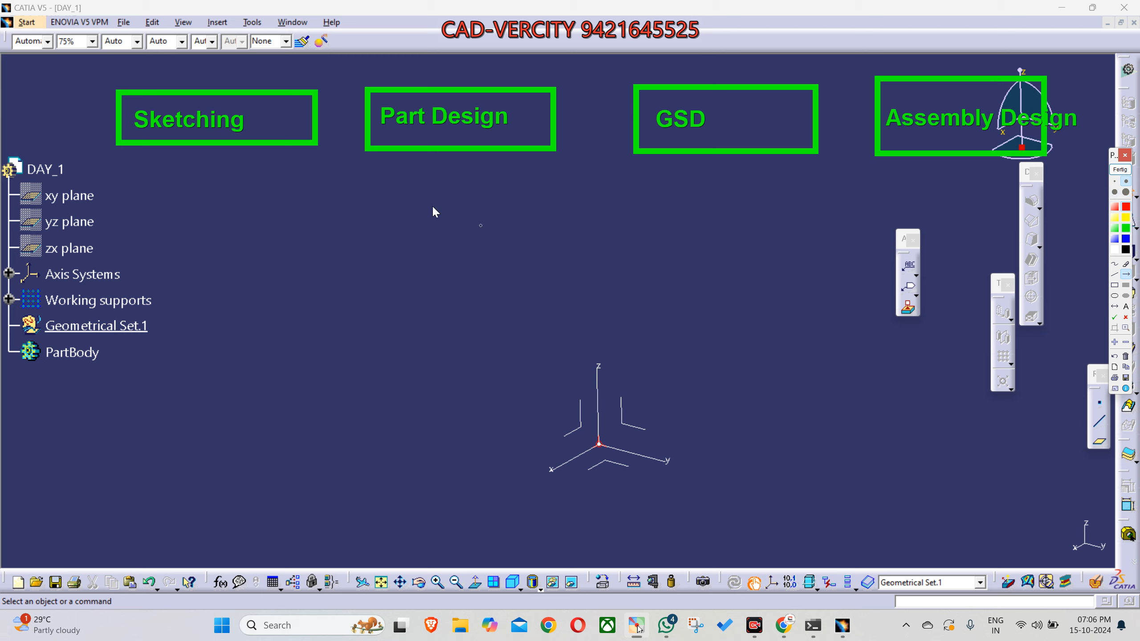
pyautogui.moveTo(274, 148); pyautogui.dragTo(352, 203)
pyautogui.moveTo(353, 203); pyautogui.dragTo(409, 147)
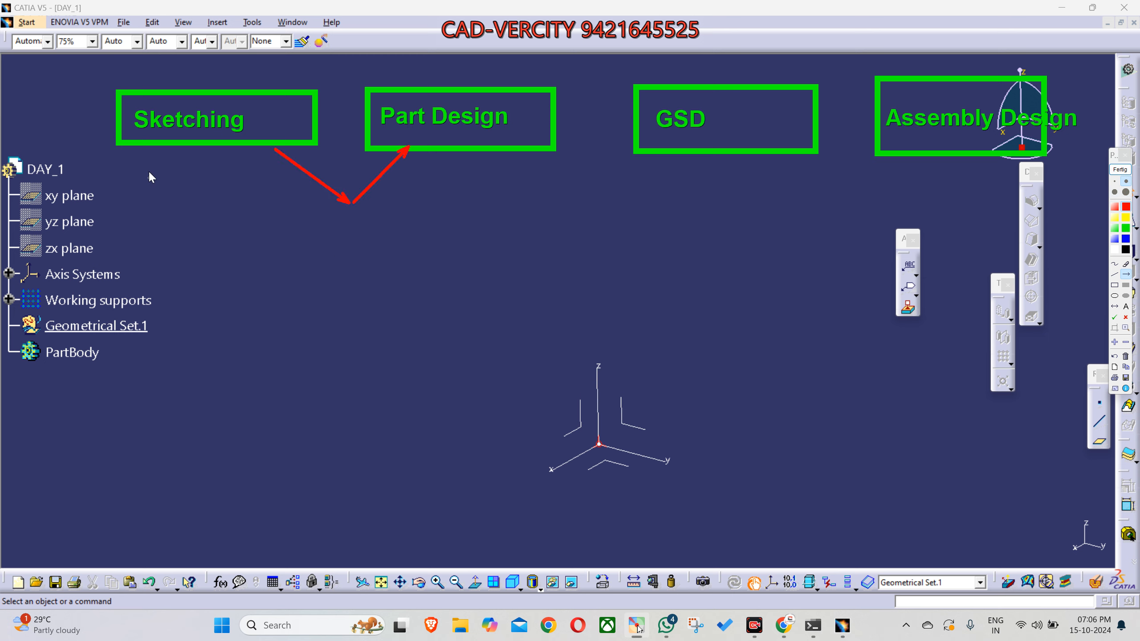
pyautogui.moveTo(238, 151)
pyautogui.mouseDown()
pyautogui.moveTo(382, 270)
pyautogui.moveTo(679, 156)
pyautogui.mouseUp()
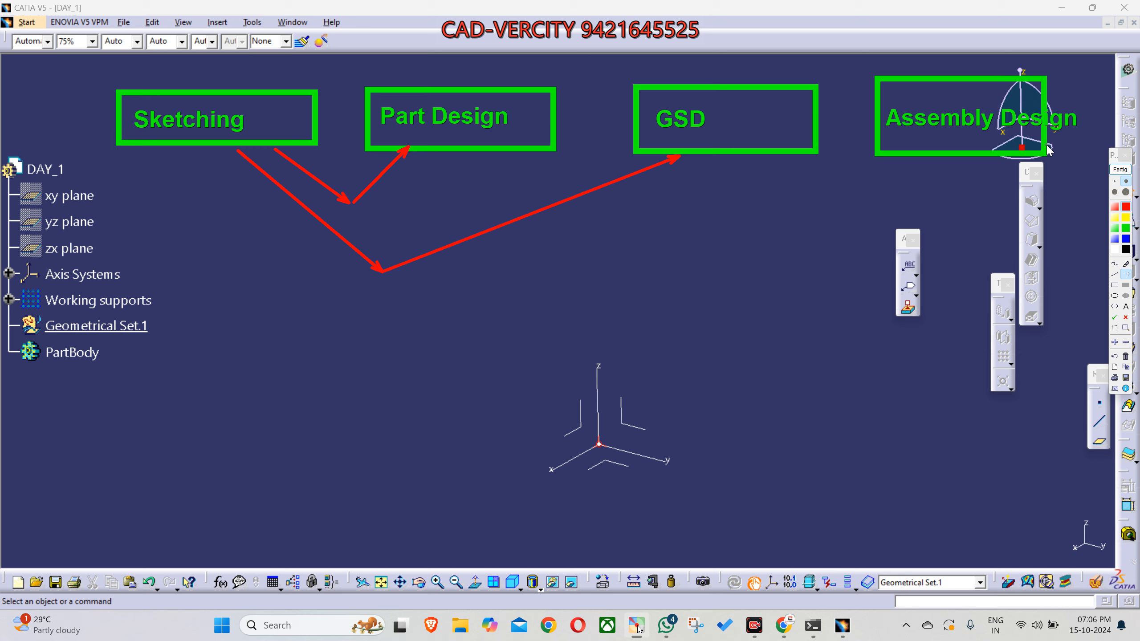
# - Draw a thin green rectangle below the GSD and Assembly Design boxes and start its label with "Kin"
pyautogui.click(1114, 285)
pyautogui.moveTo(690, 259); pyautogui.dragTo(878, 310)
pyautogui.click(1127, 307)
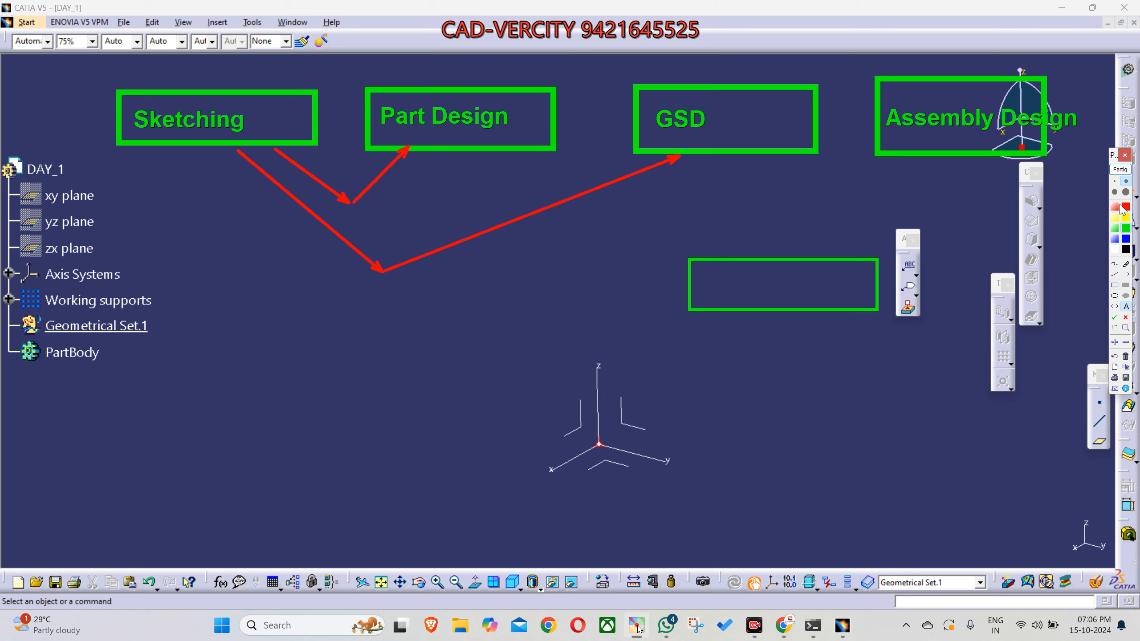
pyautogui.click(734, 298)
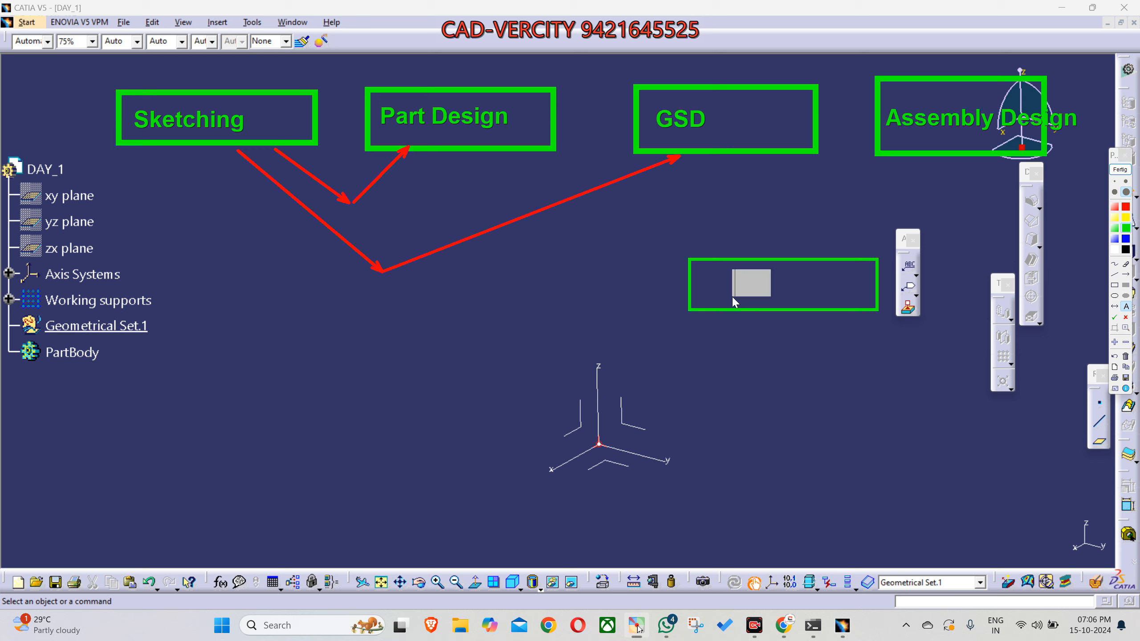
pyautogui.write('Kin')
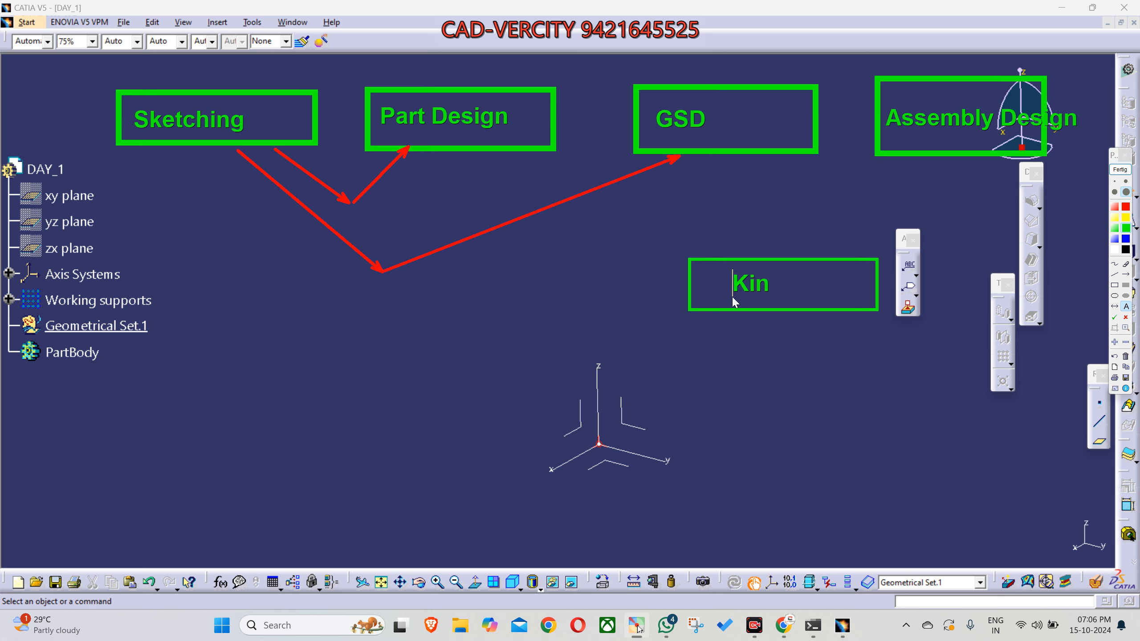
# - Capture a screenshot of the annotated workbench diagram area
pyautogui.click(728, 418)
pyautogui.press('shift+super+s')
pyautogui.moveTo(73, 58); pyautogui.dragTo(1099, 458)
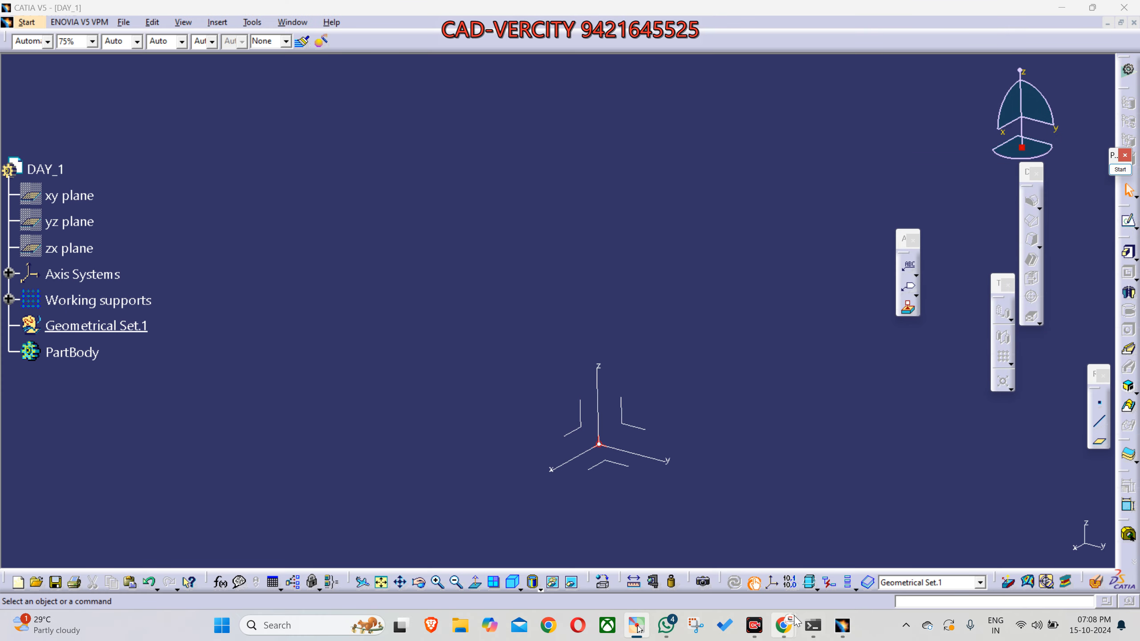
# - Switch to WhatsApp Web in Chrome and send the captured diagram to the 7 Days of CAD-VERCITY group
pyautogui.moveTo(784, 625)
pyautogui.click(714, 548)
pyautogui.click(110, 14)
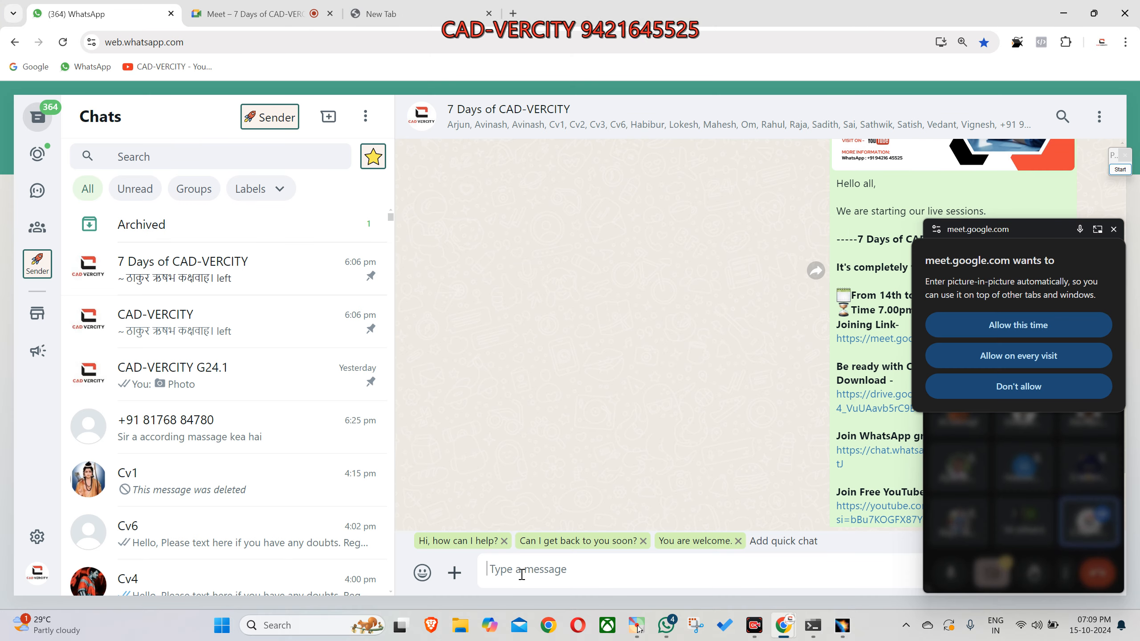
pyautogui.hotkey('ctrl', 'v')
pyautogui.press('Return')
# - Return to CATIA, allow the meeting's picture-in-picture this time, and move its window clear of the modelling area
pyautogui.click(853, 626)
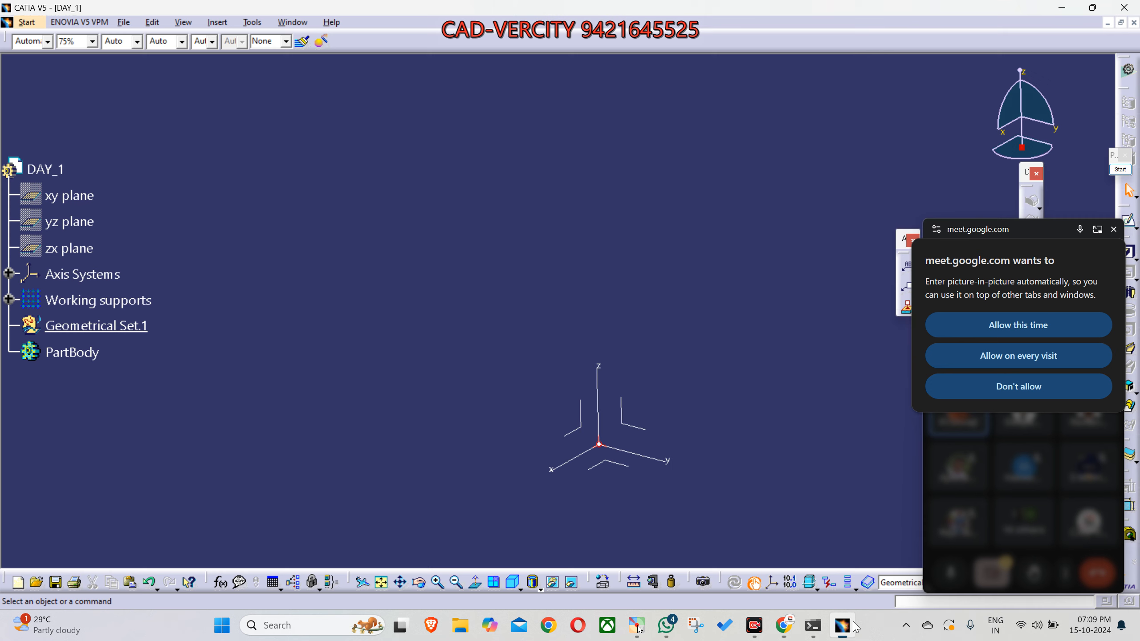
pyautogui.click(940, 321)
pyautogui.moveTo(1011, 277); pyautogui.dragTo(911, 637)
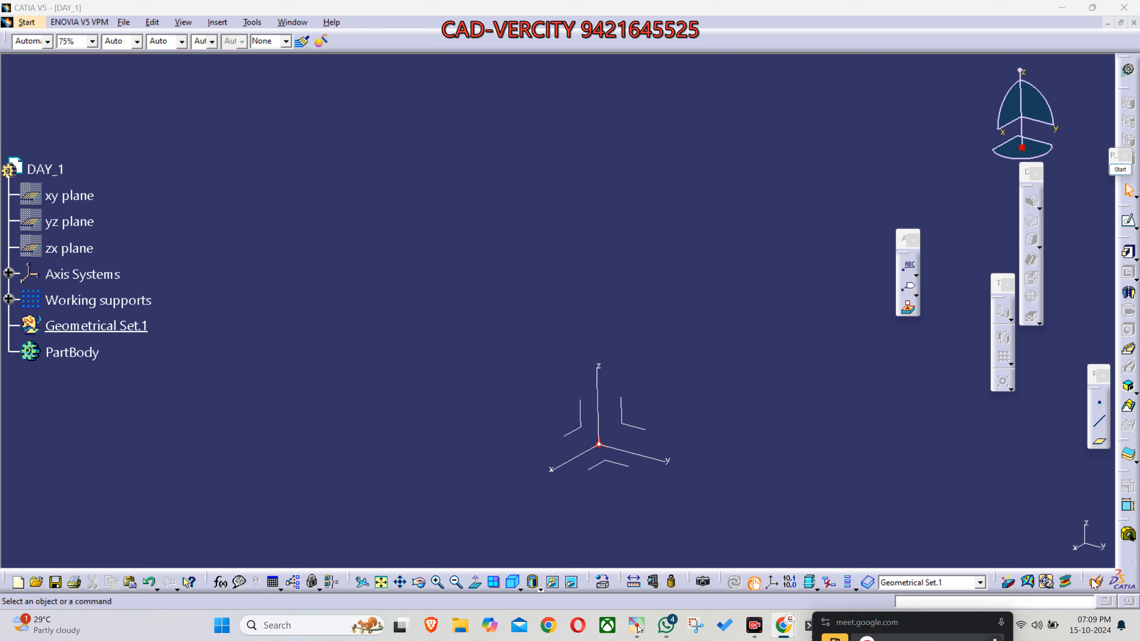
# - Show the hidden xy, yz and zx reference planes of DAY_1
pyautogui.moveTo(682, 439); pyautogui.dragTo(628, 394, button='middle')
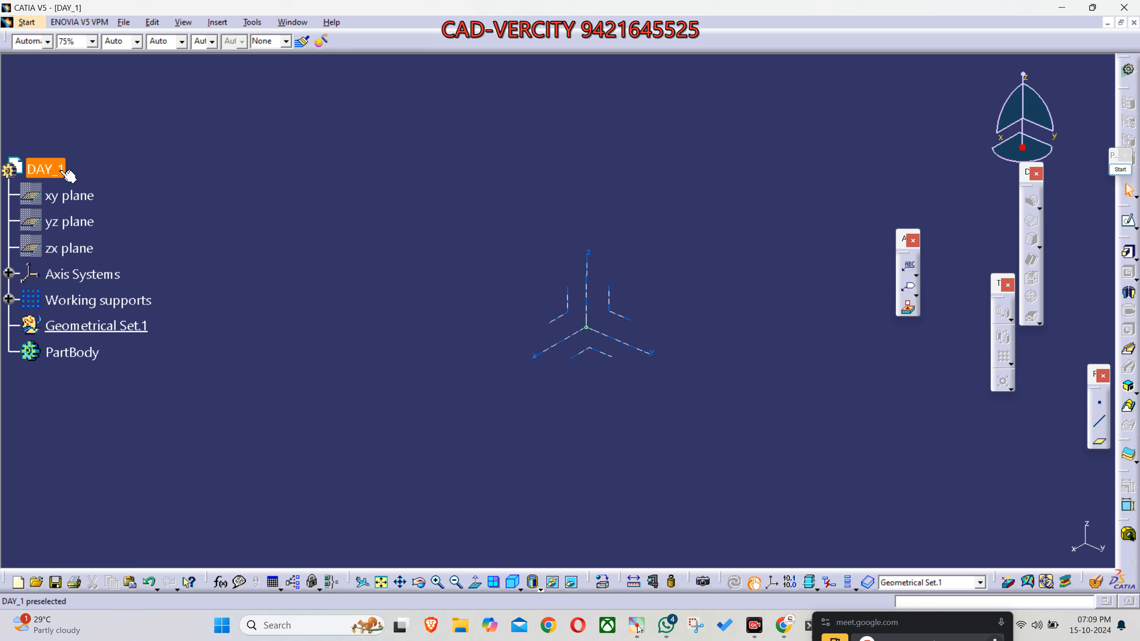
pyautogui.click(76, 193)
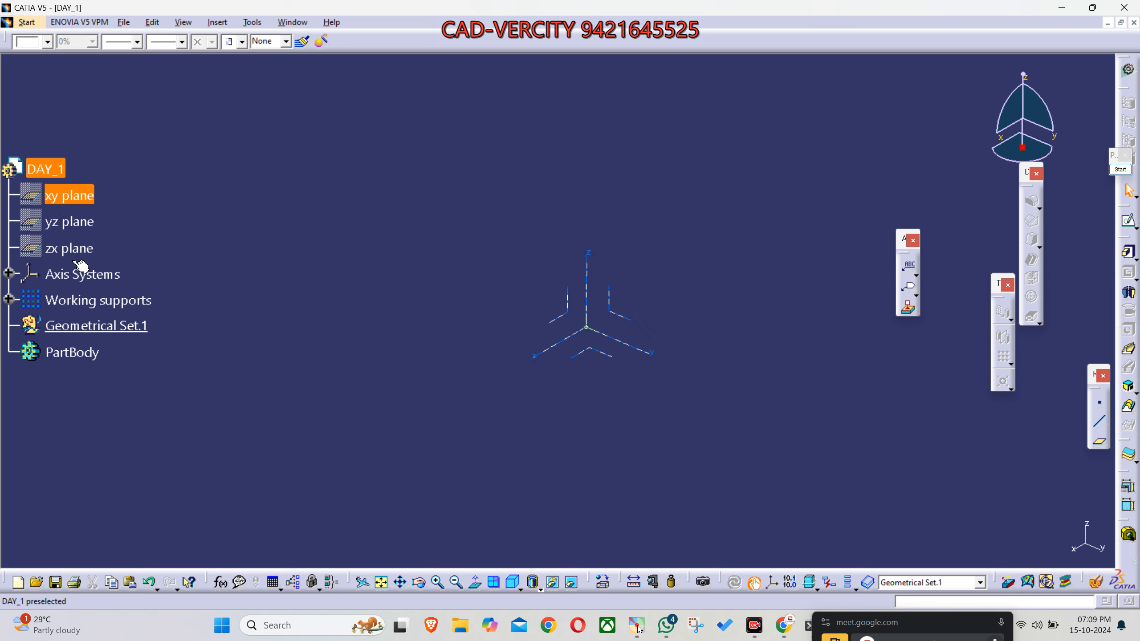
pyautogui.press('space')
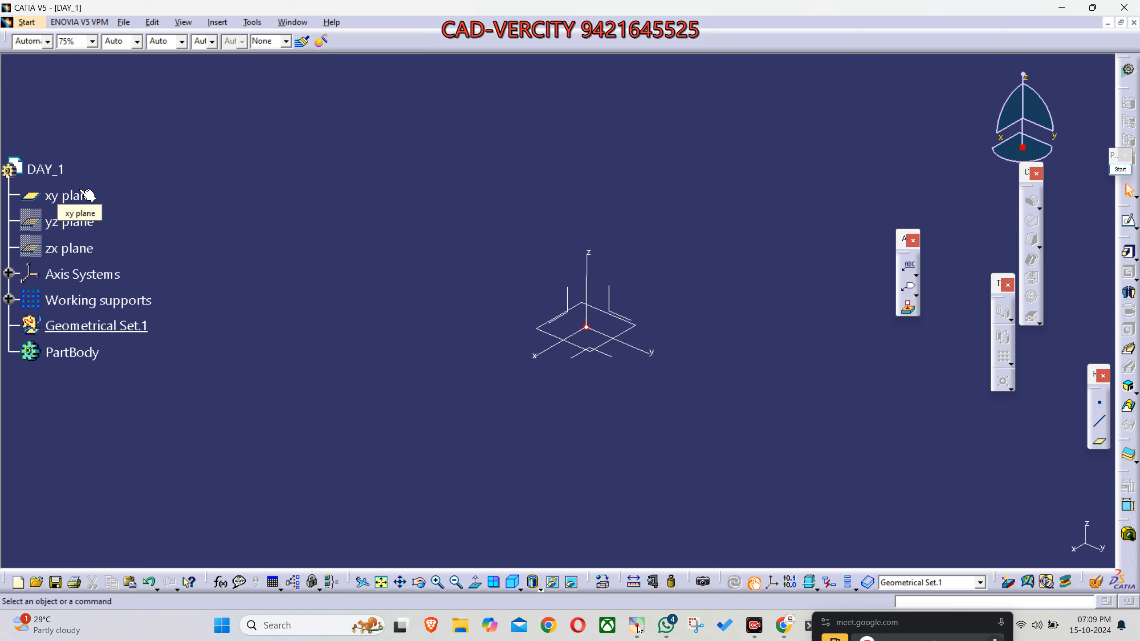
pyautogui.click(74, 219)
pyautogui.press('space')
pyautogui.click(79, 247)
pyautogui.press('space')
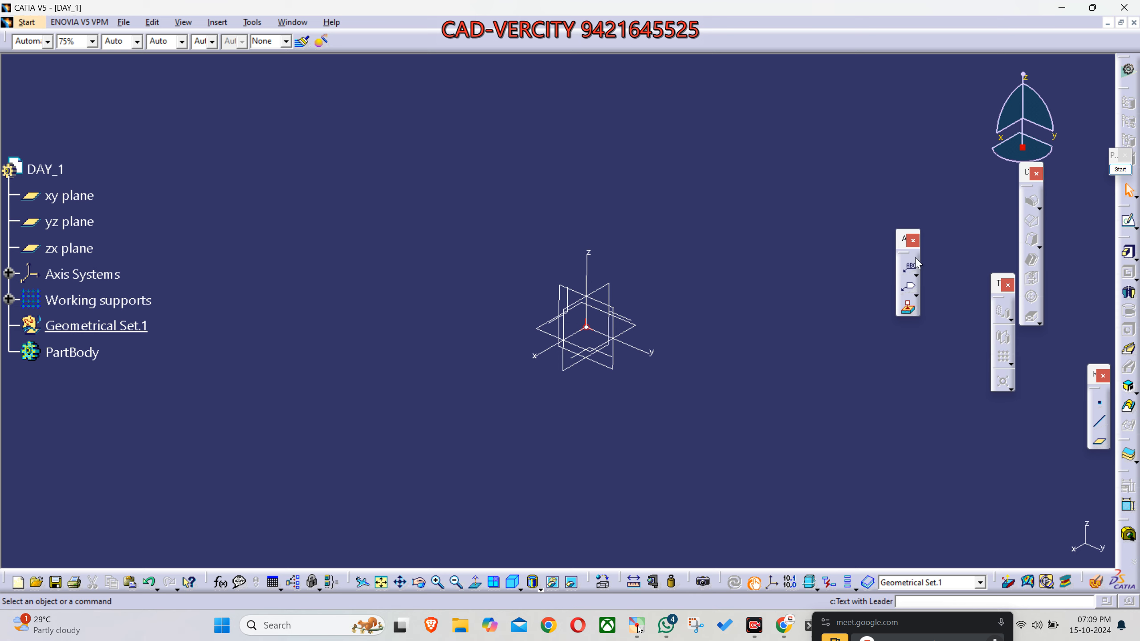
# - Close the Annotations, Transformation Features, Reference Elements, Dress-Up Features and Sketch-Based Features toolbars
pyautogui.click(913, 241)
pyautogui.click(1007, 284)
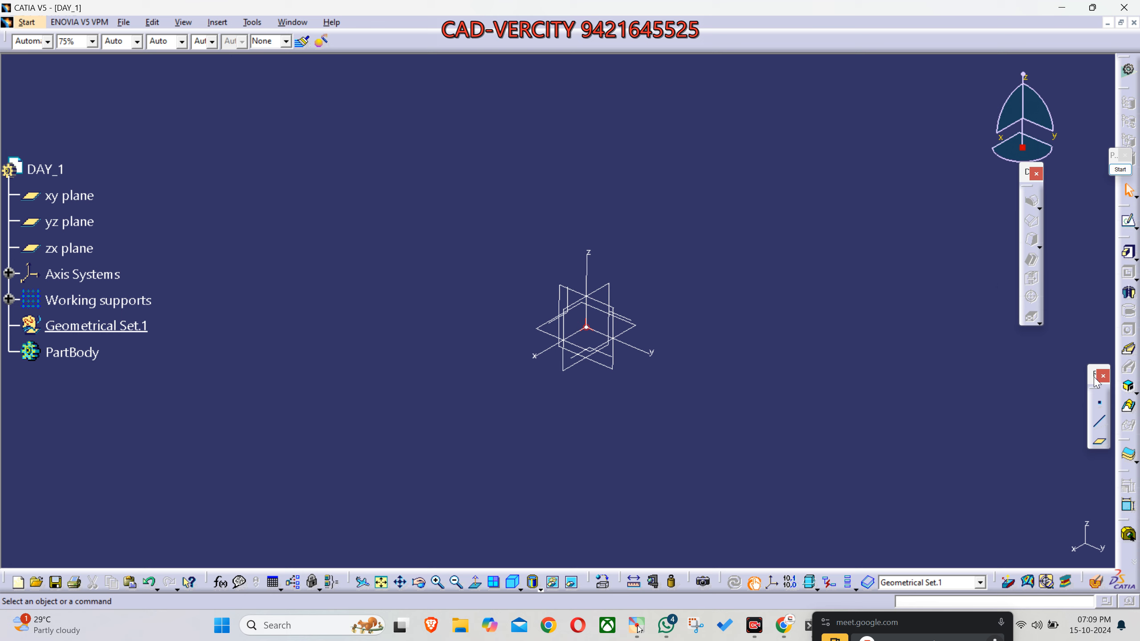
pyautogui.click(1102, 376)
pyautogui.click(1035, 173)
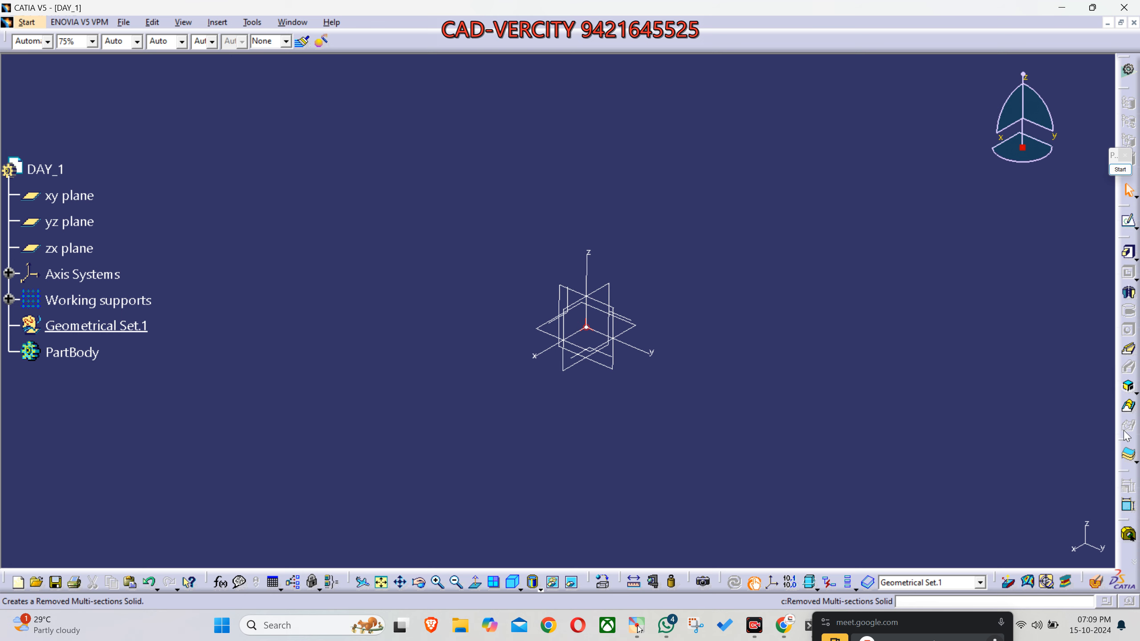
pyautogui.moveTo(1128, 243); pyautogui.dragTo(1032, 105)
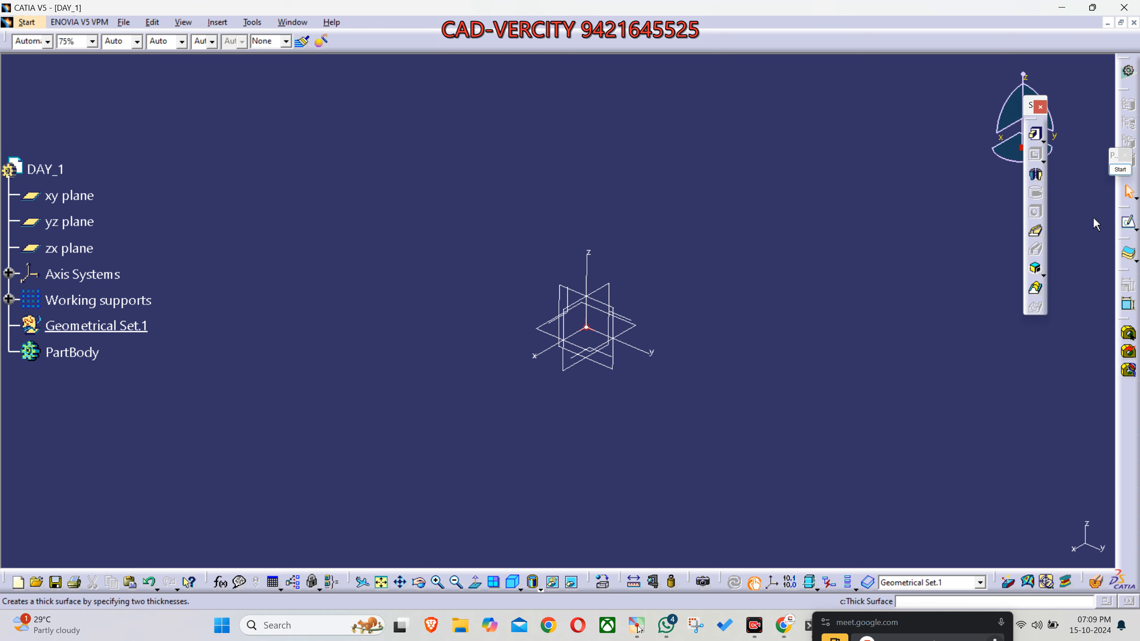
pyautogui.click(1040, 106)
# - Move the small floating Start toolbar off the docked tools and place it beside the compass
pyautogui.moveTo(1116, 155); pyautogui.dragTo(948, 104)
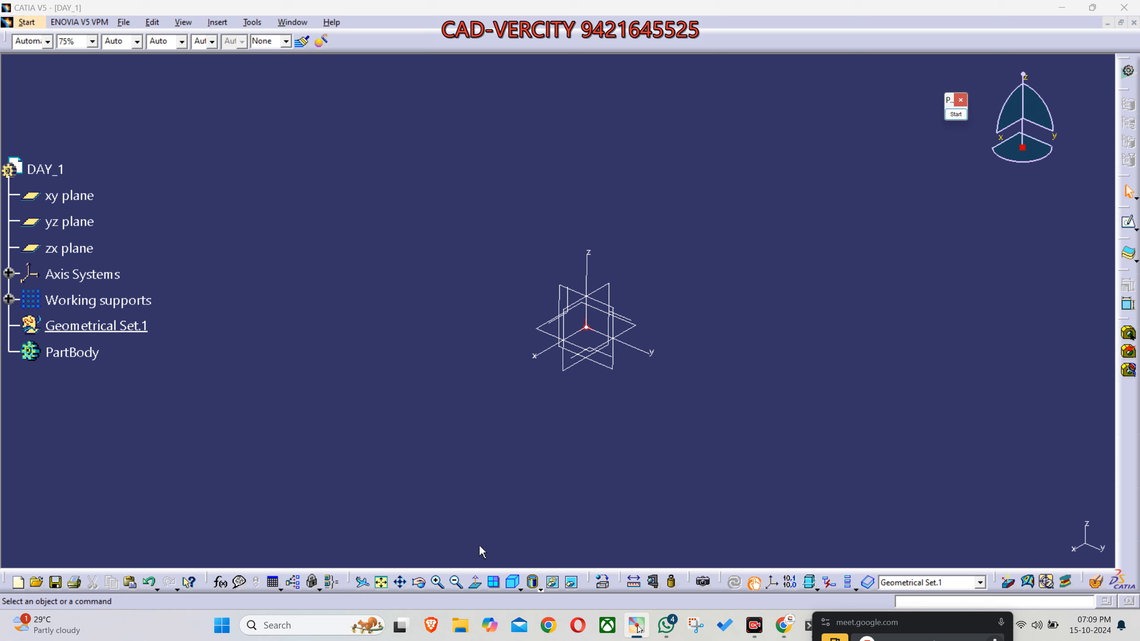
pyautogui.rightClick(1121, 206)
pyautogui.click(858, 276)
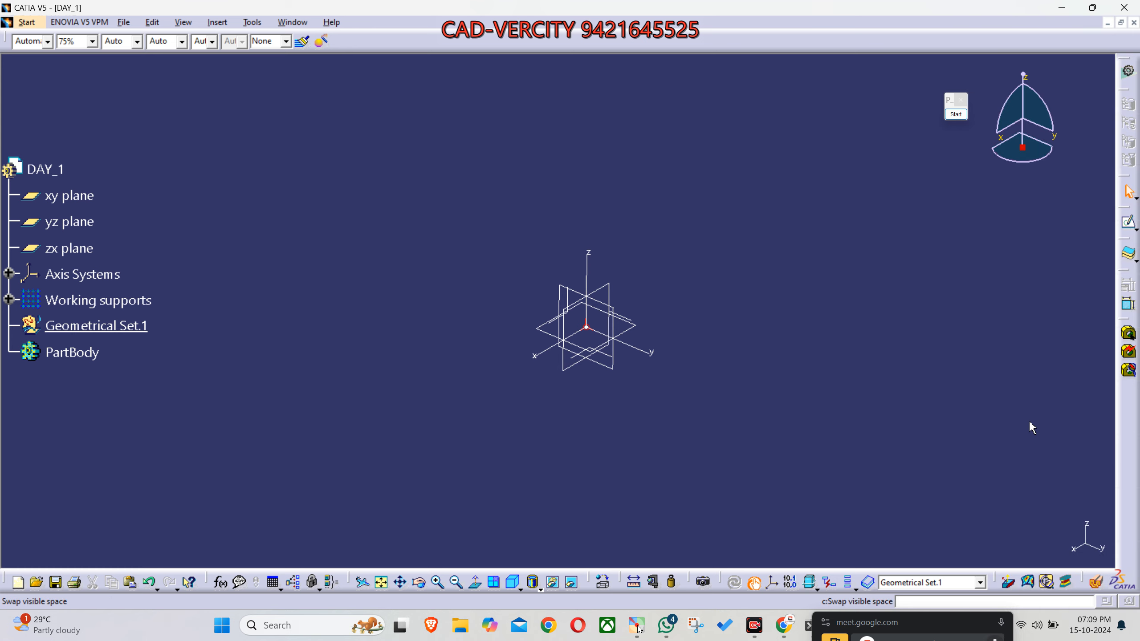
# - Open the toolbar customization settings and restore the contents of all toolbars
pyautogui.rightClick(1127, 275)
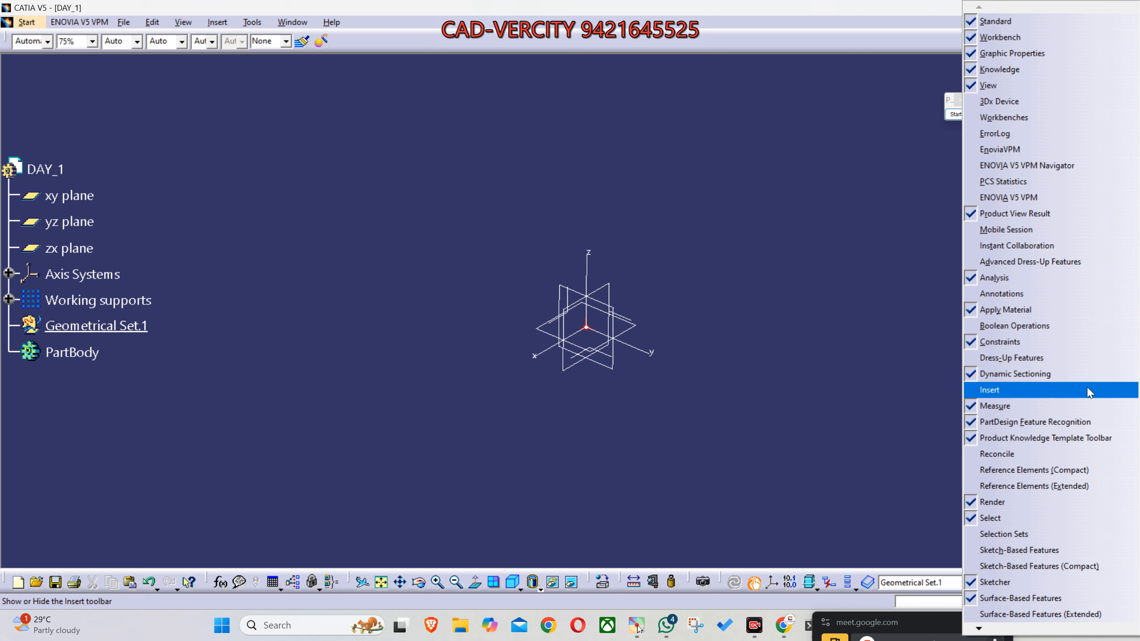
pyautogui.moveTo(982, 630)
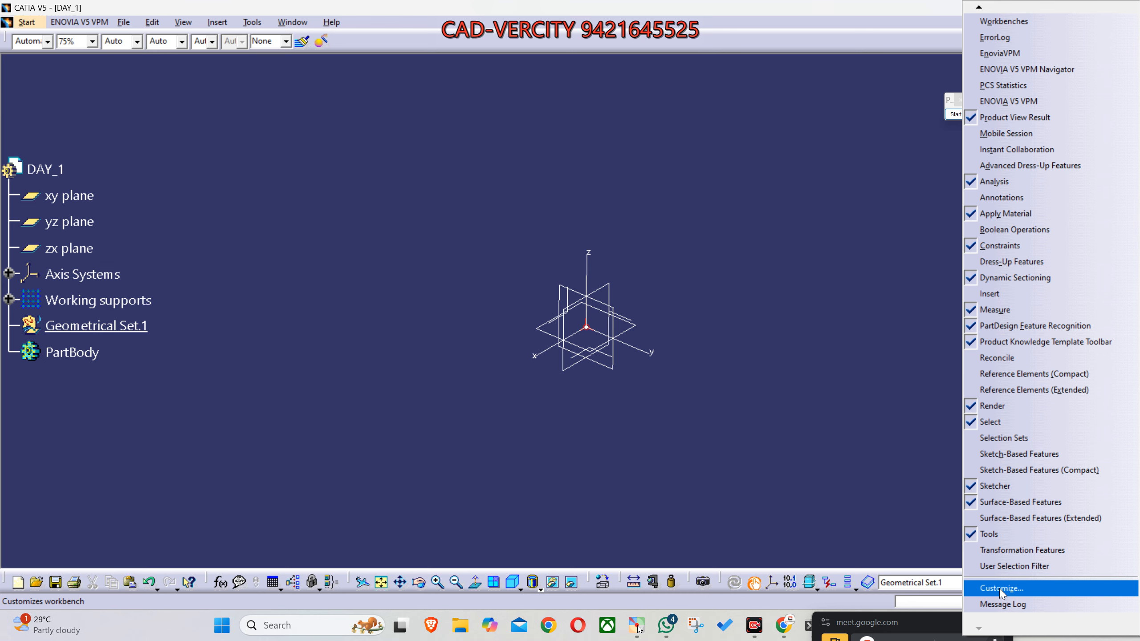
pyautogui.click(1000, 589)
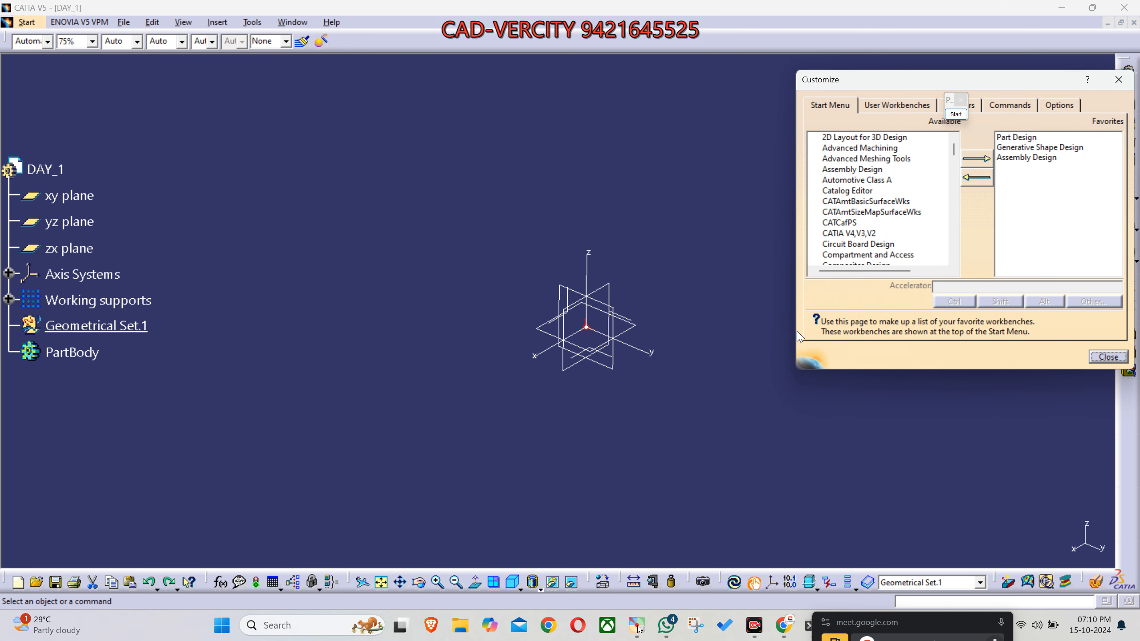
pyautogui.moveTo(1015, 87); pyautogui.dragTo(617, 106)
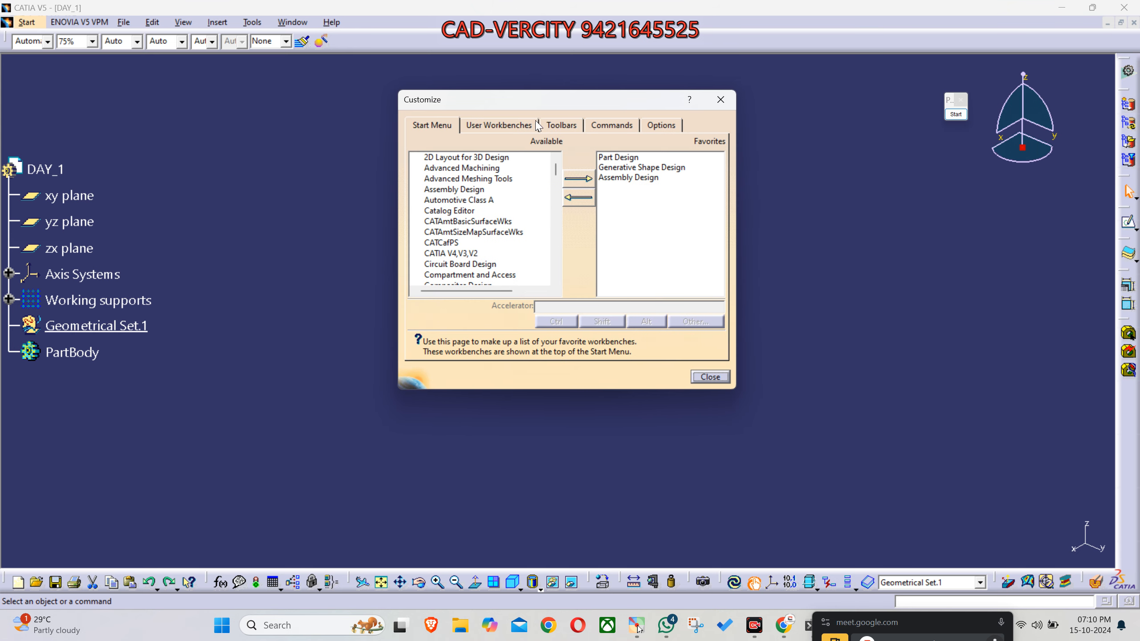
pyautogui.click(605, 128)
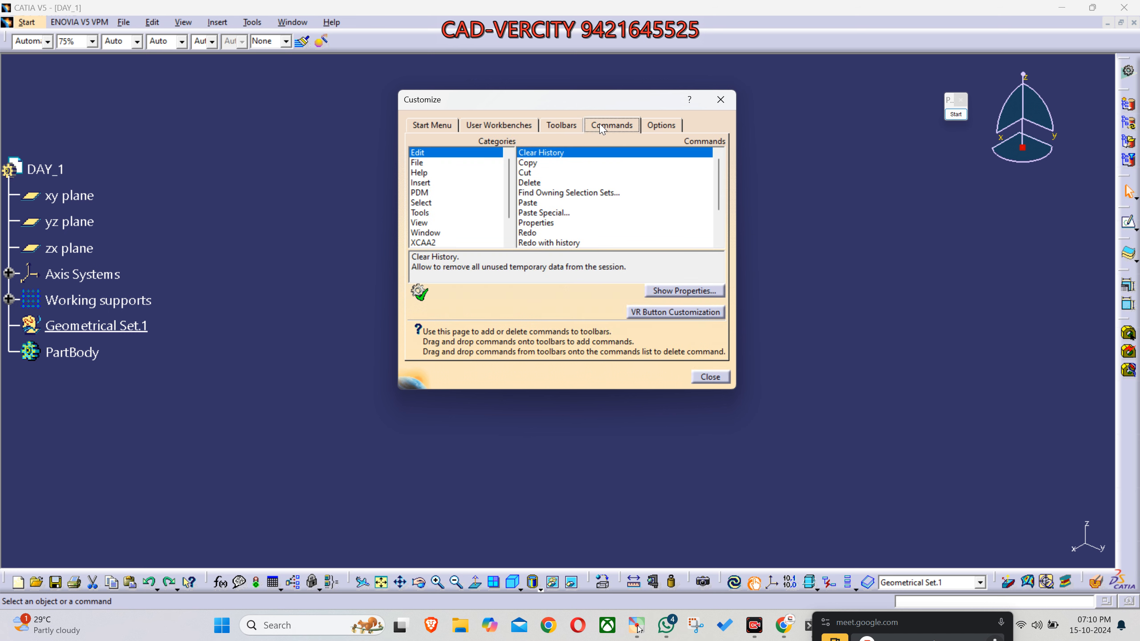
pyautogui.click(577, 127)
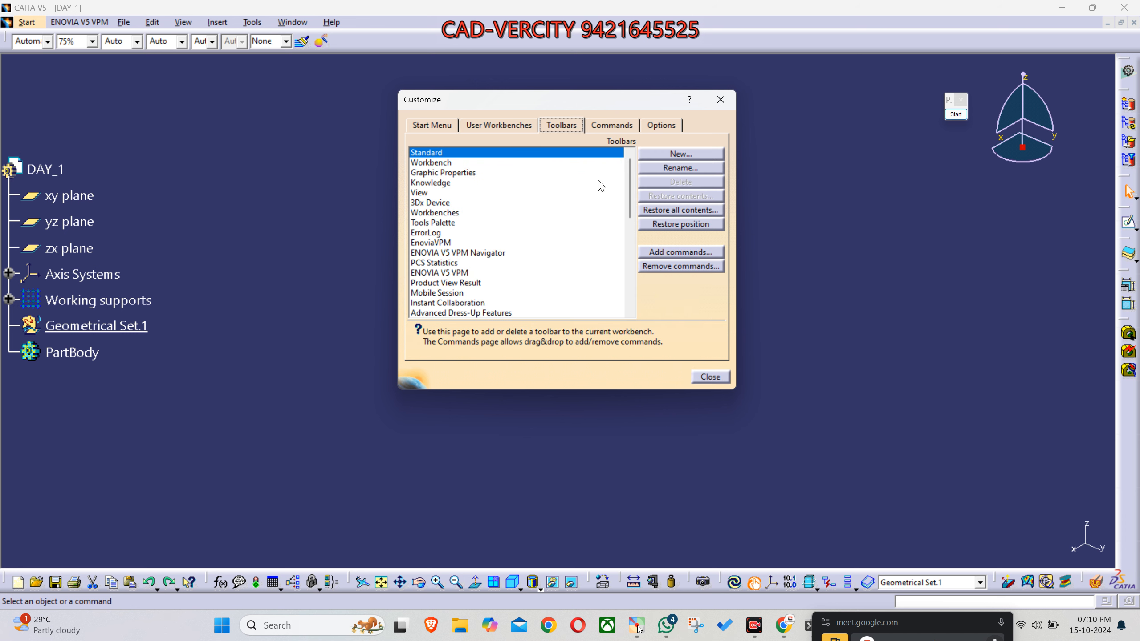
pyautogui.click(677, 215)
pyautogui.click(578, 339)
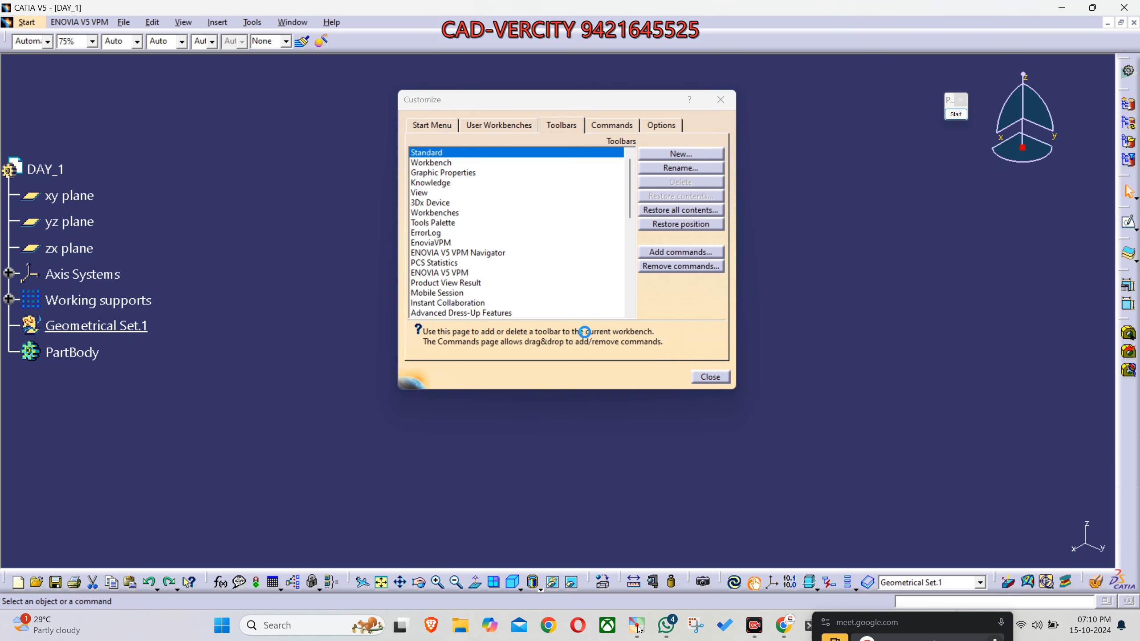
# - Restore the position of all toolbars and close the floating ENOVIA V5 VPM Navigator toolbar
pyautogui.click(673, 225)
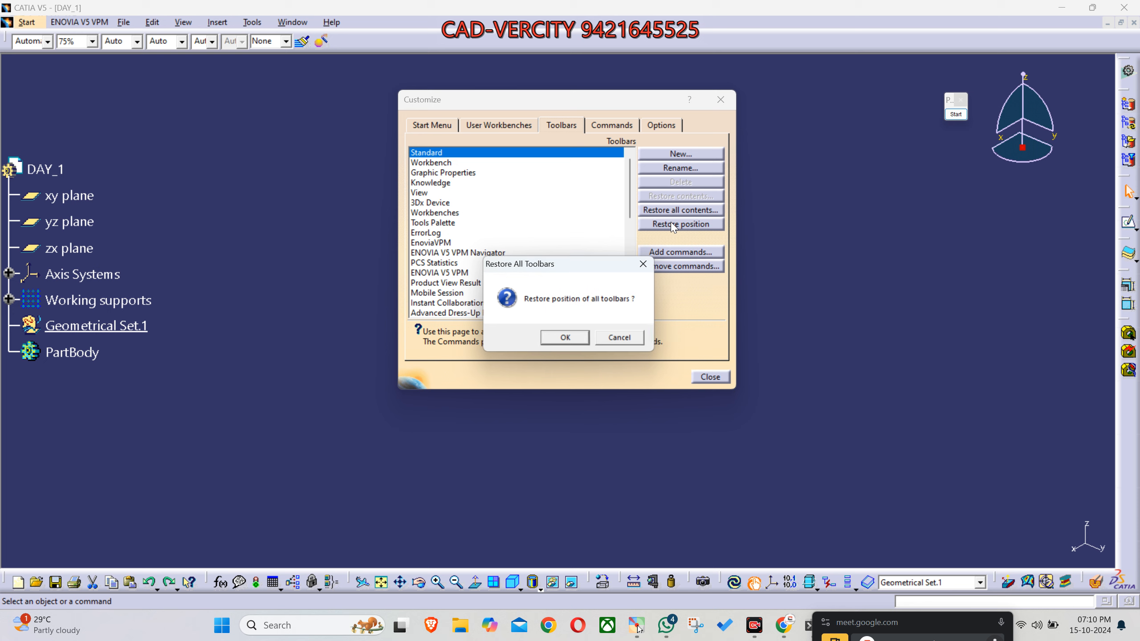
pyautogui.click(567, 337)
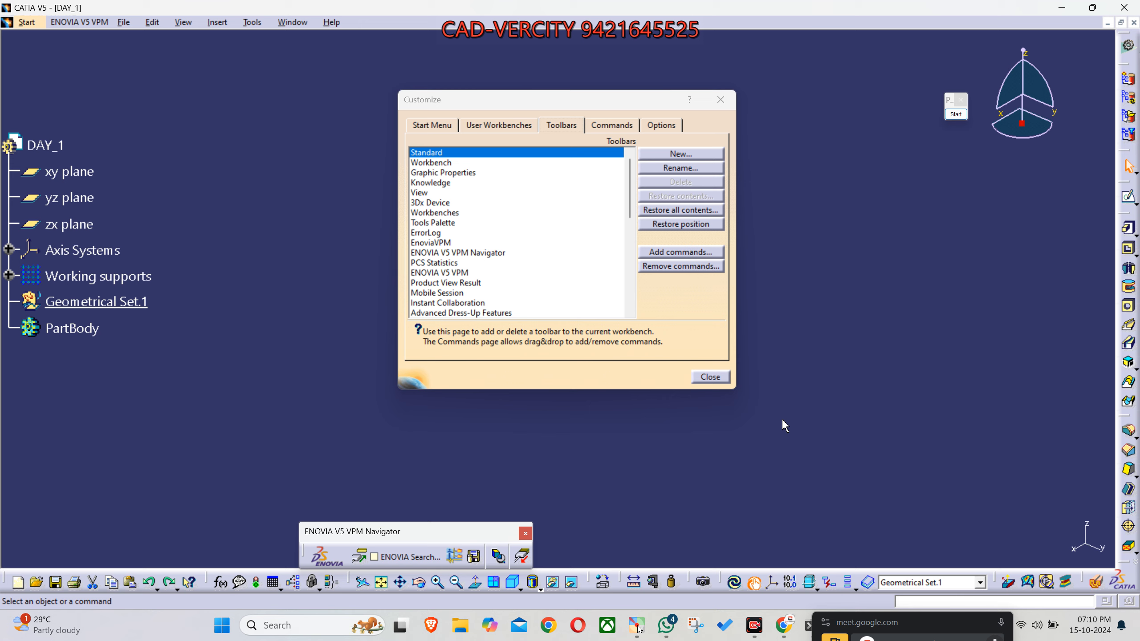
pyautogui.click(721, 381)
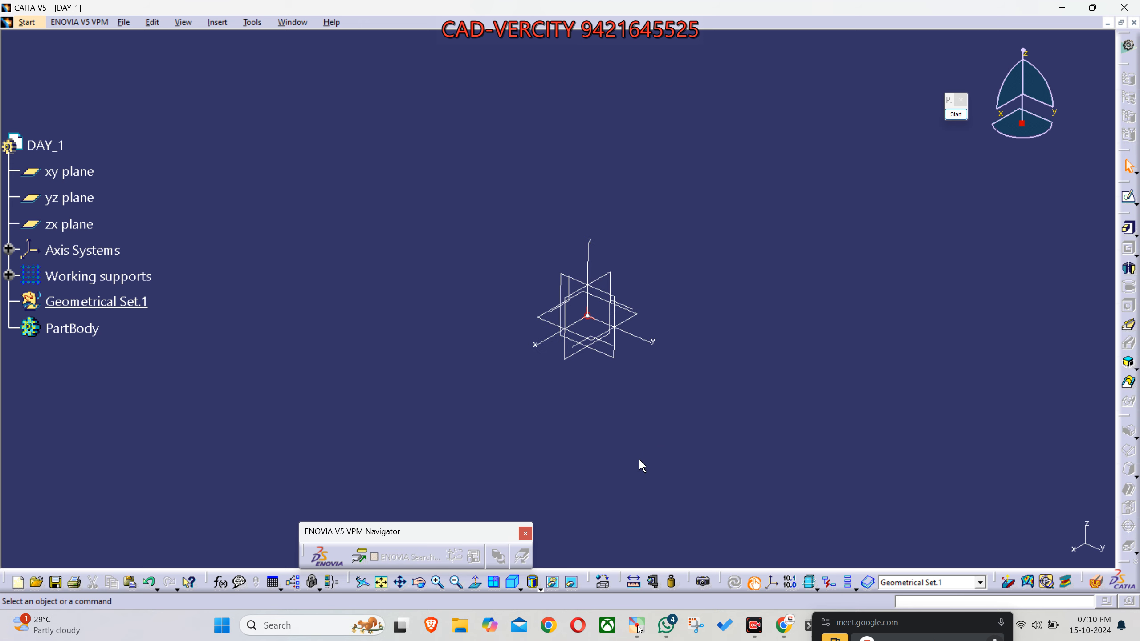
pyautogui.click(526, 533)
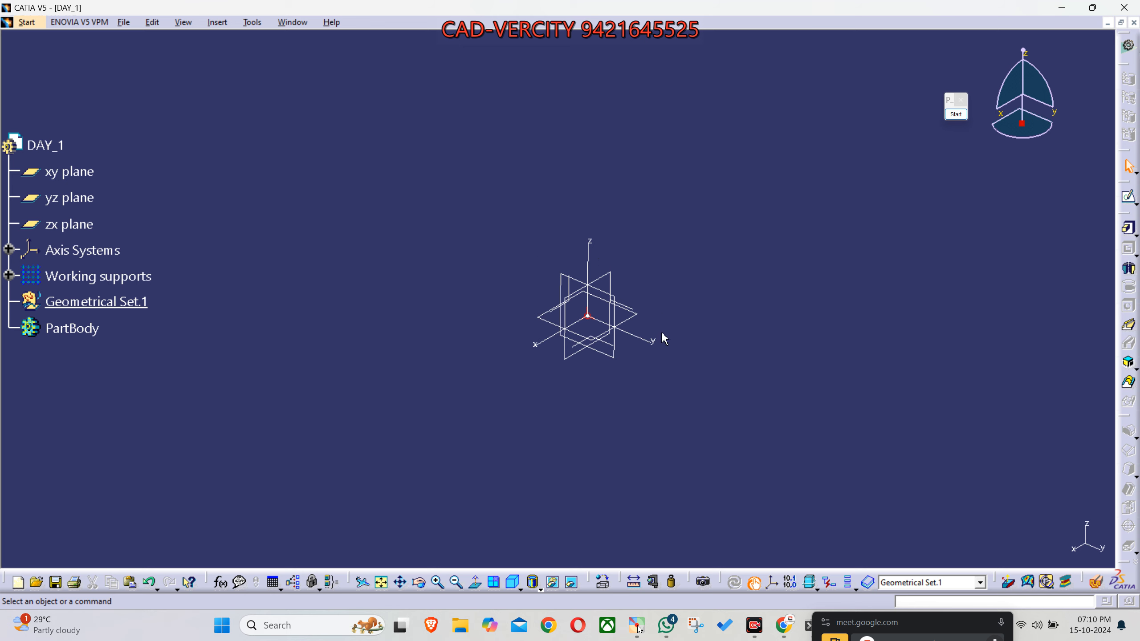
# - Open the program options and examine the Part Infrastructure settings for what is created with a new part document
pyautogui.click(261, 26)
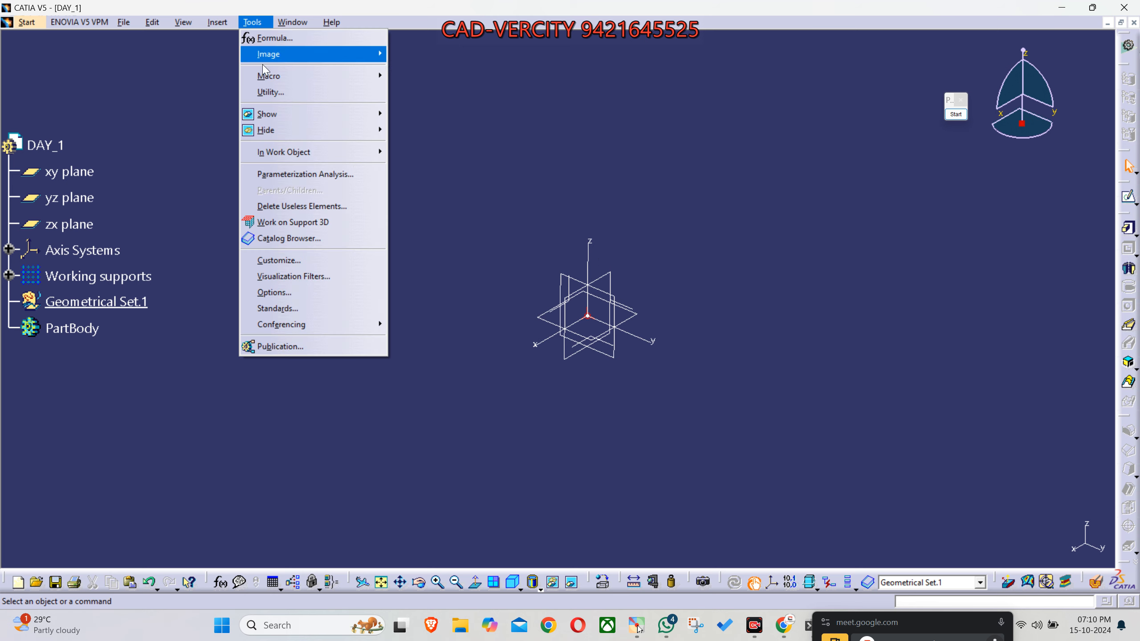
pyautogui.click(326, 289)
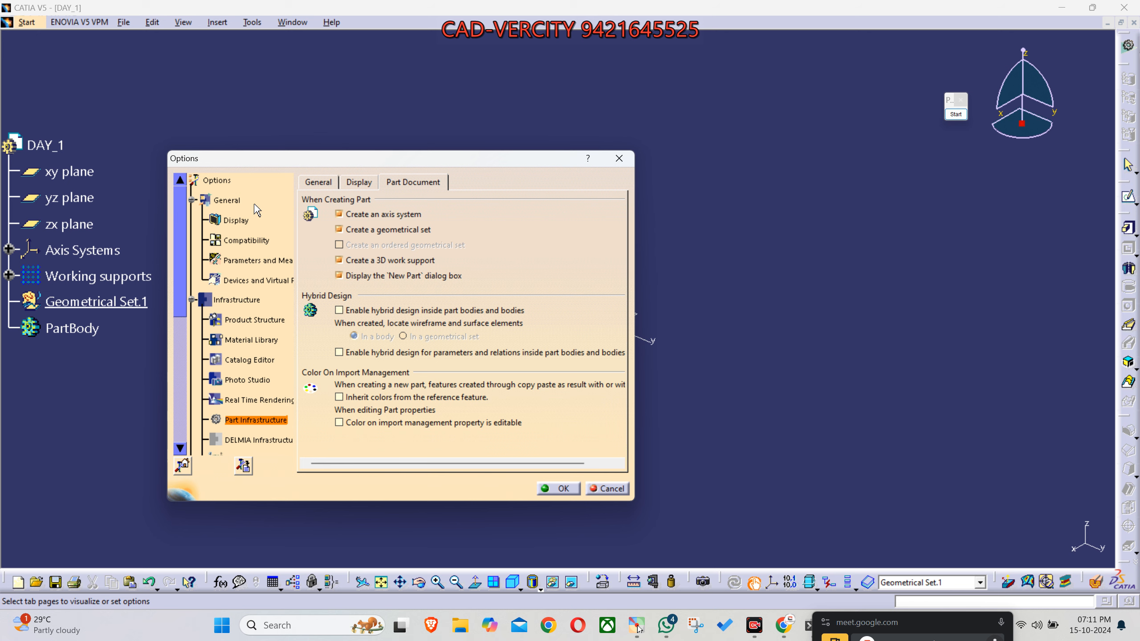
pyautogui.keyDown('ctrl'); pyautogui.scroll(-4, 254, 210); pyautogui.keyUp('ctrl')
pyautogui.keyDown('ctrl'); pyautogui.scroll(1, 254, 209); pyautogui.keyUp('ctrl')
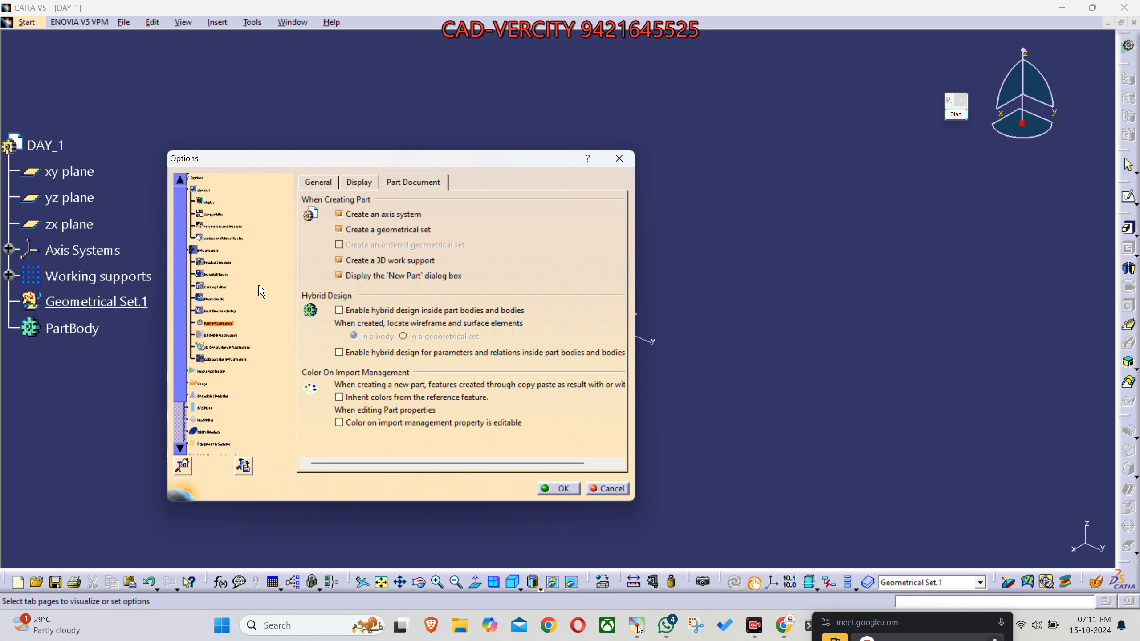
pyautogui.keyDown('ctrl'); pyautogui.scroll(1, 262, 291); pyautogui.keyUp('ctrl')
pyautogui.keyDown('ctrl'); pyautogui.scroll(4, 261, 292); pyautogui.keyUp('ctrl')
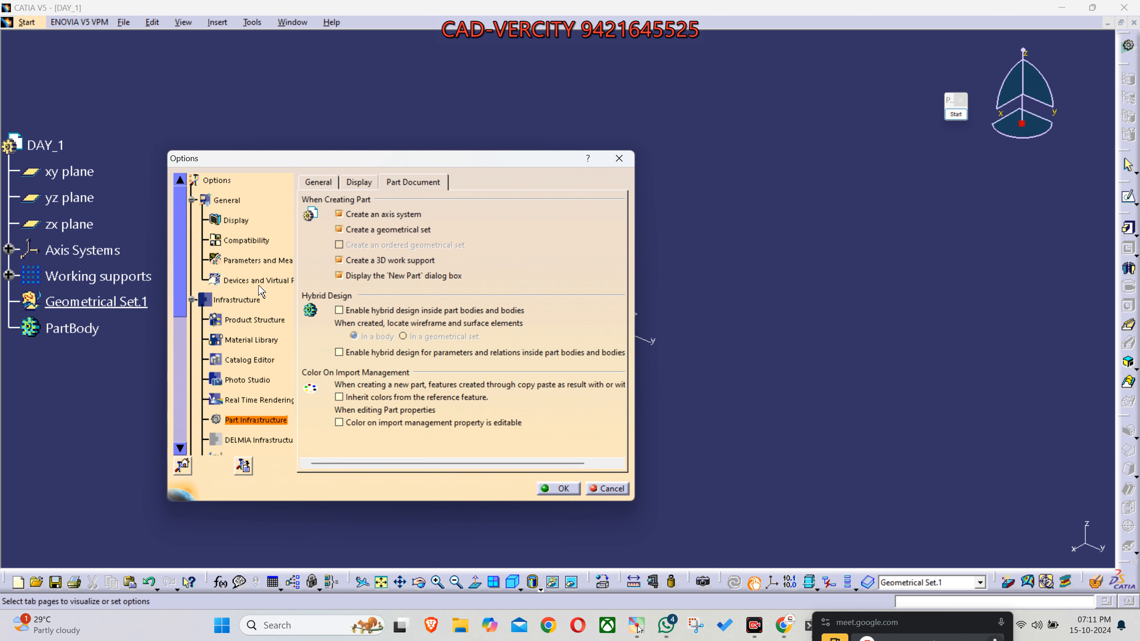
pyautogui.scroll(-3, 261, 292)
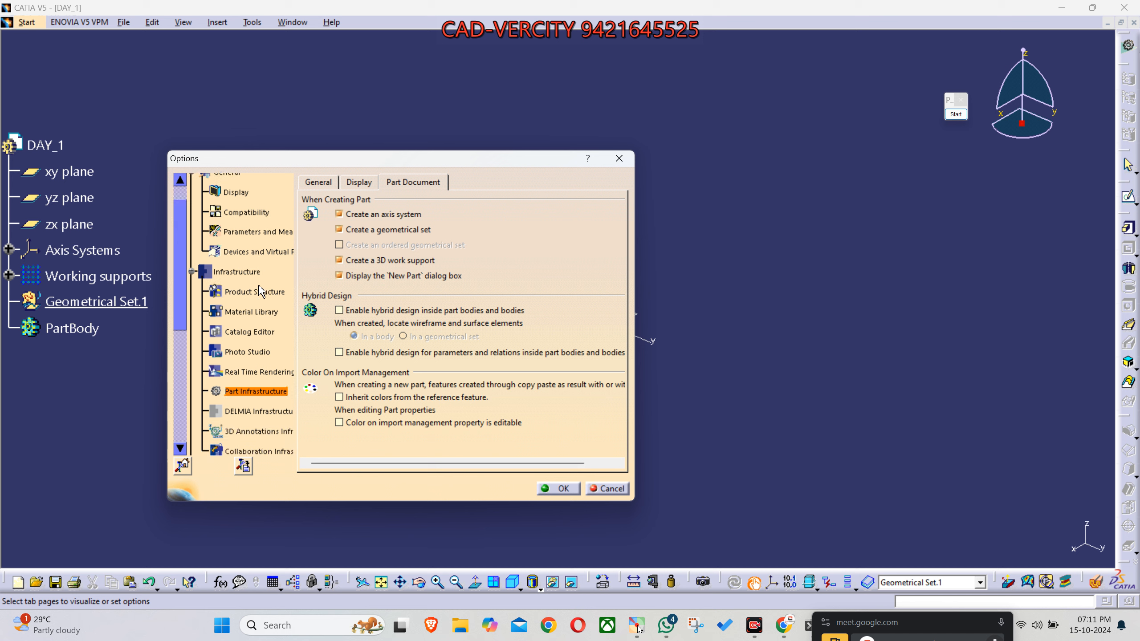
pyautogui.scroll(3, 262, 291)
pyautogui.scroll(-3, 261, 290)
pyautogui.scroll(-3, 258, 296)
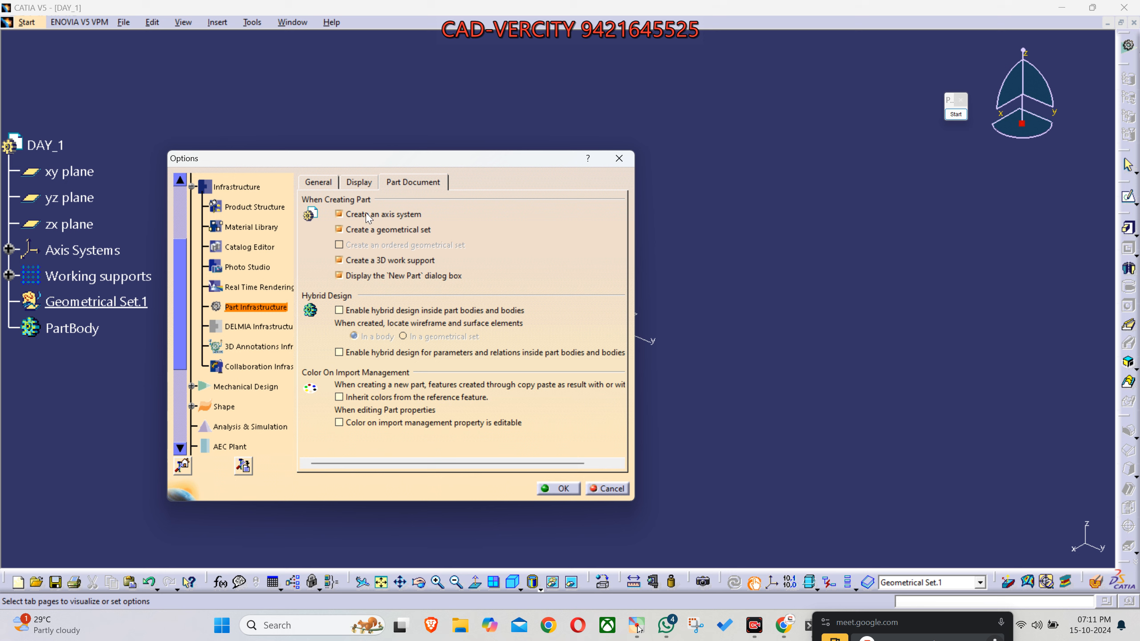
# - Examine the Part Infrastructure display settings, including the axis system display size, and its general settings, and close the options
pyautogui.click(364, 184)
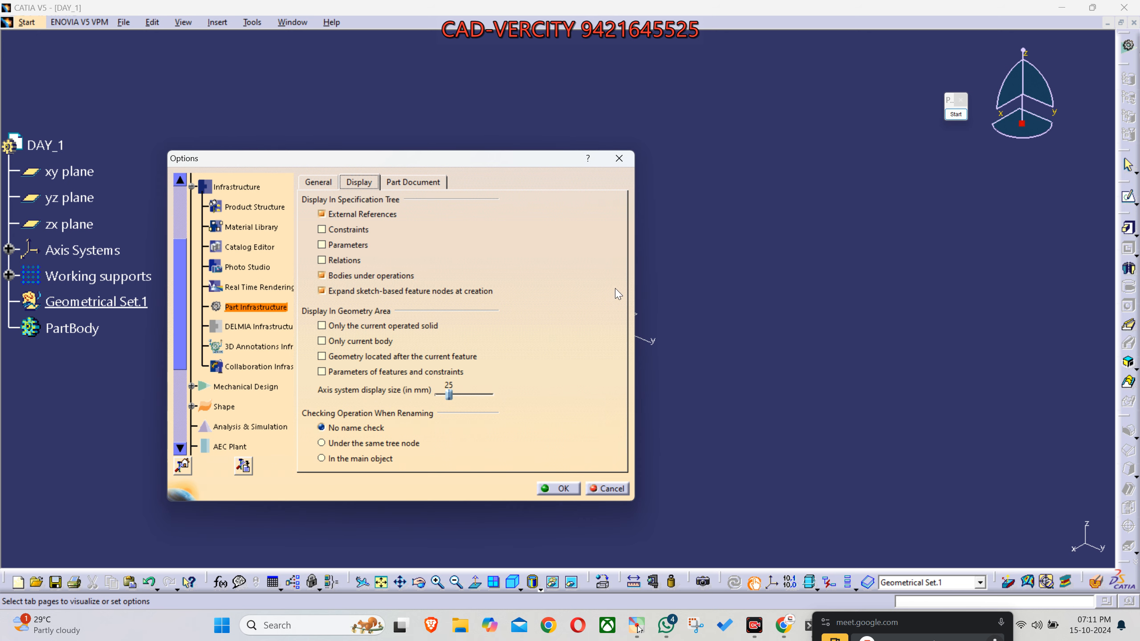
pyautogui.moveTo(335, 163); pyautogui.dragTo(187, 147)
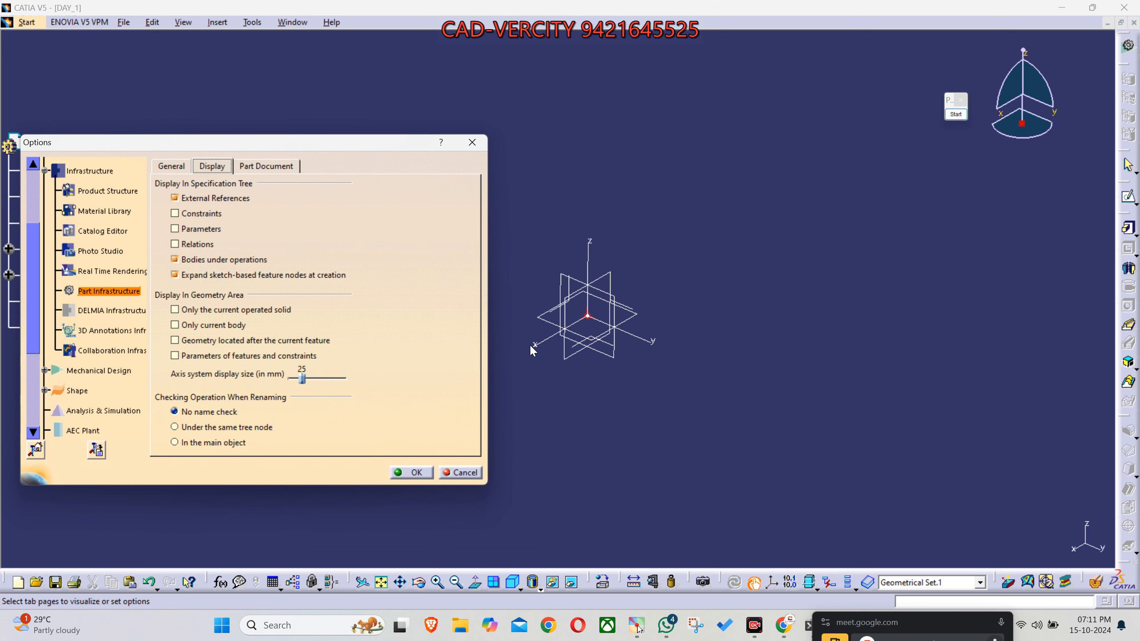
pyautogui.click(170, 167)
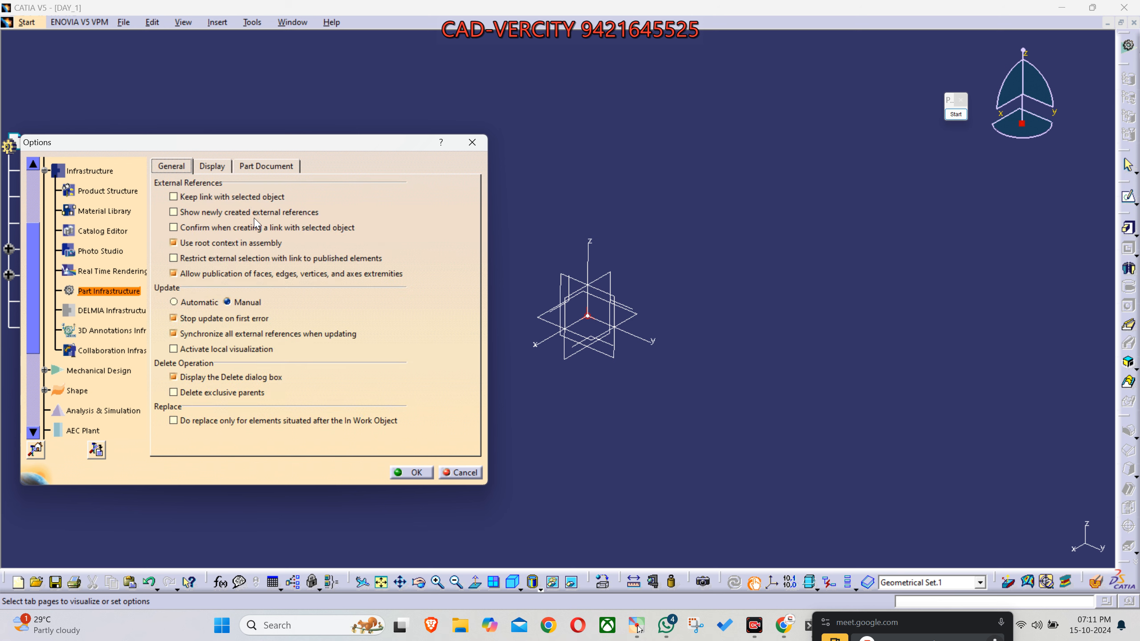
pyautogui.click(218, 170)
pyautogui.click(417, 472)
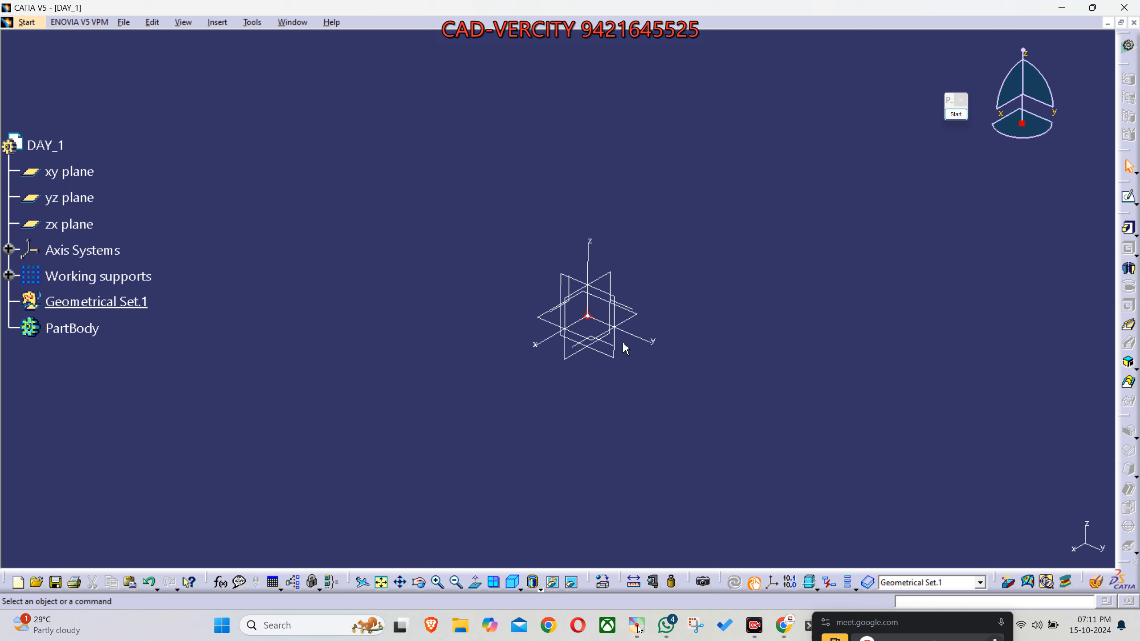
# - Hide the xy, yz and zx reference planes of DAY_1
pyautogui.click(72, 176)
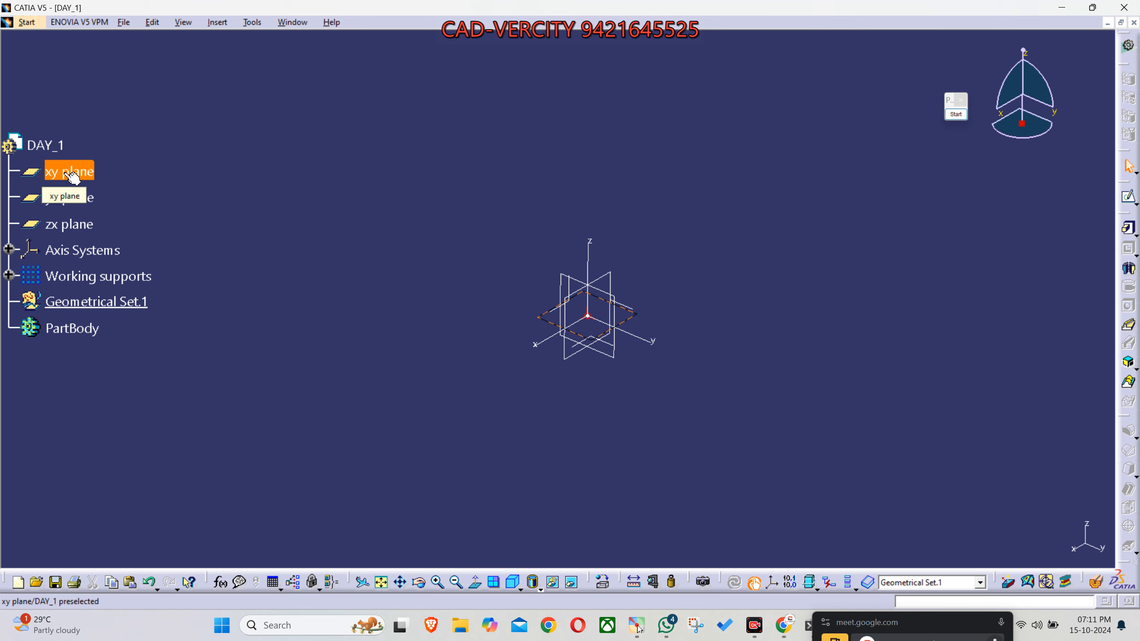
pyautogui.press('space')
pyautogui.click(63, 202)
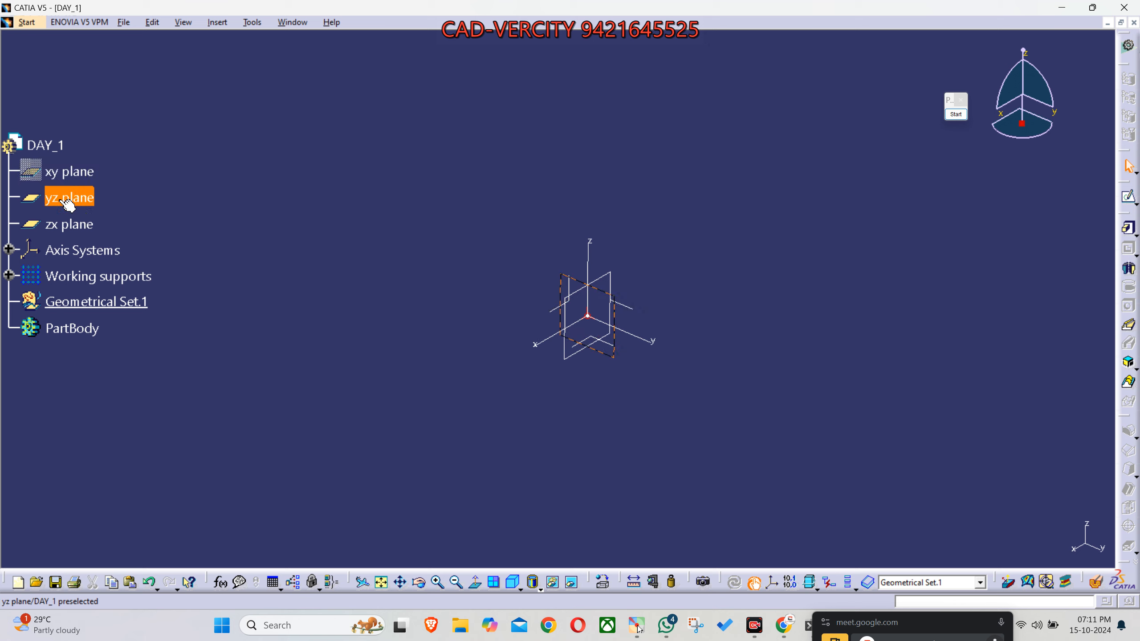
pyautogui.press('space')
pyautogui.click(67, 221)
pyautogui.press('space')
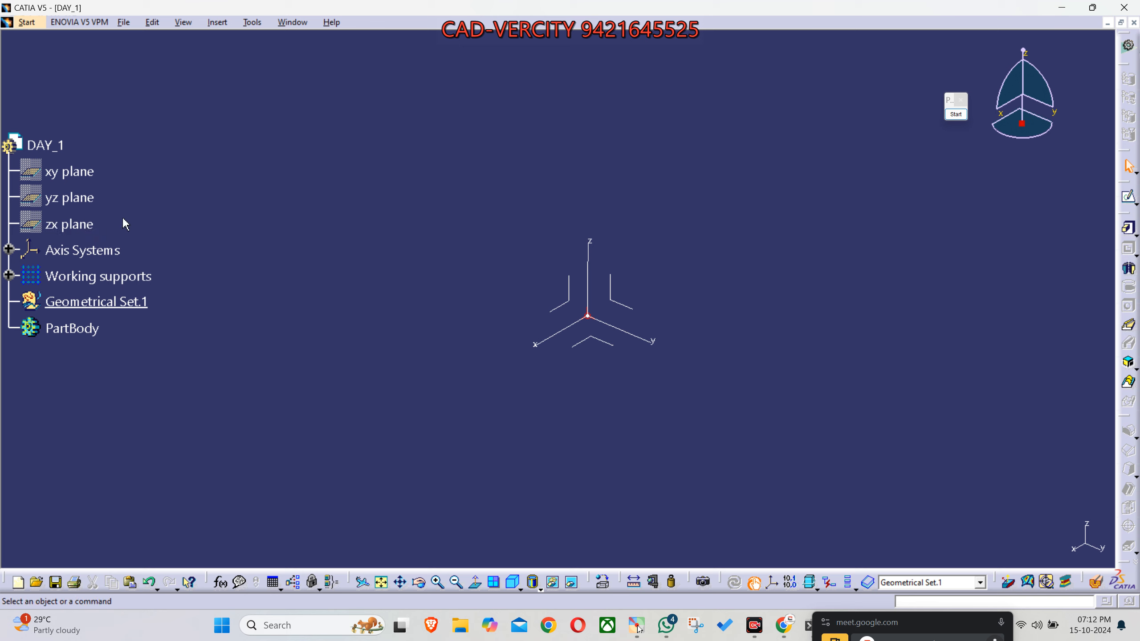
# - Open the Customize settings for commands and list the All Commands category
pyautogui.rightClick(1122, 416)
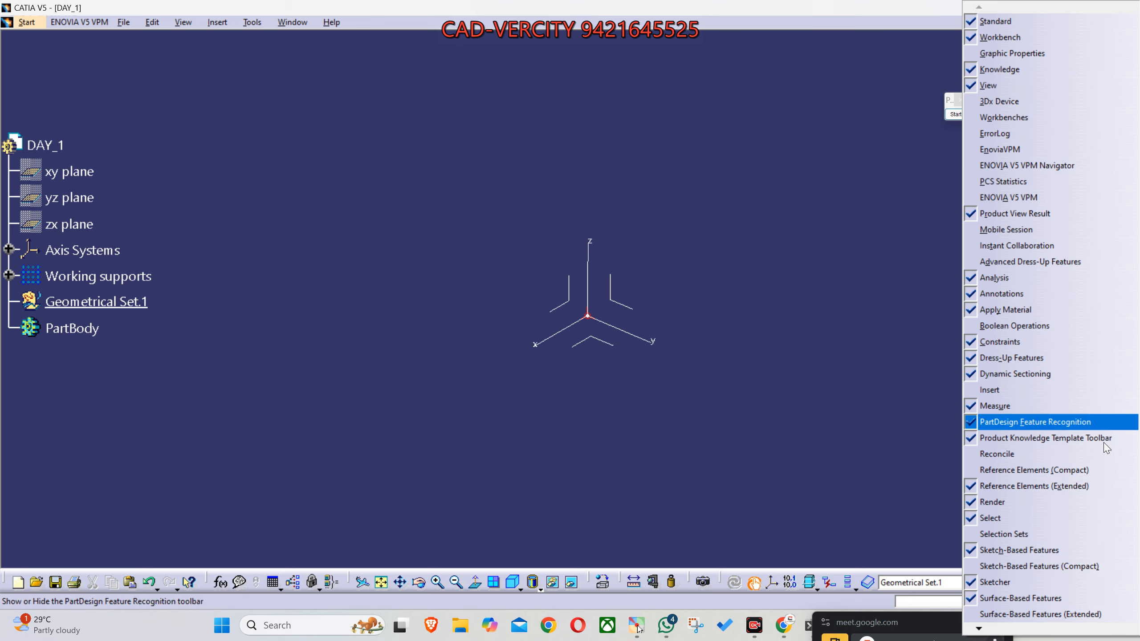
pyautogui.moveTo(993, 632)
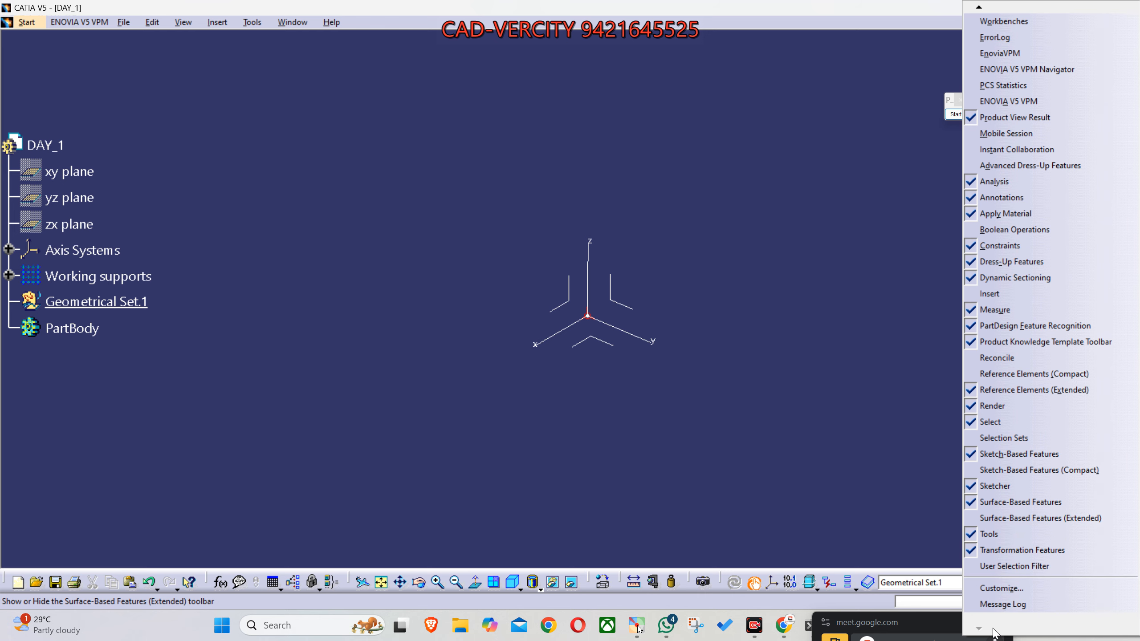
pyautogui.click(1002, 588)
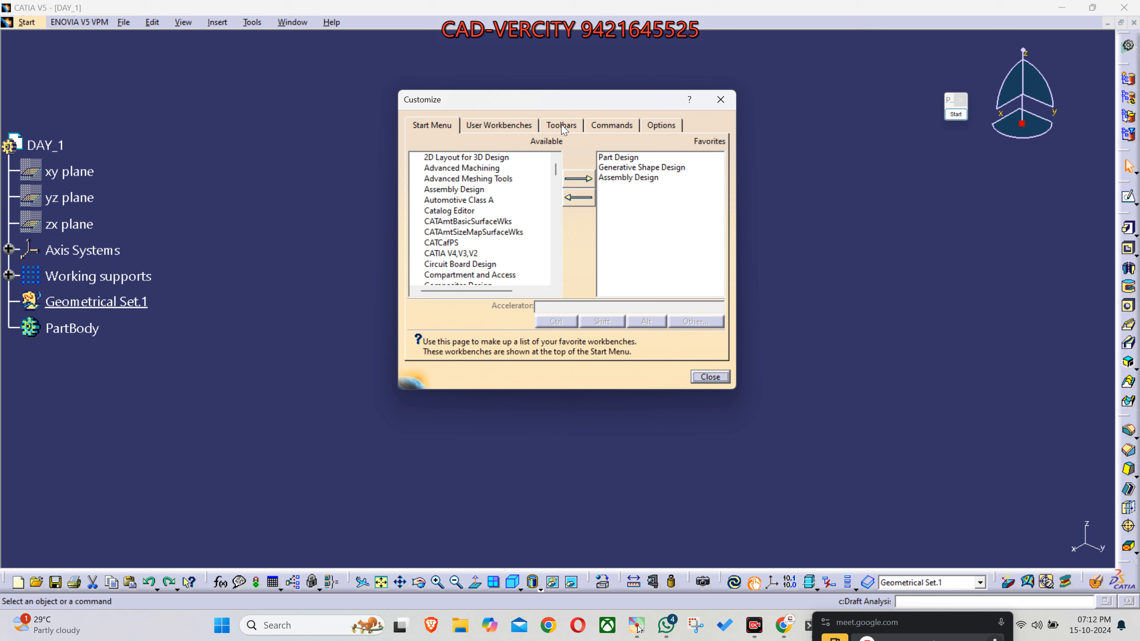
pyautogui.click(600, 124)
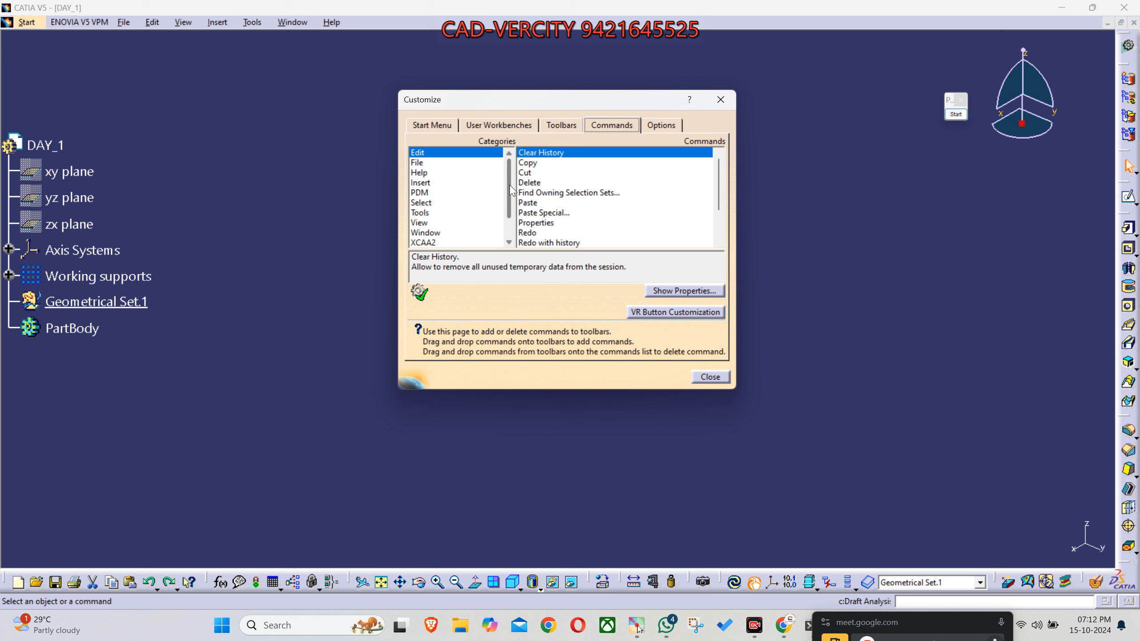
pyautogui.scroll(-1, 510, 190)
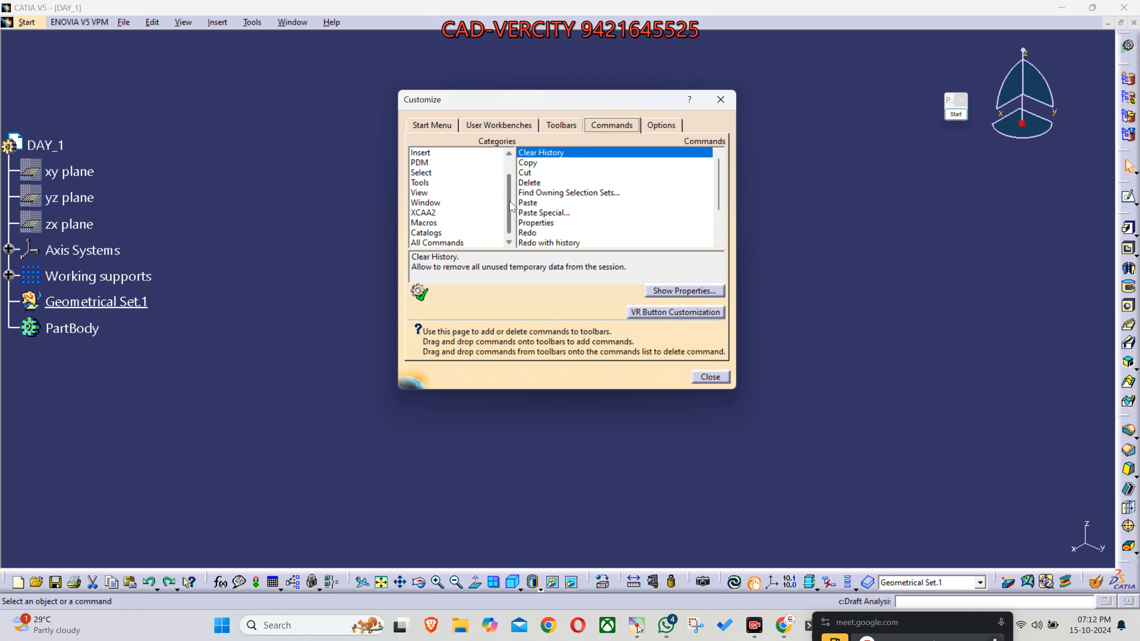
pyautogui.click(442, 243)
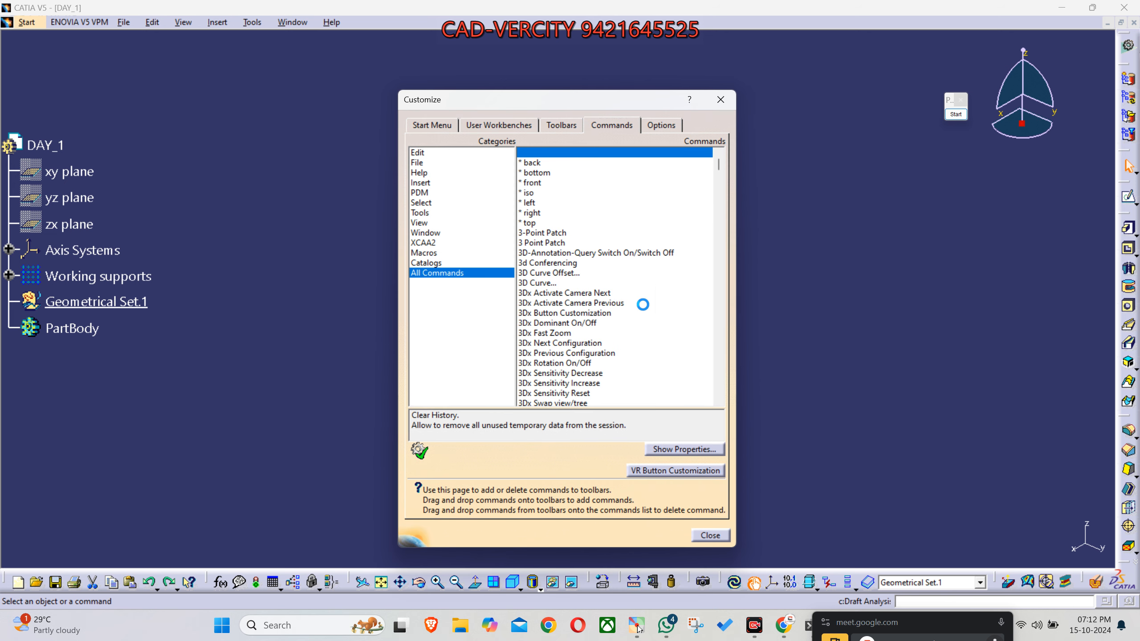
# - Find the Hide/Show command in the list of all commands and select it
pyautogui.moveTo(719, 167); pyautogui.dragTo(719, 186)
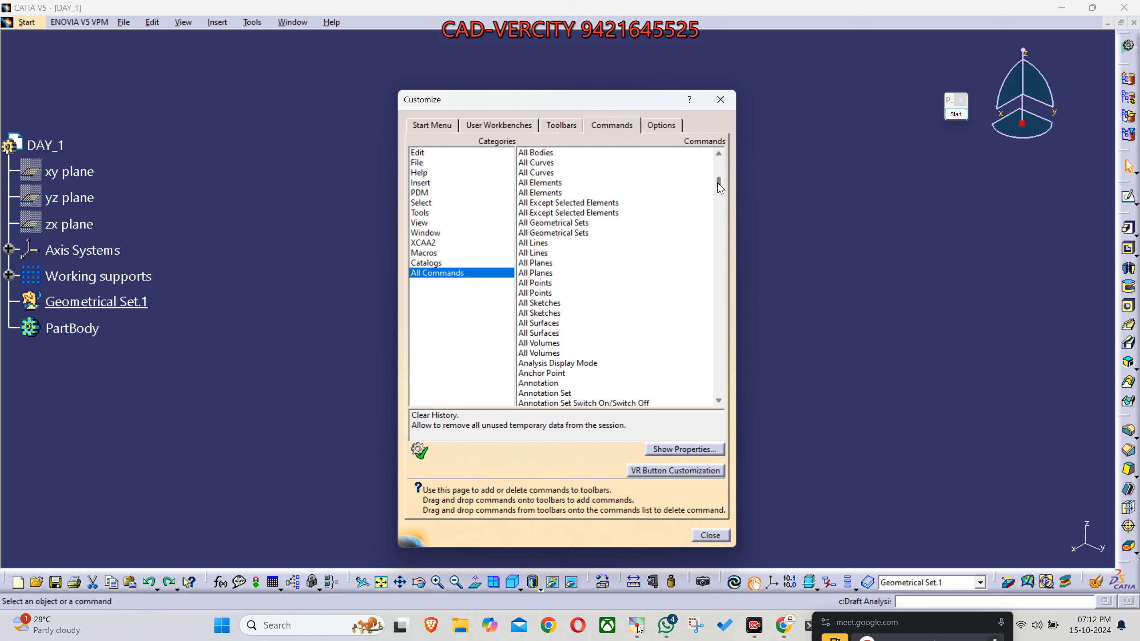
pyautogui.click(585, 304)
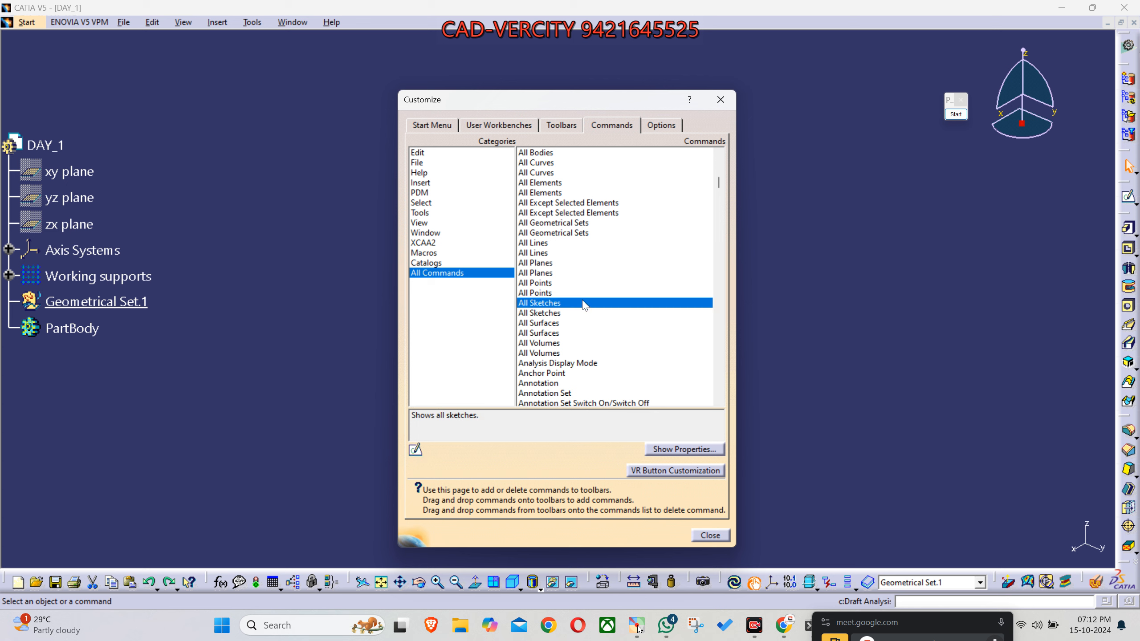
pyautogui.press('h')
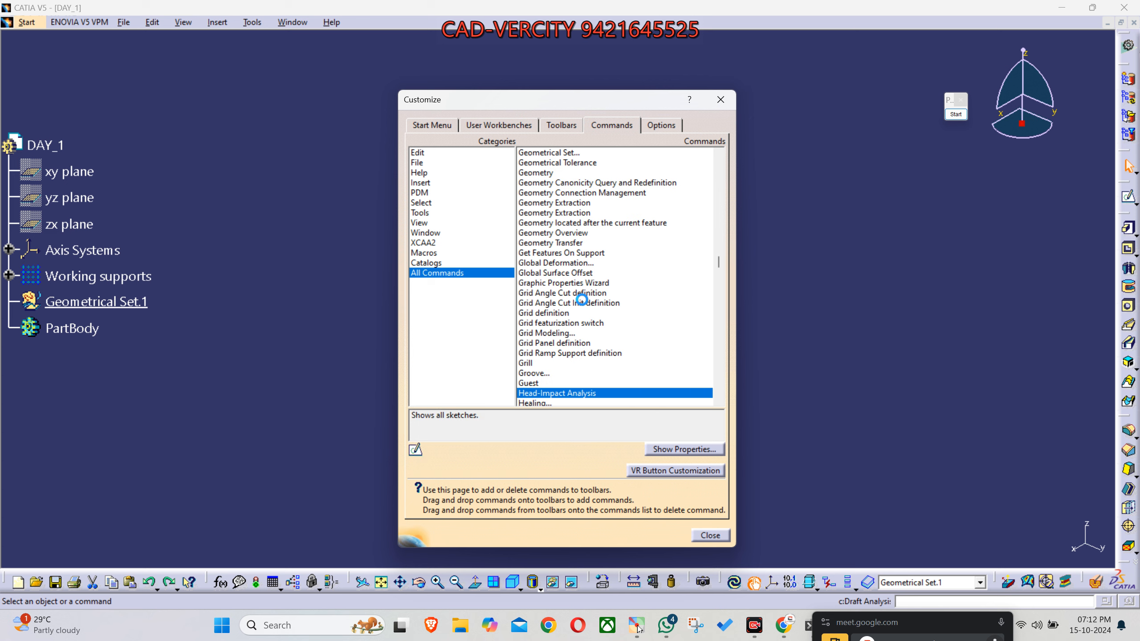
pyautogui.scroll(-1, 549, 397)
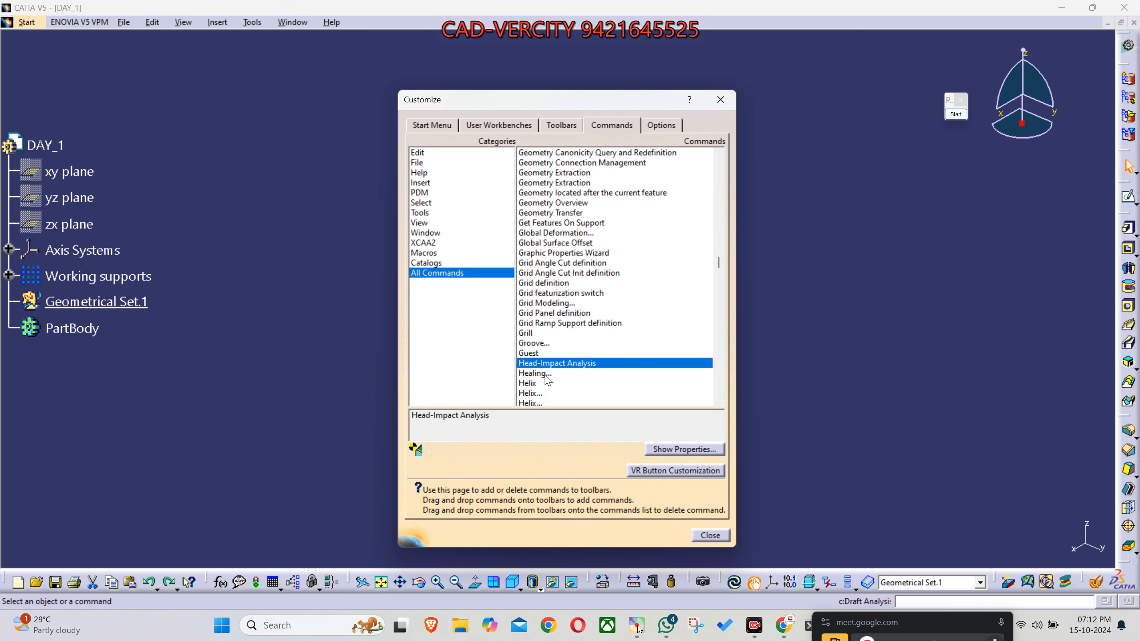
pyautogui.scroll(-2, 543, 379)
pyautogui.scroll(-1, 536, 374)
pyautogui.click(541, 365)
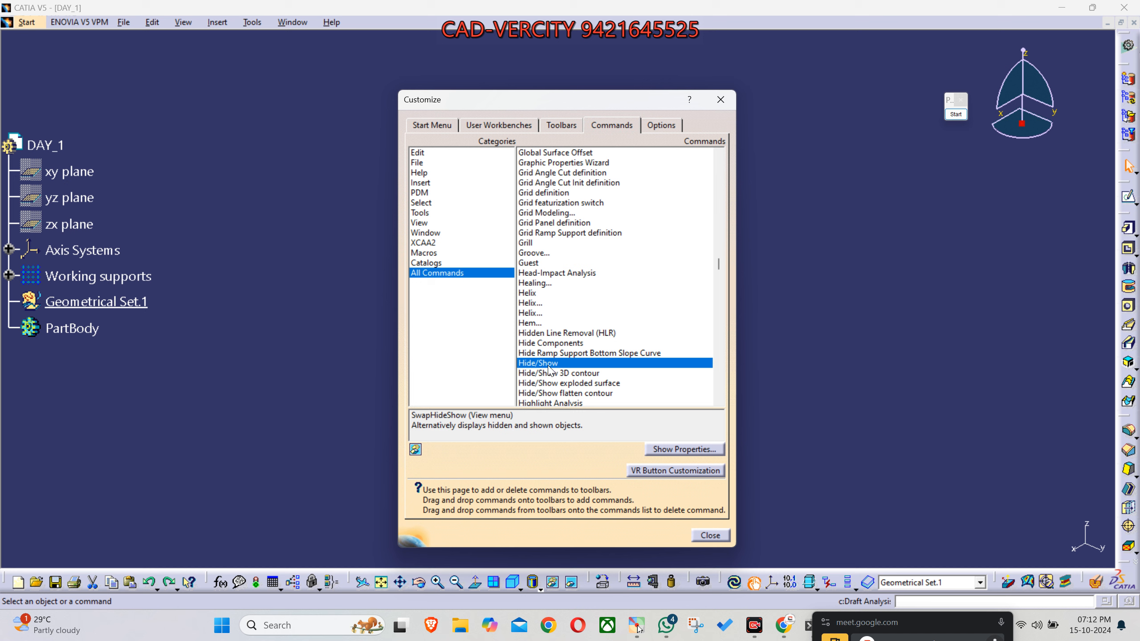
# - Show the properties of the Hide/Show command, set its accelerator to space, and close the customization
pyautogui.click(666, 448)
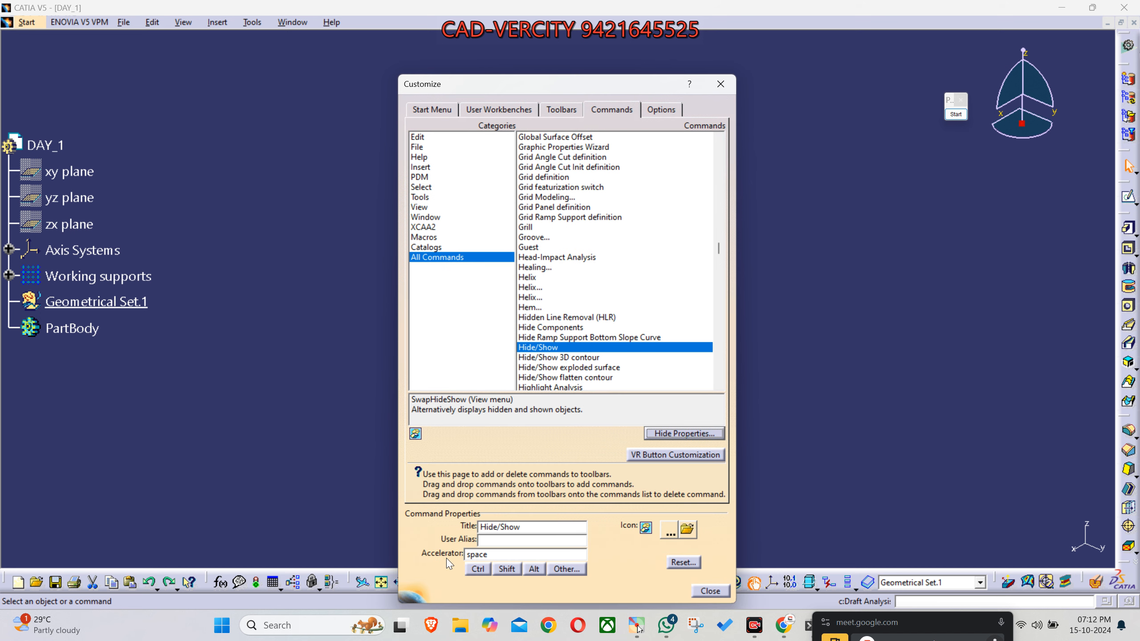
pyautogui.moveTo(496, 556); pyautogui.dragTo(436, 553)
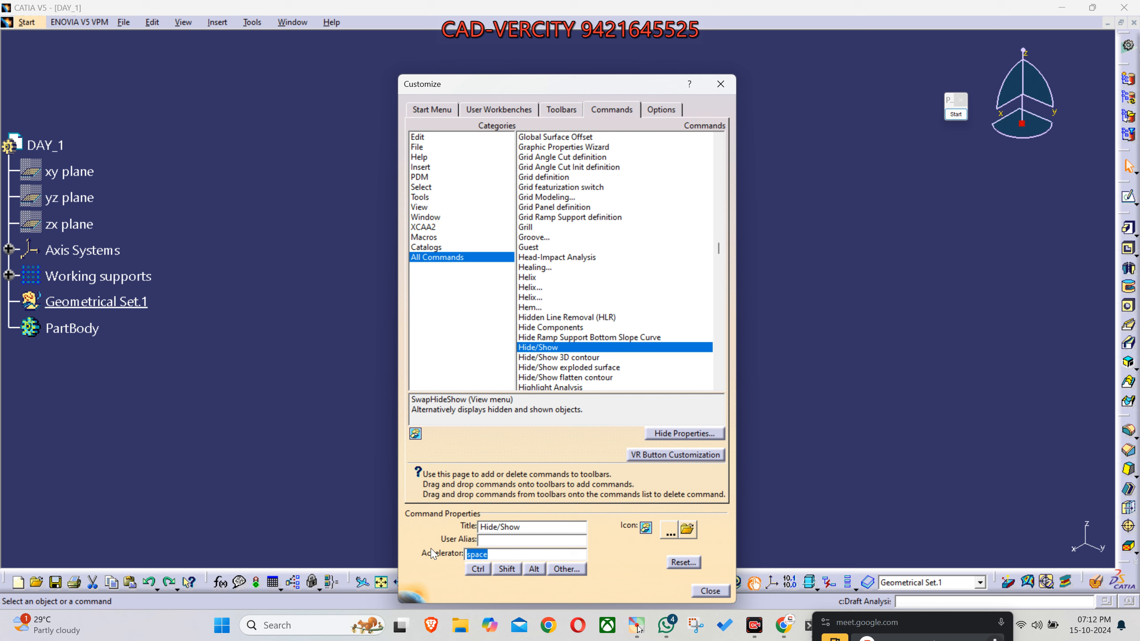
pyautogui.press('BackSpace')
pyautogui.write('space')
pyautogui.moveTo(503, 555); pyautogui.dragTo(385, 561)
pyautogui.click(710, 591)
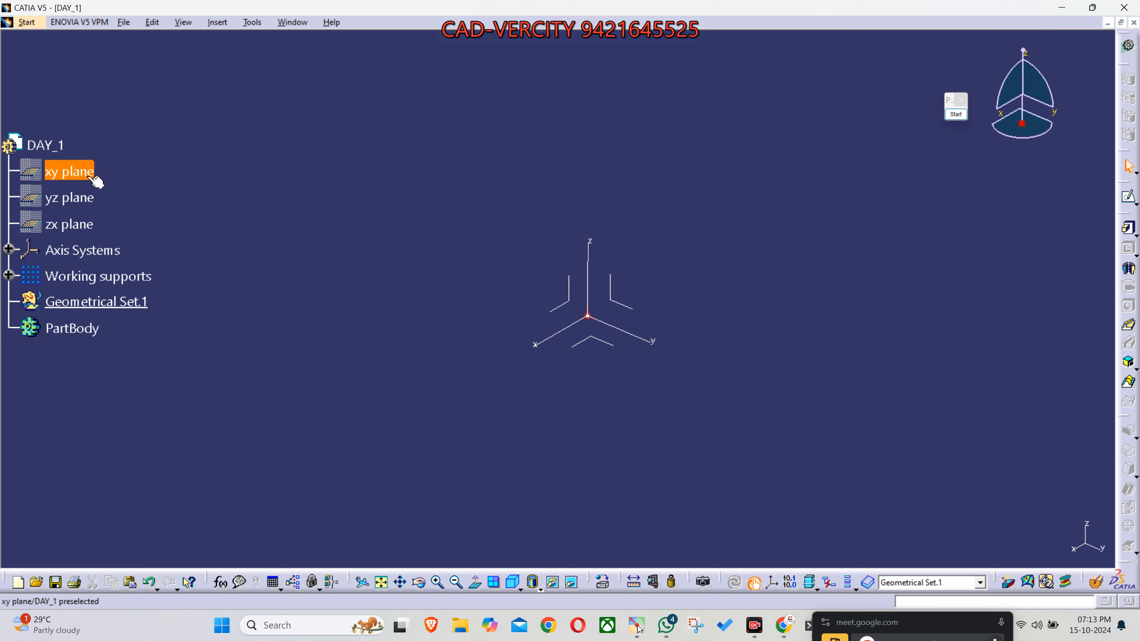
# - Show the xy, yz and zx planes of DAY_1 using the Hide/Show accelerator
pyautogui.press('space')
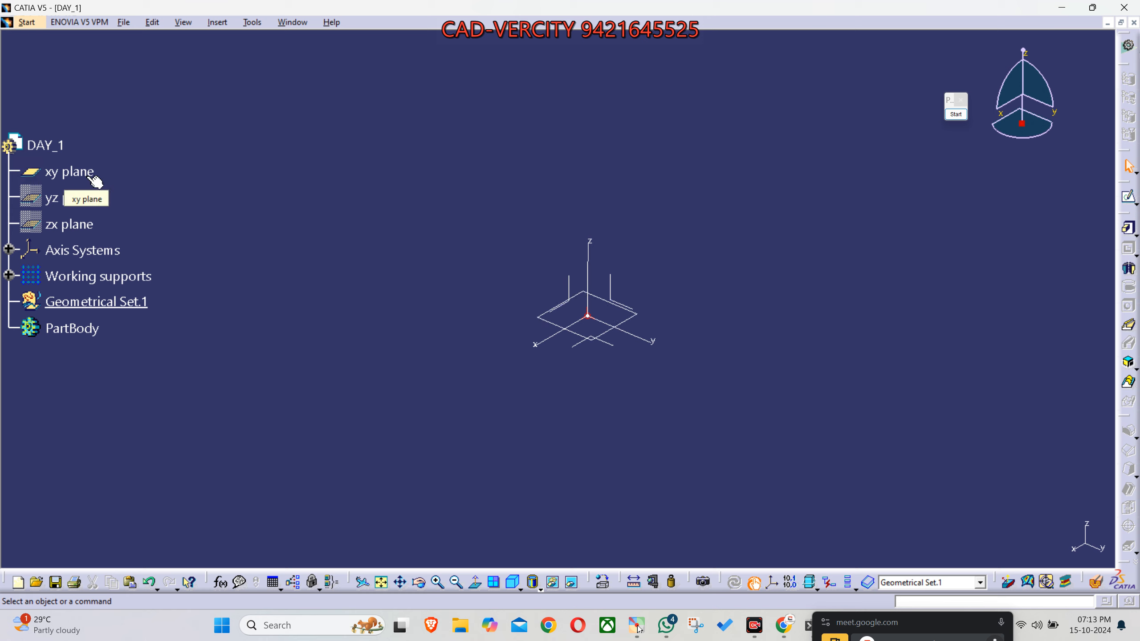
pyautogui.click(84, 200)
pyautogui.press('space')
pyautogui.click(63, 224)
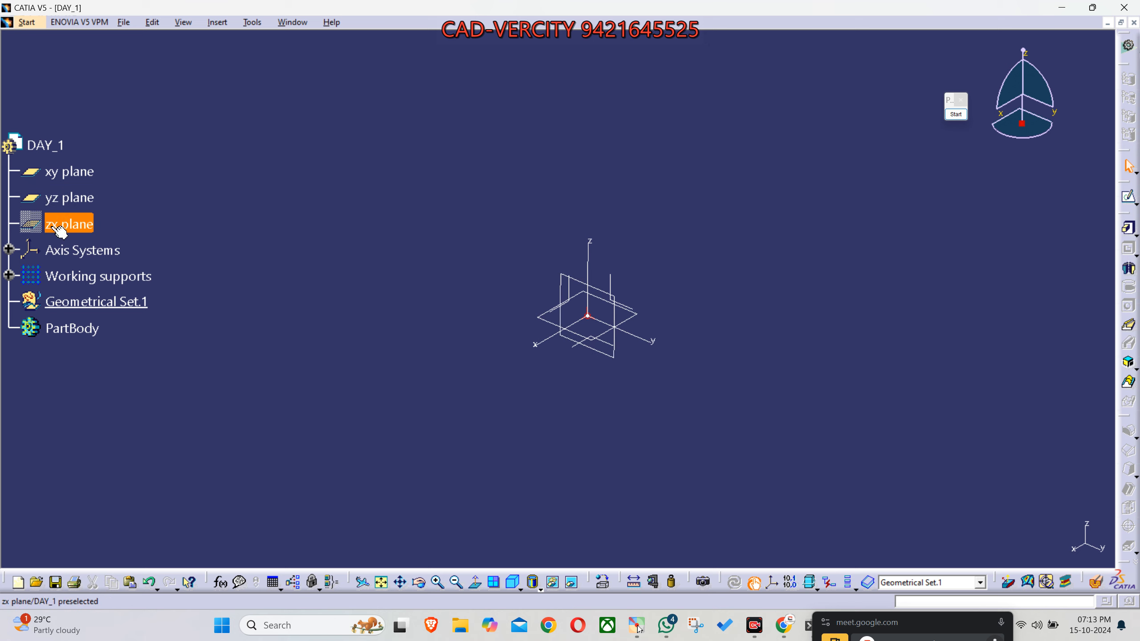
pyautogui.press('space')
# - Hide the zx, yz and xy planes again using the Hide/Show accelerator
pyautogui.click(59, 229)
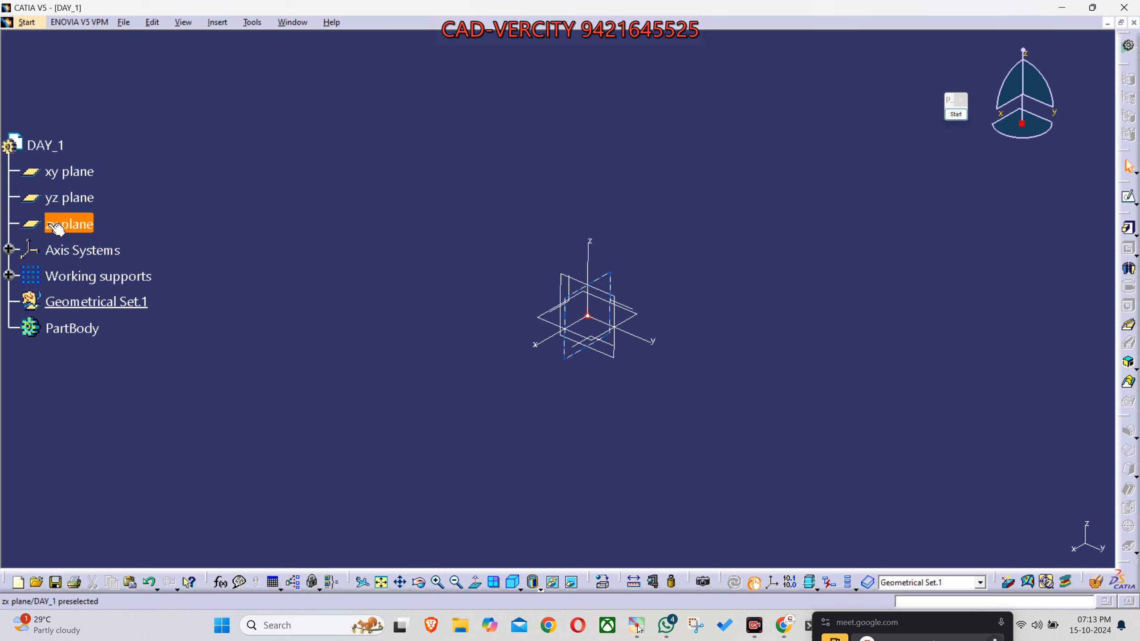
pyautogui.press('space')
pyautogui.click(66, 200)
pyautogui.press('space')
pyautogui.click(72, 180)
pyautogui.press('space')
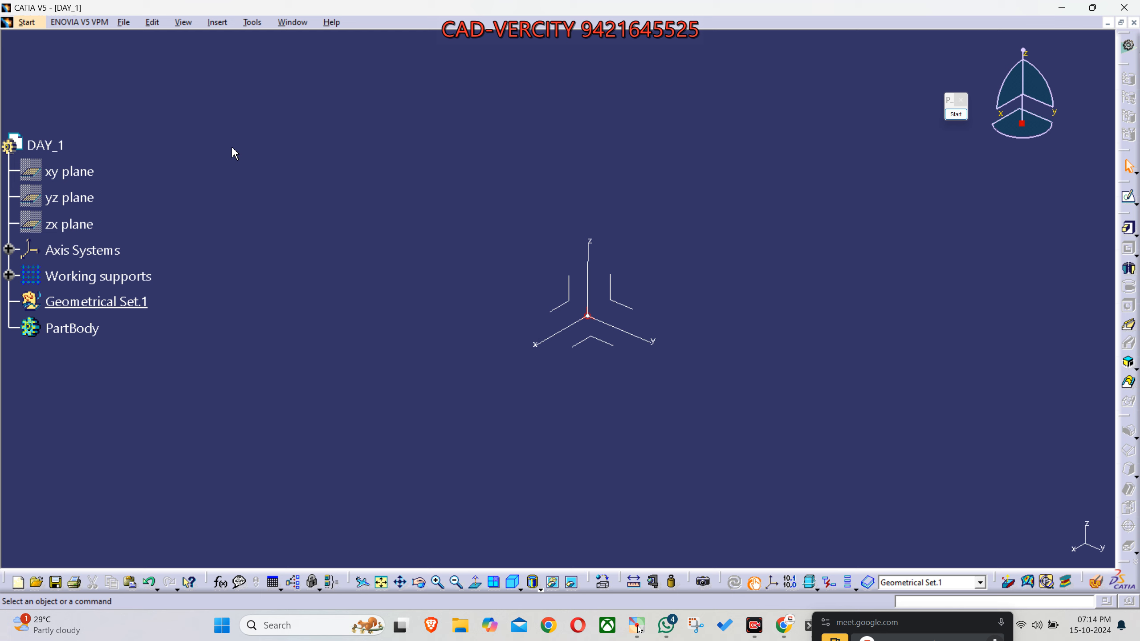
# - Open the program options at the Part Infrastructure display settings, review them, and close the options
pyautogui.hotkey('alt', 't')
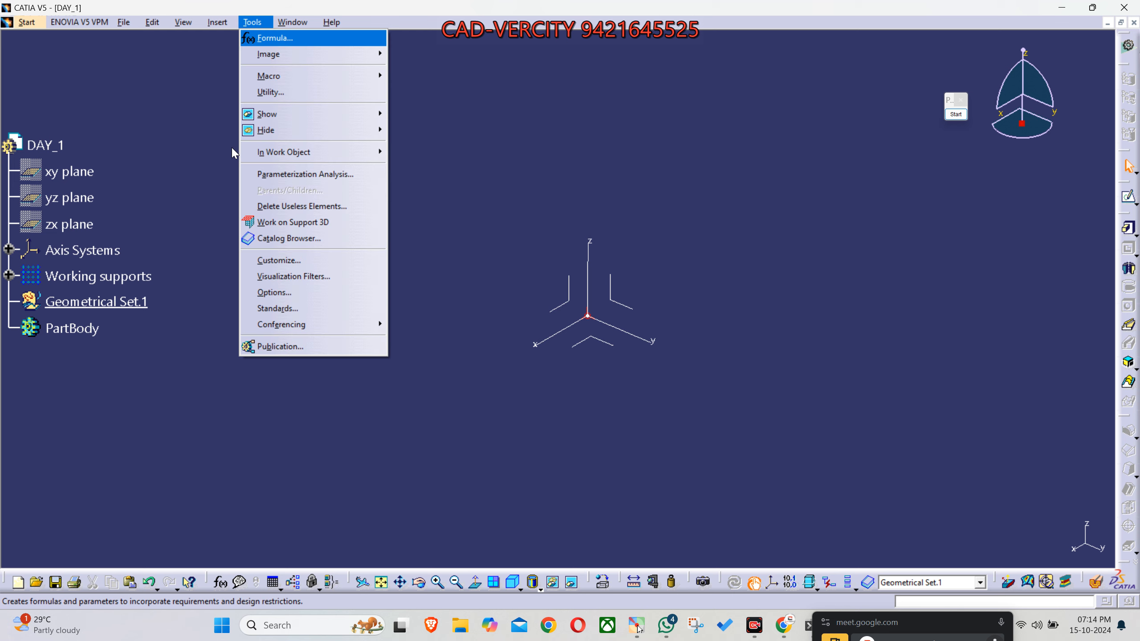
pyautogui.click(297, 300)
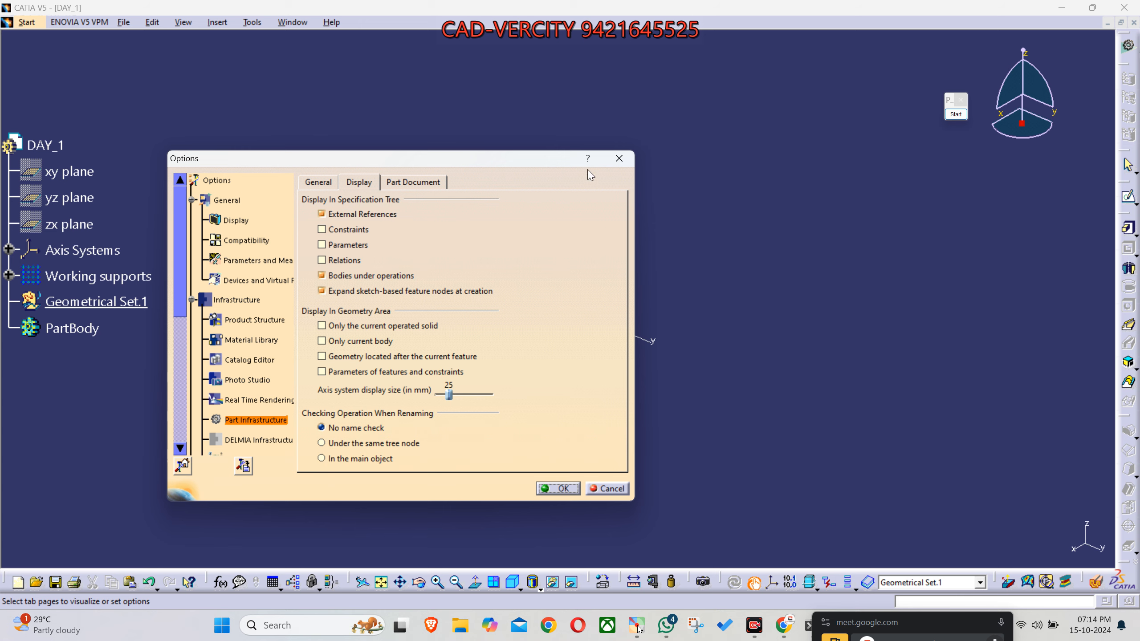
pyautogui.click(617, 158)
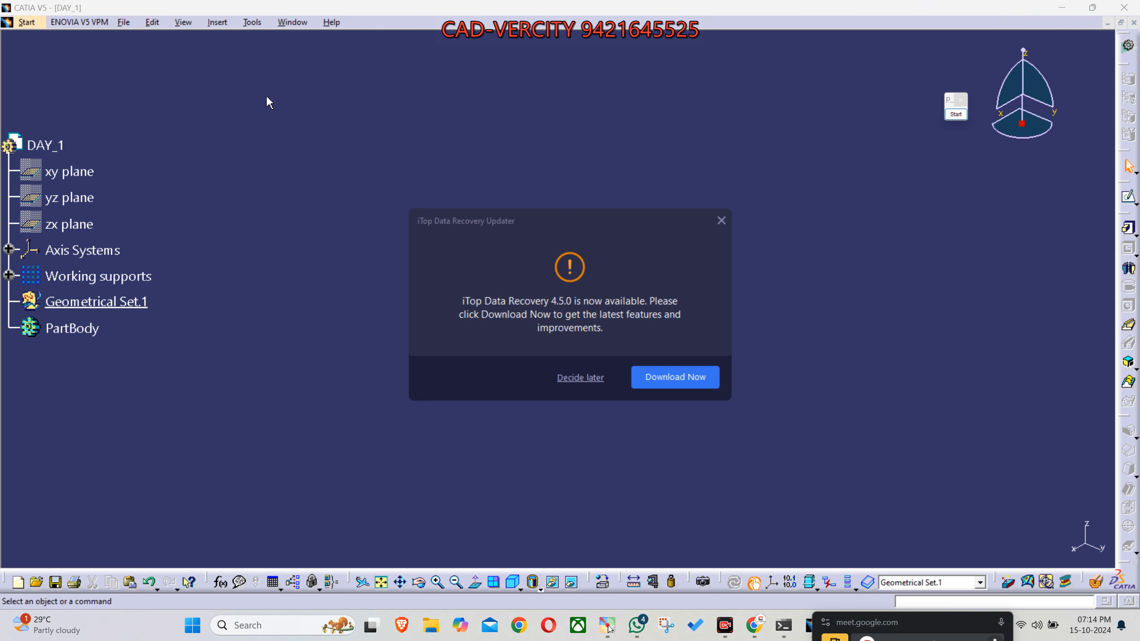
# - Dismiss the iTop Data Recovery update notice and return to the DAY_1 part
pyautogui.click(722, 221)
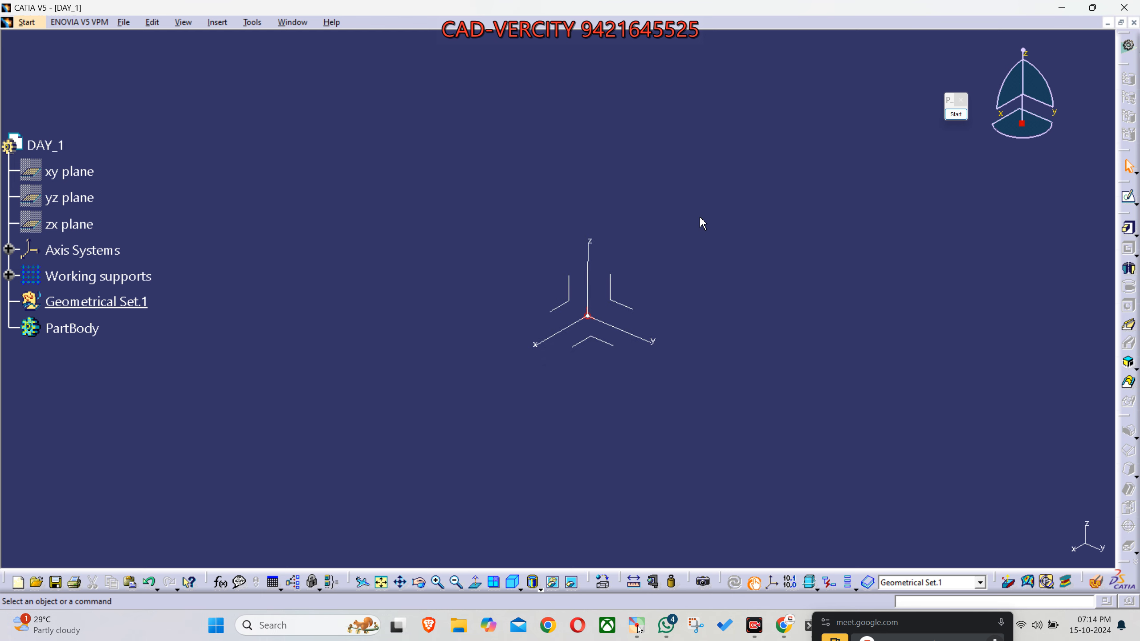
pyautogui.press('super')
pyautogui.press('super')
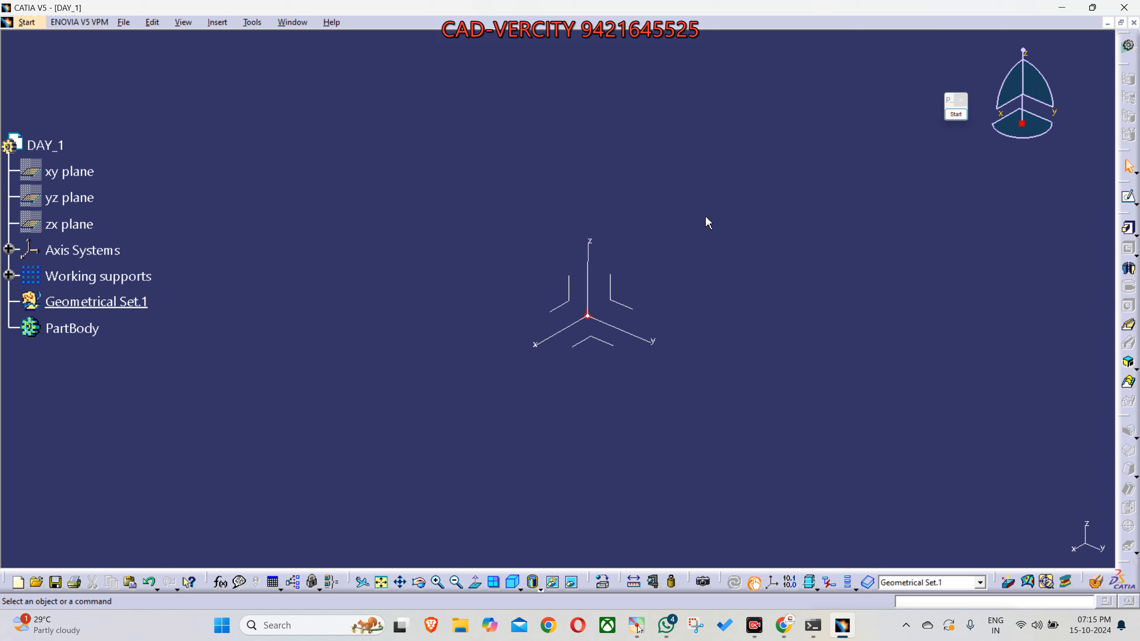
pyautogui.hotkey('alt', 'i')
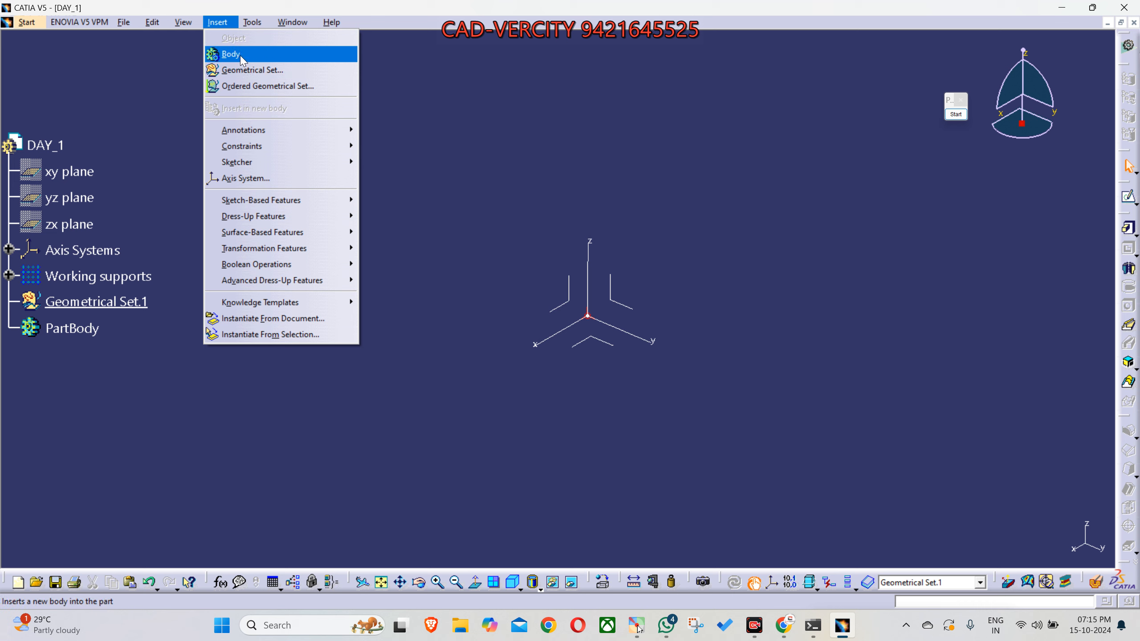
pyautogui.click(441, 185)
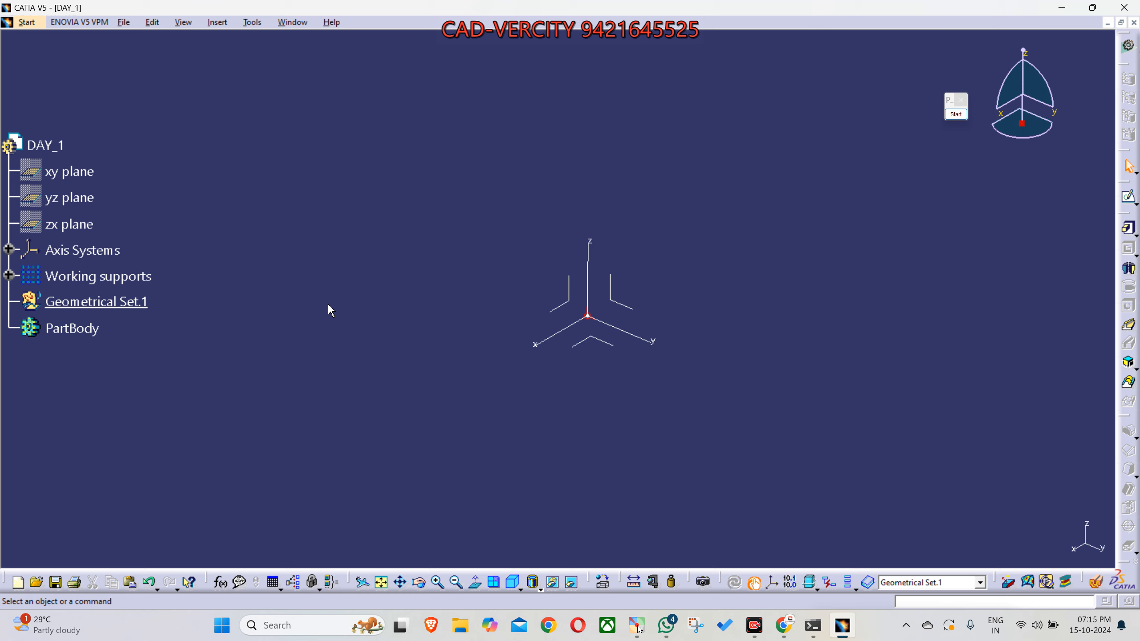
pyautogui.moveTo(414, 256); pyautogui.dragTo(365, 412, button='middle')
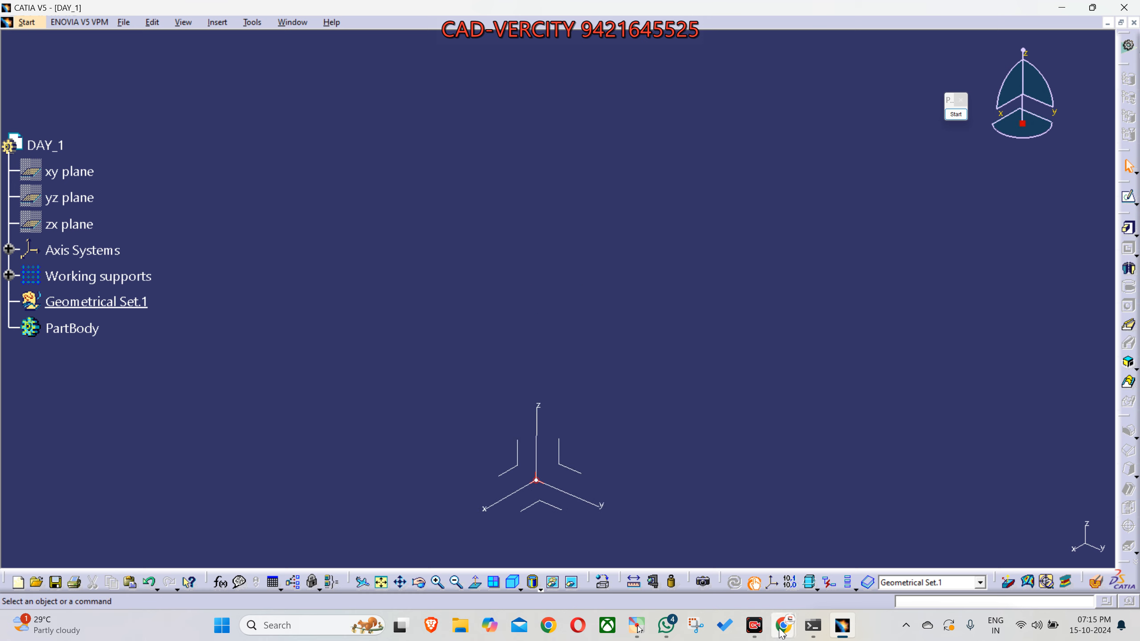
# - Switch to the workbench diagram image in WhatsApp Web in Chrome and bring the screen annotation tool over it
pyautogui.moveTo(784, 625)
pyautogui.click(686, 583)
pyautogui.click(855, 442)
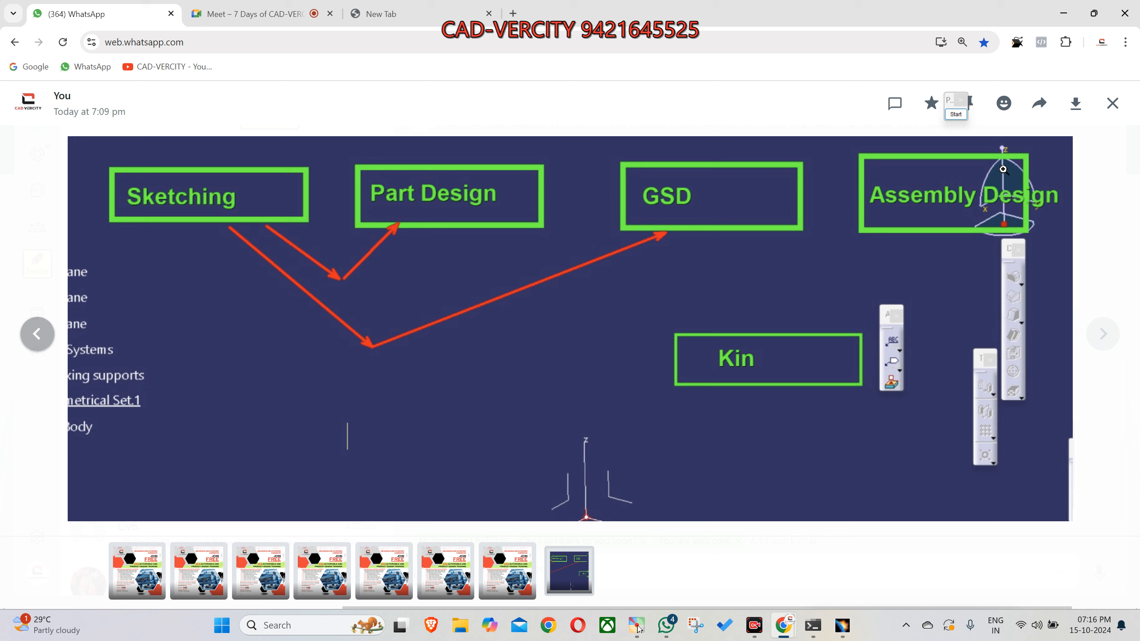
pyautogui.click(955, 113)
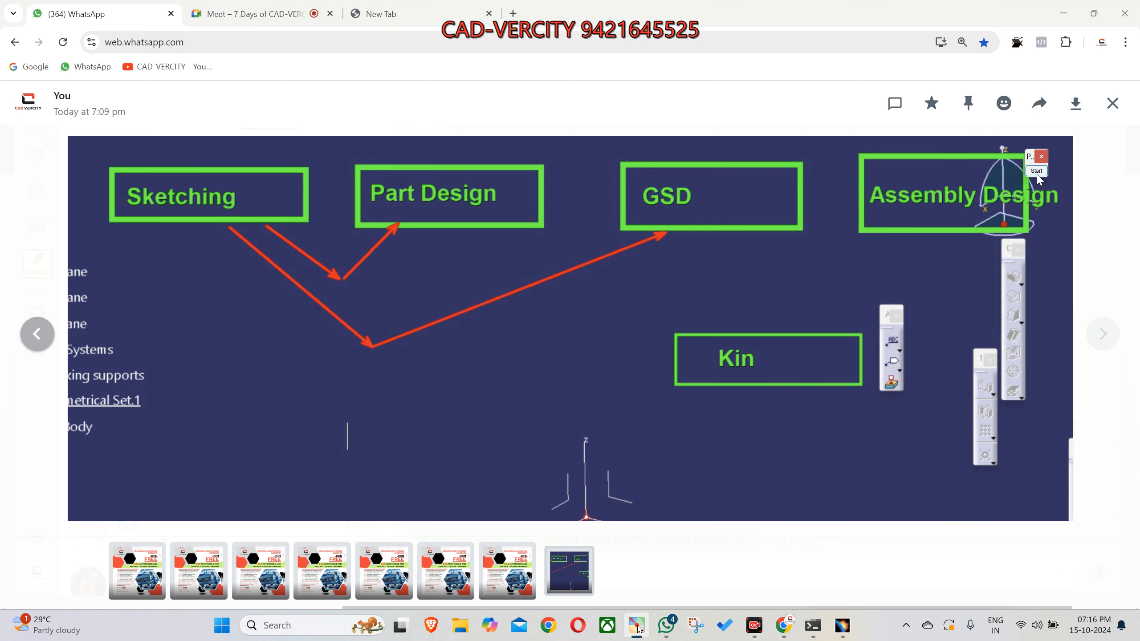
# - Draw two yellow rectangles side by side below the arrows of the workbench diagram
pyautogui.click(1031, 286)
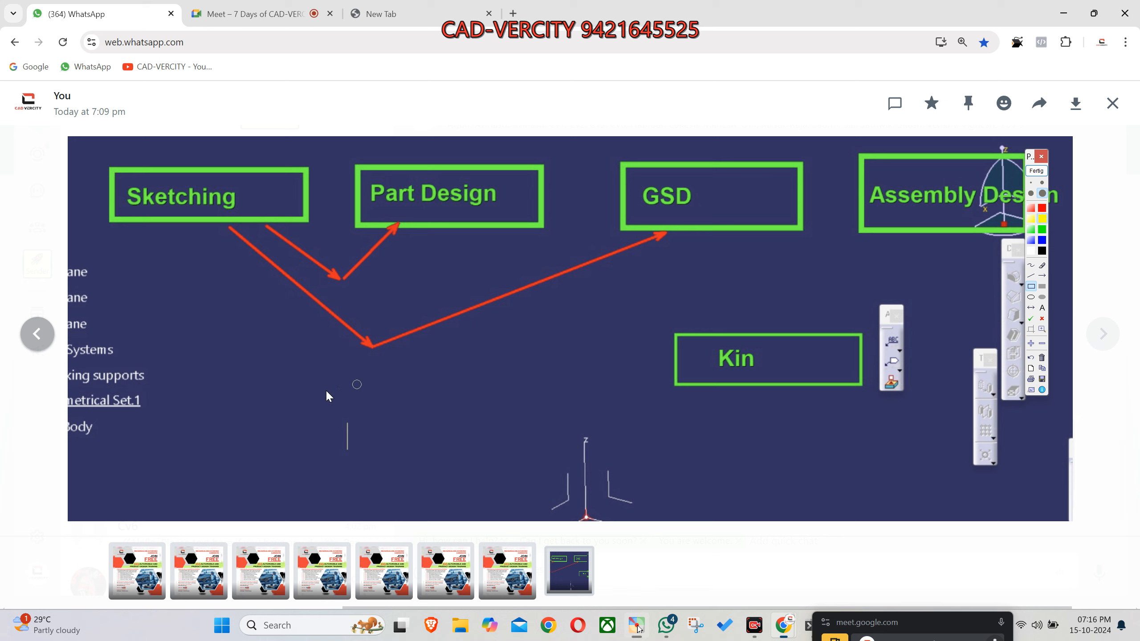
pyautogui.moveTo(221, 403); pyautogui.dragTo(354, 450)
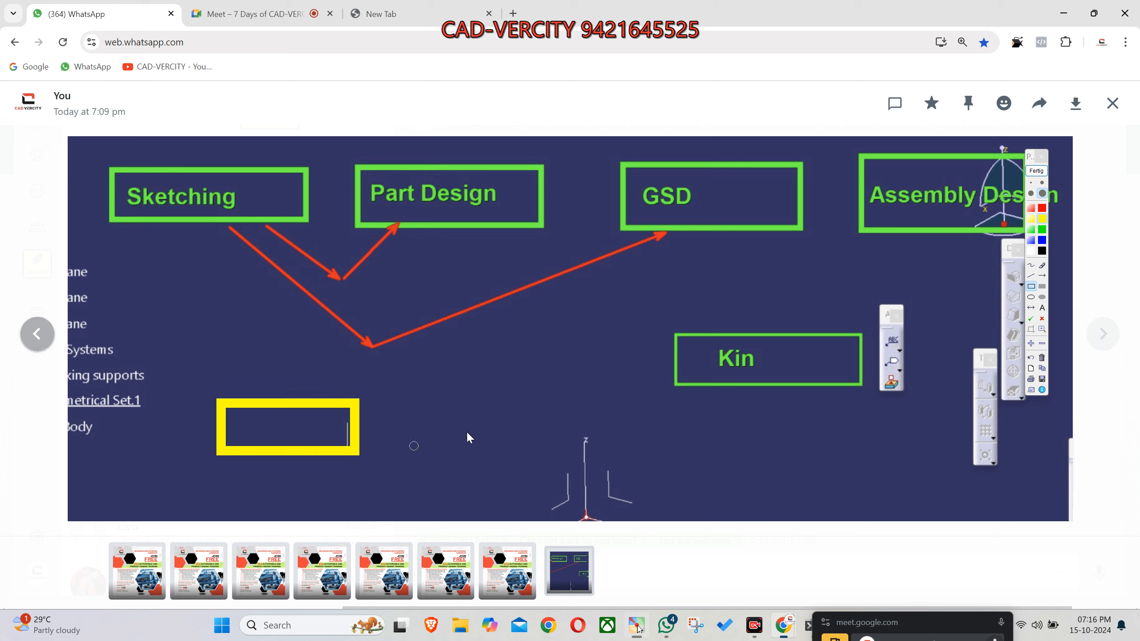
pyautogui.moveTo(488, 394)
pyautogui.mouseDown()
pyautogui.moveTo(554, 439)
pyautogui.moveTo(685, 464)
pyautogui.mouseUp()
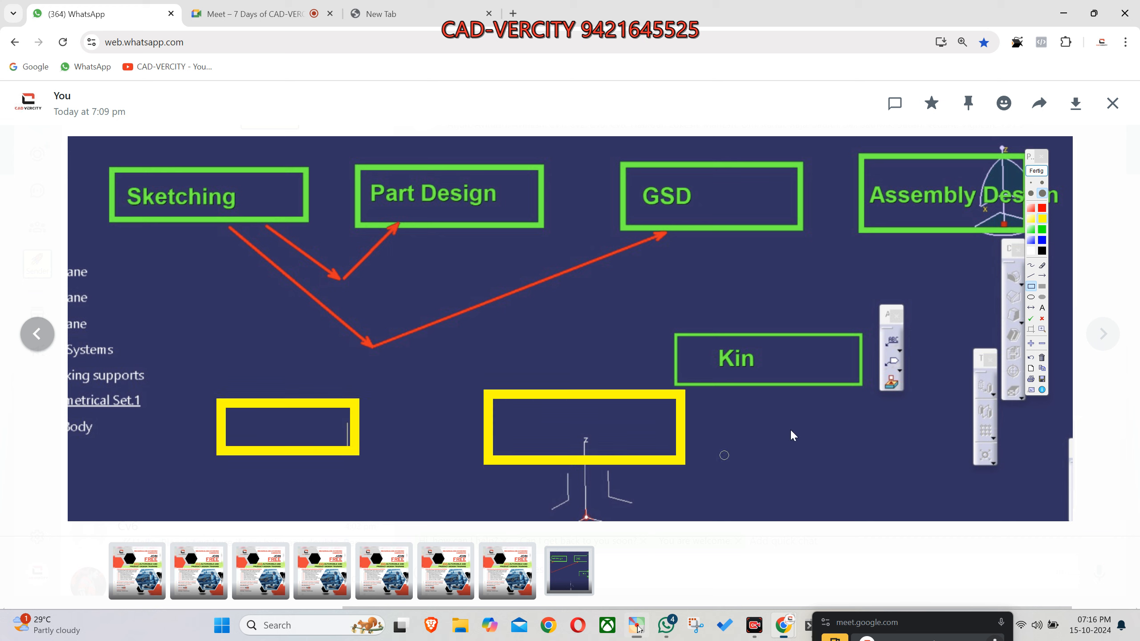
# - Label the first, smaller yellow rectangle with the text Body
pyautogui.click(1042, 275)
pyautogui.click(1042, 308)
pyautogui.click(236, 442)
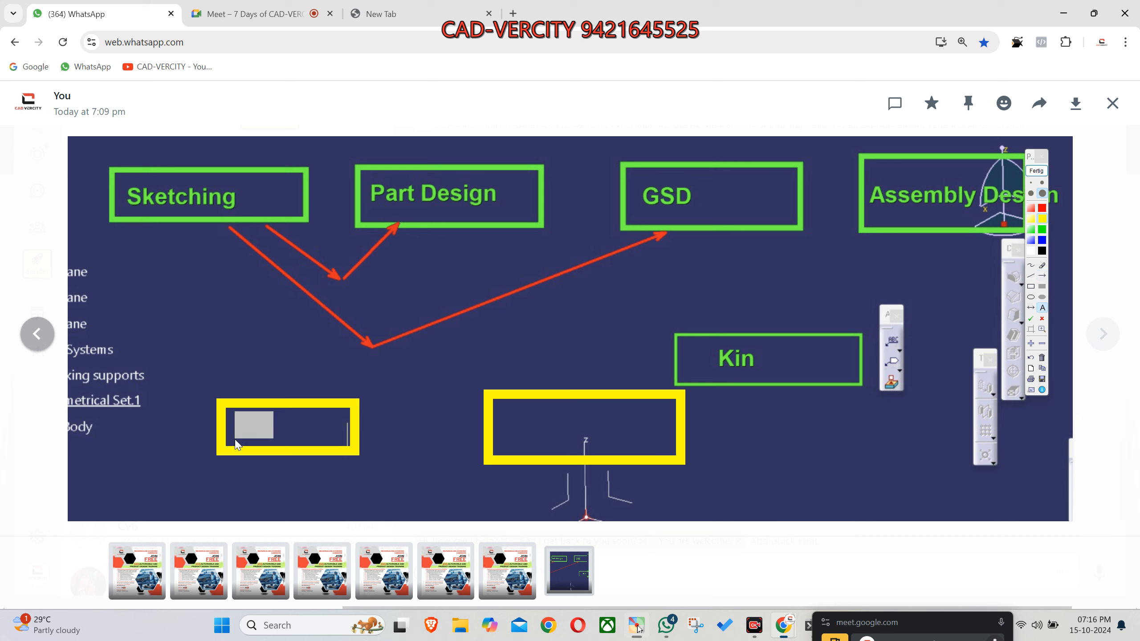
pyautogui.write('Body')
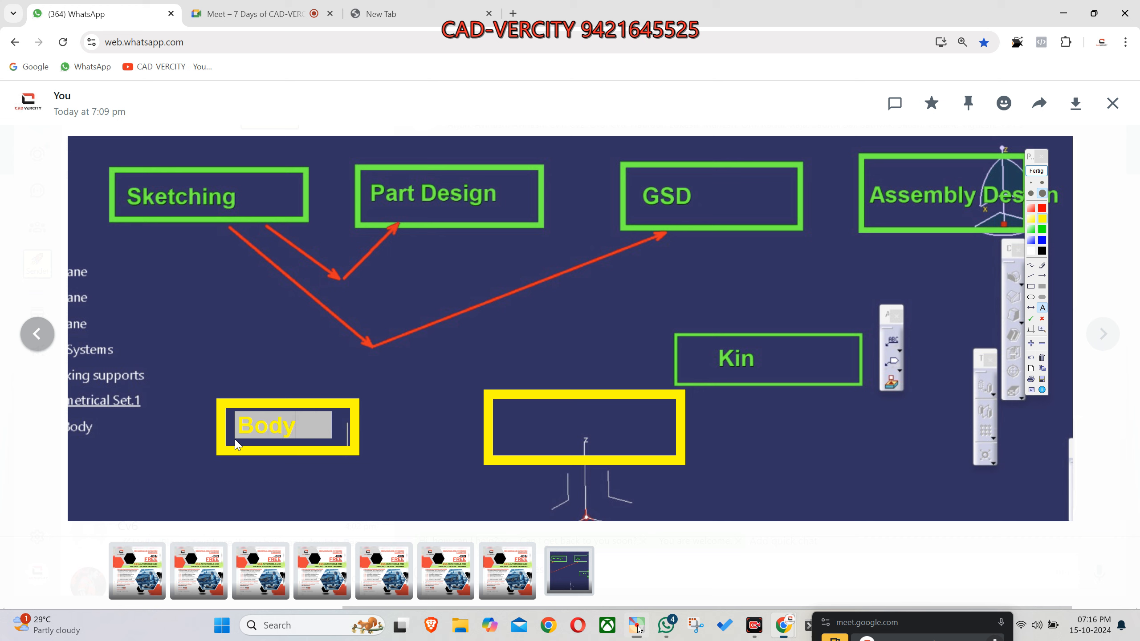
pyautogui.press('Return')
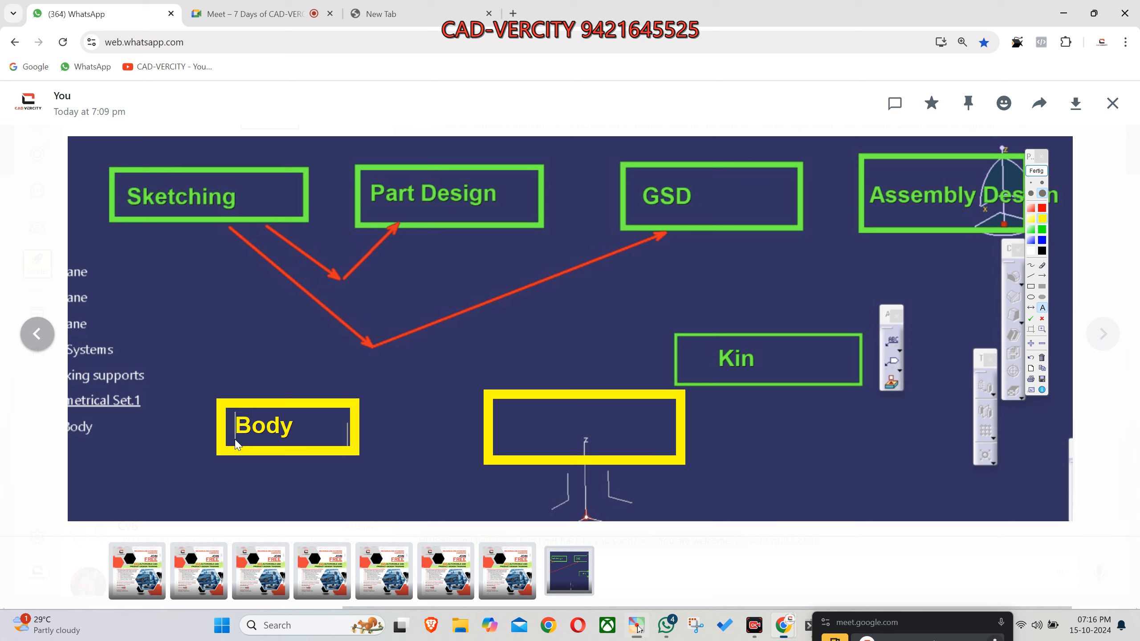
# - Label the second, larger yellow rectangle with the text Geo Set
pyautogui.click(507, 443)
pyautogui.write('Geo Set')
pyautogui.press('Return')
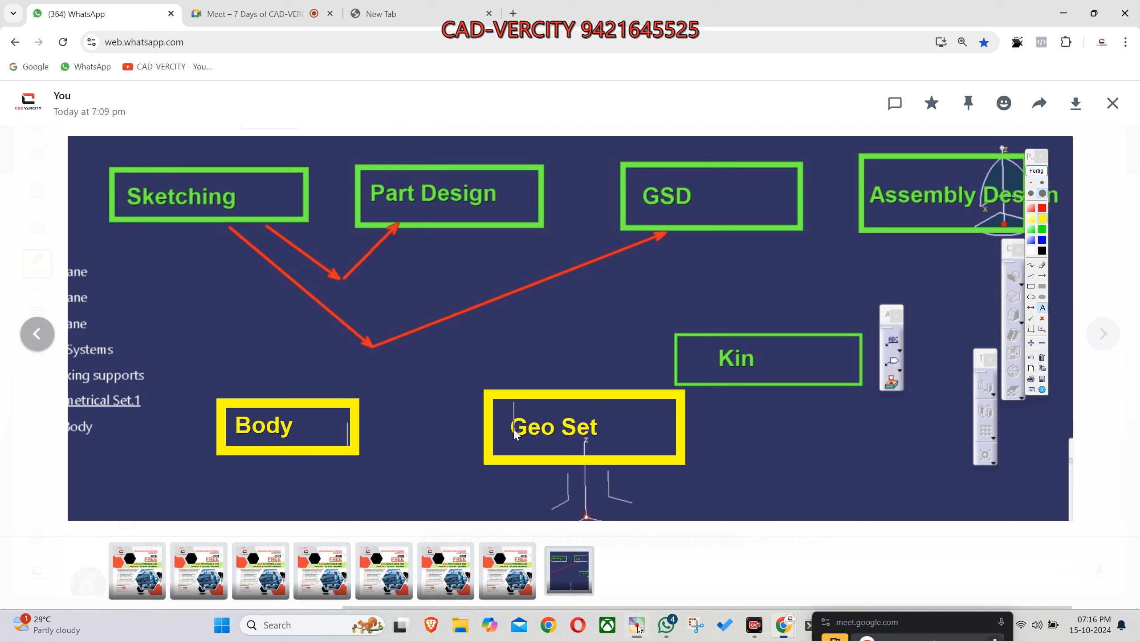
# - Draw thin yellow arrows from the Part Design box to Body and from the GSD box to Geo Set
pyautogui.click(1042, 276)
pyautogui.click(1041, 182)
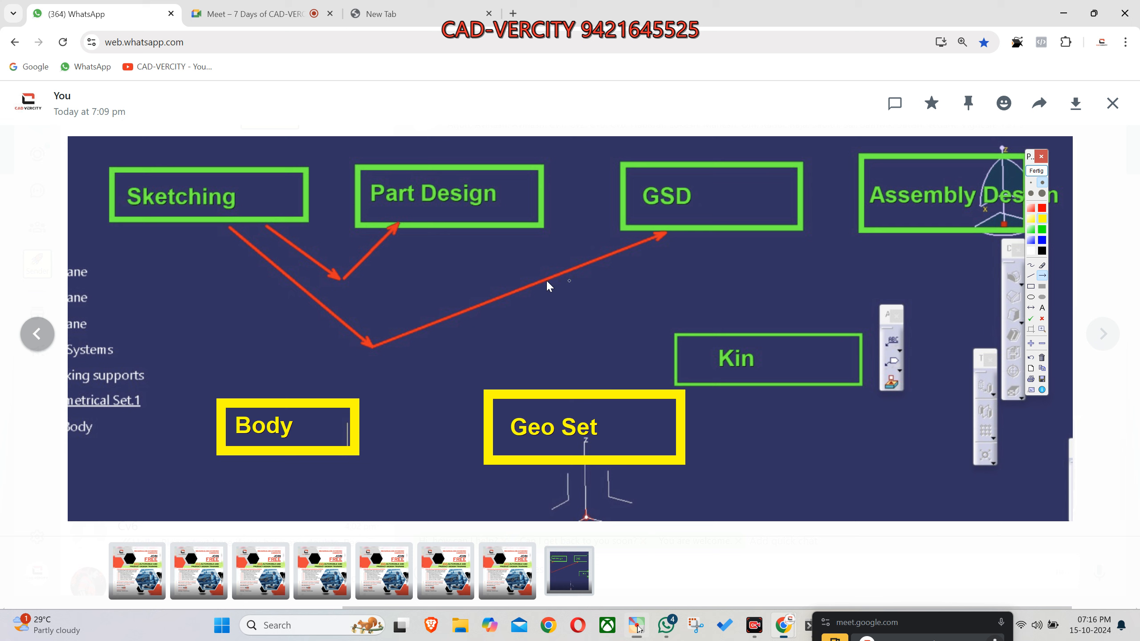
pyautogui.moveTo(434, 225); pyautogui.dragTo(302, 394)
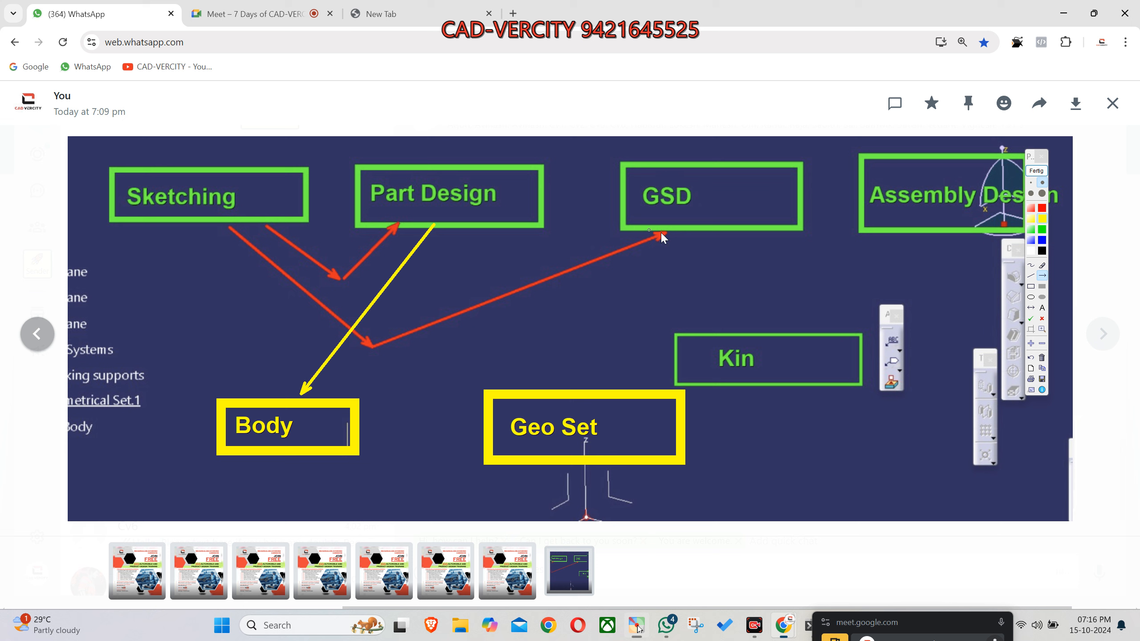
pyautogui.moveTo(691, 229)
pyautogui.mouseDown()
pyautogui.moveTo(634, 300)
pyautogui.moveTo(592, 389)
pyautogui.mouseUp()
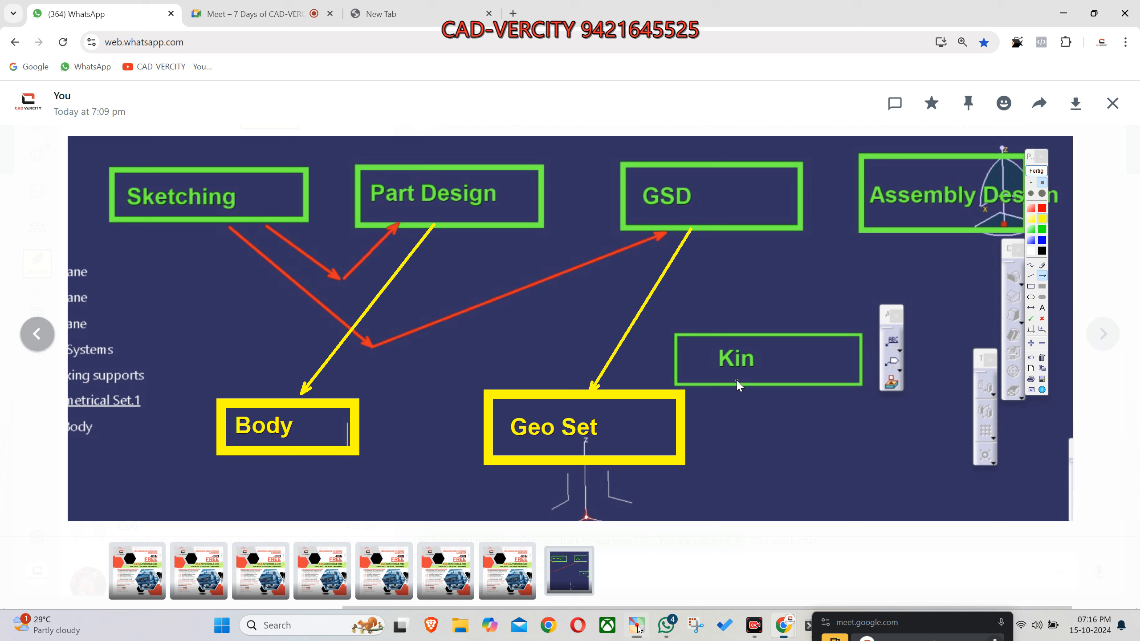
# - Draw two white arrows from the Sketching box, one to Body and one to Geo Set
pyautogui.click(1031, 250)
pyautogui.moveTo(206, 225); pyautogui.dragTo(253, 388)
pyautogui.moveTo(212, 226); pyautogui.dragTo(479, 444)
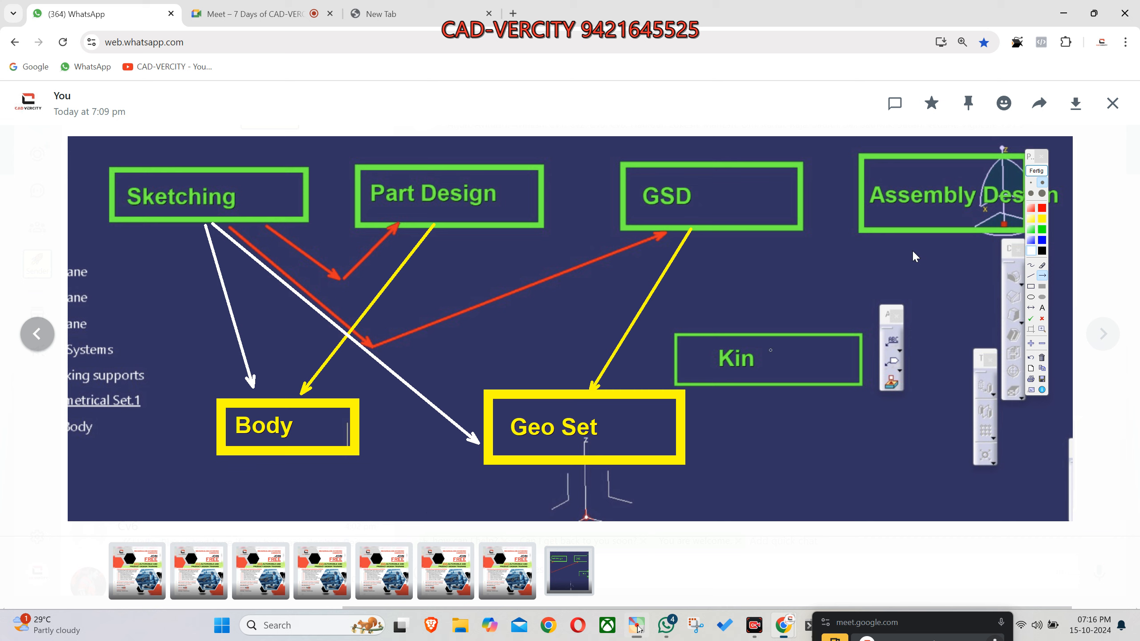
# - Capture the whole annotated workbench diagram and send the image to the 7 Days of CAD-VERCITY group chat
pyautogui.moveTo(1032, 155); pyautogui.dragTo(1092, 275)
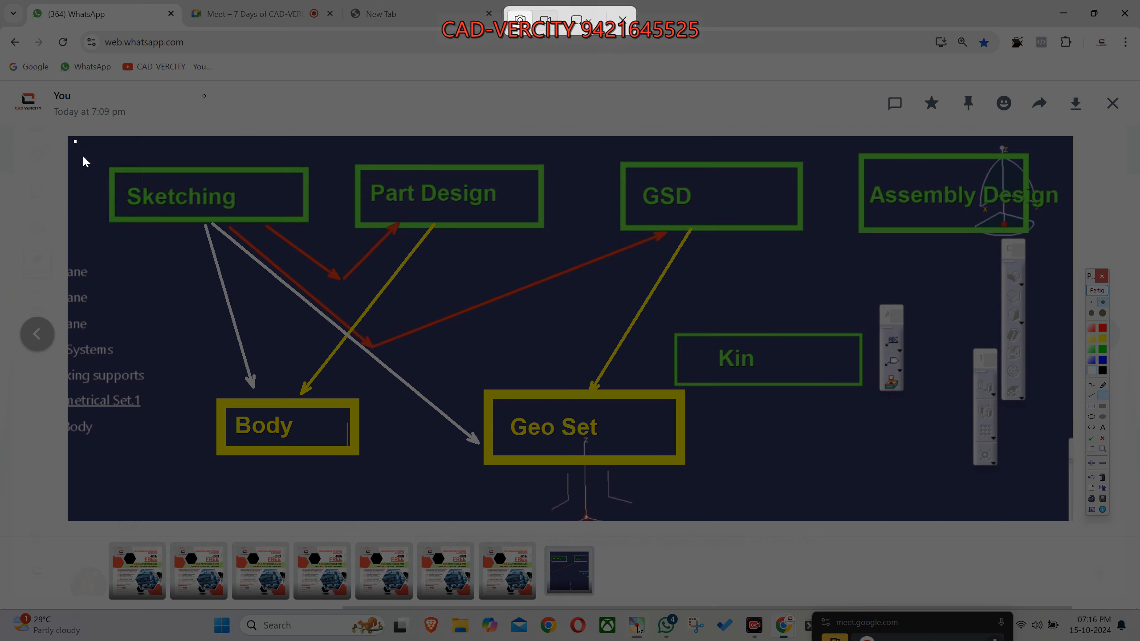
pyautogui.moveTo(74, 140); pyautogui.dragTo(1067, 510)
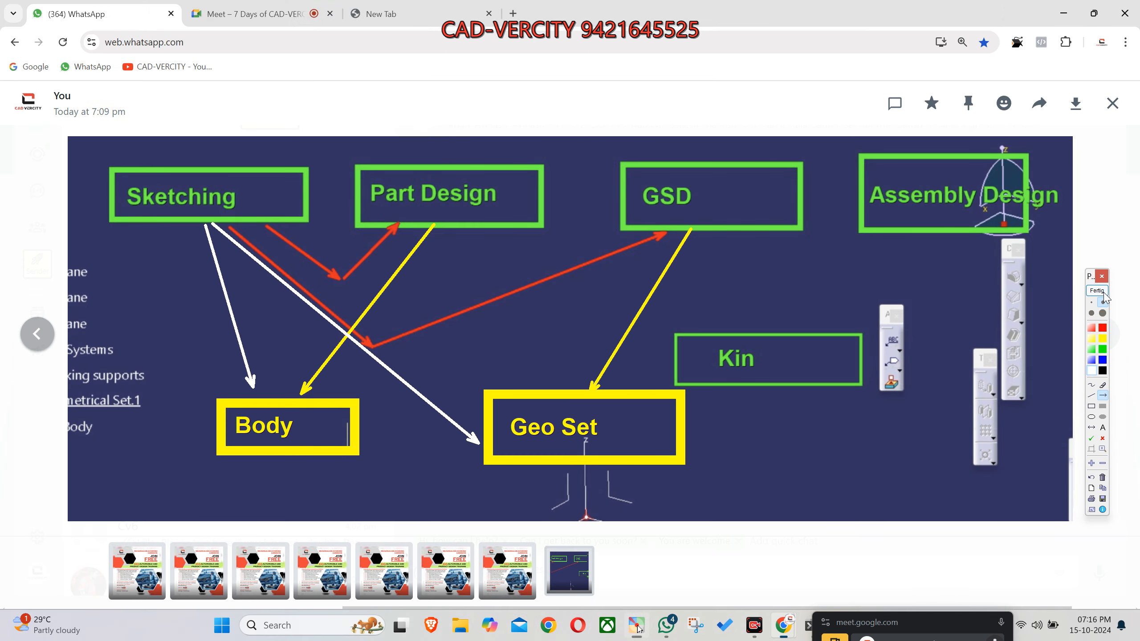
pyautogui.click(1100, 291)
pyautogui.click(1112, 103)
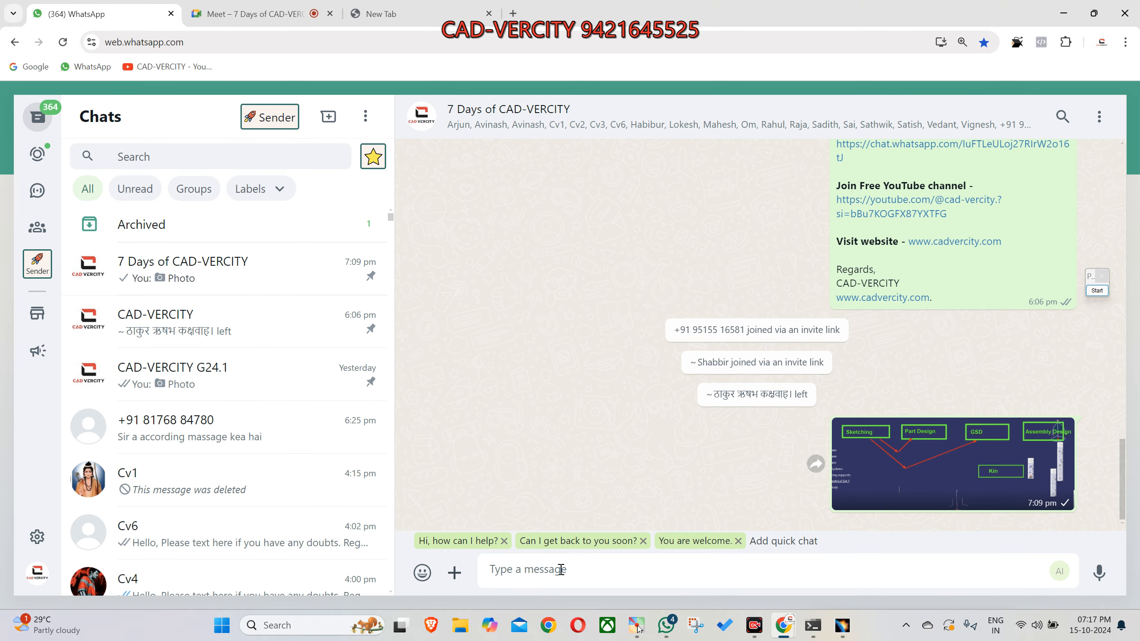
pyautogui.hotkey('ctrl', 'v')
pyautogui.press('Return')
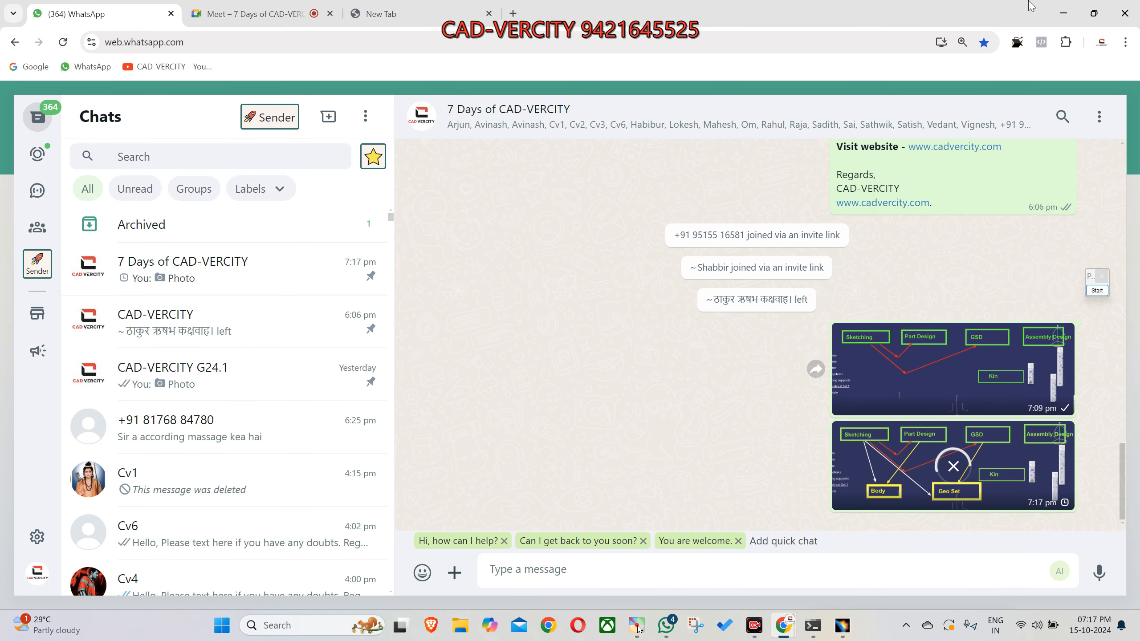
# - Switch to CATIA and delete the existing axis system from the DAY_1 part
pyautogui.click(842, 626)
pyautogui.moveTo(623, 410); pyautogui.dragTo(660, 243, button='middle')
pyautogui.moveTo(389, 146); pyautogui.dragTo(866, 496)
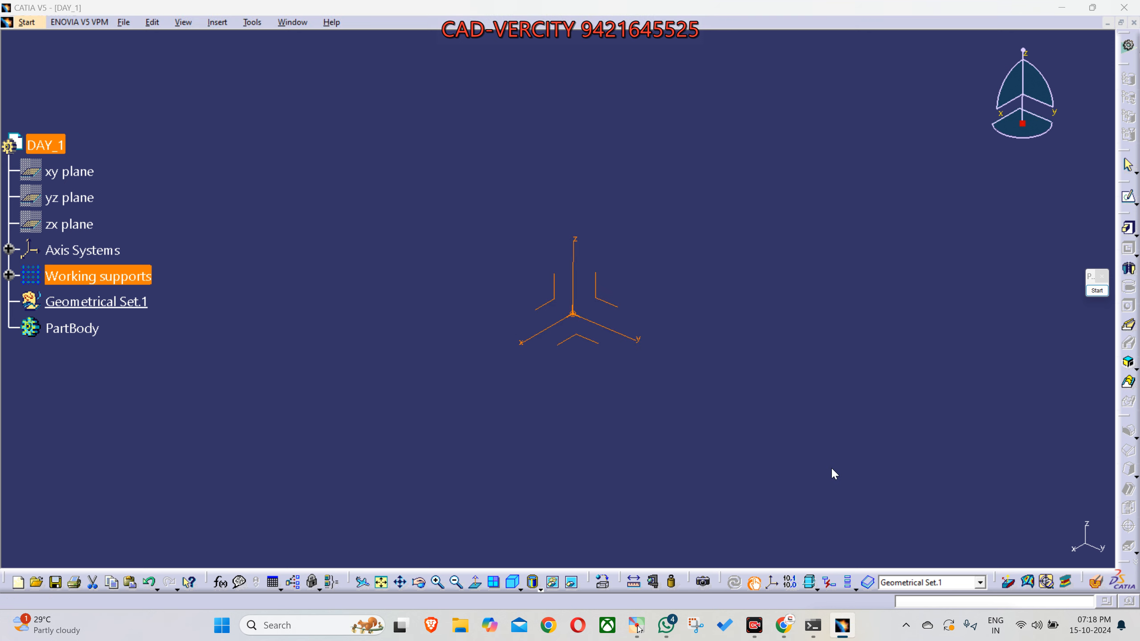
pyautogui.press('Delete')
pyautogui.press('Return')
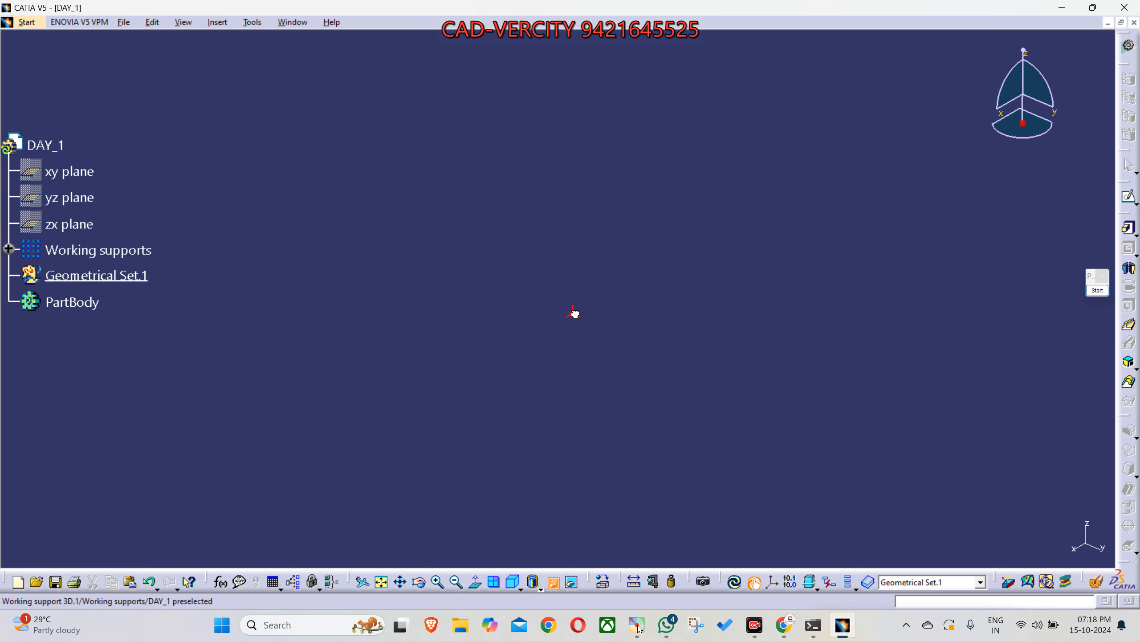
# - Expand the Working supports node in the specification tree and hide it
pyautogui.click(9, 249)
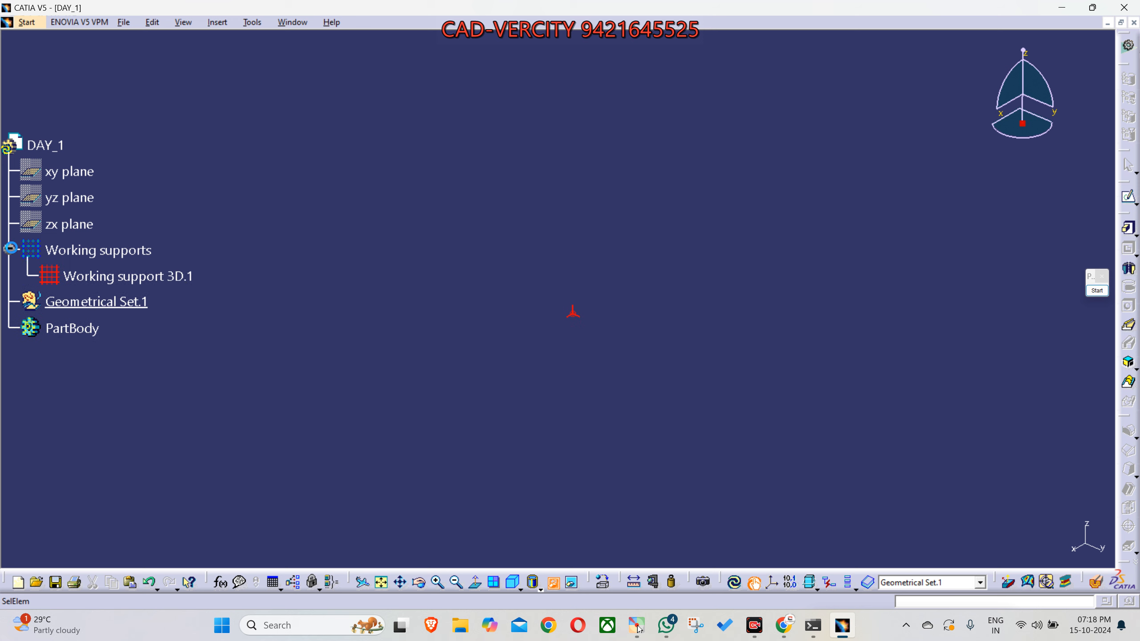
pyautogui.rightClick(77, 249)
pyautogui.click(101, 290)
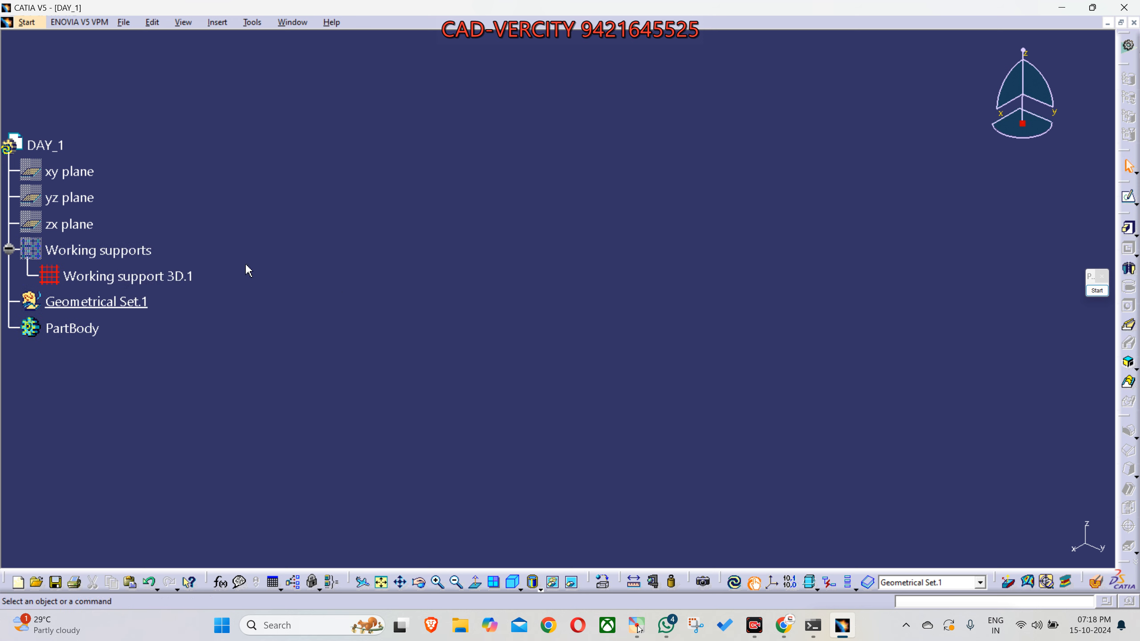
# - Update the part and undock the Dress-Up Features and Sketch-Based Features toolbars into the graphics area
pyautogui.click(734, 582)
pyautogui.moveTo(1123, 416); pyautogui.dragTo(1019, 331)
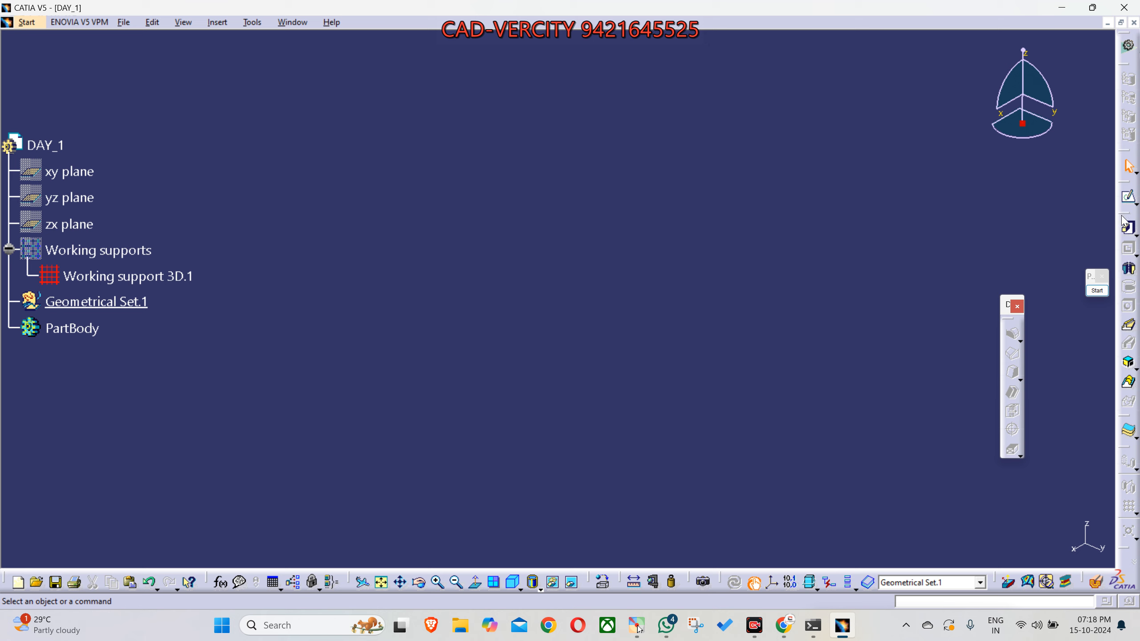
pyautogui.moveTo(1125, 220); pyautogui.dragTo(904, 166)
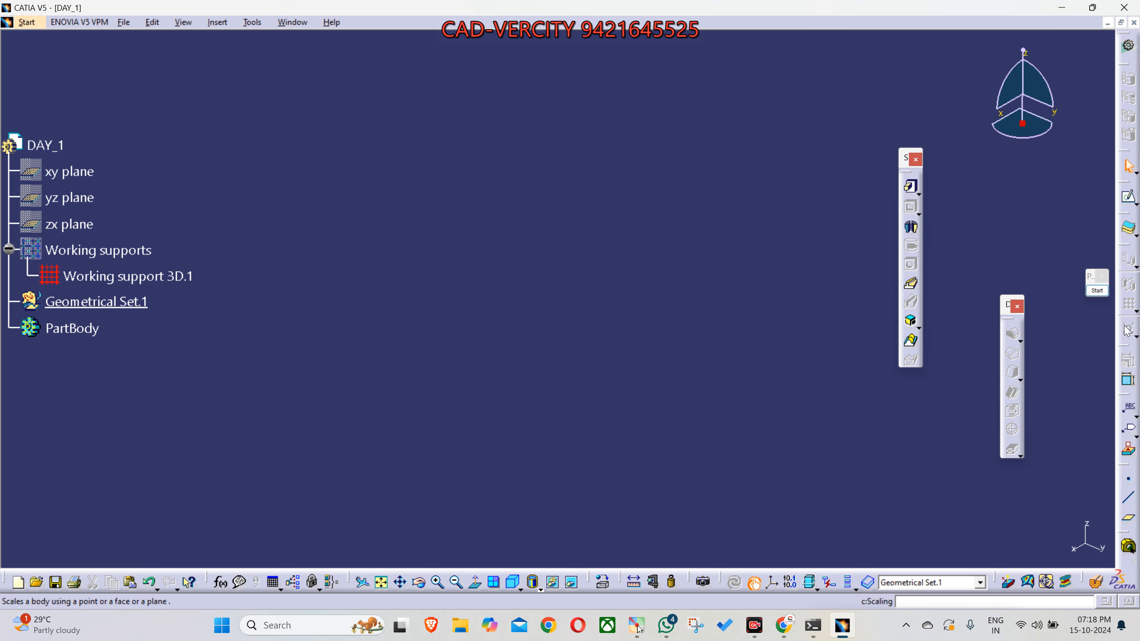
# - Undock the Reference Elements toolbar and create a coordinates-type point at X, Y and Z = 0 mm in Geometrical Set.1
pyautogui.moveTo(1125, 467); pyautogui.dragTo(945, 393)
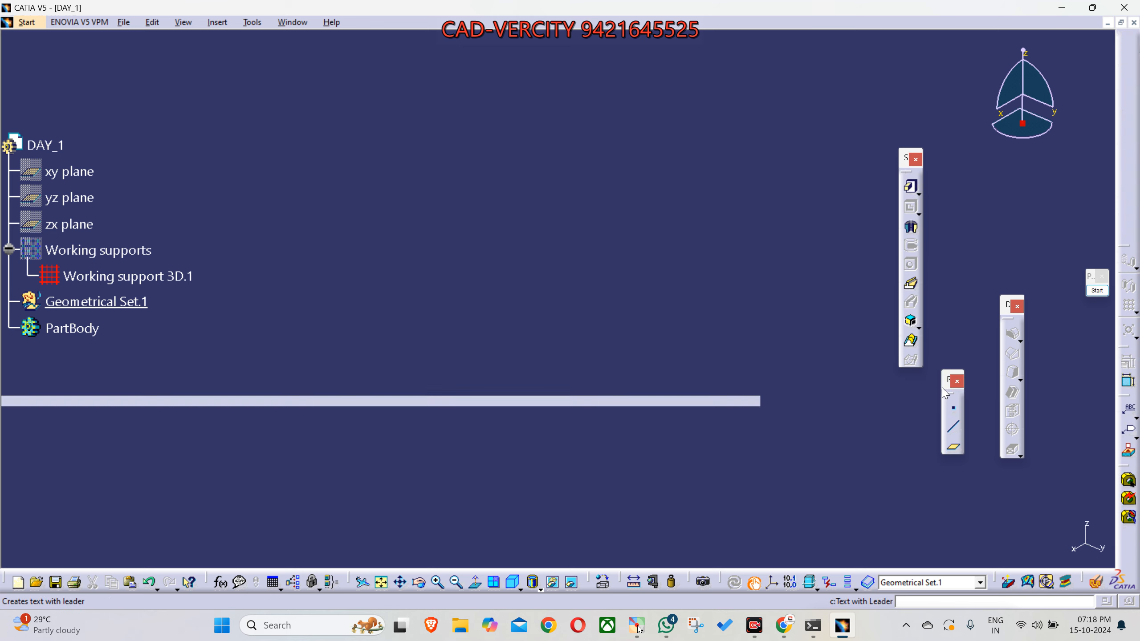
pyautogui.click(957, 411)
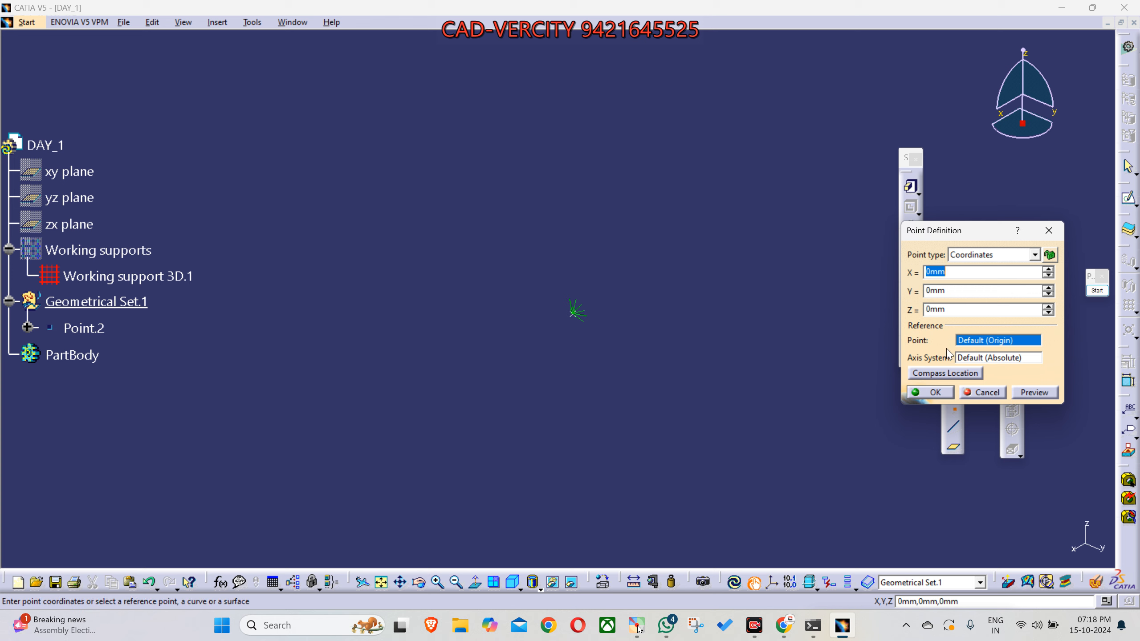
pyautogui.click(945, 393)
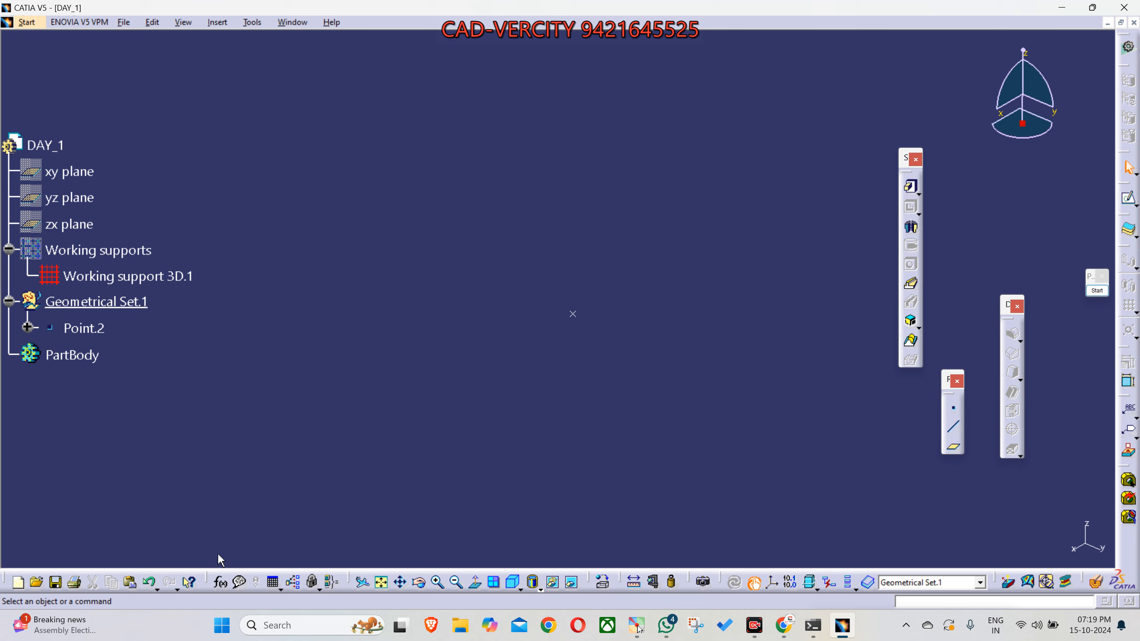
# - Move the floating Reference Elements toolbar up into empty space above the model and lay it out horizontally
pyautogui.moveTo(946, 377); pyautogui.dragTo(770, 72)
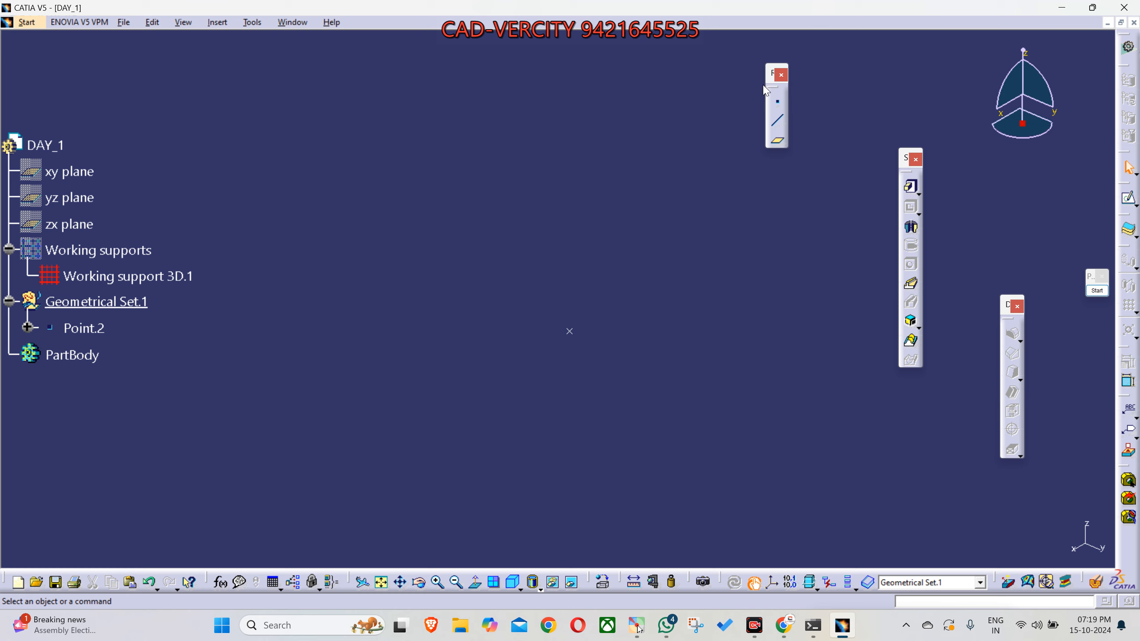
pyautogui.moveTo(770, 76); pyautogui.dragTo(750, 72)
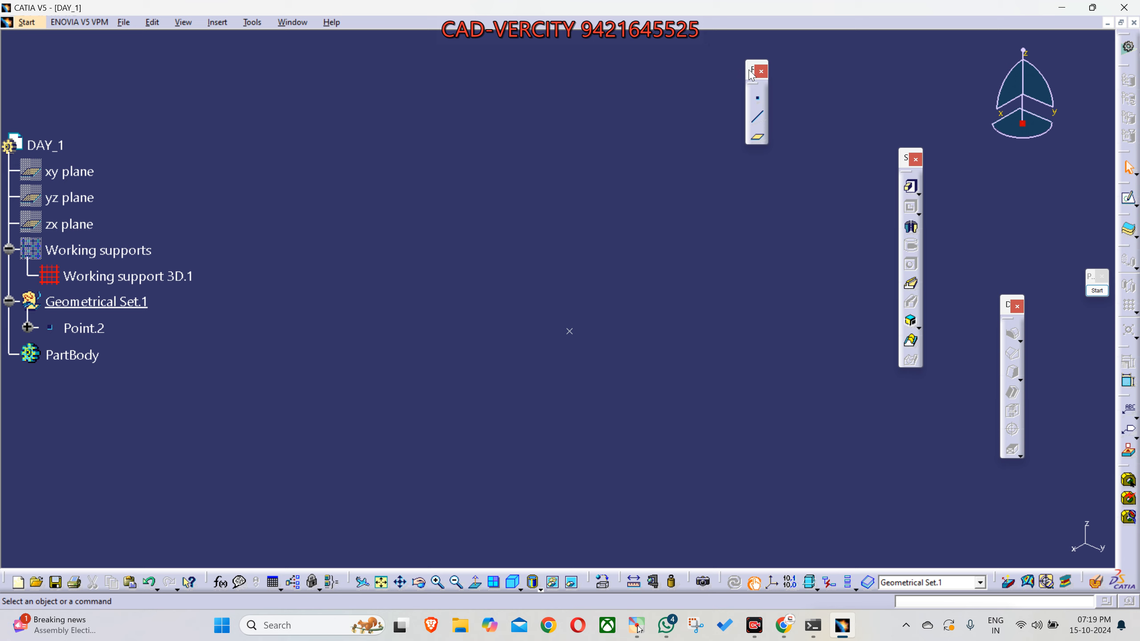
pyautogui.moveTo(752, 76); pyautogui.dragTo(781, 69)
pyautogui.moveTo(677, 358)
pyautogui.mouseDown(button='middle')
pyautogui.moveTo(650, 354)
pyautogui.moveTo(681, 349)
pyautogui.mouseUp(button='middle')
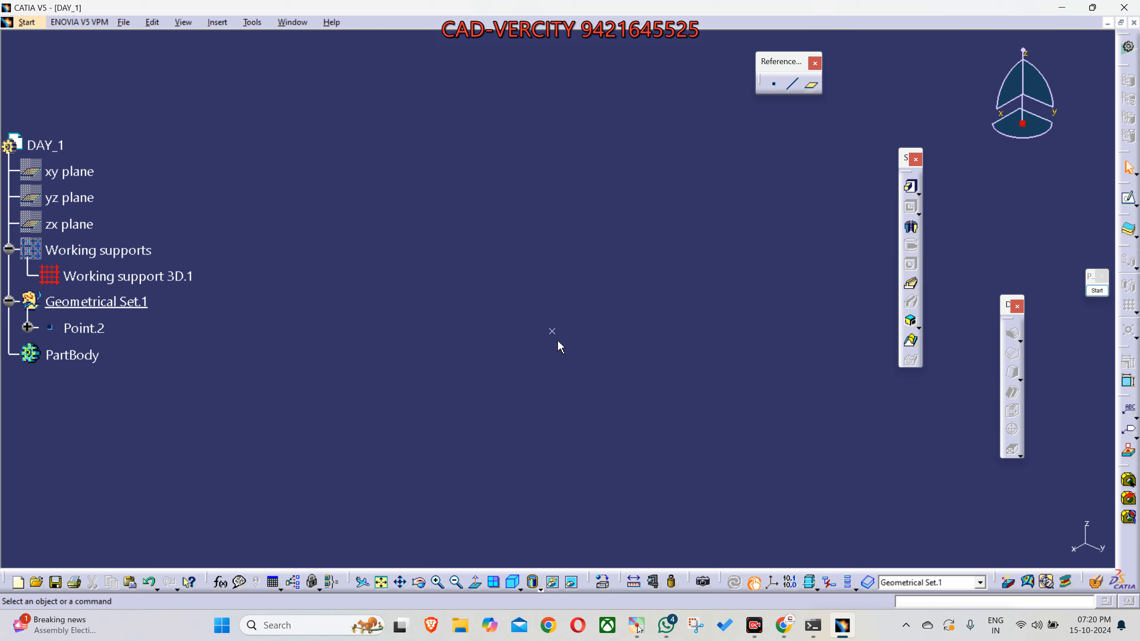
# - Create a Standard axis system with Point.2 as its origin, leaving the axis directions unselected
pyautogui.click(774, 585)
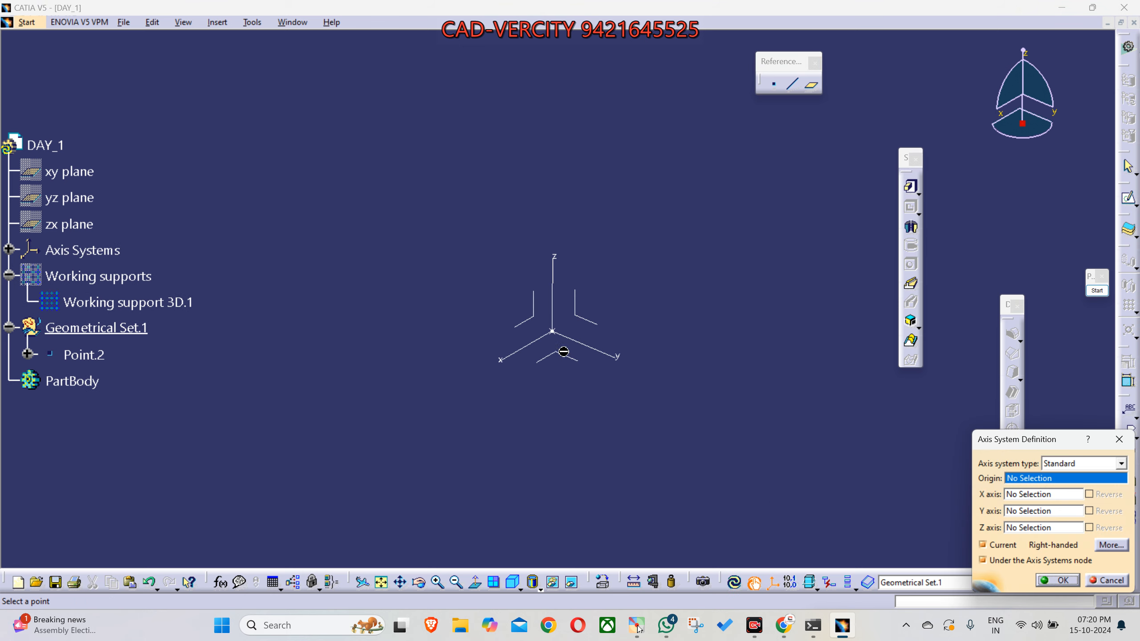
pyautogui.click(100, 361)
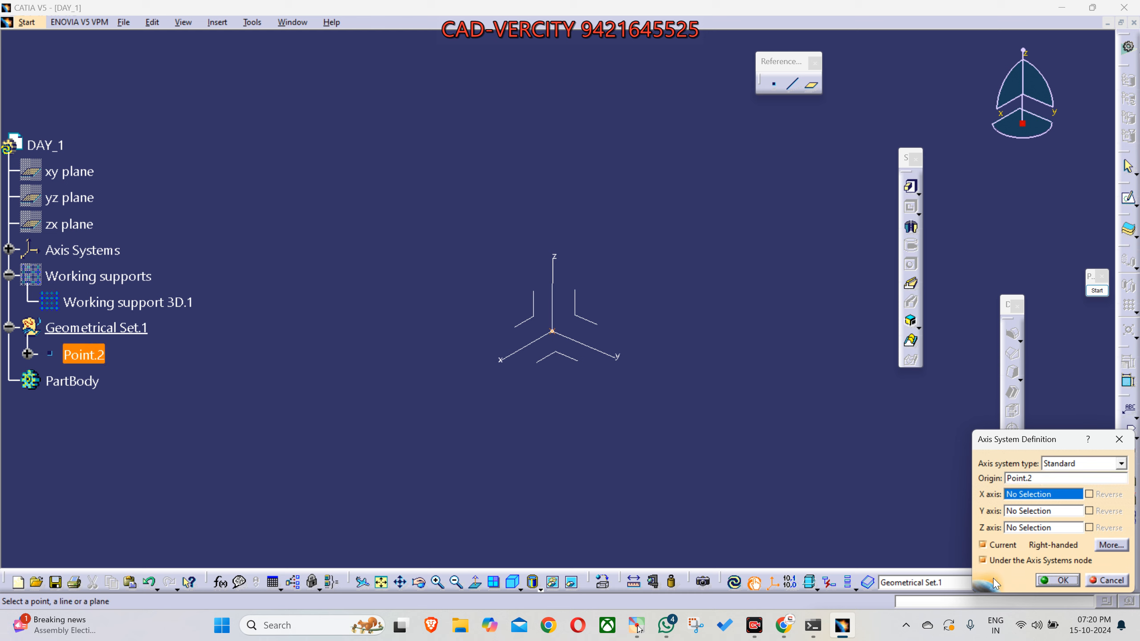
pyautogui.moveTo(1035, 439); pyautogui.dragTo(734, 313)
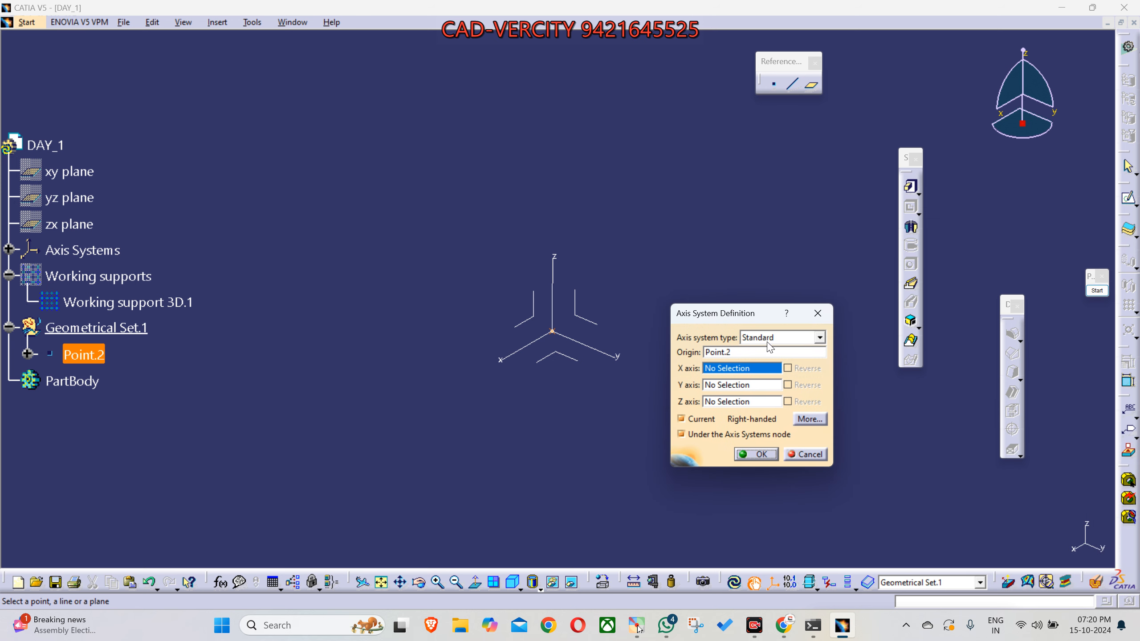
pyautogui.click(726, 354)
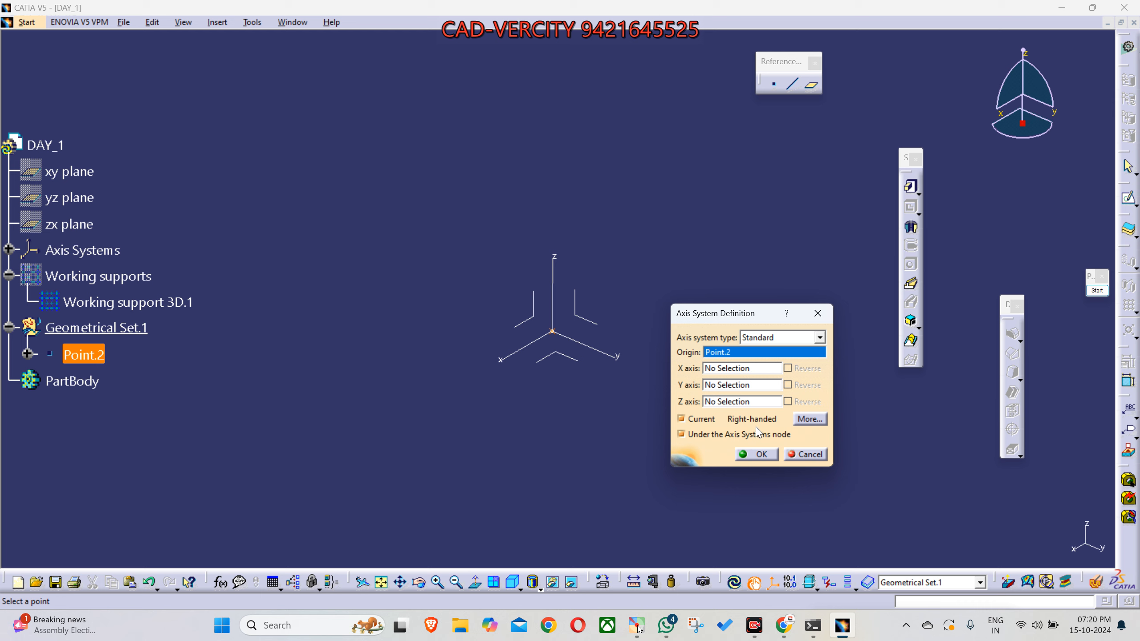
pyautogui.click(760, 455)
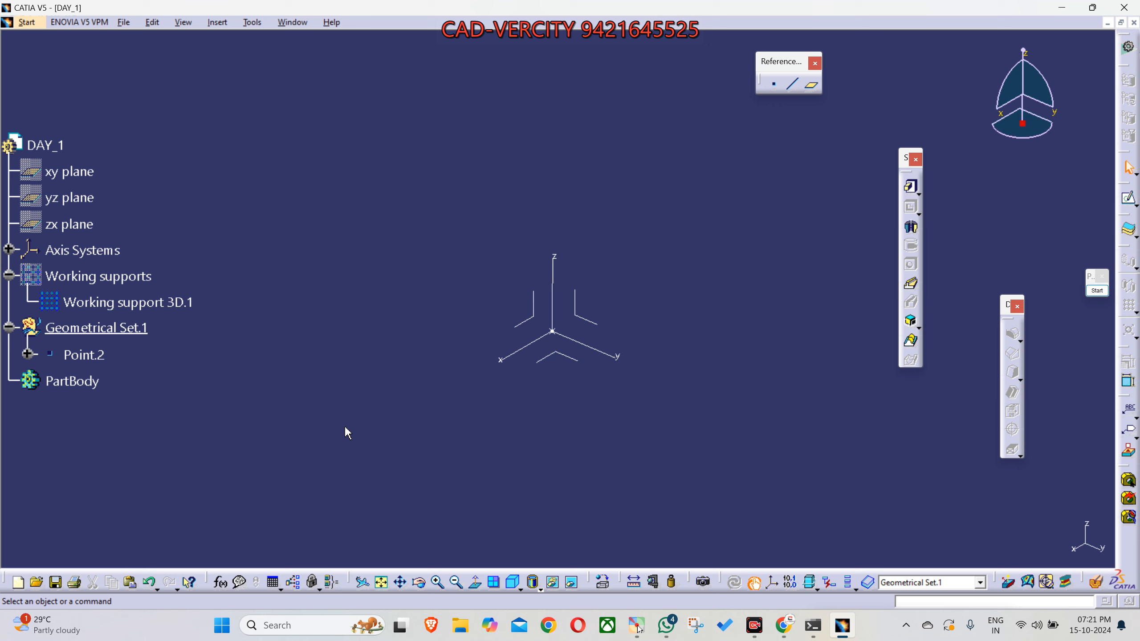
# - Hide the axis system and show the xy, yz and zx planes
pyautogui.moveTo(384, 407)
pyautogui.mouseDown(button='middle')
pyautogui.moveTo(445, 357)
pyautogui.moveTo(556, 432)
pyautogui.mouseUp(button='middle')
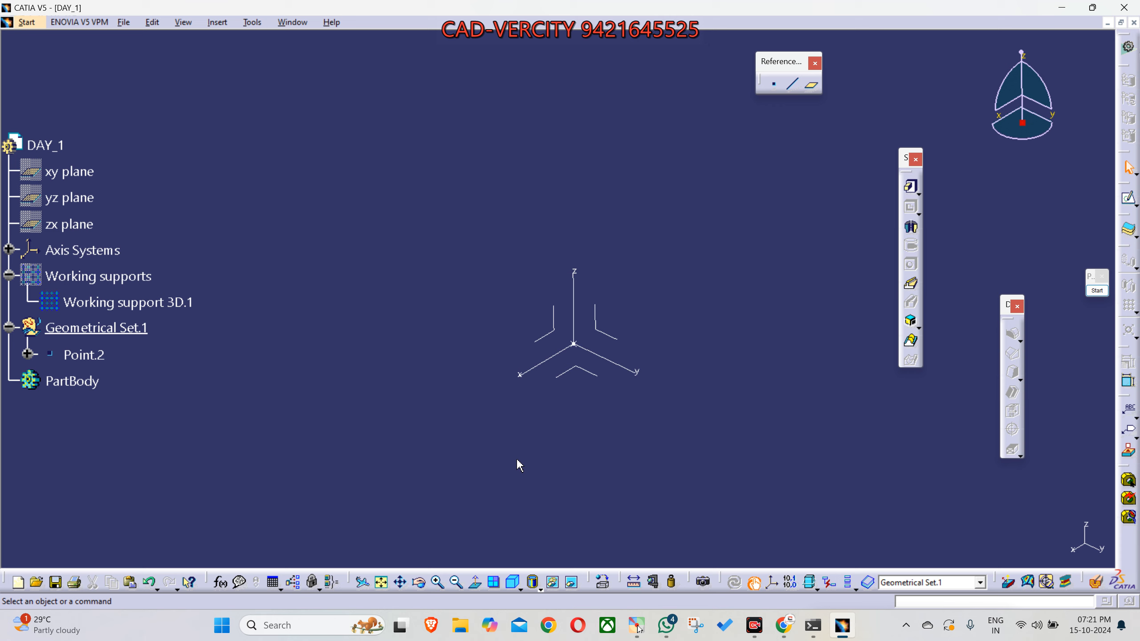
pyautogui.click(600, 327)
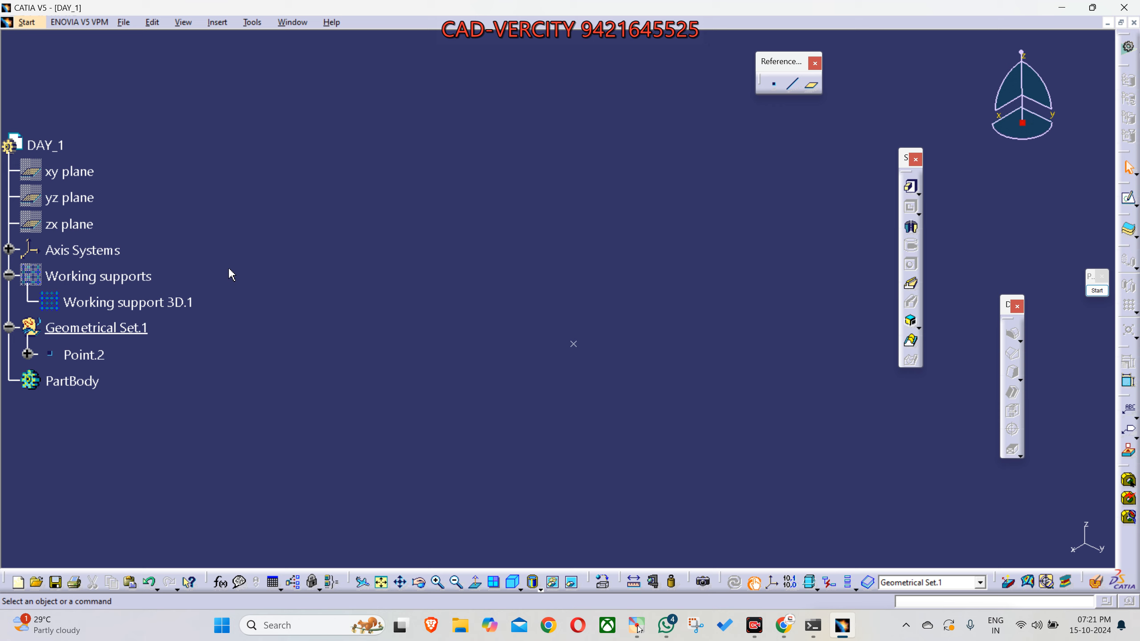
pyautogui.click(90, 171)
pyautogui.press('space')
pyautogui.press('space')
pyautogui.click(71, 224)
pyautogui.press('space')
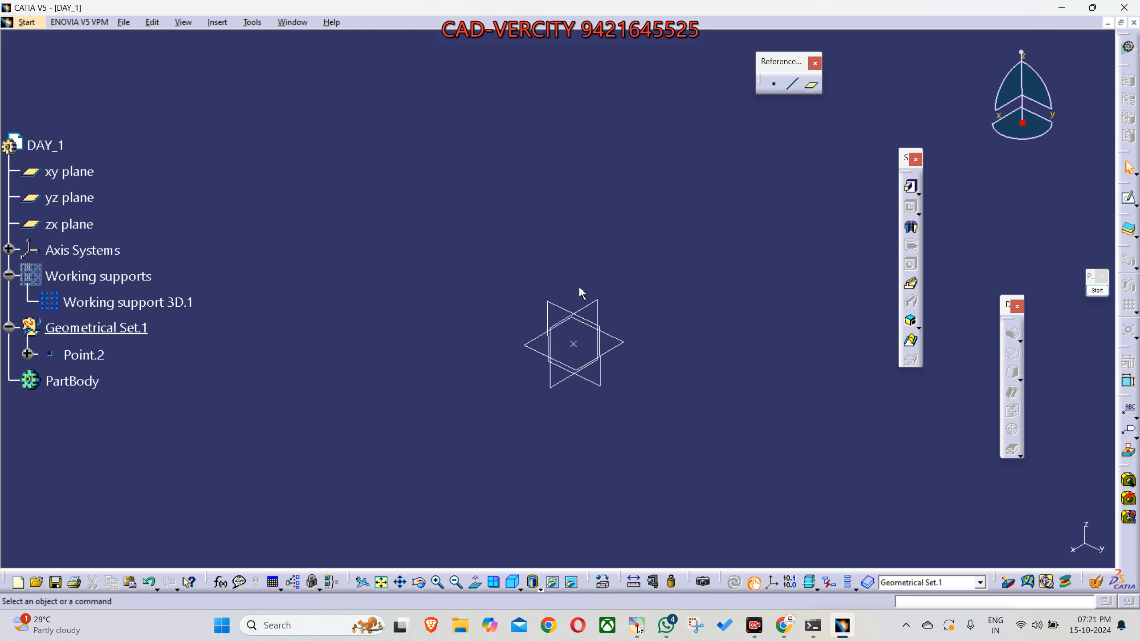
# - Hide Point.2 in Geometrical Set.1
pyautogui.moveTo(491, 363); pyautogui.dragTo(501, 373, button='middle')
pyautogui.moveTo(596, 398); pyautogui.dragTo(567, 389, button='middle')
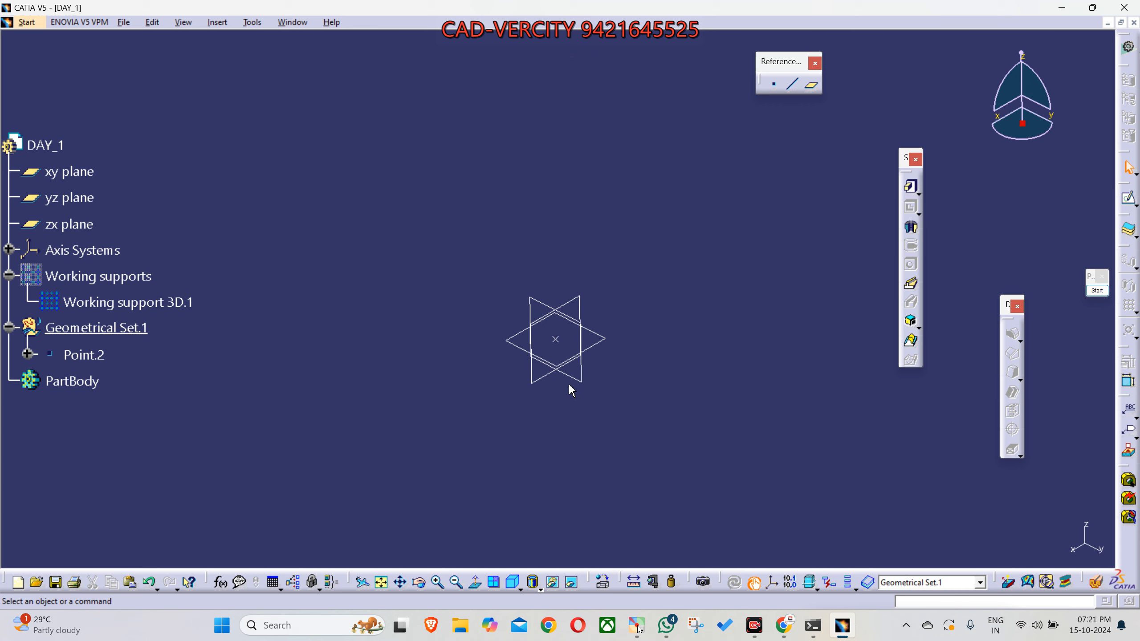
pyautogui.click(85, 173)
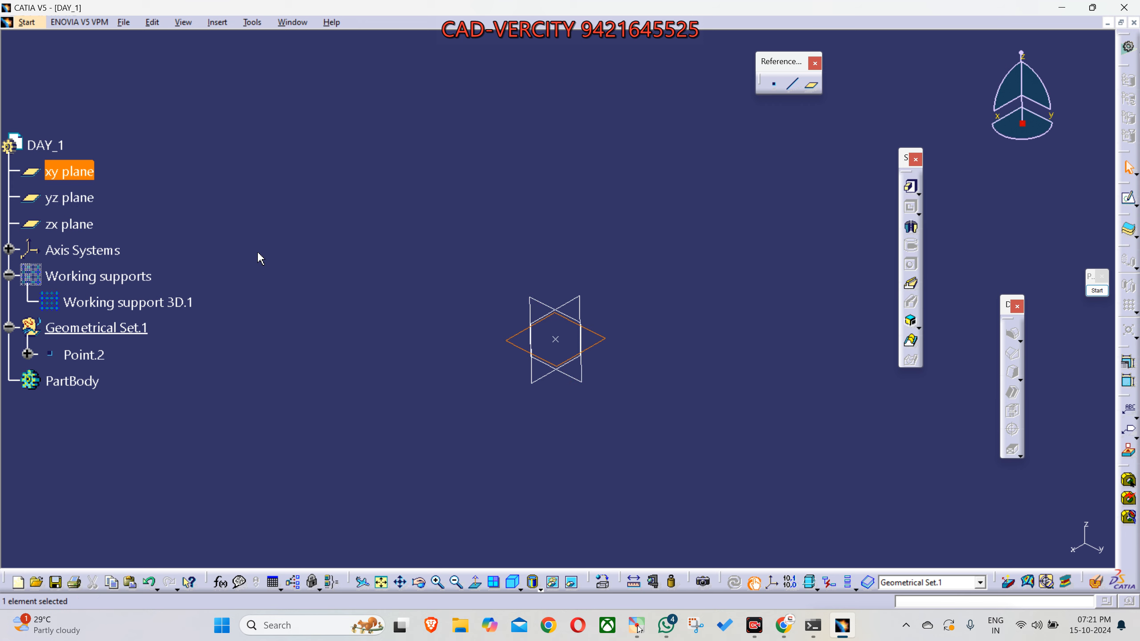
pyautogui.click(101, 356)
pyautogui.press('space')
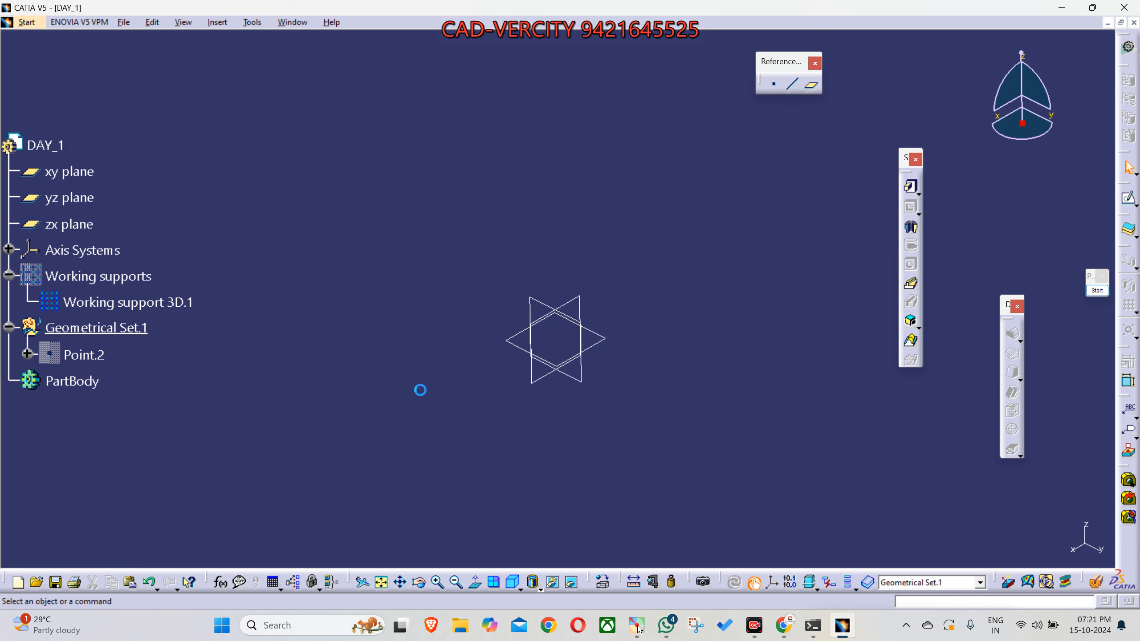
# - Highlight the xy, yz and zx planes in turn and examine their orientation from different angles
pyautogui.moveTo(516, 364); pyautogui.dragTo(583, 303, button='middle')
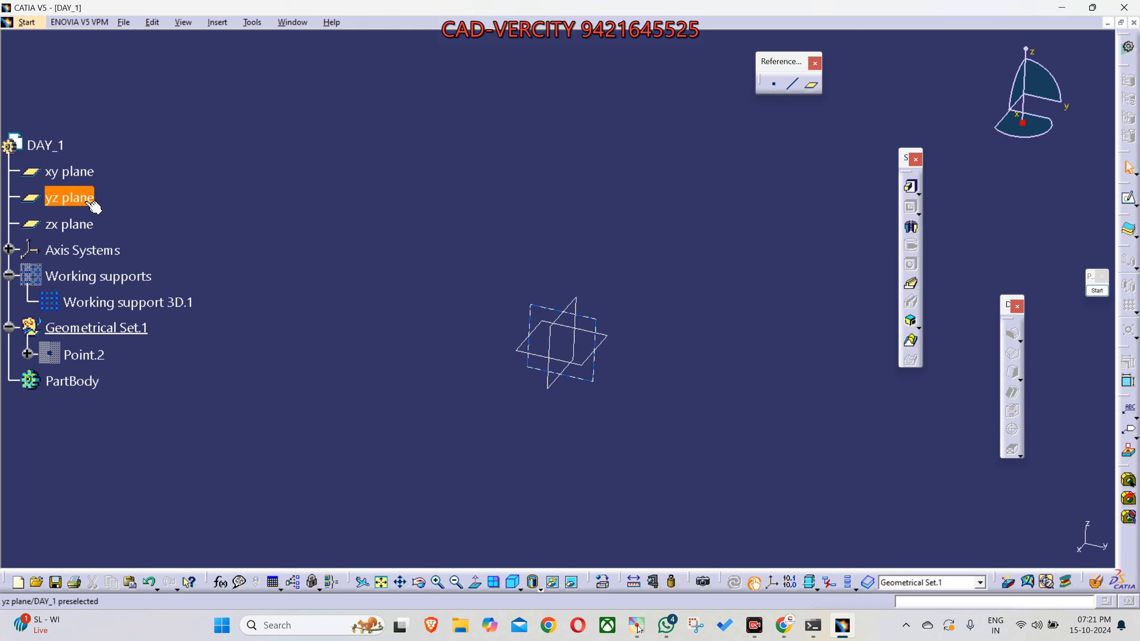
pyautogui.click(85, 171)
pyautogui.click(83, 198)
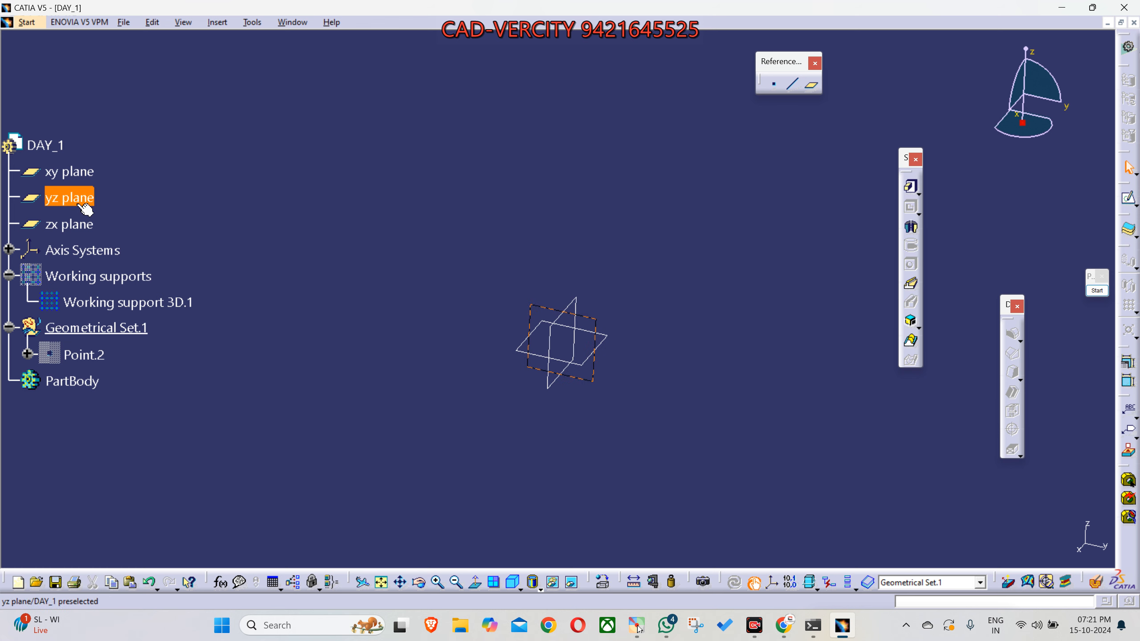
pyautogui.click(77, 230)
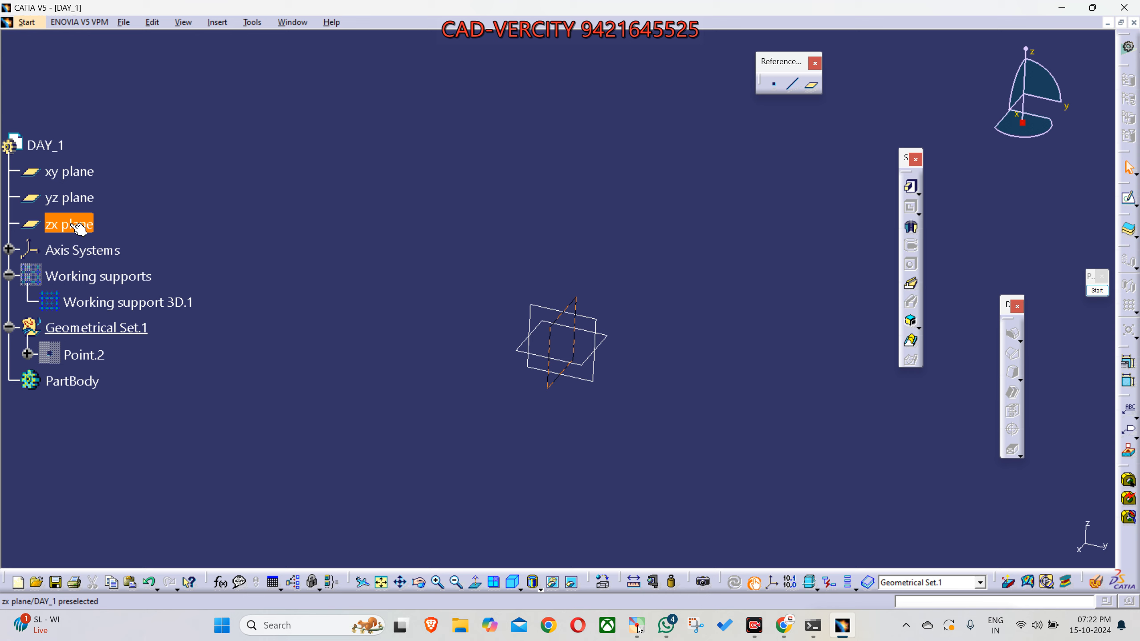
pyautogui.moveTo(583, 449); pyautogui.dragTo(480, 365, button='middle')
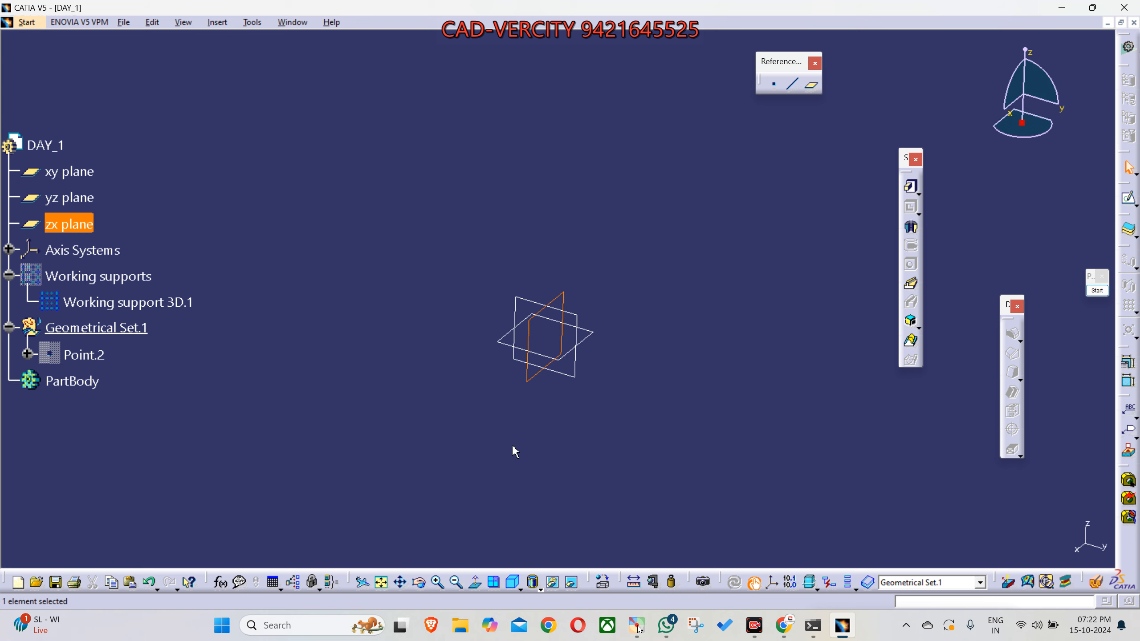
pyautogui.moveTo(520, 400); pyautogui.dragTo(516, 417, button='middle')
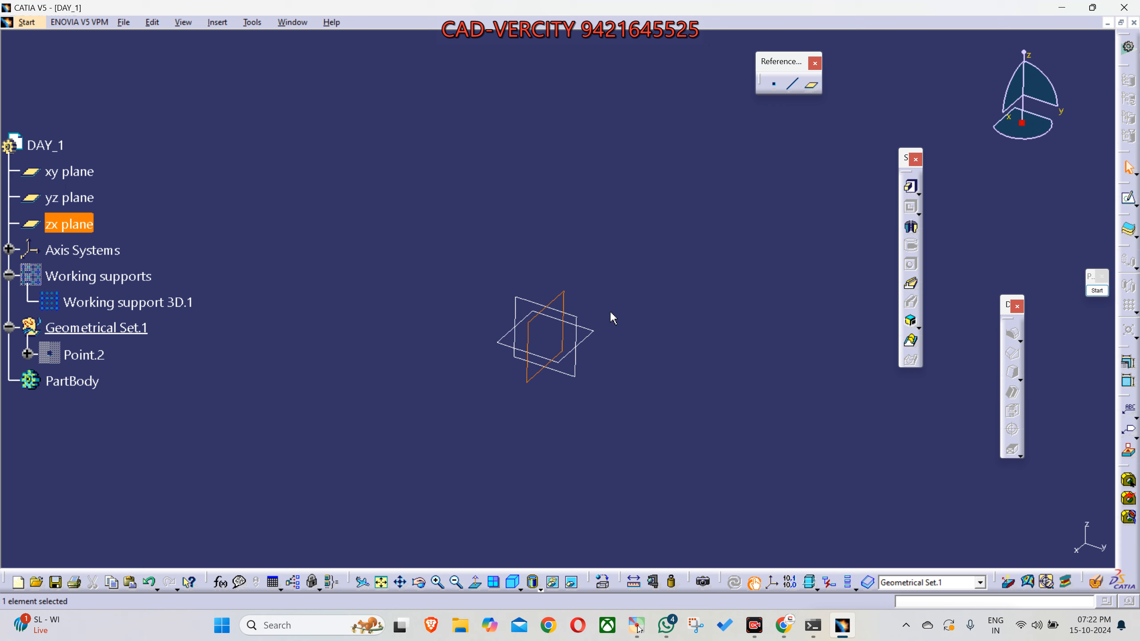
# - Hide the zx, yz and xy planes
pyautogui.click(586, 395)
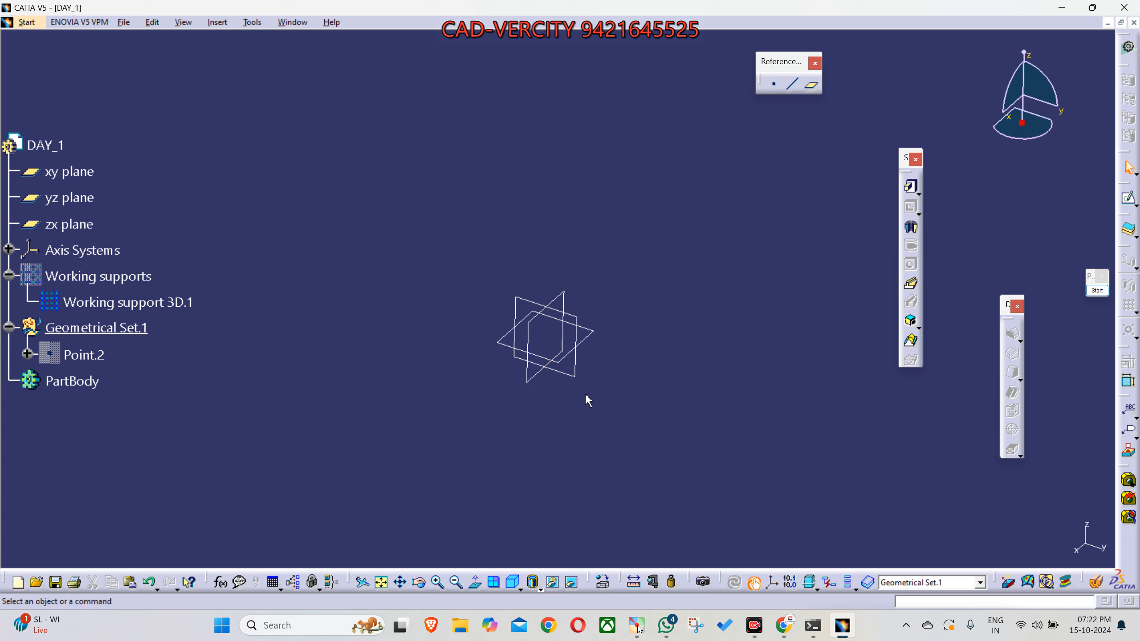
pyautogui.click(69, 220)
pyautogui.press('space')
pyautogui.click(72, 197)
pyautogui.press('space')
pyautogui.click(80, 181)
pyautogui.press('space')
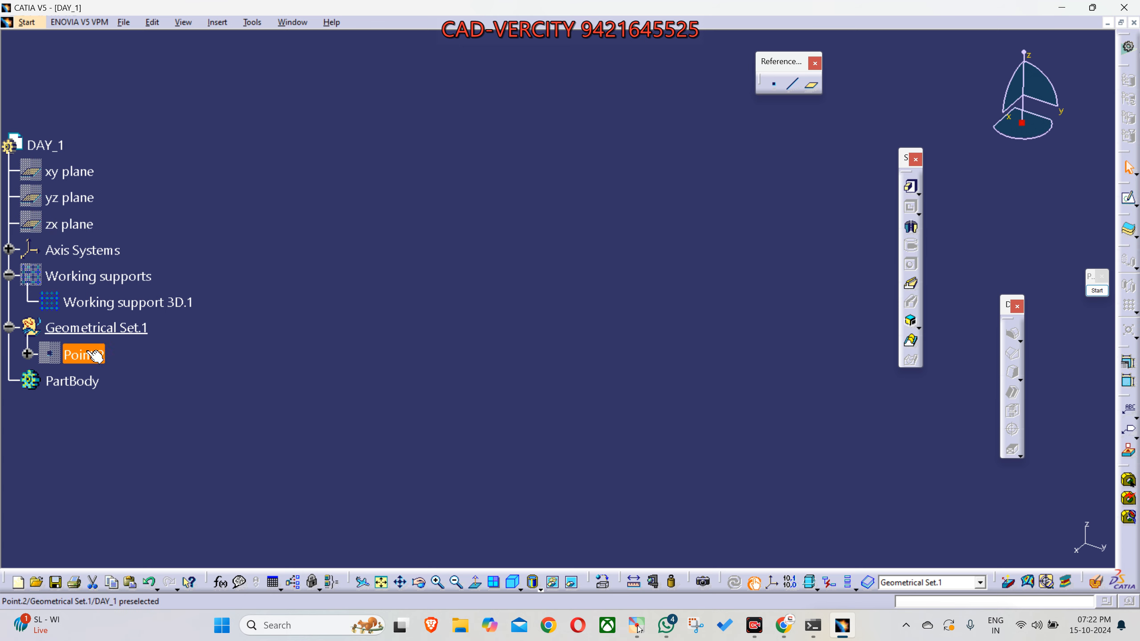
# - Show Point.2 and Axis System.2
pyautogui.click(95, 356)
pyautogui.press('space')
pyautogui.click(9, 250)
pyautogui.click(83, 276)
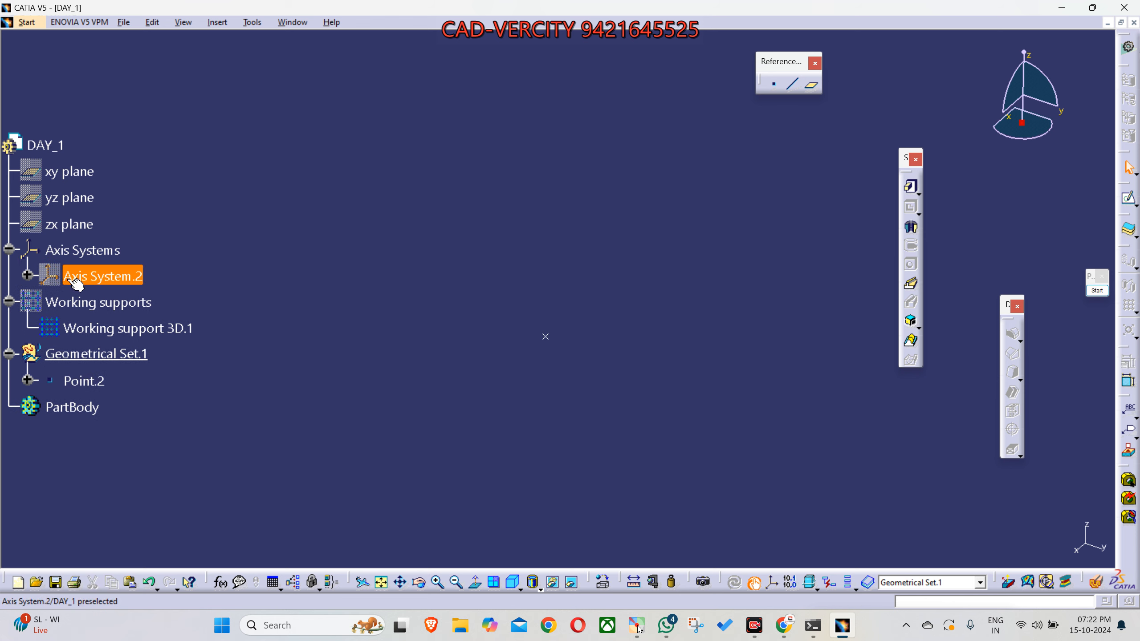
pyautogui.press('space')
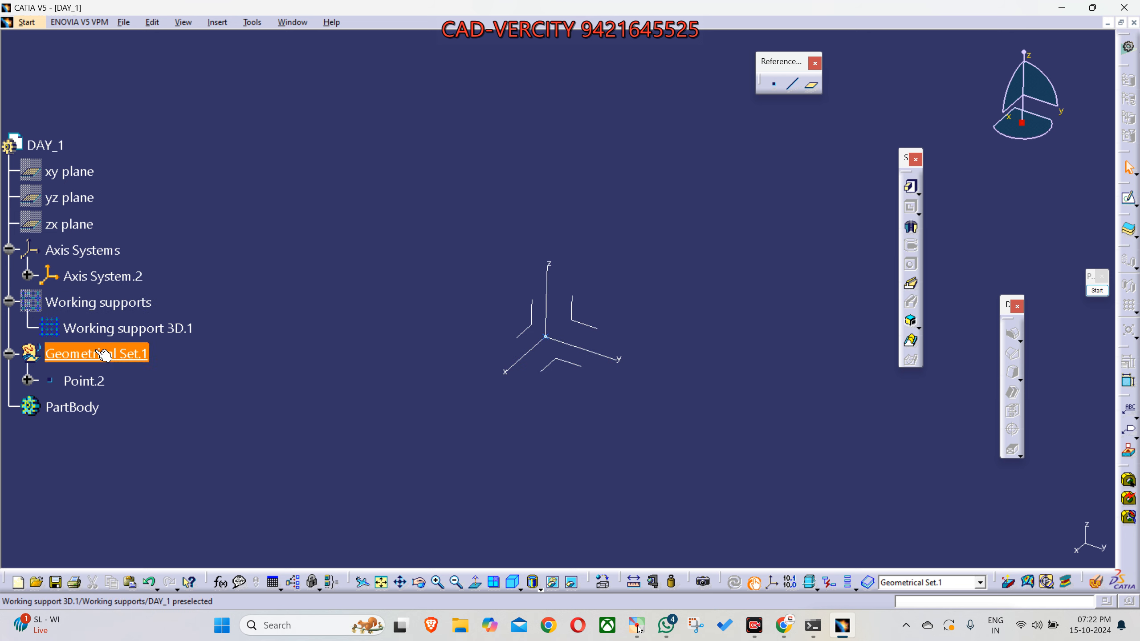
# - Examine the commands offered for Axis System.2, its individual planes and Geometrical Set.1 without running any of them
pyautogui.moveTo(457, 335); pyautogui.dragTo(600, 416, button='middle')
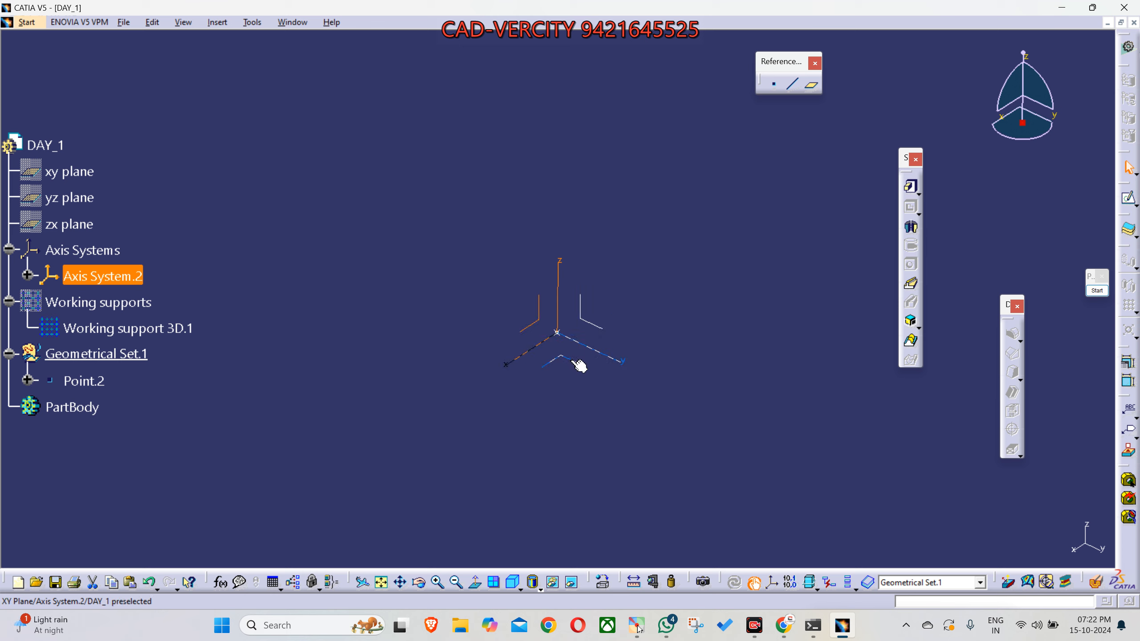
pyautogui.click(541, 326)
pyautogui.rightClick(594, 327)
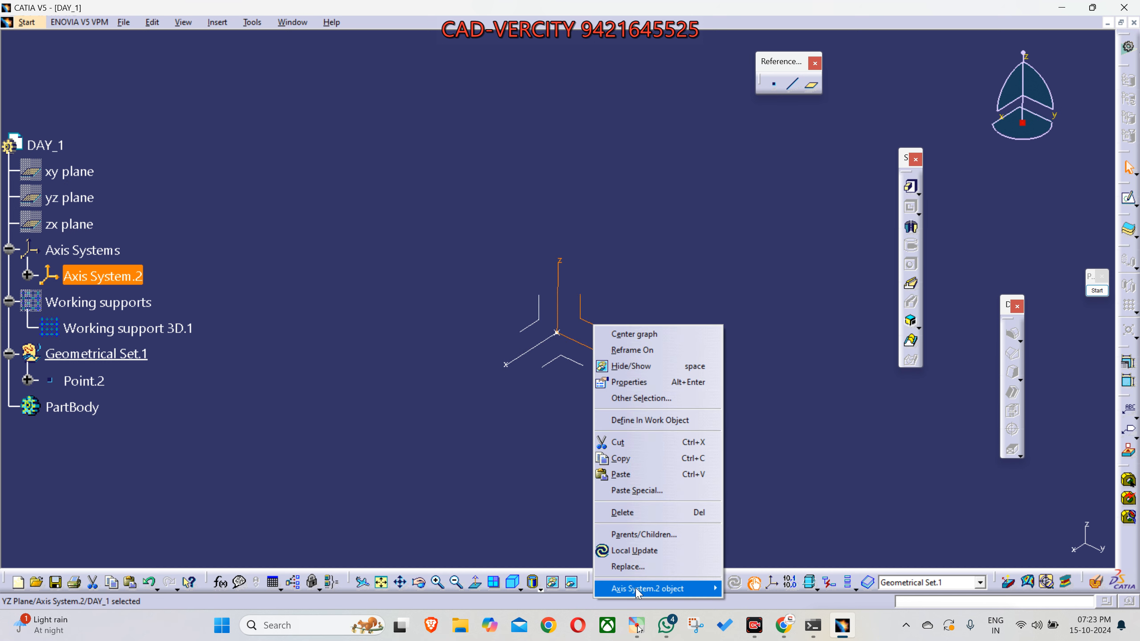
pyautogui.rightClick(533, 322)
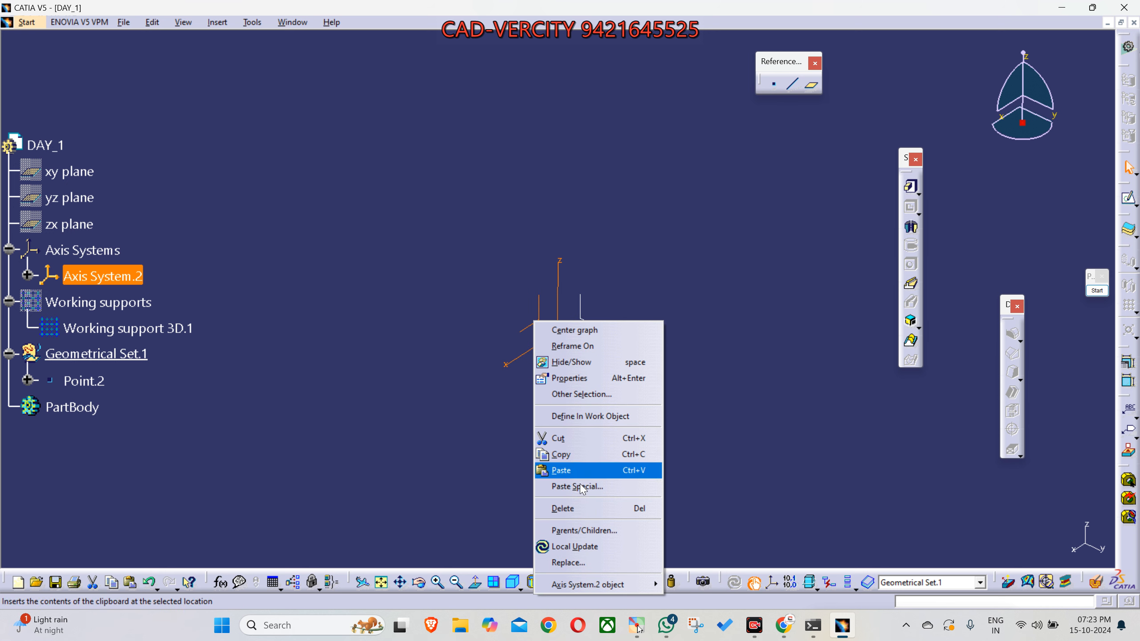
pyautogui.rightClick(85, 275)
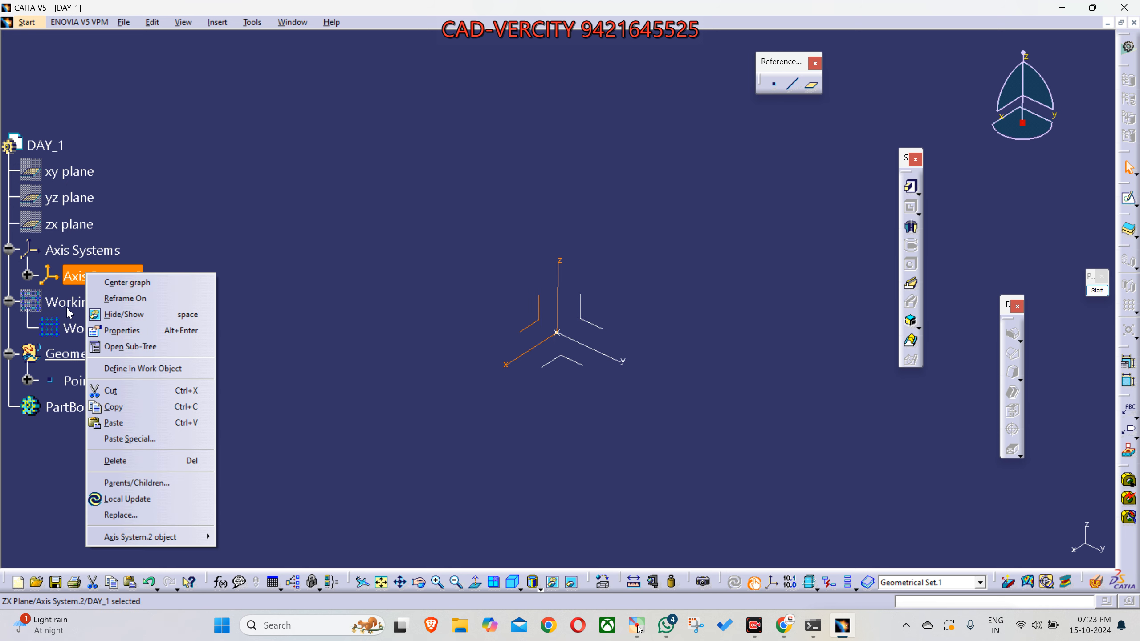
pyautogui.click(66, 110)
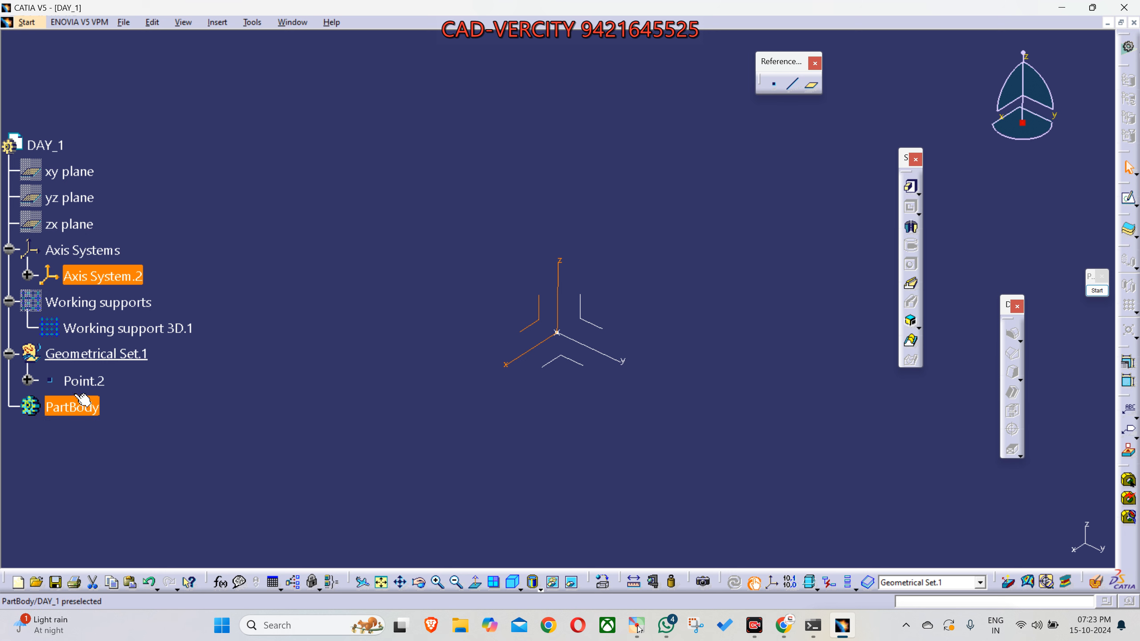
pyautogui.rightClick(96, 276)
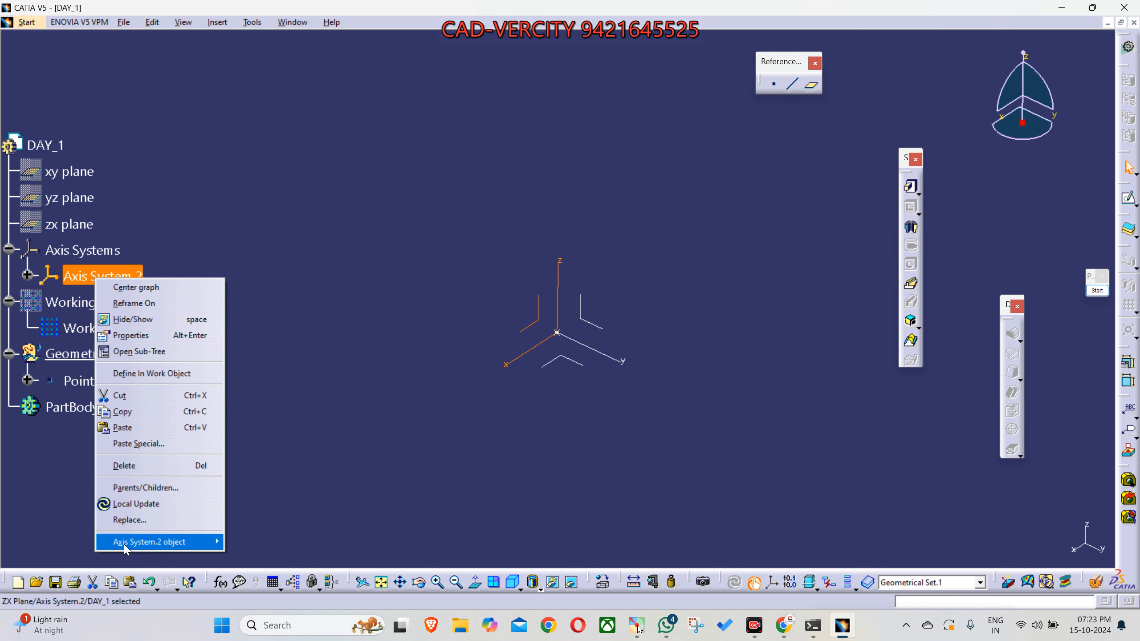
pyautogui.rightClick(76, 355)
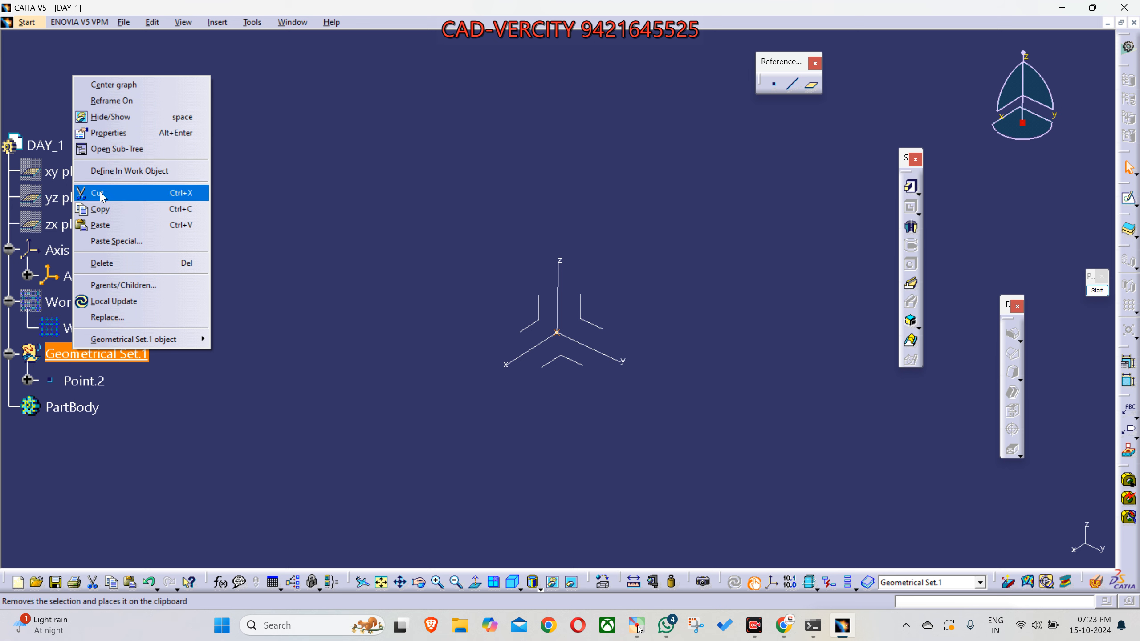
pyautogui.moveTo(116, 344)
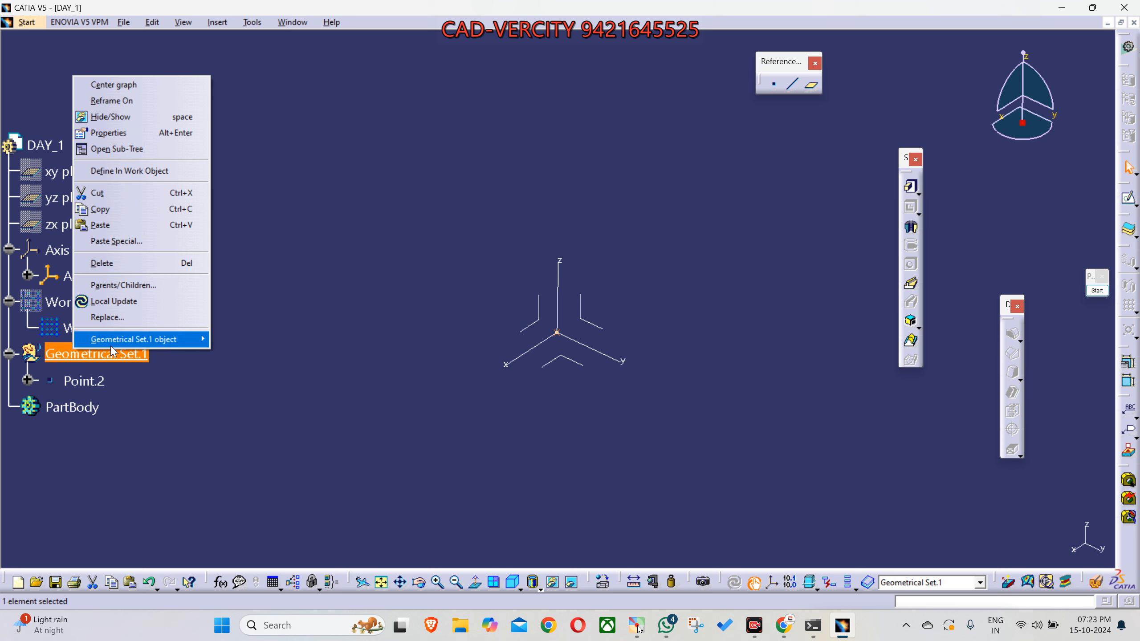
# - Hide the PartBody
pyautogui.rightClick(82, 407)
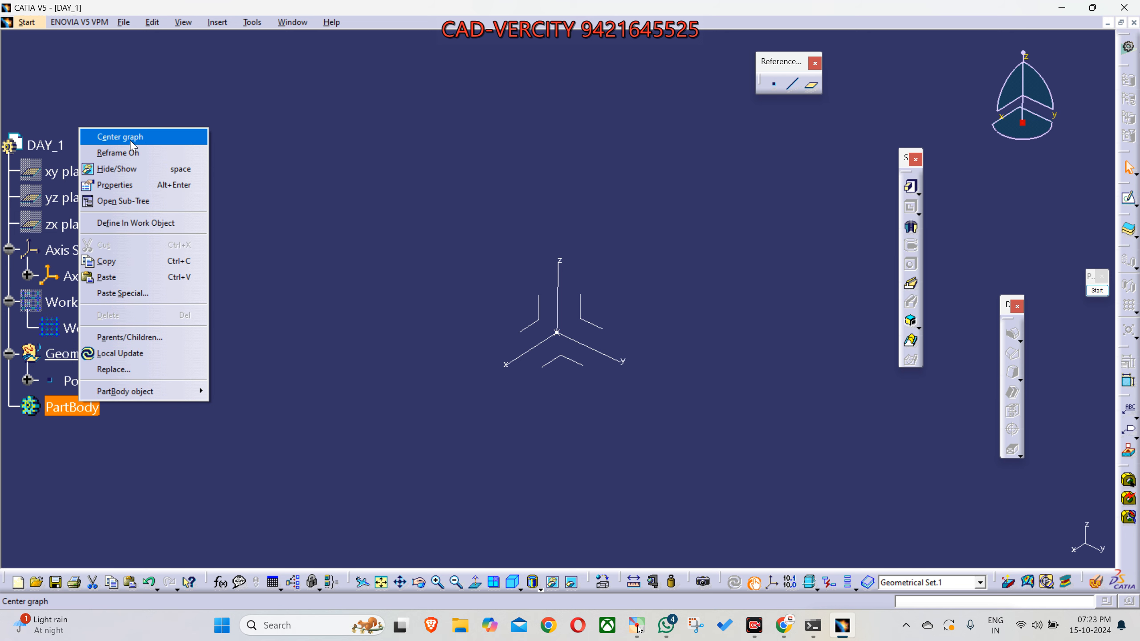
pyautogui.click(126, 168)
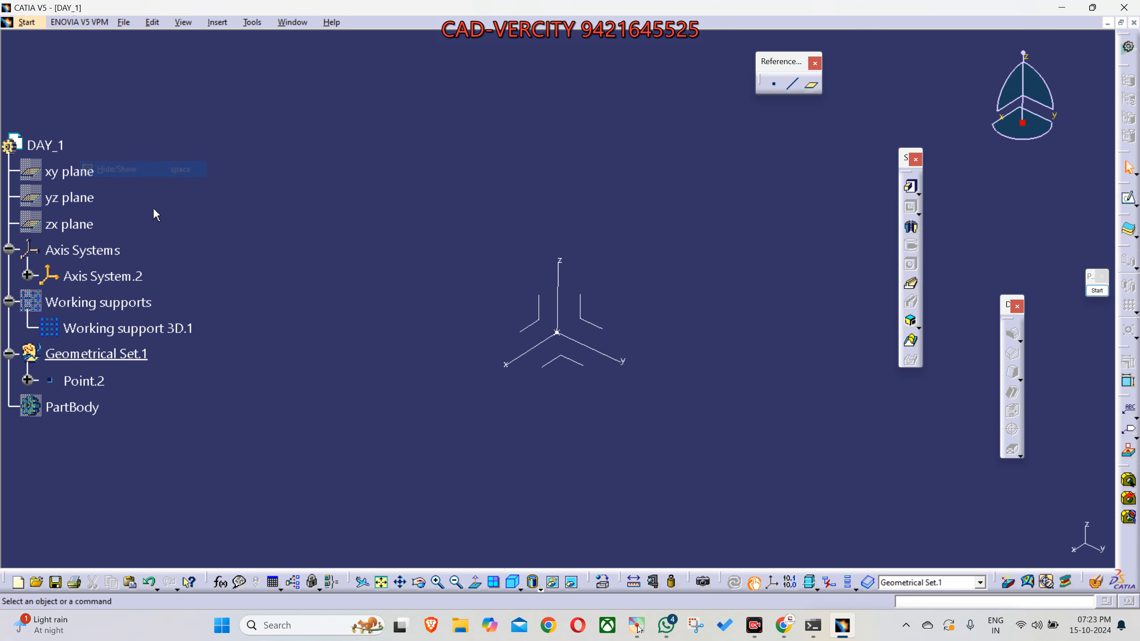
# - Hide Axis System.2 from its plane in the model and show it again from the tree
pyautogui.rightClick(583, 322)
pyautogui.click(617, 362)
pyautogui.click(104, 276)
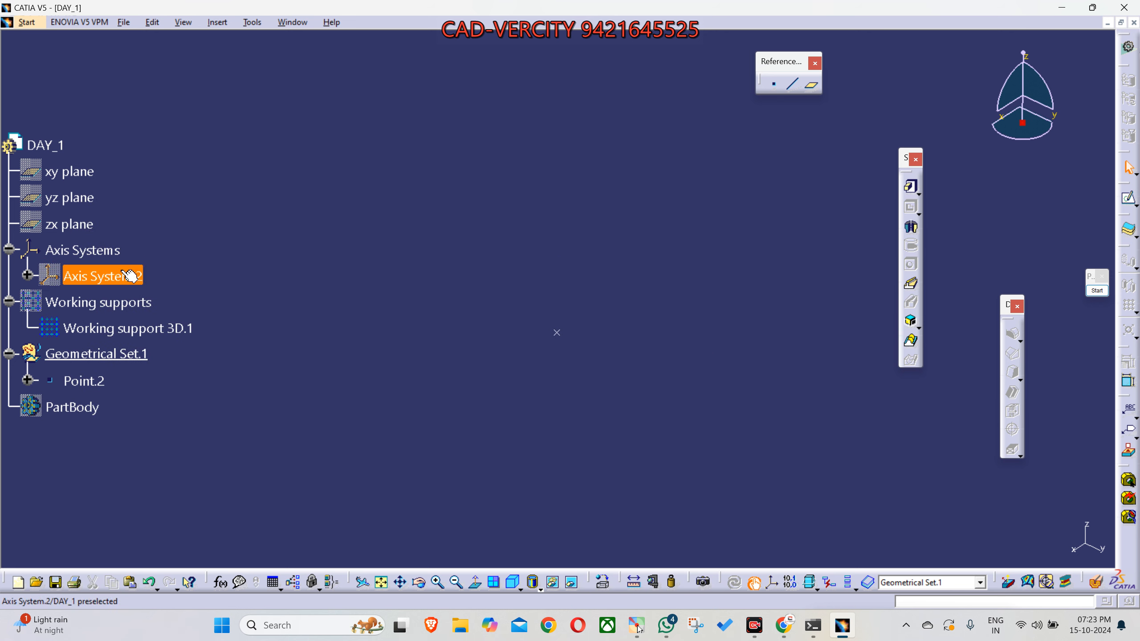
pyautogui.rightClick(118, 277)
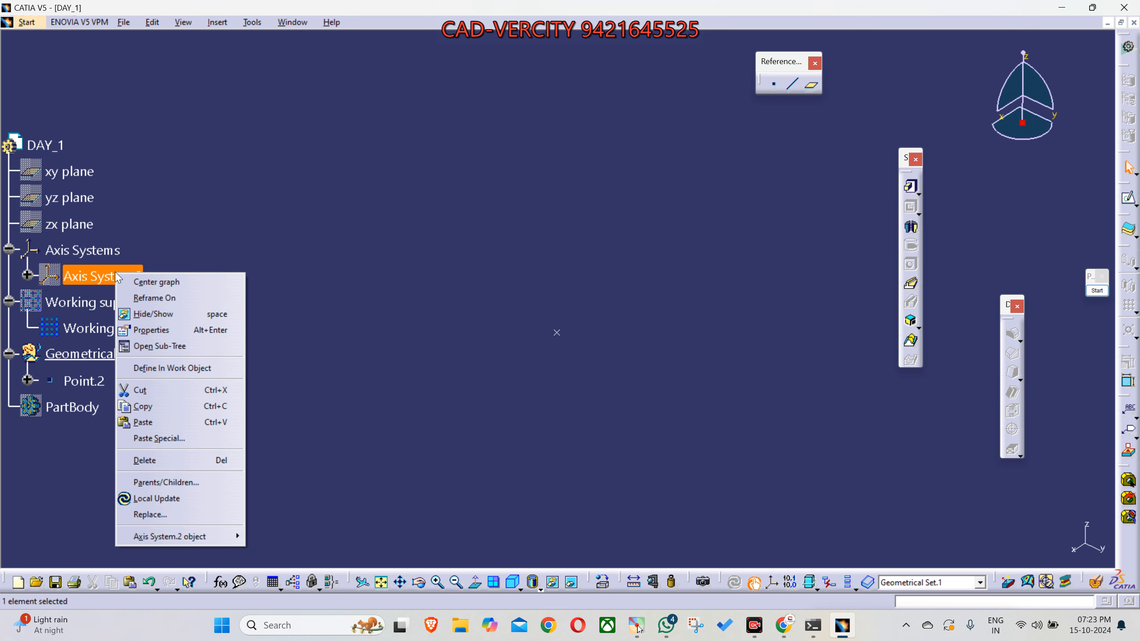
pyautogui.click(157, 314)
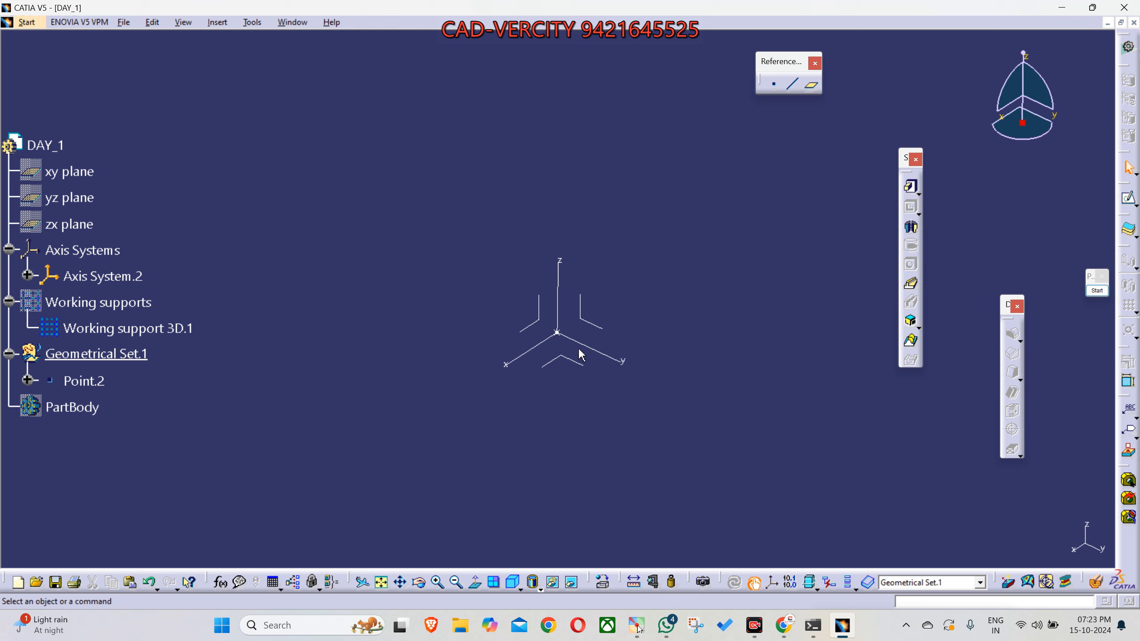
# - Review the object-specific commands available for Axis System.2 and dismiss them
pyautogui.click(588, 321)
pyautogui.rightClick(567, 357)
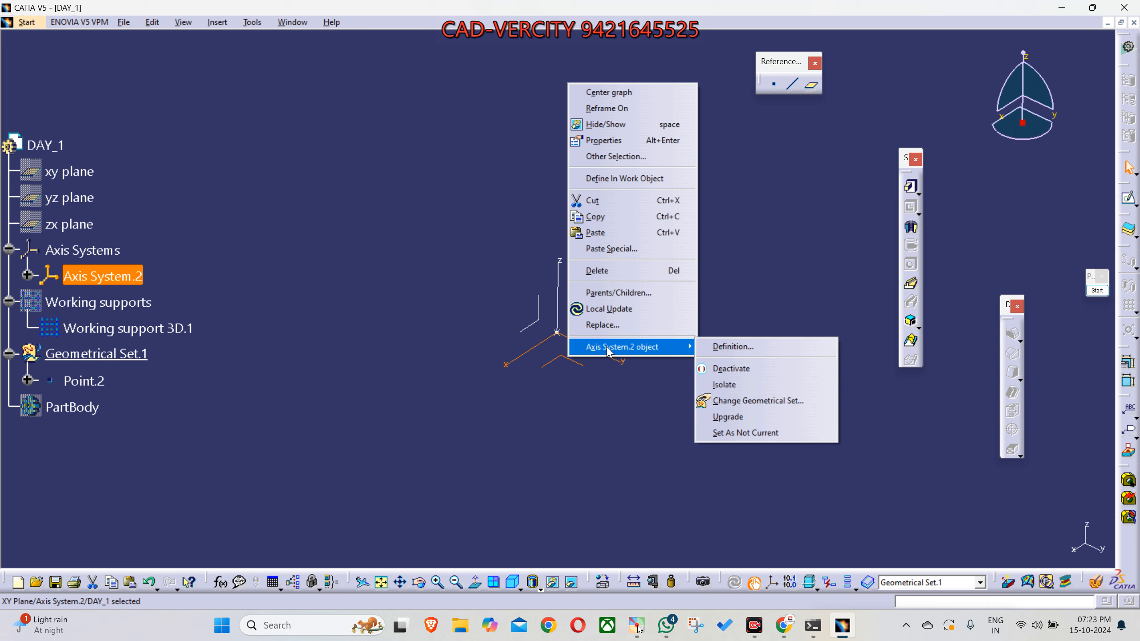
pyautogui.click(436, 295)
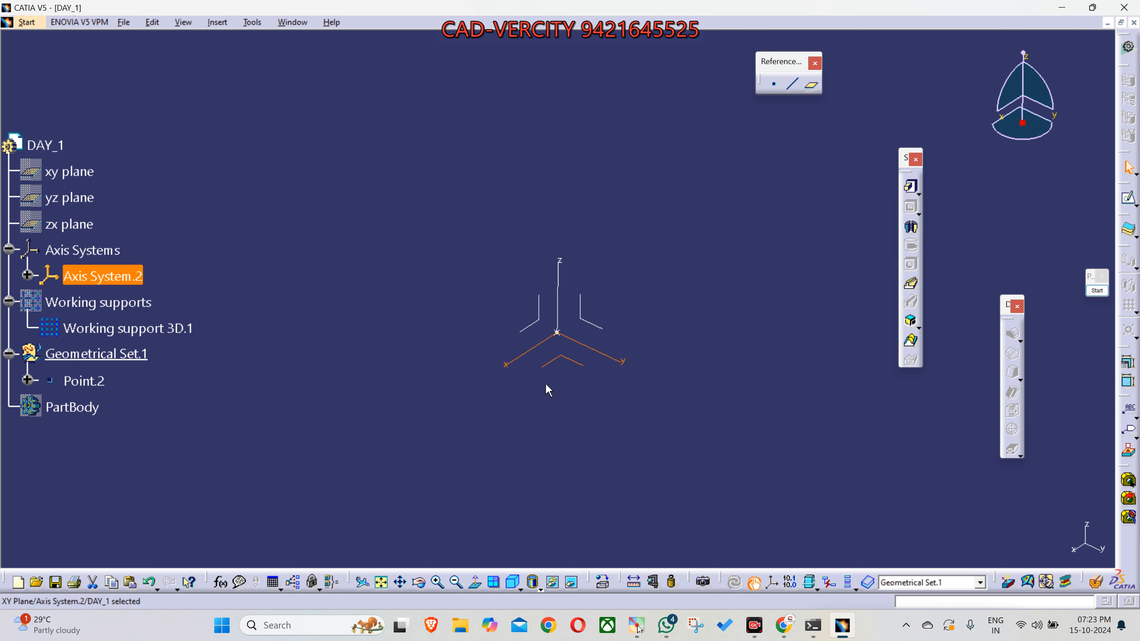
# - Pan the view to move the axis system around the drawing area and back near its centre
pyautogui.moveTo(519, 304)
pyautogui.mouseDown(button='middle')
pyautogui.moveTo(372, 285)
pyautogui.moveTo(637, 273)
pyautogui.moveTo(395, 261)
pyautogui.moveTo(634, 296)
pyautogui.moveTo(536, 296)
pyautogui.moveTo(314, 160)
pyautogui.moveTo(229, 135)
pyautogui.mouseUp(button='middle')
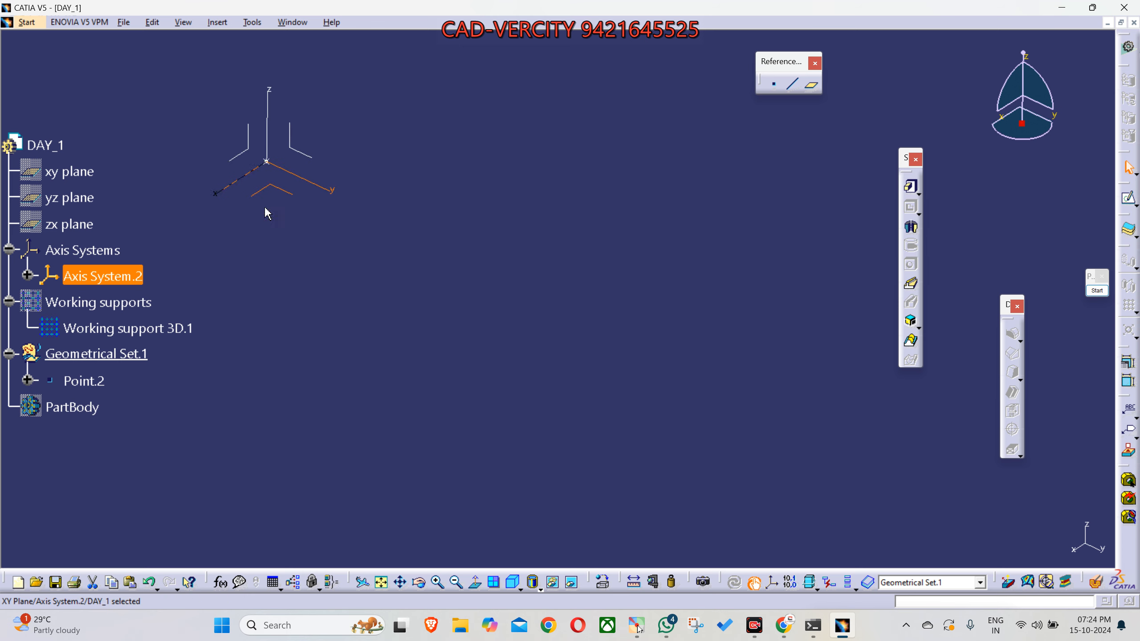
pyautogui.moveTo(300, 226)
pyautogui.mouseDown(button='middle')
pyautogui.moveTo(249, 546)
pyautogui.moveTo(238, 550)
pyautogui.mouseUp(button='middle')
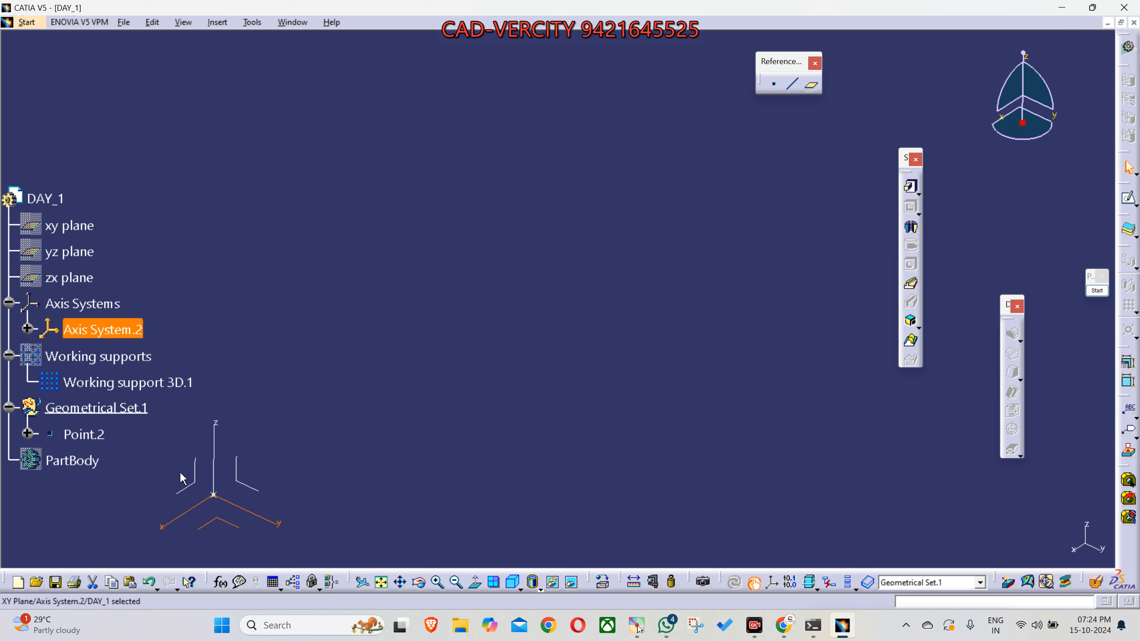
pyautogui.moveTo(183, 478); pyautogui.dragTo(190, 472, button='middle')
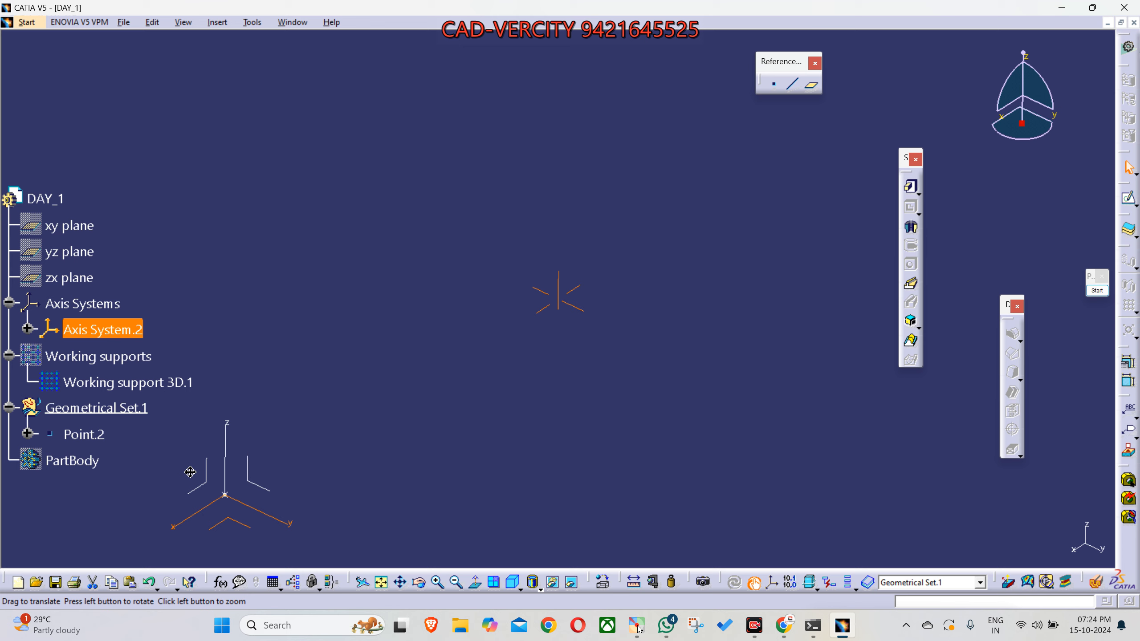
pyautogui.moveTo(190, 472)
pyautogui.mouseDown(button='middle')
pyautogui.moveTo(747, 481)
pyautogui.moveTo(856, 464)
pyautogui.moveTo(872, 152)
pyautogui.moveTo(888, 95)
pyautogui.moveTo(235, 59)
pyautogui.moveTo(166, 85)
pyautogui.moveTo(304, 254)
pyautogui.moveTo(442, 255)
pyautogui.moveTo(507, 273)
pyautogui.mouseUp(button='middle')
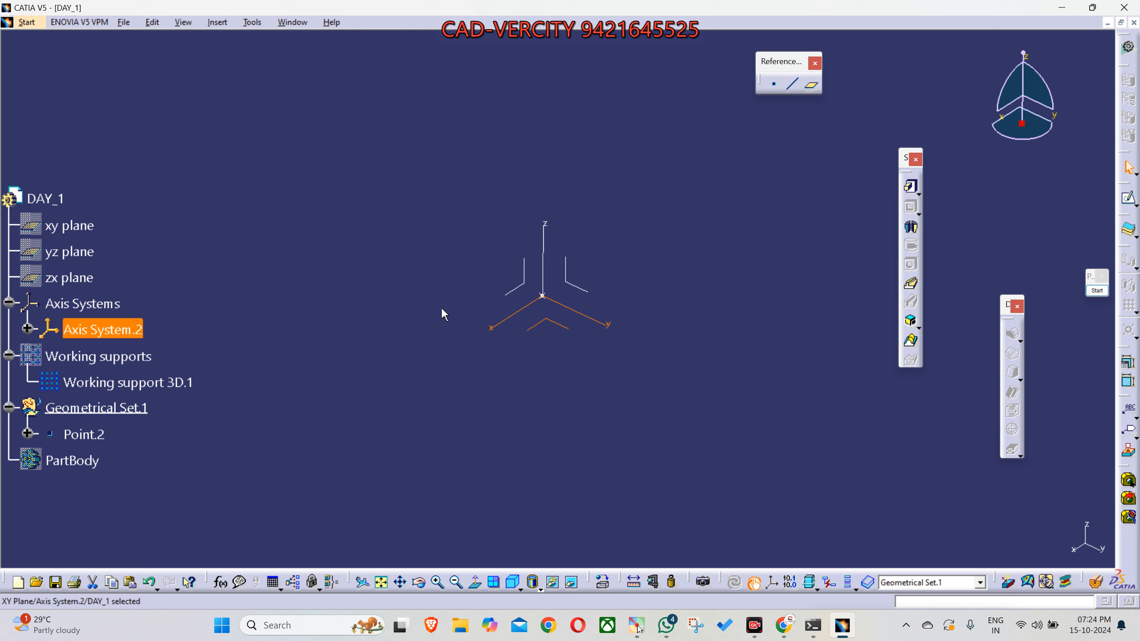
pyautogui.moveTo(511, 257); pyautogui.dragTo(468, 256, button='middle')
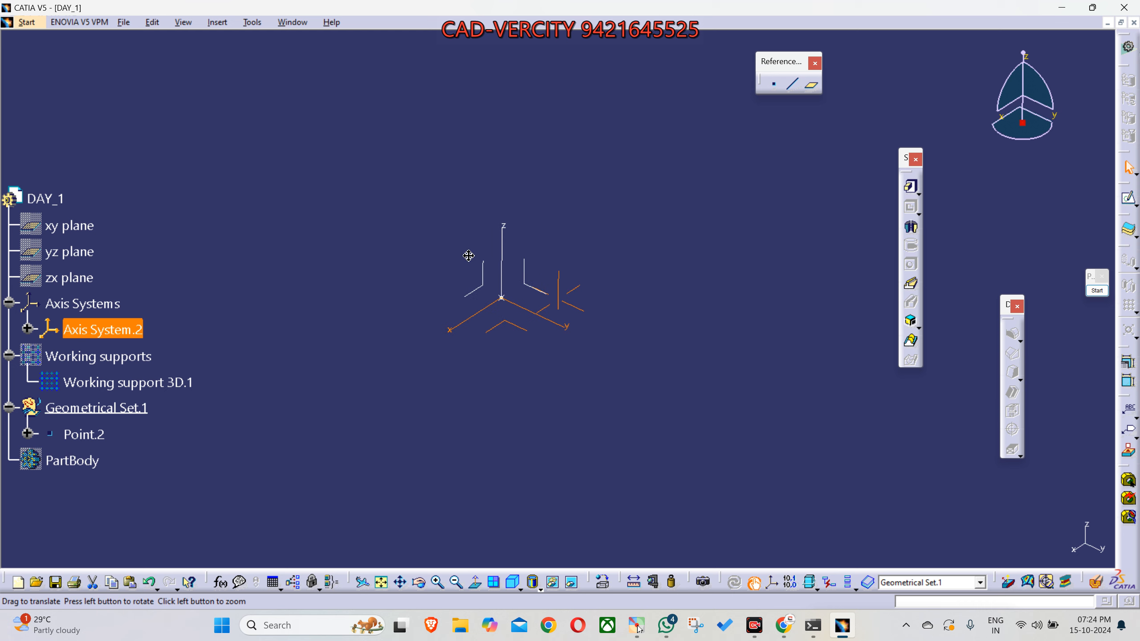
pyautogui.moveTo(468, 256); pyautogui.dragTo(473, 258, button='middle')
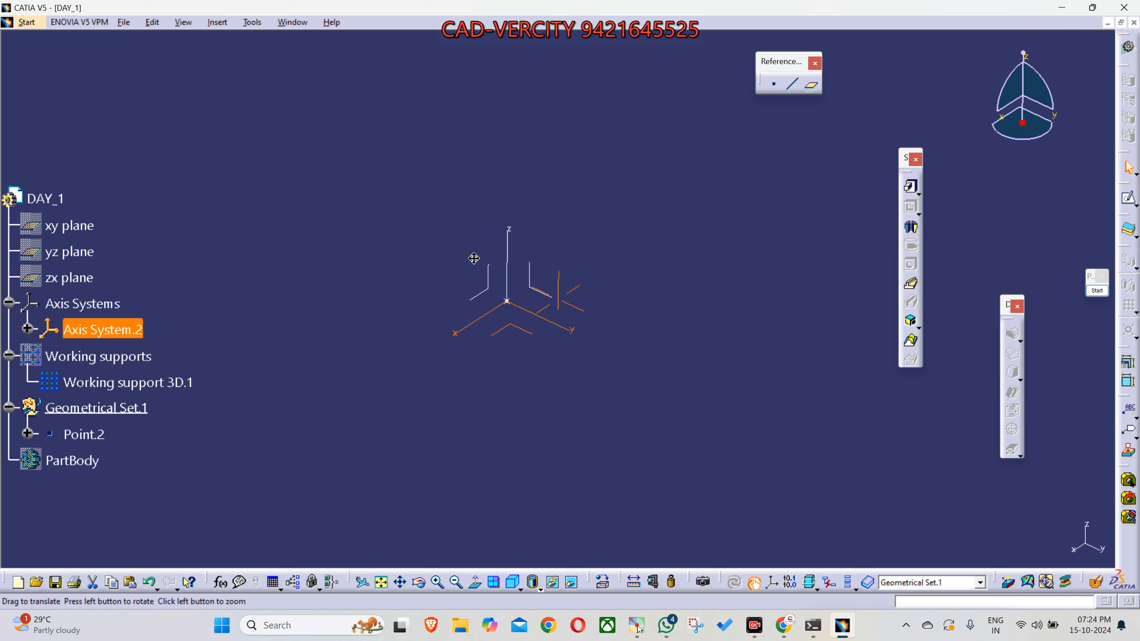
# - Rotate the view to examine the axis system from other angles, with its x axis pointing upward
pyautogui.moveTo(473, 259); pyautogui.dragTo(474, 264, button='middle')
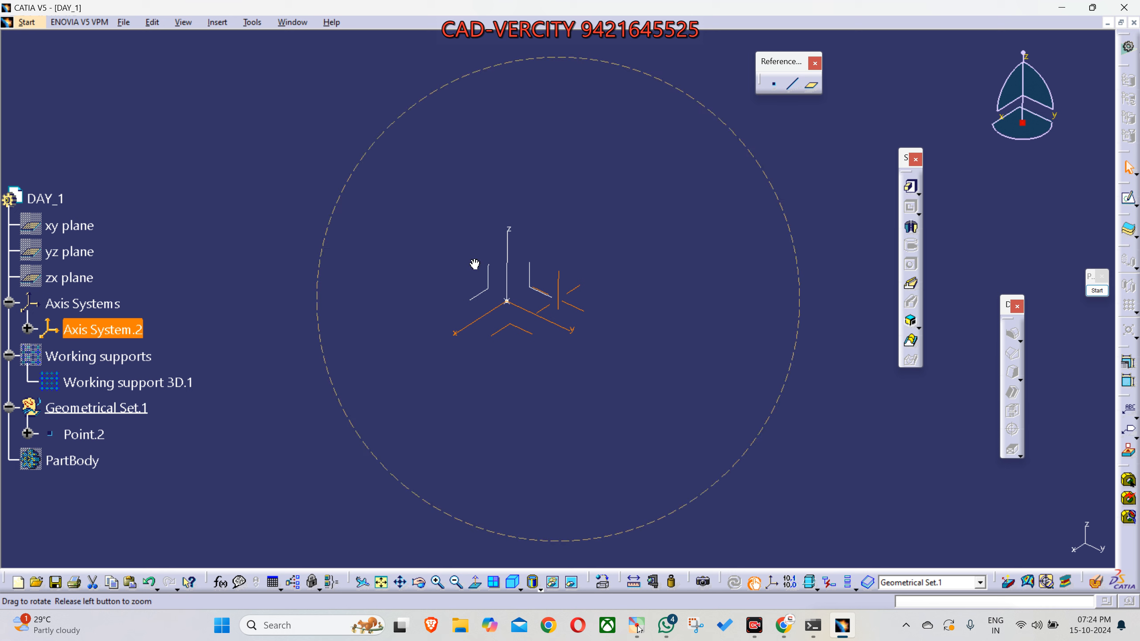
pyautogui.moveTo(475, 264); pyautogui.dragTo(641, 251, button='middle')
pyautogui.click(648, 409)
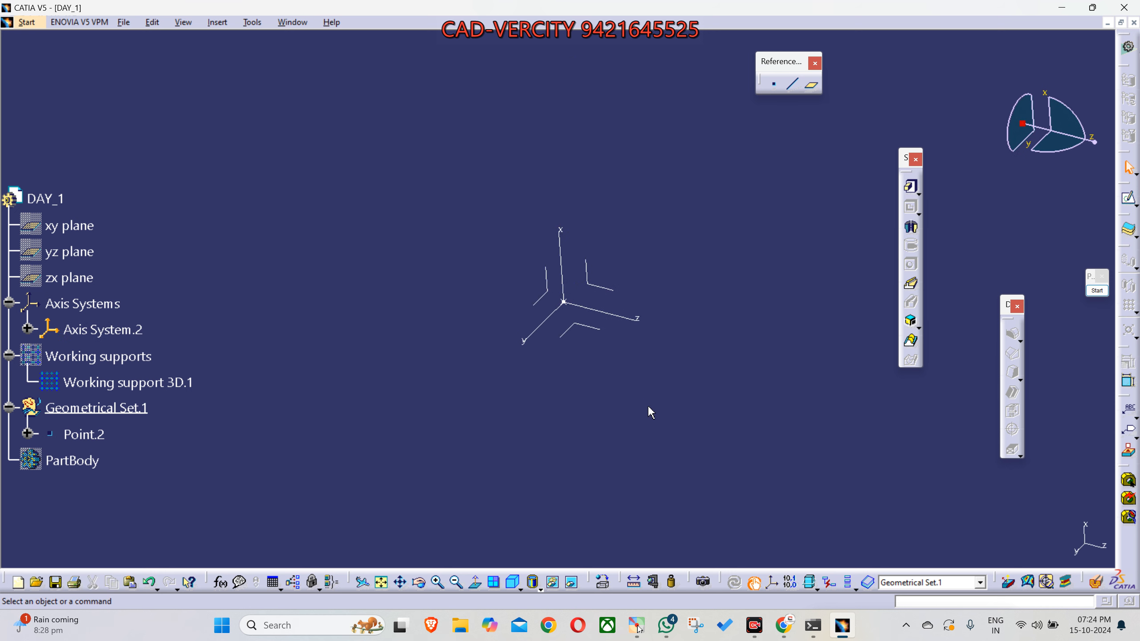
pyautogui.moveTo(646, 395); pyautogui.dragTo(618, 442, button='middle')
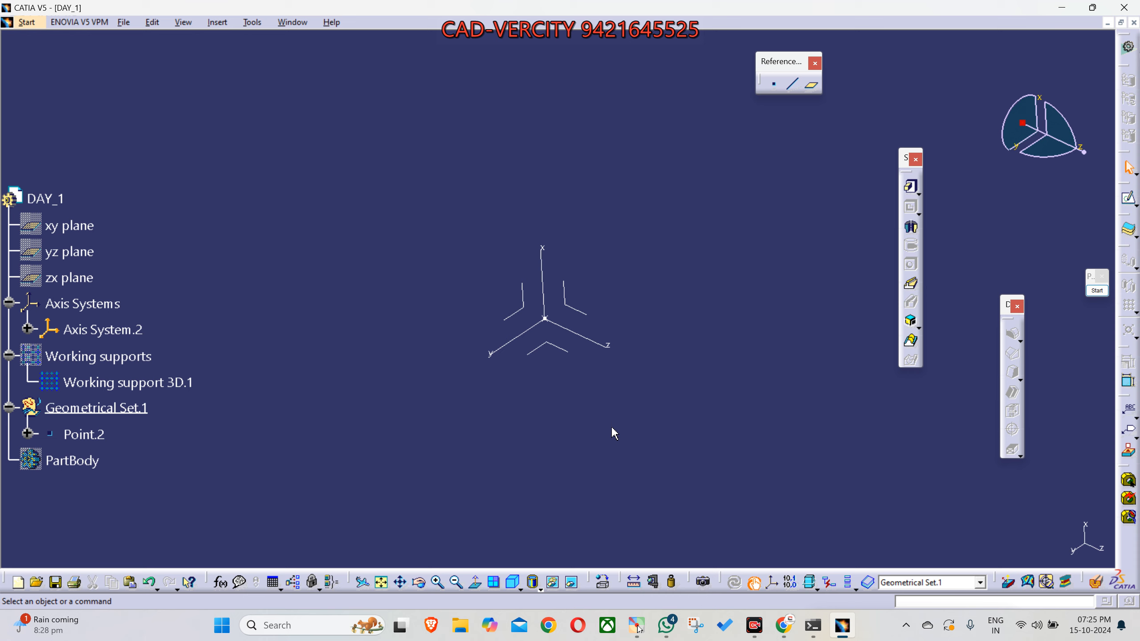
pyautogui.moveTo(582, 337); pyautogui.dragTo(584, 364, button='middle')
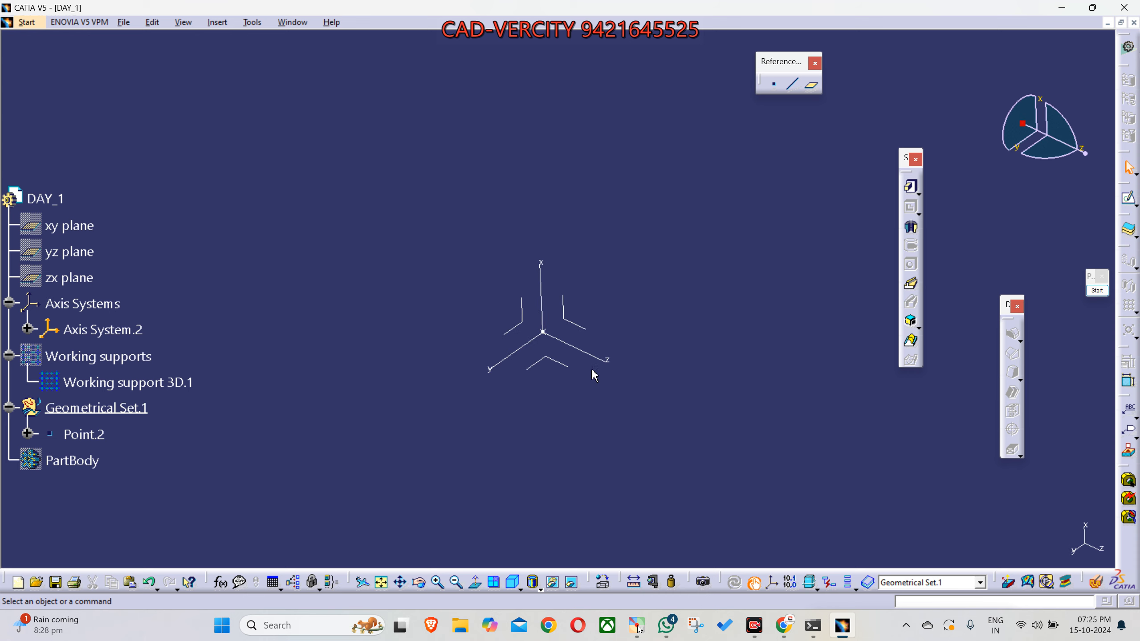
pyautogui.moveTo(624, 282); pyautogui.dragTo(639, 275, button='middle')
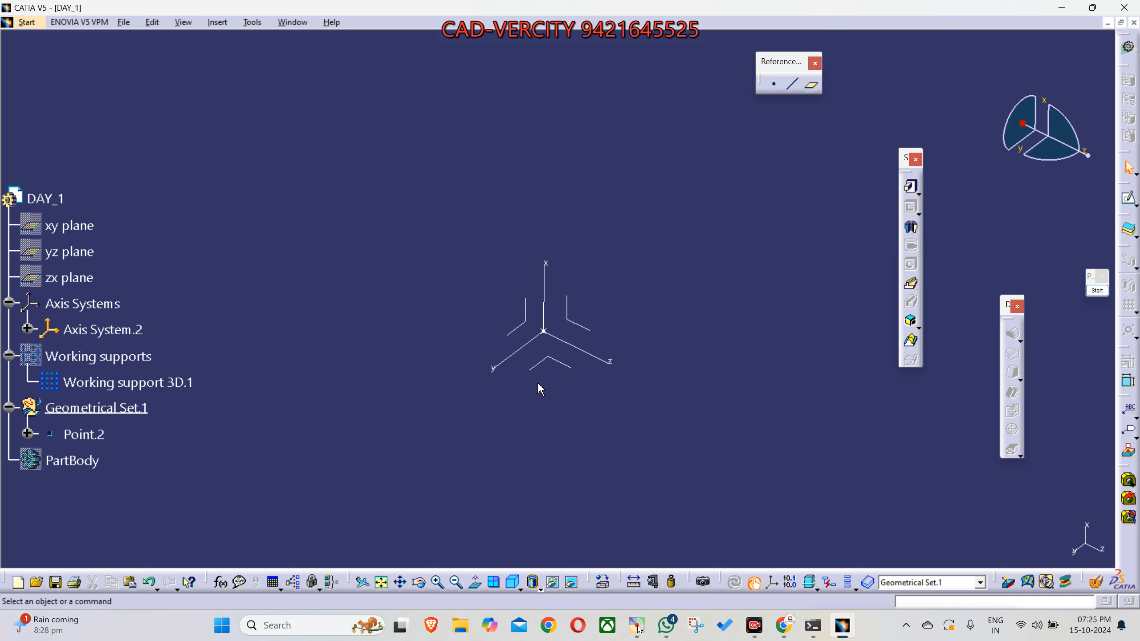
pyautogui.moveTo(552, 380); pyautogui.dragTo(550, 375, button='middle')
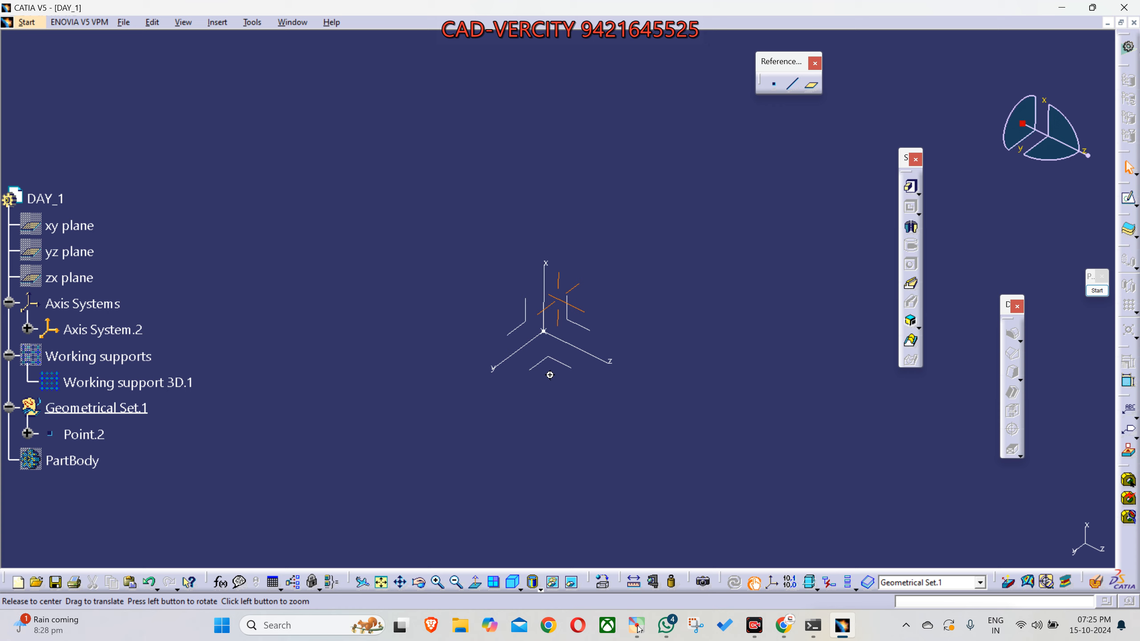
pyautogui.moveTo(550, 375); pyautogui.dragTo(574, 449, button='middle')
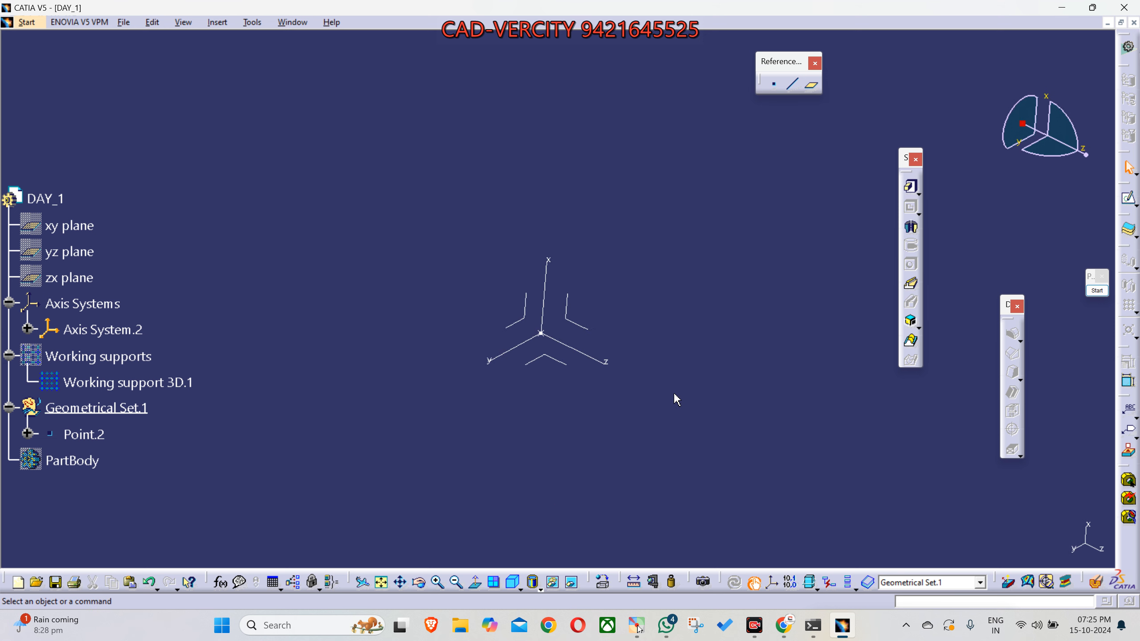
pyautogui.moveTo(707, 382); pyautogui.dragTo(624, 378, button='middle')
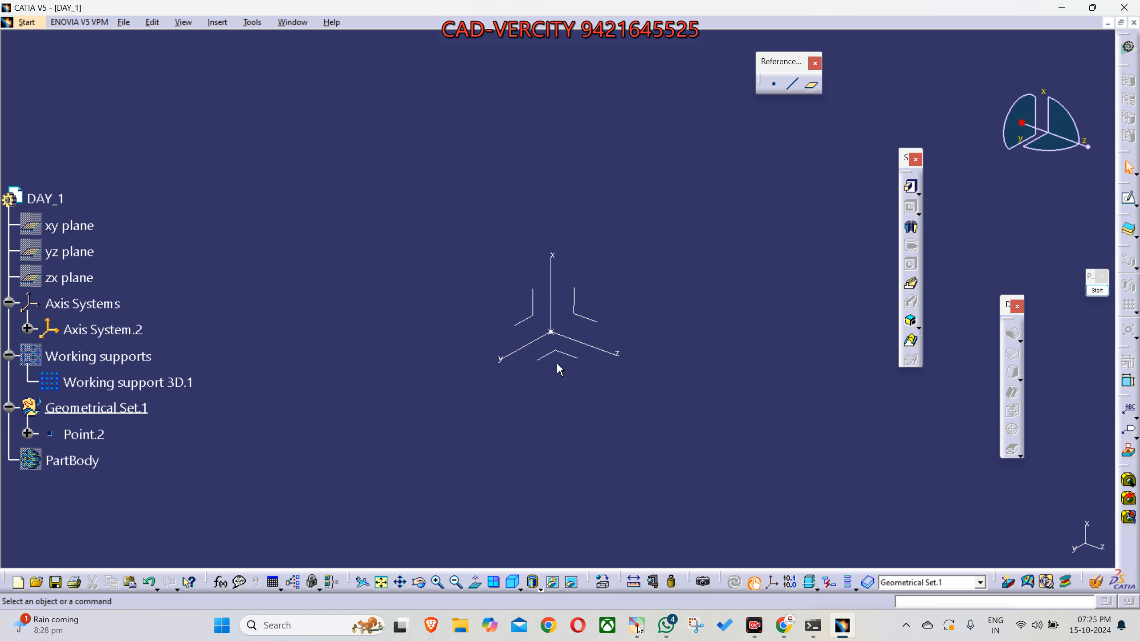
# - Zoom the view out and in on the axis system and bring it back near the centre of the drawing area
pyautogui.moveTo(557, 366); pyautogui.dragTo(556, 364, button='middle')
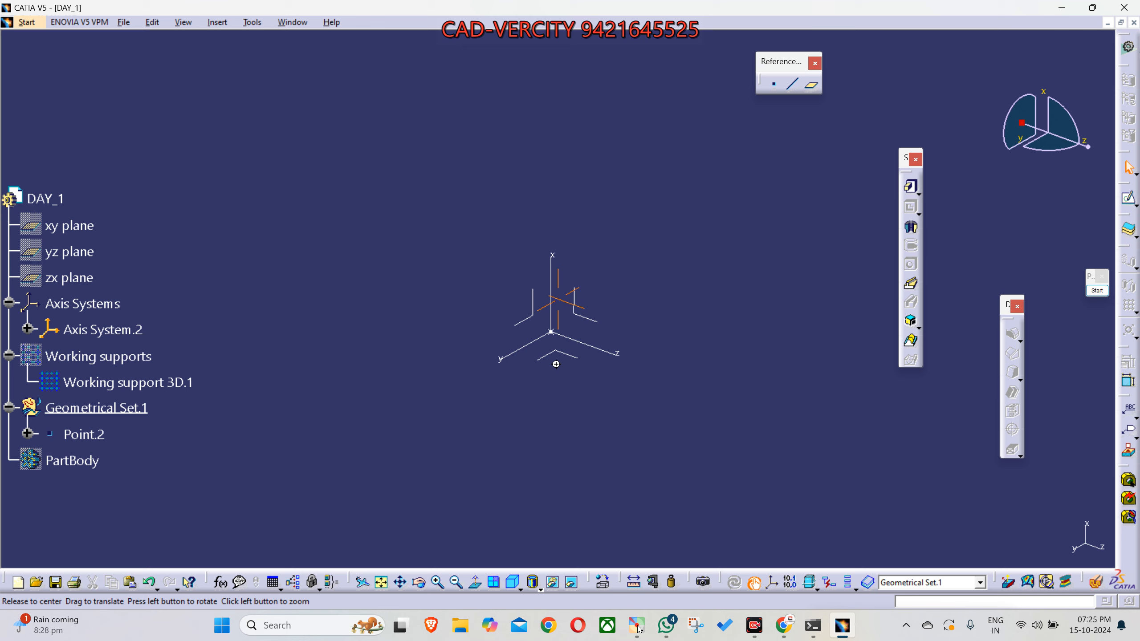
pyautogui.click(556, 364)
pyautogui.moveTo(556, 364)
pyautogui.mouseDown(button='middle')
pyautogui.moveTo(532, 229)
pyautogui.moveTo(588, 471)
pyautogui.moveTo(566, 410)
pyautogui.moveTo(540, 230)
pyautogui.mouseUp(button='middle')
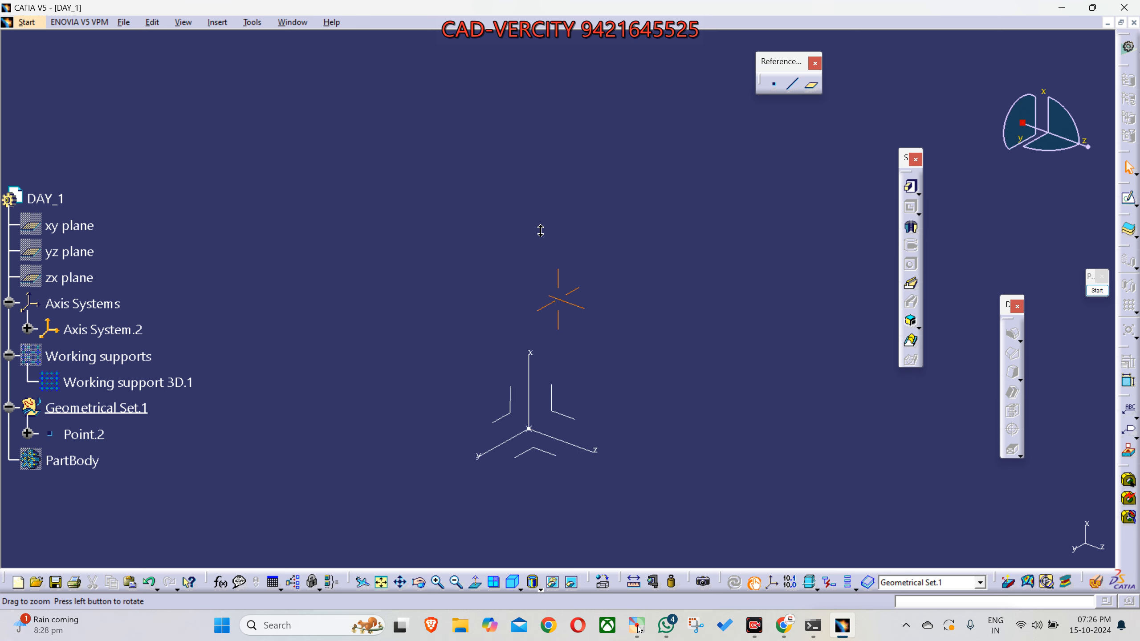
pyautogui.moveTo(540, 230); pyautogui.dragTo(603, 490, button='middle')
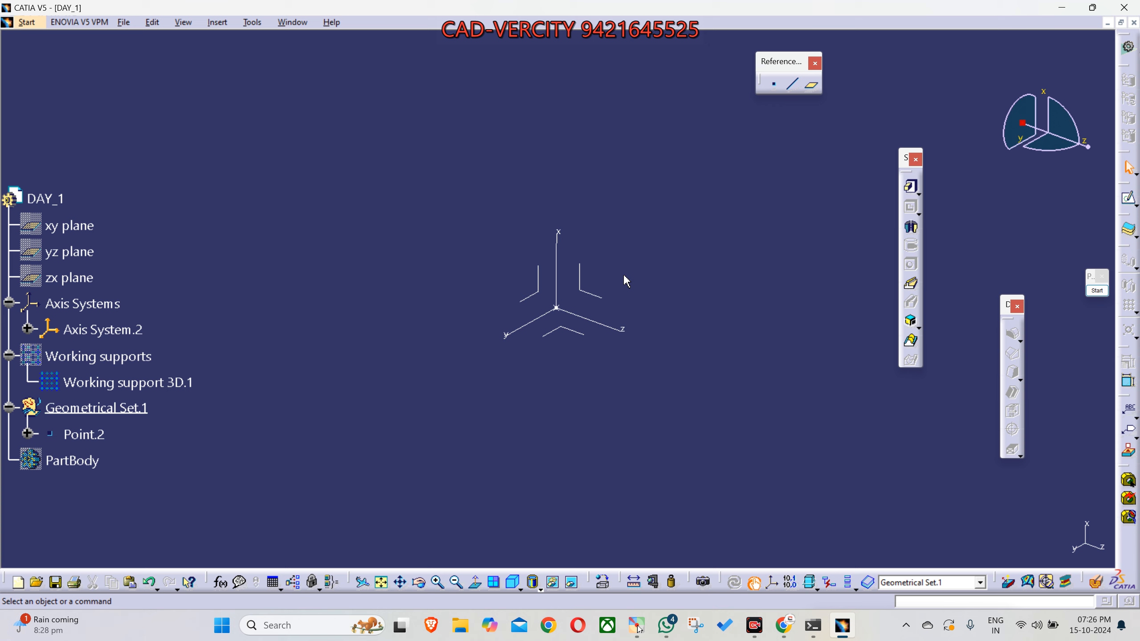
# - Annotate the screen with a three-arrow axis symbol and an arrow from the axis system's origin to it, and clear the annotations
pyautogui.click(1097, 290)
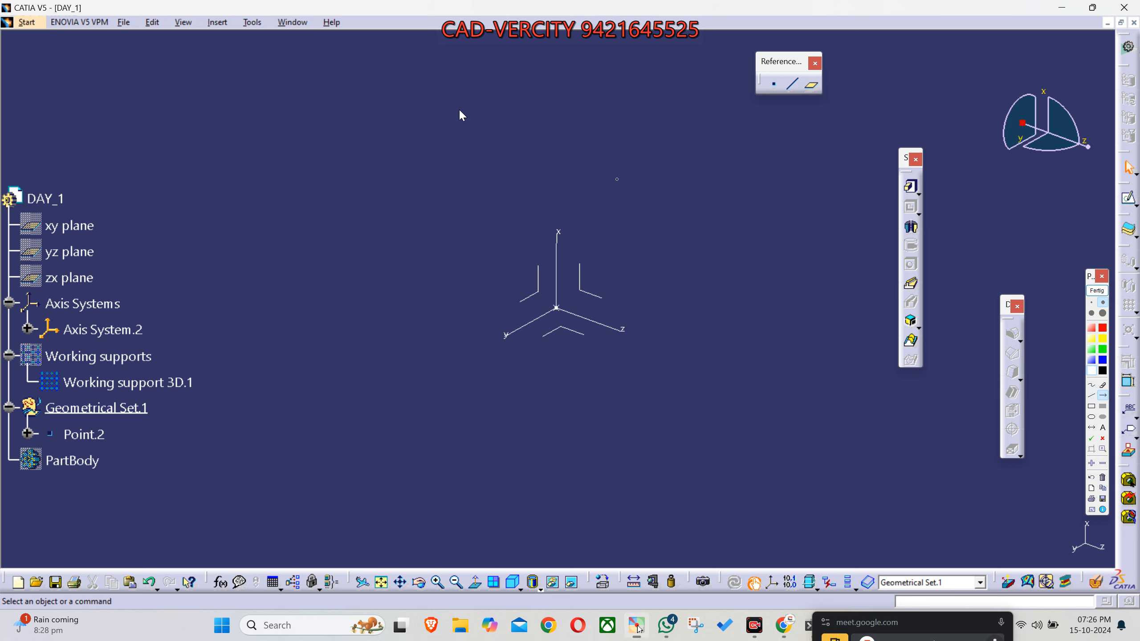
pyautogui.moveTo(234, 158); pyautogui.dragTo(231, 79)
pyautogui.moveTo(234, 158); pyautogui.dragTo(148, 205)
pyautogui.moveTo(556, 308)
pyautogui.mouseDown()
pyautogui.moveTo(297, 153)
pyautogui.moveTo(243, 154)
pyautogui.mouseUp()
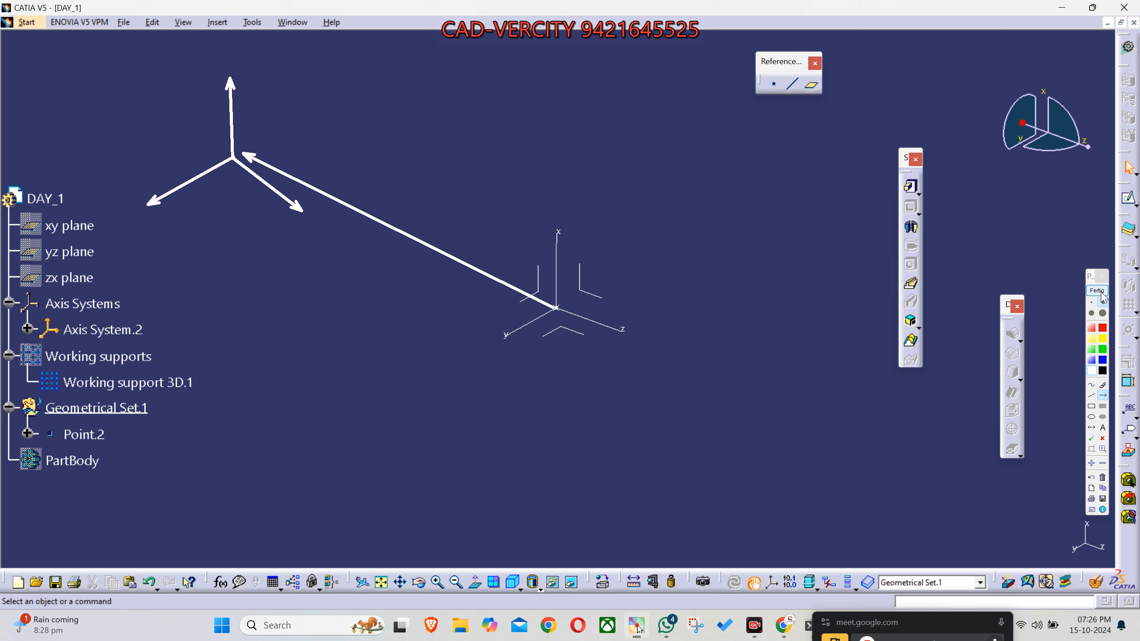
pyautogui.click(1099, 292)
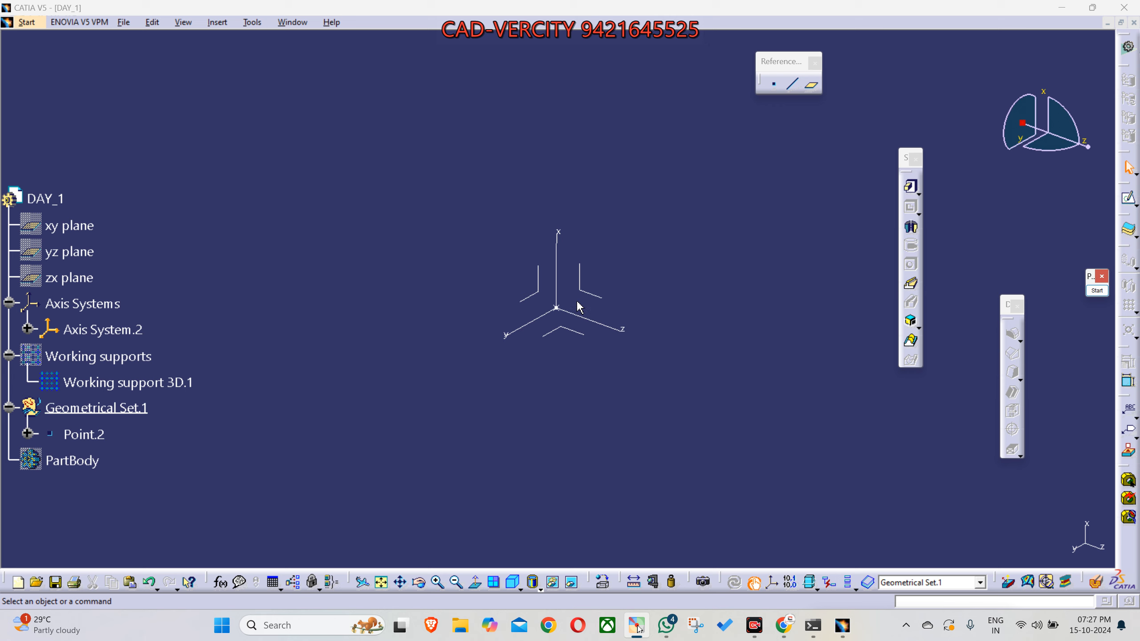
# - Pan the axis system above the specification tree and back to the centre of the drawing area
pyautogui.middleClick(577, 302)
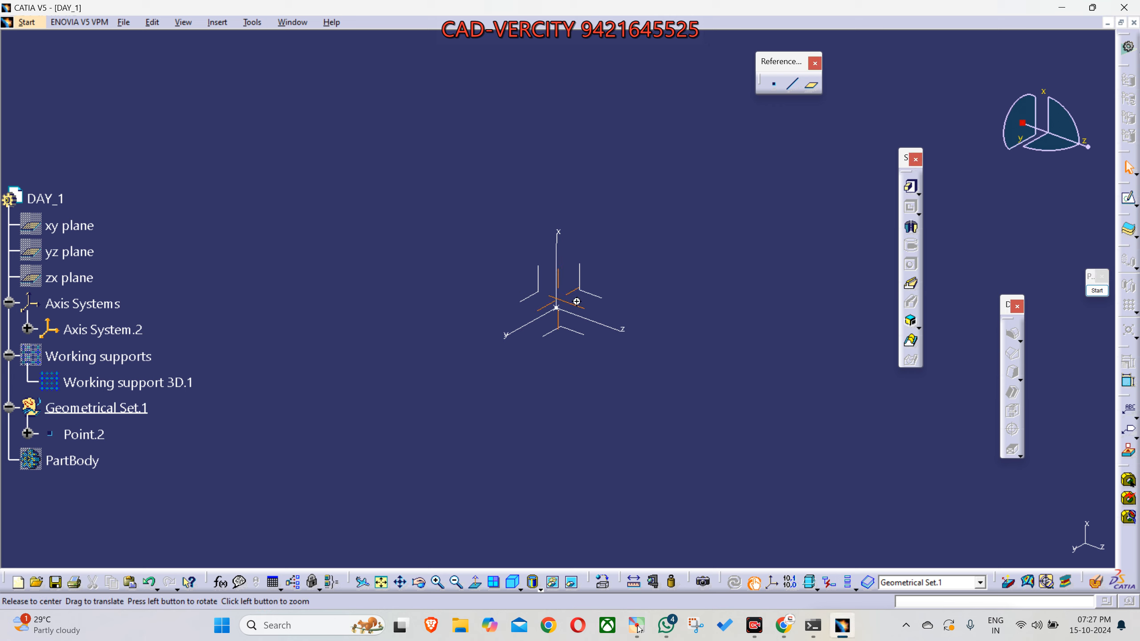
pyautogui.moveTo(577, 302); pyautogui.dragTo(199, 173, button='middle')
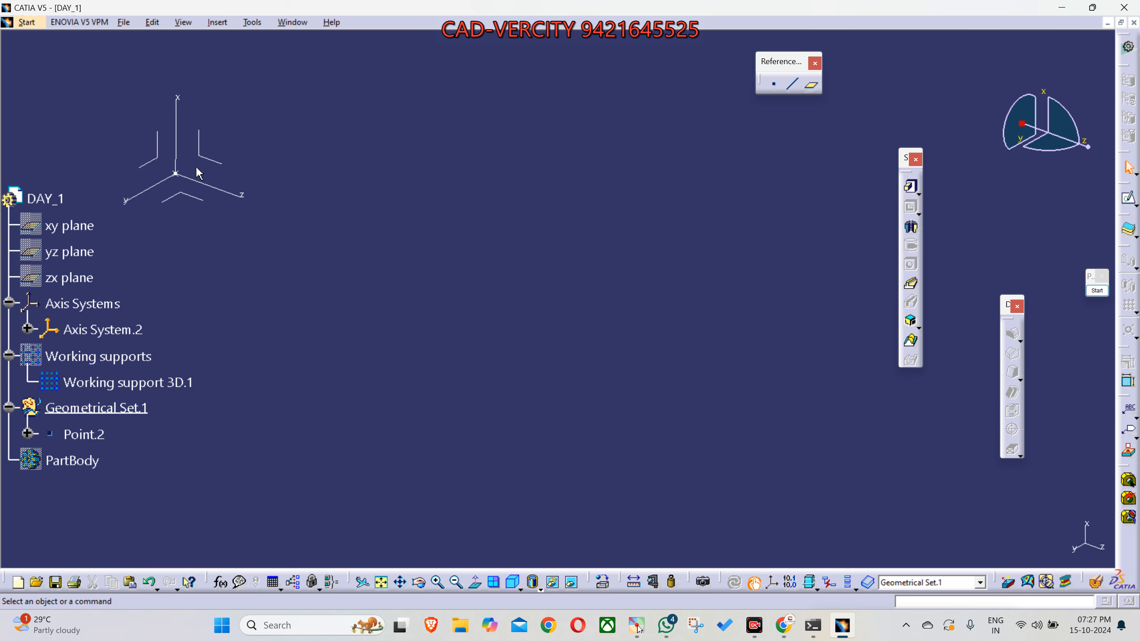
pyautogui.middleClick(195, 168)
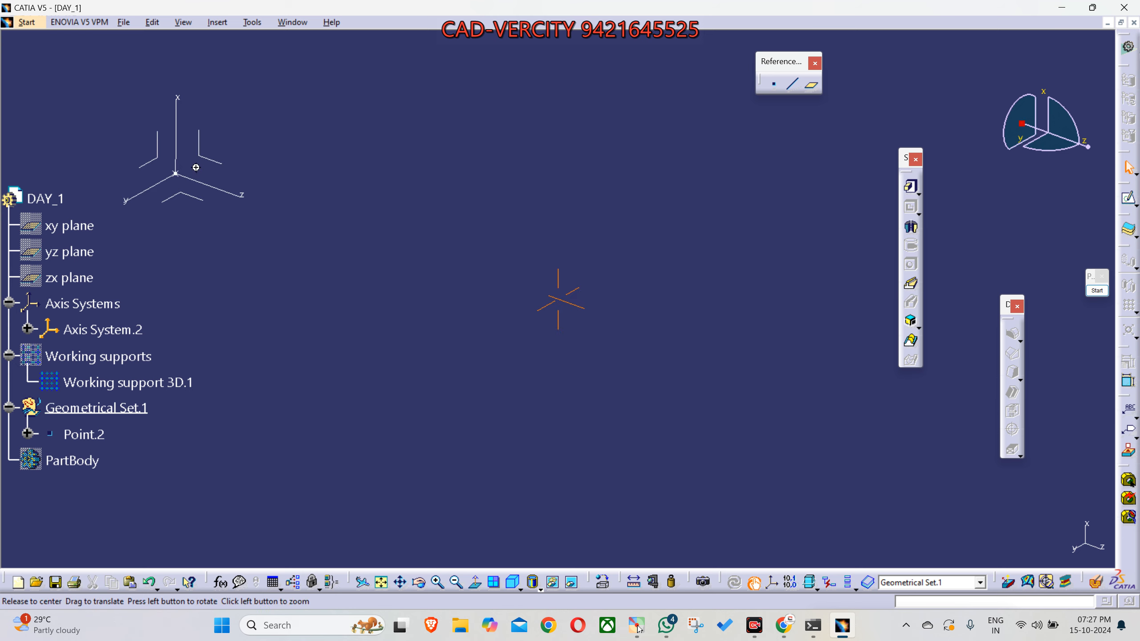
pyautogui.moveTo(196, 168); pyautogui.dragTo(572, 305, button='middle')
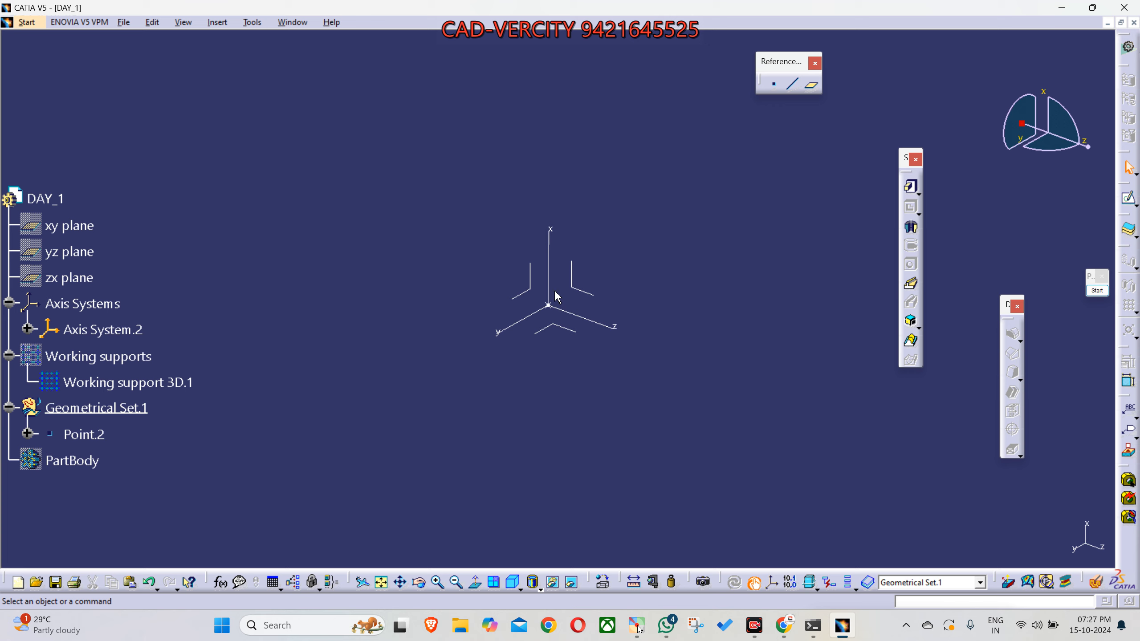
# - Rotate the view around the axis system until its y axis points upward
pyautogui.moveTo(557, 297); pyautogui.dragTo(575, 269, button='middle')
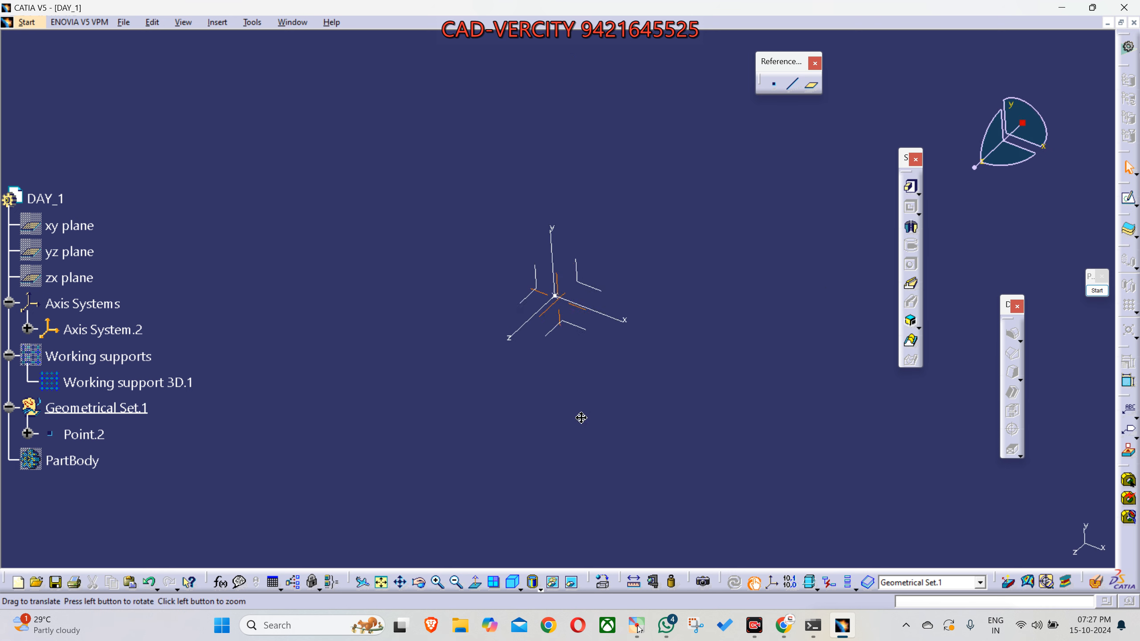
pyautogui.moveTo(584, 411); pyautogui.dragTo(547, 430, button='middle')
pyautogui.moveTo(705, 352); pyautogui.dragTo(715, 335, button='middle')
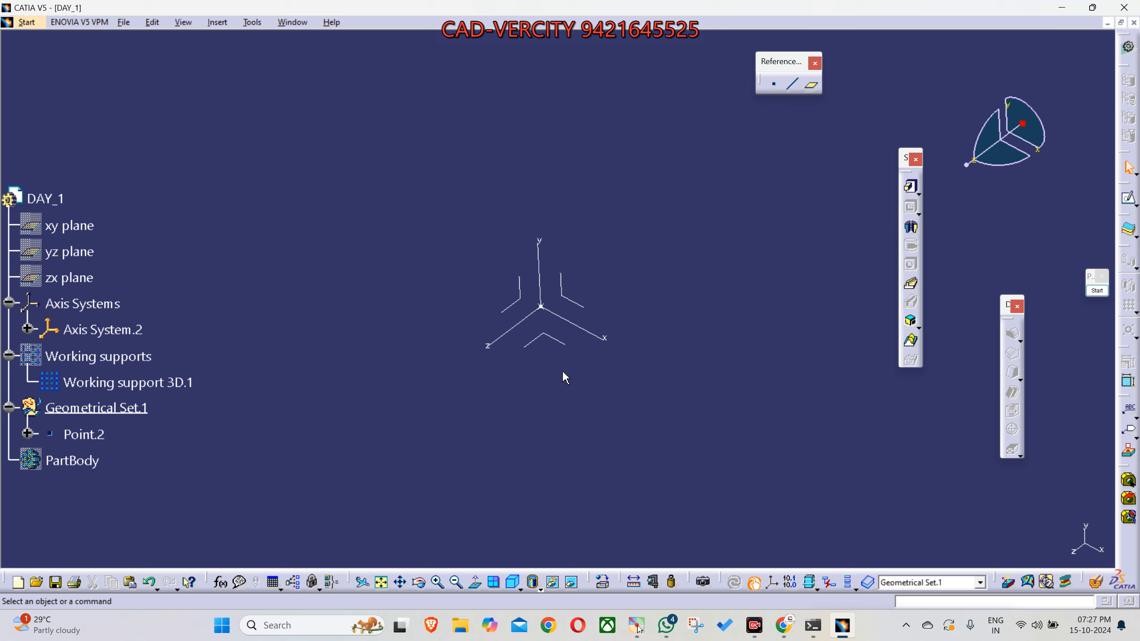
# - Demonstrate zooming on the axis system with its y axis upward, keeping it near the middle of the drawing area
pyautogui.moveTo(543, 323); pyautogui.dragTo(543, 322, button='middle')
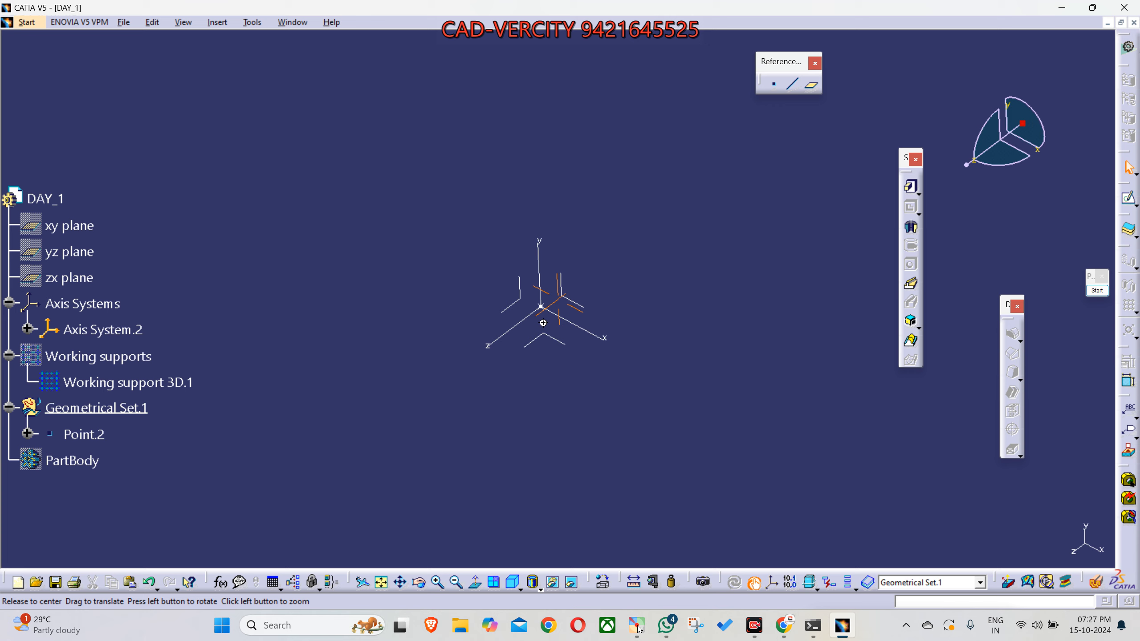
pyautogui.middleClick(544, 322)
pyautogui.moveTo(559, 297); pyautogui.dragTo(549, 324, button='middle')
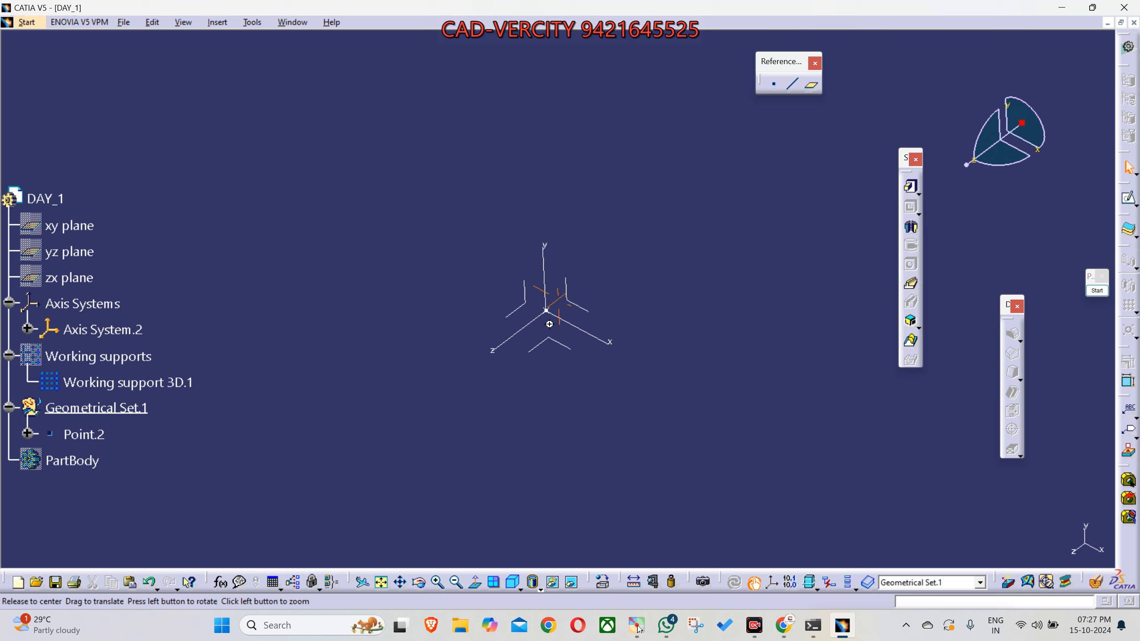
pyautogui.click(549, 324)
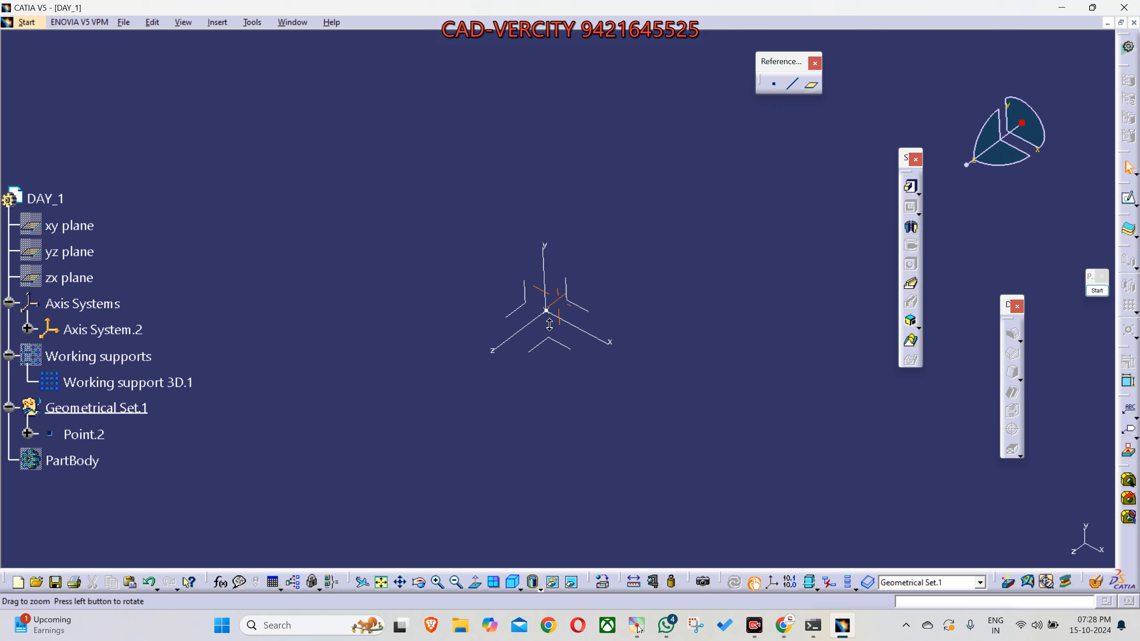
pyautogui.moveTo(550, 324); pyautogui.dragTo(599, 430, button='middle')
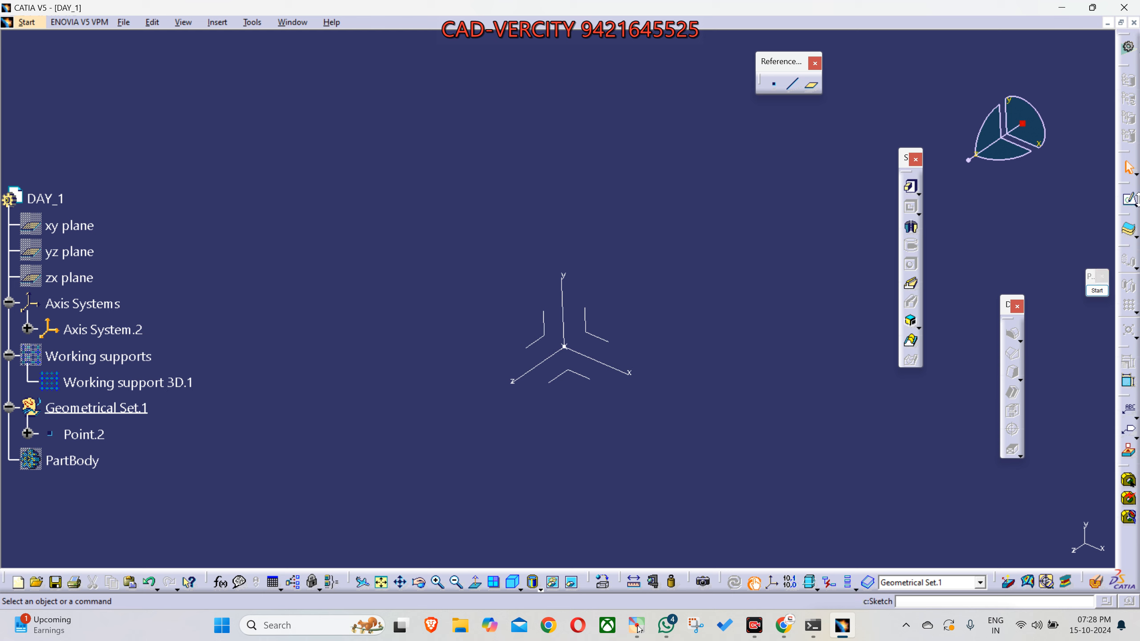
# - Undock the Sketcher toolbar, detach its Sketch and Positioned Sketch flyout, and arrange both as floating toolbars above the model
pyautogui.moveTo(1134, 199)
pyautogui.mouseDown()
pyautogui.moveTo(747, 130)
pyautogui.moveTo(576, 126)
pyautogui.moveTo(639, 131)
pyautogui.mouseUp()
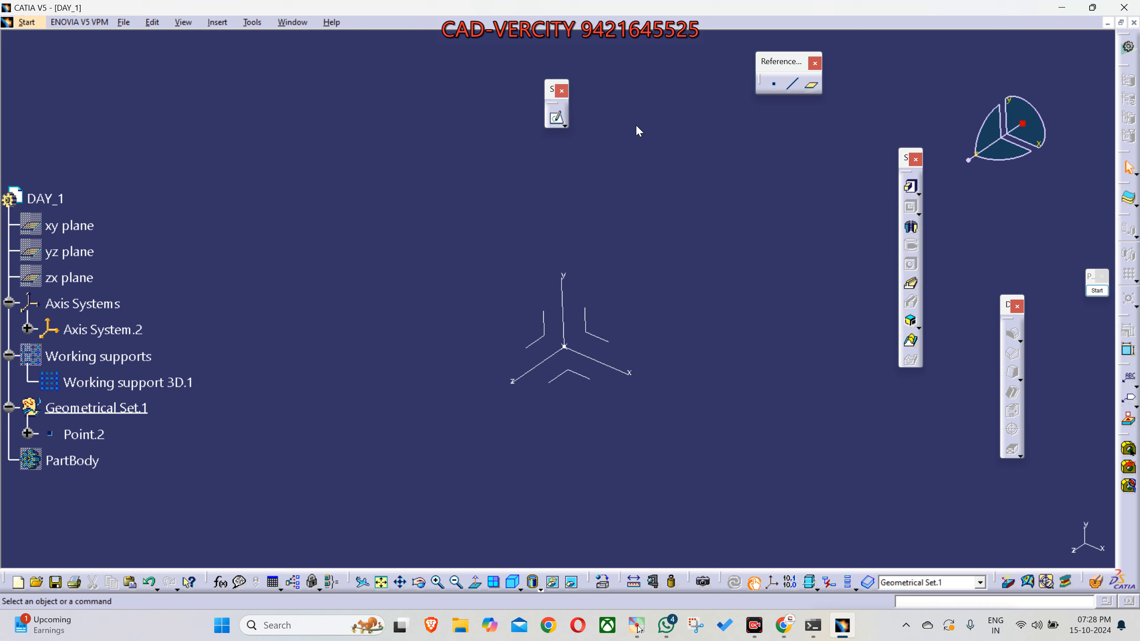
pyautogui.click(564, 127)
pyautogui.moveTo(569, 136); pyautogui.dragTo(466, 143)
pyautogui.moveTo(565, 90); pyautogui.dragTo(962, 54)
pyautogui.moveTo(472, 111)
pyautogui.mouseDown()
pyautogui.moveTo(606, 73)
pyautogui.moveTo(552, 63)
pyautogui.mouseUp()
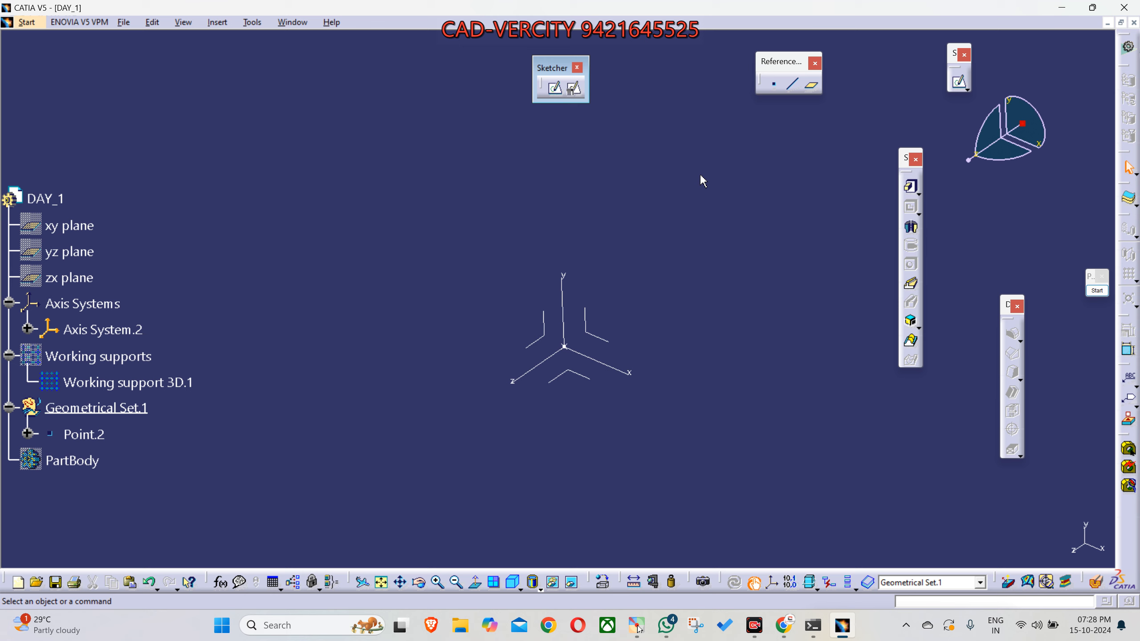
# - Start a Positioned Sketch in Geometrical Set.1 and arrange the Sketch Positioning dialog and the view so the axis system stays clear
pyautogui.moveTo(675, 273)
pyautogui.mouseDown(button='middle')
pyautogui.moveTo(679, 285)
pyautogui.moveTo(675, 275)
pyautogui.mouseUp(button='middle')
pyautogui.click(555, 95)
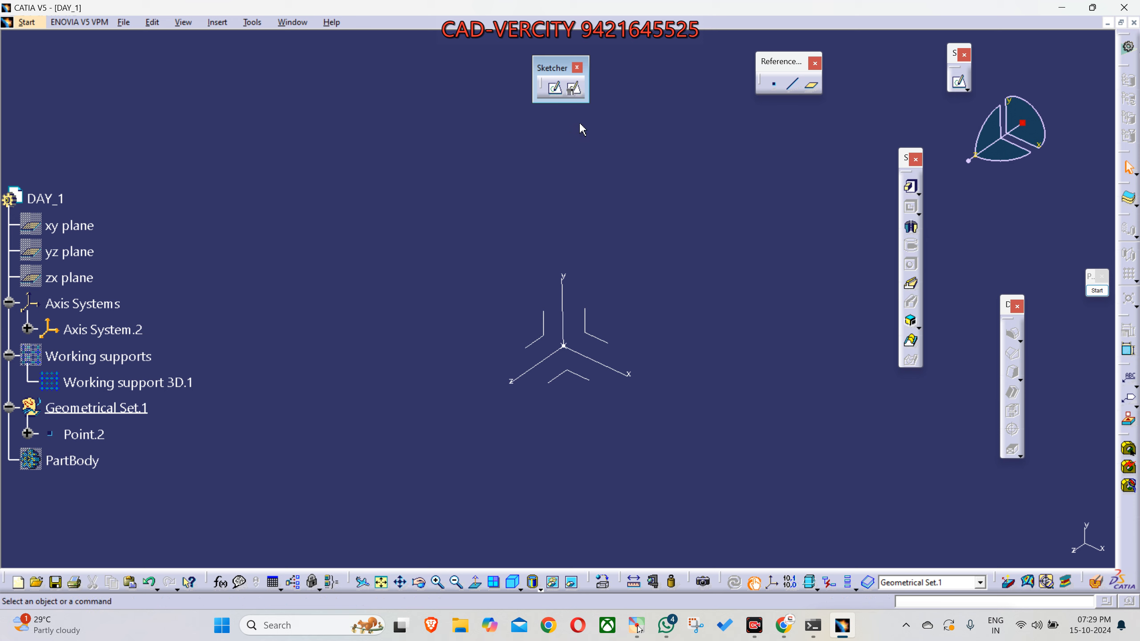
pyautogui.click(574, 90)
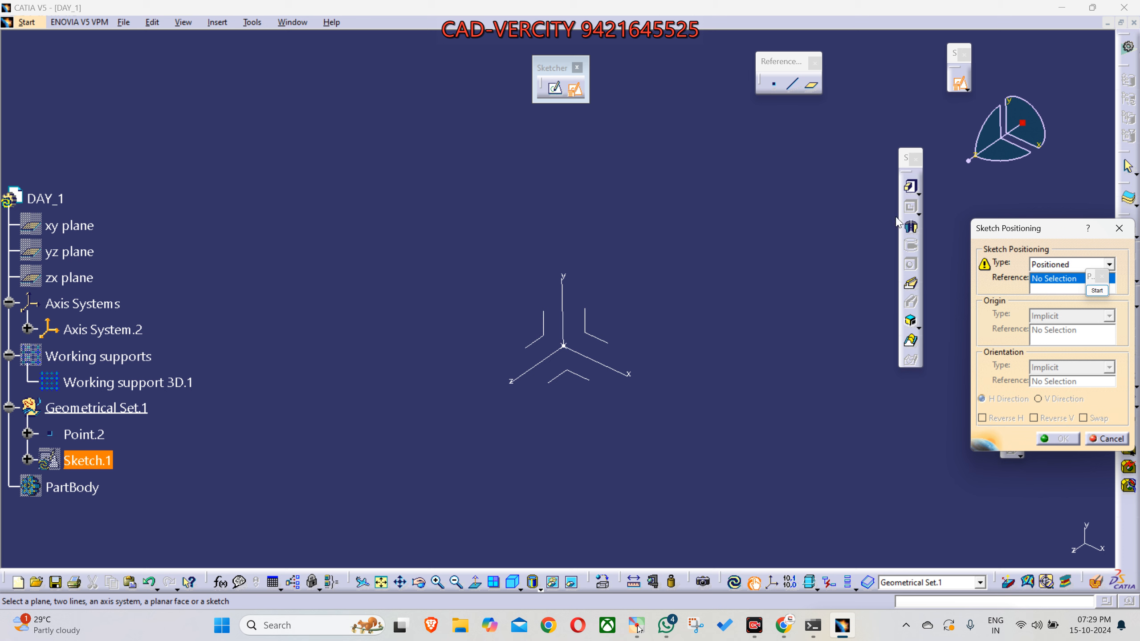
pyautogui.moveTo(1003, 224); pyautogui.dragTo(703, 143)
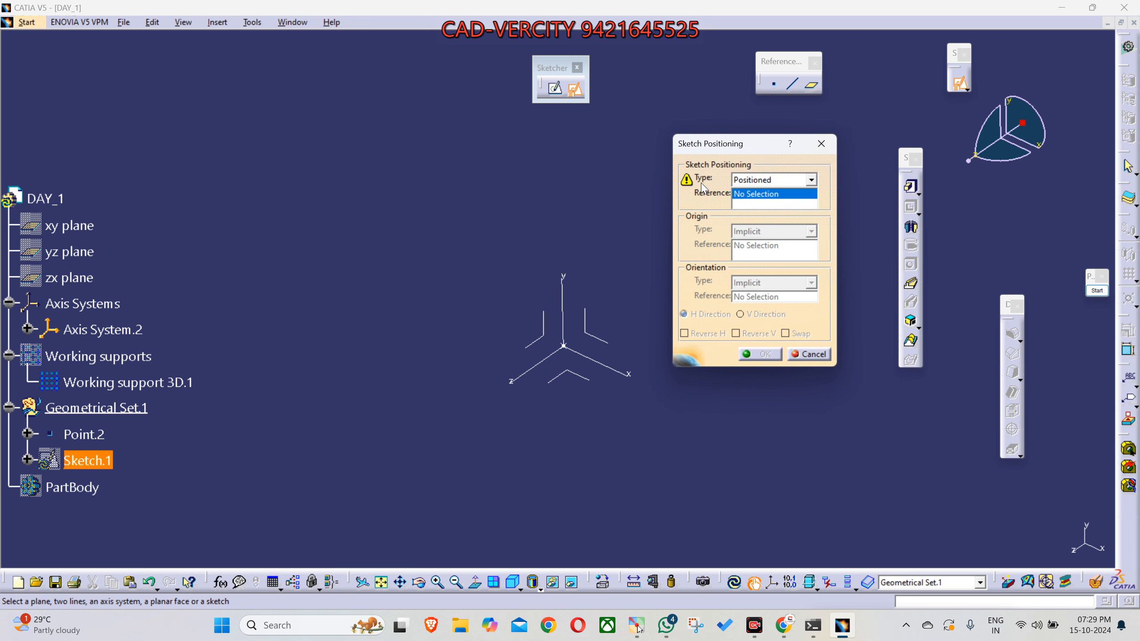
pyautogui.moveTo(618, 297); pyautogui.dragTo(528, 297, button='middle')
pyautogui.moveTo(731, 144)
pyautogui.mouseDown()
pyautogui.moveTo(759, 155)
pyautogui.moveTo(773, 181)
pyautogui.mouseUp()
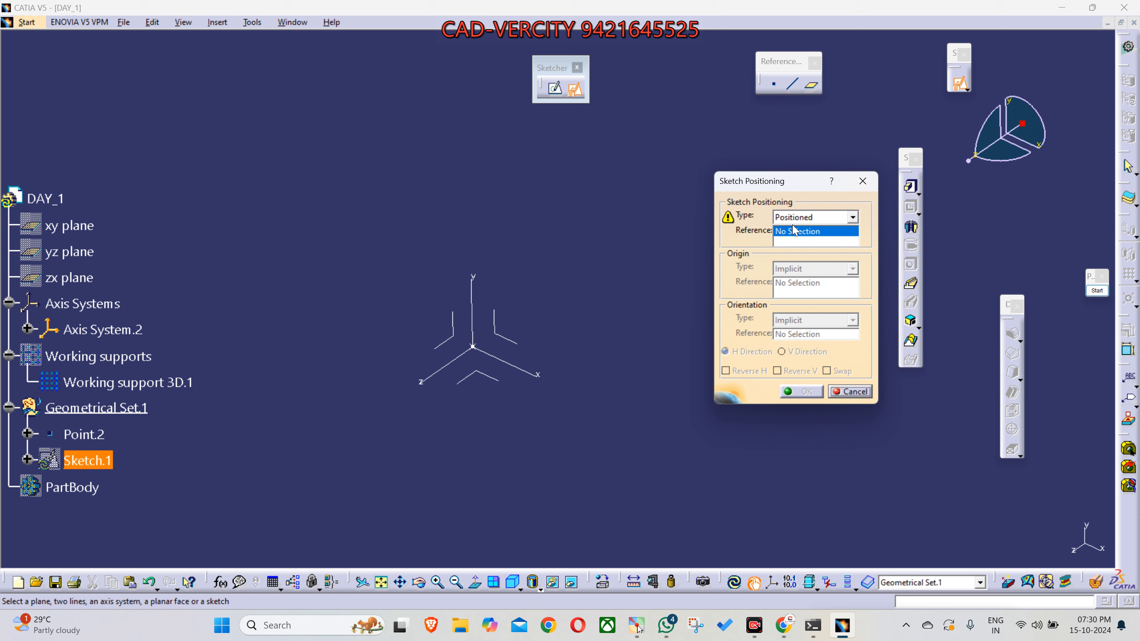
pyautogui.moveTo(653, 334); pyautogui.dragTo(639, 357, button='middle')
pyautogui.moveTo(442, 320); pyautogui.dragTo(431, 289, button='middle')
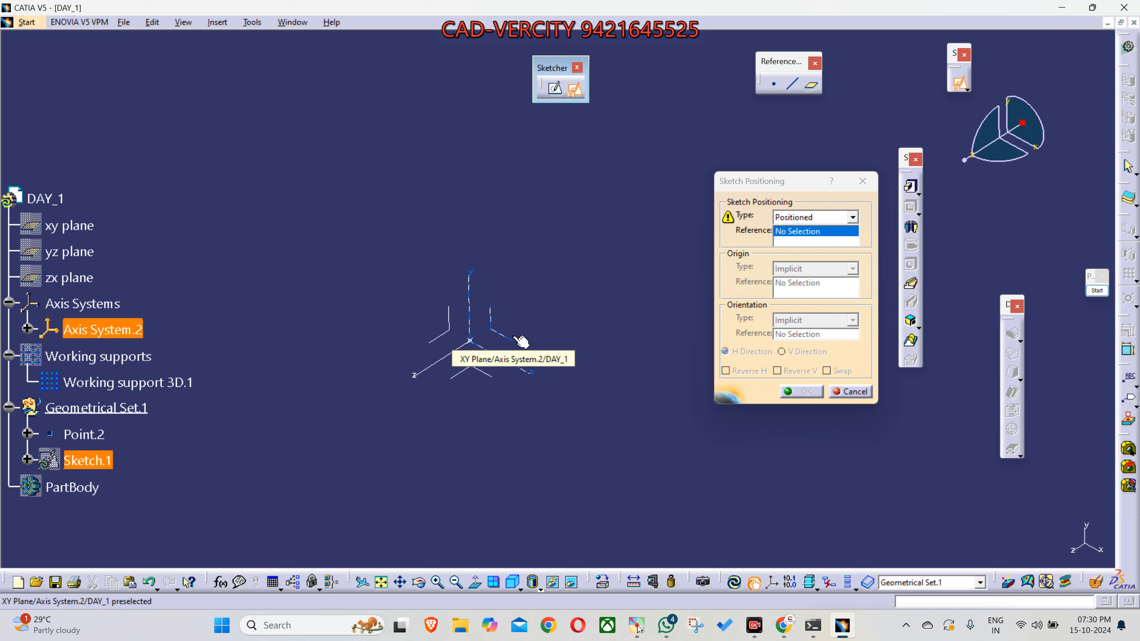
# - Start screen annotation and outline a white parallelogram beside the axis system, parallel to its xy plane
pyautogui.moveTo(1095, 294); pyautogui.dragTo(1000, 238)
pyautogui.click(1003, 234)
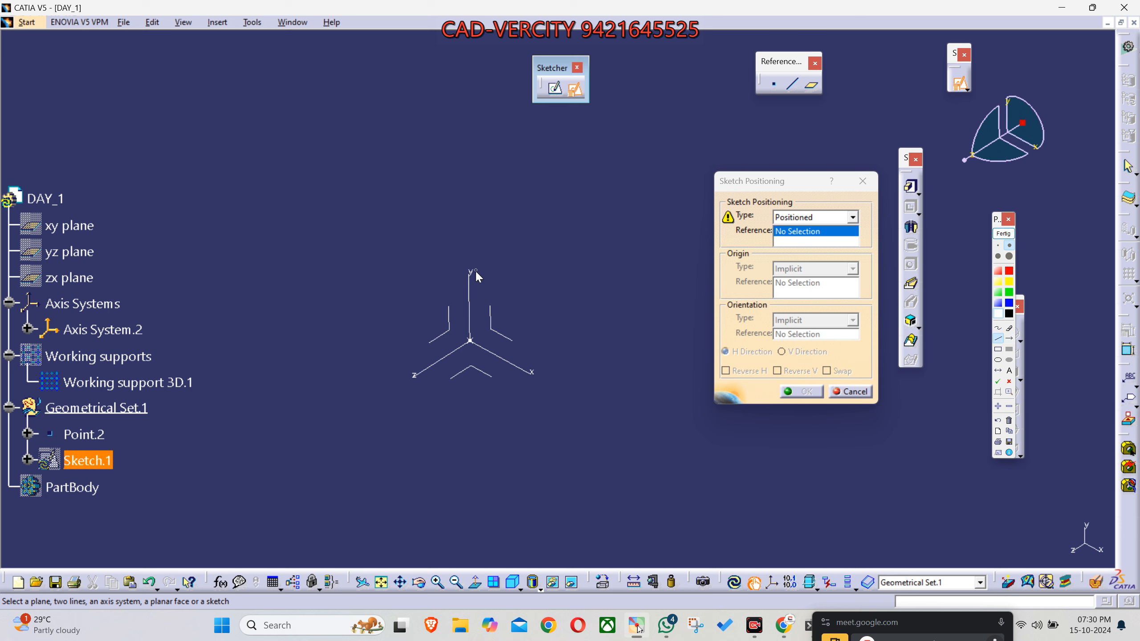
pyautogui.moveTo(502, 238); pyautogui.dragTo(501, 300)
pyautogui.moveTo(555, 330); pyautogui.dragTo(556, 330)
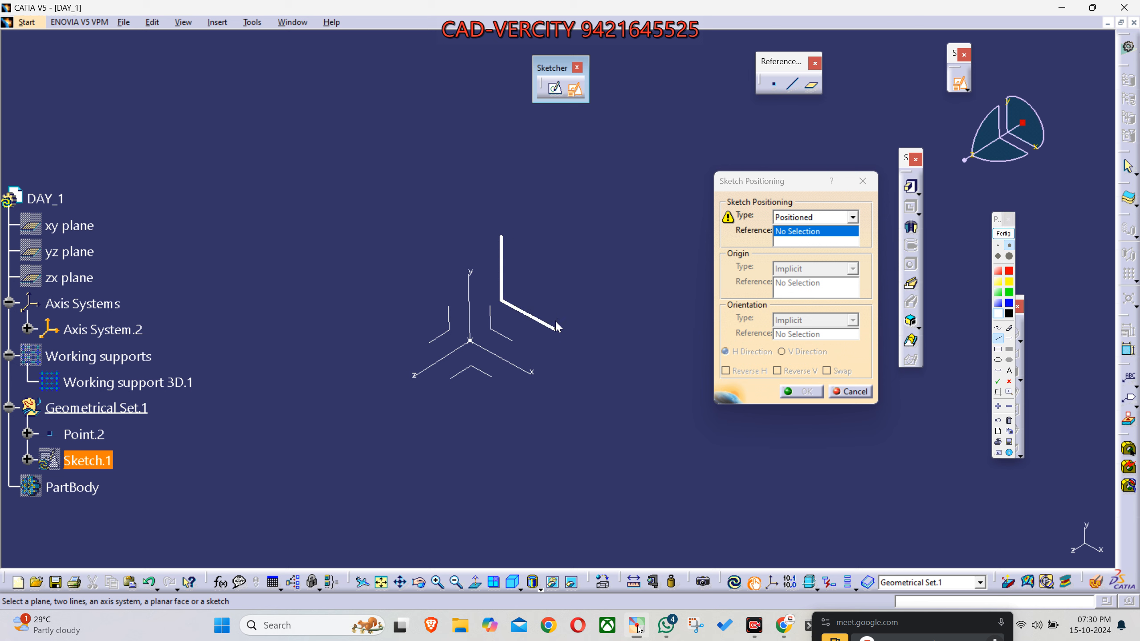
pyautogui.click(556, 267)
pyautogui.click(501, 234)
# - Outline a yellow annotation parallelogram below the axis system for the zx plane and a green one beside it for the yz plane
pyautogui.click(1009, 282)
pyautogui.moveTo(471, 380)
pyautogui.mouseDown()
pyautogui.moveTo(515, 406)
pyautogui.moveTo(471, 431)
pyautogui.mouseUp()
pyautogui.click(435, 410)
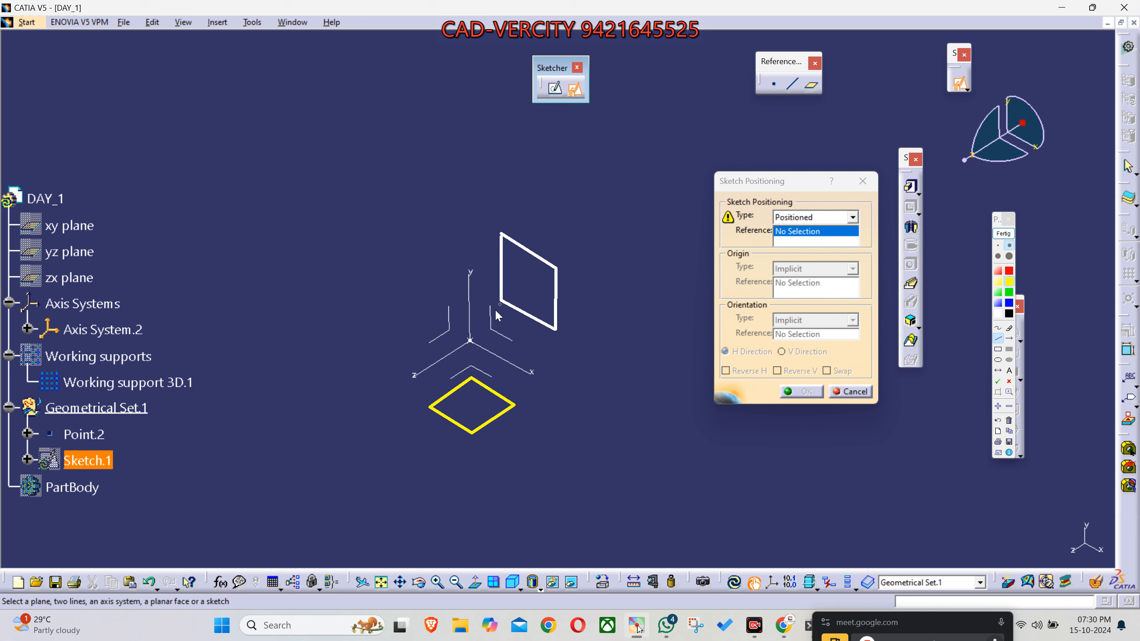
pyautogui.click(1009, 295)
pyautogui.click(435, 317)
pyautogui.click(400, 299)
pyautogui.click(434, 272)
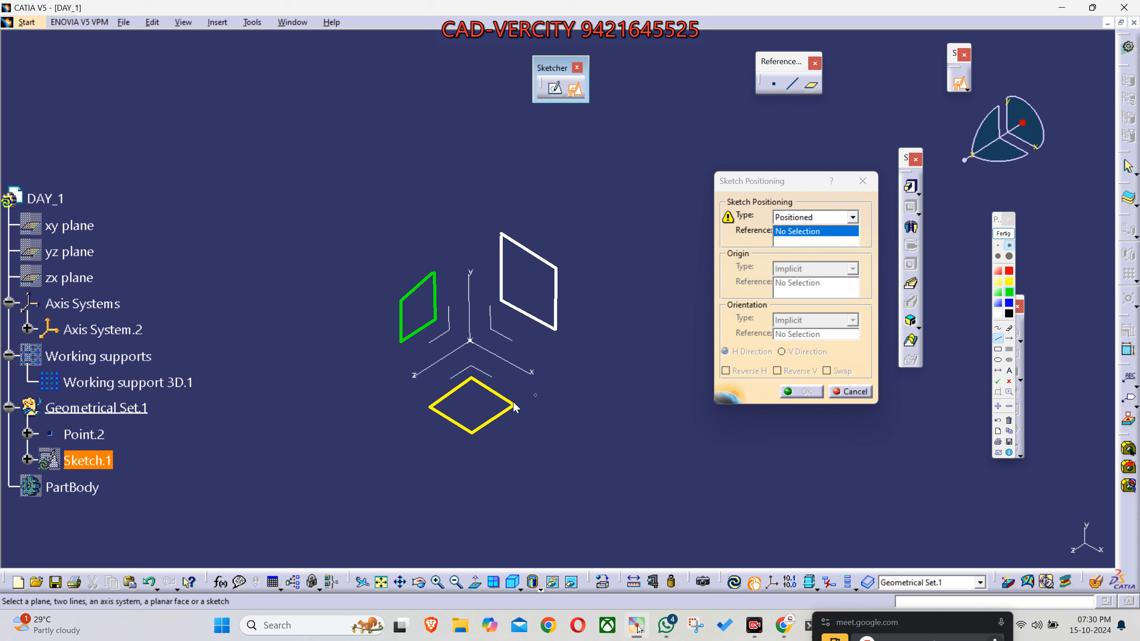
# - Set the screen annotation tool to the unfilled ellipse shape in blue
pyautogui.click(1009, 339)
pyautogui.click(998, 360)
pyautogui.click(998, 314)
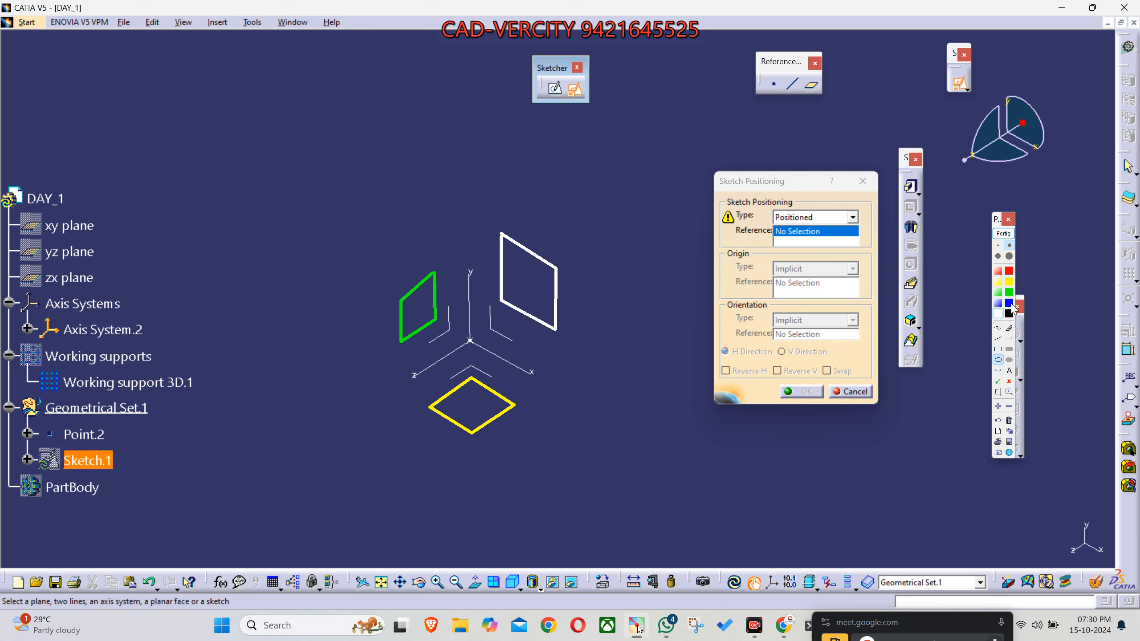
pyautogui.click(1010, 305)
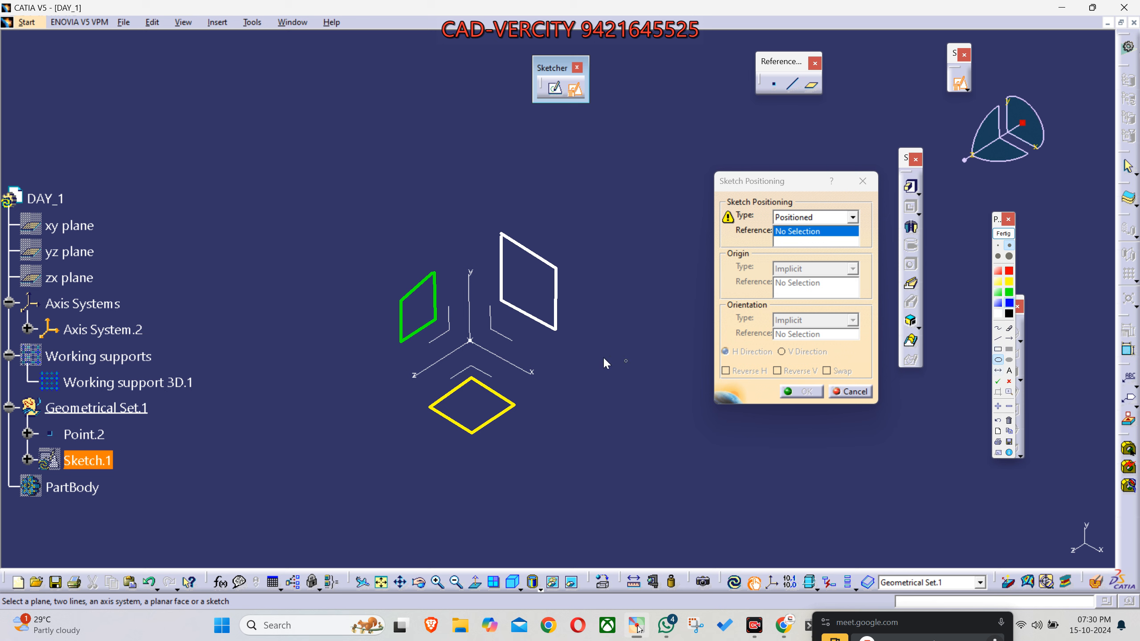
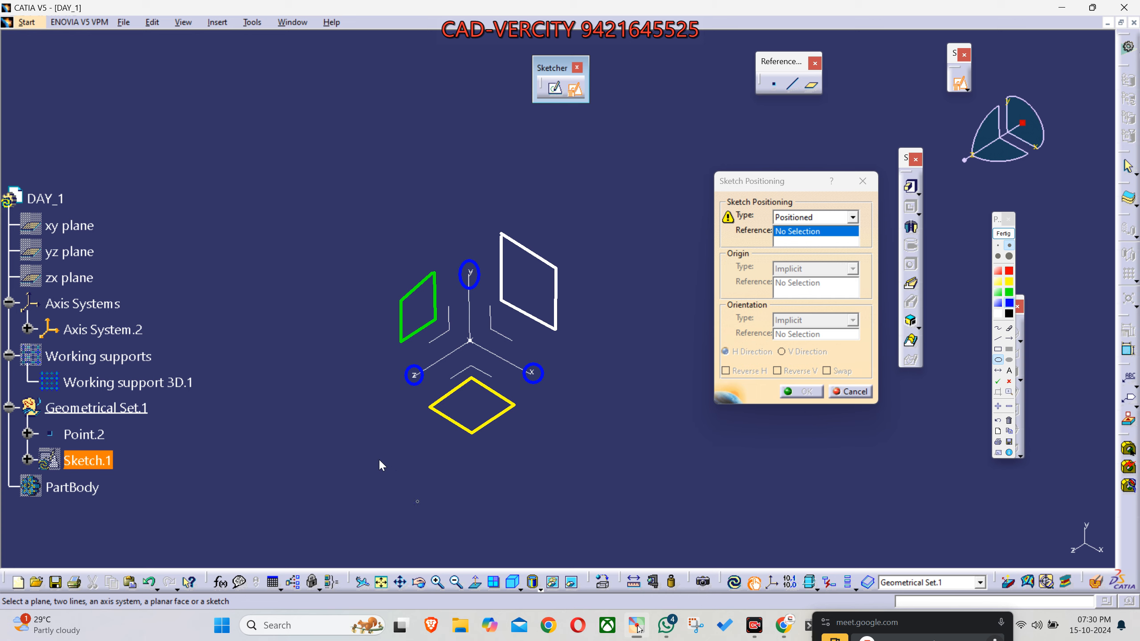
# - Label the white annotation plane Z, the green one X and the yellow one Y with blue annotation text
pyautogui.press('super+shift+s')
pyautogui.moveTo(351, 170); pyautogui.dragTo(586, 460)
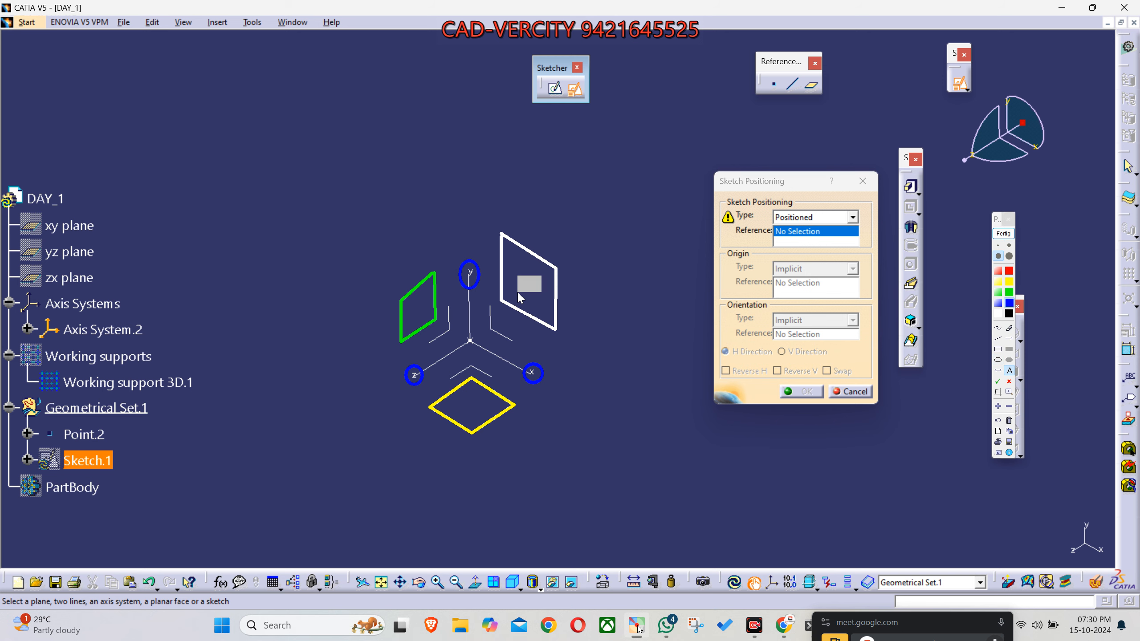
pyautogui.write('Z')
pyautogui.press('Return')
pyautogui.scroll(1, 517, 292)
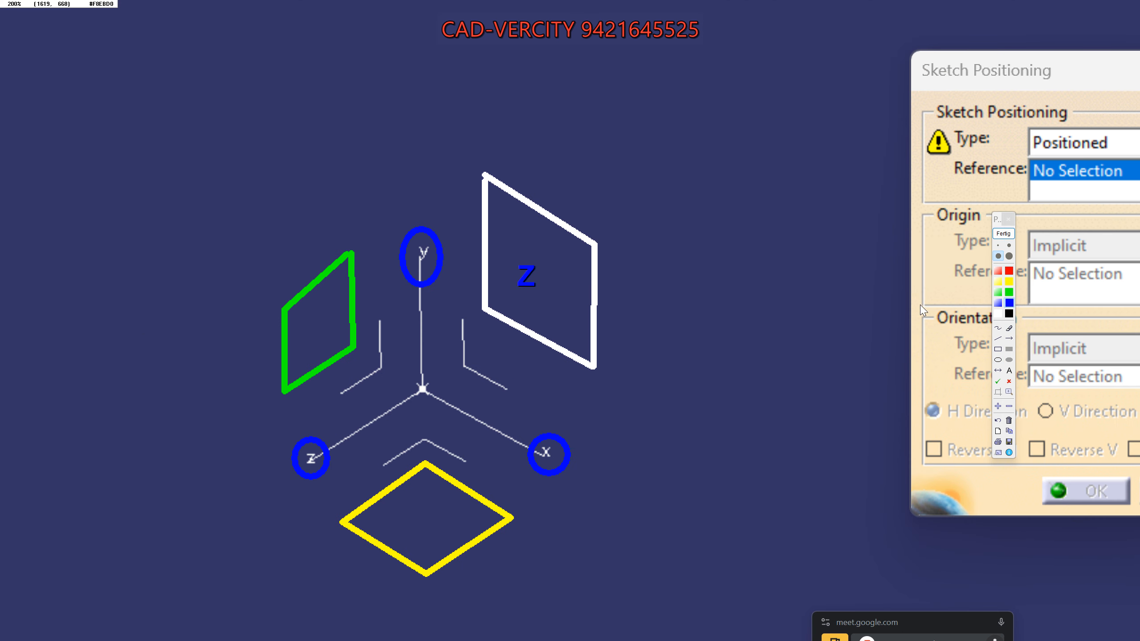
pyautogui.click(1006, 406)
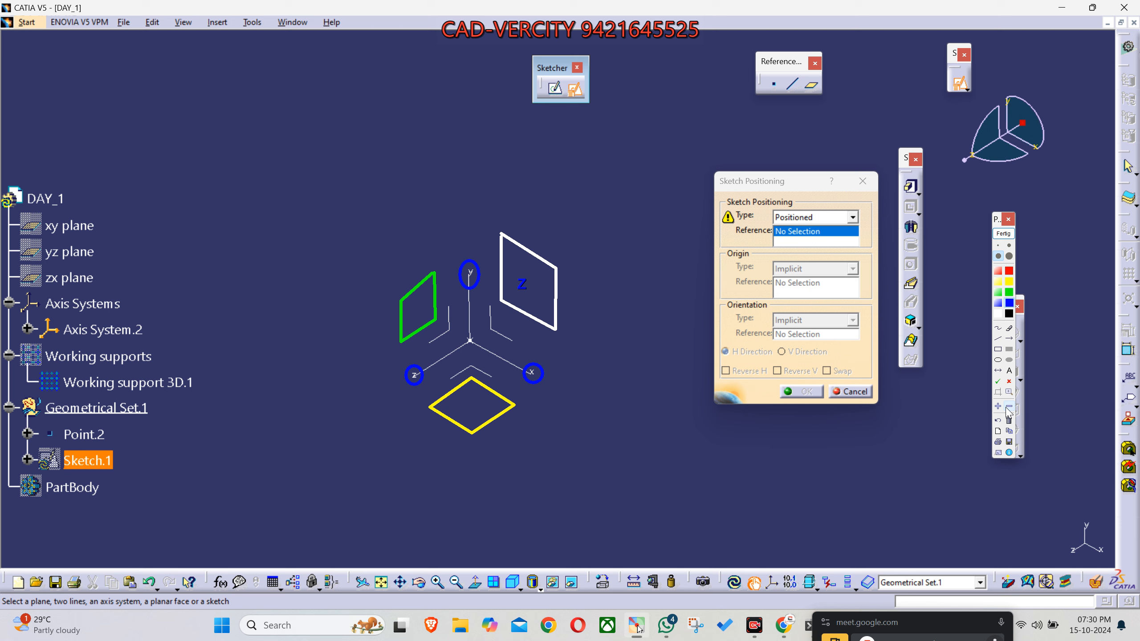
pyautogui.click(414, 319)
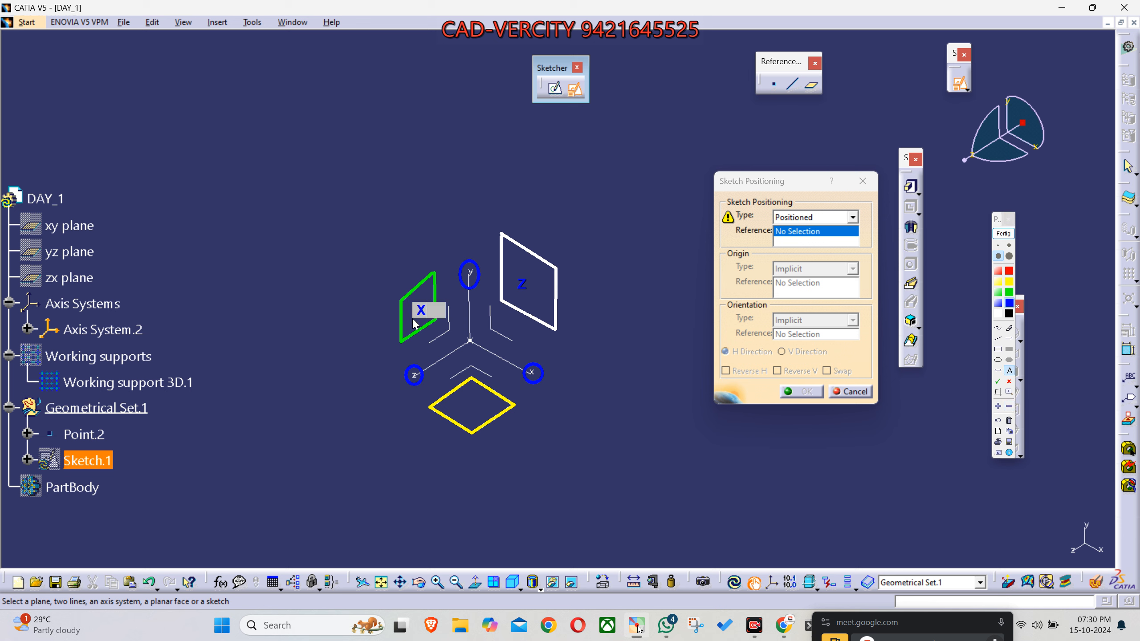
pyautogui.click(465, 418)
pyautogui.write('Y')
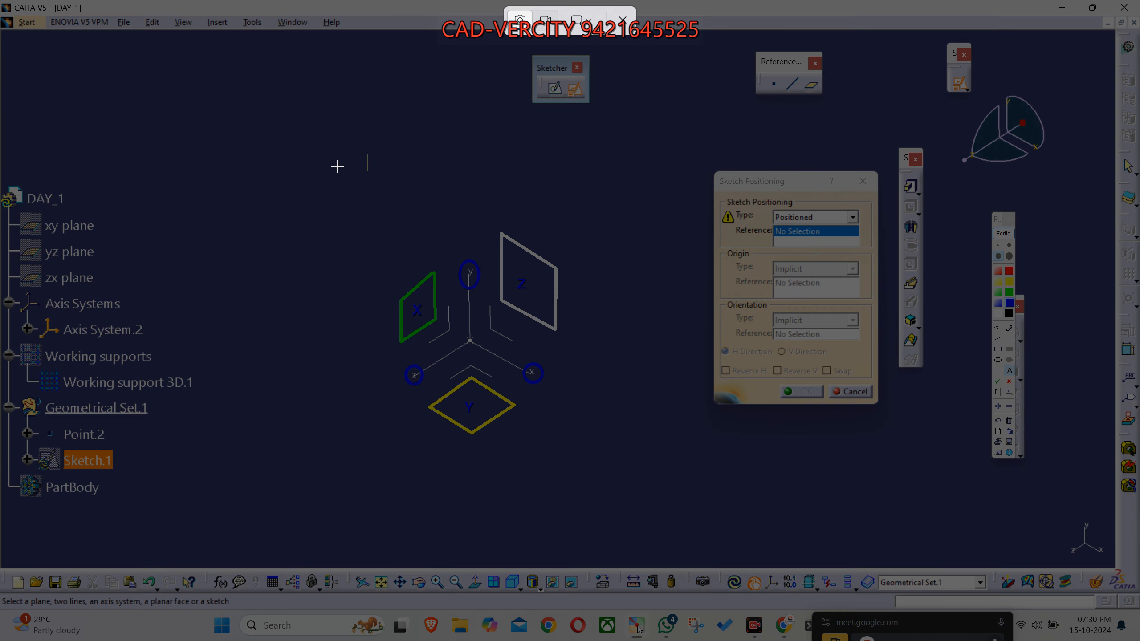
# - Capture the annotated axis system, post the image to the 7 Days of CAD-VERCITY WhatsApp group, and return to CATIA
pyautogui.click(357, 149)
pyautogui.moveTo(401, 256); pyautogui.dragTo(619, 482)
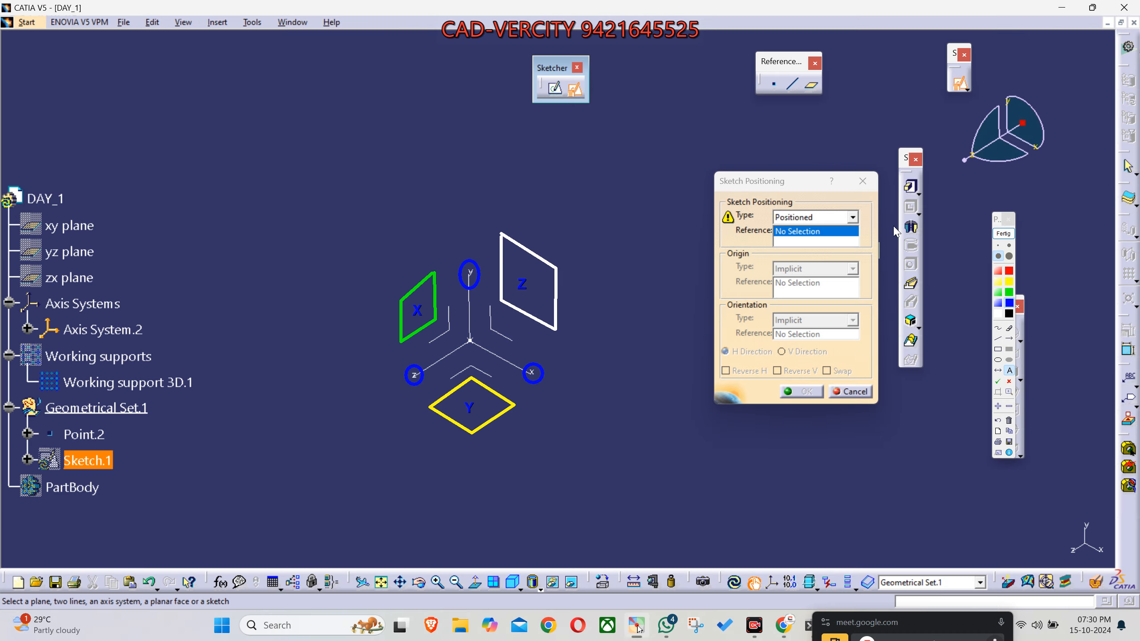
pyautogui.click(1010, 234)
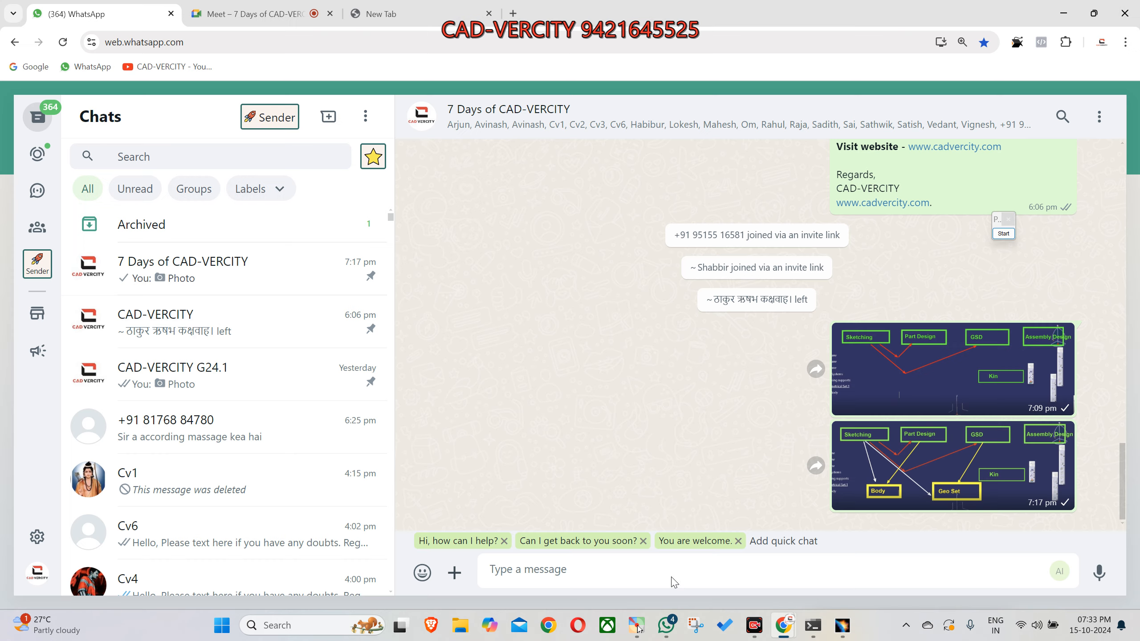
pyautogui.click(622, 570)
pyautogui.hotkey('ctrl', 'v')
pyautogui.press('Return')
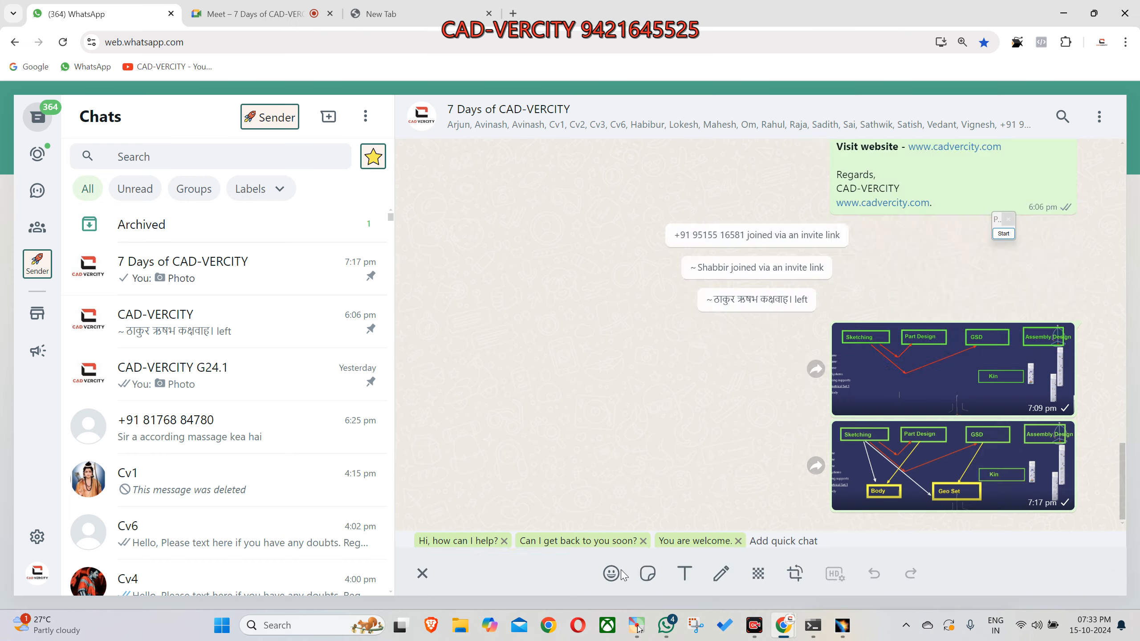
pyautogui.click(1063, 13)
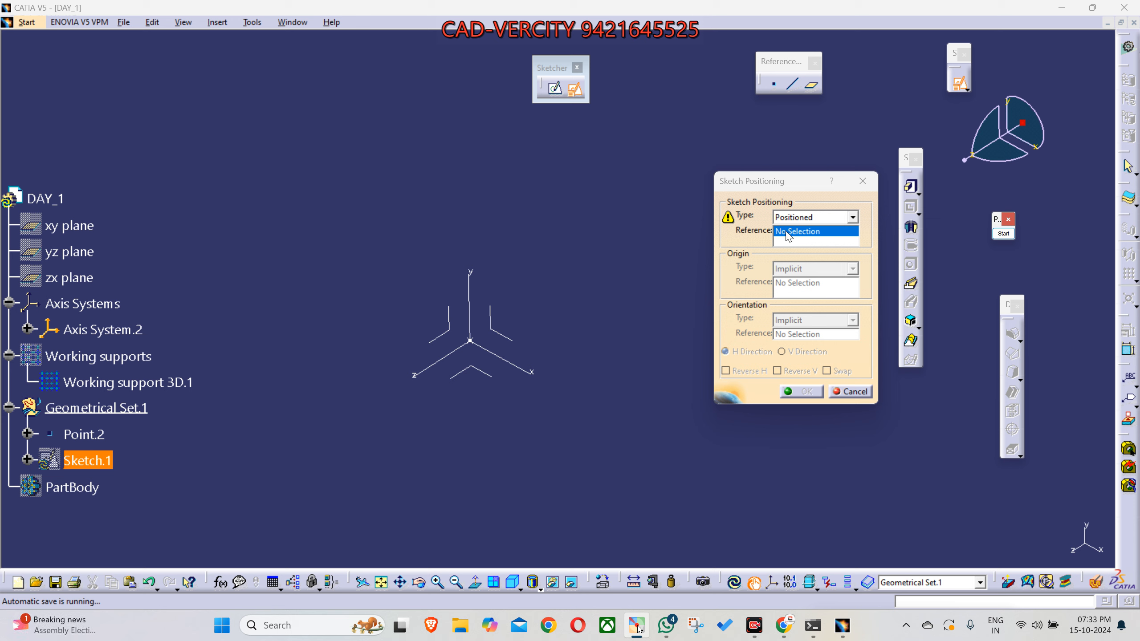
# - Try the Sliding positioning type, return to Positioned, and pick the ZX plane of Axis System.2 as the sketch reference
pyautogui.click(796, 222)
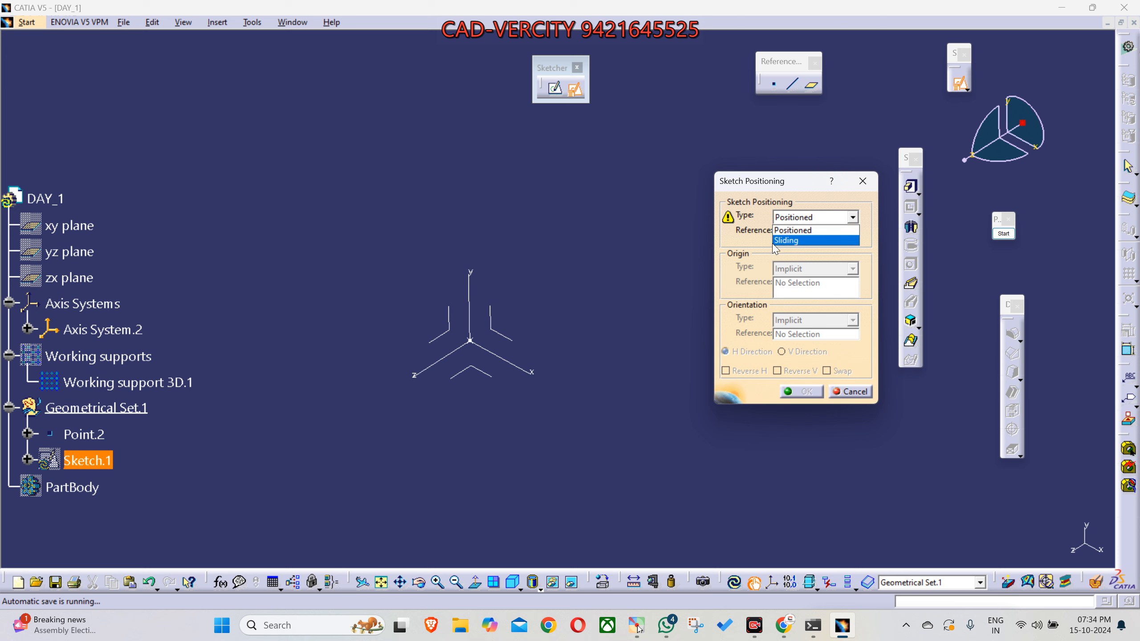
pyautogui.click(780, 243)
pyautogui.click(795, 220)
pyautogui.click(792, 229)
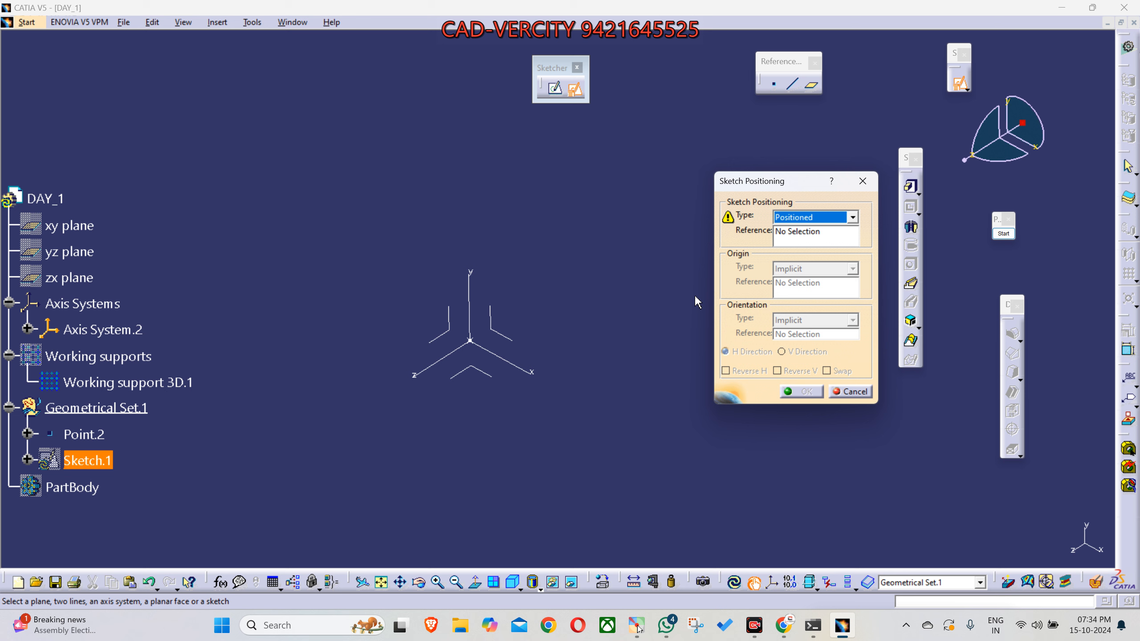
pyautogui.click(471, 373)
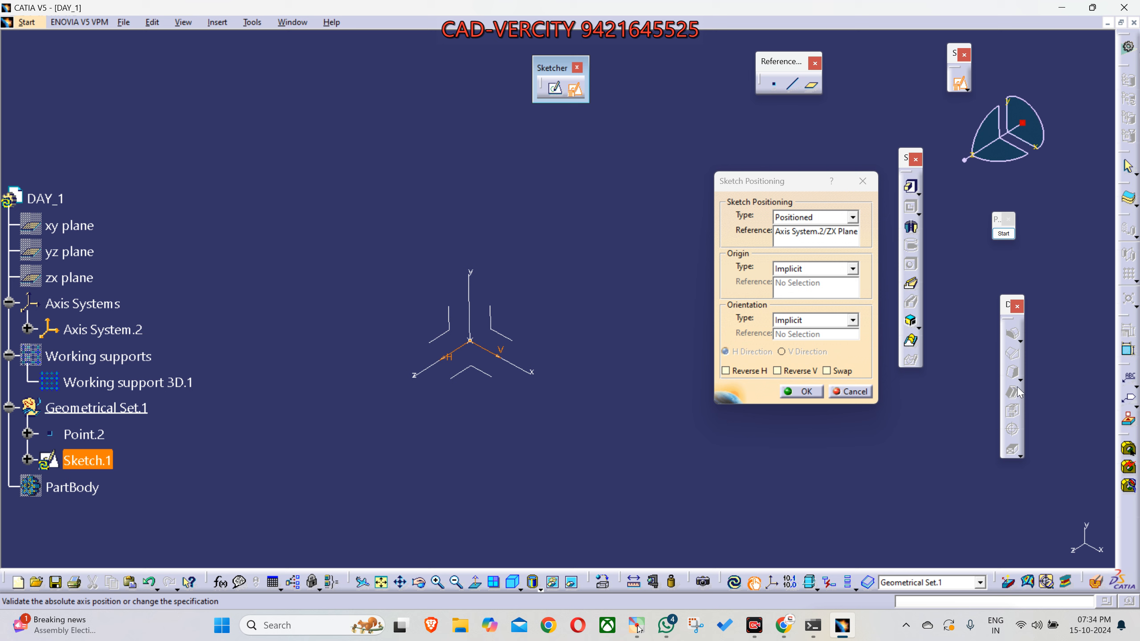
# - Restart screen annotation and draw a horizontal and a vertical arrow from one origin above the tree, first in blue, redrawn in yellow
pyautogui.click(1003, 234)
pyautogui.click(1009, 339)
pyautogui.moveTo(217, 197); pyautogui.dragTo(383, 196)
pyautogui.moveTo(217, 196); pyautogui.dragTo(215, 50)
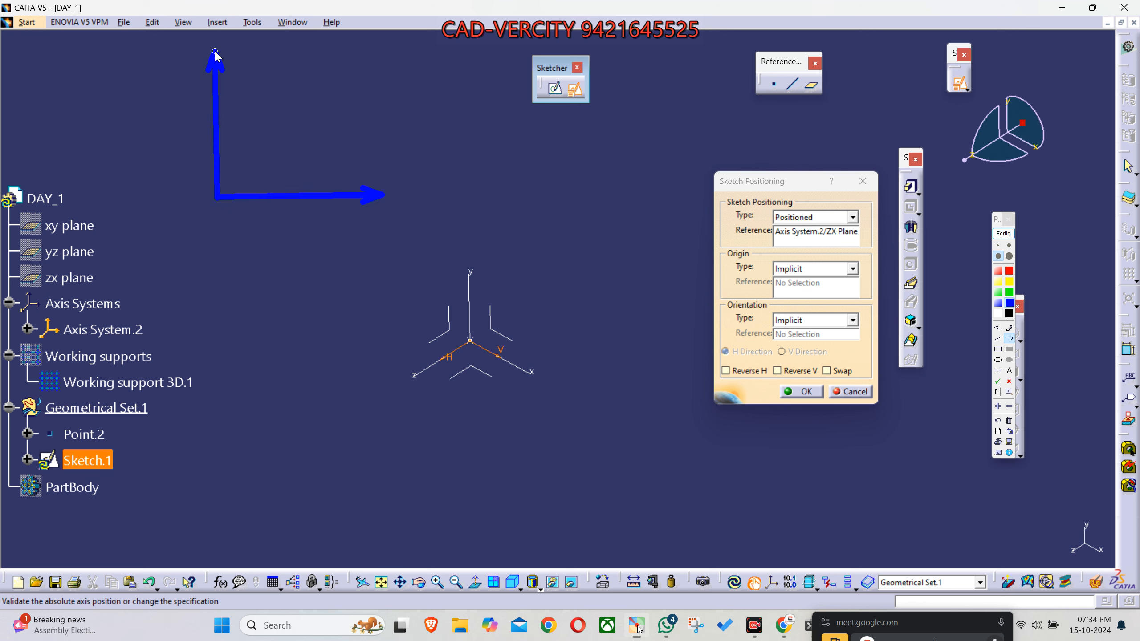
pyautogui.click(1007, 283)
pyautogui.moveTo(218, 196); pyautogui.dragTo(383, 195)
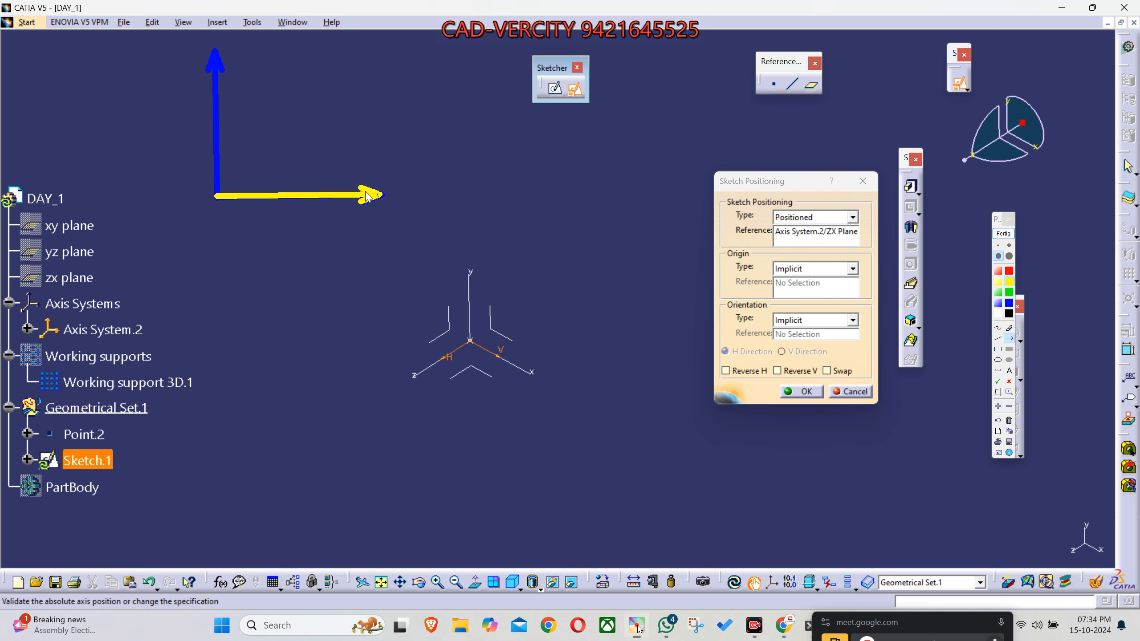
pyautogui.moveTo(218, 199); pyautogui.dragTo(215, 50)
# - Label the horizontal yellow arrow H and the vertical one V
pyautogui.click(1009, 371)
pyautogui.click(373, 185)
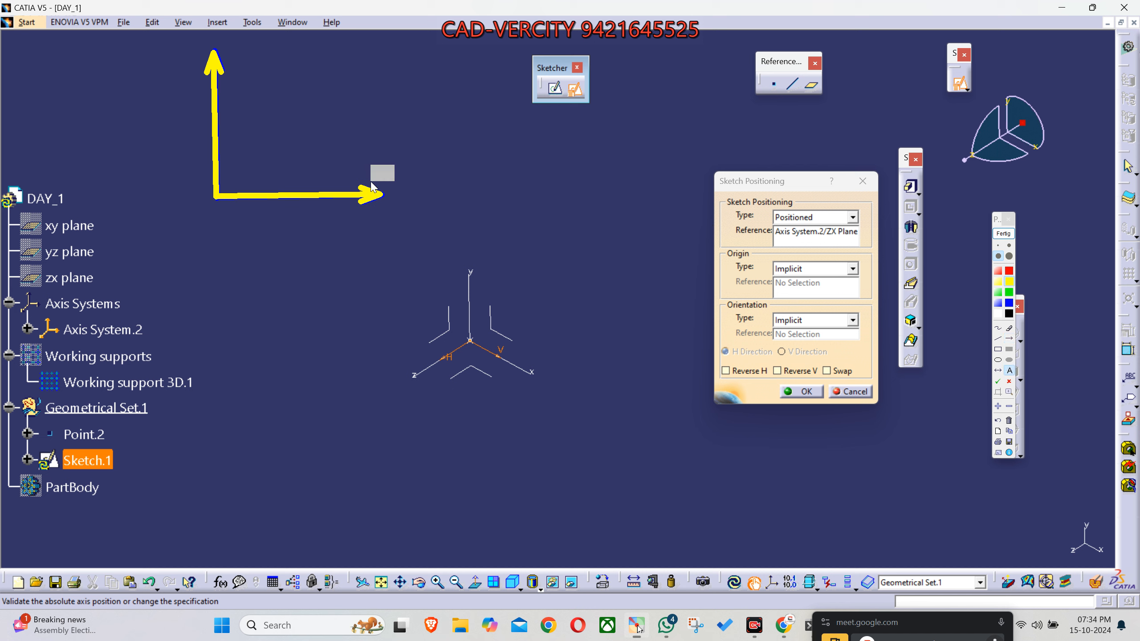
pyautogui.write('H')
pyautogui.click(228, 63)
pyautogui.write('V')
# - Outline a yellow annotation parallelogram below the axis system for the ZX plane and add a downward arrow above the axis system
pyautogui.click(998, 341)
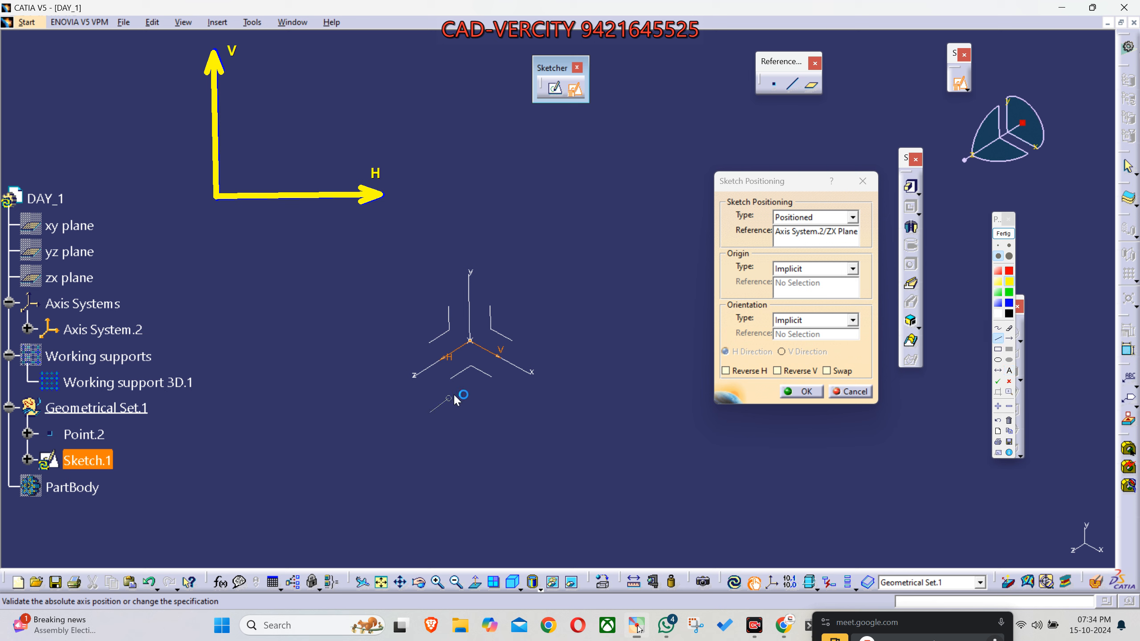
pyautogui.moveTo(480, 376); pyautogui.dragTo(428, 413)
pyautogui.moveTo(534, 404); pyautogui.dragTo(534, 407)
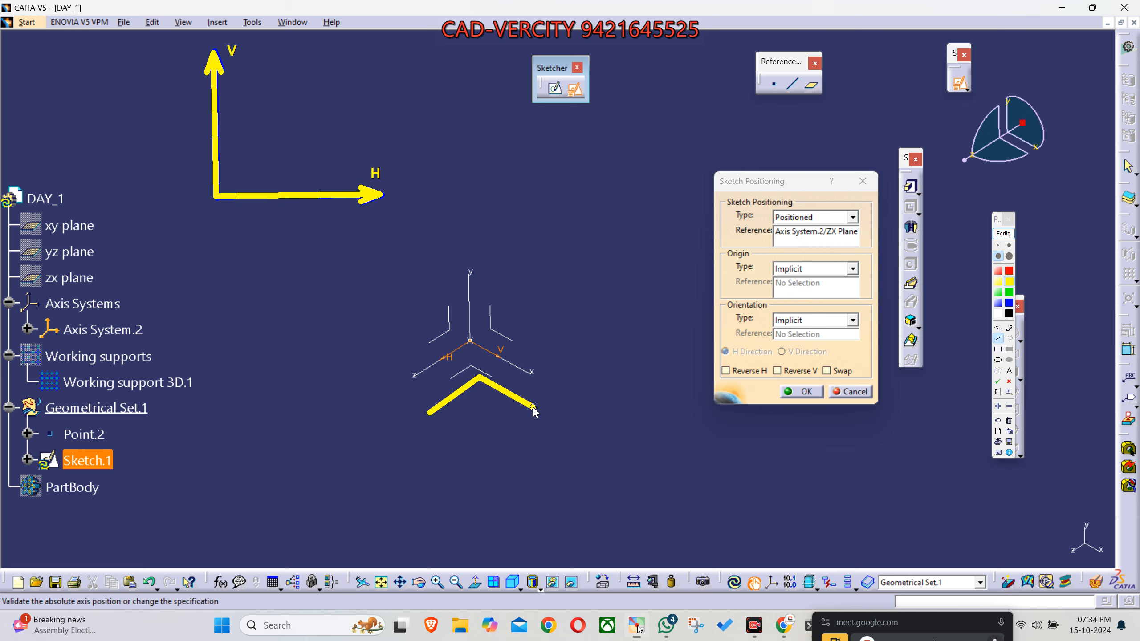
pyautogui.click(476, 450)
pyautogui.click(421, 422)
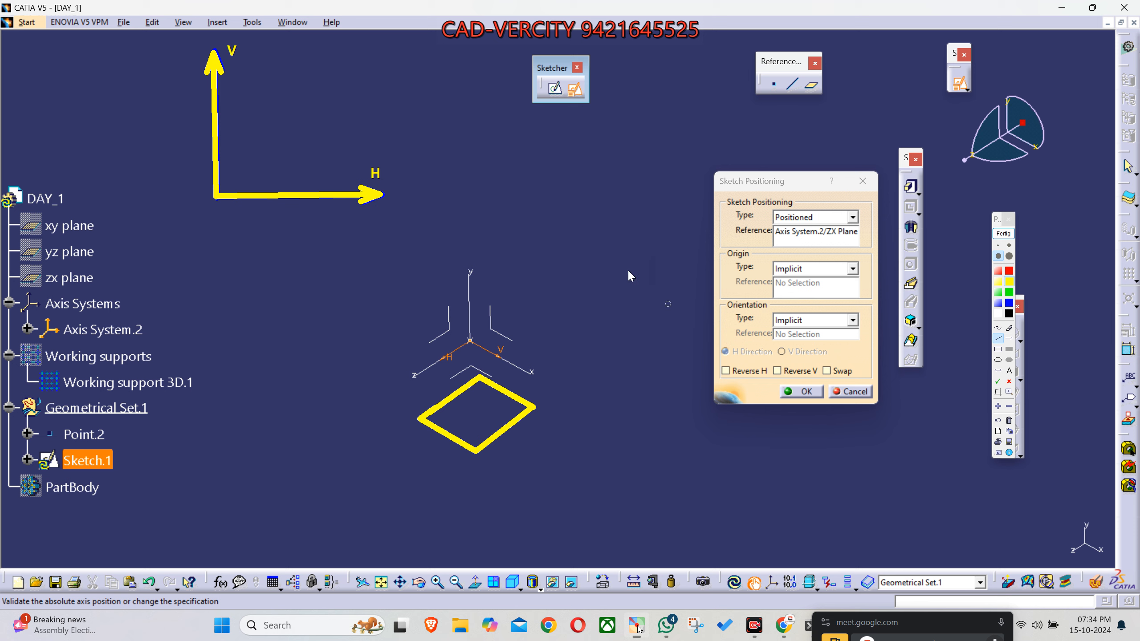
pyautogui.click(1009, 337)
pyautogui.moveTo(484, 125); pyautogui.dragTo(486, 174)
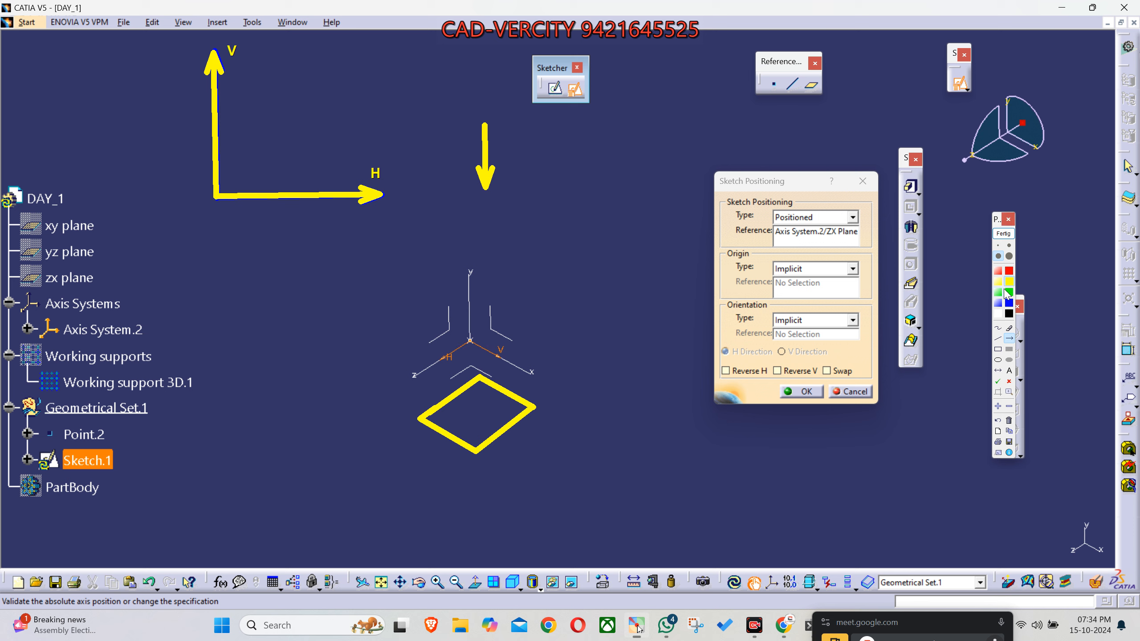
# - Draw two green arrows diverging from one point beside the axis system and label them H and V
pyautogui.moveTo(633, 350); pyautogui.dragTo(670, 325)
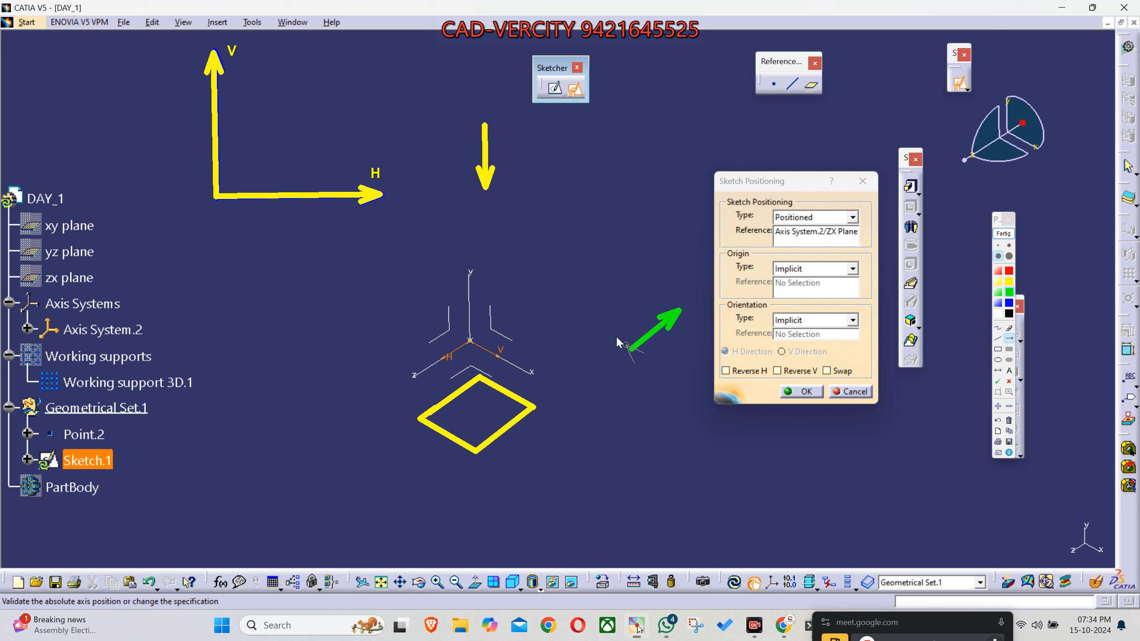
pyautogui.moveTo(583, 323); pyautogui.dragTo(577, 315)
pyautogui.click(1009, 370)
pyautogui.click(600, 282)
pyautogui.click(669, 309)
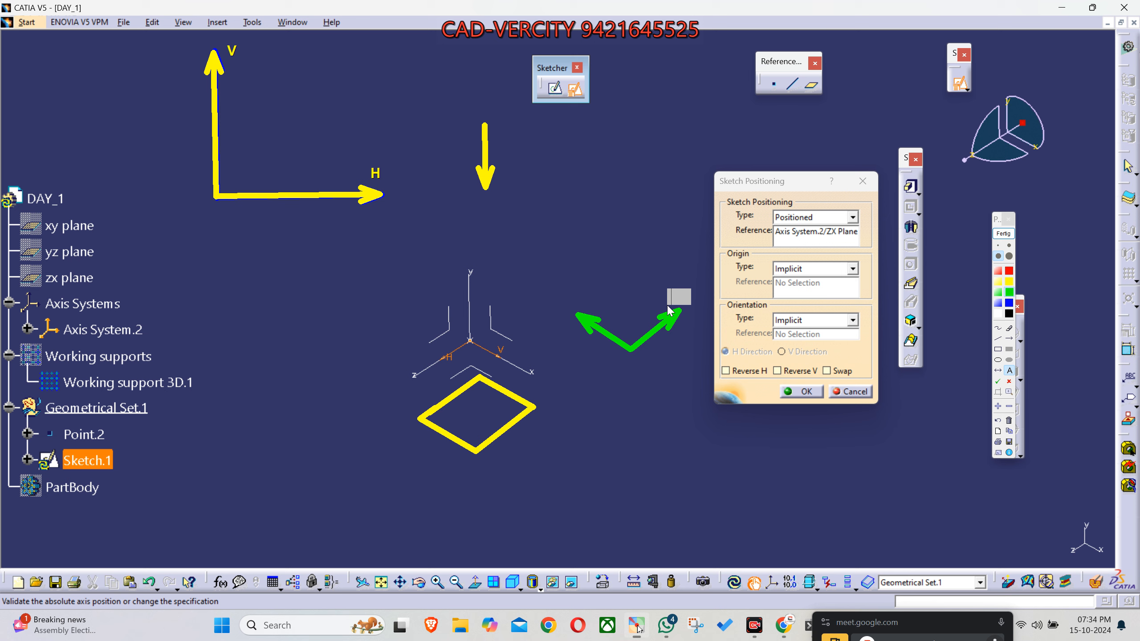
pyautogui.write('H')
pyautogui.click(575, 309)
pyautogui.write('V')
# - Draw a thin yellow annotation arrow from the axis origin, opposite to the sketch's H direction
pyautogui.click(1009, 245)
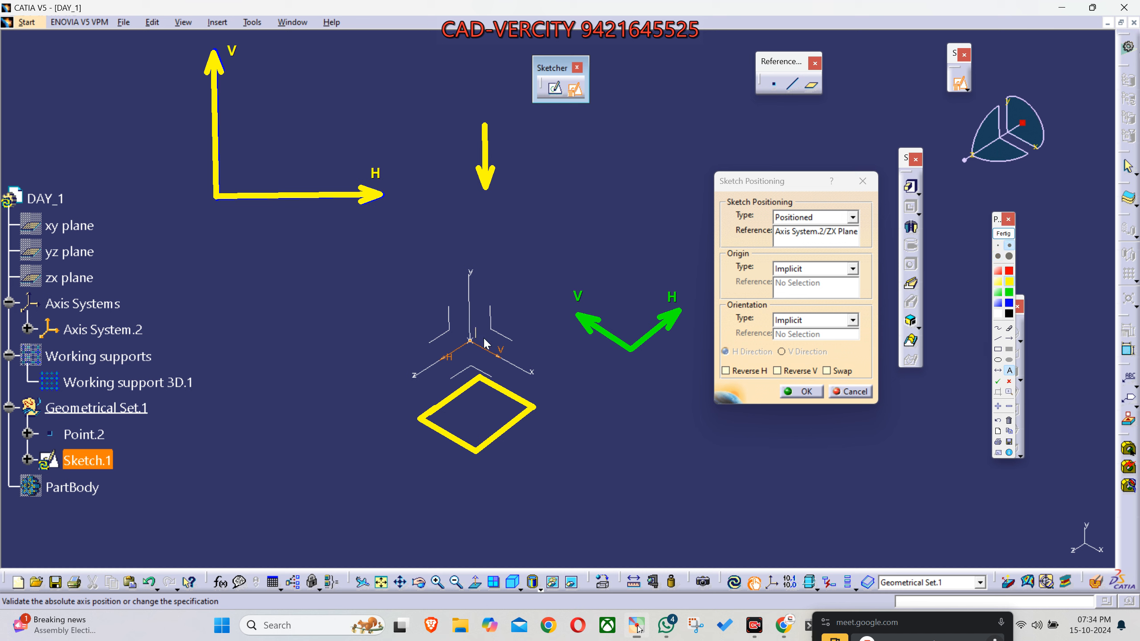
pyautogui.click(1010, 338)
pyautogui.moveTo(470, 341); pyautogui.dragTo(519, 309)
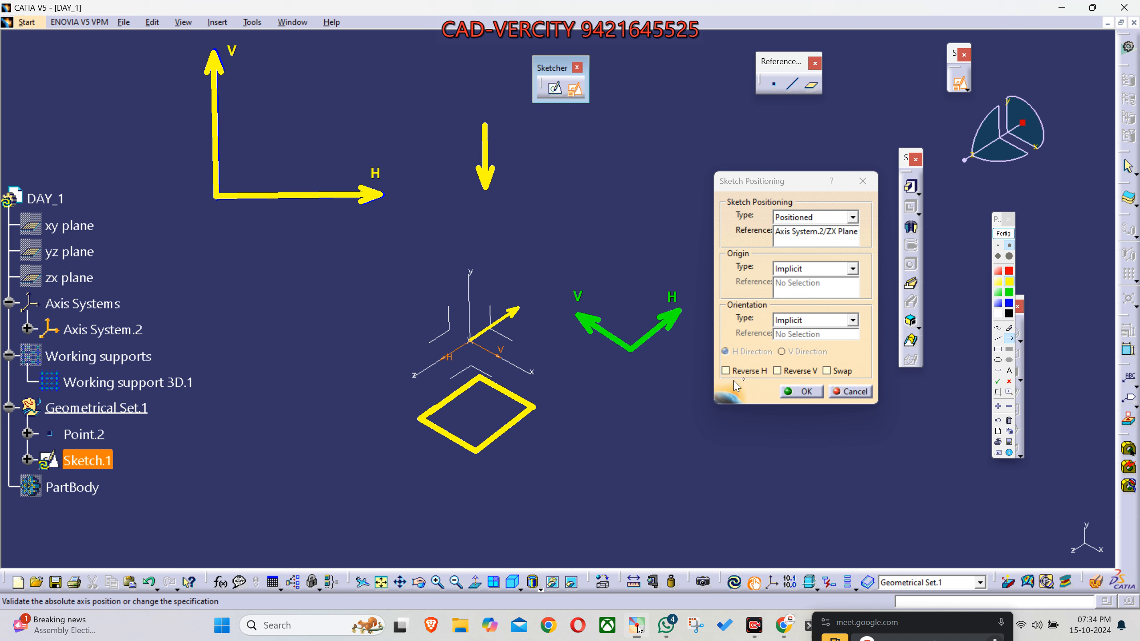
# - Frame the Reverse H, Reverse V and Swap options with black annotation rectangles
pyautogui.moveTo(722, 379); pyautogui.dragTo(823, 379)
pyautogui.click(1009, 314)
pyautogui.click(997, 349)
pyautogui.moveTo(715, 361); pyautogui.dragTo(821, 379)
pyautogui.moveTo(821, 360); pyautogui.dragTo(858, 382)
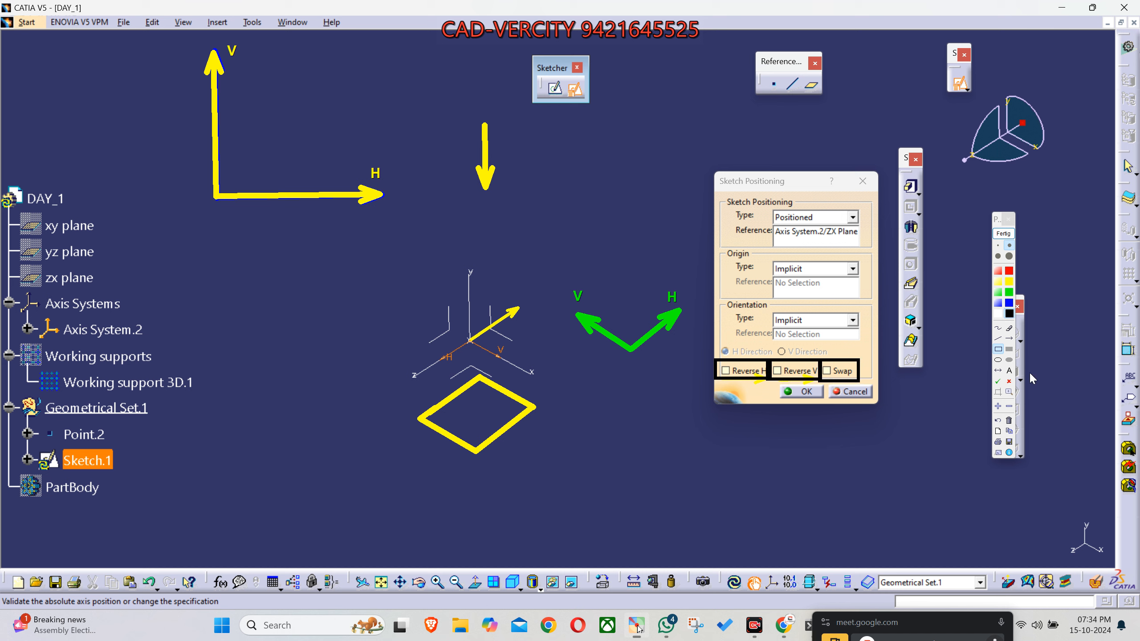
# - Draw a thin annotation arrow from the axis origin opposite to the sketch's V direction, first in black, redrawn in yellow
pyautogui.click(1011, 336)
pyautogui.click(1010, 339)
pyautogui.click(408, 305)
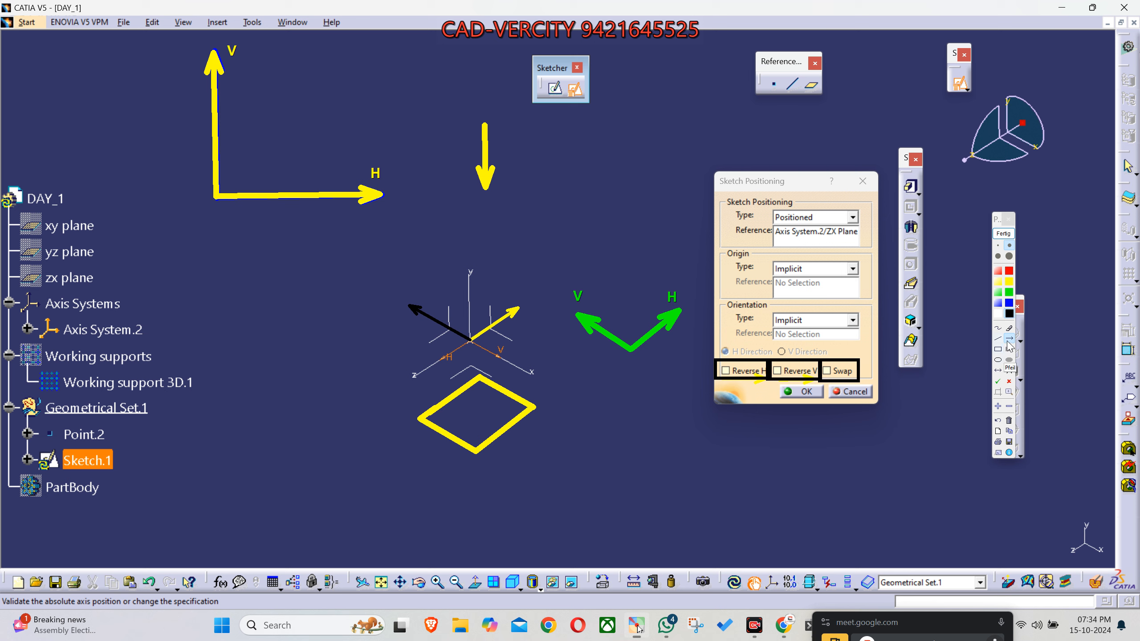
pyautogui.click(1009, 282)
pyautogui.moveTo(470, 340); pyautogui.dragTo(409, 306)
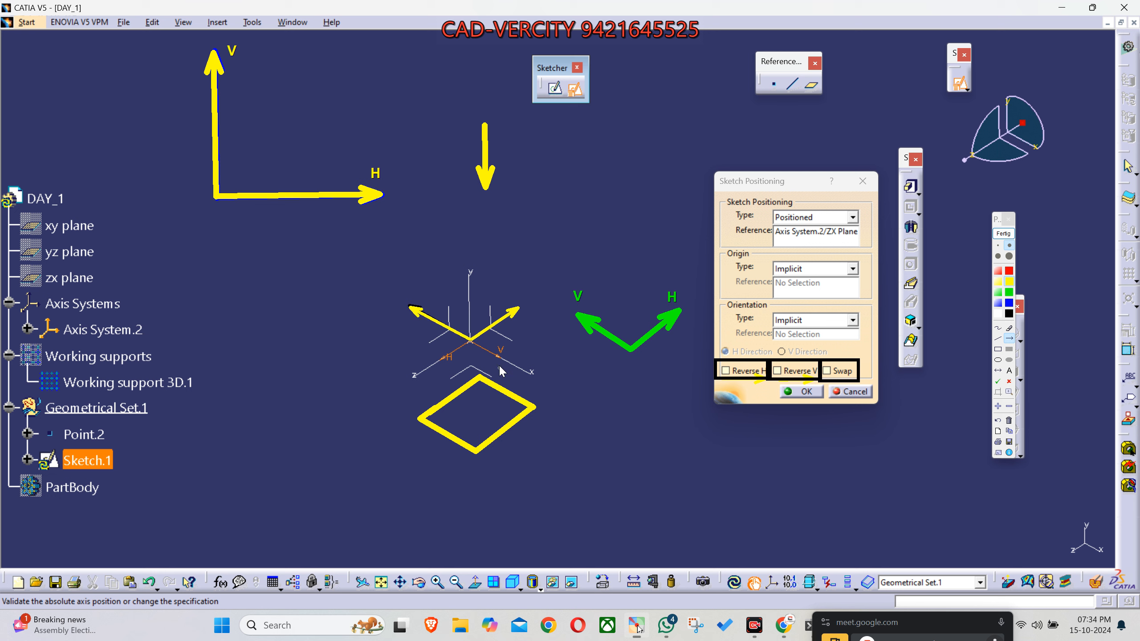
# - Label the two thin yellow arrows at the axis origin V and H to match the green arrow pair
pyautogui.click(1009, 370)
pyautogui.click(999, 256)
pyautogui.click(412, 305)
pyautogui.write('B')
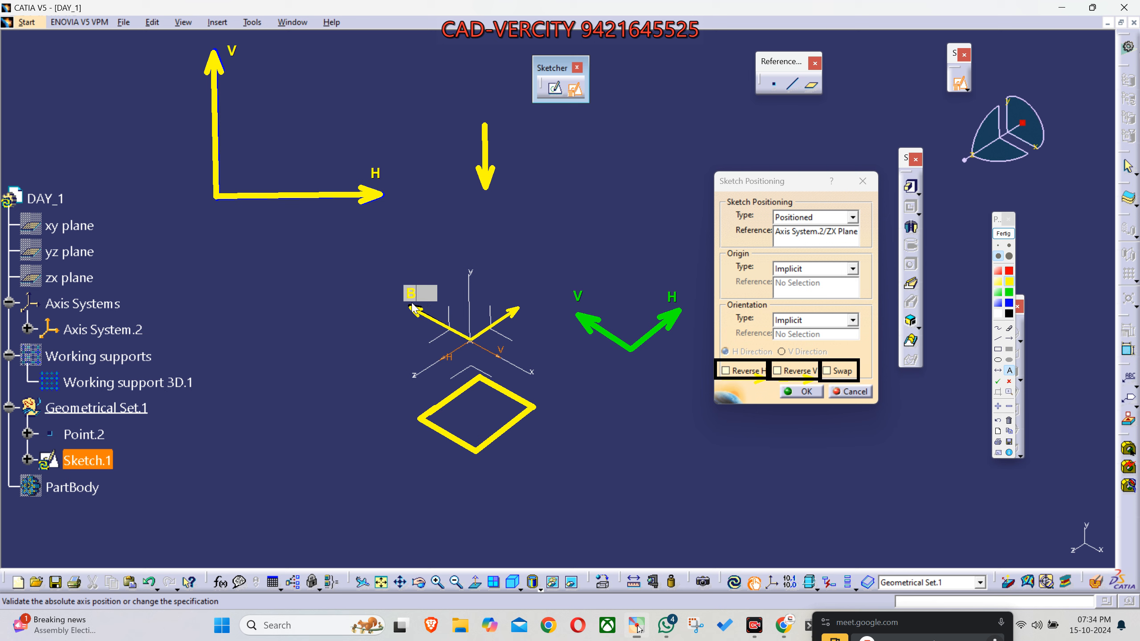
pyautogui.press('BackSpace')
pyautogui.write('V')
pyautogui.click(510, 307)
pyautogui.write('H')
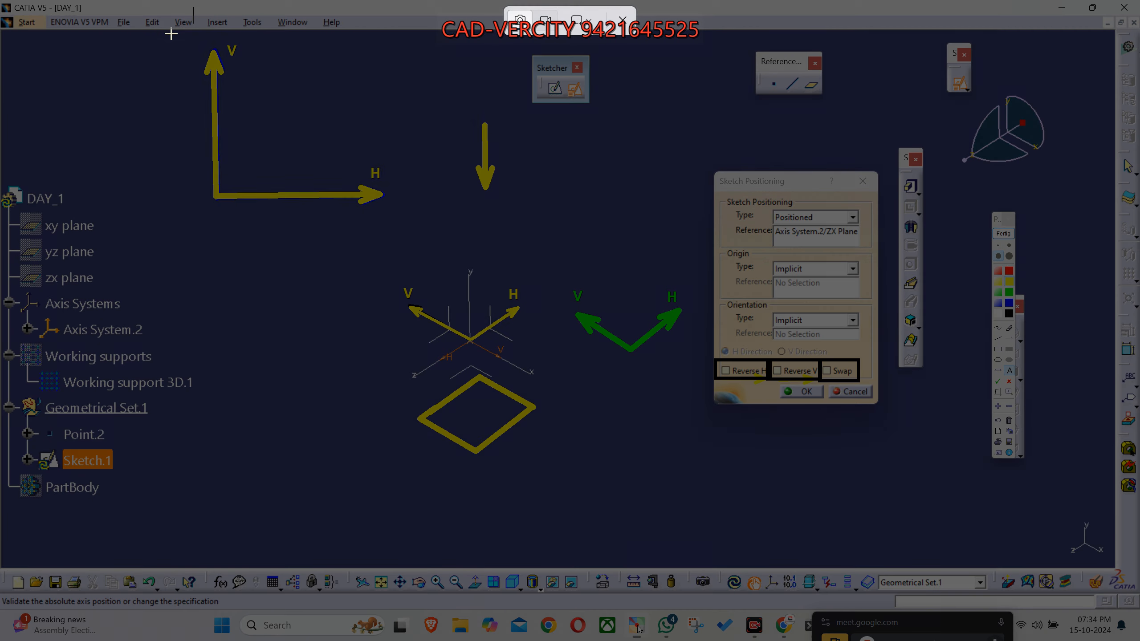
# - Capture the annotated H and V explanation, post it to the 7 Days of CAD-VERCITY WhatsApp group, and return to CATIA
pyautogui.moveTo(171, 31)
pyautogui.mouseDown()
pyautogui.moveTo(661, 426)
pyautogui.moveTo(722, 497)
pyautogui.moveTo(896, 514)
pyautogui.mouseUp()
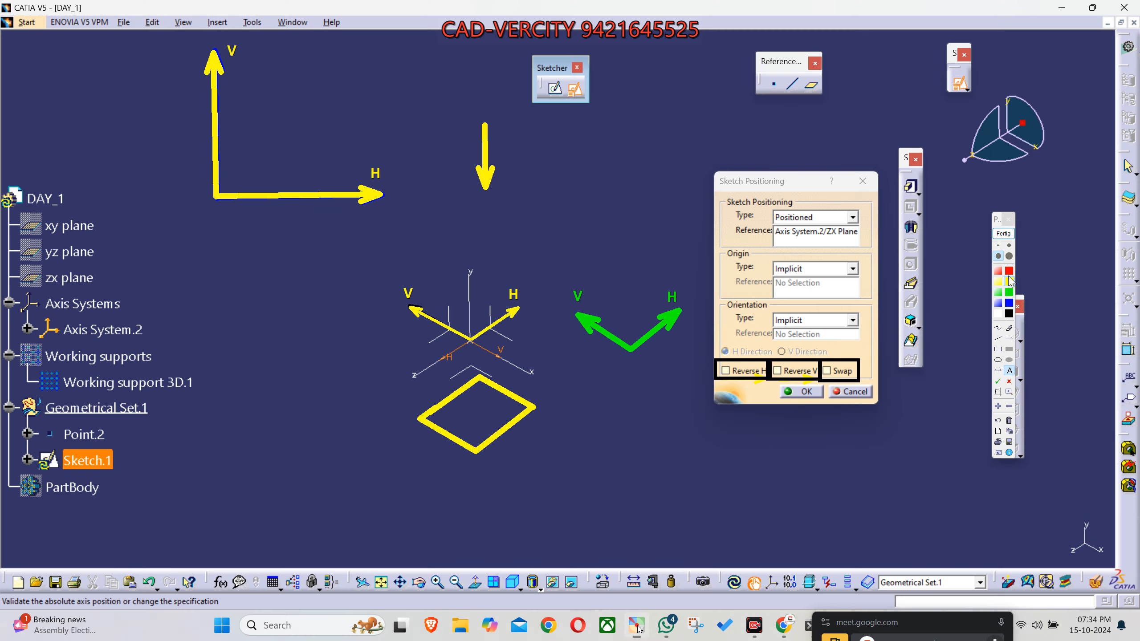
pyautogui.click(1004, 233)
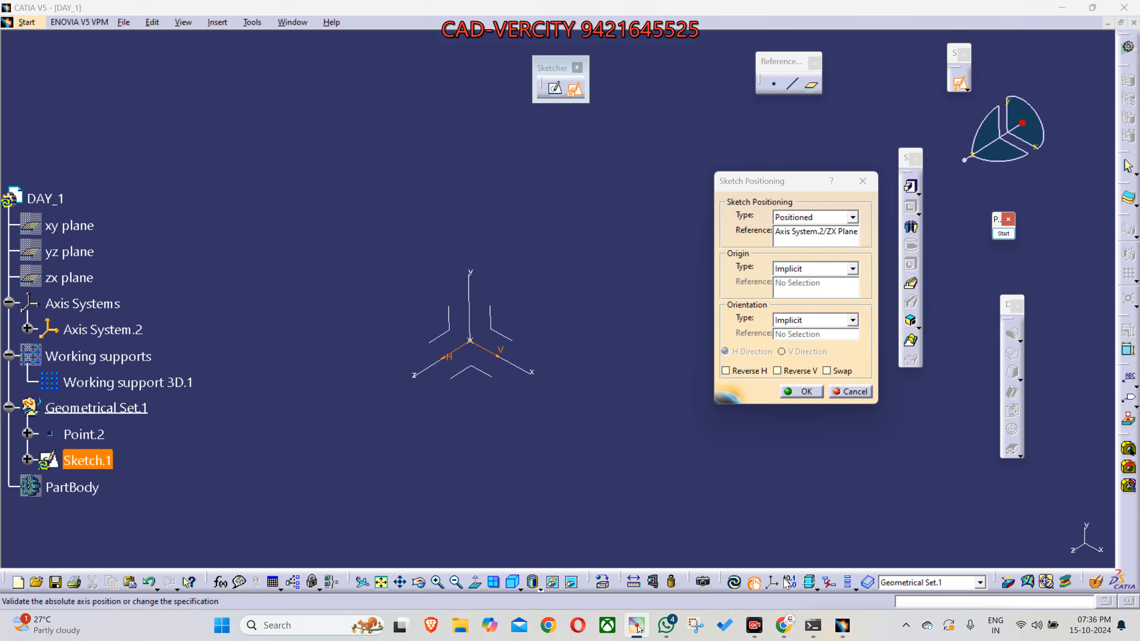
pyautogui.moveTo(784, 625)
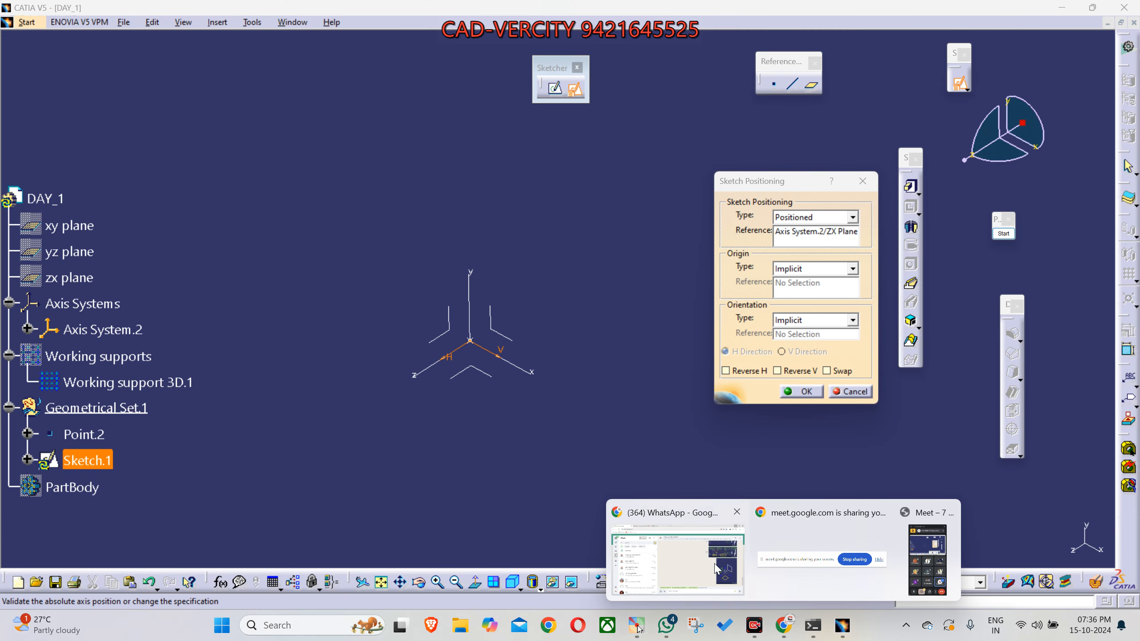
pyautogui.click(716, 570)
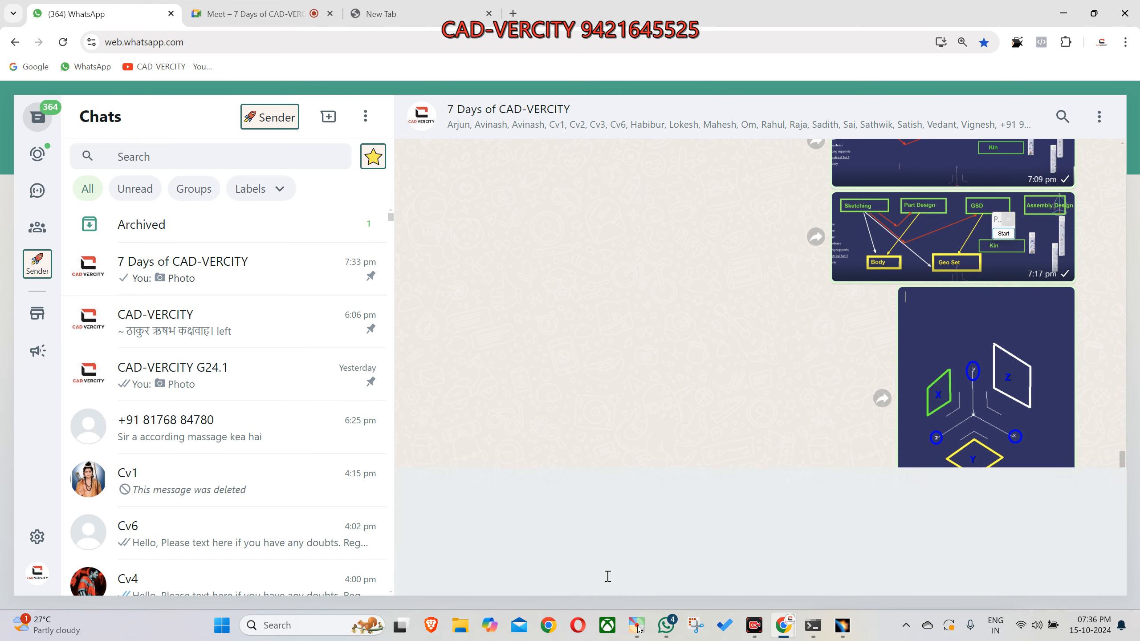
pyautogui.hotkey('ctrl', 'v')
pyautogui.press('Return')
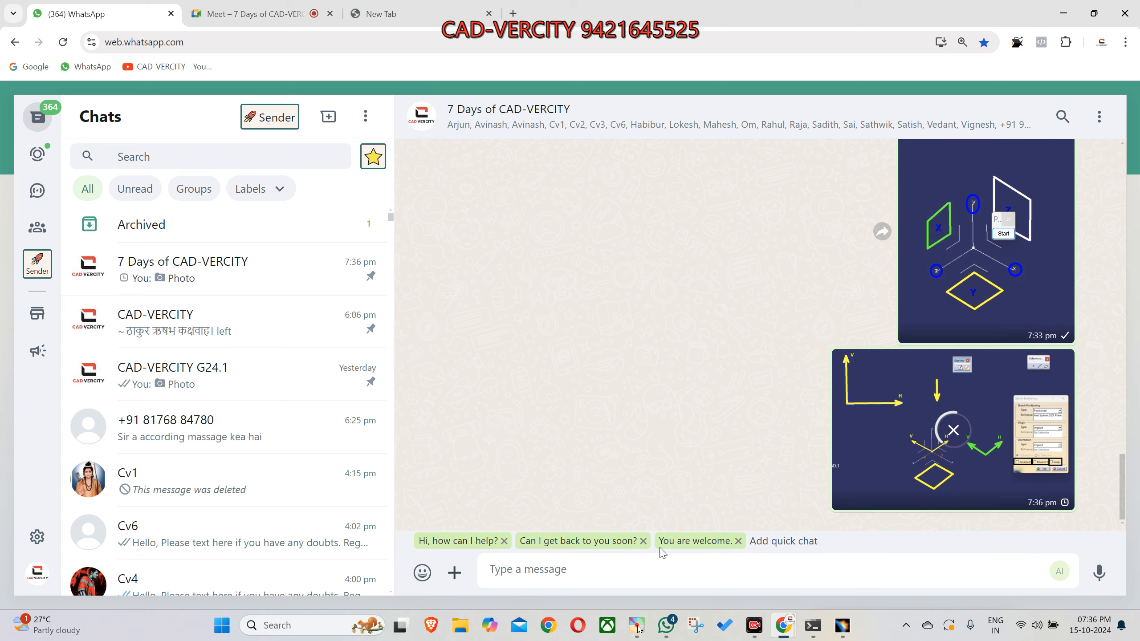
pyautogui.click(637, 626)
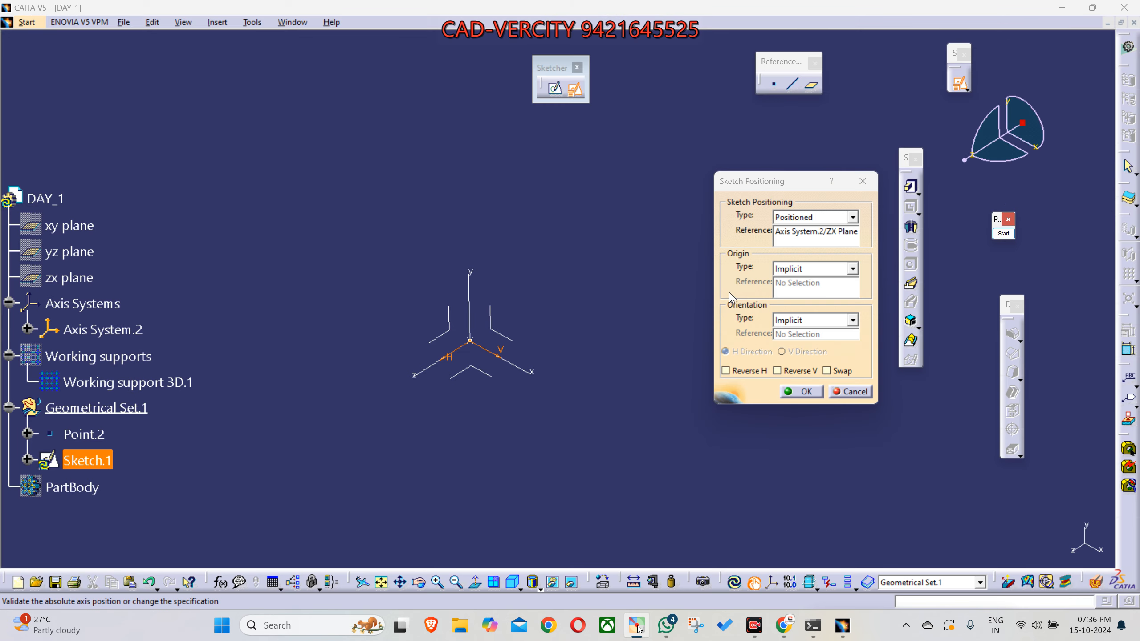
# - Reverse the sketch's H and V directions and rotate the view to check their orientation on the ZX plane
pyautogui.click(807, 232)
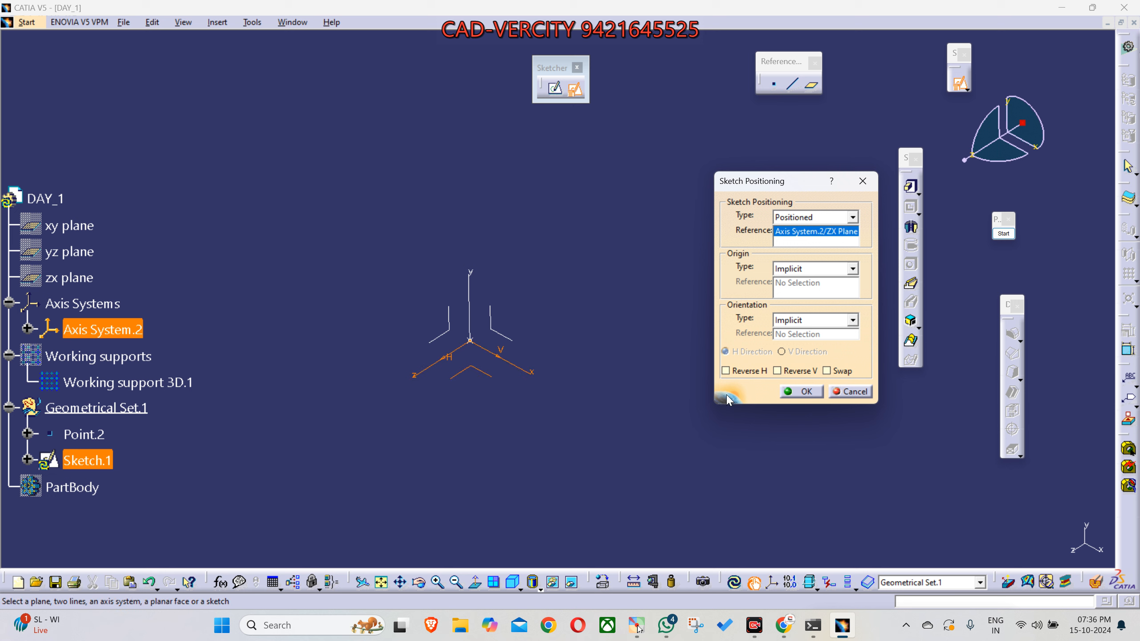
pyautogui.click(745, 371)
pyautogui.click(788, 371)
pyautogui.moveTo(605, 247)
pyautogui.mouseDown(button='middle')
pyautogui.moveTo(628, 325)
pyautogui.moveTo(683, 337)
pyautogui.moveTo(682, 407)
pyautogui.moveTo(636, 471)
pyautogui.moveTo(578, 486)
pyautogui.moveTo(523, 482)
pyautogui.moveTo(603, 349)
pyautogui.moveTo(605, 392)
pyautogui.moveTo(635, 246)
pyautogui.moveTo(491, 377)
pyautogui.moveTo(498, 353)
pyautogui.mouseUp(button='middle')
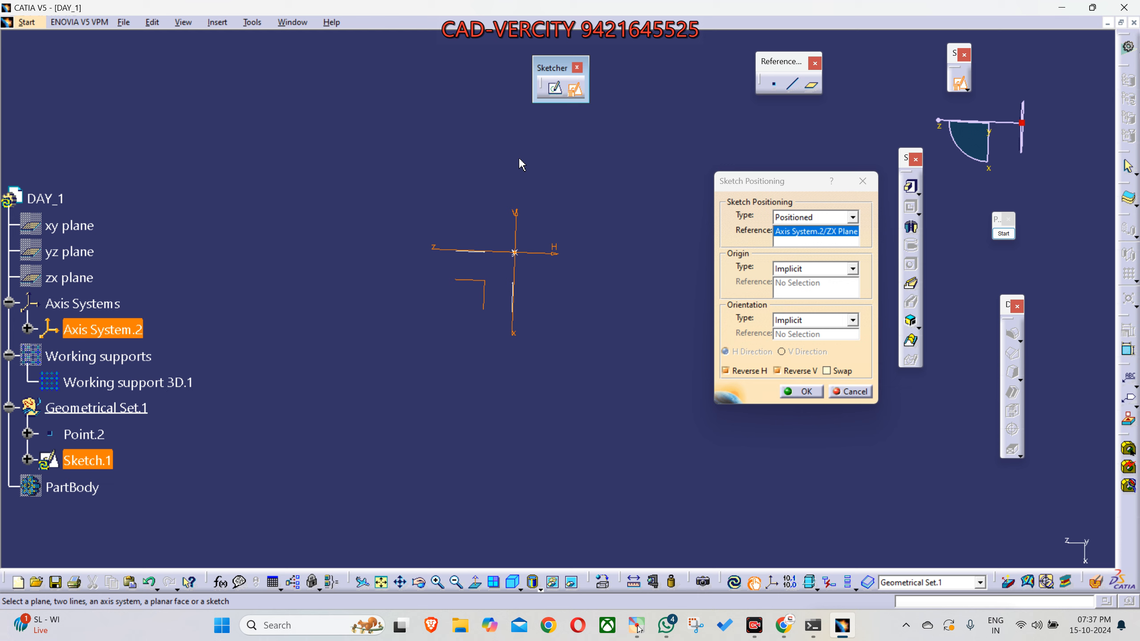
# - Box the ZX plane symbol with an annotation rectangle, close the annotation, and accept the sketch positioning to enter the sketch
pyautogui.click(1003, 233)
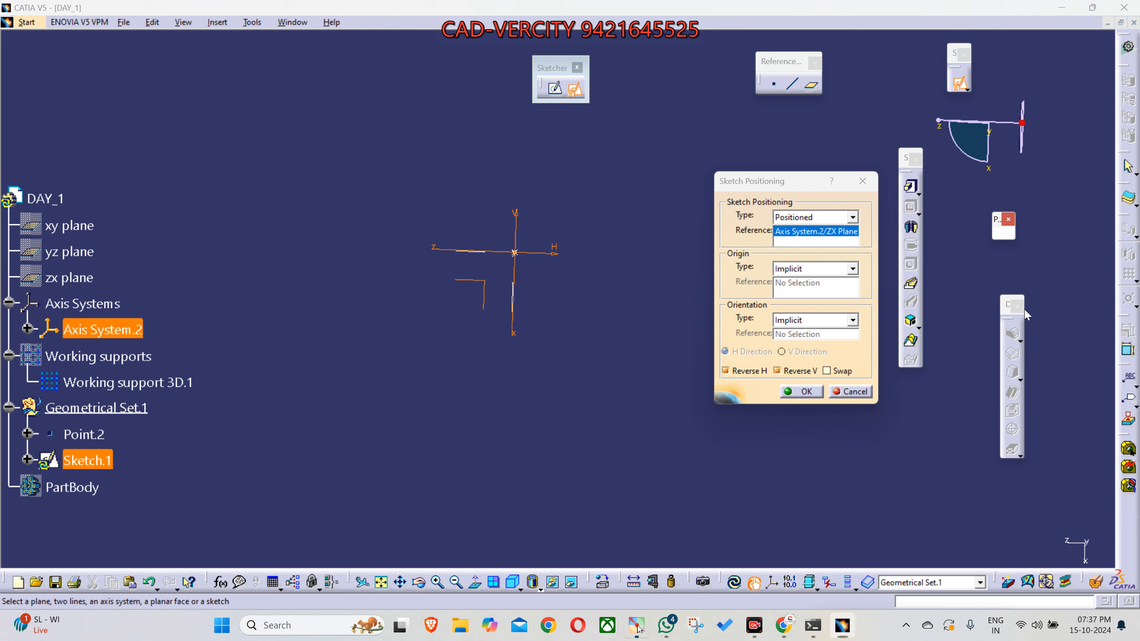
pyautogui.click(997, 349)
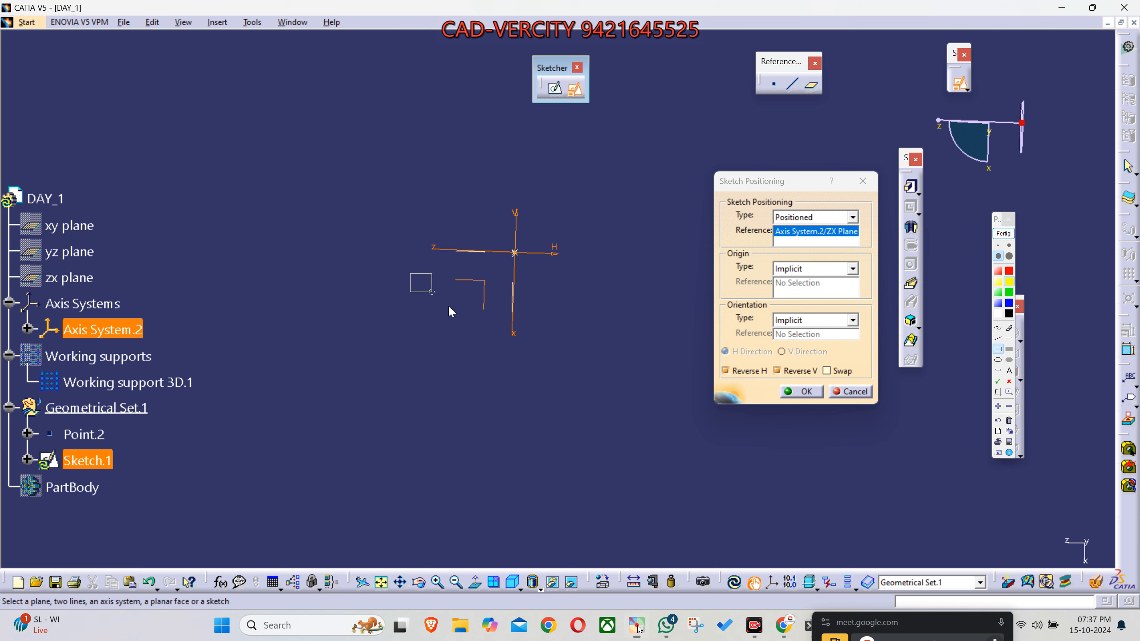
pyautogui.moveTo(409, 273); pyautogui.dragTo(496, 343)
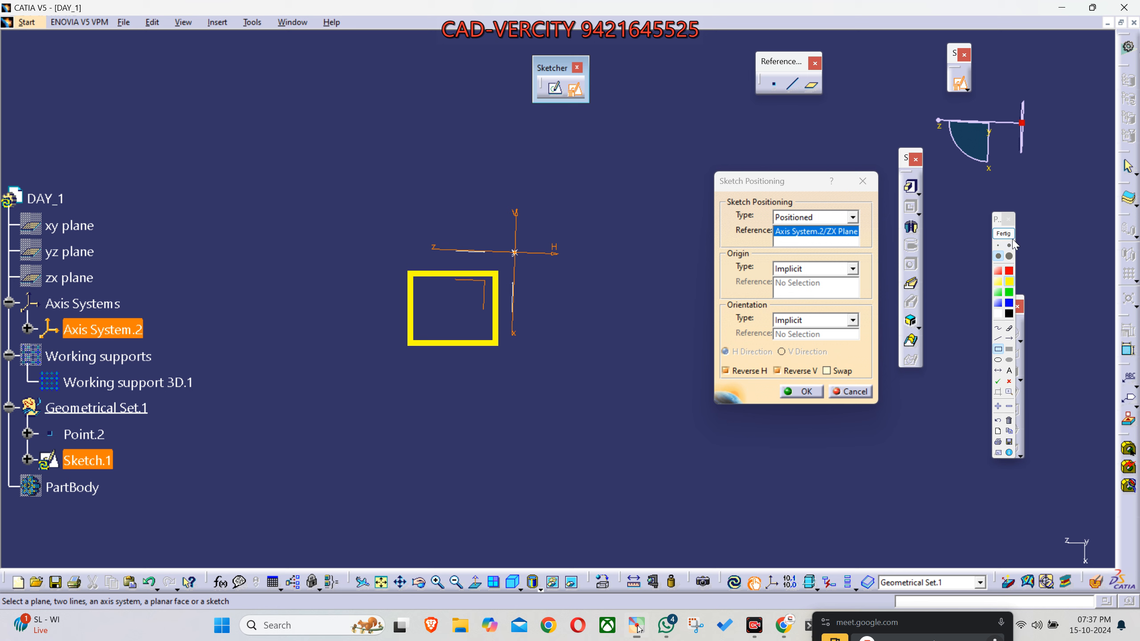
pyautogui.click(804, 391)
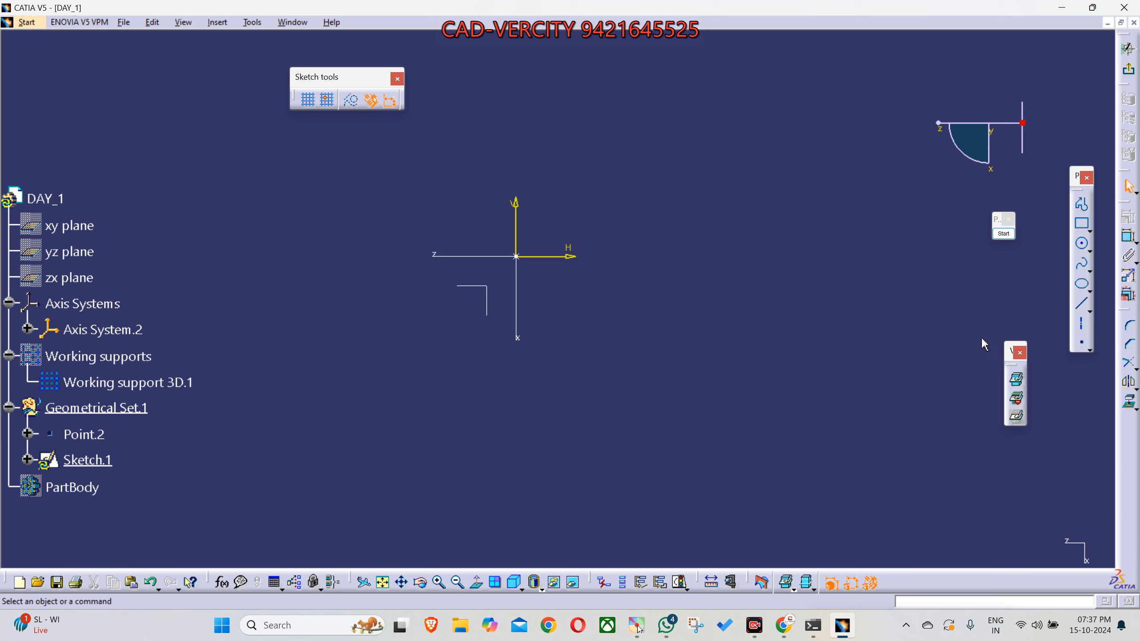
# - Lay the floating Profile toolbar out horizontally above the sketch area and move the small visualization toolbar closer to the geometry
pyautogui.moveTo(1006, 352); pyautogui.dragTo(896, 230)
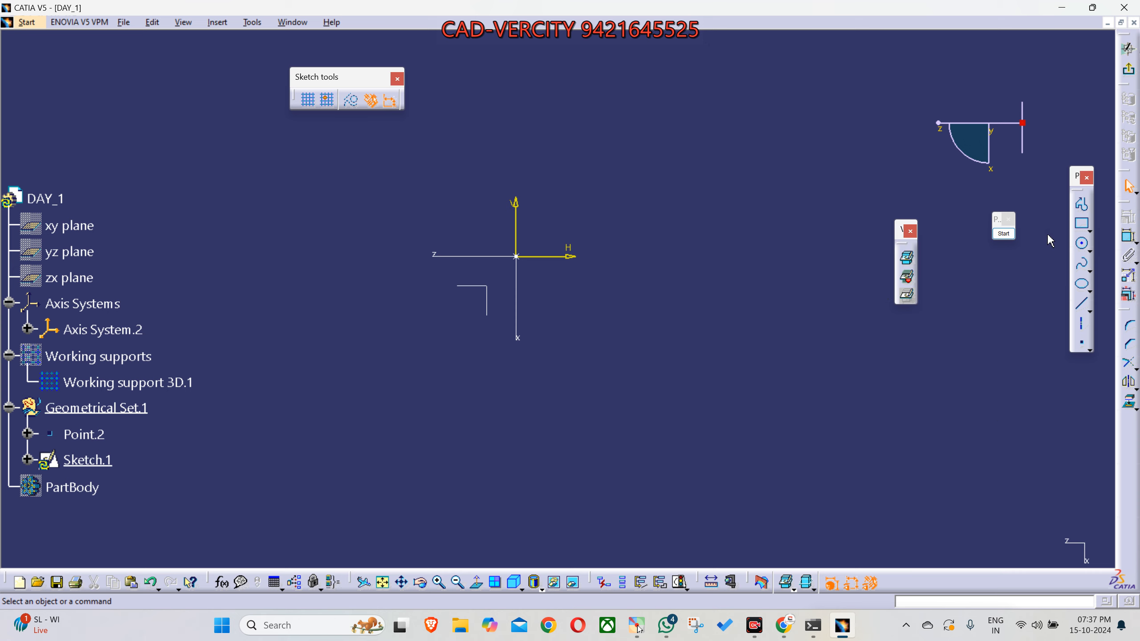
pyautogui.moveTo(1078, 177); pyautogui.dragTo(727, 105)
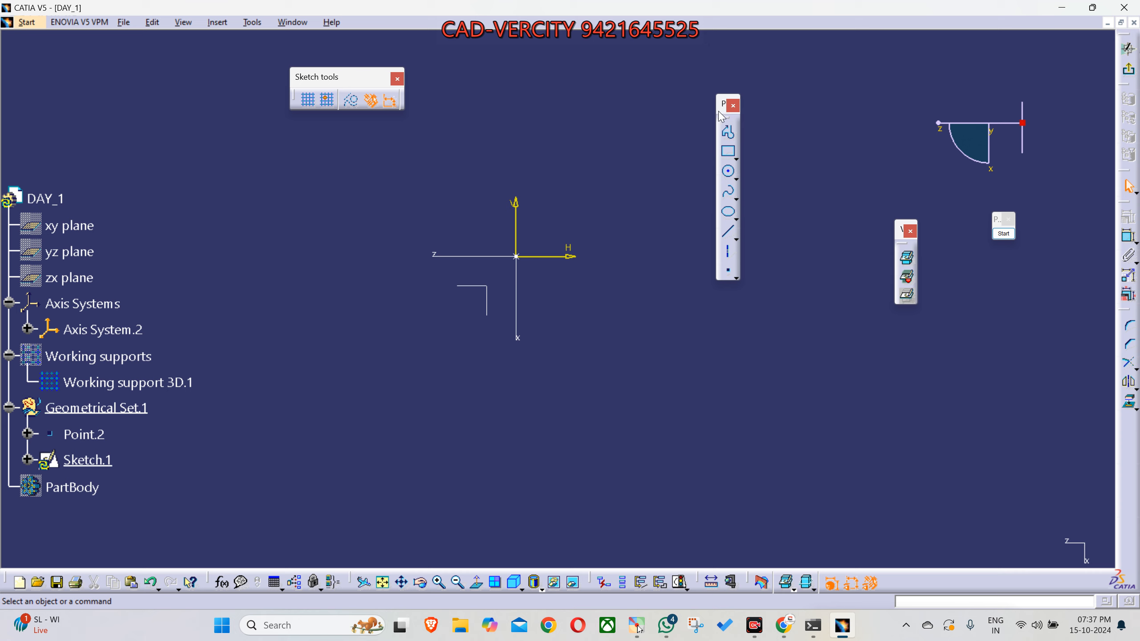
pyautogui.moveTo(723, 108); pyautogui.dragTo(702, 91)
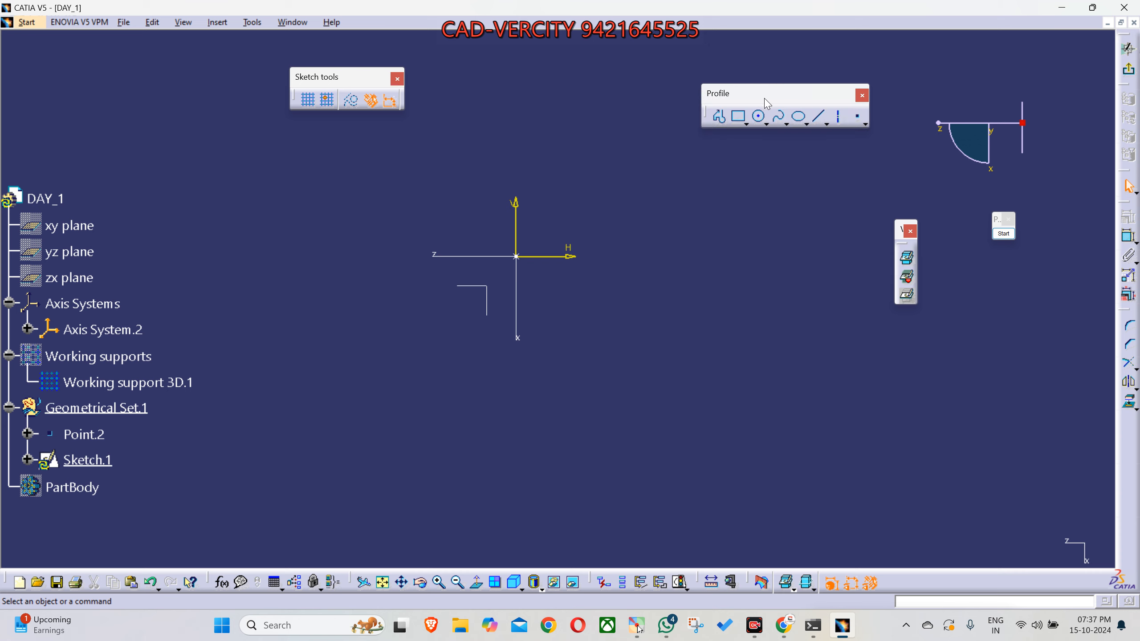
# - Draw a two-point rectangle in the negative H, negative V quadrant, keeping the Sketch tools and Profile toolbars clear of each other
pyautogui.moveTo(695, 278); pyautogui.dragTo(707, 334, button='middle')
pyautogui.moveTo(583, 337); pyautogui.dragTo(573, 337, button='middle')
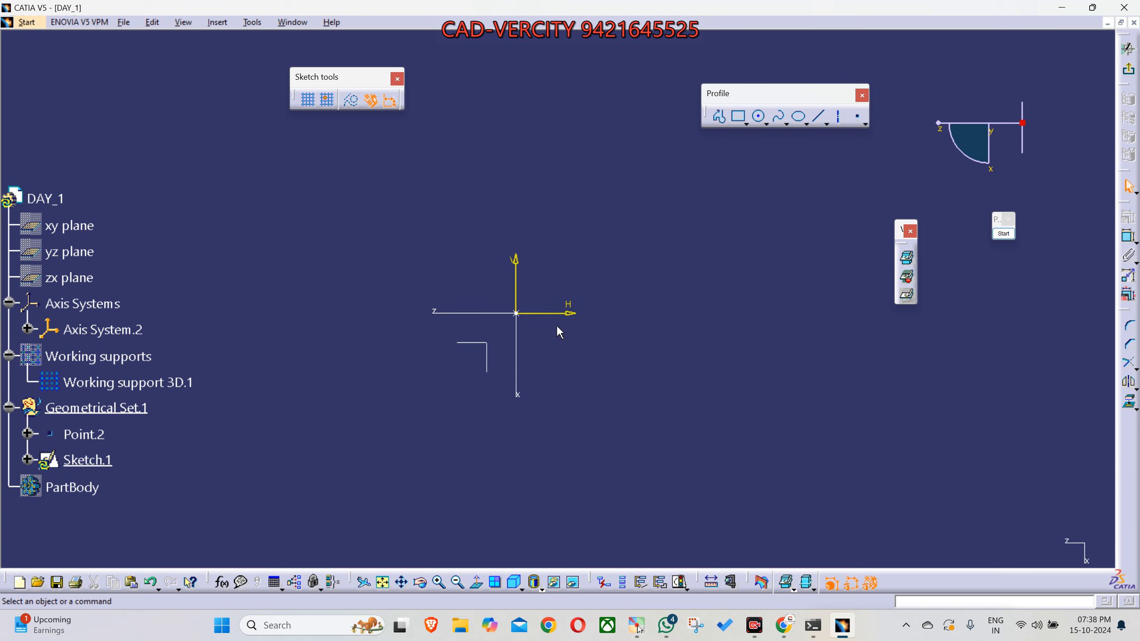
pyautogui.click(758, 117)
pyautogui.click(738, 118)
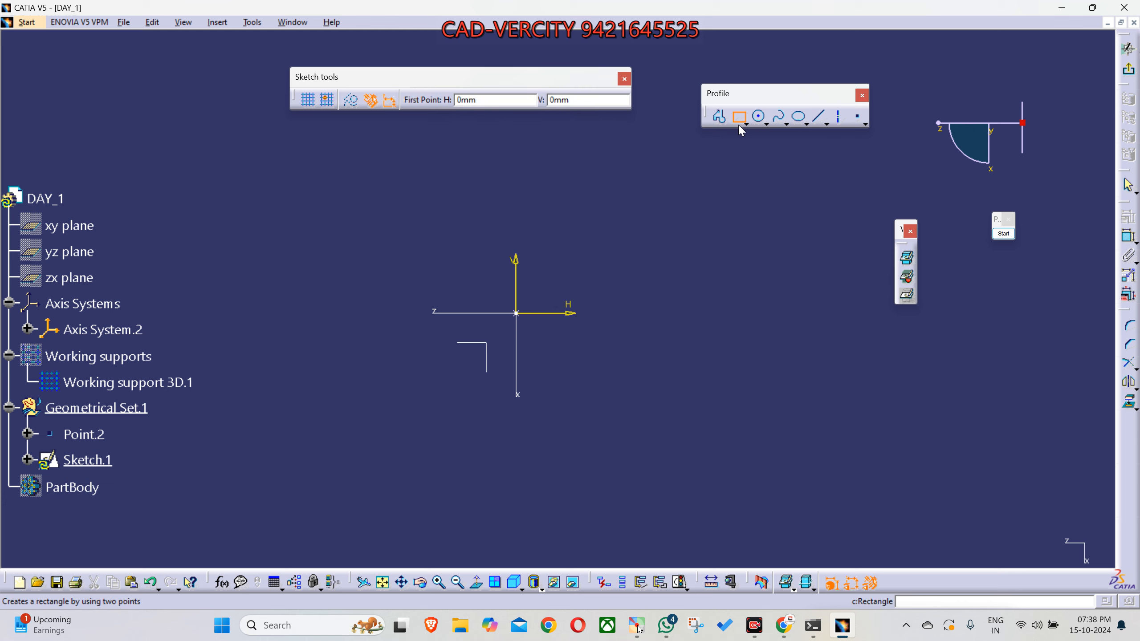
pyautogui.moveTo(559, 77); pyautogui.dragTo(285, 64)
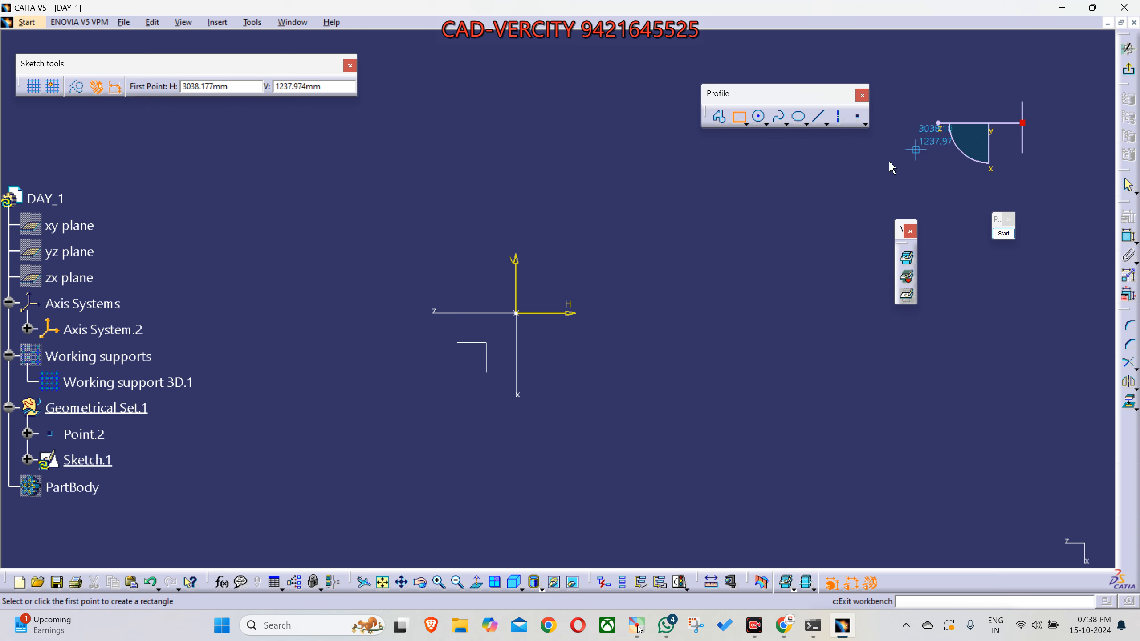
pyautogui.moveTo(759, 92); pyautogui.dragTo(616, 78)
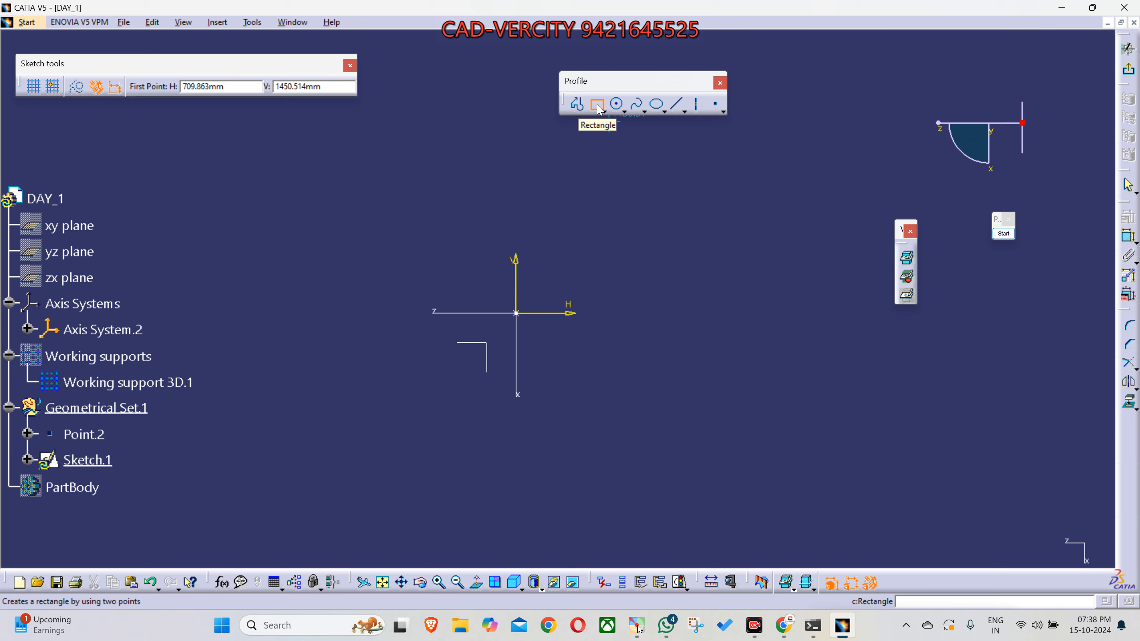
pyautogui.click(364, 359)
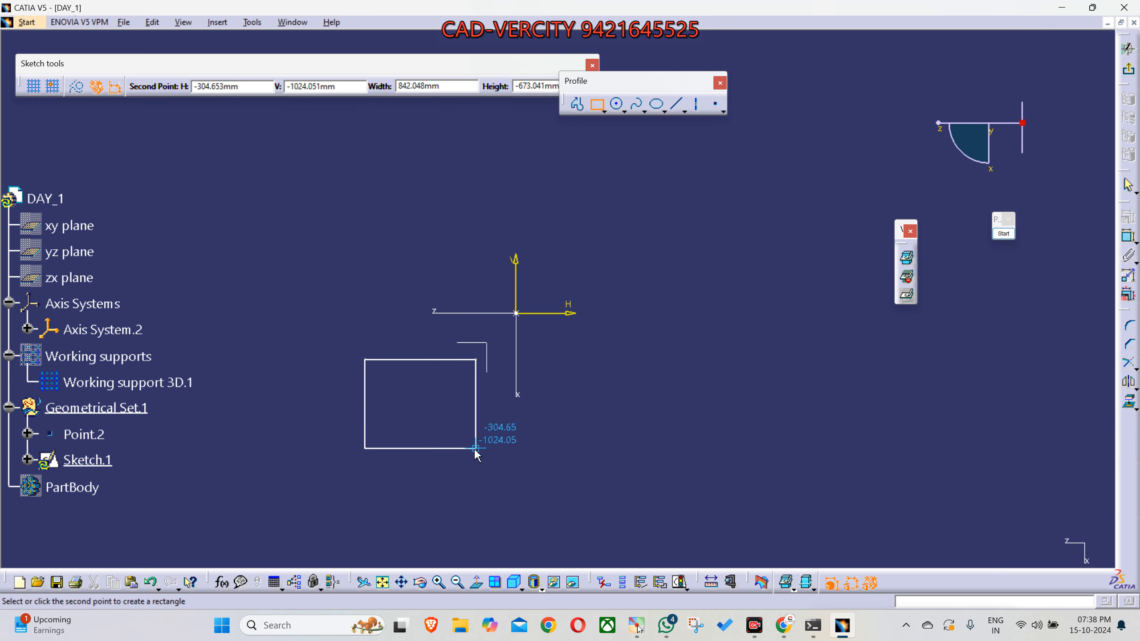
pyautogui.click(480, 437)
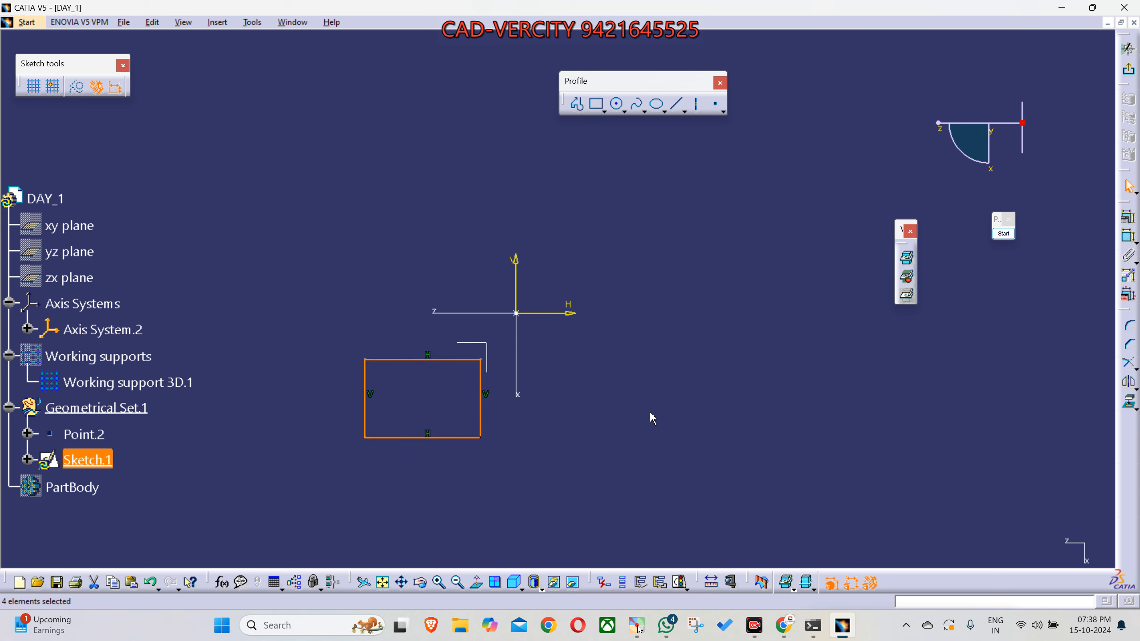
pyautogui.click(602, 375)
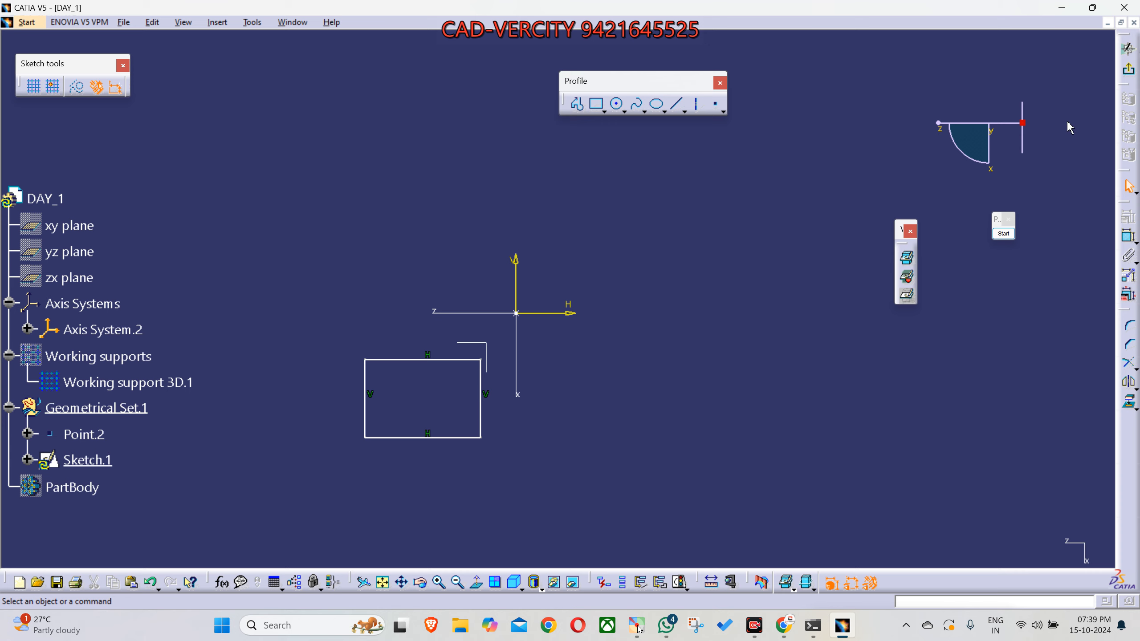
# - Exit the sketch and show the model in the standard isometric view with nothing selected
pyautogui.click(1129, 73)
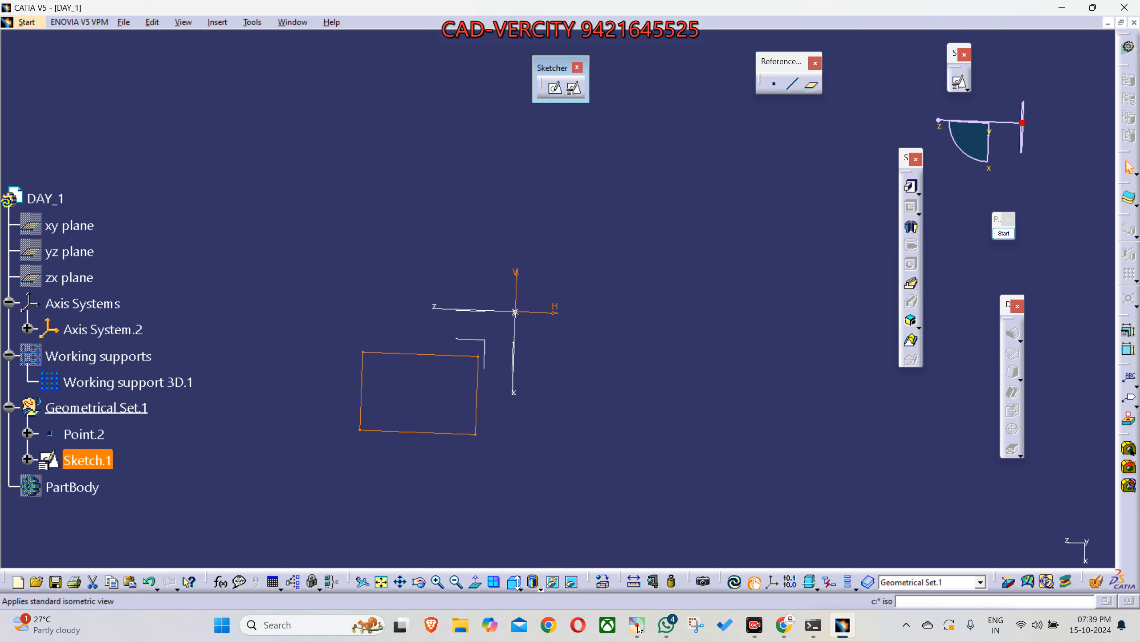
pyautogui.click(515, 583)
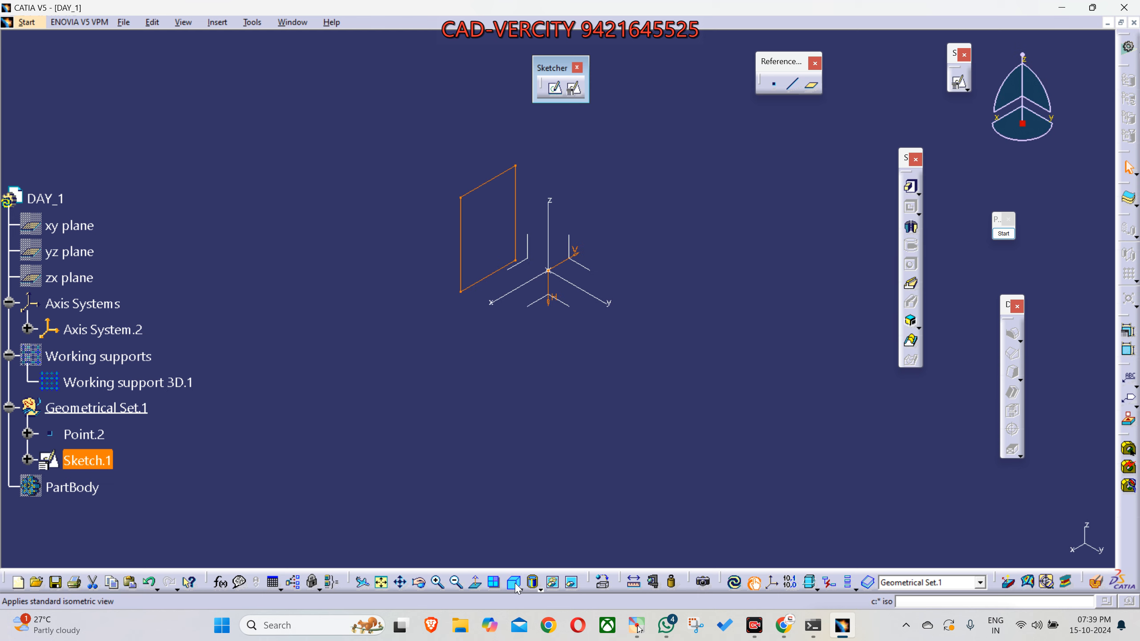
pyautogui.click(570, 460)
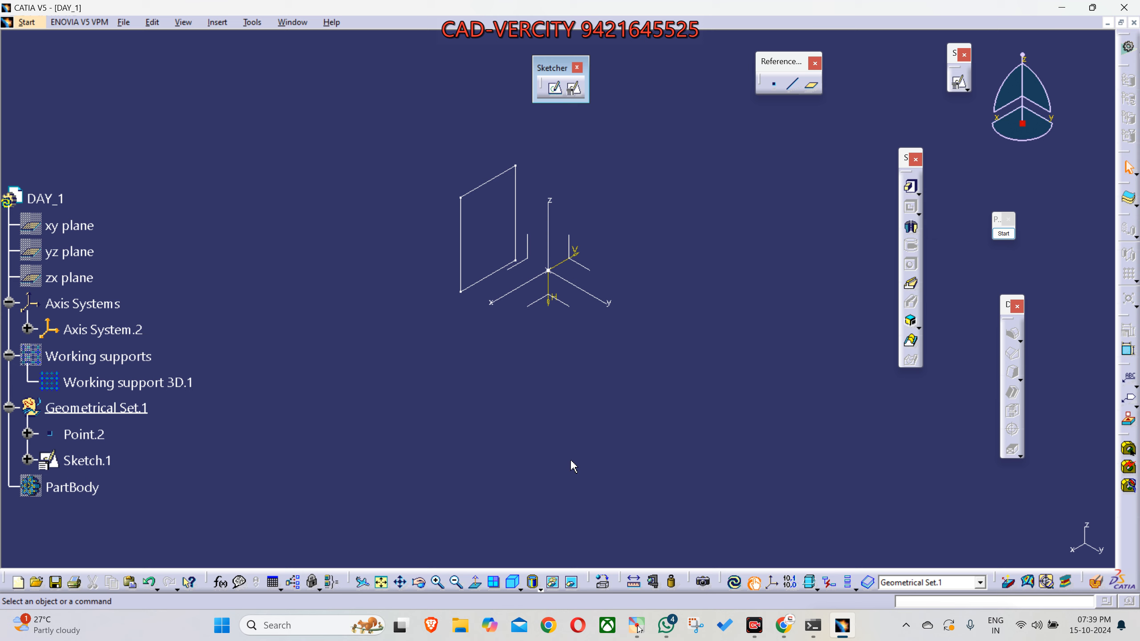
pyautogui.click(514, 217)
pyautogui.press('Delete')
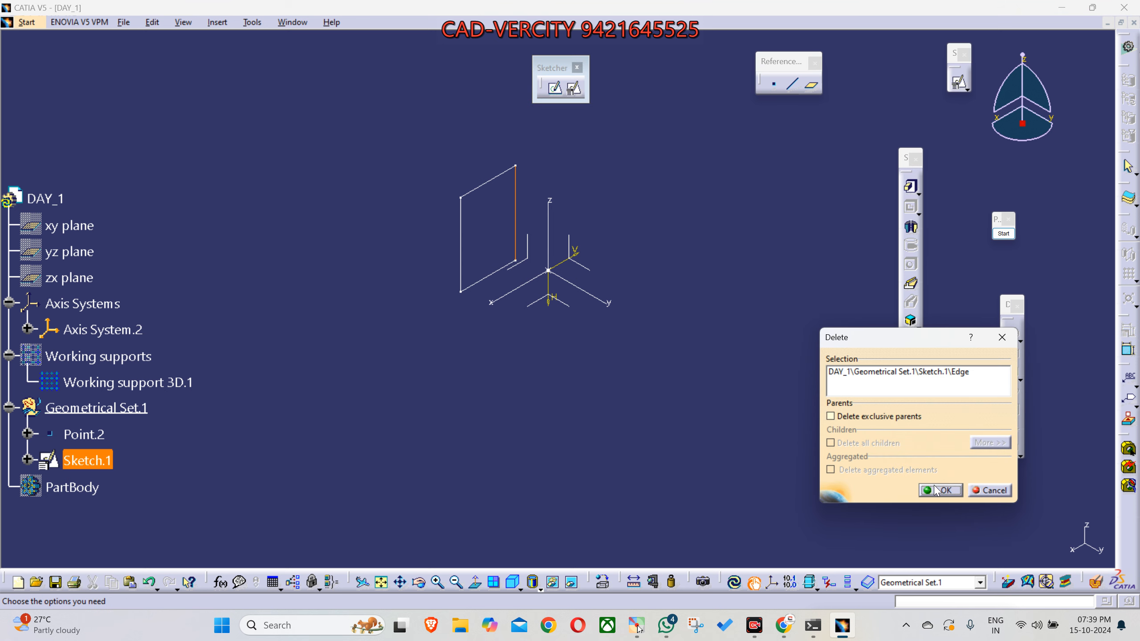
pyautogui.click(989, 490)
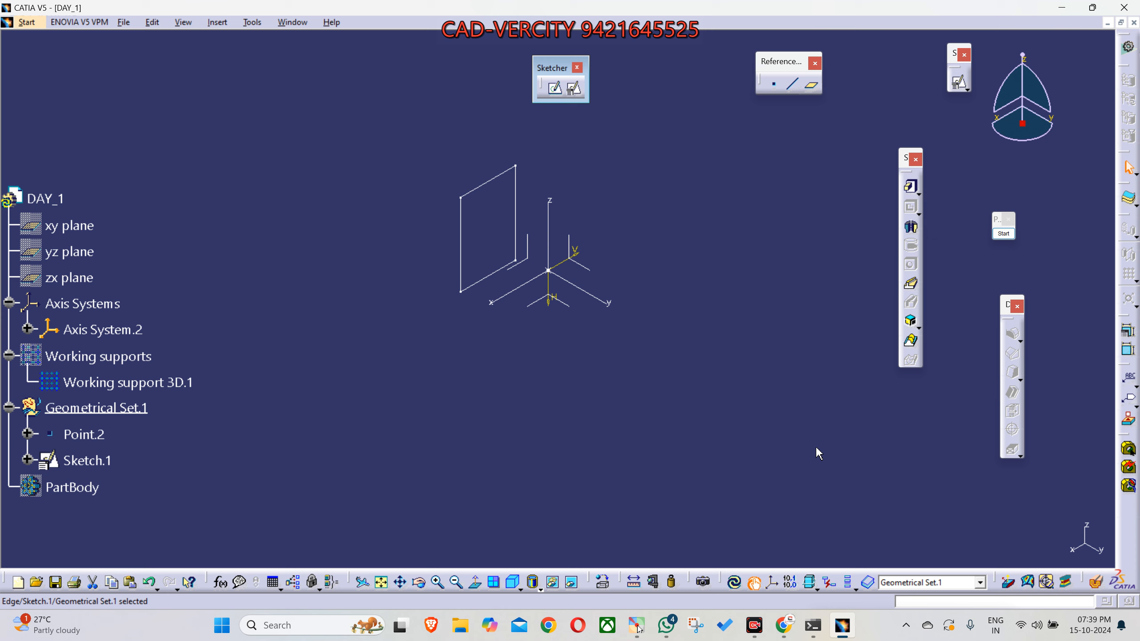
# - Delete the whole Sketch.1 from Geometrical Set.1
pyautogui.click(515, 229)
pyautogui.click(99, 462)
pyautogui.press('Delete')
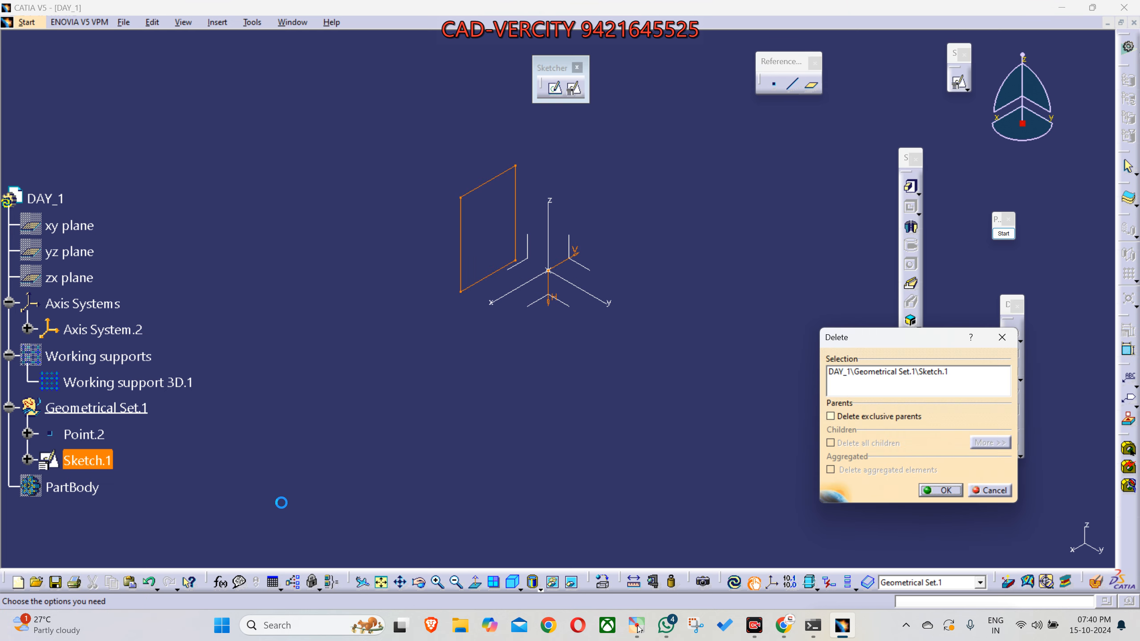
pyautogui.press('Return')
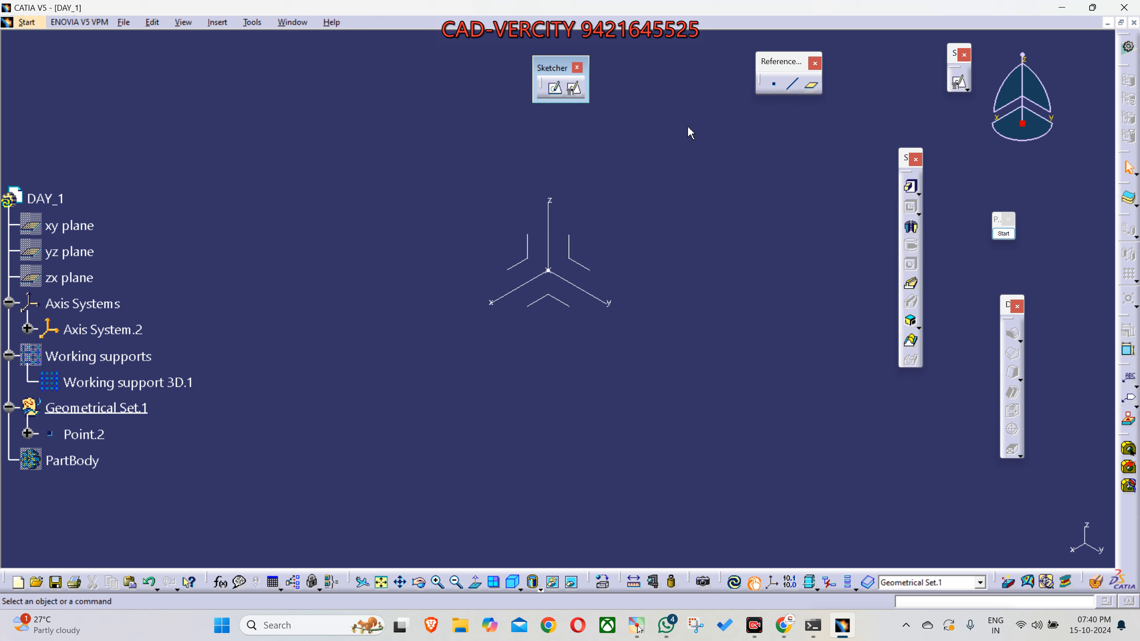
# - Create a positioned sketch on the XY plane of Axis System.2 with both the H and V directions reversed
pyautogui.click(575, 89)
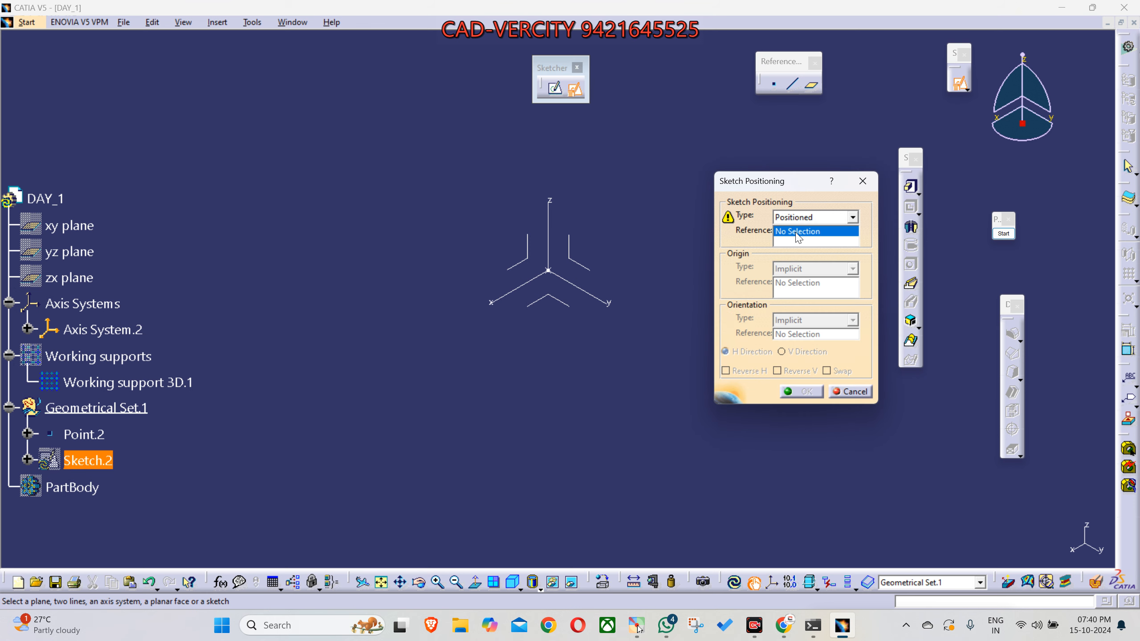
pyautogui.click(558, 299)
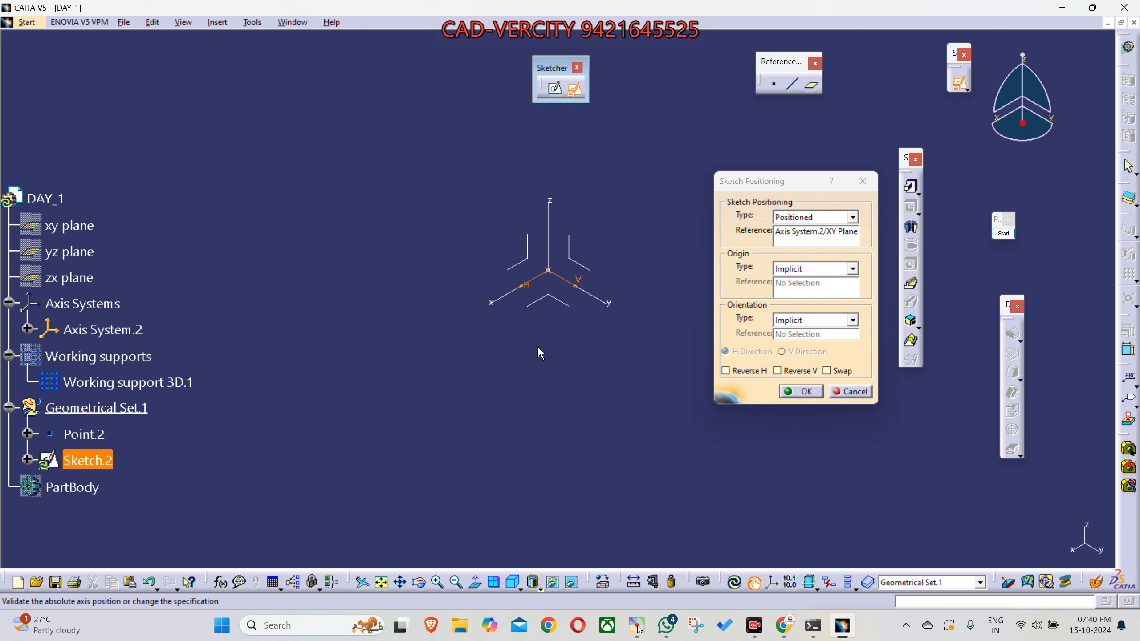
pyautogui.click(740, 371)
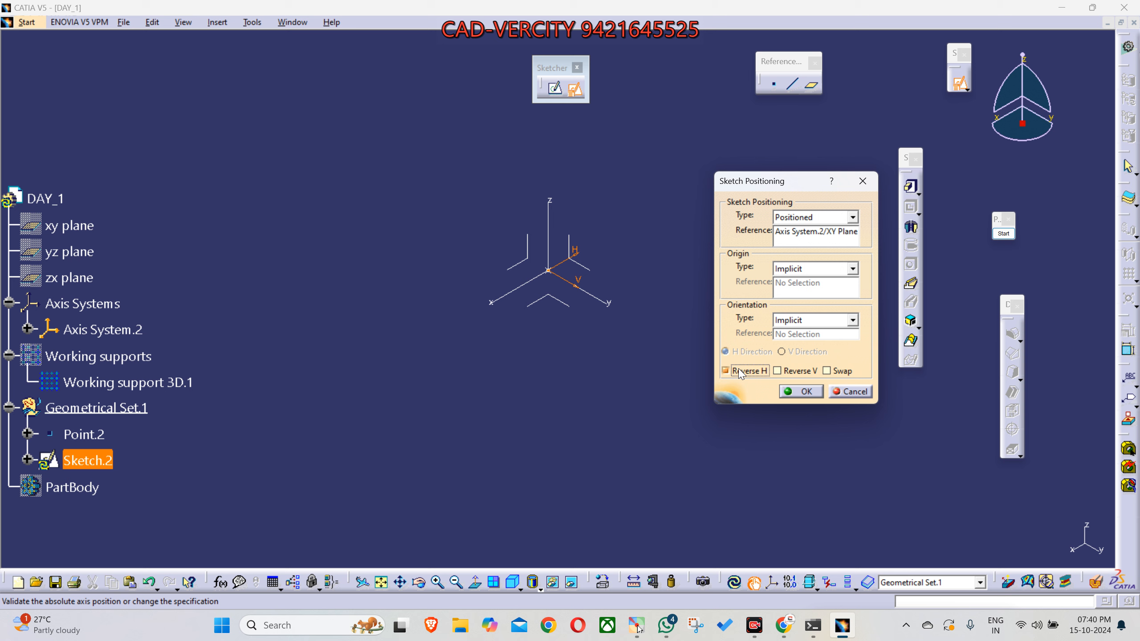
pyautogui.click(794, 372)
pyautogui.moveTo(663, 363)
pyautogui.mouseDown(button='middle')
pyautogui.moveTo(666, 377)
pyautogui.moveTo(652, 374)
pyautogui.moveTo(736, 401)
pyautogui.moveTo(499, 522)
pyautogui.moveTo(506, 540)
pyautogui.moveTo(543, 435)
pyautogui.moveTo(560, 463)
pyautogui.moveTo(643, 323)
pyautogui.moveTo(646, 268)
pyautogui.mouseUp(button='middle')
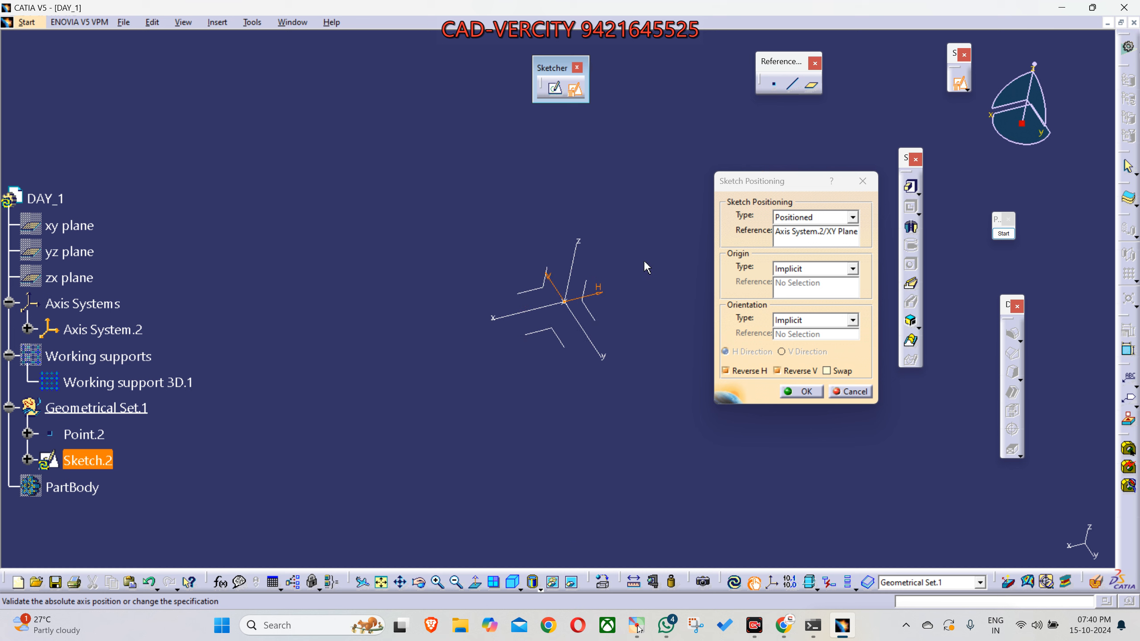
pyautogui.click(799, 391)
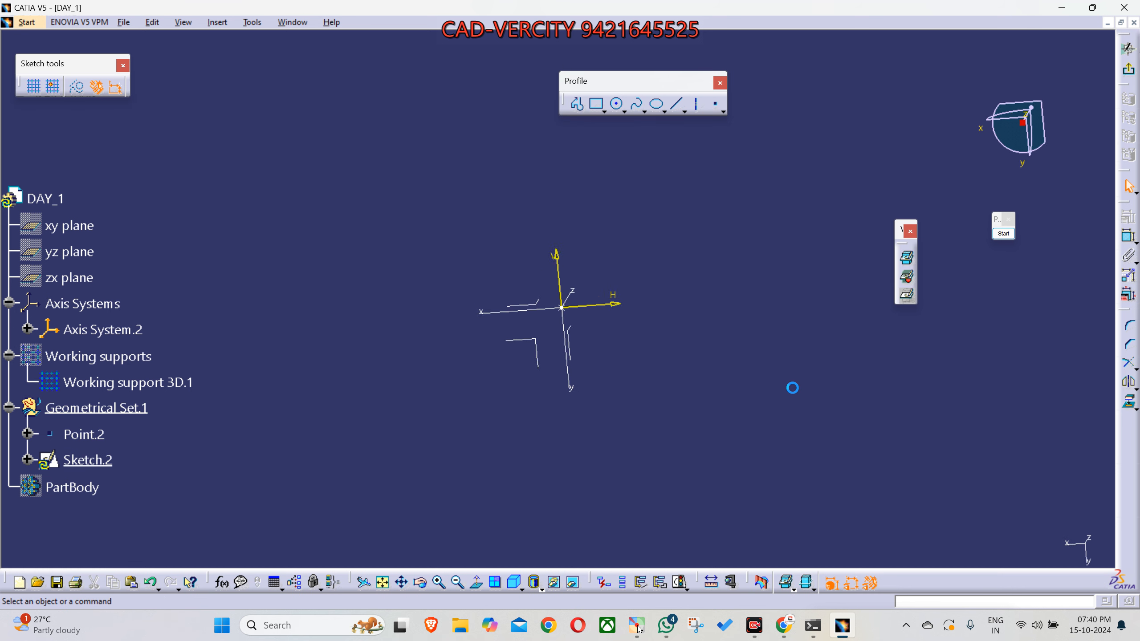
# - Draw a rectangle about 850 by 515 mm in the negative H, negative V quadrant, and exit the sketch to an isometric view
pyautogui.click(596, 104)
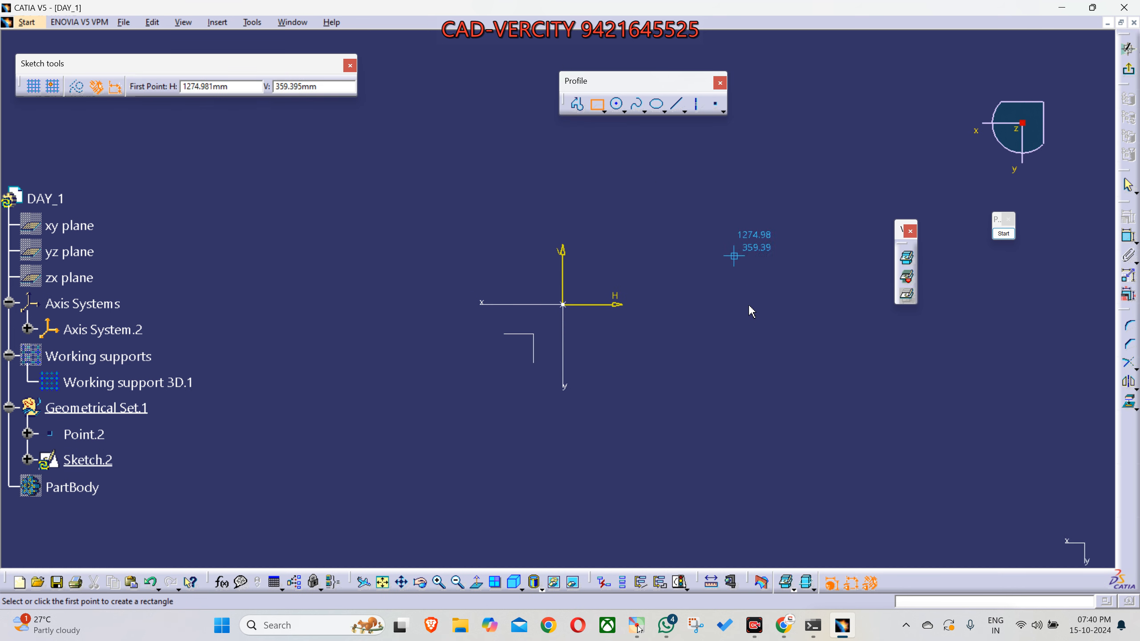
pyautogui.click(405, 346)
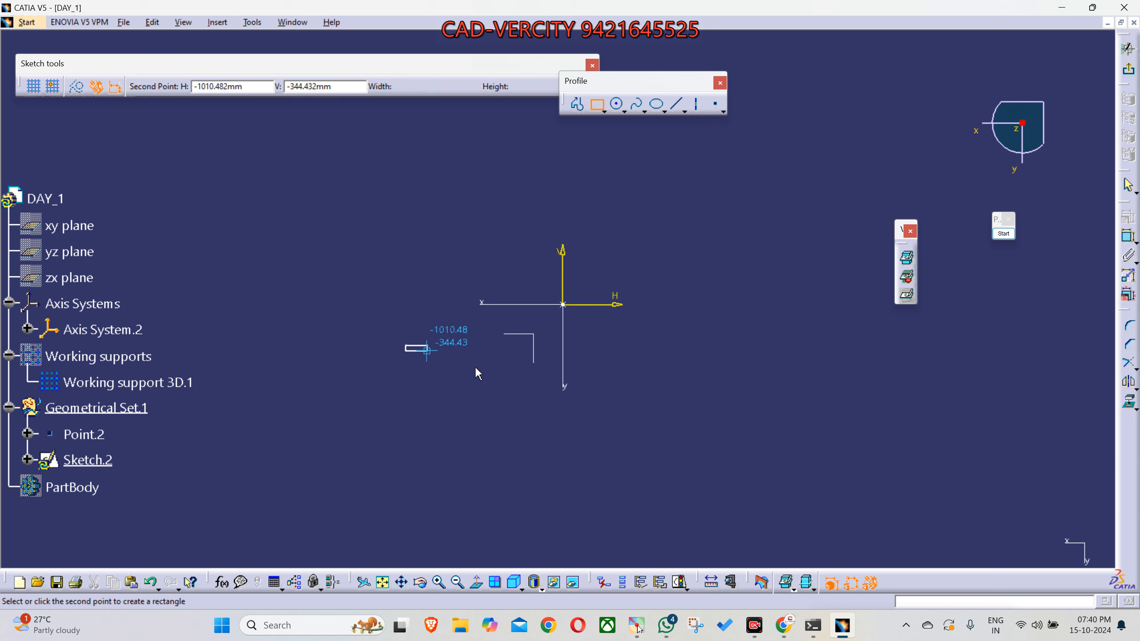
pyautogui.click(520, 415)
pyautogui.click(1127, 69)
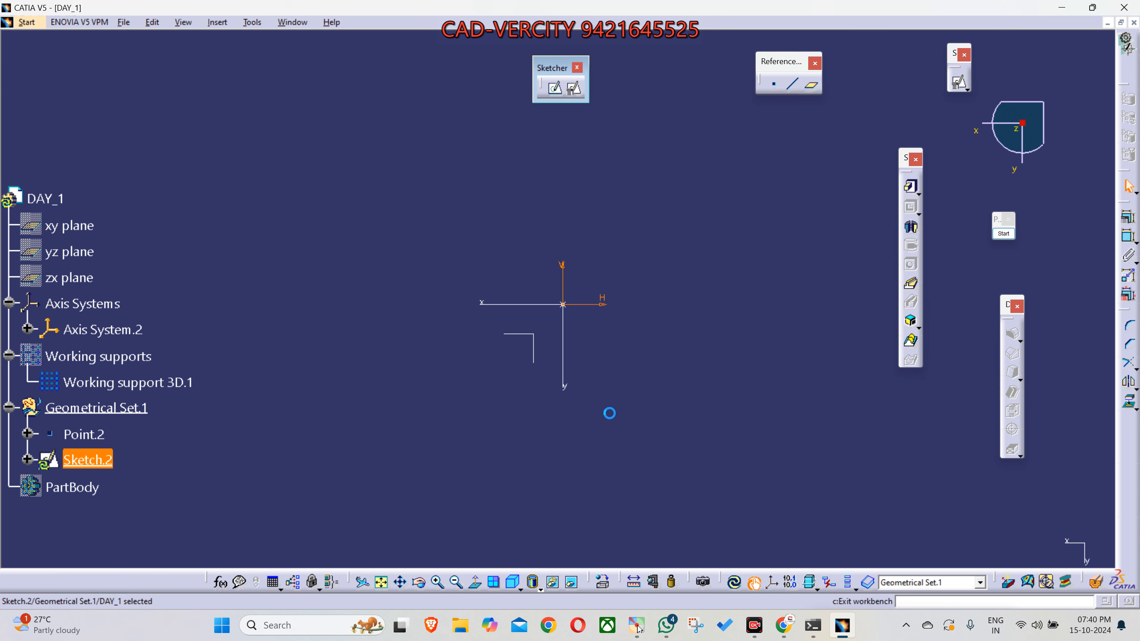
pyautogui.click(511, 583)
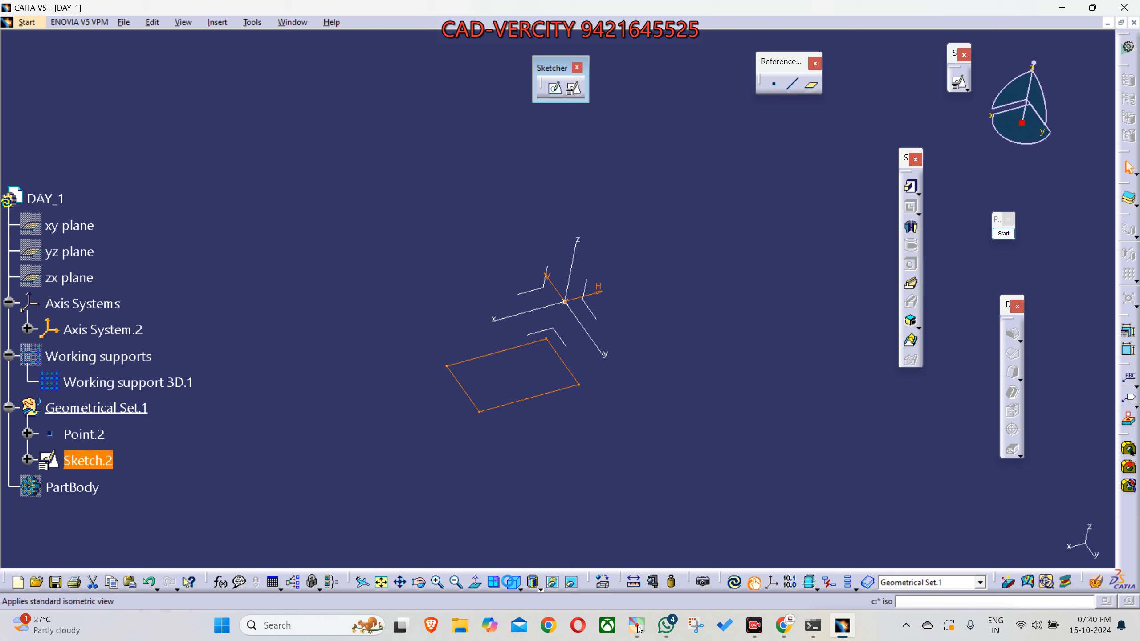
pyautogui.click(627, 491)
# - Change the sketch support of Sketch.2 to the YZ plane of Axis System.2 with its geometry moved along, and undo the change
pyautogui.click(593, 373)
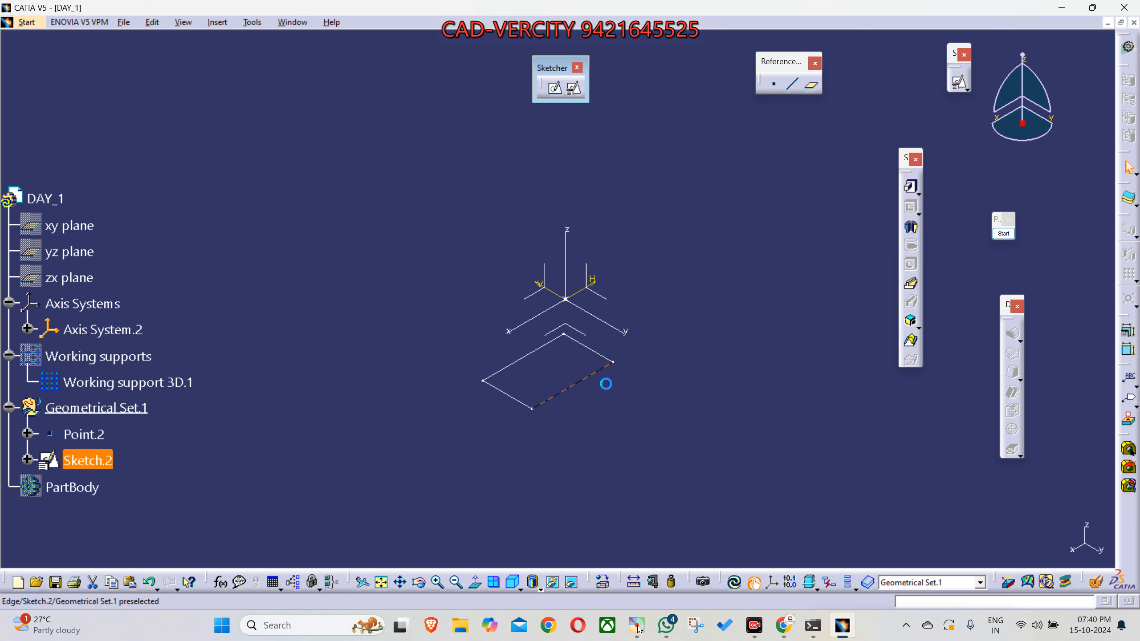
pyautogui.click(628, 491)
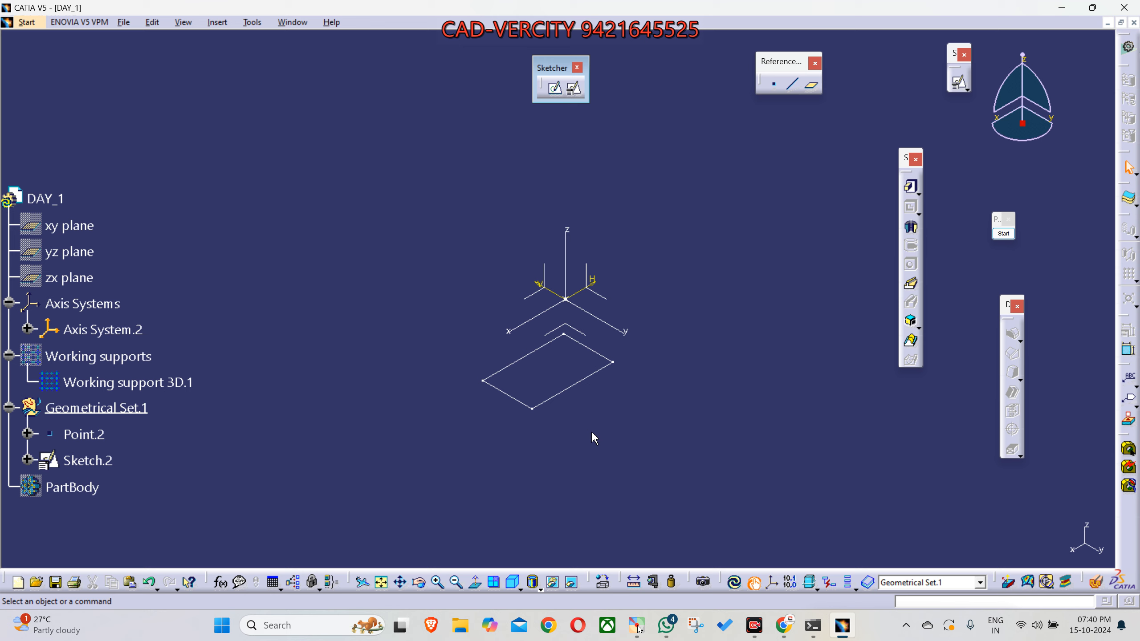
pyautogui.click(578, 386)
pyautogui.rightClick(571, 385)
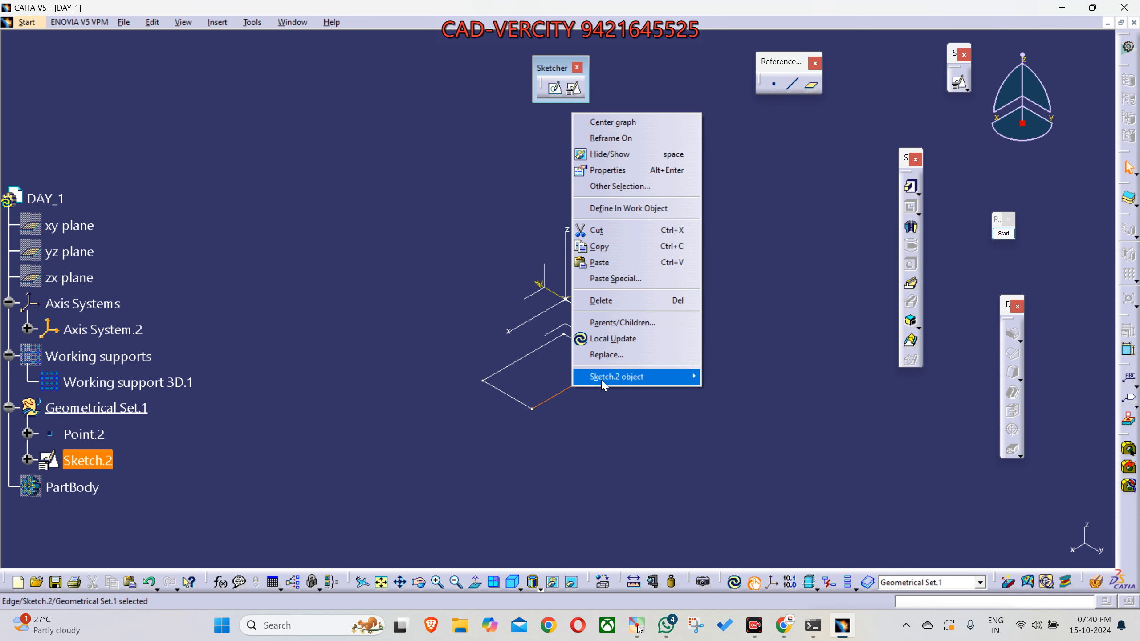
pyautogui.moveTo(604, 385)
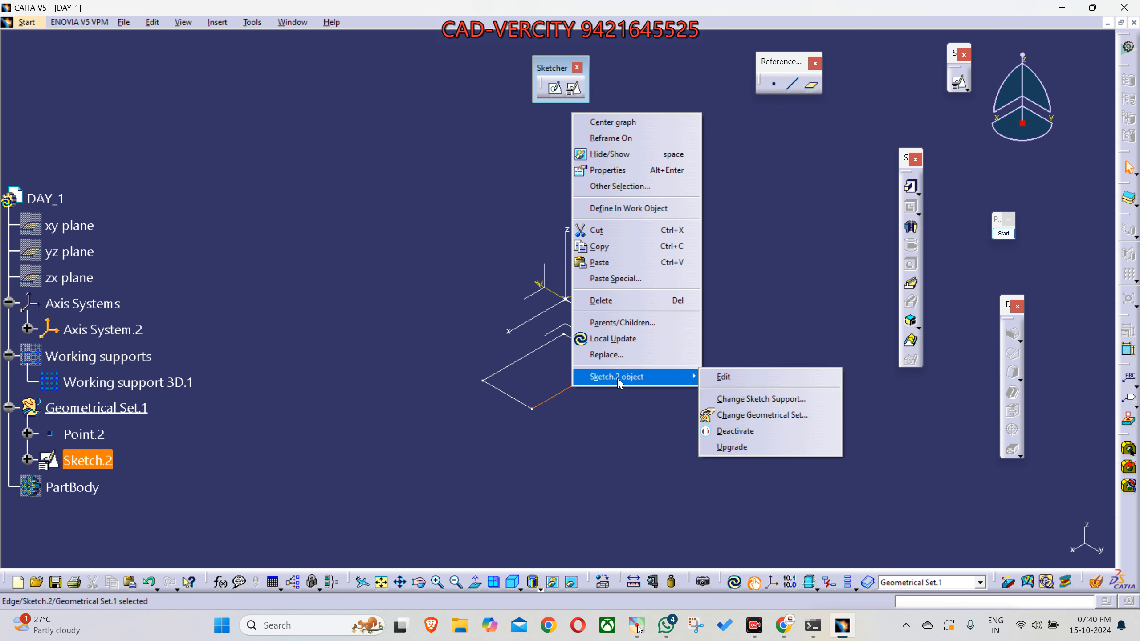
pyautogui.click(770, 399)
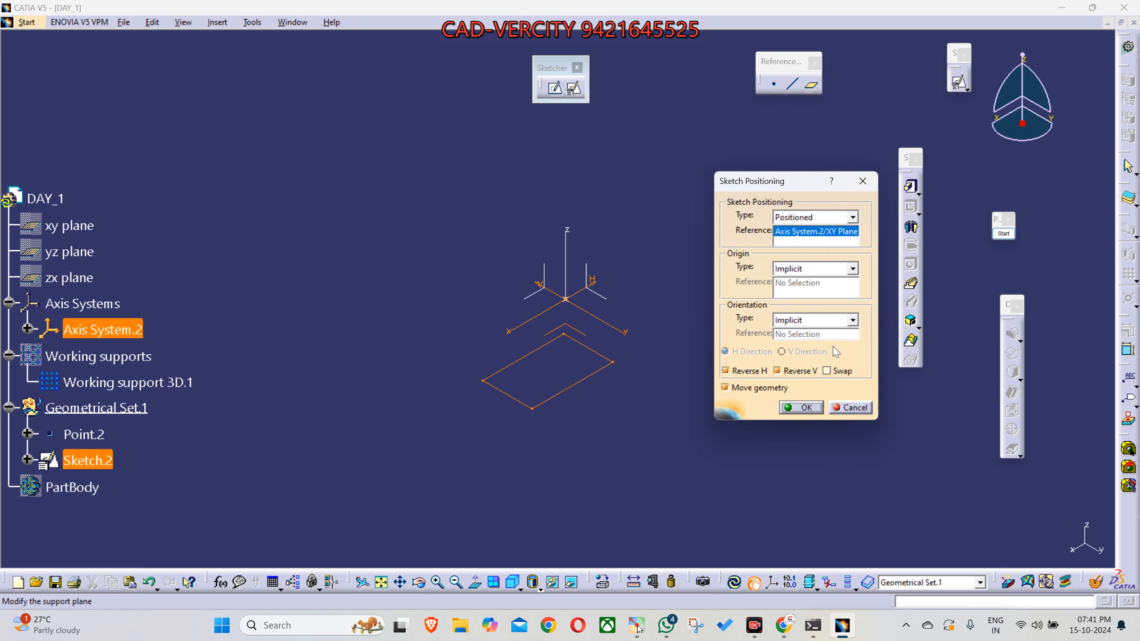
pyautogui.click(791, 232)
pyautogui.click(593, 267)
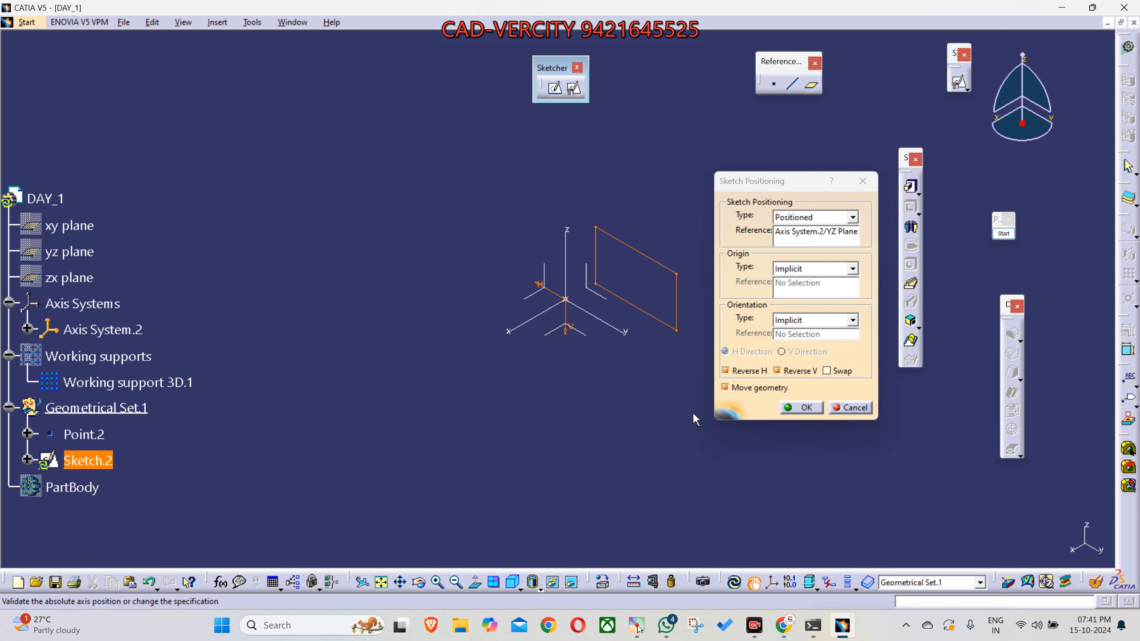
pyautogui.click(790, 413)
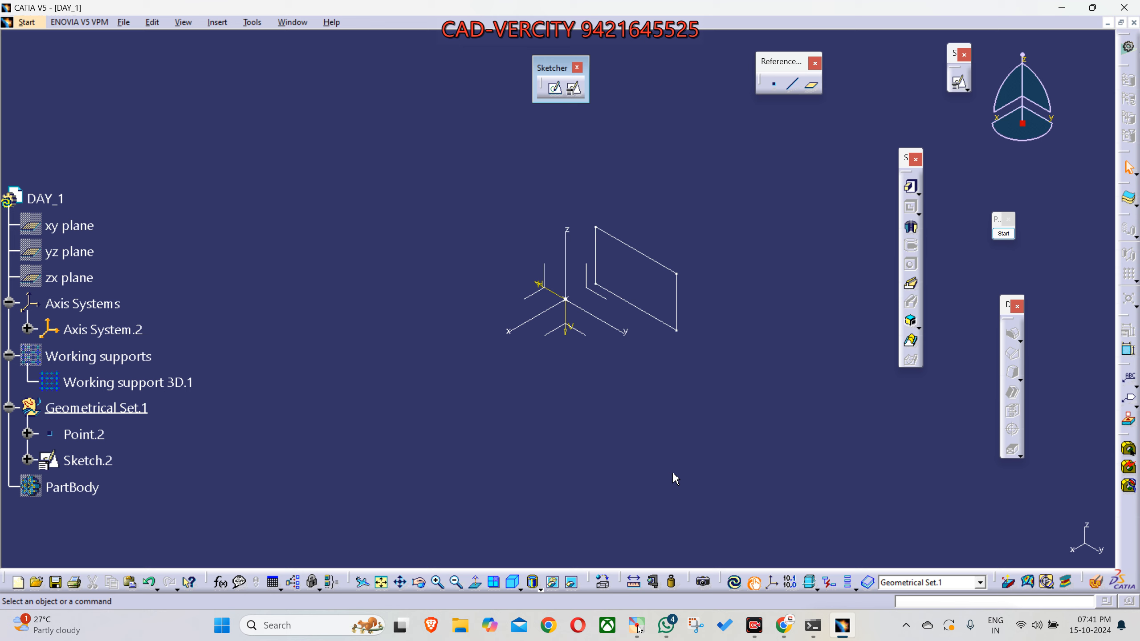
pyautogui.hotkey('ctrl', 'z')
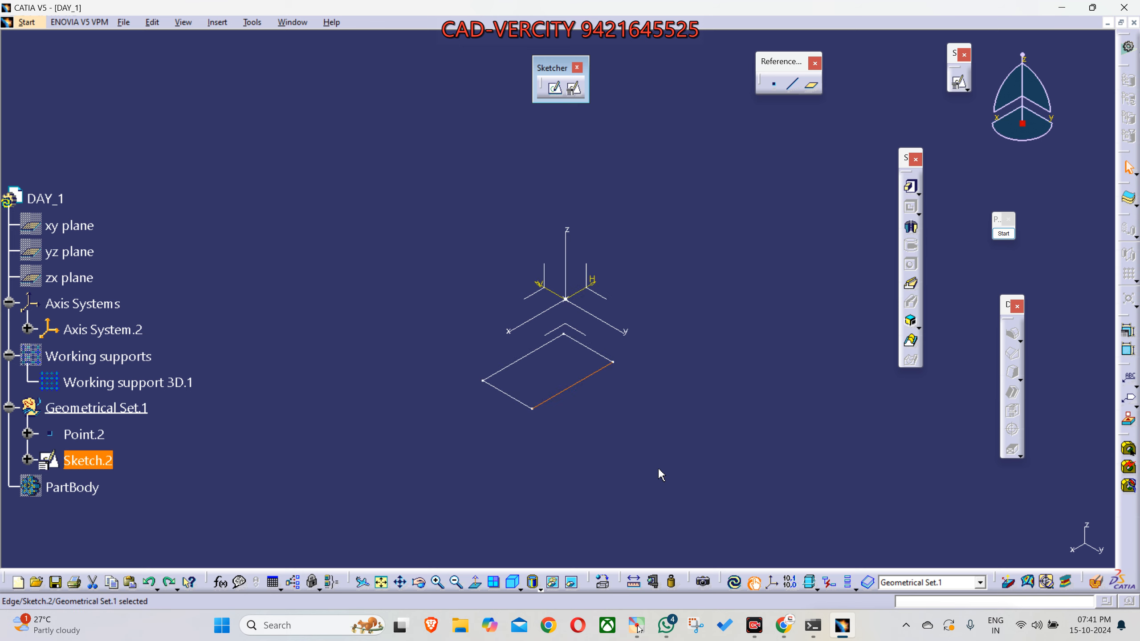
# - Create a positioned sketch on the ZX plane of Axis System.2 with H and V swapped and the H direction reversed
pyautogui.hotkey('ctrl', 'y')
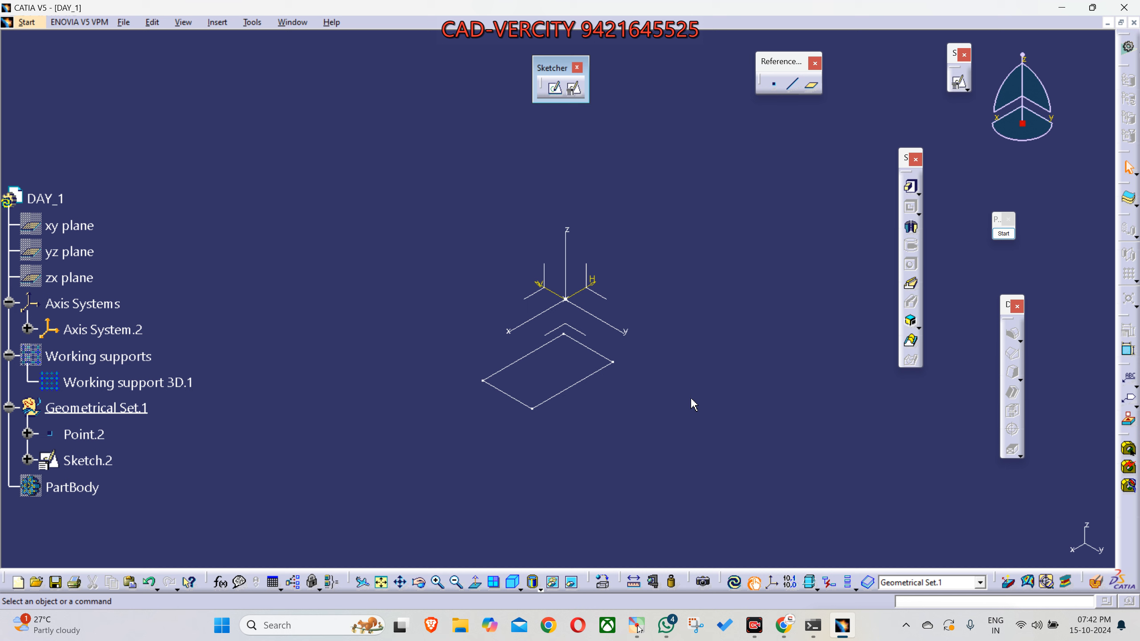
pyautogui.click(574, 88)
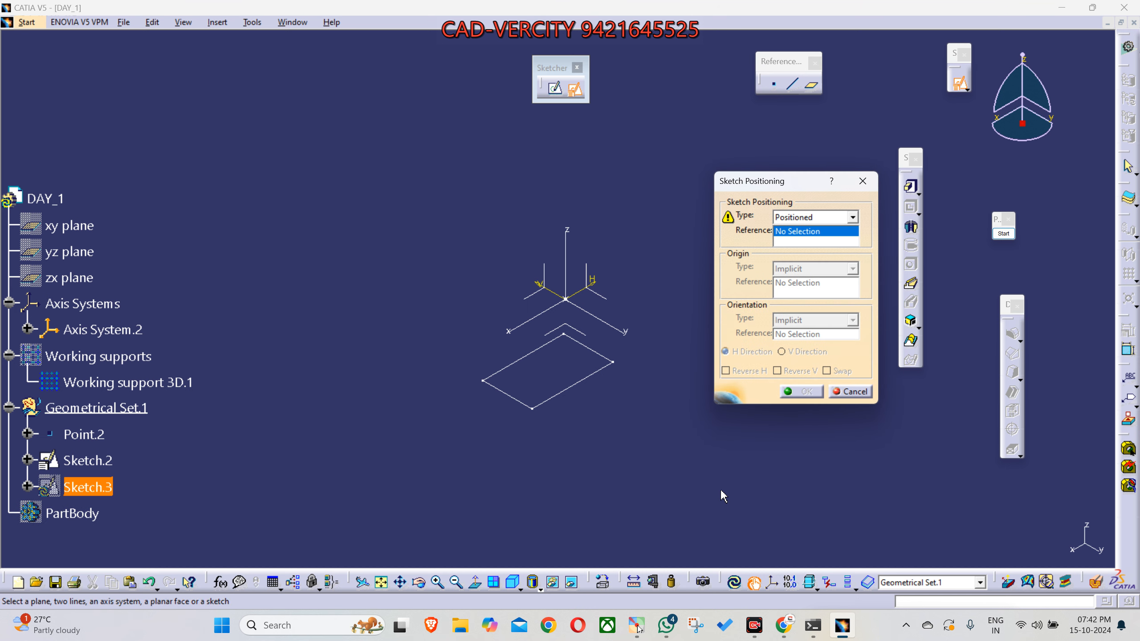
pyautogui.click(541, 302)
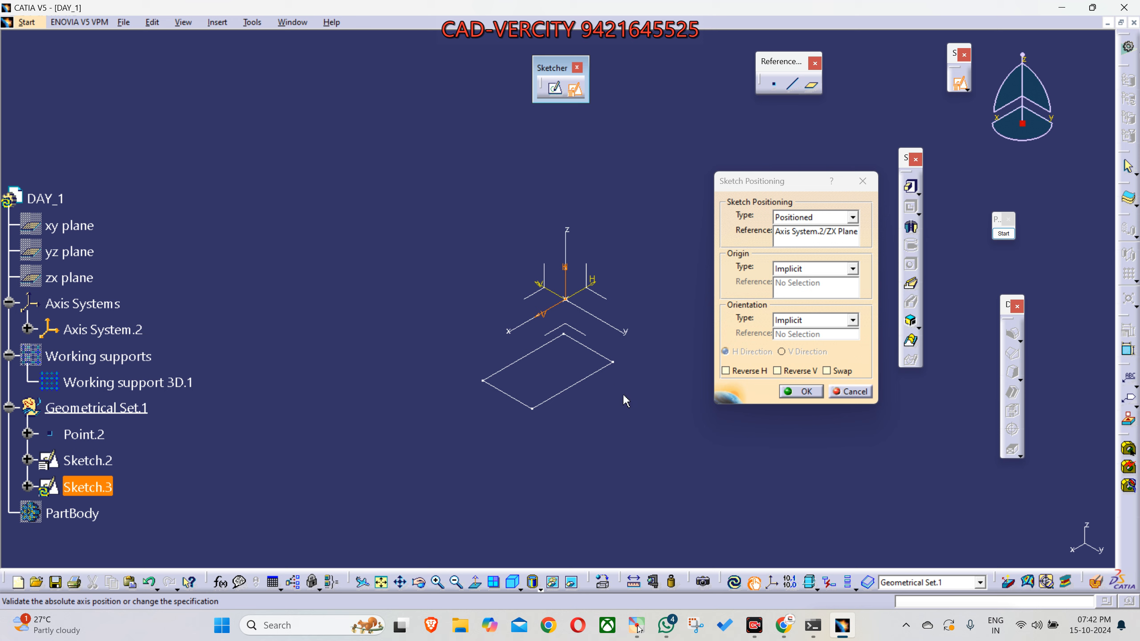
pyautogui.moveTo(650, 403)
pyautogui.mouseDown(button='middle')
pyautogui.moveTo(483, 371)
pyautogui.moveTo(451, 333)
pyautogui.moveTo(453, 313)
pyautogui.moveTo(460, 305)
pyautogui.moveTo(556, 366)
pyautogui.moveTo(569, 358)
pyautogui.mouseUp(button='middle')
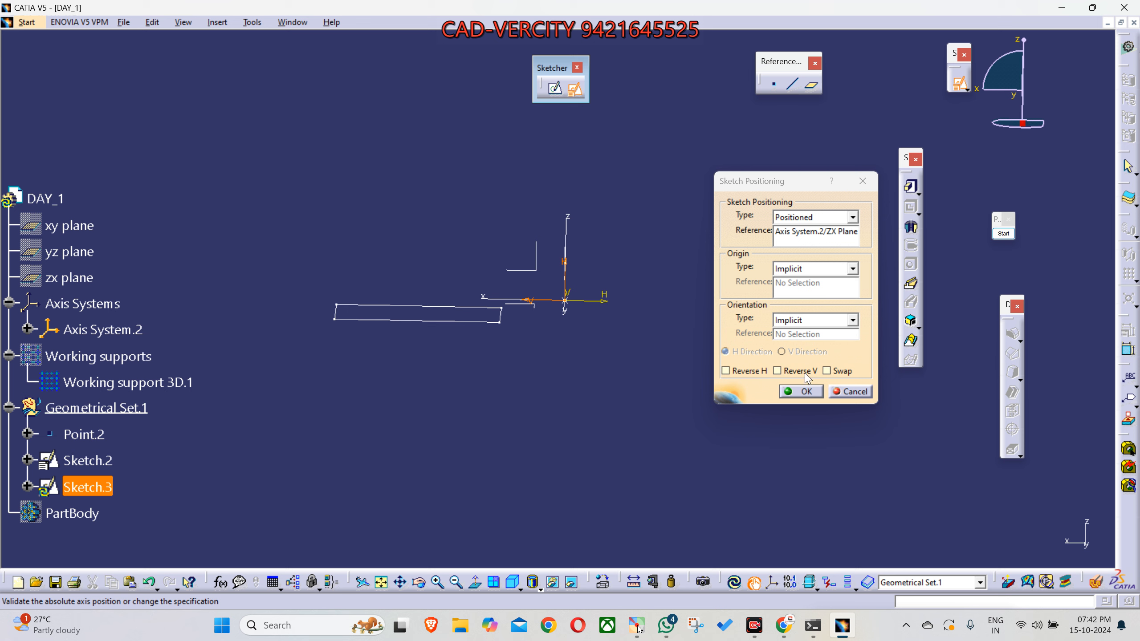
pyautogui.click(841, 371)
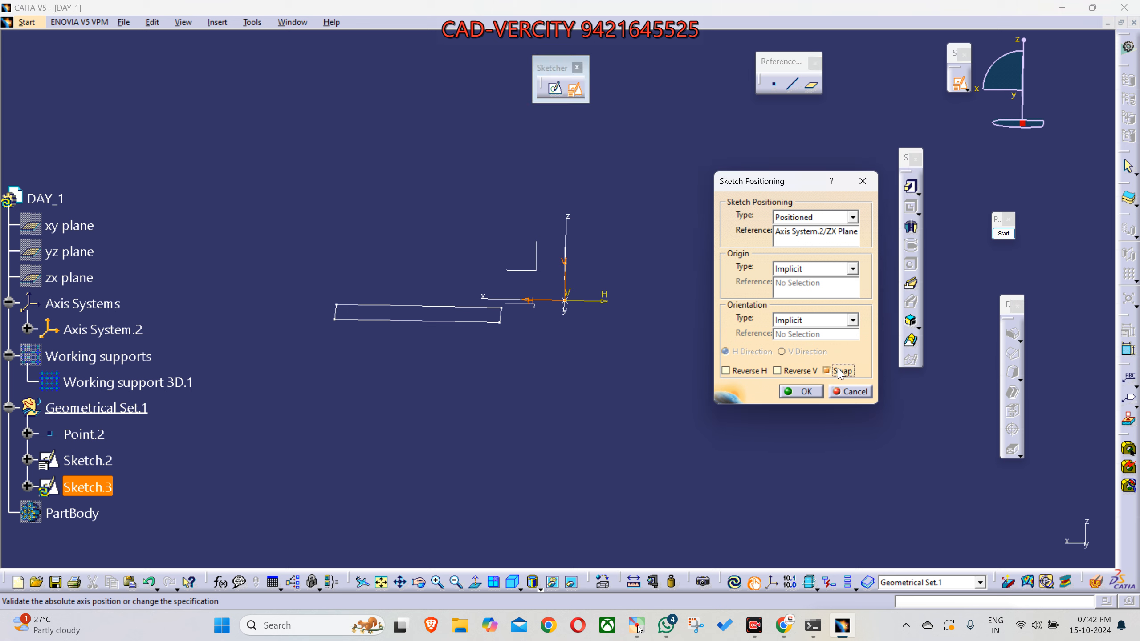
pyautogui.click(750, 372)
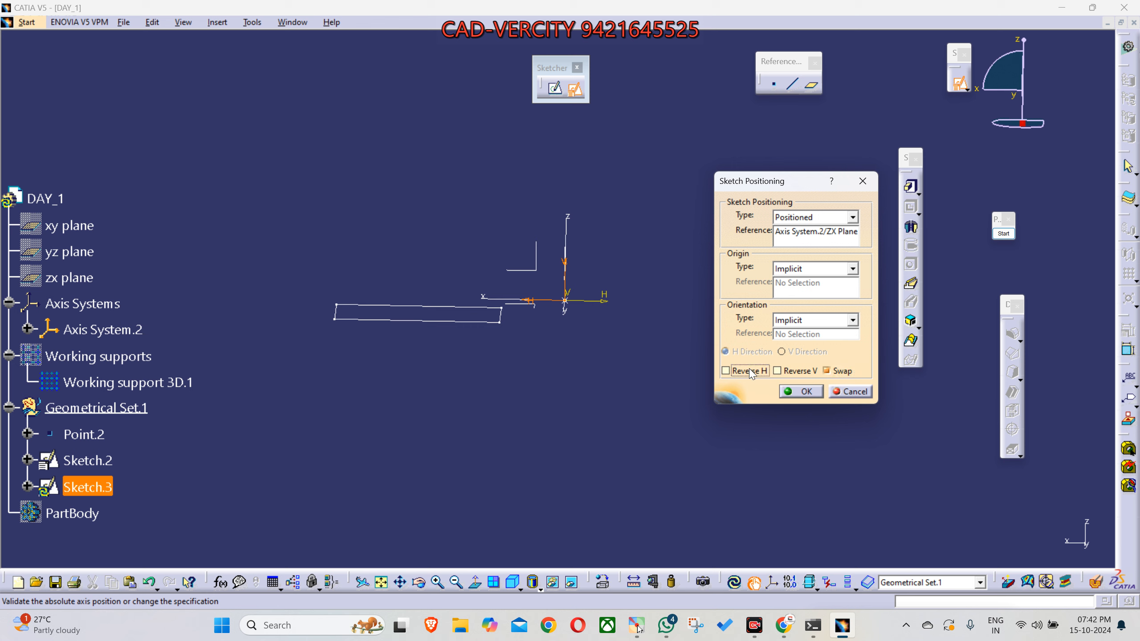
pyautogui.click(799, 390)
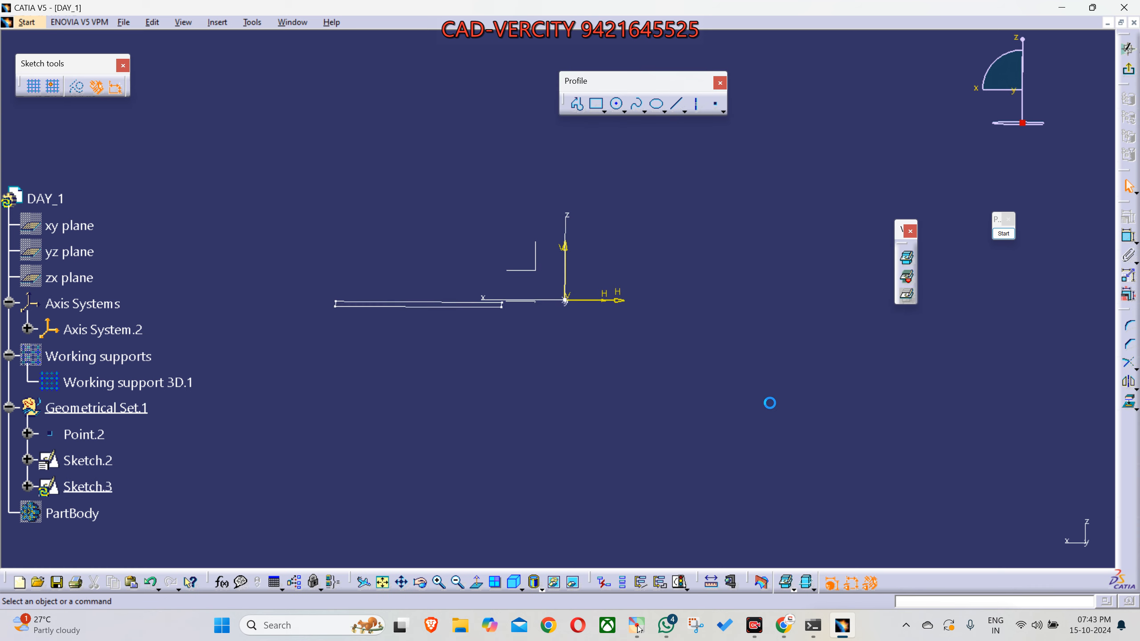
# - Draw a closed triangle with a horizontal base in the negative H, positive V quadrant, and exit the sketch to an isometric view
pyautogui.moveTo(684, 374)
pyautogui.mouseDown(button='middle')
pyautogui.moveTo(771, 398)
pyautogui.moveTo(779, 425)
pyautogui.moveTo(756, 421)
pyautogui.mouseUp(button='middle')
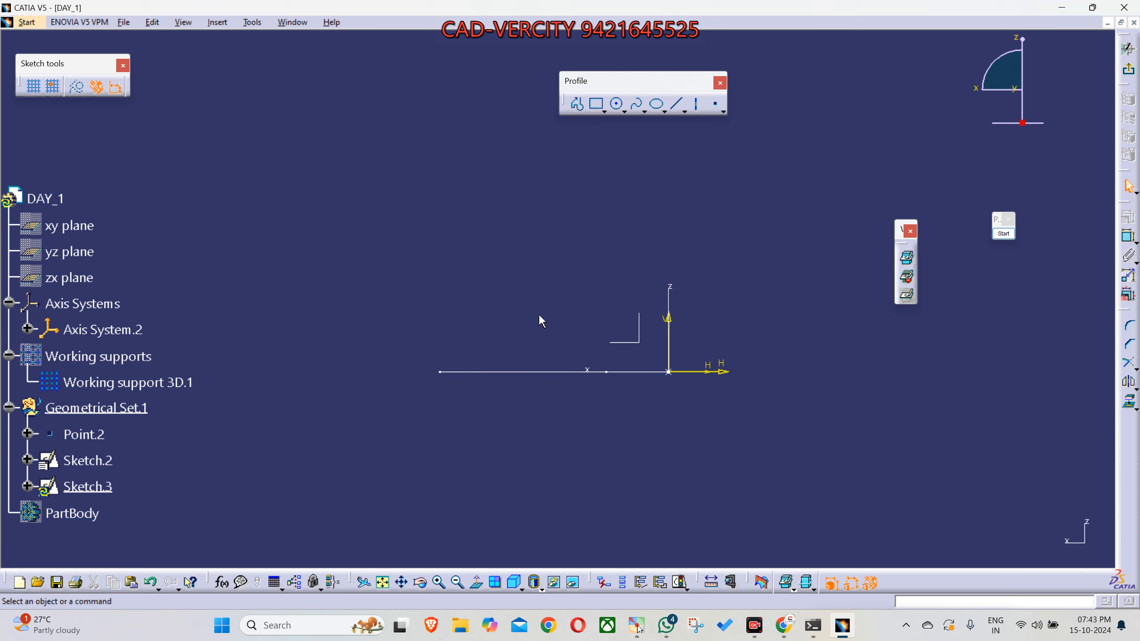
pyautogui.click(578, 112)
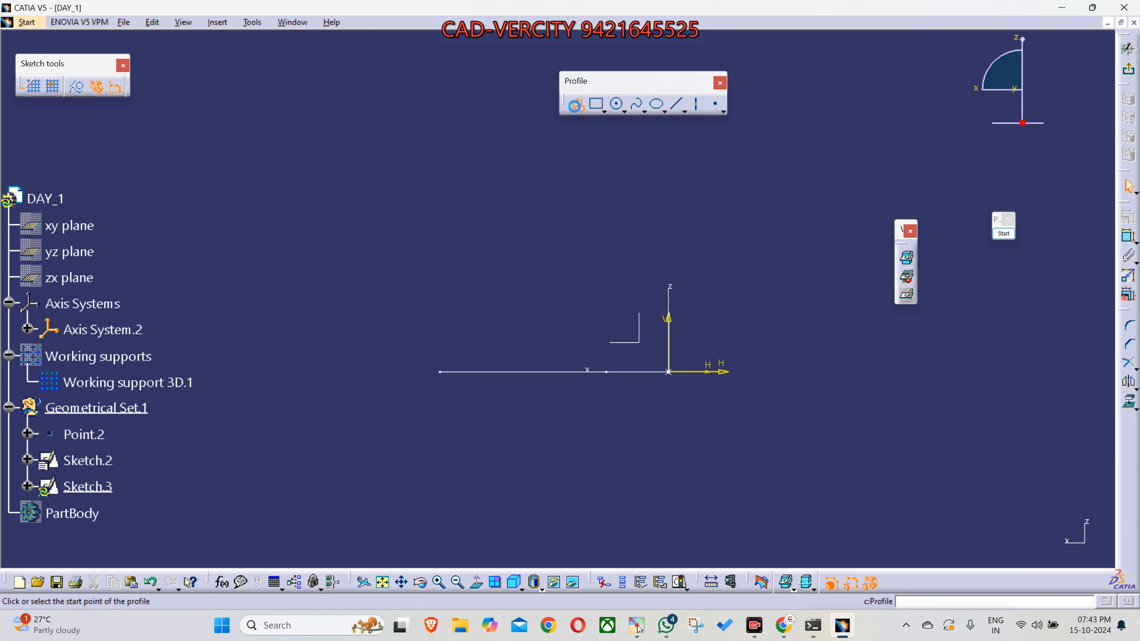
pyautogui.click(562, 202)
pyautogui.click(456, 329)
pyautogui.click(625, 329)
pyautogui.click(563, 204)
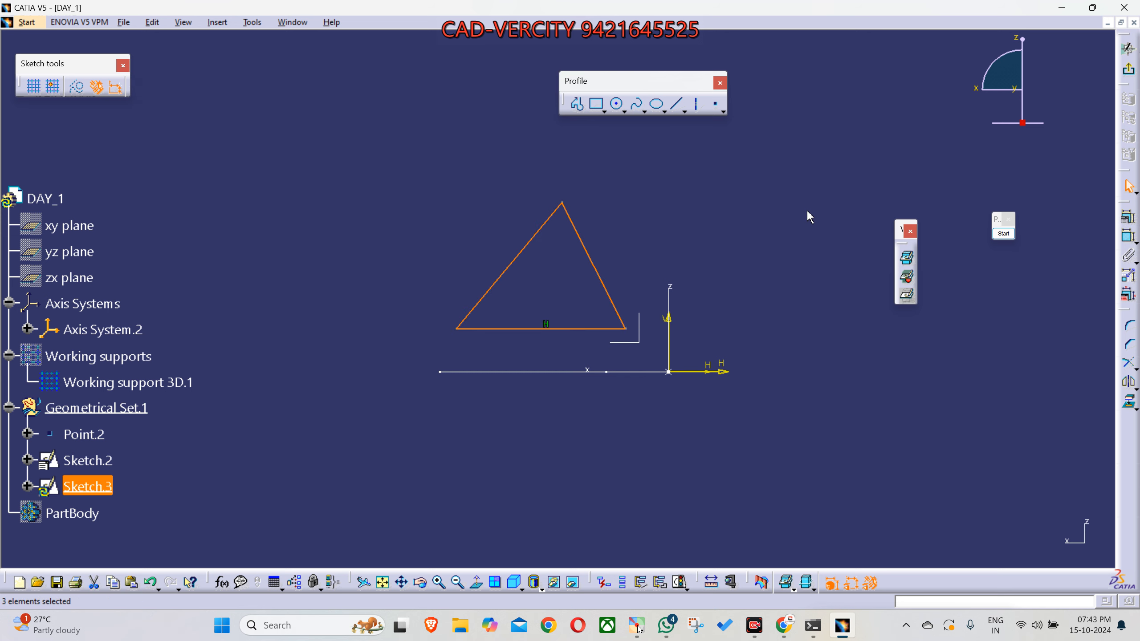
pyautogui.press('Escape')
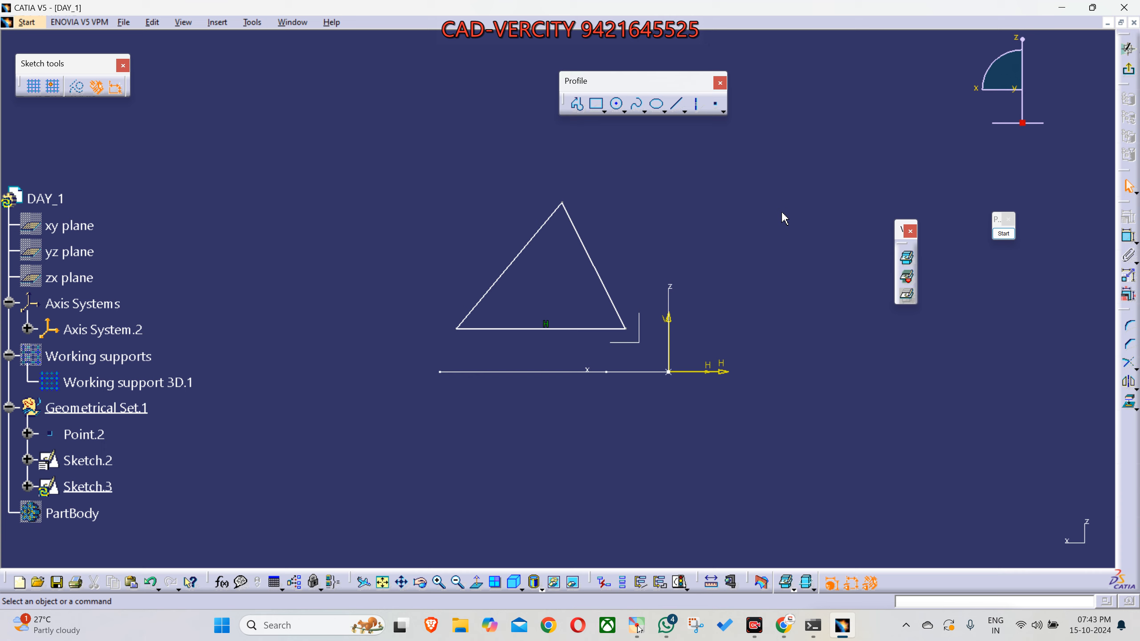
pyautogui.click(1129, 72)
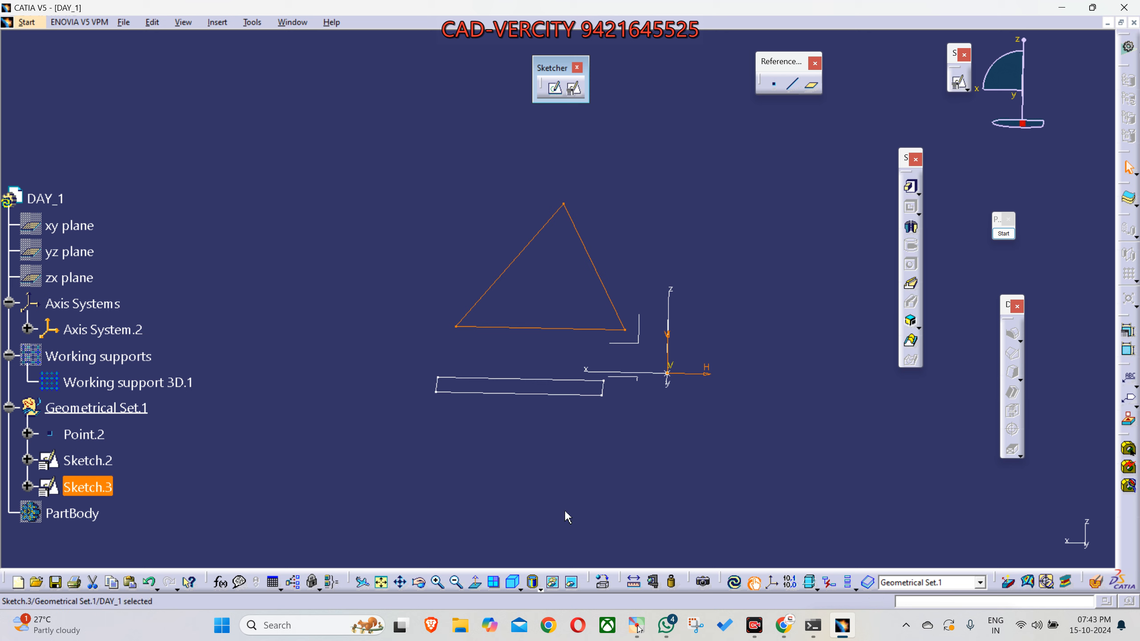
pyautogui.click(513, 583)
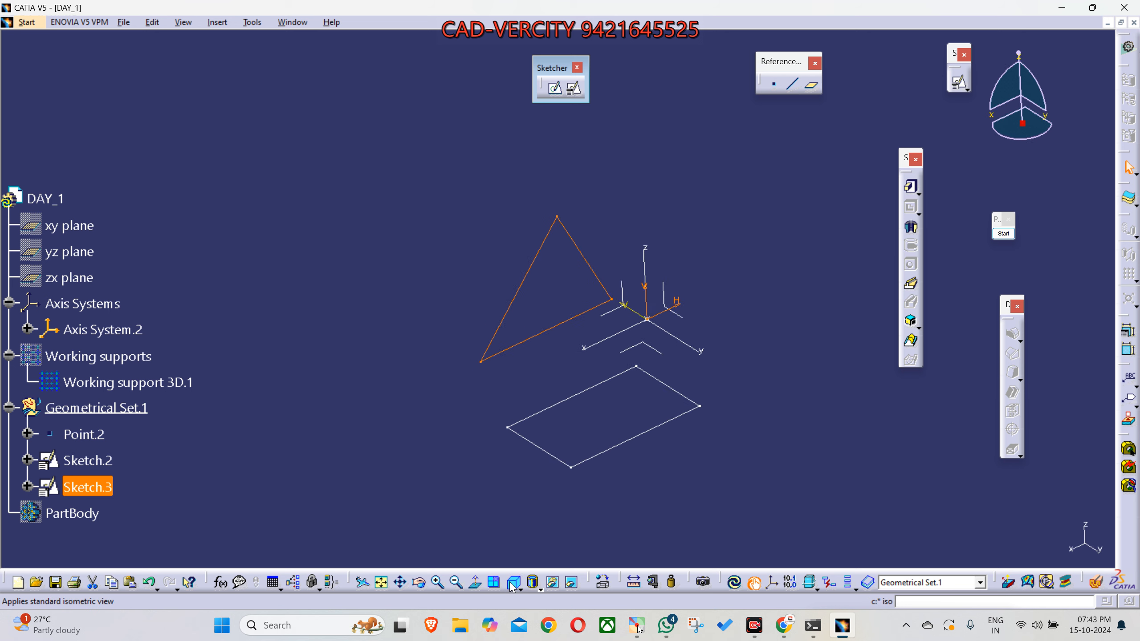
pyautogui.click(683, 448)
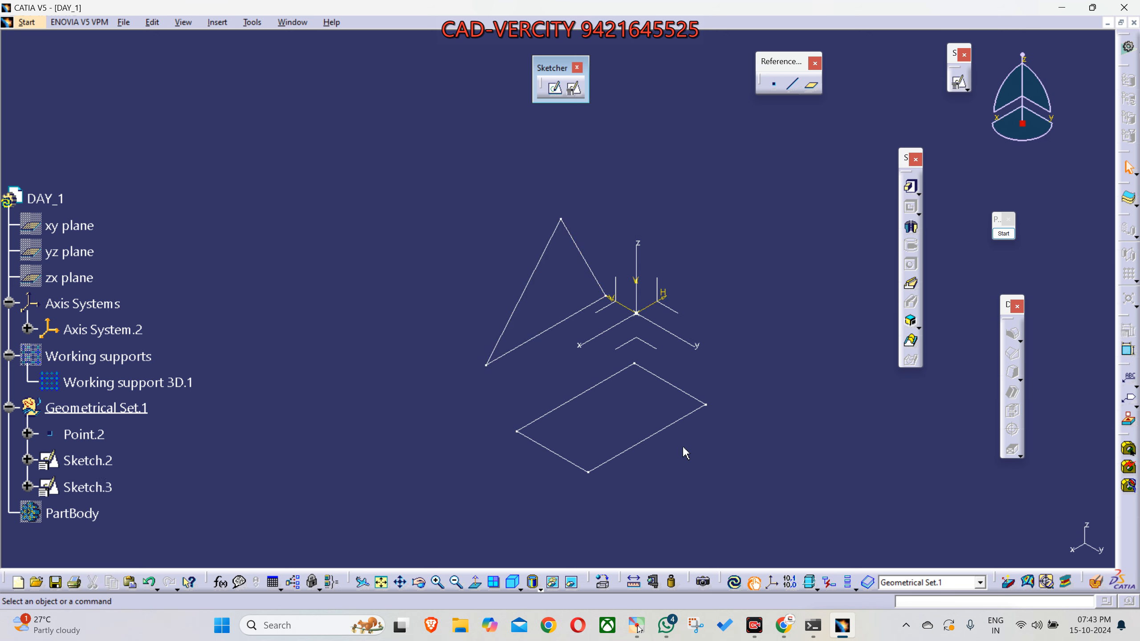
pyautogui.moveTo(746, 315); pyautogui.dragTo(717, 351, button='middle')
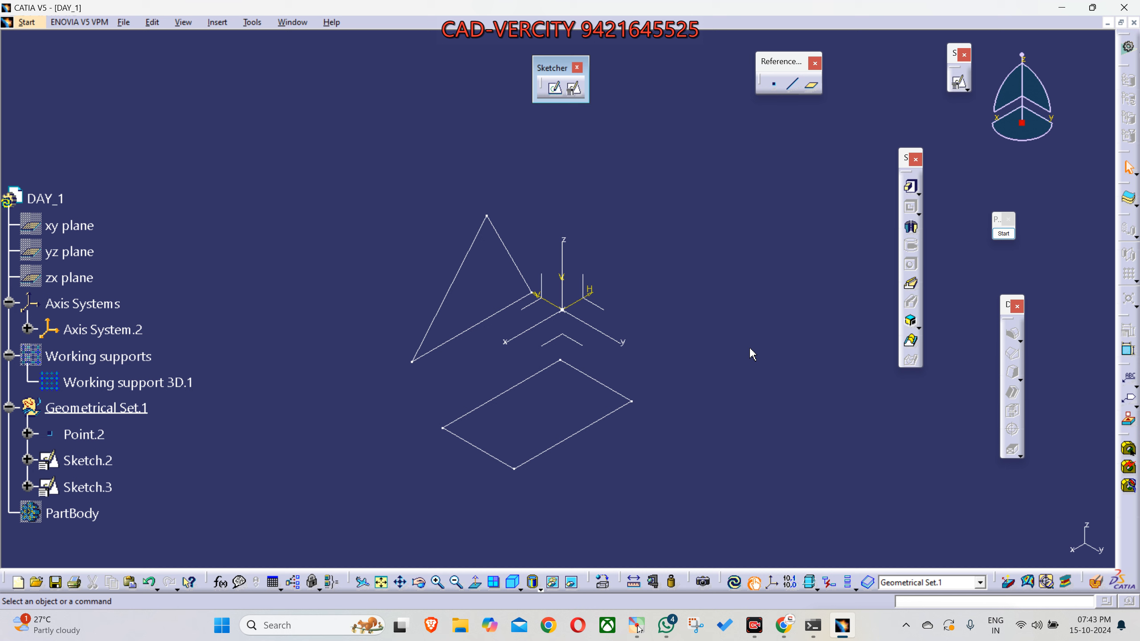
# - Create a positioned sketch on the YZ plane of Axis System.2 with the default H and V directions
pyautogui.click(574, 88)
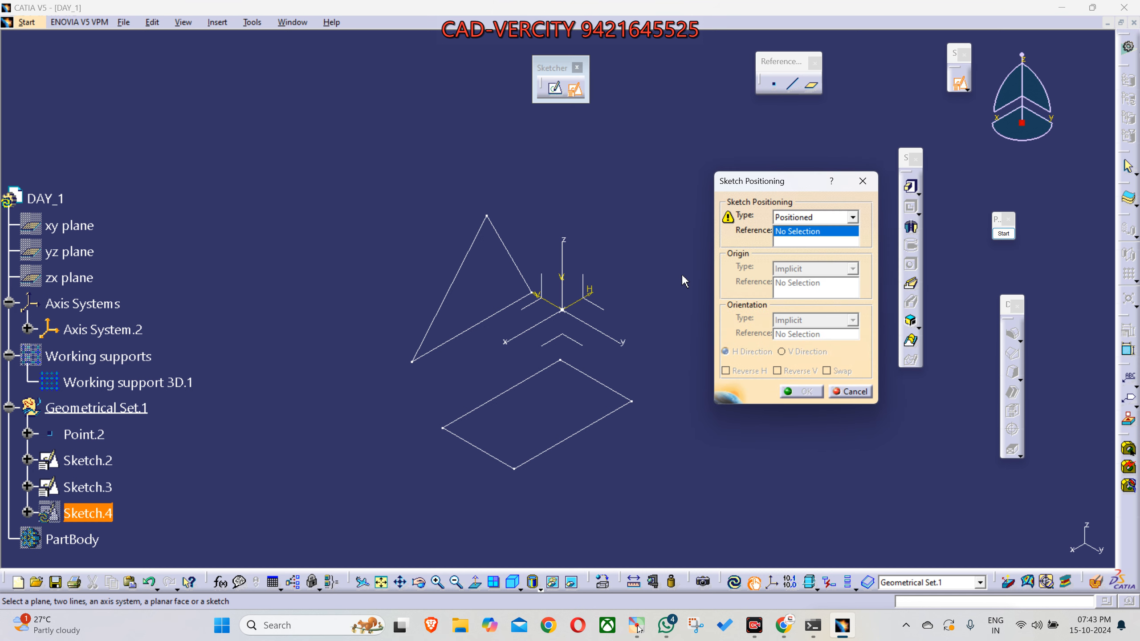
pyautogui.click(605, 309)
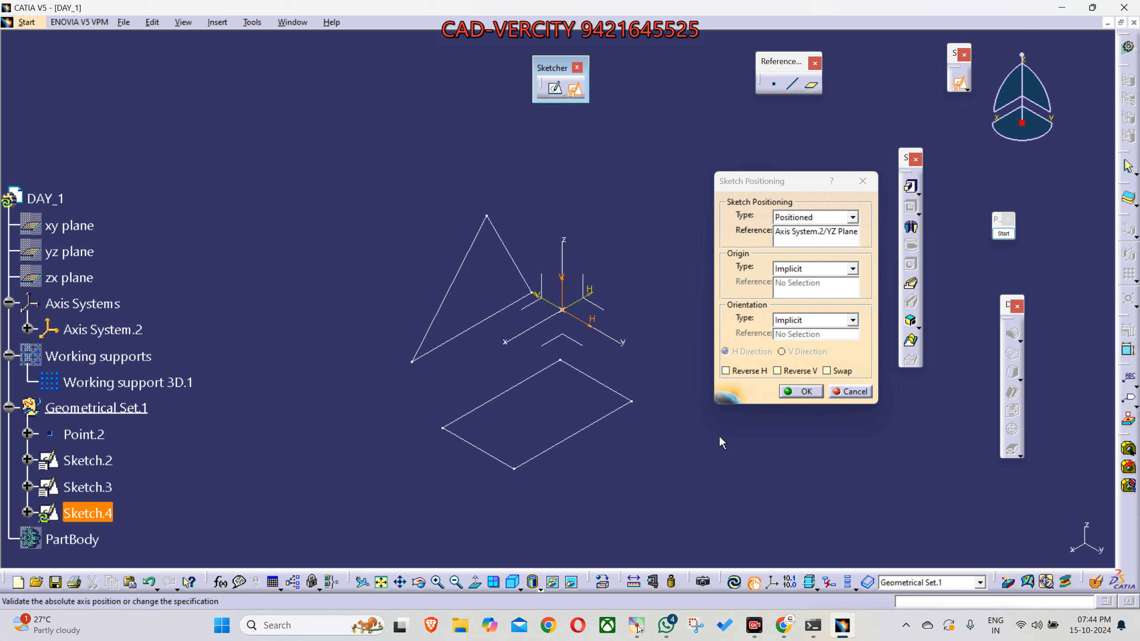
pyautogui.click(800, 391)
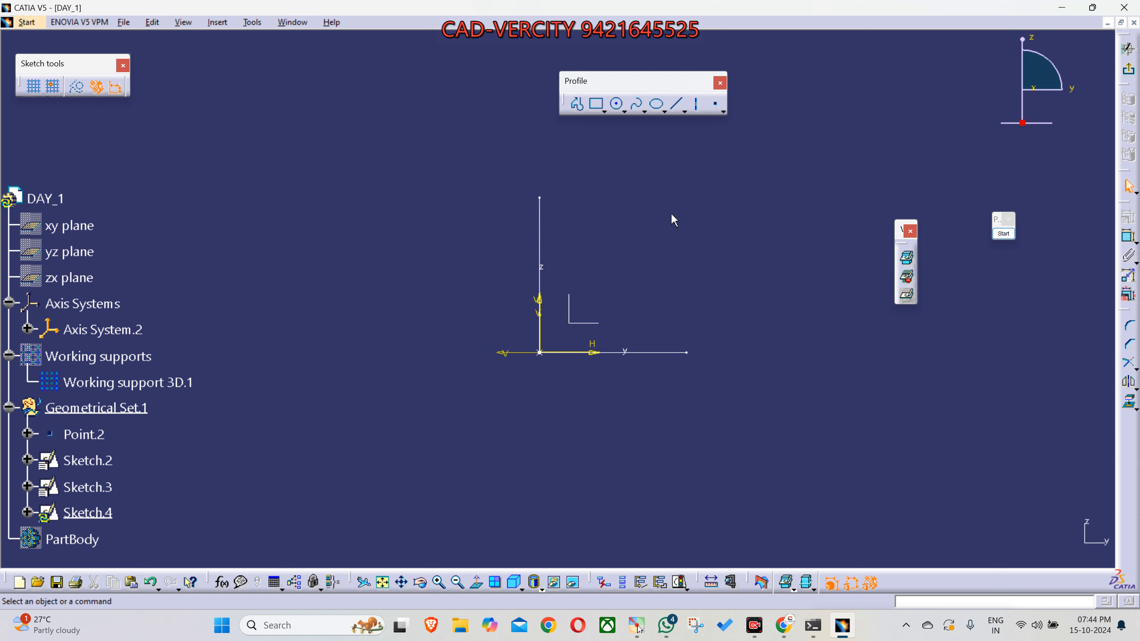
pyautogui.click(603, 110)
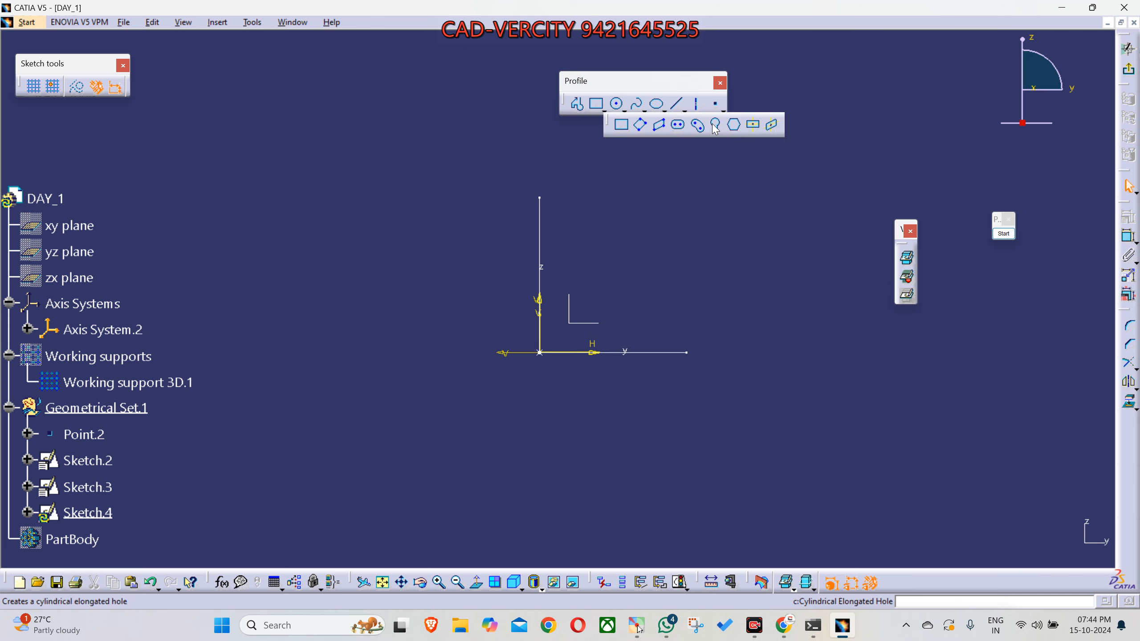
pyautogui.click(663, 220)
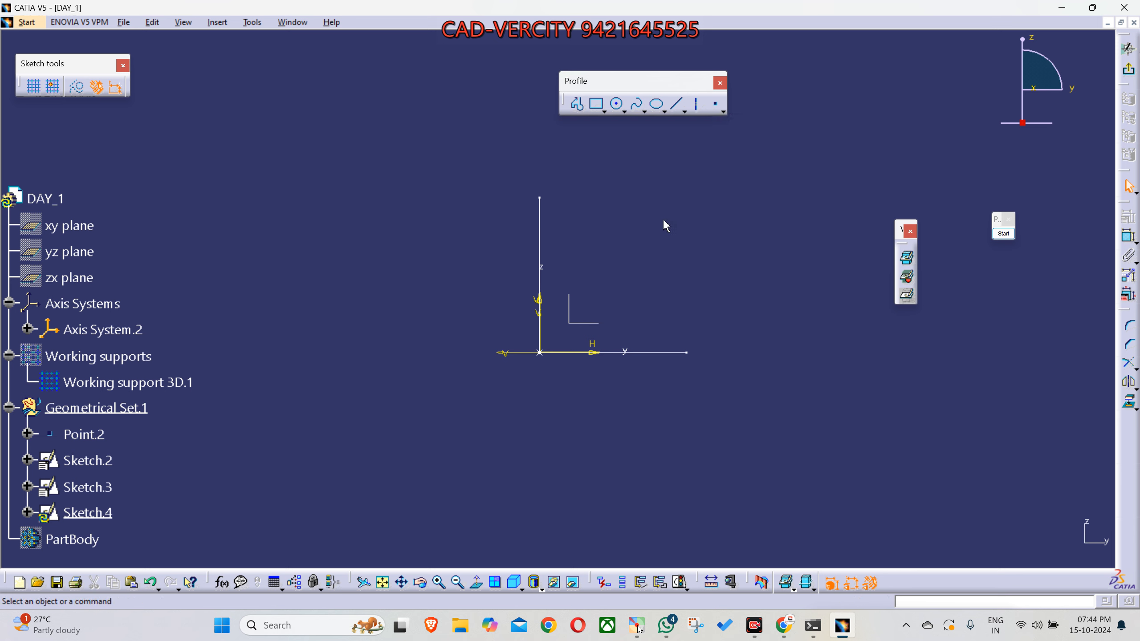
pyautogui.click(622, 112)
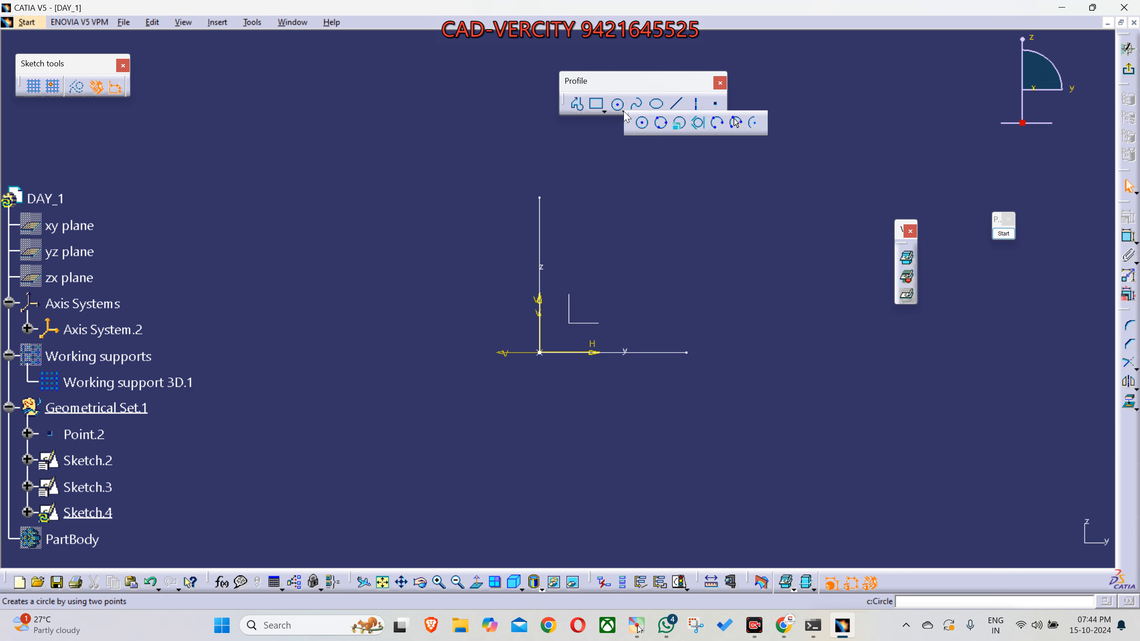
pyautogui.click(663, 186)
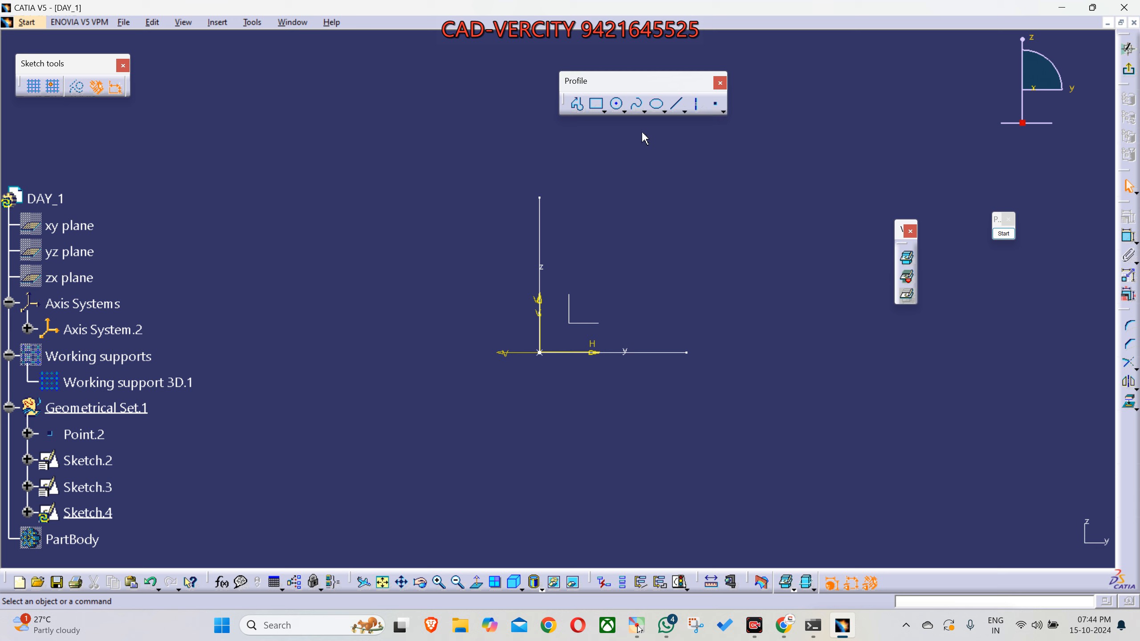
# - Draw a circle of about 360 mm radius in the positive H, positive V quadrant, and exit the sketch
pyautogui.click(618, 107)
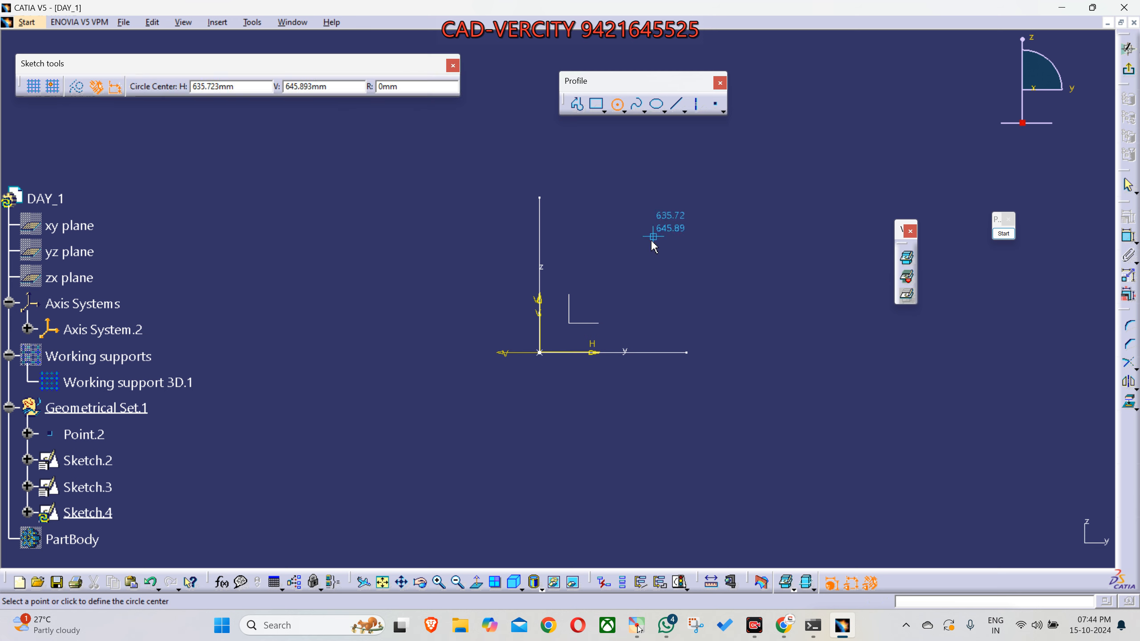
pyautogui.click(631, 257)
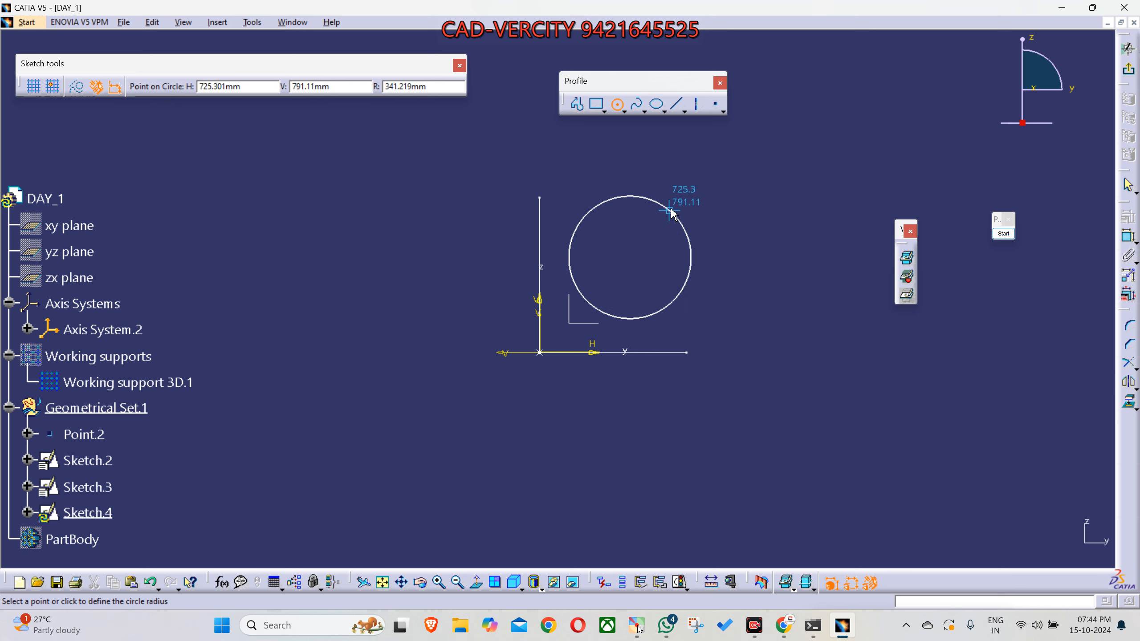
pyautogui.click(676, 211)
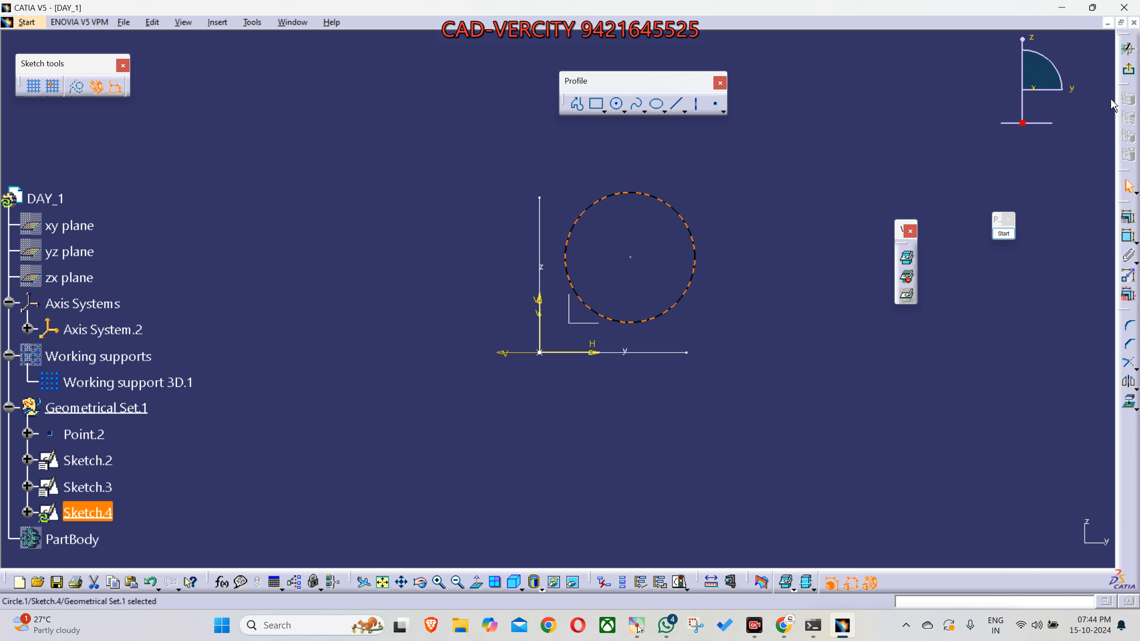
pyautogui.click(1129, 74)
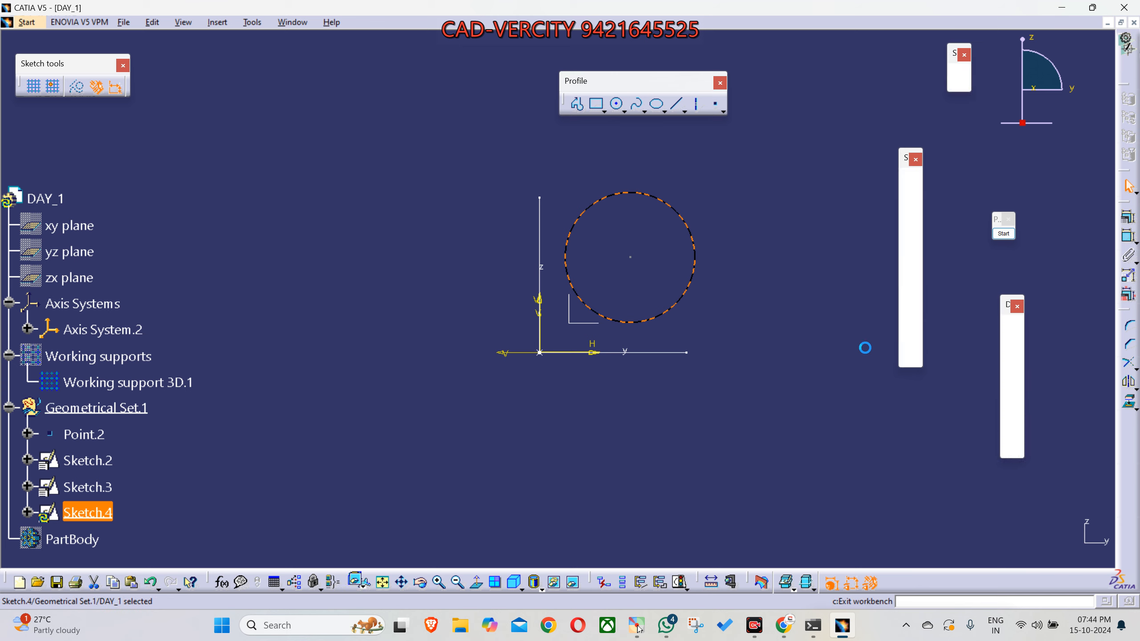
pyautogui.click(796, 420)
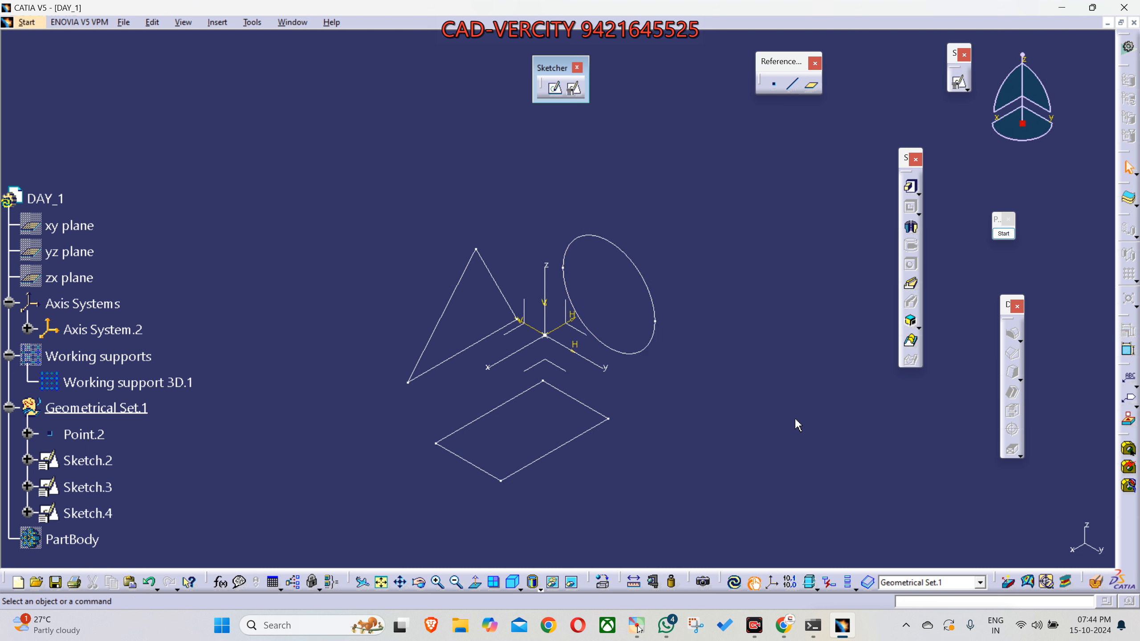
# - Hide Sketch.2, Sketch.3 and Sketch.4 in Geometrical Set.1
pyautogui.scroll(-2, 795, 419)
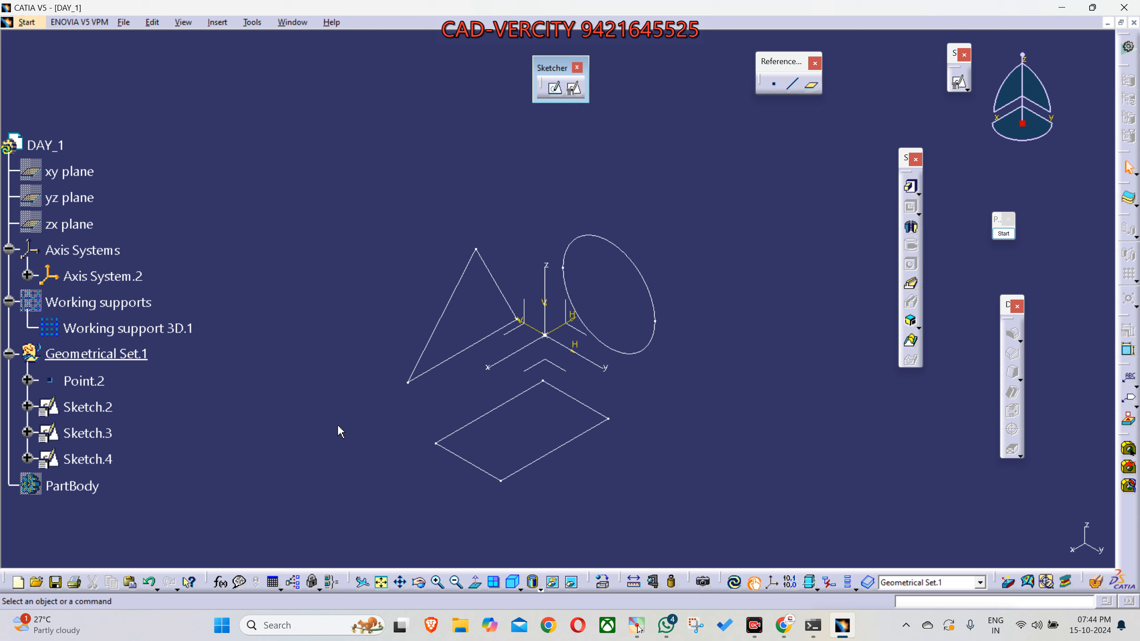
pyautogui.rightClick(95, 410)
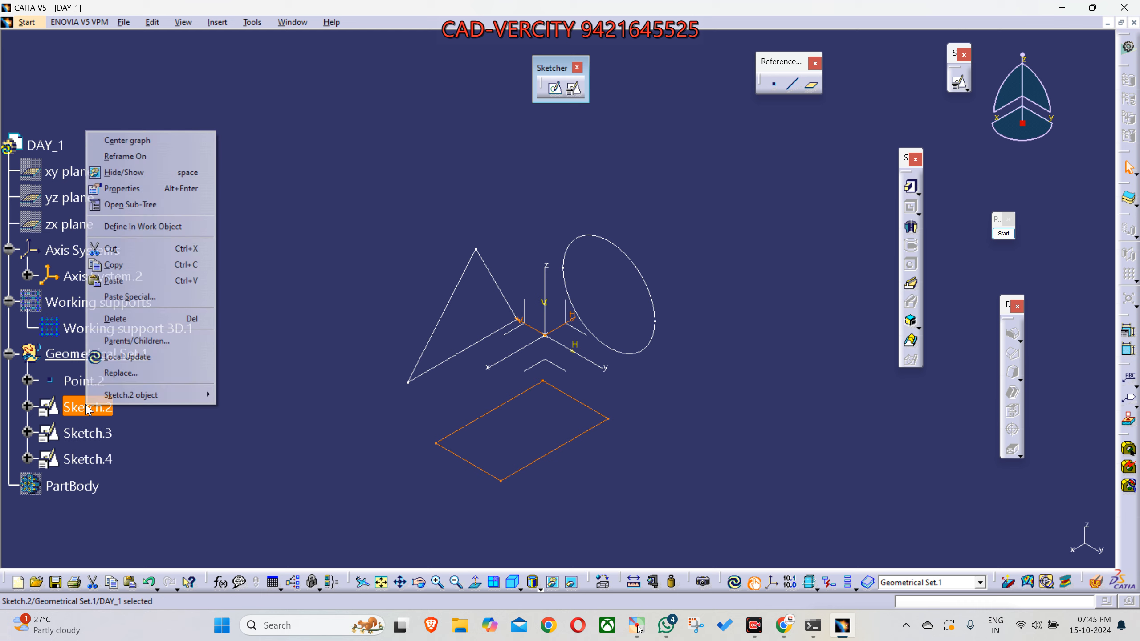
pyautogui.click(122, 174)
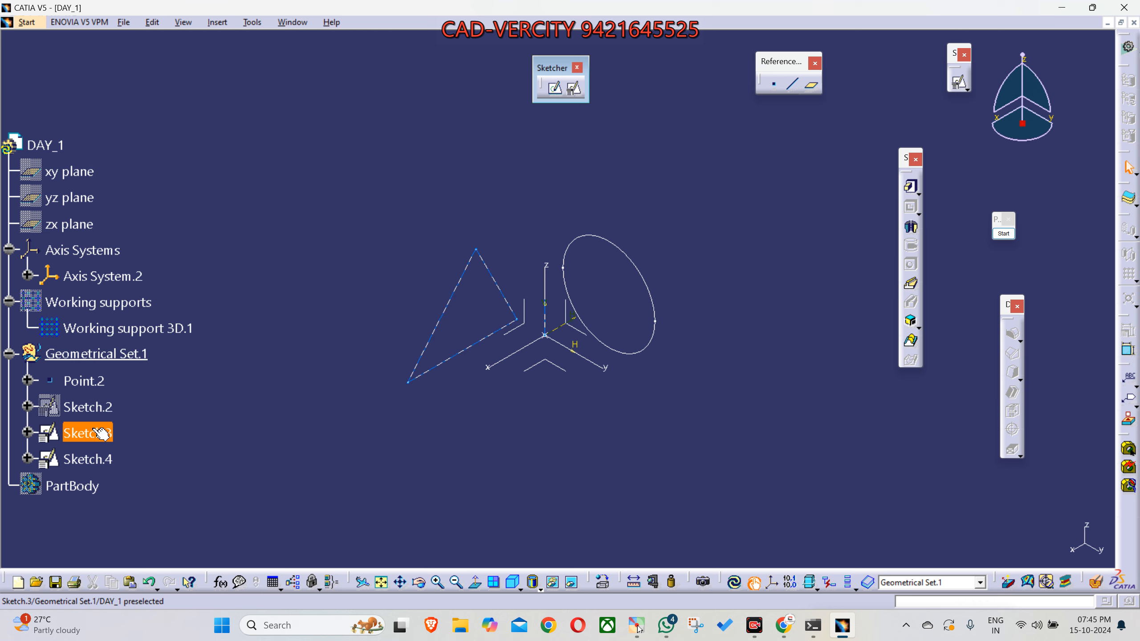
pyautogui.press('space')
pyautogui.click(90, 459)
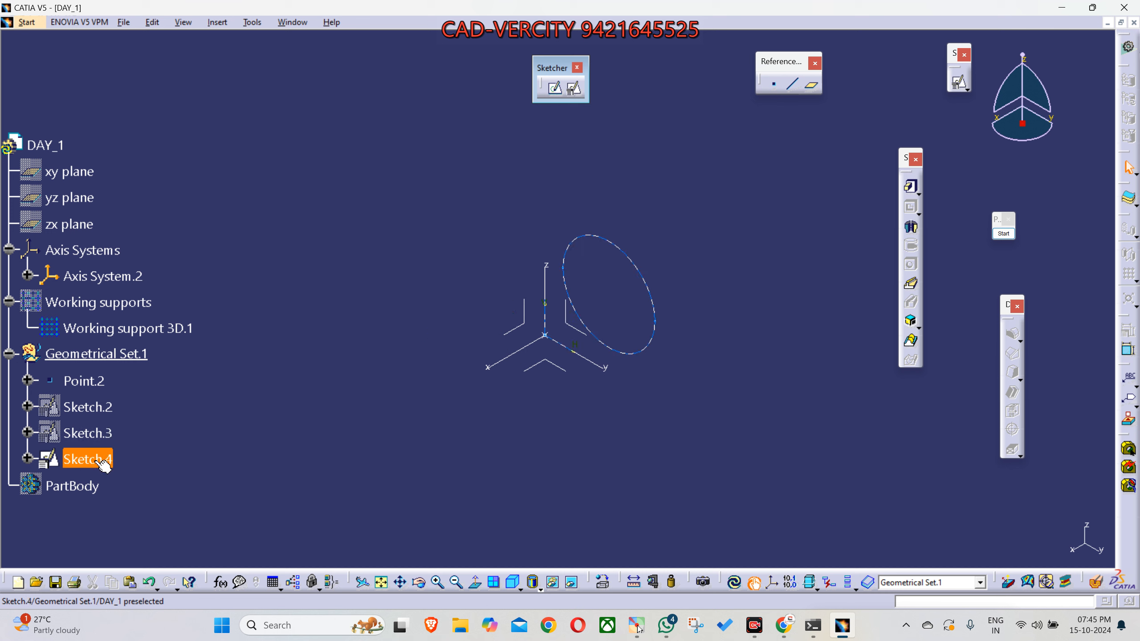
pyautogui.press('space')
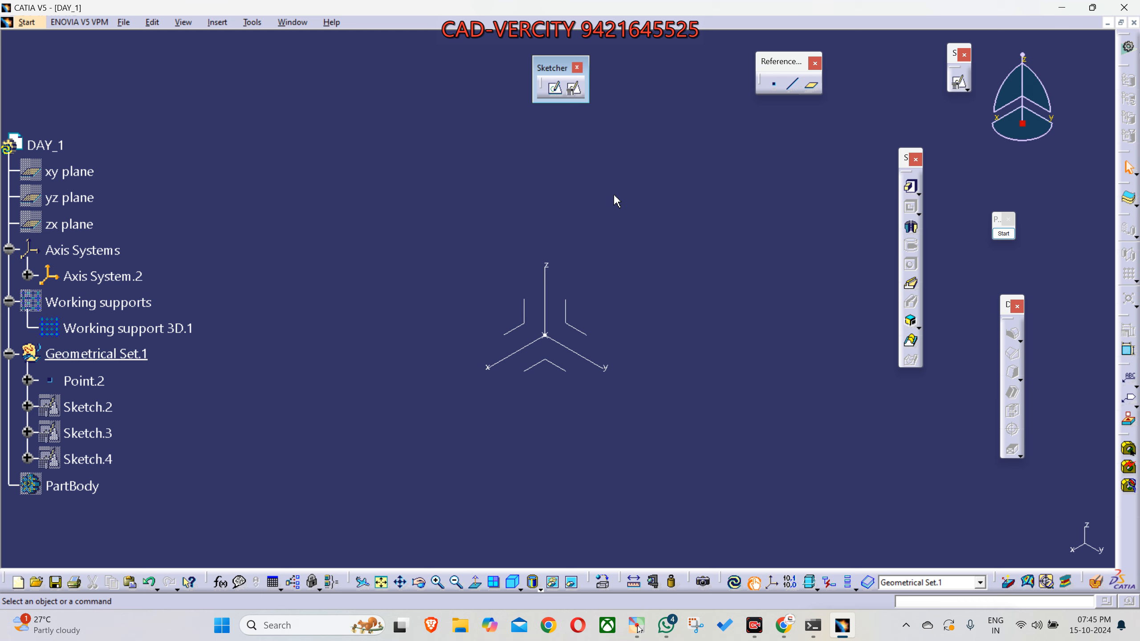
# - Open a non-positioned sketch on the XY plane of Axis System.2 and exit it without drawing anything
pyautogui.click(554, 92)
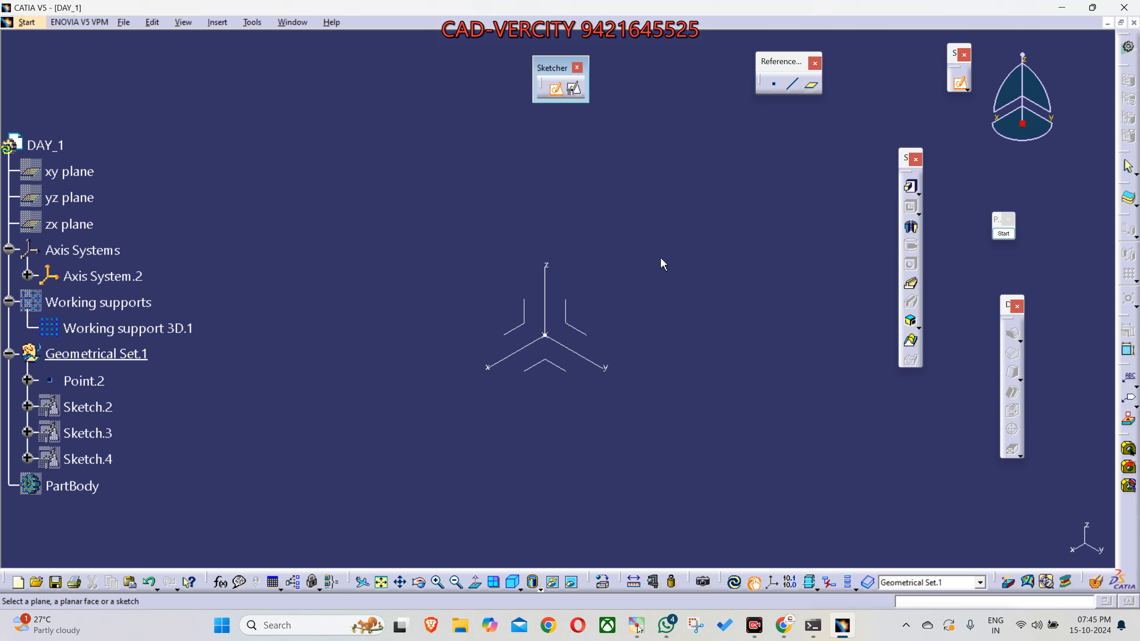
pyautogui.click(561, 373)
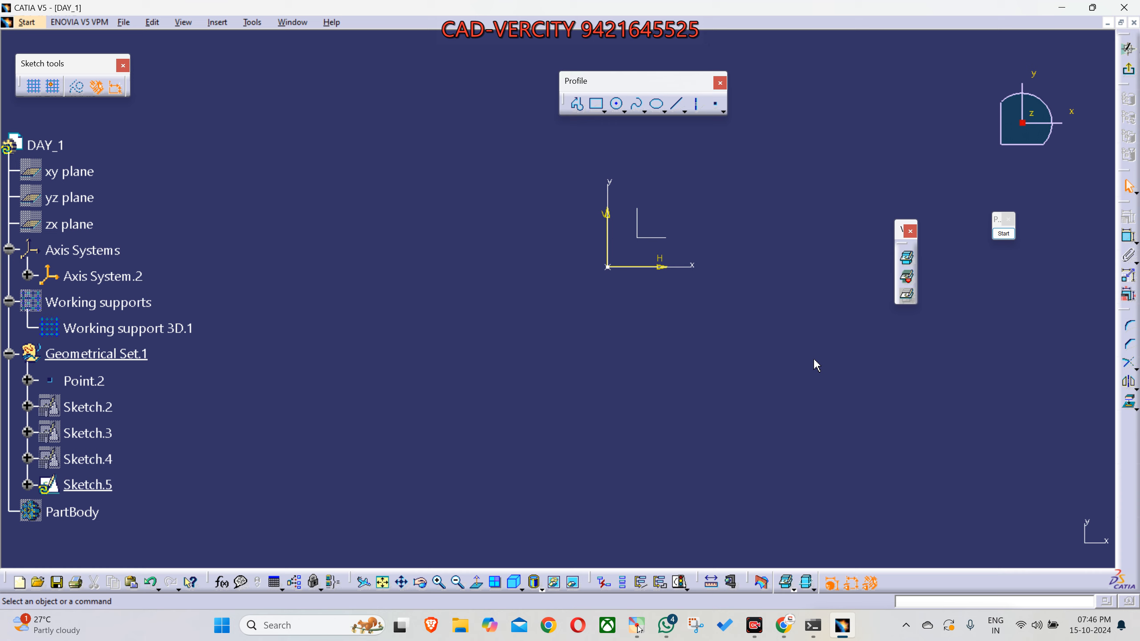
pyautogui.click(1128, 69)
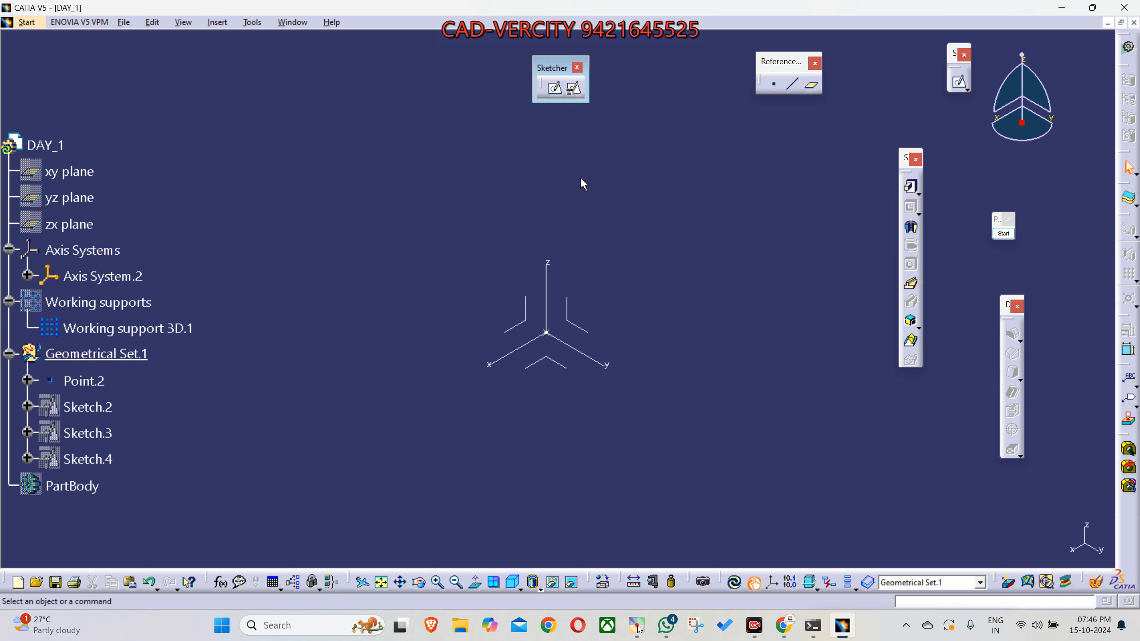
# - Open a non-positioned sketch on the ZX plane of Axis System.2 and exit it without drawing anything
pyautogui.click(555, 89)
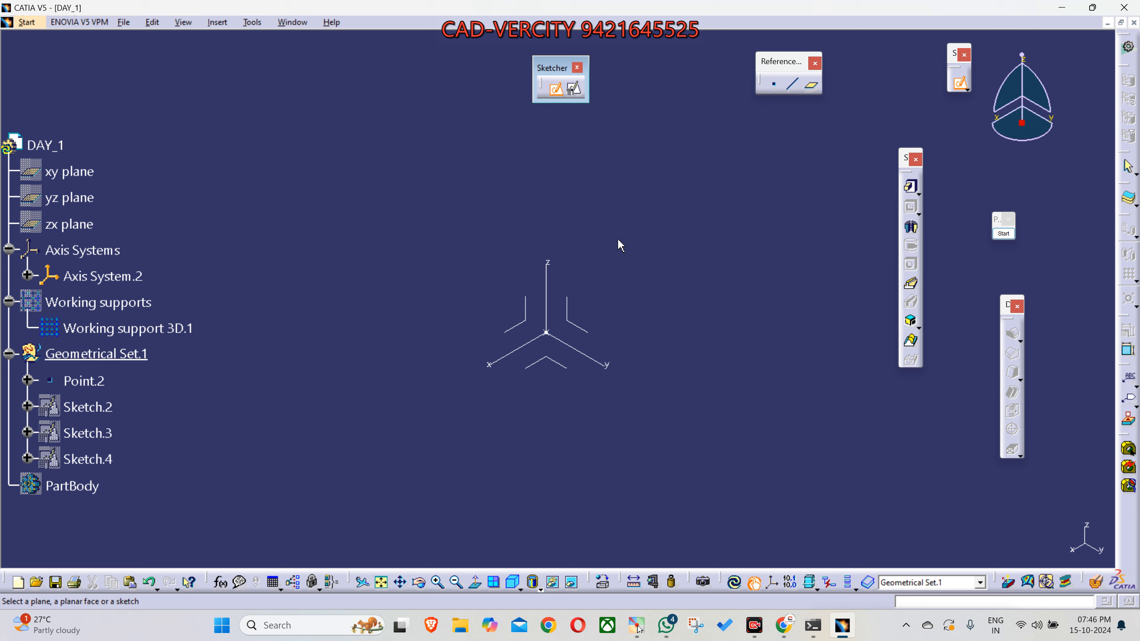
pyautogui.click(534, 317)
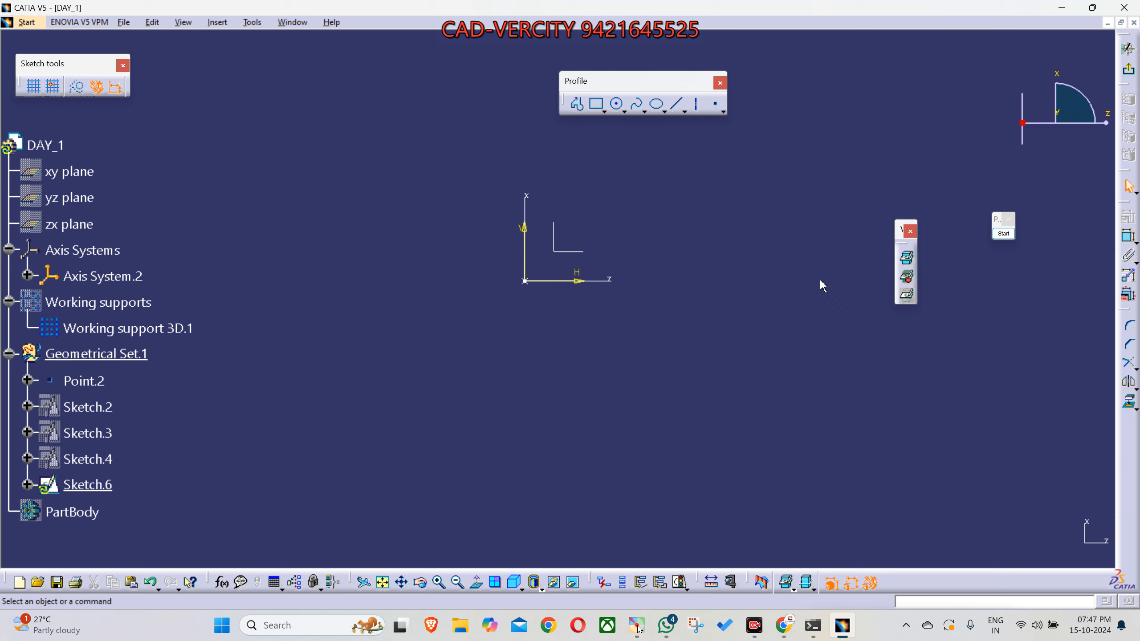
pyautogui.click(907, 257)
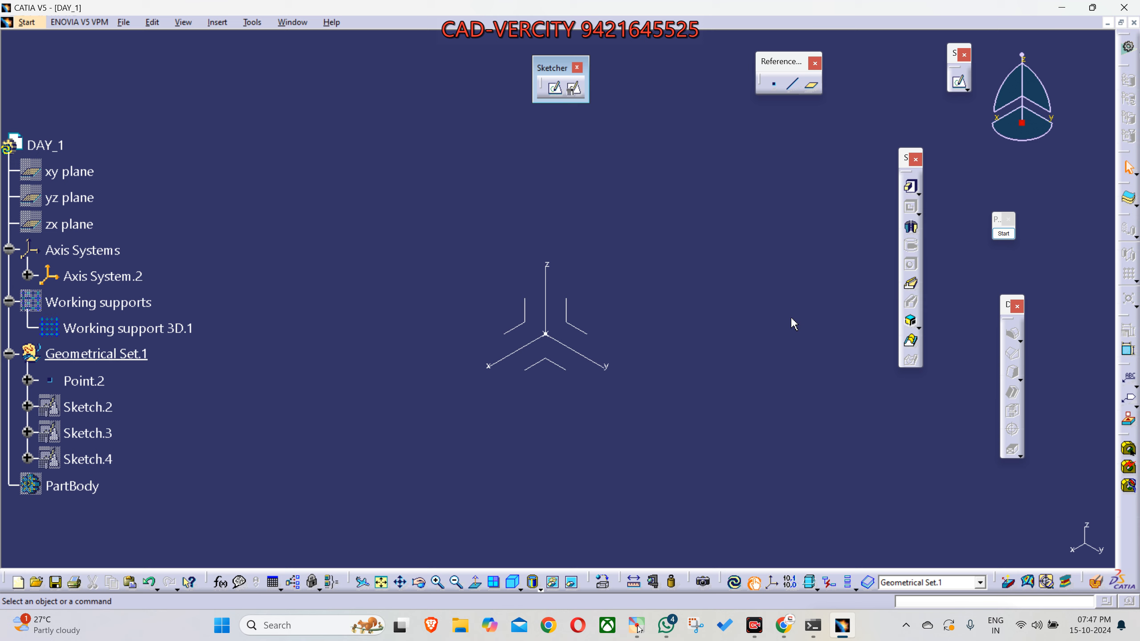
pyautogui.moveTo(792, 368); pyautogui.dragTo(777, 322, button='middle')
pyautogui.scroll(-1, 778, 322)
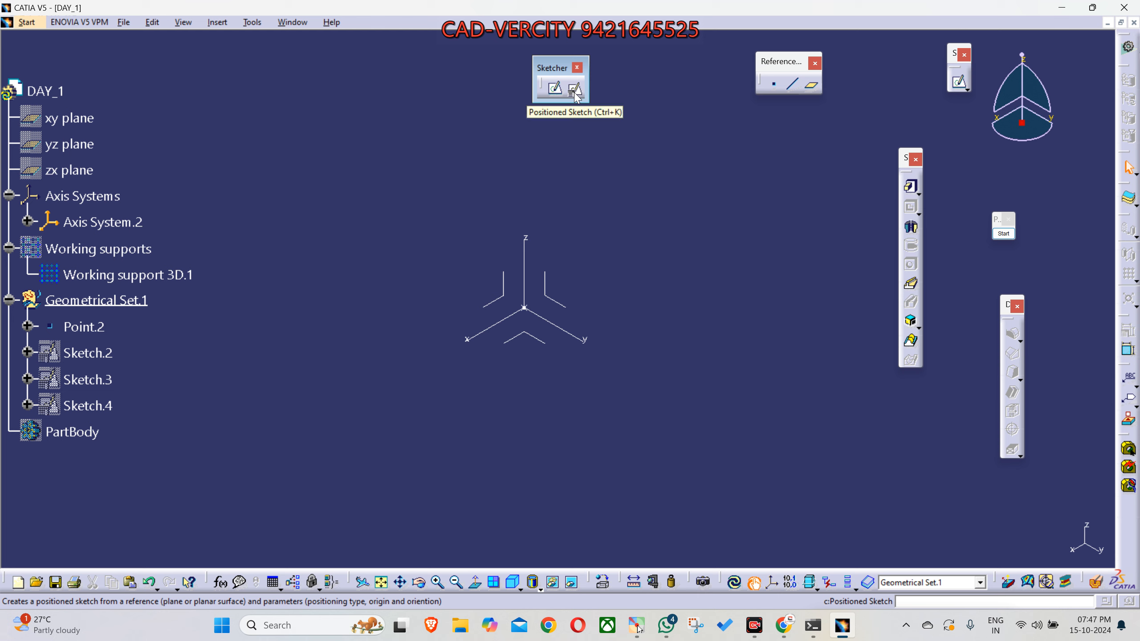
# - Move the Sketcher toolbar beside the specification tree, and open and cancel the positioned sketch definition
pyautogui.moveTo(555, 70)
pyautogui.mouseDown()
pyautogui.moveTo(220, 49)
pyautogui.moveTo(280, 62)
pyautogui.moveTo(174, 65)
pyautogui.mouseUp()
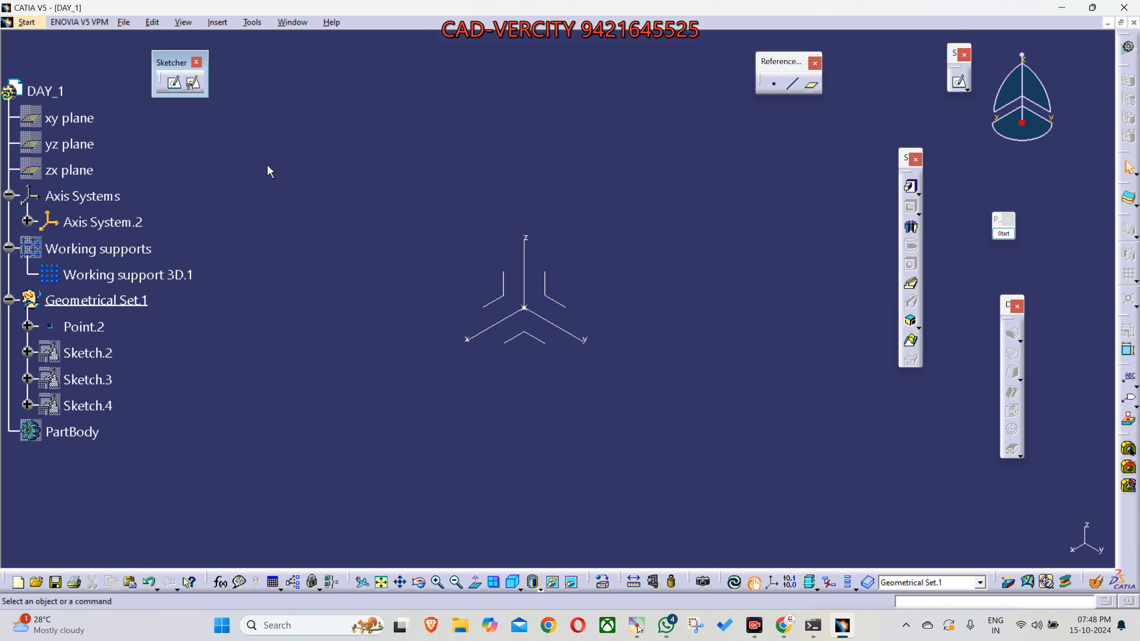
pyautogui.click(200, 91)
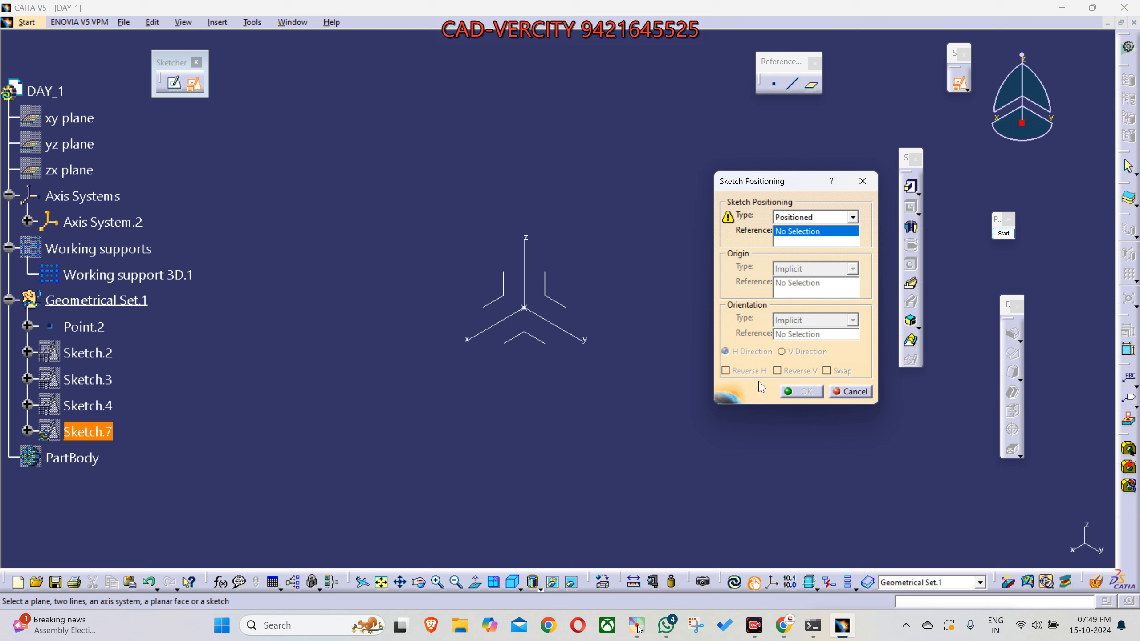
pyautogui.click(851, 391)
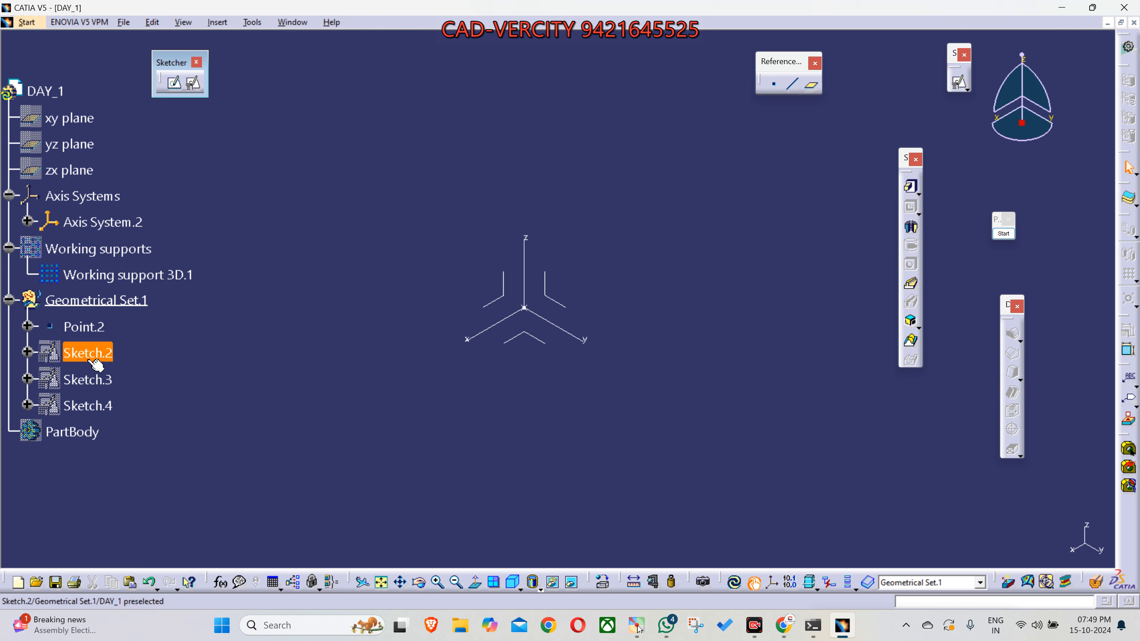
# - Show Sketch.2, Sketch.3 and Sketch.4 in Geometrical Set.1 and hide all three again
pyautogui.press('space')
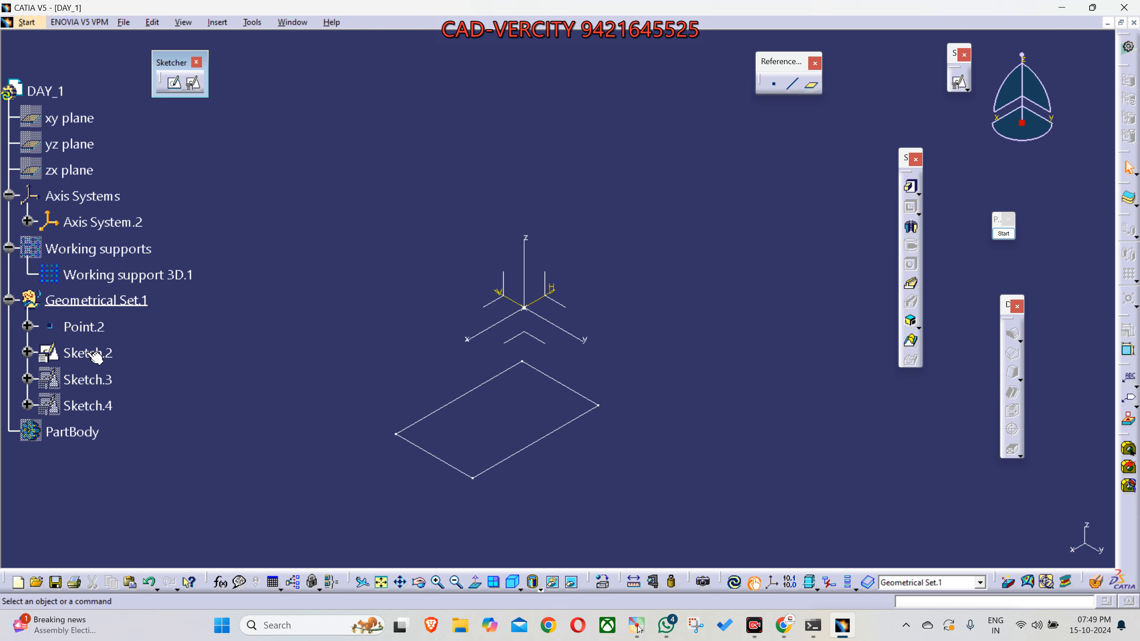
pyautogui.click(98, 380)
pyautogui.press('space')
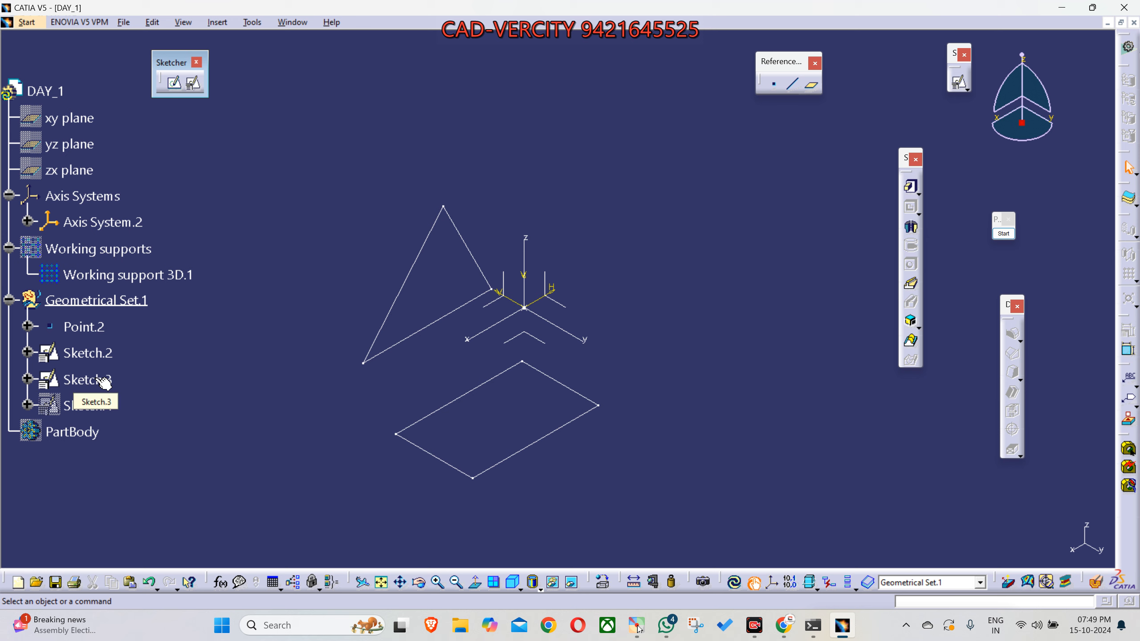
pyautogui.click(101, 402)
pyautogui.press('space')
pyautogui.press('space')
pyautogui.click(96, 379)
pyautogui.press('space')
pyautogui.click(101, 353)
pyautogui.press('space')
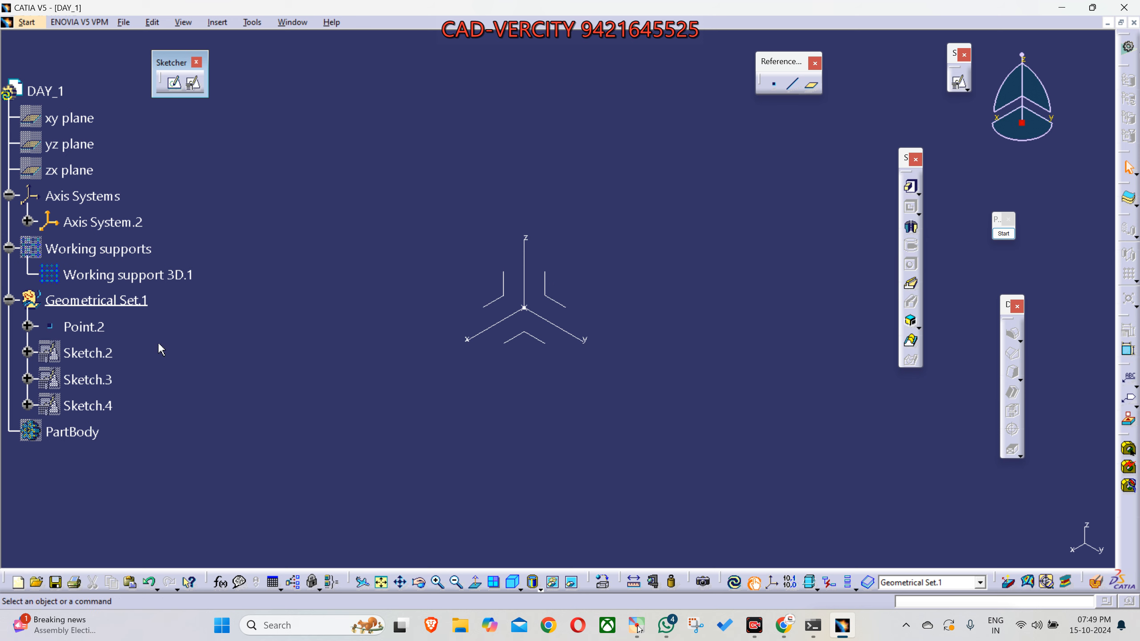
# - Create a positioned sketch on the XY plane of Axis System.2 with both the H and V directions reversed
pyautogui.click(194, 83)
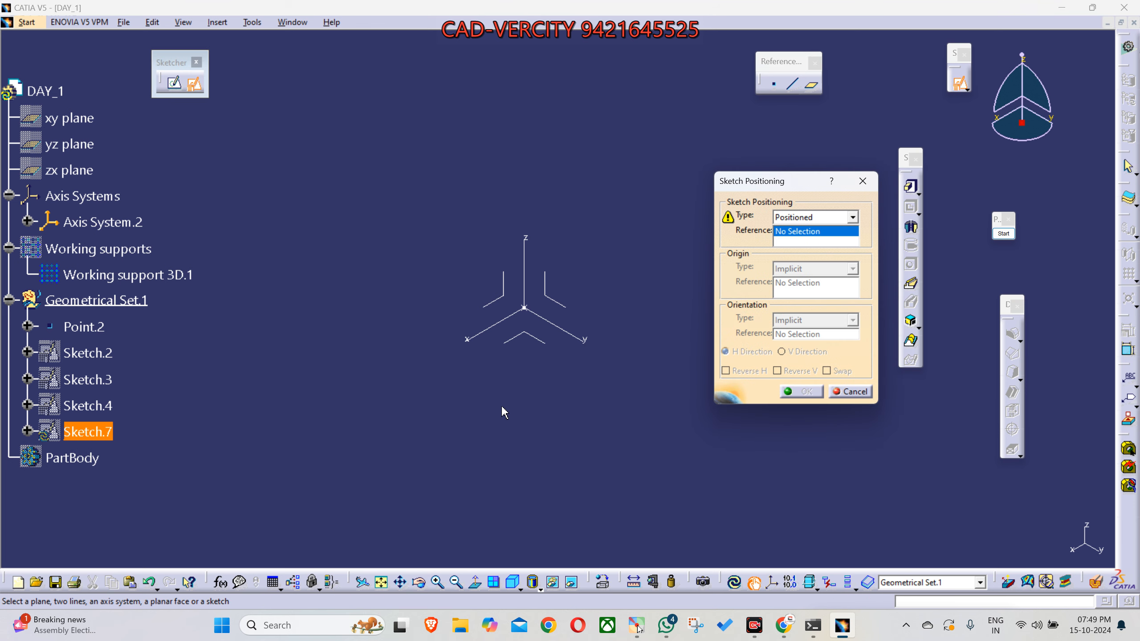
pyautogui.click(538, 349)
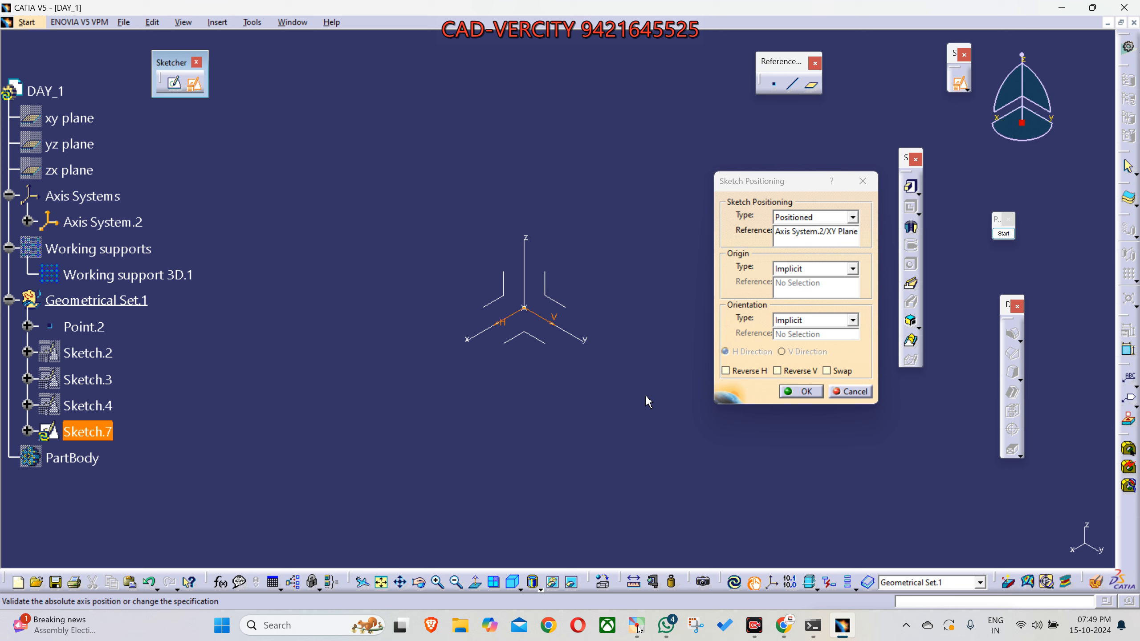
pyautogui.click(795, 372)
pyautogui.click(756, 372)
pyautogui.click(800, 392)
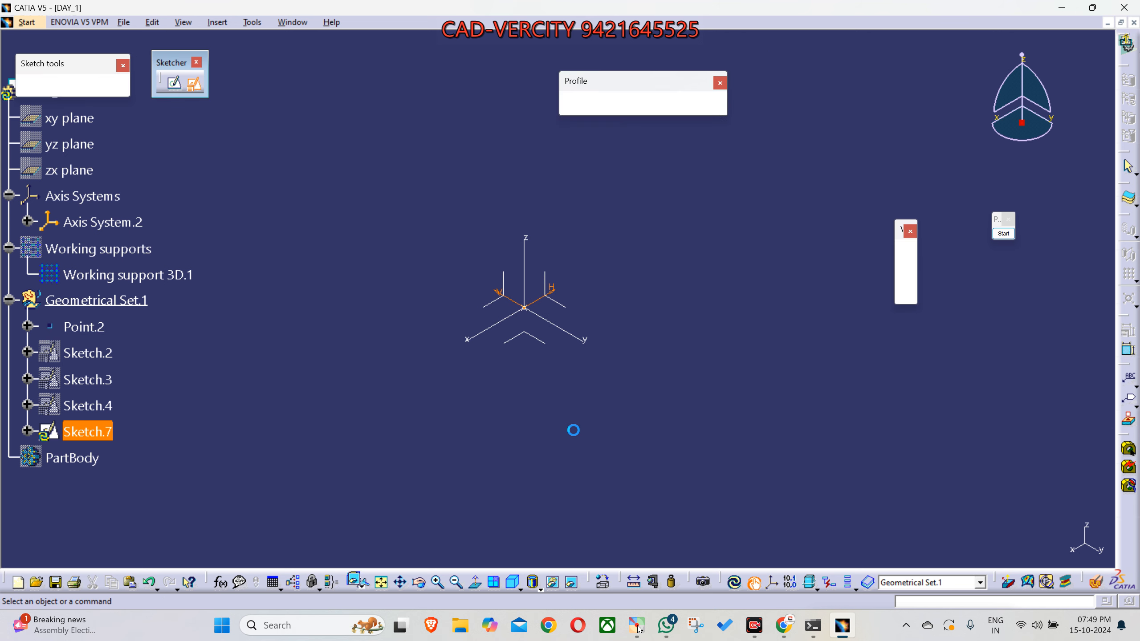
# - Lay the Visu3D toolbar out horizontally near the specification tree and set the background 3D display to Usual
pyautogui.moveTo(573, 400); pyautogui.dragTo(584, 437, button='middle')
pyautogui.moveTo(900, 231); pyautogui.dragTo(294, 103)
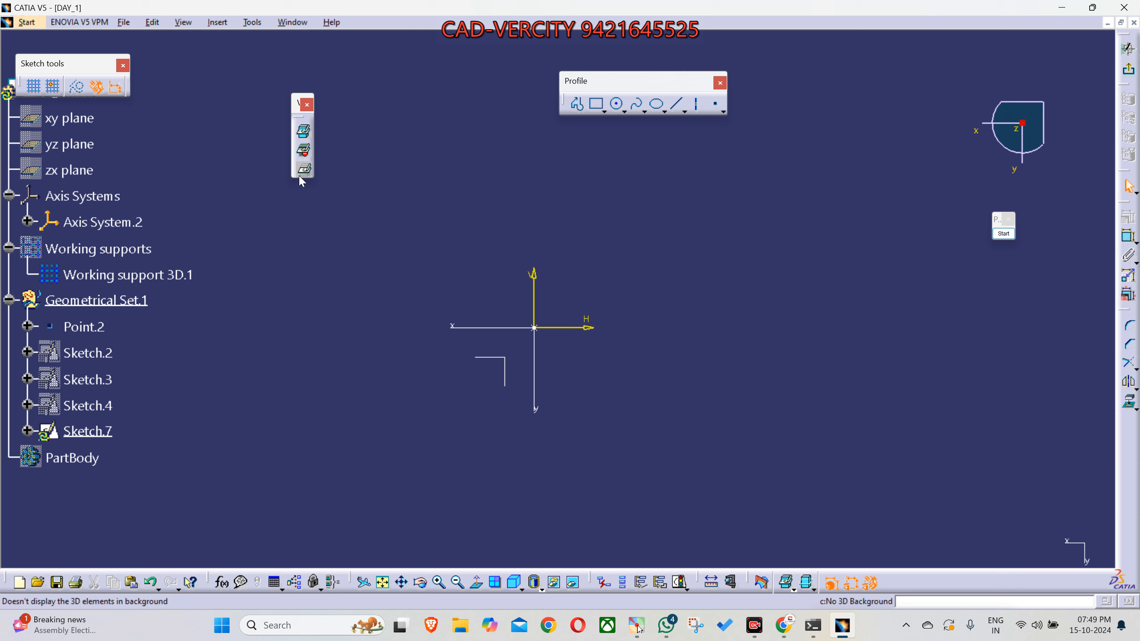
pyautogui.click(303, 134)
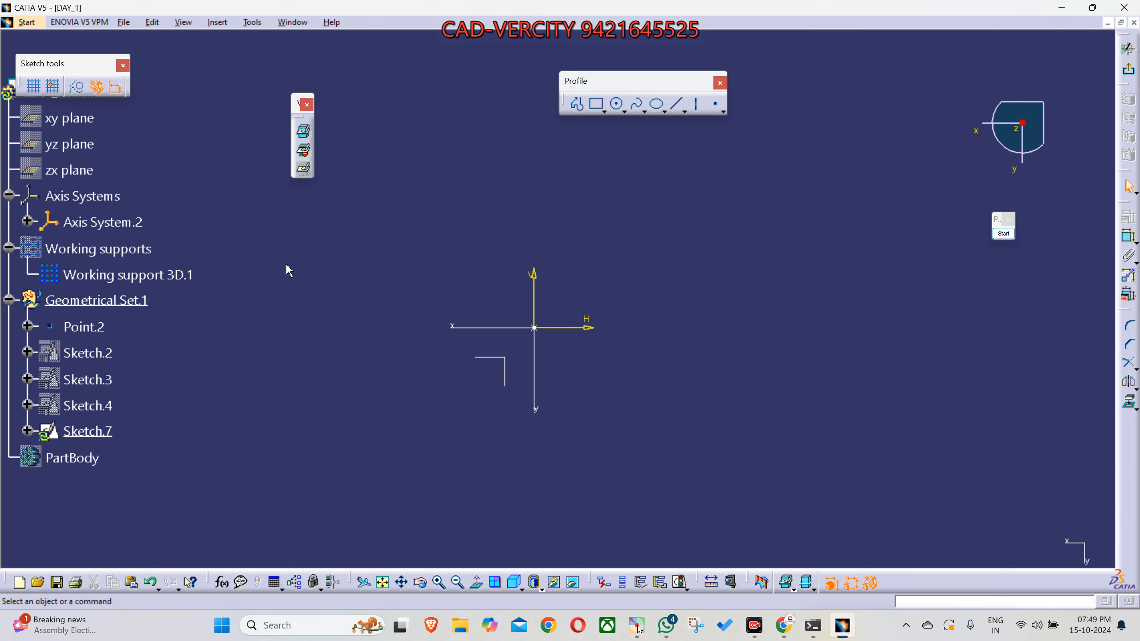
pyautogui.moveTo(294, 104)
pyautogui.mouseDown()
pyautogui.moveTo(272, 108)
pyautogui.moveTo(294, 108)
pyautogui.mouseUp()
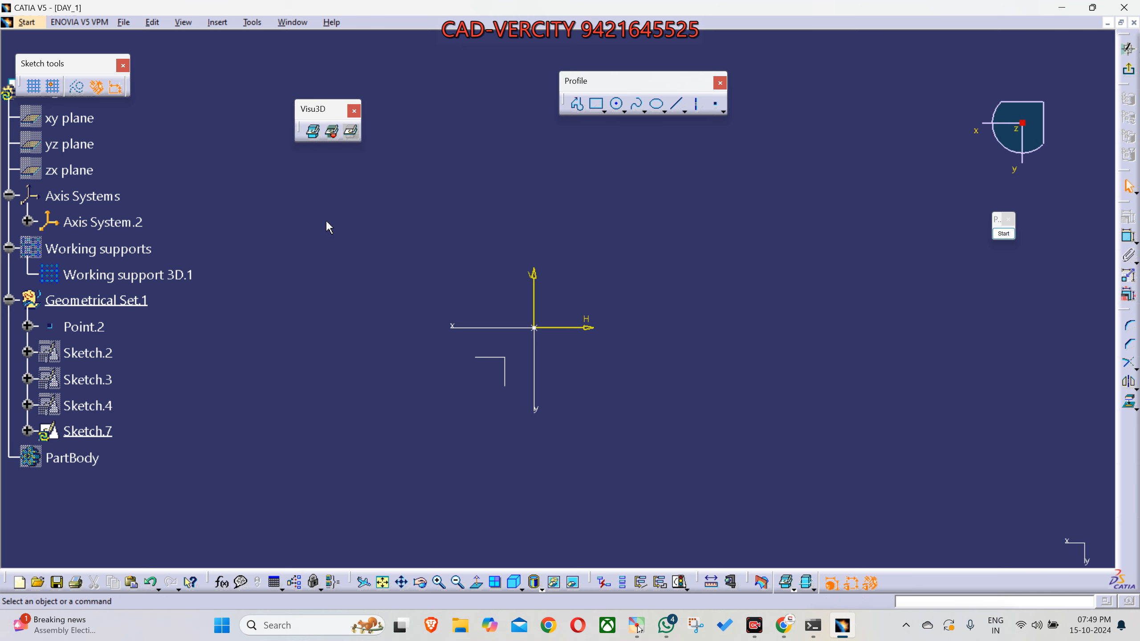
pyautogui.moveTo(375, 366); pyautogui.dragTo(403, 324, button='middle')
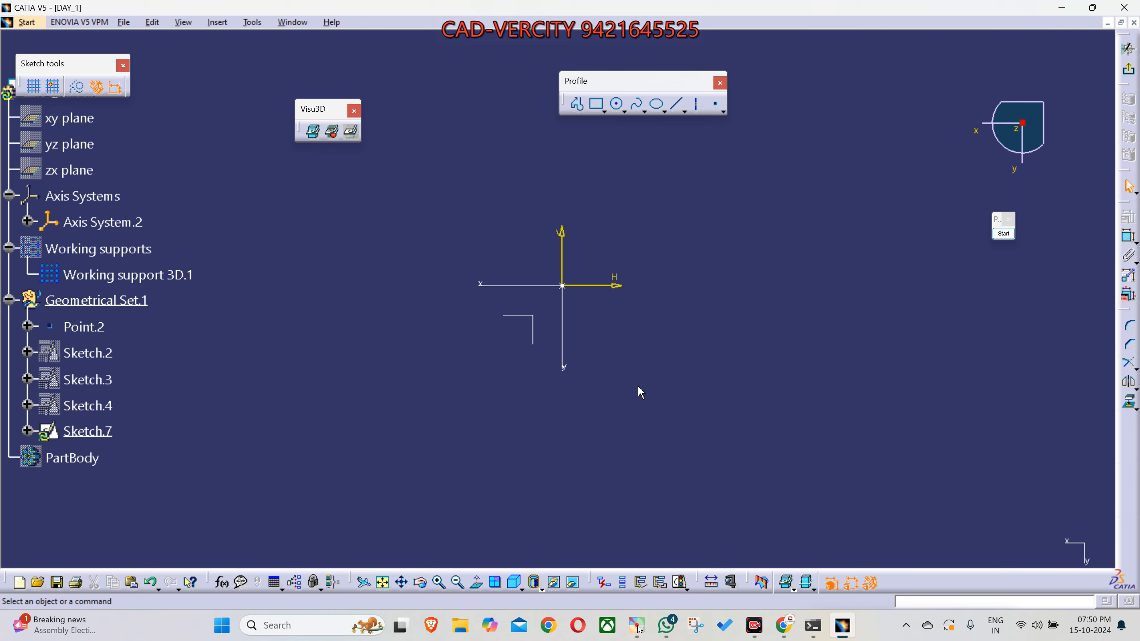
# - Select the XY plane of Axis System.2, orbit the sketch out of its plane, and restore the view normal to it
pyautogui.click(536, 324)
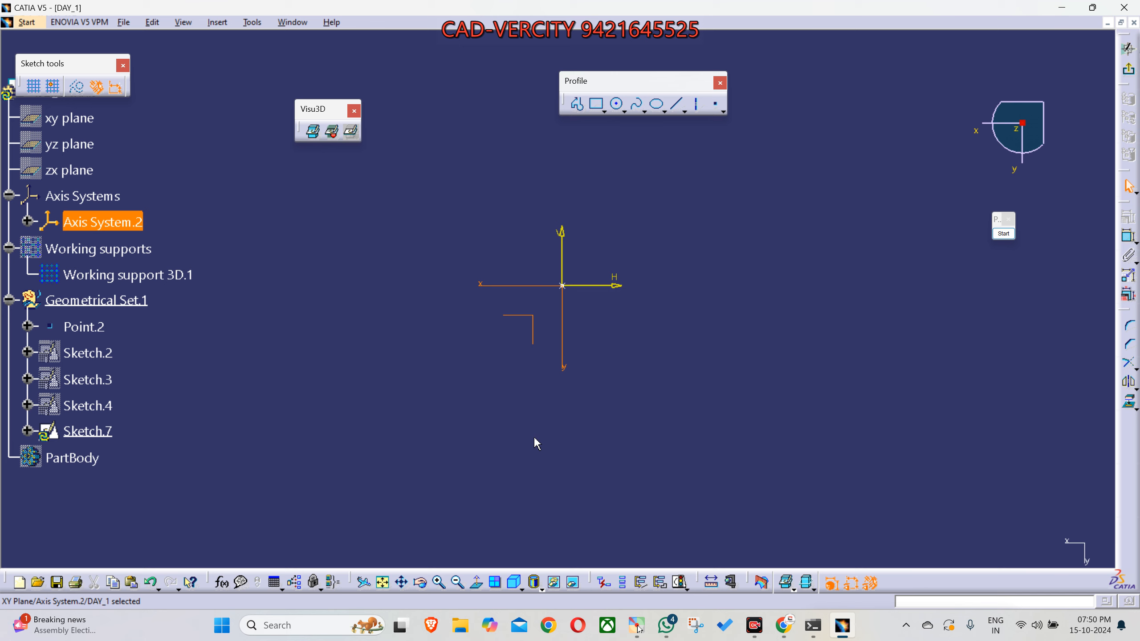
pyautogui.moveTo(534, 465); pyautogui.dragTo(580, 239, button='middle')
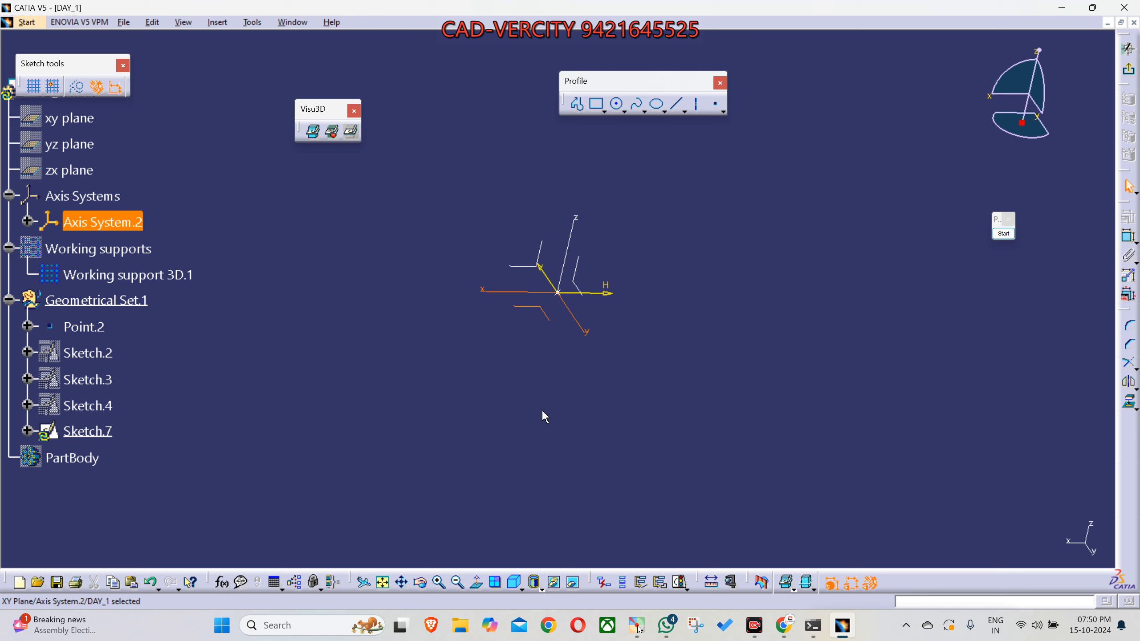
pyautogui.moveTo(546, 417); pyautogui.dragTo(485, 419, button='middle')
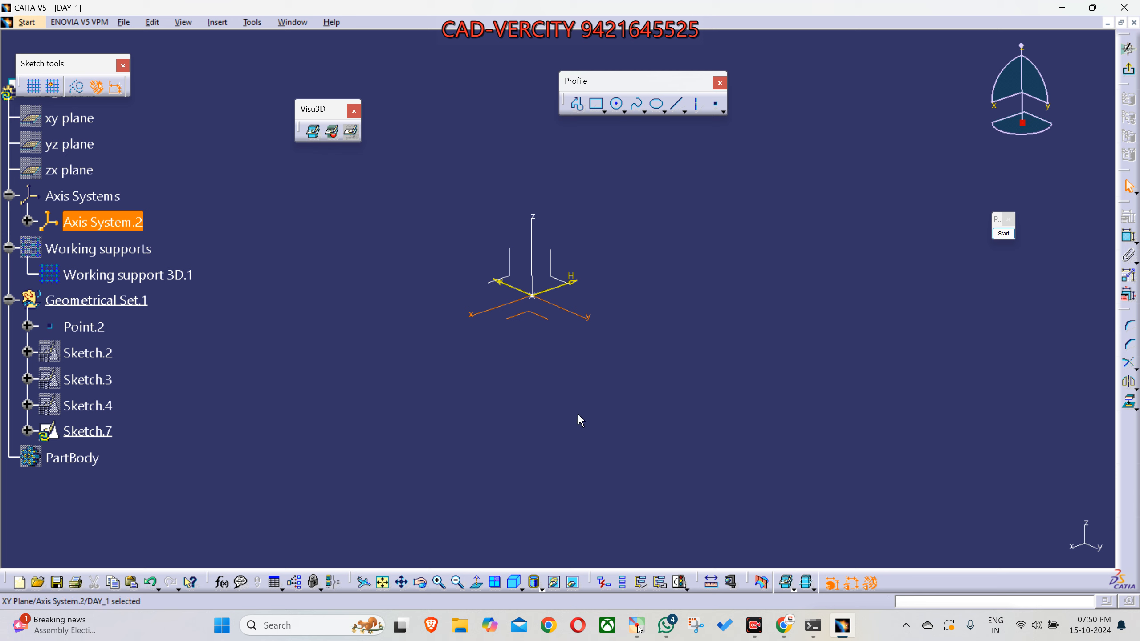
pyautogui.click(479, 590)
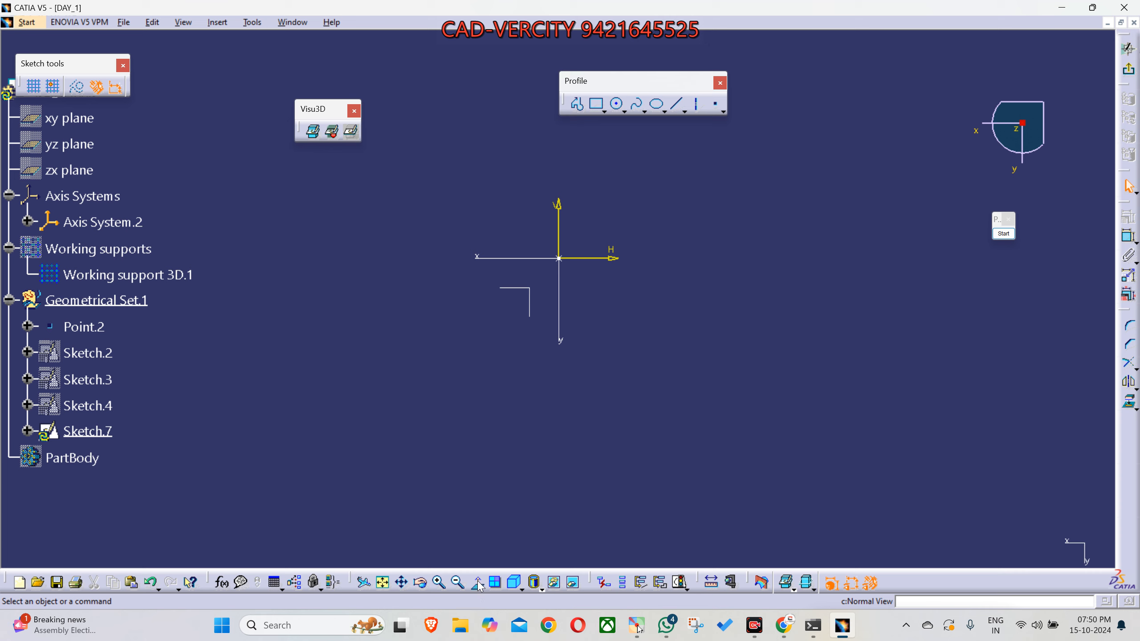
# - Pan the sketch axes out of view and fit all geometry back into the window, repeating this with the view rotated
pyautogui.moveTo(625, 413); pyautogui.dragTo(230, 238, button='middle')
pyautogui.moveTo(365, 341); pyautogui.dragTo(191, 222, button='middle')
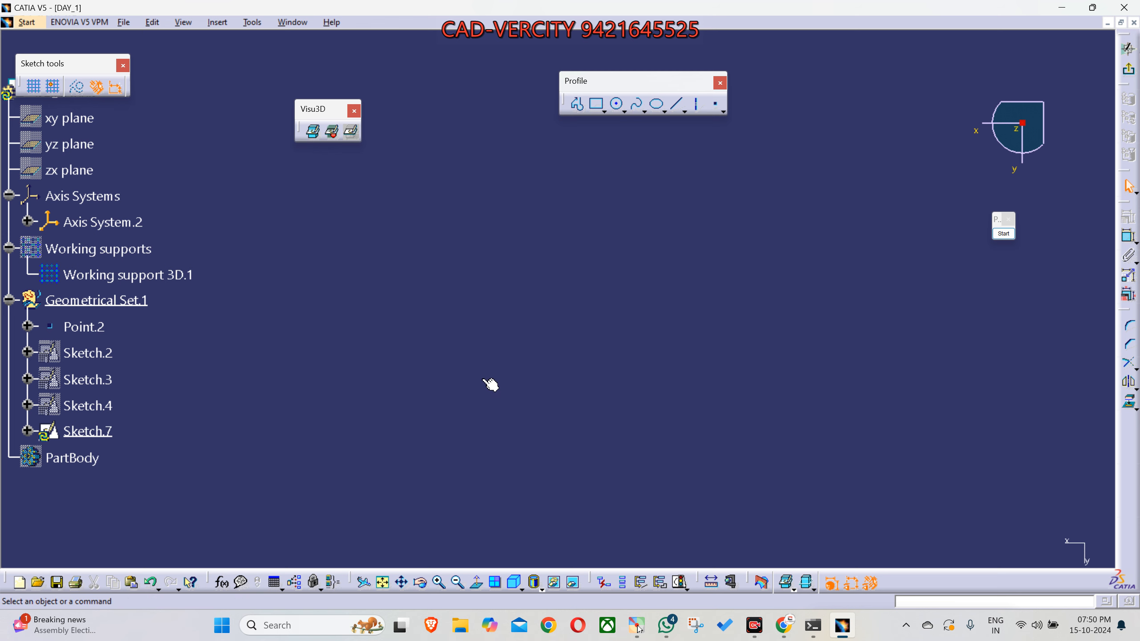
pyautogui.moveTo(409, 302); pyautogui.dragTo(519, 374, button='middle')
pyautogui.moveTo(433, 343); pyautogui.dragTo(494, 389, button='middle')
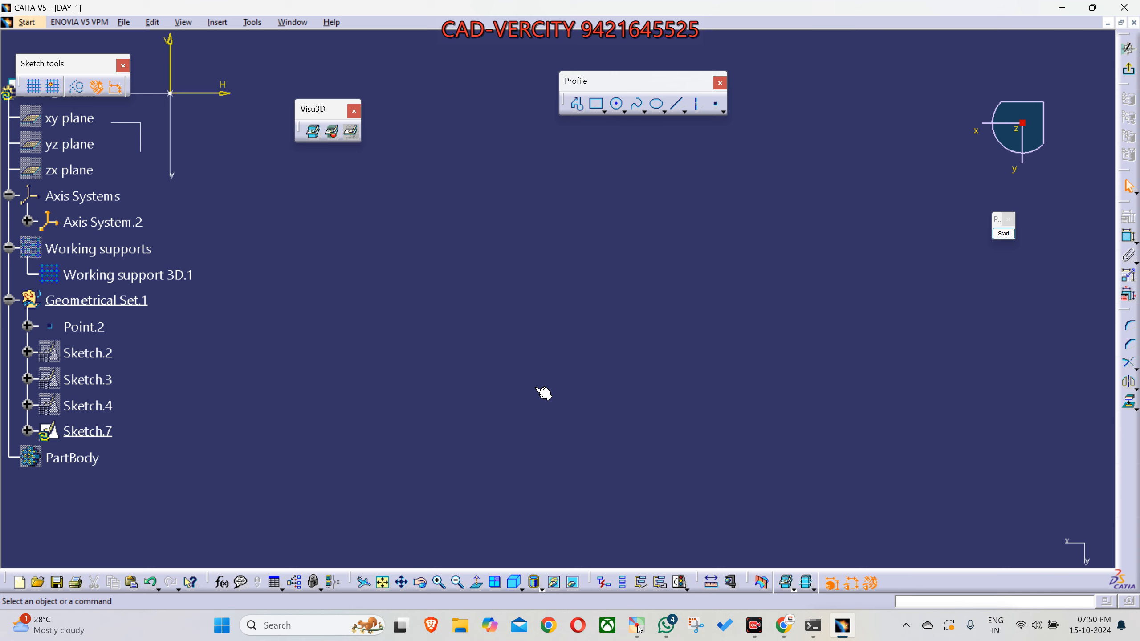
pyautogui.click(385, 589)
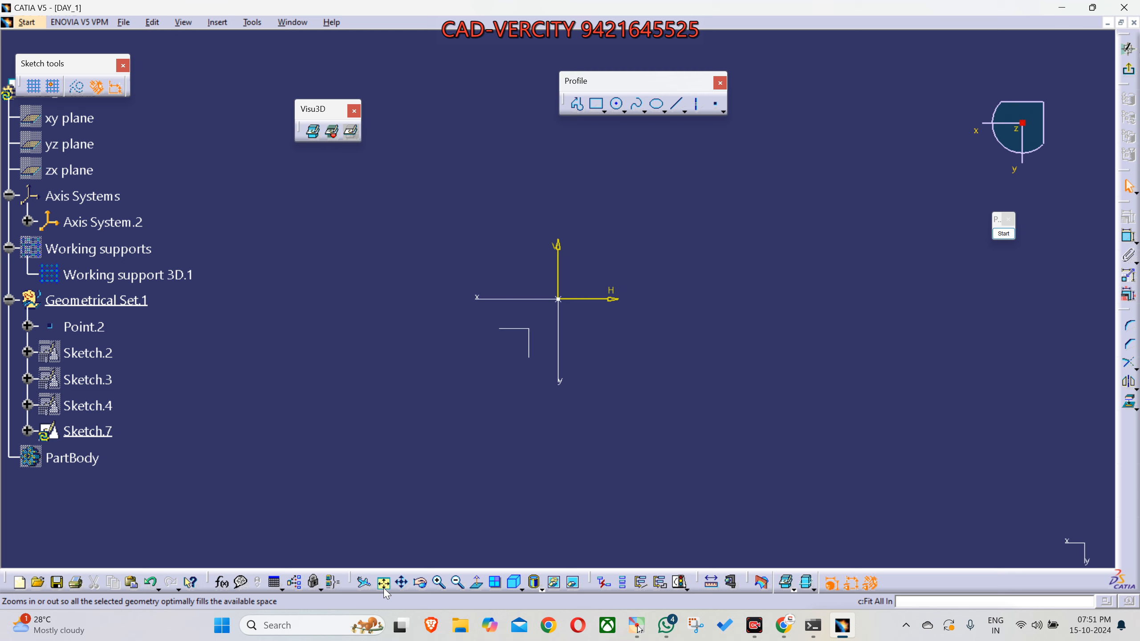
pyautogui.moveTo(745, 451)
pyautogui.mouseDown(button='middle')
pyautogui.moveTo(502, 183)
pyautogui.moveTo(358, 69)
pyautogui.moveTo(379, 105)
pyautogui.mouseUp(button='middle')
pyautogui.moveTo(595, 434); pyautogui.dragTo(502, 255, button='middle')
pyautogui.scroll(1, 501, 255)
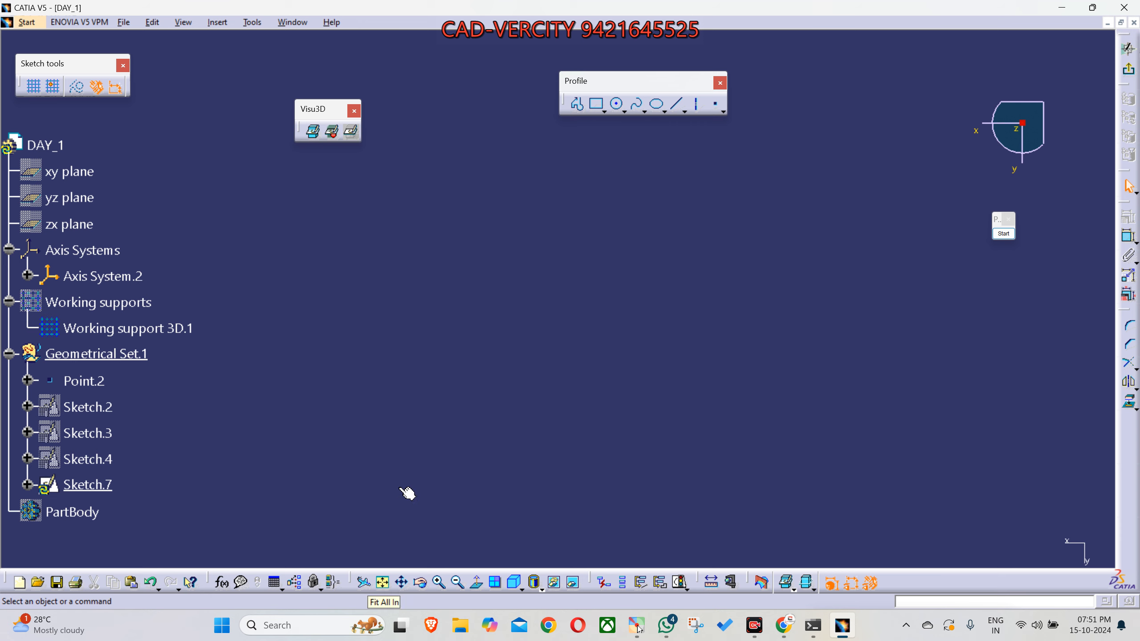
pyautogui.moveTo(407, 495); pyautogui.dragTo(470, 371, button='middle')
pyautogui.click(384, 583)
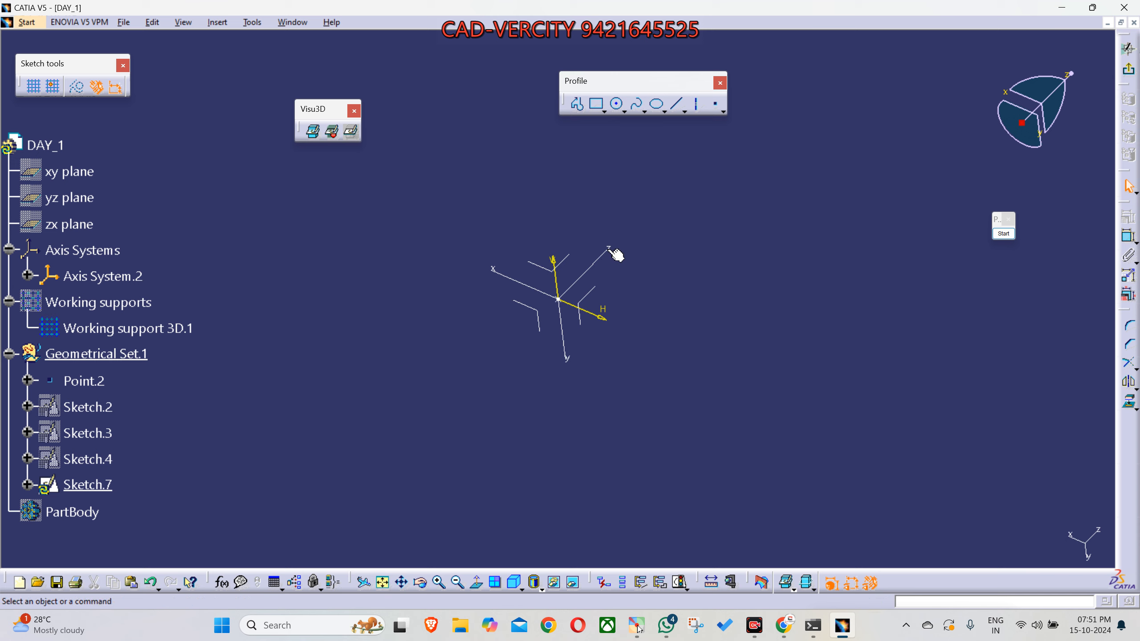
# - View the sketch normal to its plane, in isometric view, and normal to its plane again
pyautogui.click(478, 583)
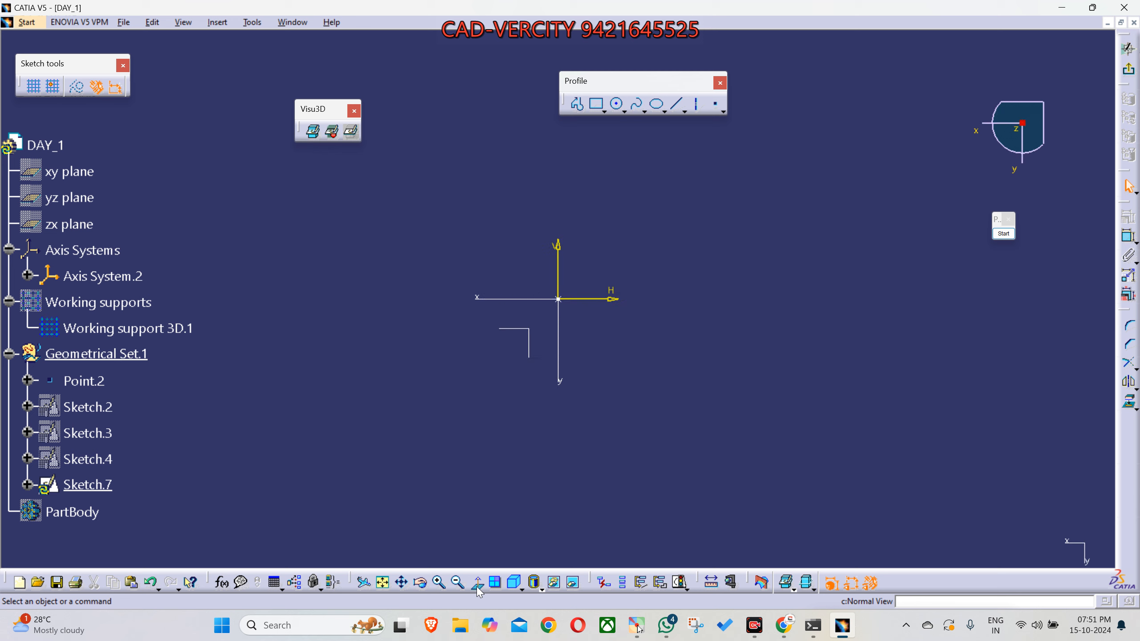
pyautogui.click(515, 584)
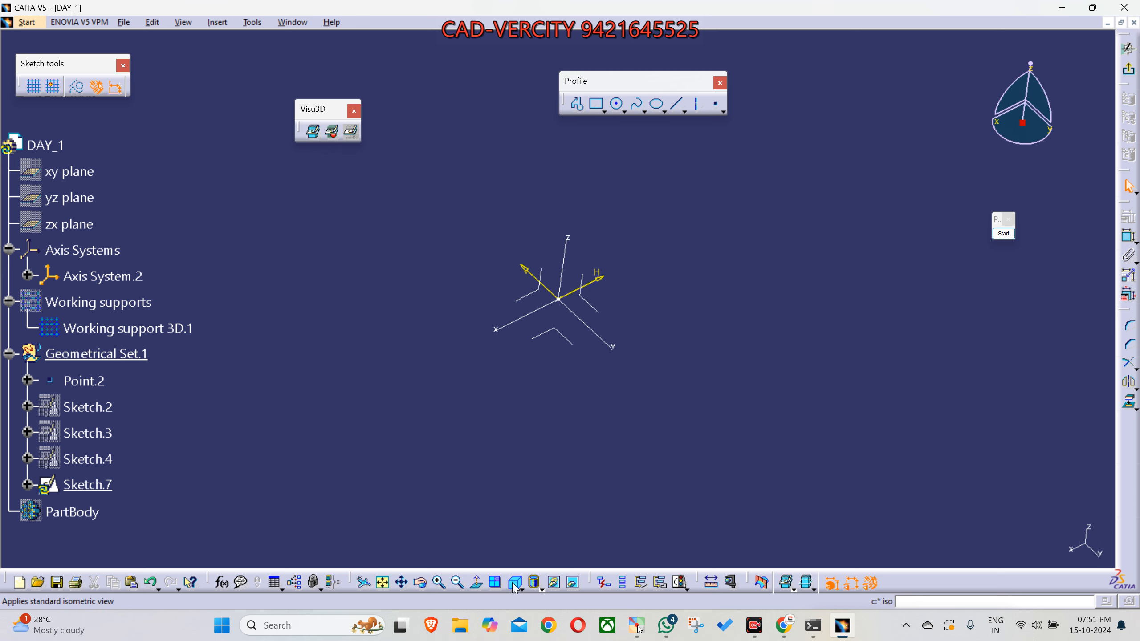
pyautogui.click(481, 587)
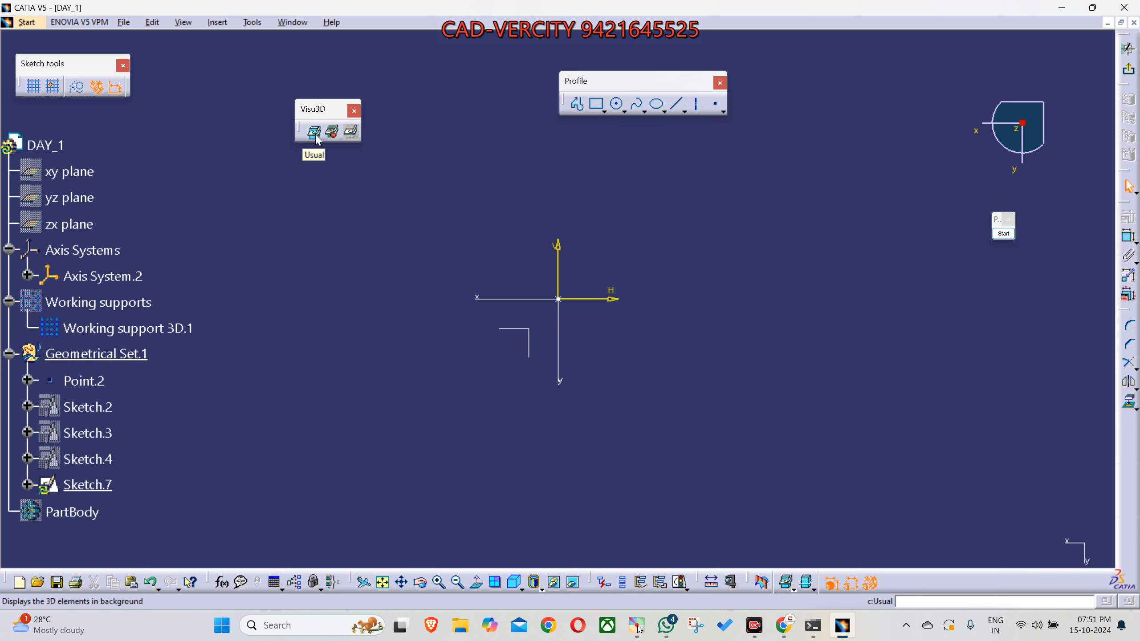
# - Select the axis system's XY plane in the sketch background and clear the selection, using the Usual display mode
pyautogui.click(530, 335)
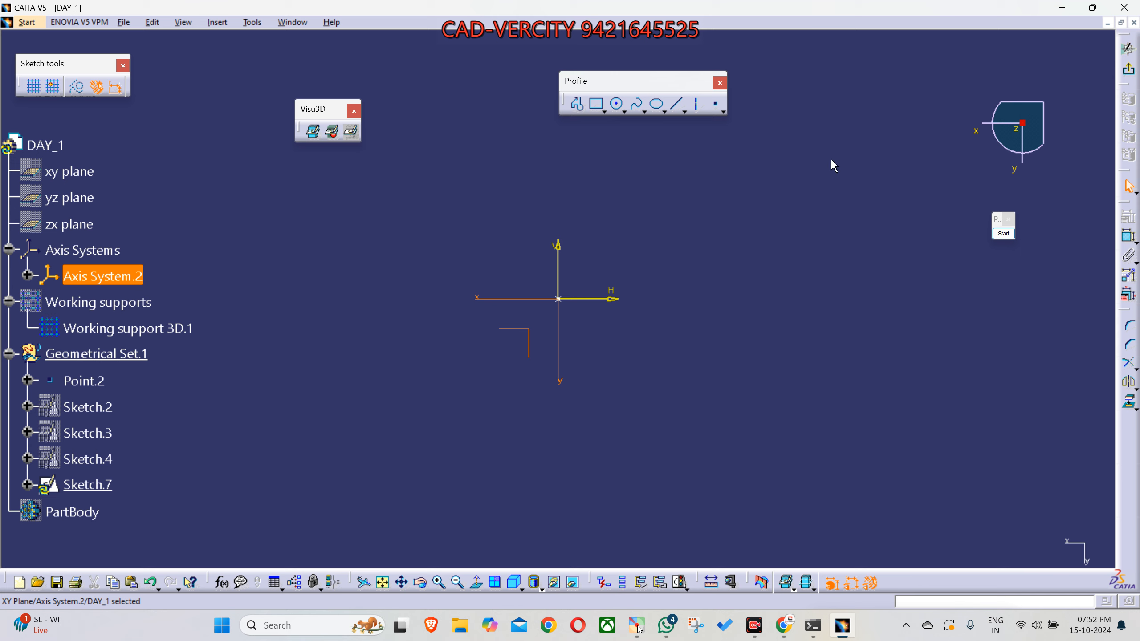
pyautogui.click(530, 343)
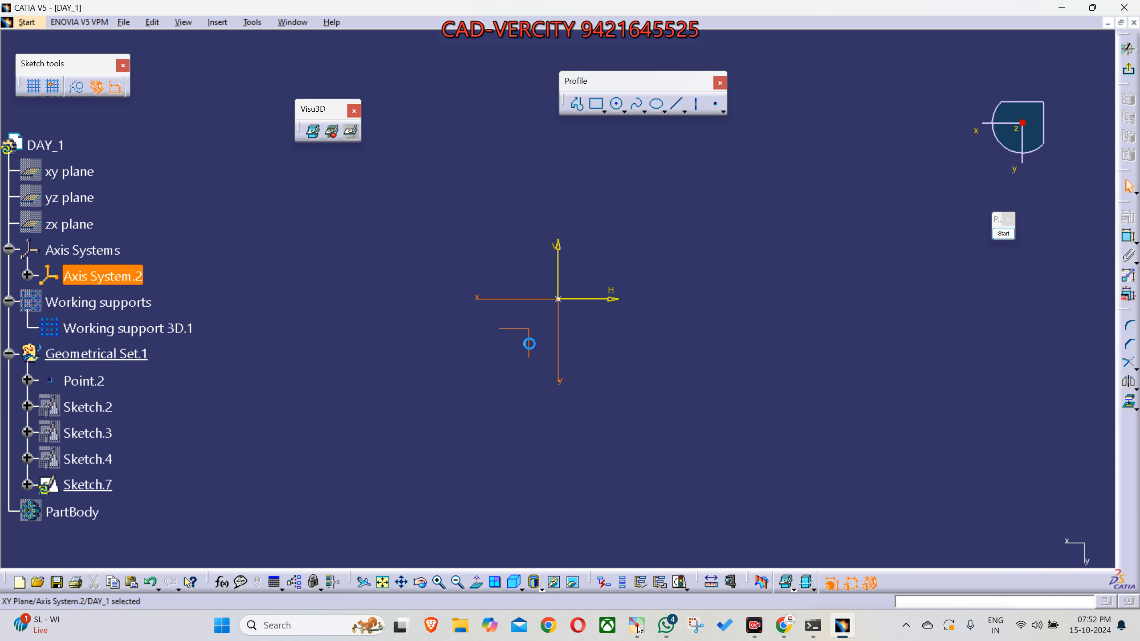
pyautogui.click(530, 414)
pyautogui.click(532, 345)
pyautogui.click(563, 501)
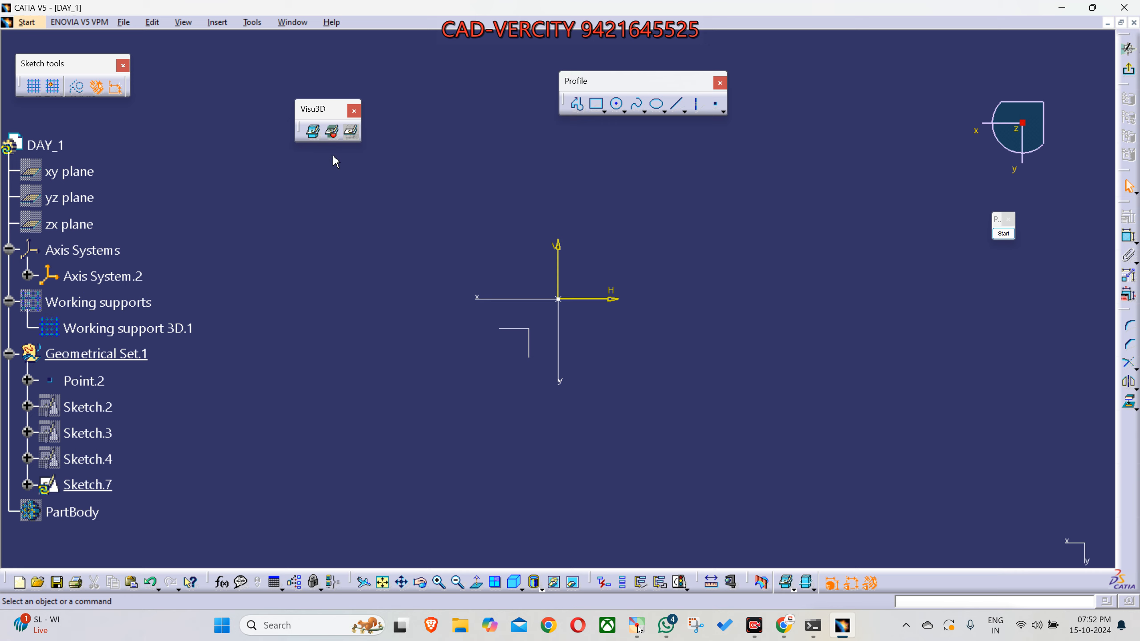
# - Set the display of the sketch's background 3D elements to Low light
pyautogui.click(334, 138)
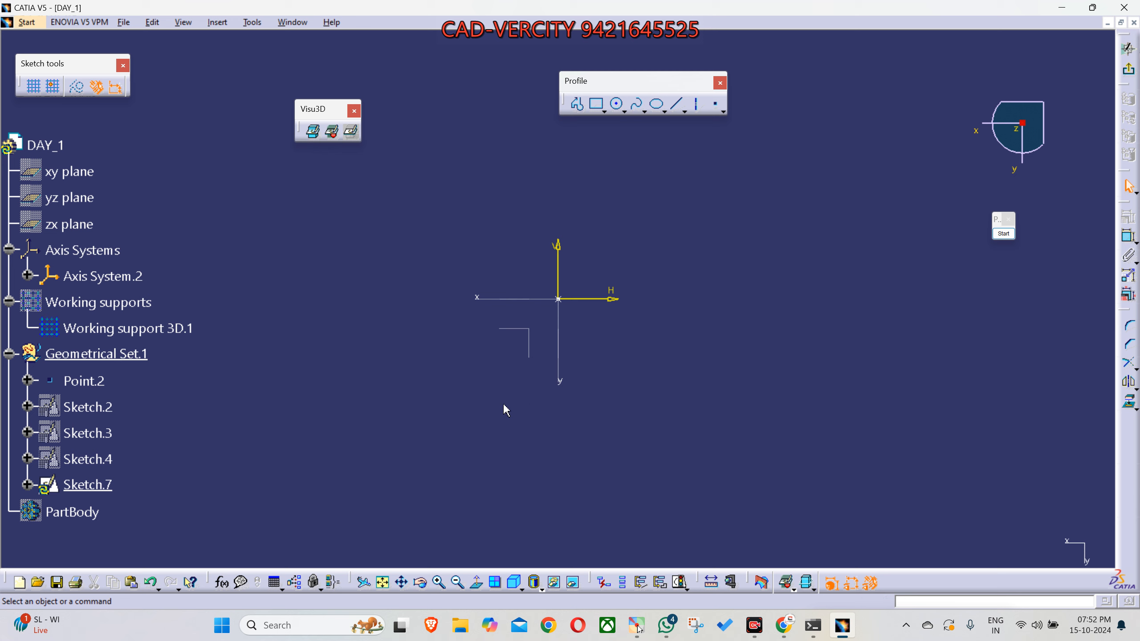
pyautogui.moveTo(520, 429); pyautogui.dragTo(526, 357, button='middle')
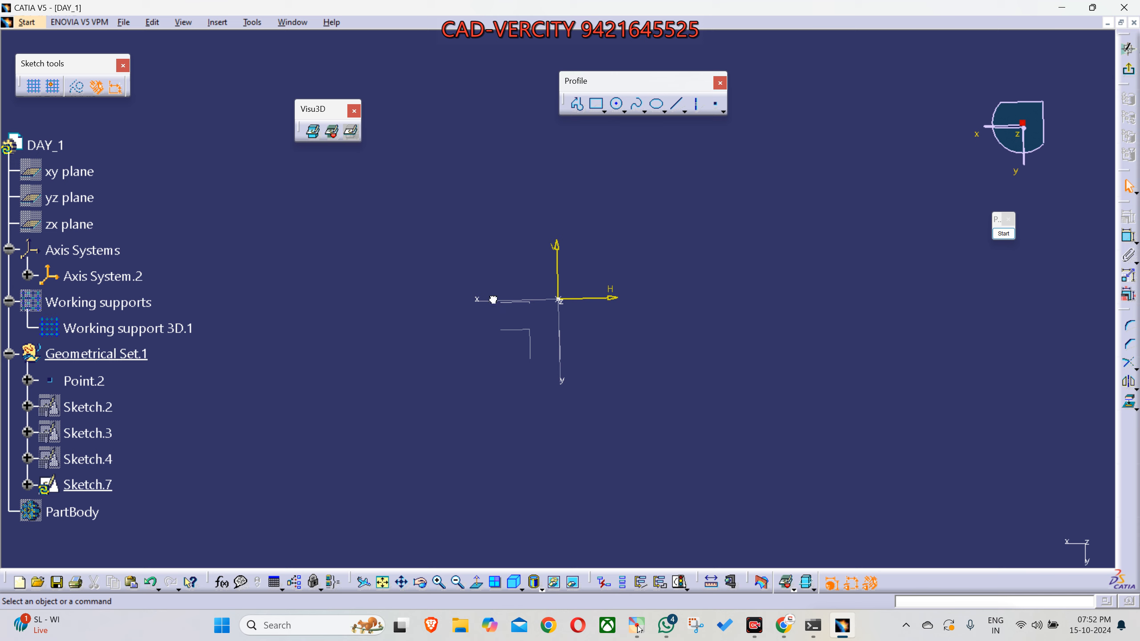
pyautogui.moveTo(452, 278); pyautogui.dragTo(521, 378)
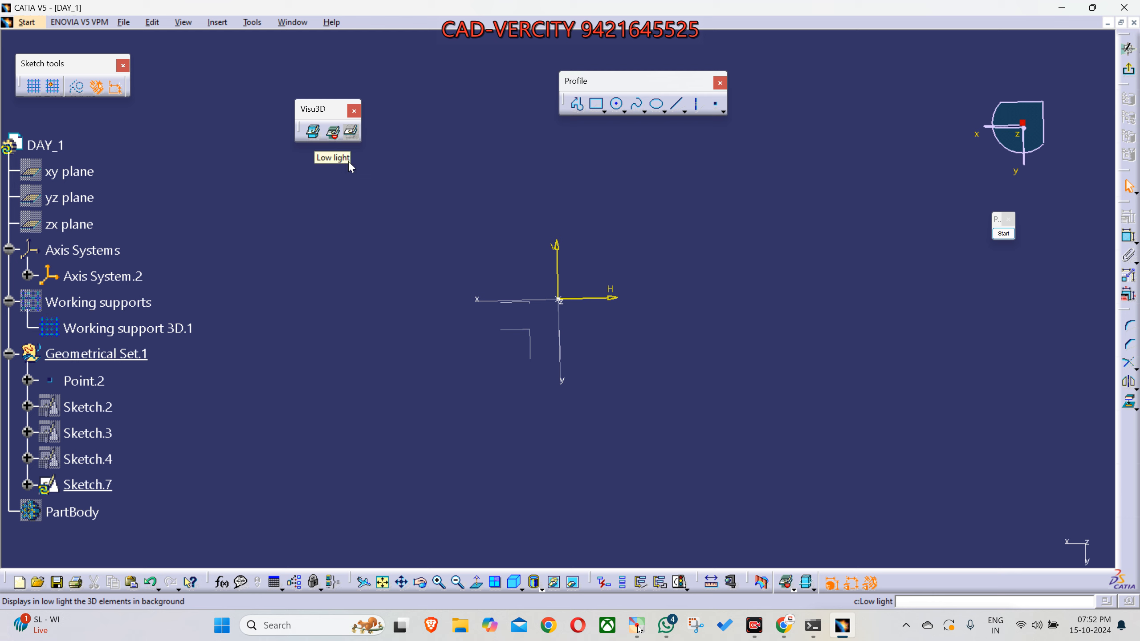
pyautogui.moveTo(727, 348)
pyautogui.mouseDown(button='middle')
pyautogui.moveTo(593, 346)
pyautogui.moveTo(598, 436)
pyautogui.moveTo(610, 373)
pyautogui.mouseUp(button='middle')
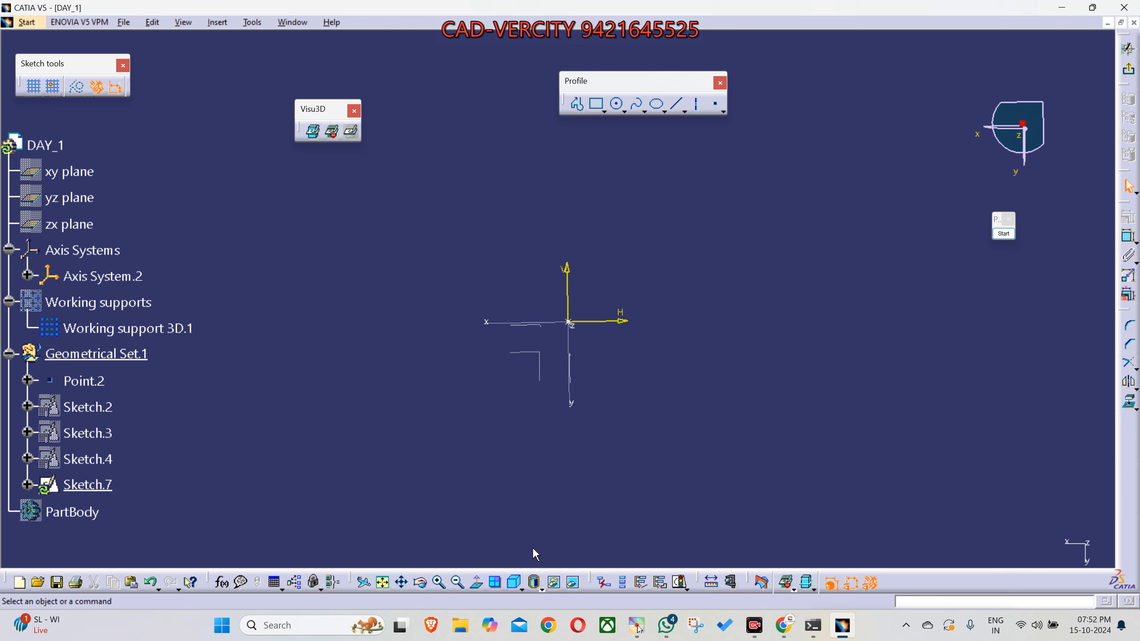
# - Return the 3D background to the Usual display and select the axis system's XY plane, checking it with the view rotated
pyautogui.click(476, 582)
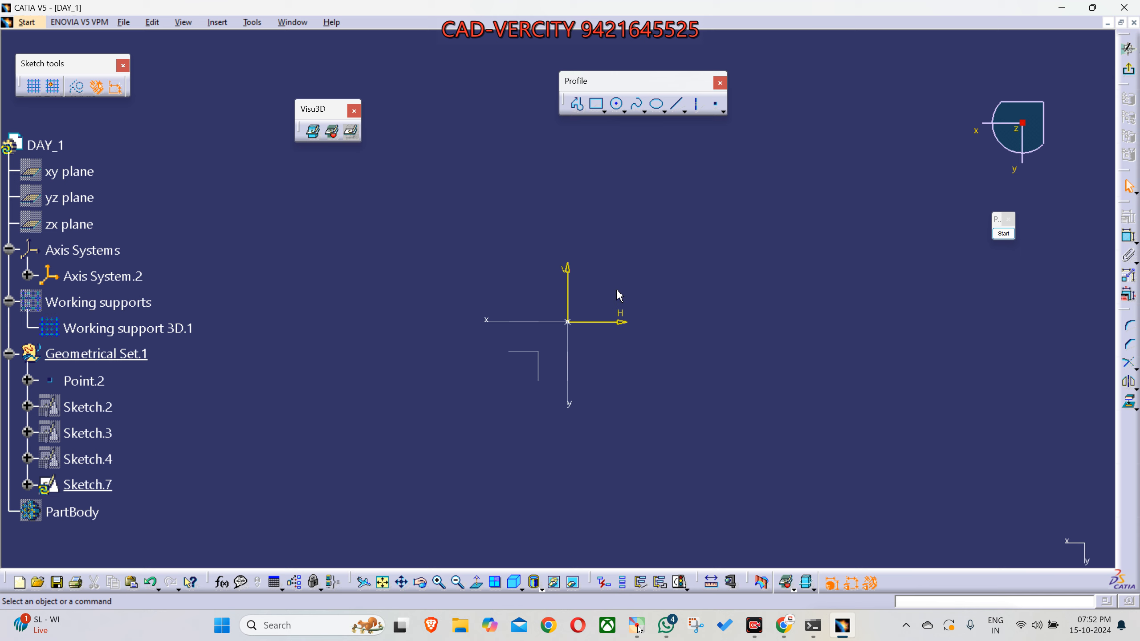
pyautogui.click(335, 138)
pyautogui.click(316, 134)
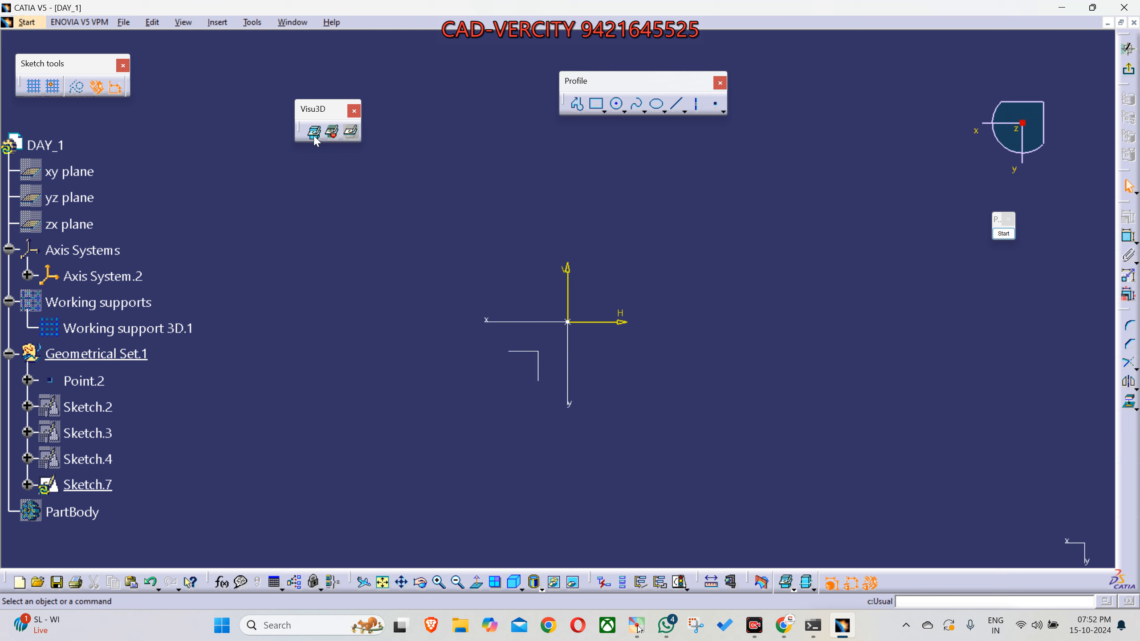
pyautogui.click(537, 359)
pyautogui.moveTo(544, 439)
pyautogui.mouseDown(button='middle')
pyautogui.moveTo(601, 319)
pyautogui.moveTo(591, 359)
pyautogui.moveTo(604, 384)
pyautogui.moveTo(536, 401)
pyautogui.moveTo(512, 353)
pyautogui.mouseUp(button='middle')
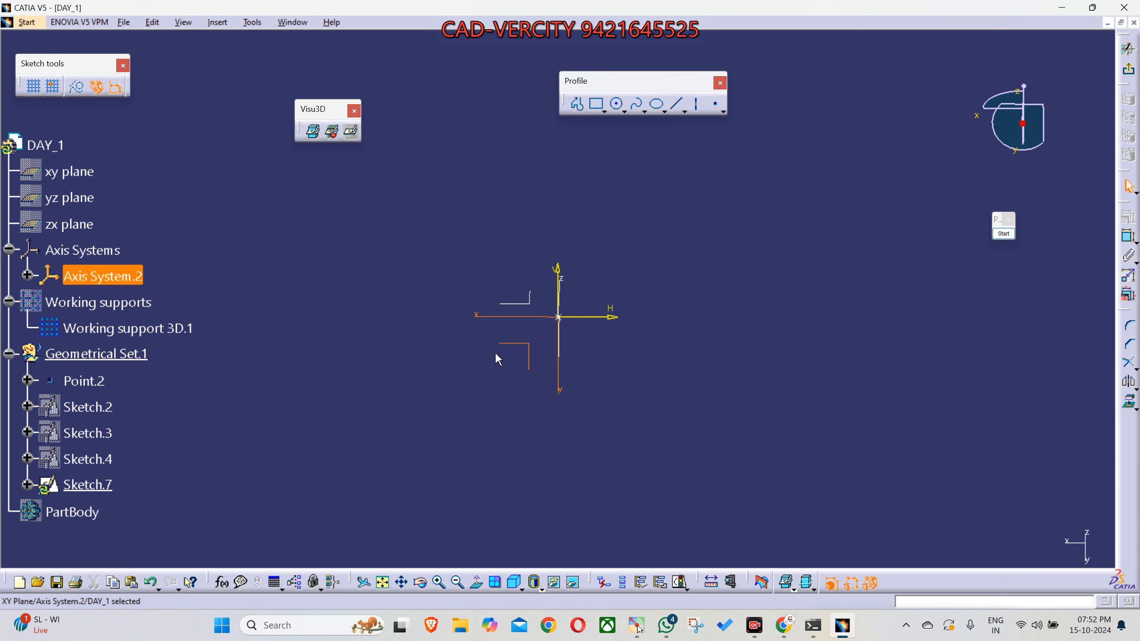
pyautogui.moveTo(481, 234)
pyautogui.mouseDown(button='middle')
pyautogui.moveTo(518, 371)
pyautogui.moveTo(567, 398)
pyautogui.mouseUp(button='middle')
# - Set the 3D background to Low light, change it to No 3D Background, and view the sketch normal to its plane
pyautogui.click(332, 134)
pyautogui.click(538, 442)
pyautogui.moveTo(544, 448); pyautogui.dragTo(548, 379, button='middle')
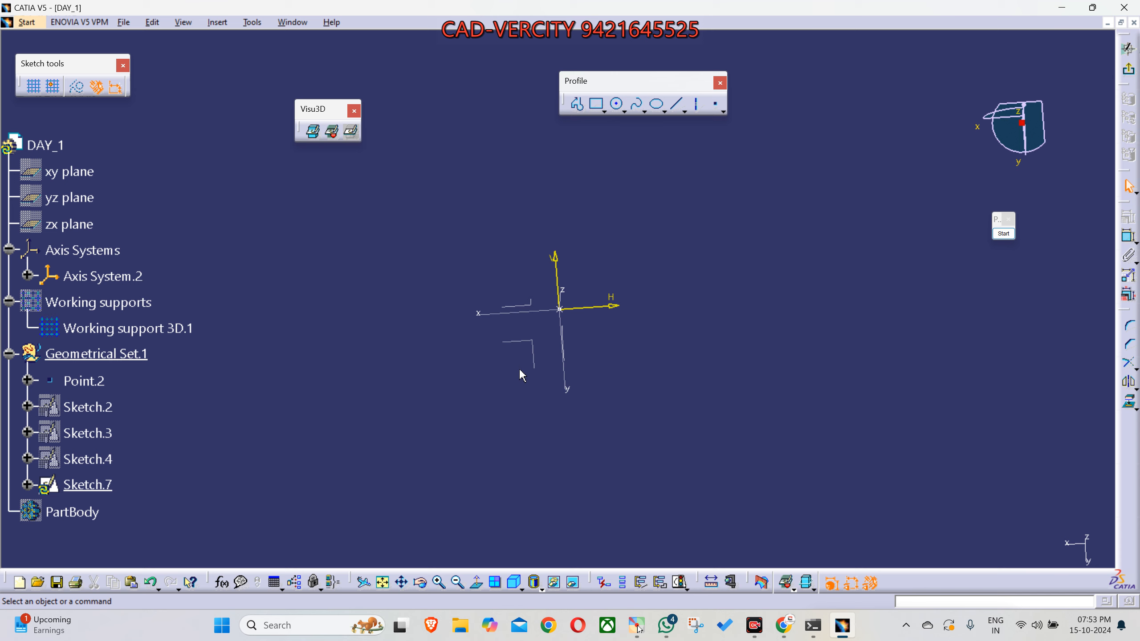
pyautogui.click(350, 138)
pyautogui.click(475, 582)
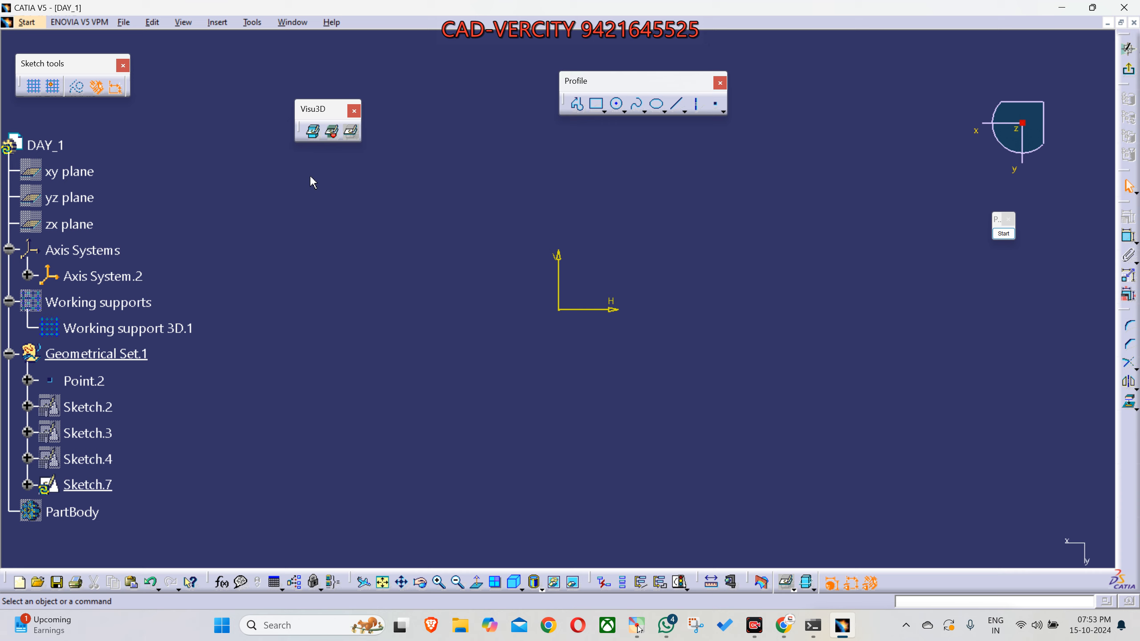
# - Switch the 3D background from Usual to Low light and inspect the dimmed axis system from several angles
pyautogui.click(314, 142)
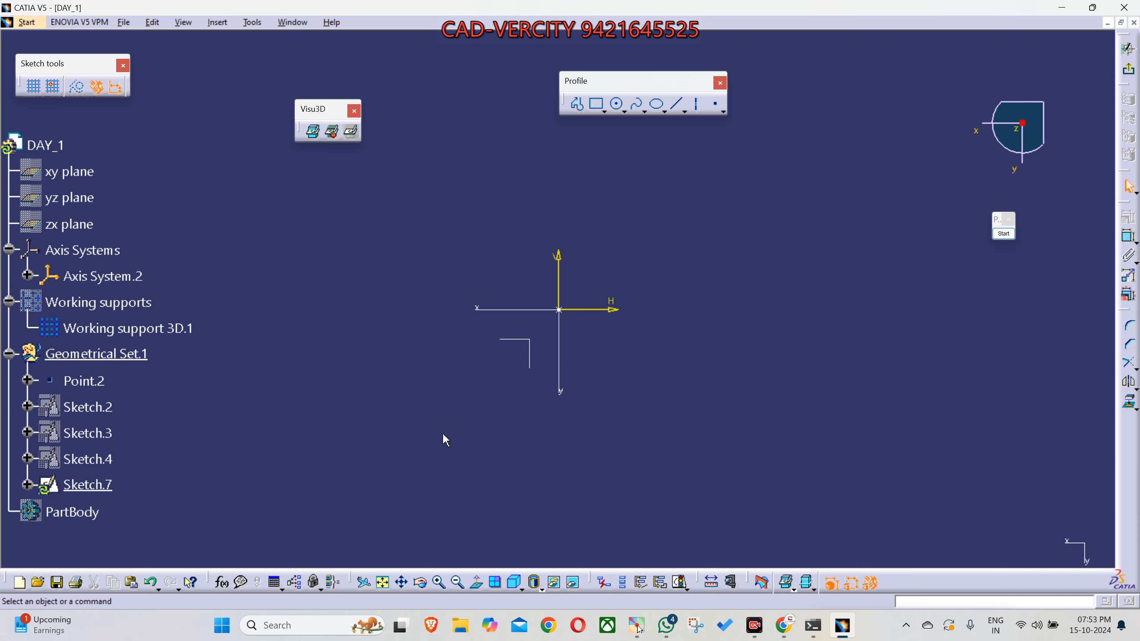
pyautogui.click(334, 137)
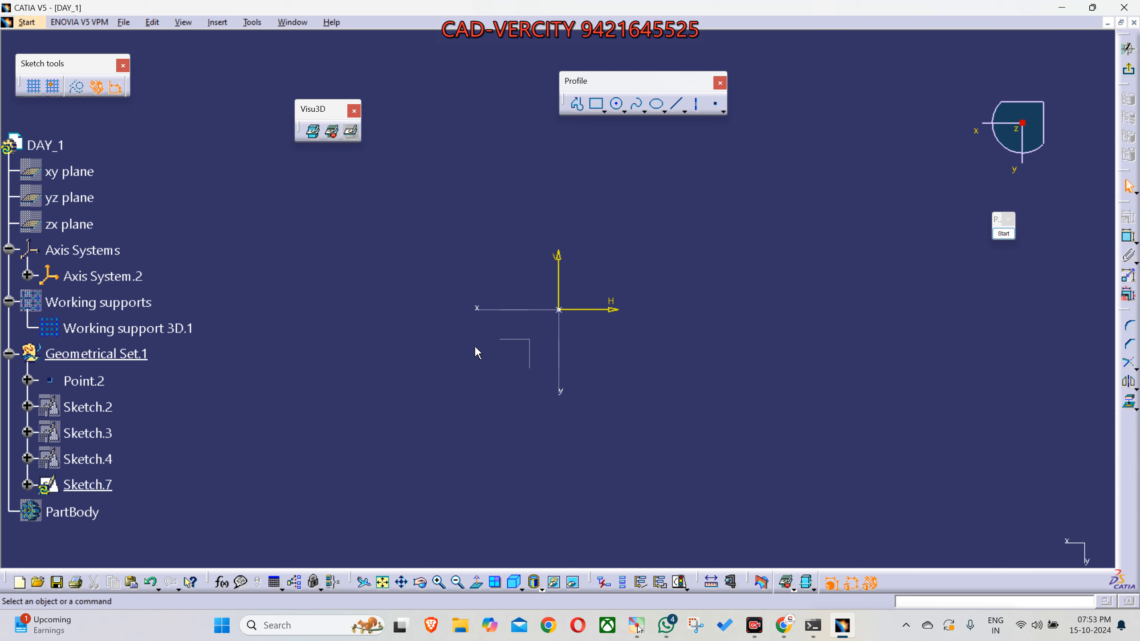
pyautogui.moveTo(521, 434)
pyautogui.mouseDown(button='middle')
pyautogui.moveTo(575, 319)
pyautogui.moveTo(539, 349)
pyautogui.mouseUp(button='middle')
pyautogui.moveTo(463, 320)
pyautogui.mouseDown(button='middle')
pyautogui.moveTo(605, 399)
pyautogui.moveTo(638, 261)
pyautogui.moveTo(593, 323)
pyautogui.moveTo(603, 338)
pyautogui.mouseUp(button='middle')
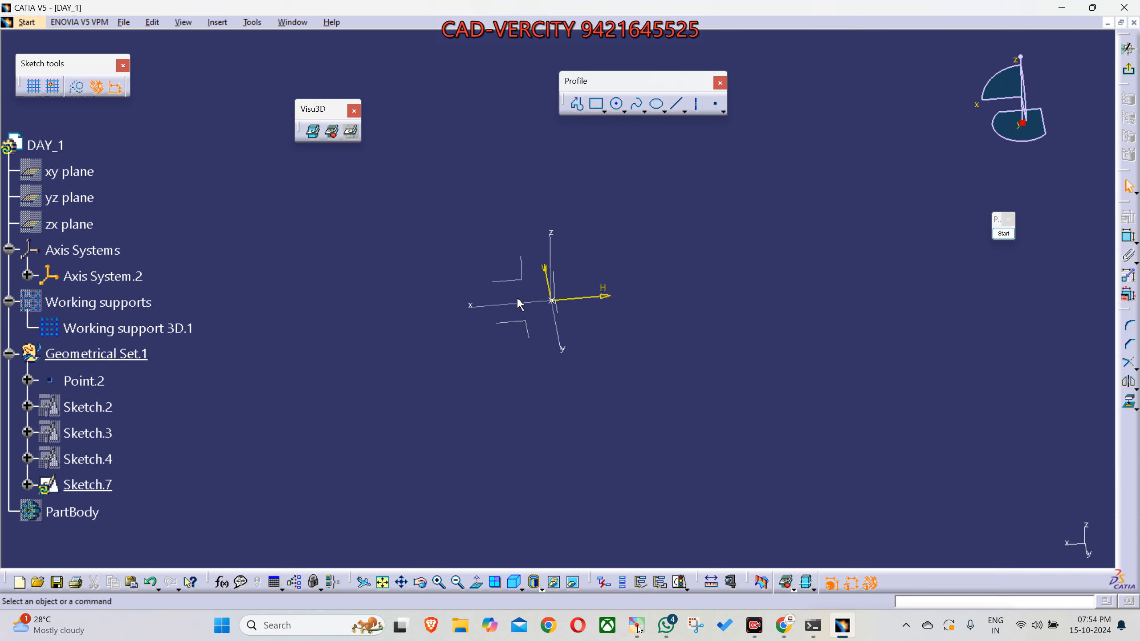
pyautogui.moveTo(574, 371); pyautogui.dragTo(554, 426, button='middle')
# - Hide the 3D elements with No 3D Background and orient the view normal to the sketch plane
pyautogui.click(349, 134)
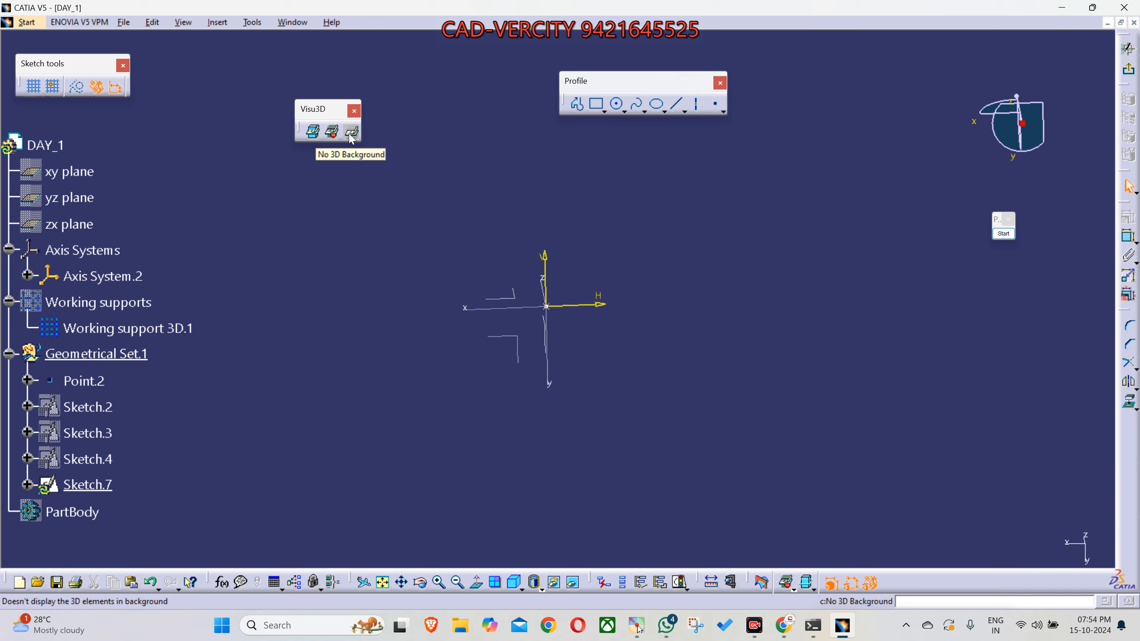
pyautogui.click(351, 135)
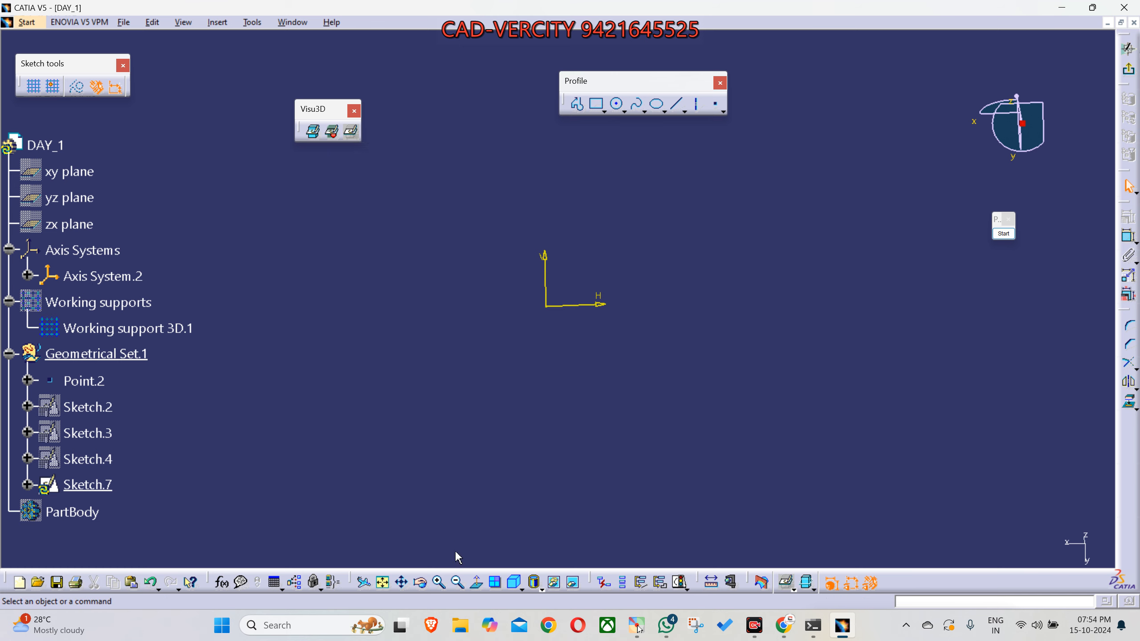
pyautogui.click(476, 582)
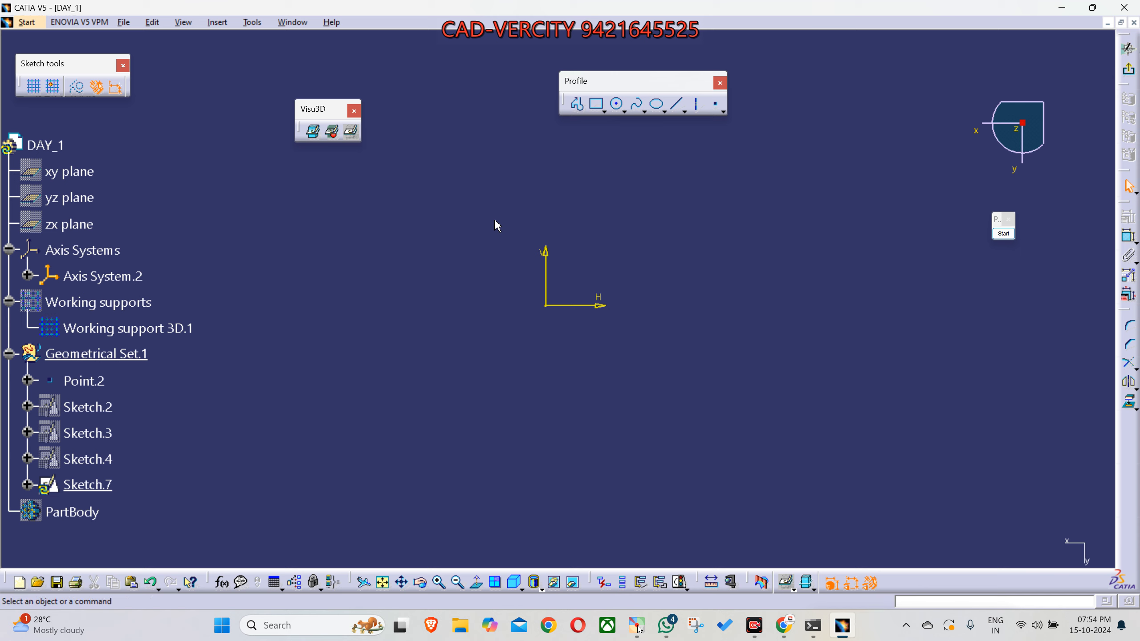
pyautogui.moveTo(580, 337); pyautogui.dragTo(575, 420, button='middle')
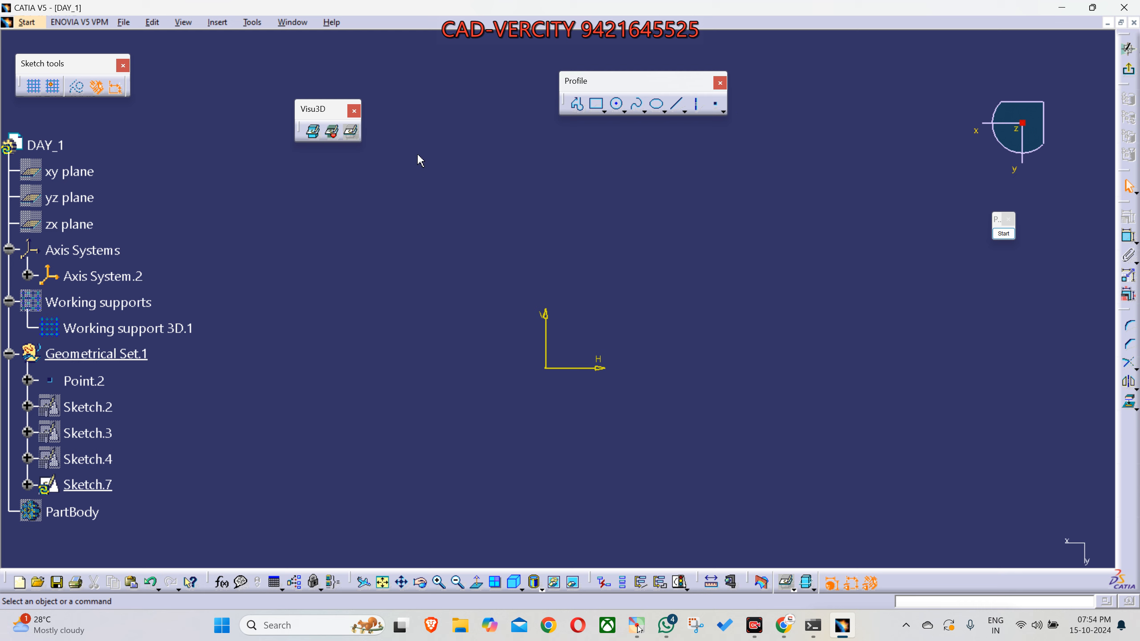
# - Cycle the sketch background display through Usual, Low light and No 3D Background
pyautogui.click(313, 131)
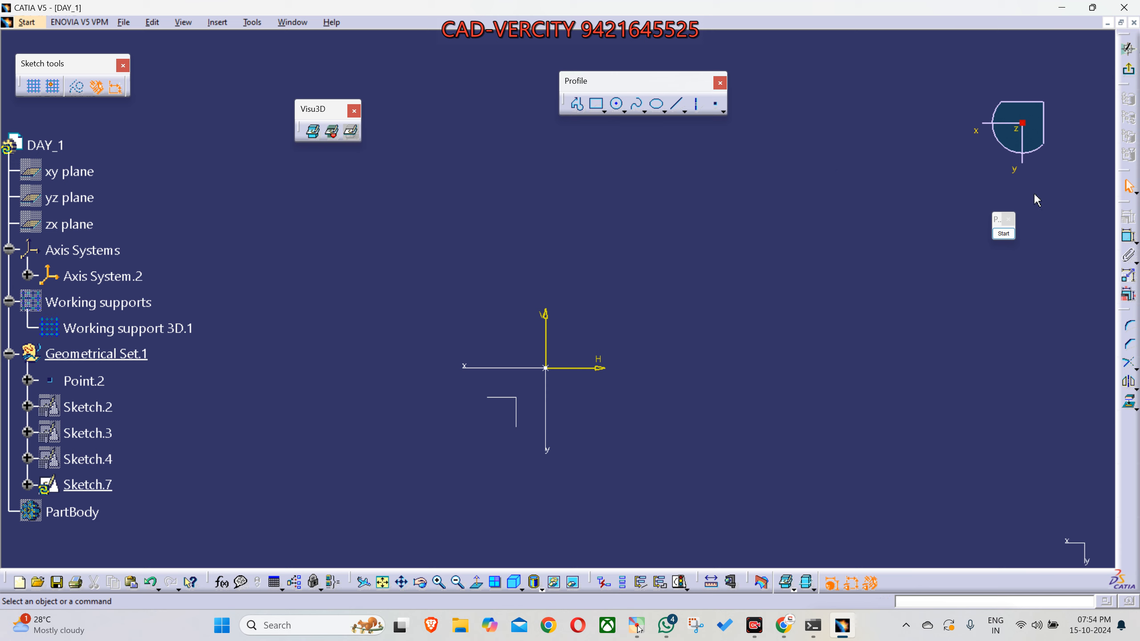
pyautogui.click(332, 131)
pyautogui.click(350, 131)
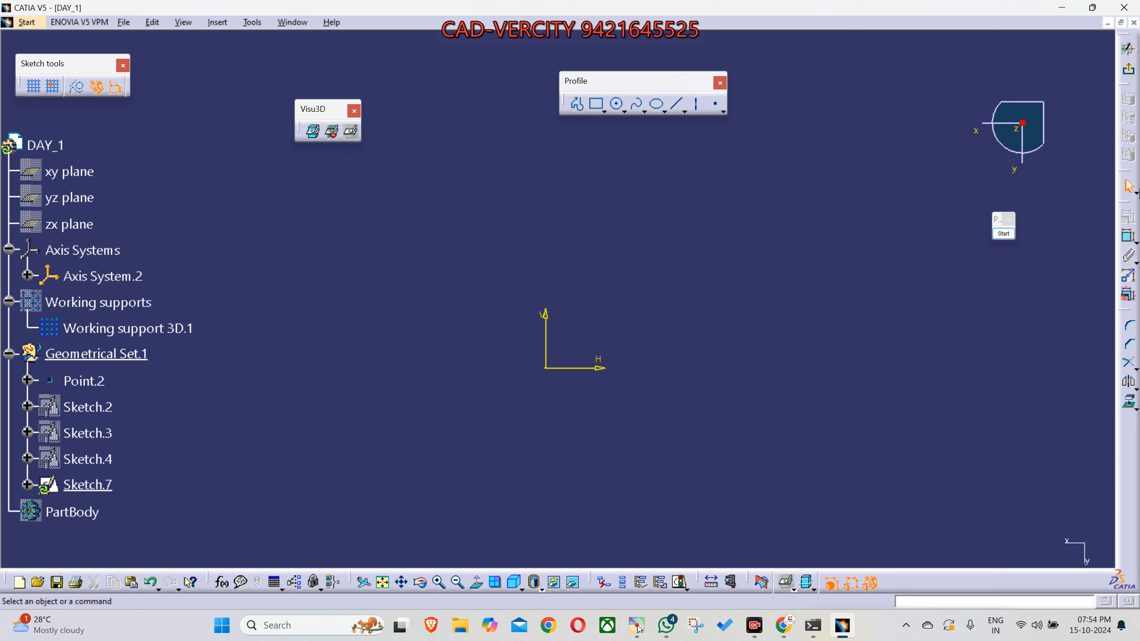
pyautogui.press('Escape')
# - Start a profile at about (-20.9, -13.0) with a horizontal line about 20 mm long, a vertical line and a slanted line about 13 mm long
pyautogui.moveTo(796, 344); pyautogui.dragTo(773, 316, button='middle')
pyautogui.moveTo(608, 82); pyautogui.dragTo(668, 59)
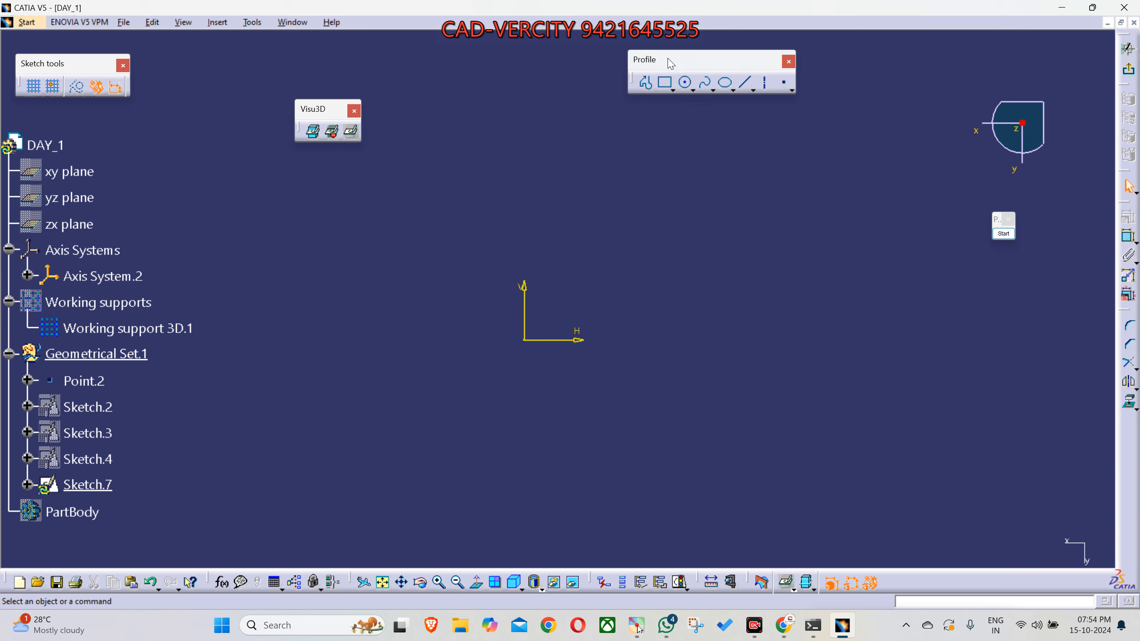
pyautogui.click(645, 85)
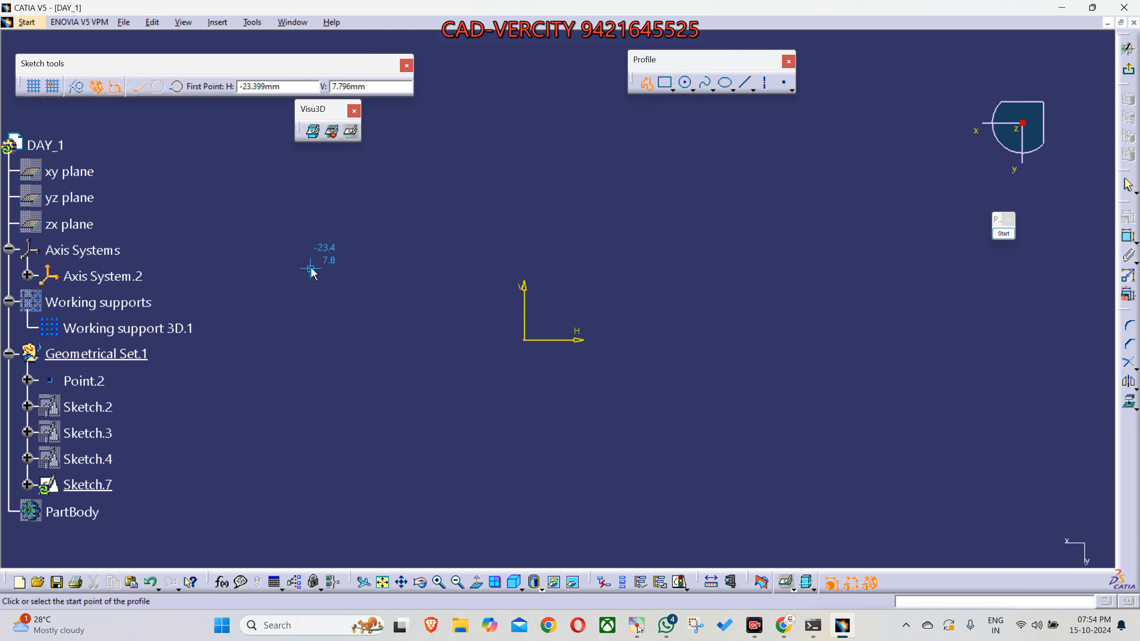
pyautogui.click(334, 460)
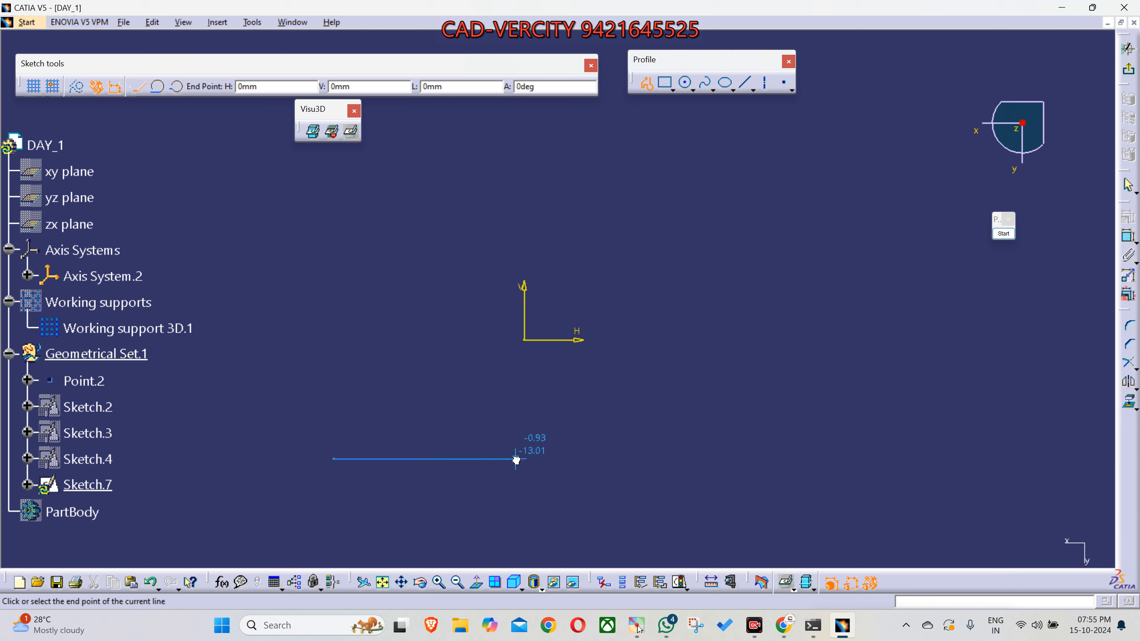
pyautogui.click(516, 459)
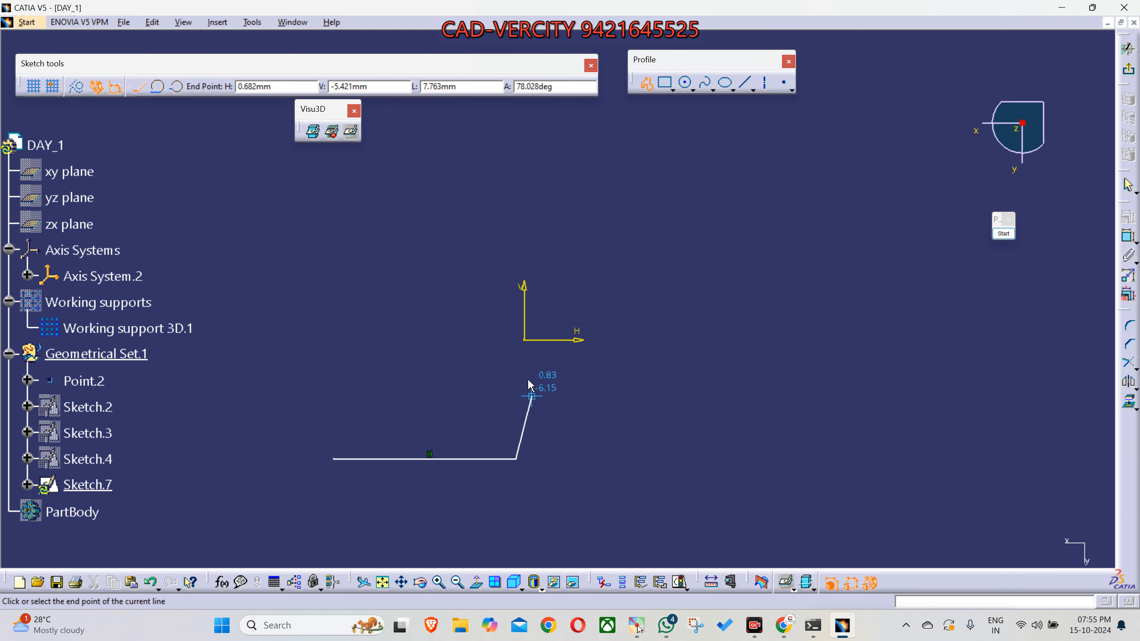
pyautogui.click(516, 357)
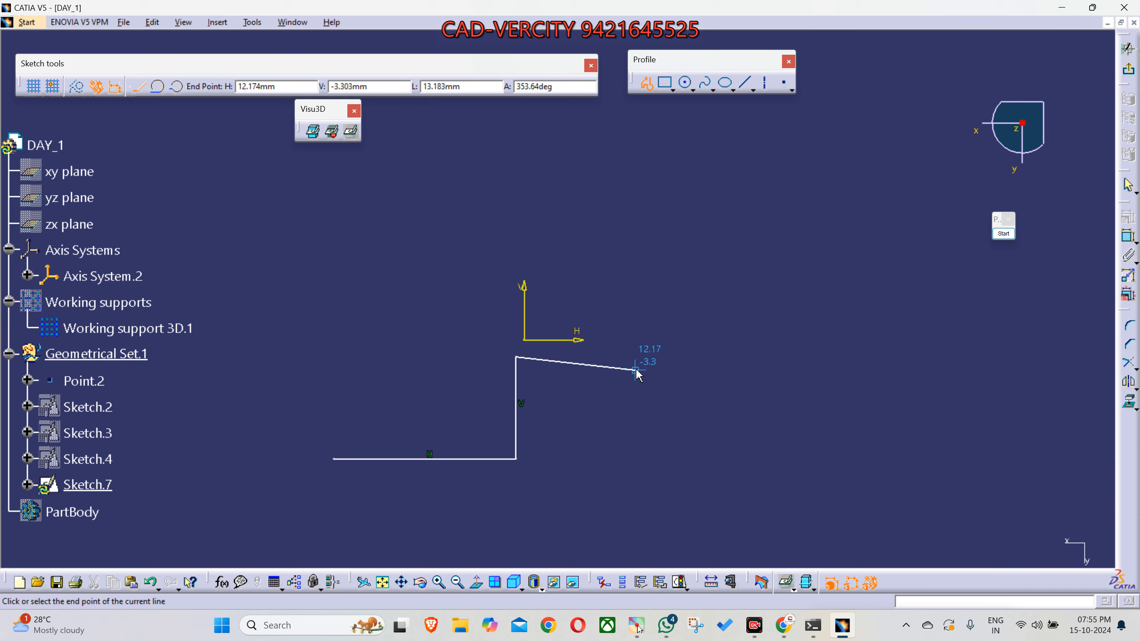
pyautogui.click(434, 269)
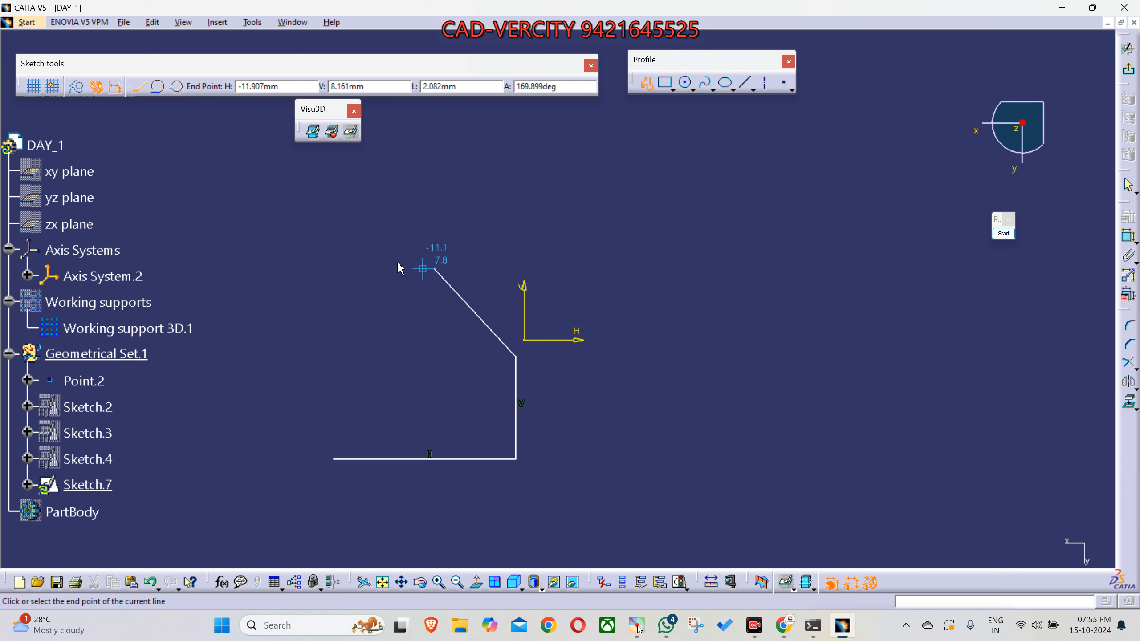
# - Continue the profile with connected freehand lines around the first segments and up towards the other side of the sketch axes
pyautogui.click(268, 290)
pyautogui.click(254, 396)
pyautogui.click(307, 518)
pyautogui.click(479, 524)
pyautogui.click(664, 453)
pyautogui.click(761, 335)
# - Add a tangent arc over the top of the profile, bring connected lines down and around from it, and end the open profile
pyautogui.moveTo(817, 163); pyautogui.dragTo(870, 177)
pyautogui.click(883, 233)
pyautogui.click(883, 368)
pyautogui.click(872, 474)
pyautogui.click(805, 499)
pyautogui.click(731, 492)
pyautogui.click(716, 458)
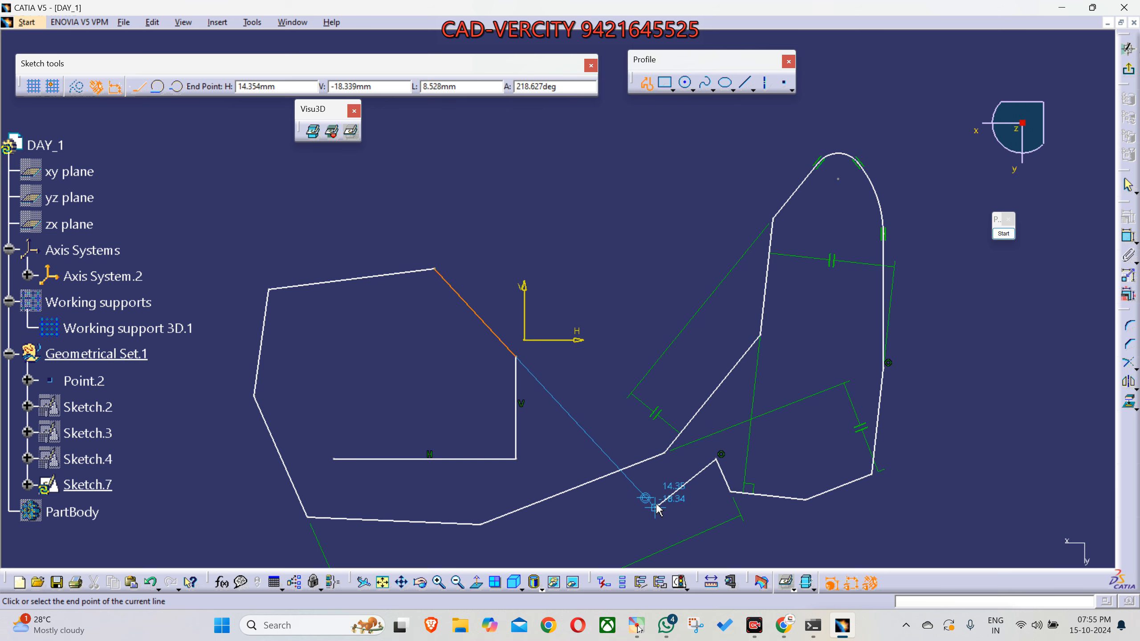
pyautogui.moveTo(600, 339); pyautogui.dragTo(593, 305, button='middle')
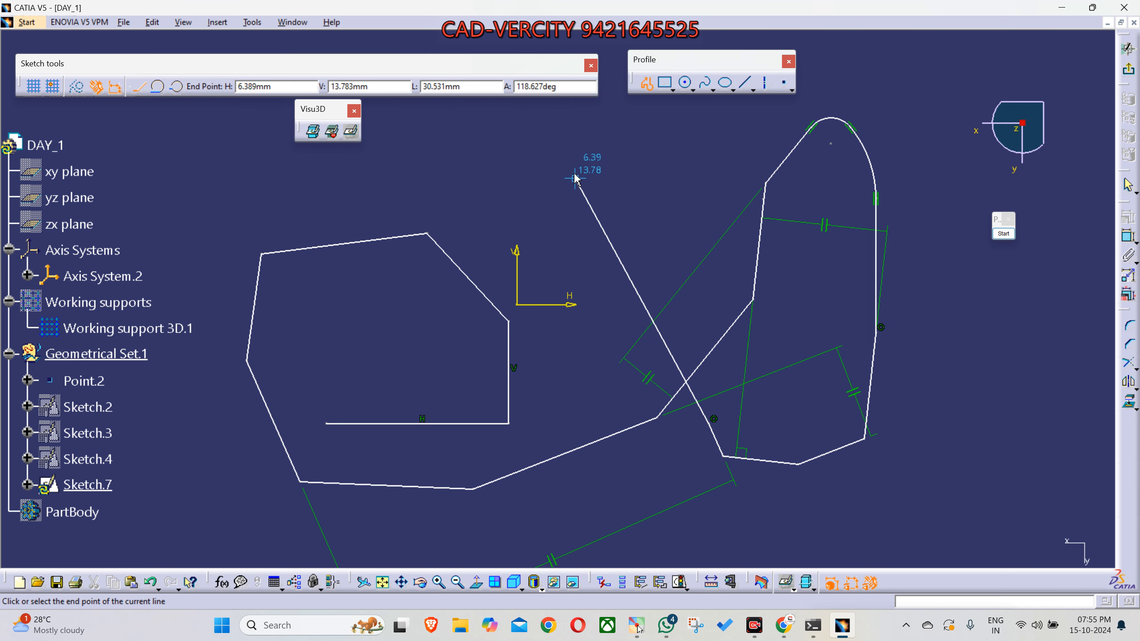
pyautogui.press('Escape')
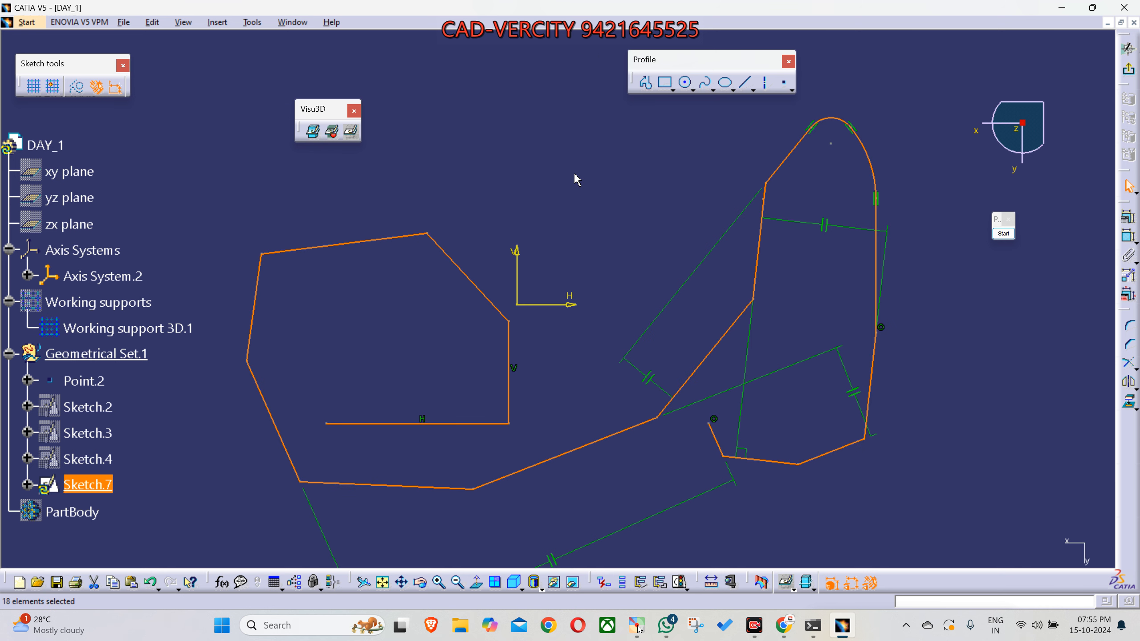
pyautogui.click(575, 174)
# - Draw a yellow outline of an upright slot as a screen annotation in the empty area above the profile, and leave annotation mode
pyautogui.moveTo(573, 176); pyautogui.dragTo(585, 217, button='middle')
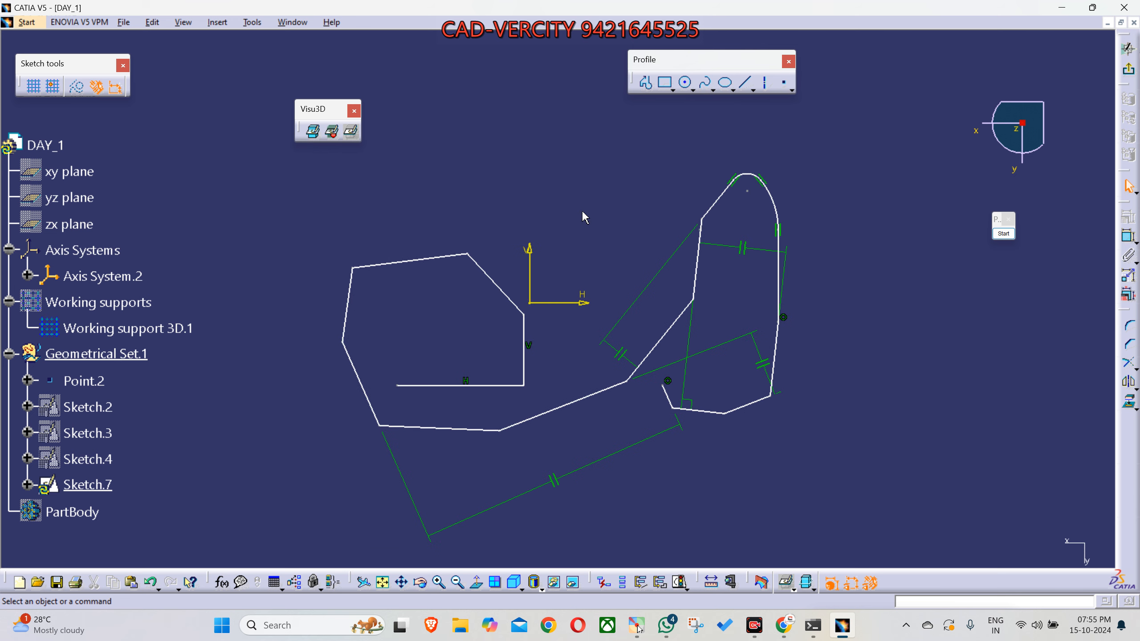
pyautogui.moveTo(584, 215); pyautogui.dragTo(633, 272, button='middle')
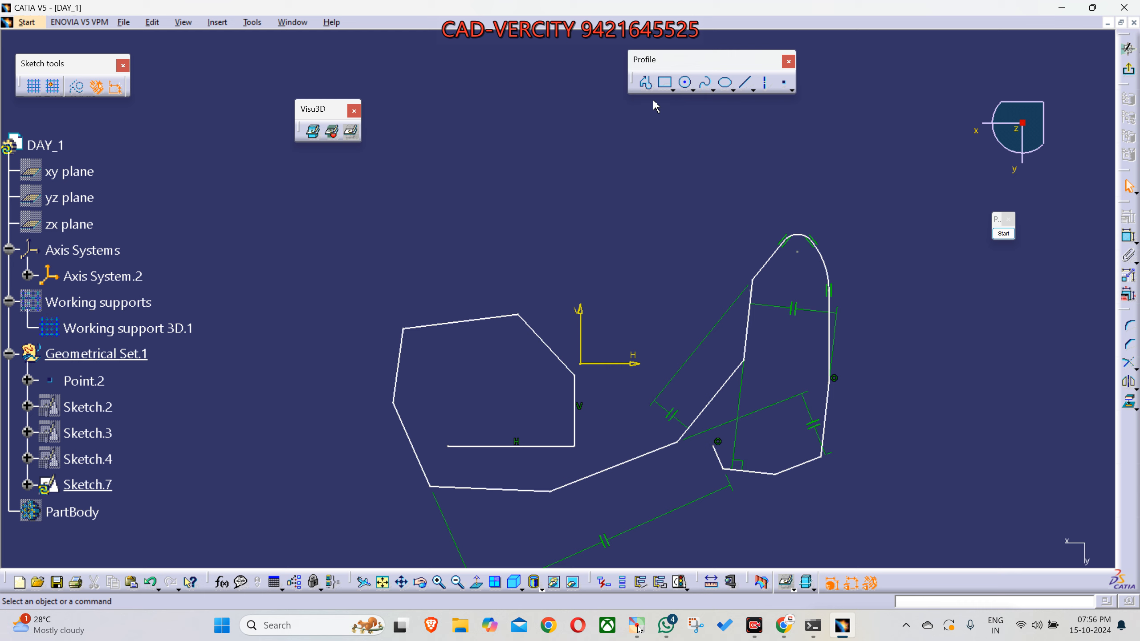
pyautogui.moveTo(603, 216); pyautogui.dragTo(592, 281, button='middle')
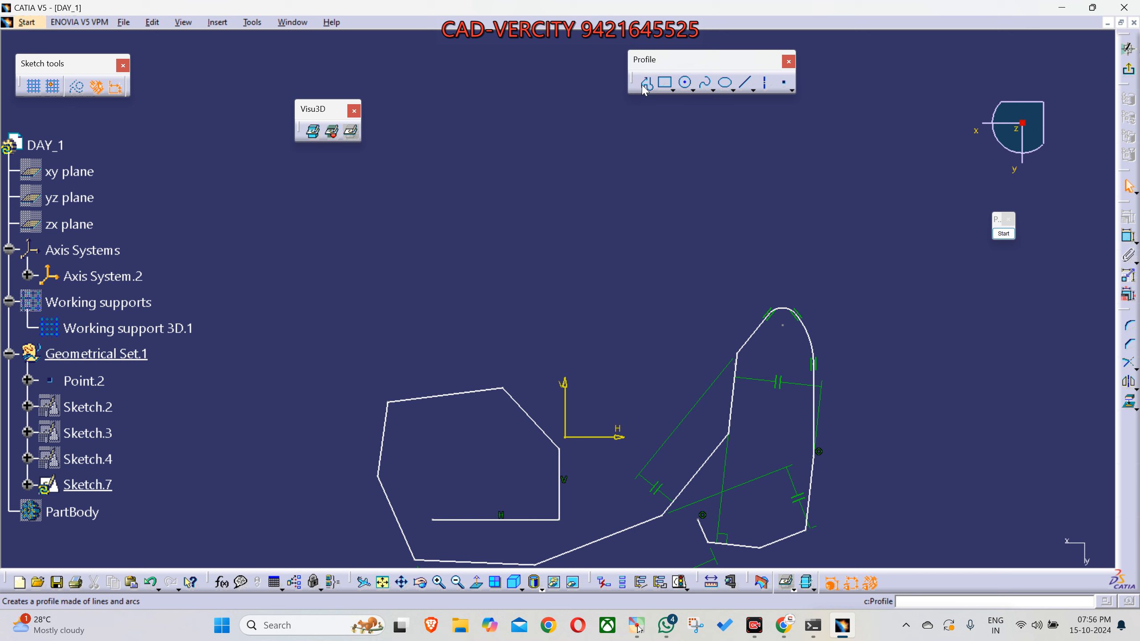
pyautogui.click(1003, 233)
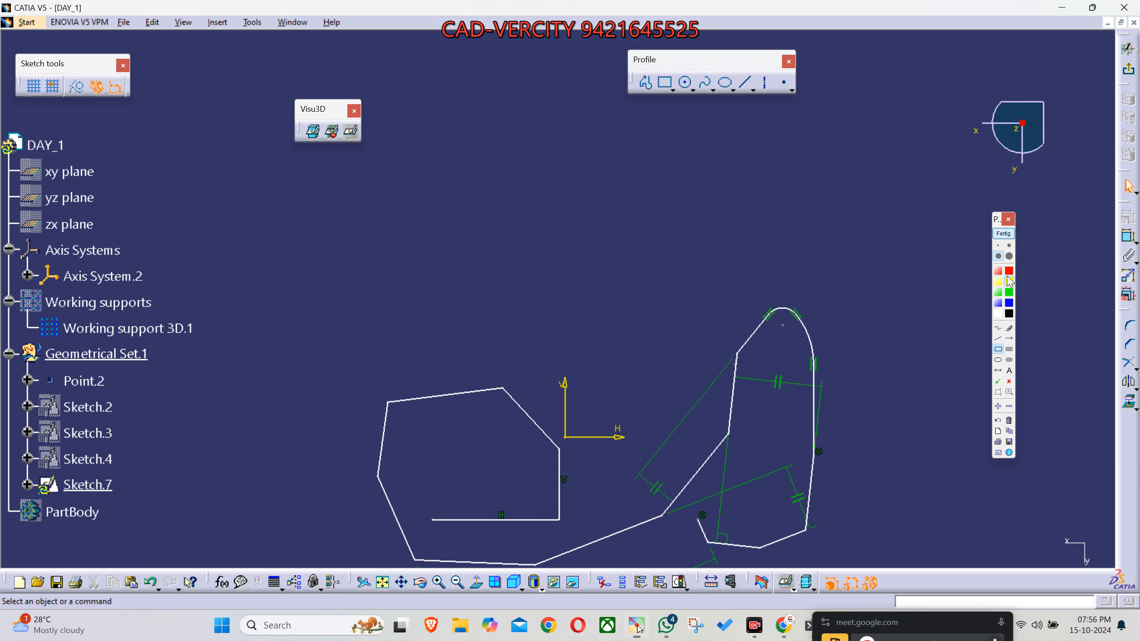
pyautogui.click(998, 339)
pyautogui.moveTo(850, 264)
pyautogui.mouseDown()
pyautogui.moveTo(848, 131)
pyautogui.moveTo(866, 113)
pyautogui.moveTo(907, 107)
pyautogui.moveTo(936, 132)
pyautogui.moveTo(943, 272)
pyautogui.moveTo(906, 298)
pyautogui.moveTo(855, 285)
pyautogui.moveTo(844, 258)
pyautogui.mouseUp()
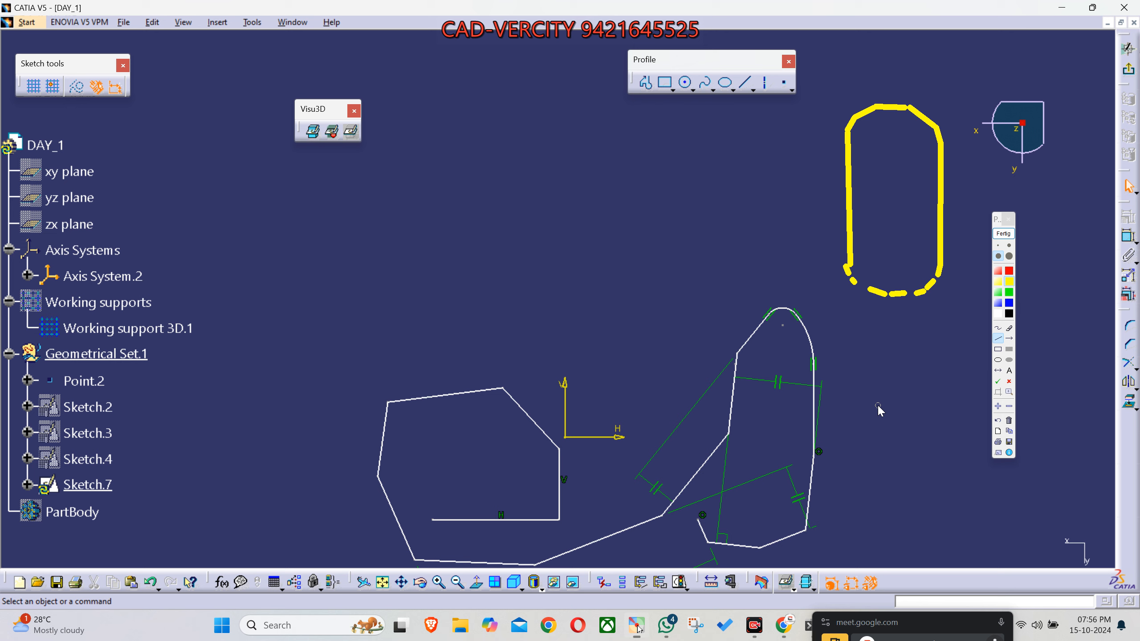
pyautogui.click(1003, 233)
# - Draw a closed horizontal slot with the Profile tool, using lines about 27.7 mm long and tangent end arcs of about 4.4 mm radius
pyautogui.click(645, 83)
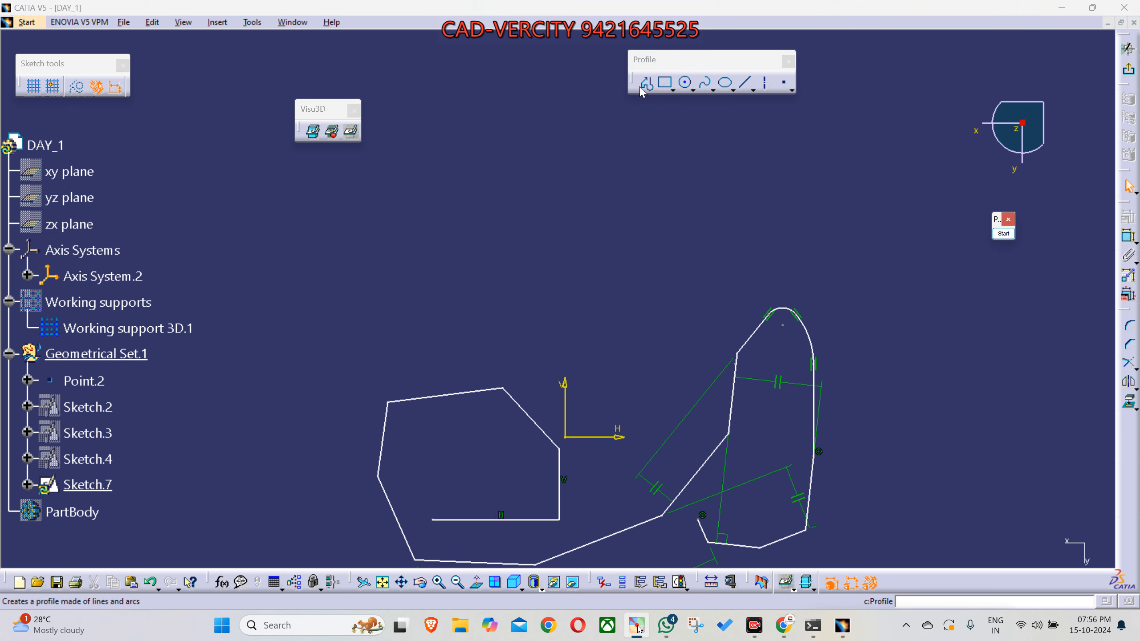
pyautogui.click(345, 199)
pyautogui.moveTo(547, 201); pyautogui.dragTo(544, 229, button='middle')
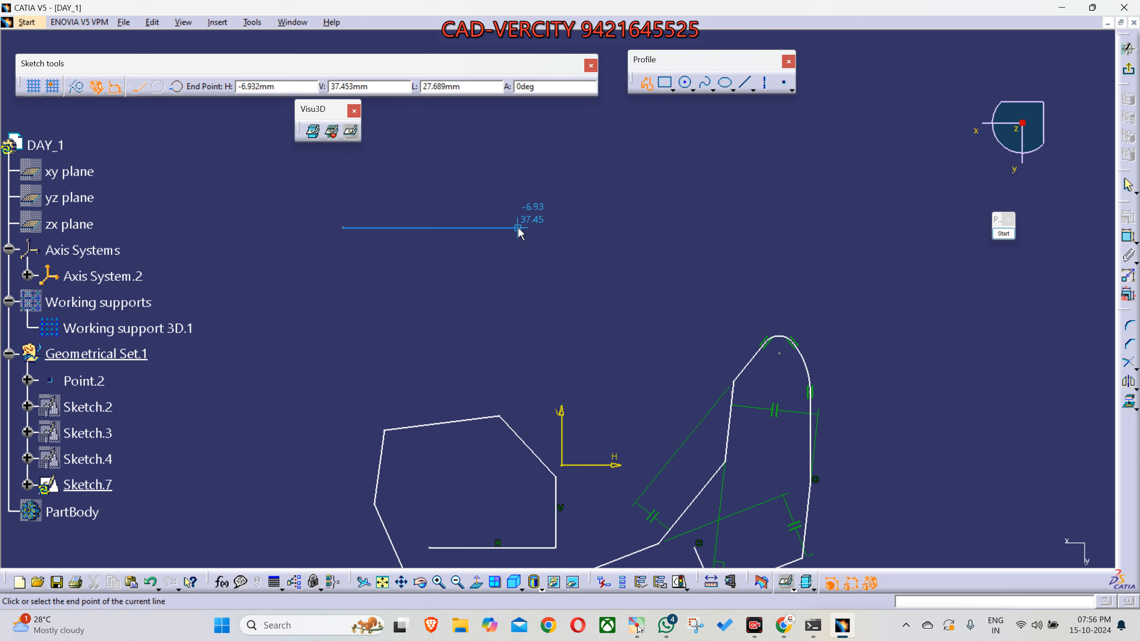
pyautogui.click(518, 228)
pyautogui.moveTo(518, 229); pyautogui.dragTo(534, 319)
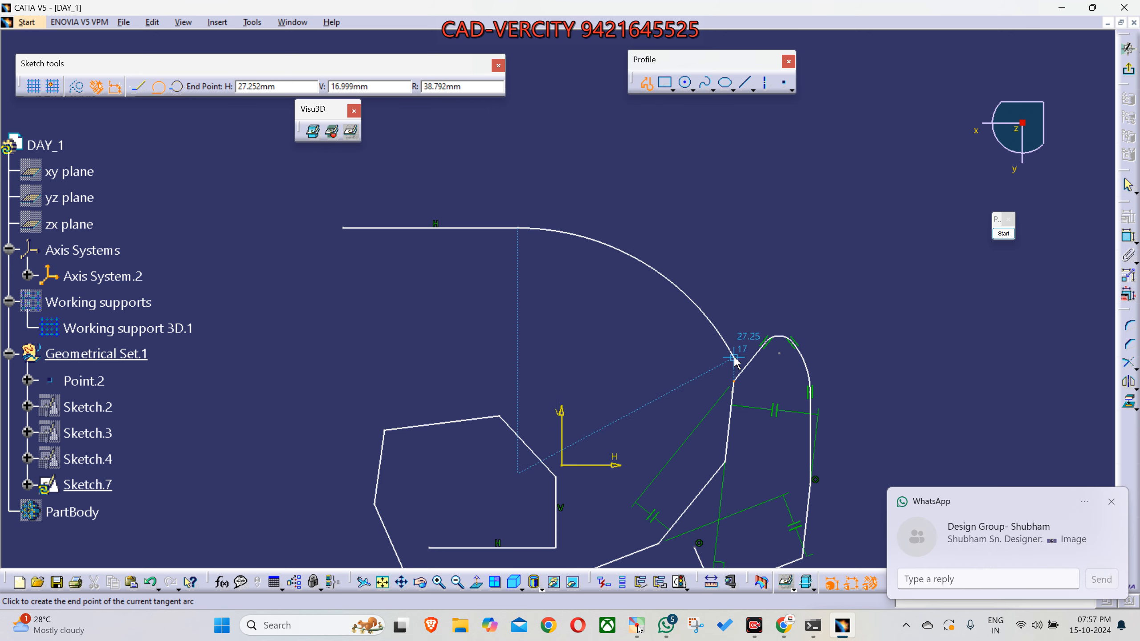
pyautogui.click(1111, 501)
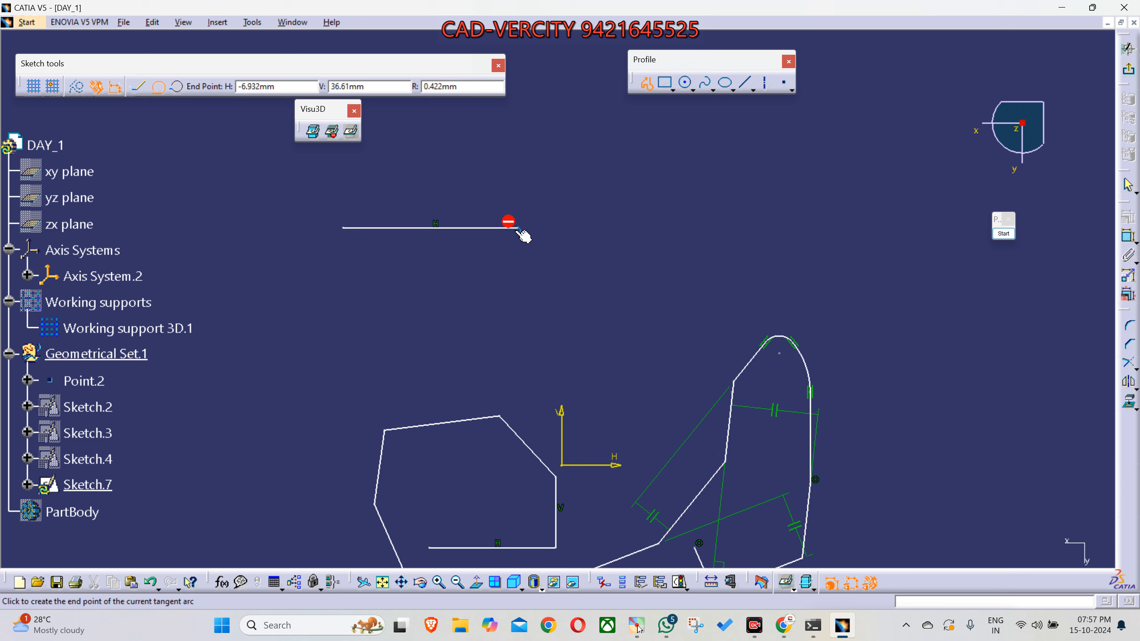
pyautogui.click(519, 284)
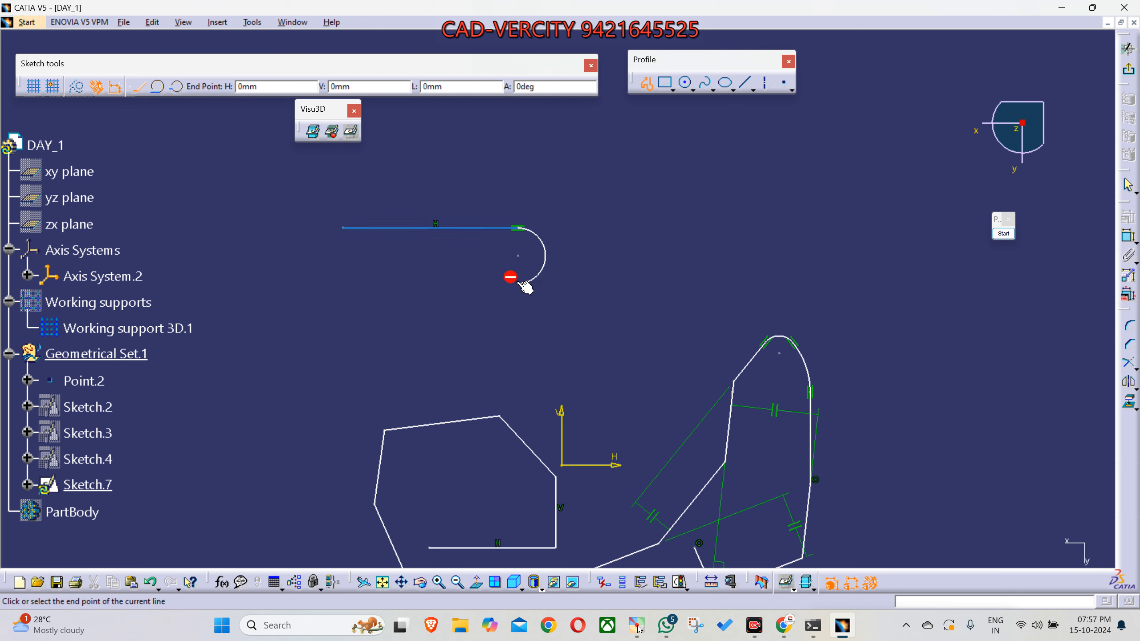
pyautogui.click(344, 285)
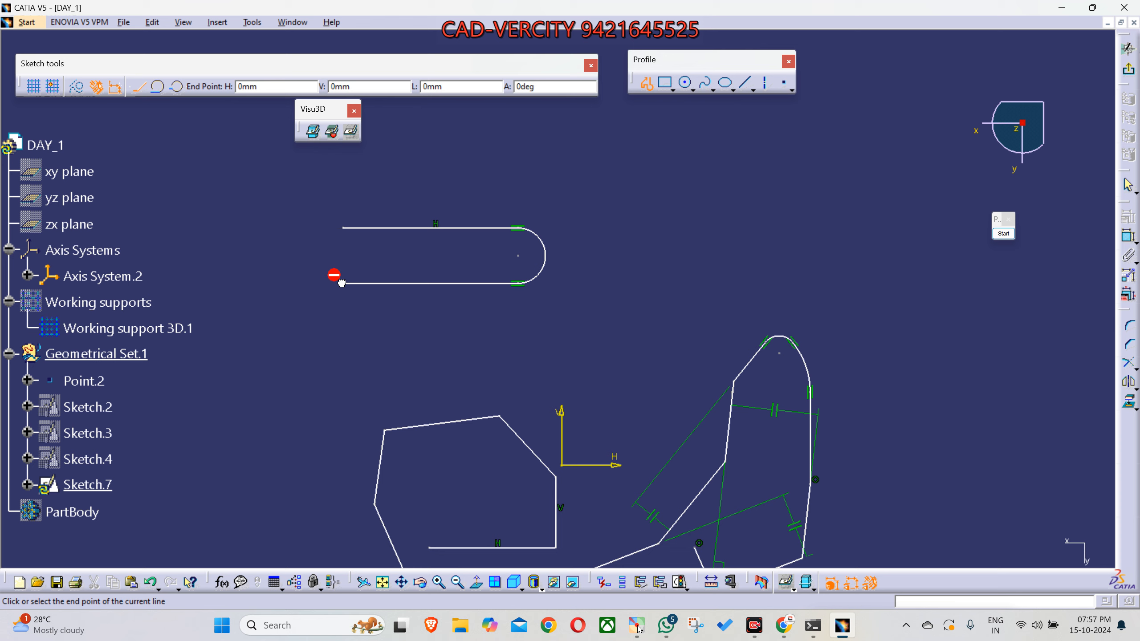
pyautogui.moveTo(342, 283); pyautogui.dragTo(341, 226)
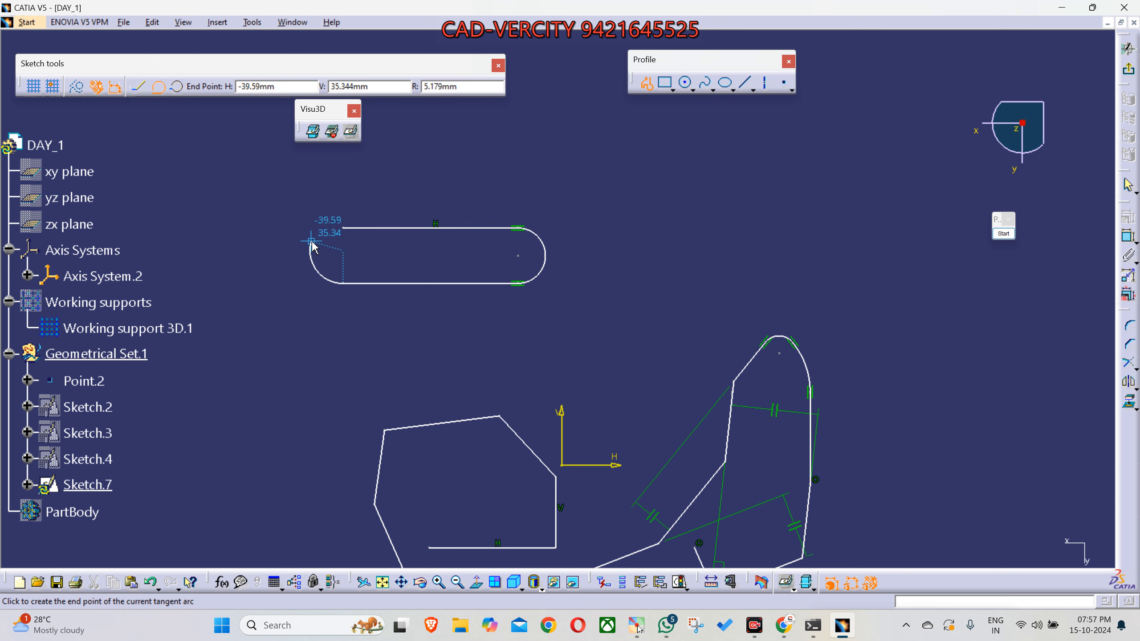
pyautogui.click(344, 228)
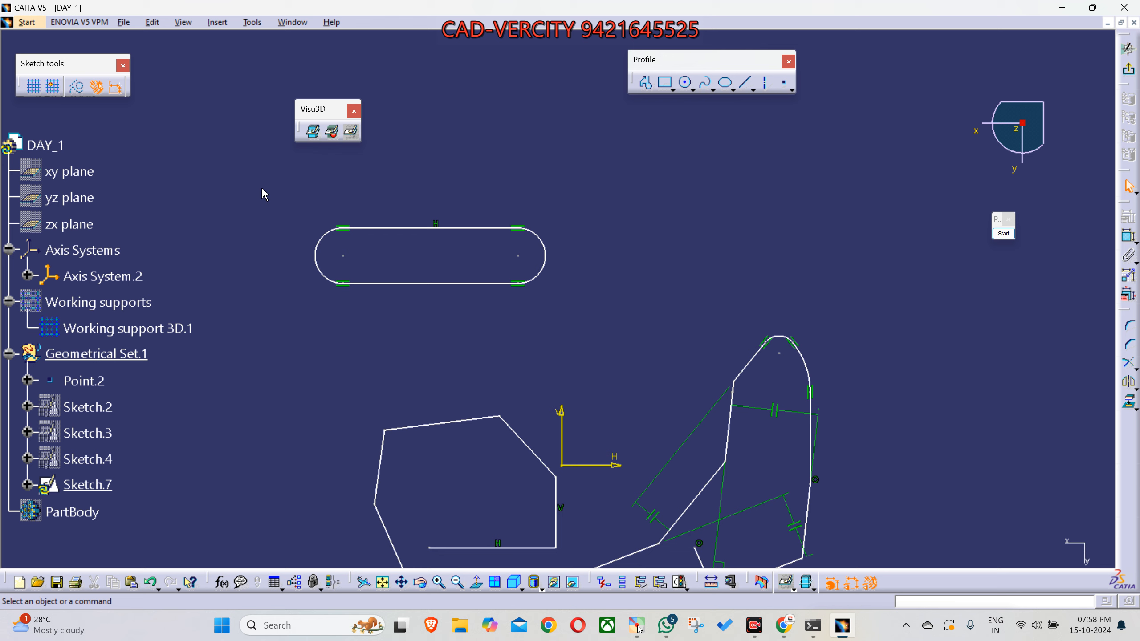
# - Delete the whole horizontal slot profile from the sketch
pyautogui.moveTo(262, 184); pyautogui.dragTo(606, 329)
pyautogui.click(606, 329)
pyautogui.moveTo(260, 187)
pyautogui.mouseDown()
pyautogui.moveTo(404, 265)
pyautogui.moveTo(585, 329)
pyautogui.mouseUp()
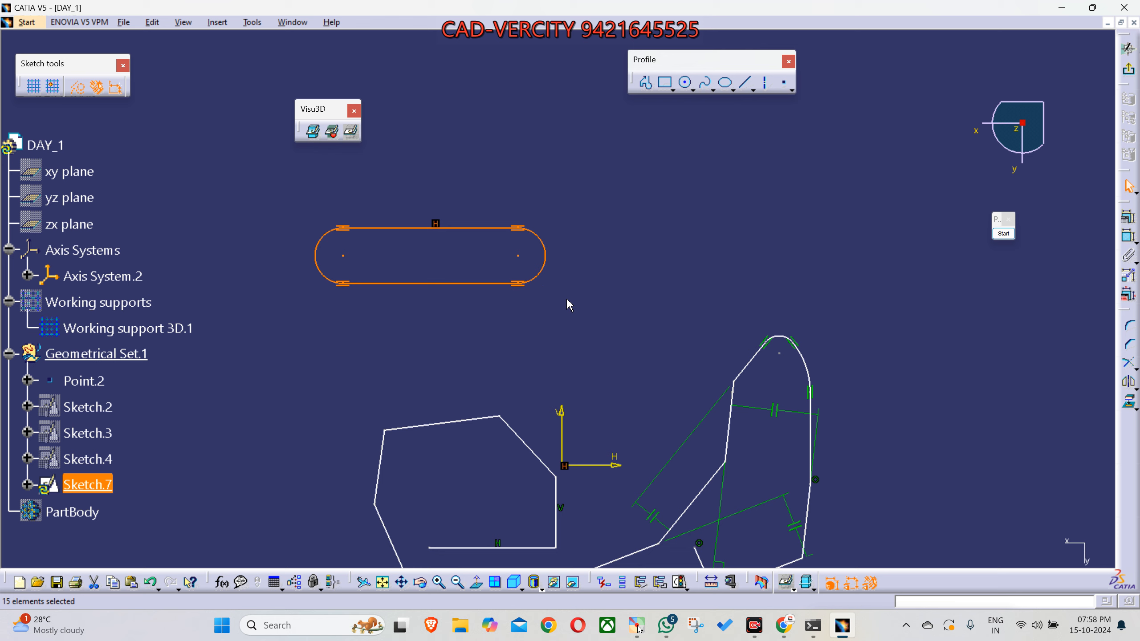
pyautogui.press('Delete')
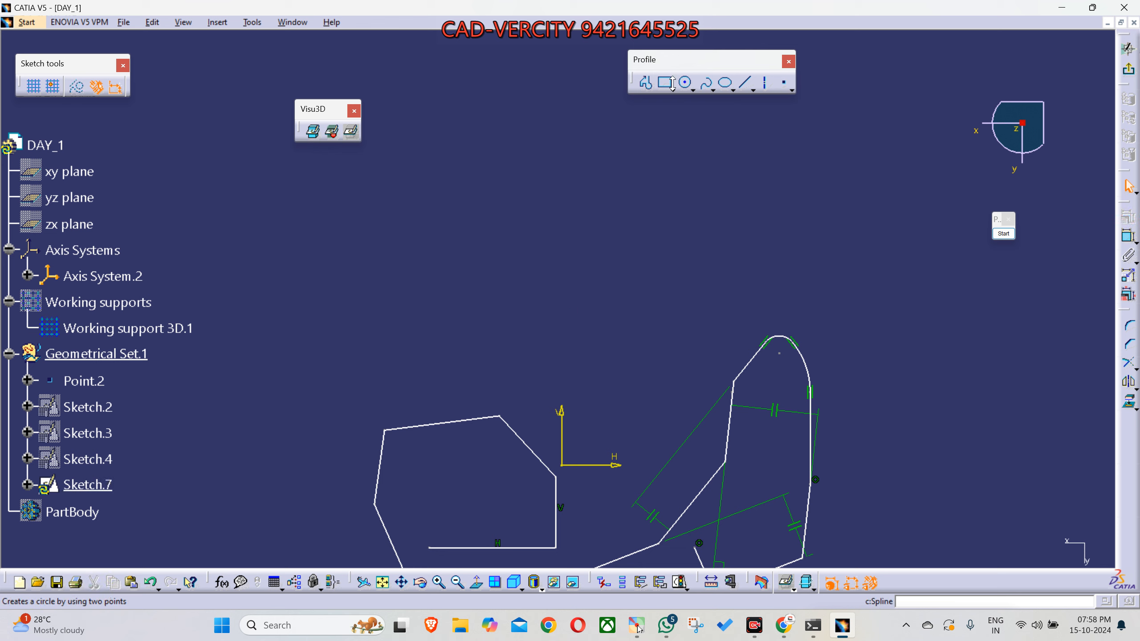
# - Start a profile at about (-45.5, 16.9) with a vertical line about 20.4 mm long and a tangent arc of about 8.6 mm radius
pyautogui.click(646, 82)
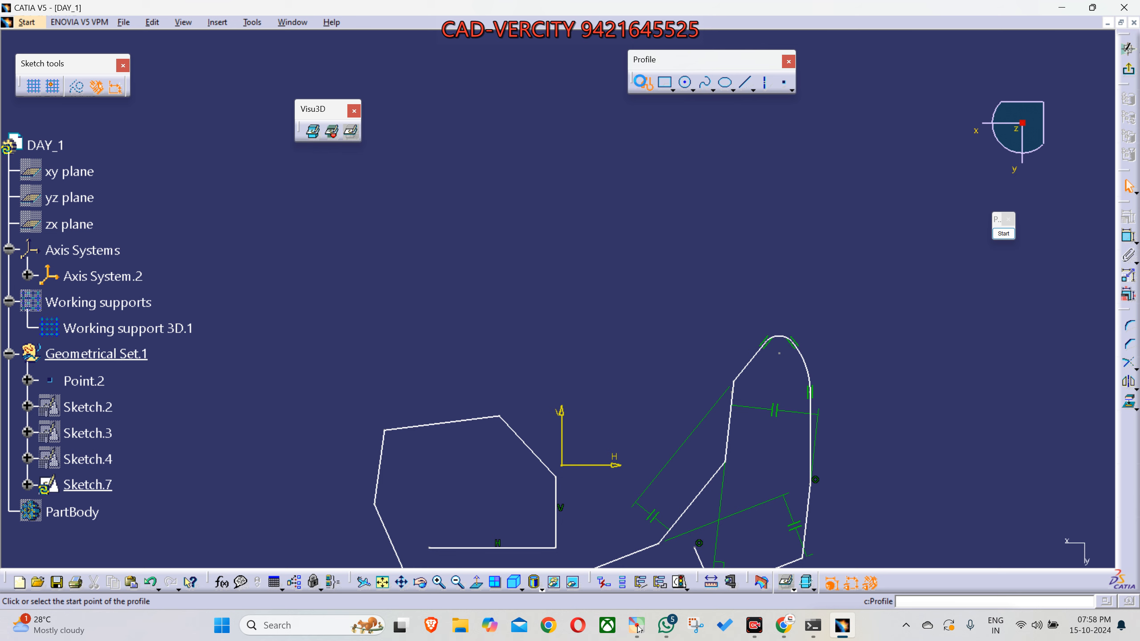
pyautogui.click(274, 358)
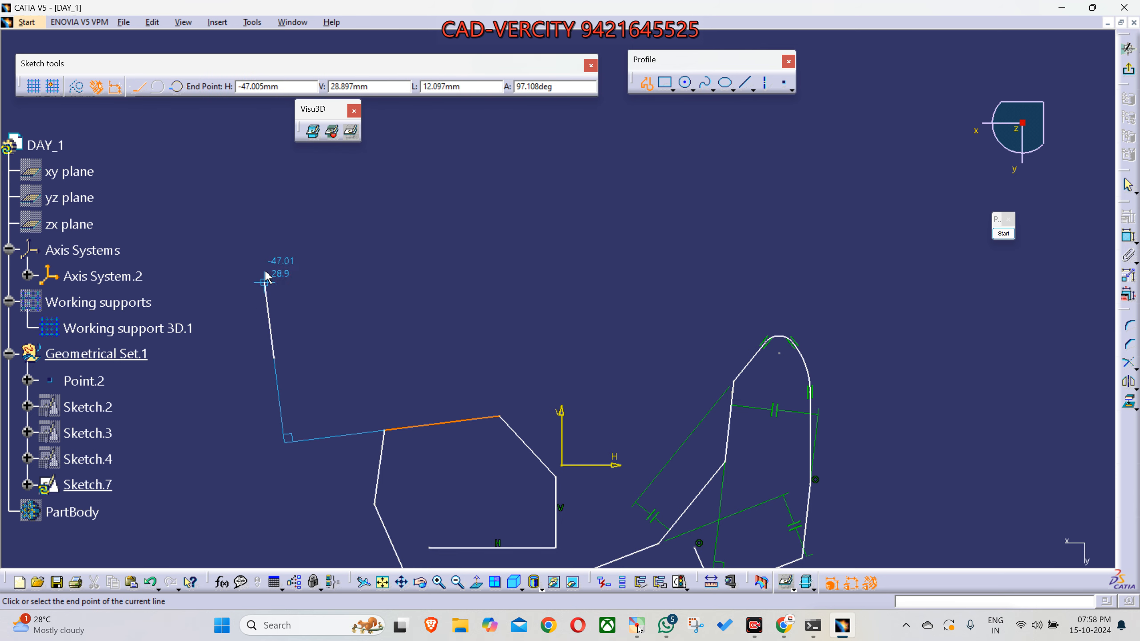
pyautogui.click(274, 229)
pyautogui.moveTo(274, 229); pyautogui.dragTo(291, 203)
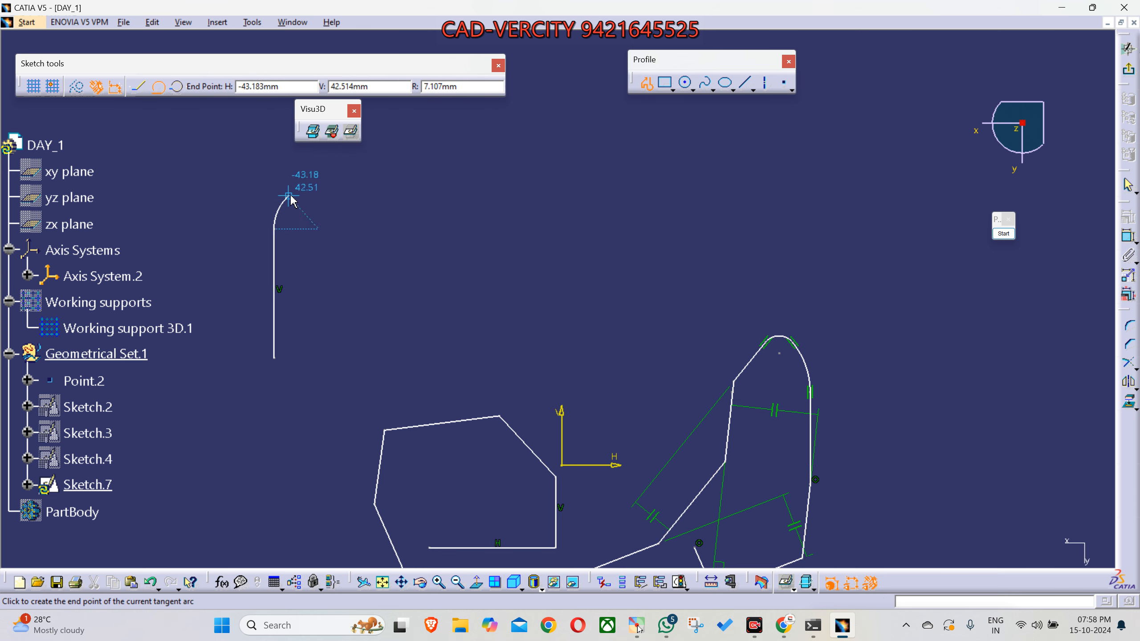
pyautogui.click(330, 180)
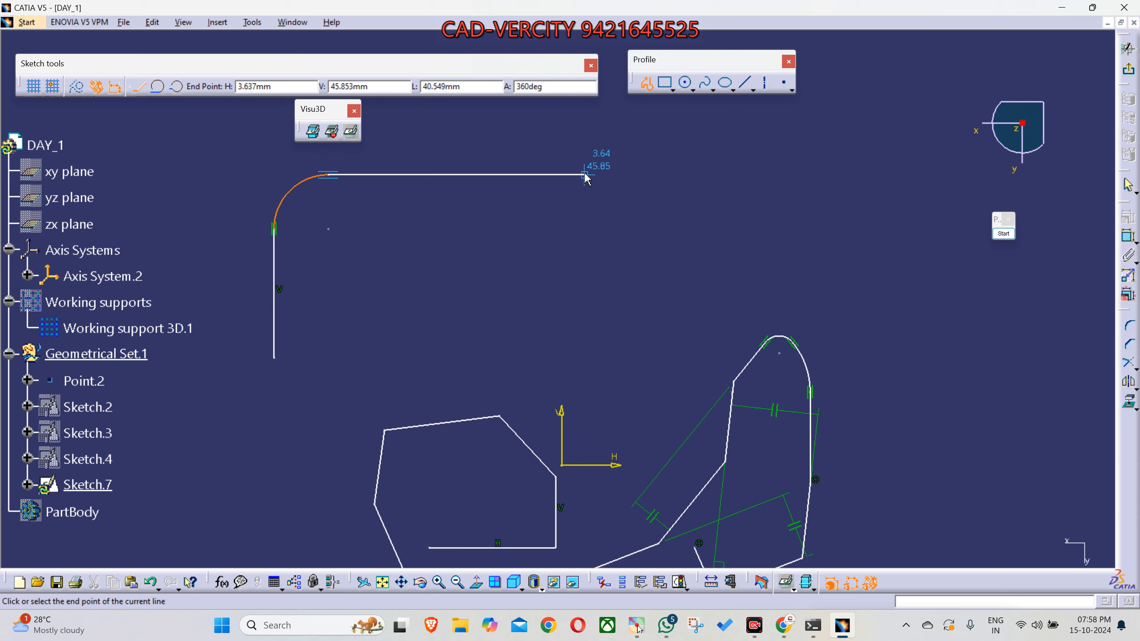
# - Extend the profile with a horizontal line about 40.5 mm long and close it as an L-shaped slot with parallel lines and tangent arcs
pyautogui.moveTo(586, 170); pyautogui.dragTo(586, 237)
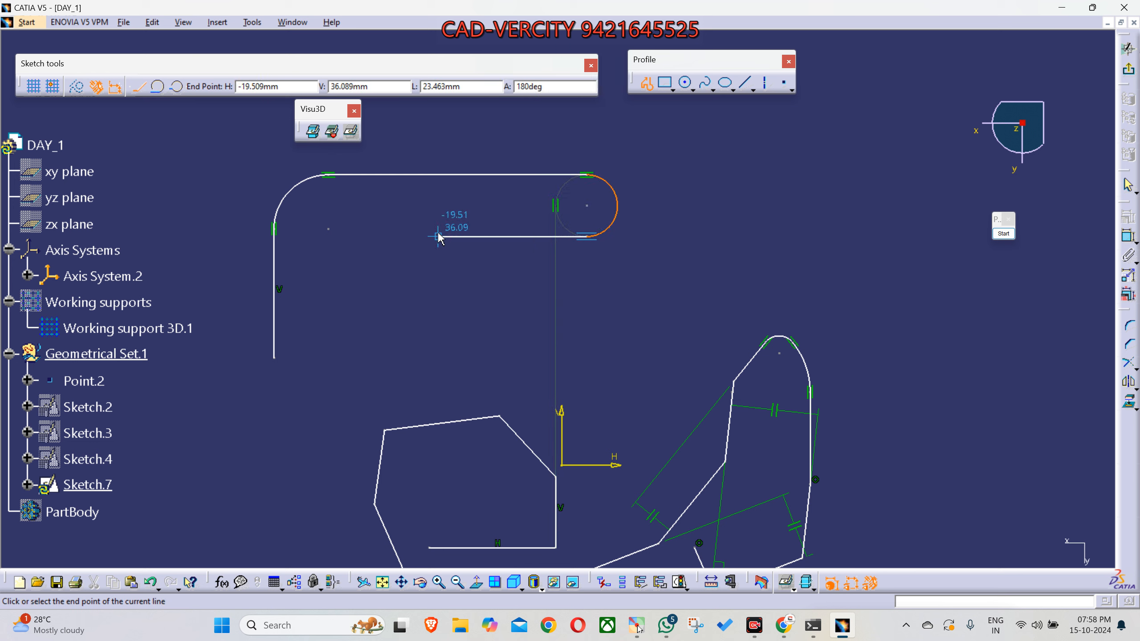
pyautogui.moveTo(373, 237); pyautogui.dragTo(337, 269)
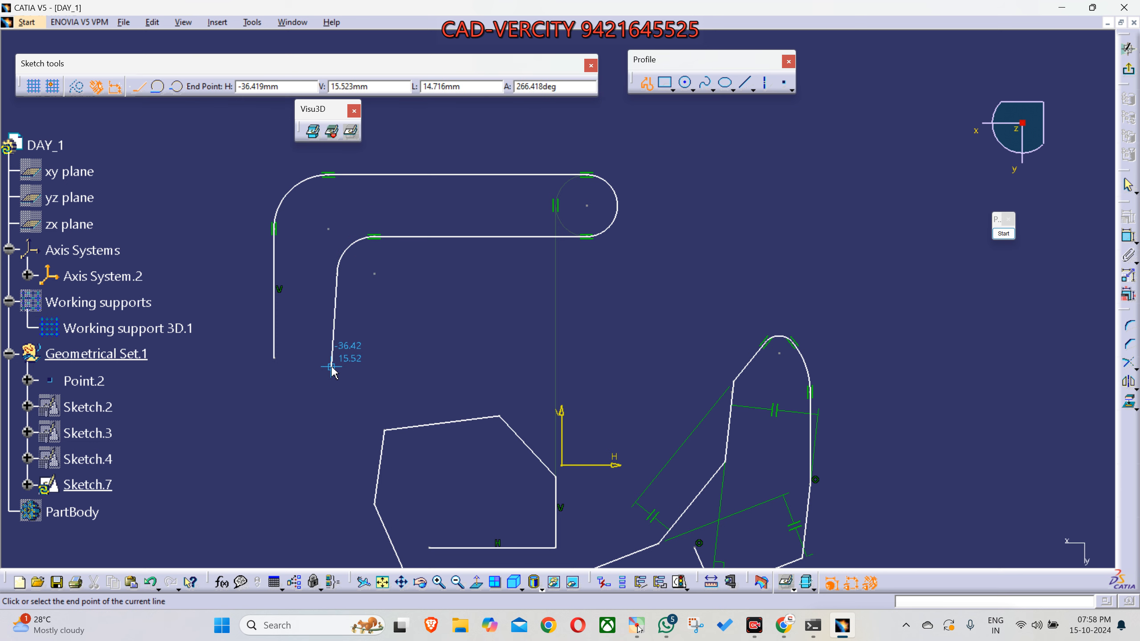
pyautogui.moveTo(337, 358); pyautogui.dragTo(274, 358)
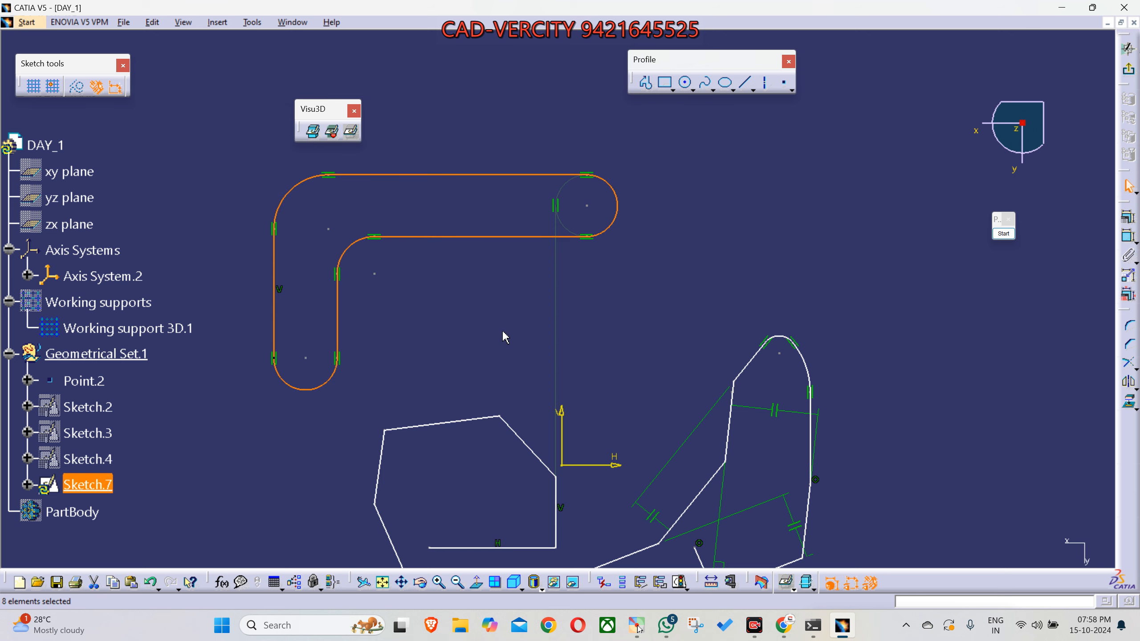
pyautogui.moveTo(593, 321)
pyautogui.mouseDown(button='middle')
pyautogui.moveTo(468, 265)
pyautogui.moveTo(498, 254)
pyautogui.moveTo(545, 267)
pyautogui.moveTo(558, 285)
pyautogui.mouseUp(button='middle')
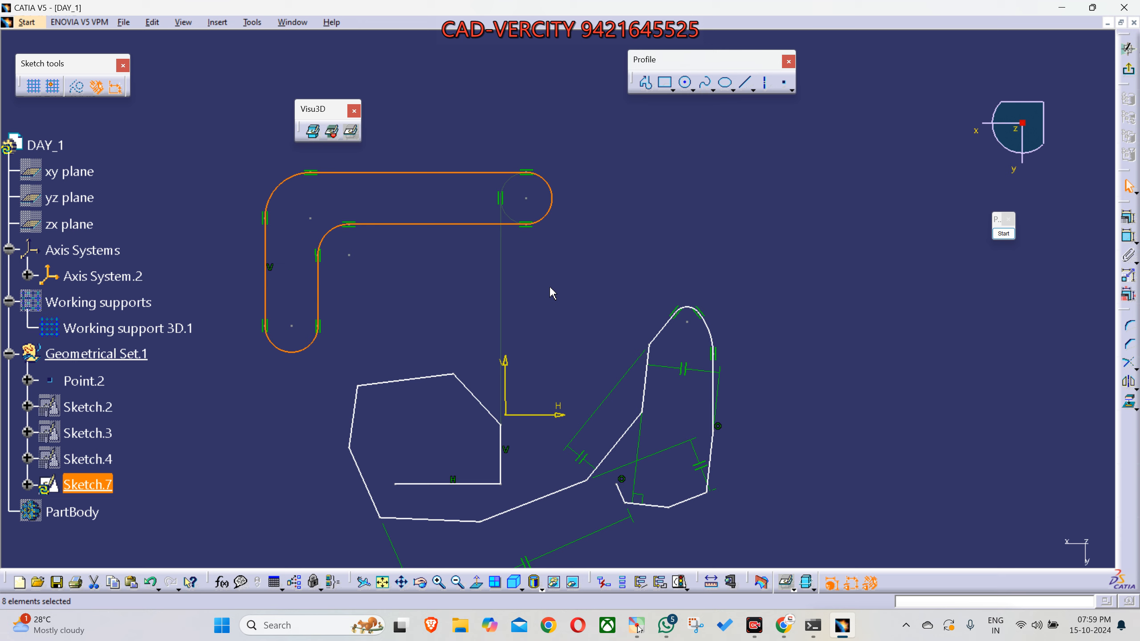
pyautogui.moveTo(603, 296); pyautogui.dragTo(563, 325, button='middle')
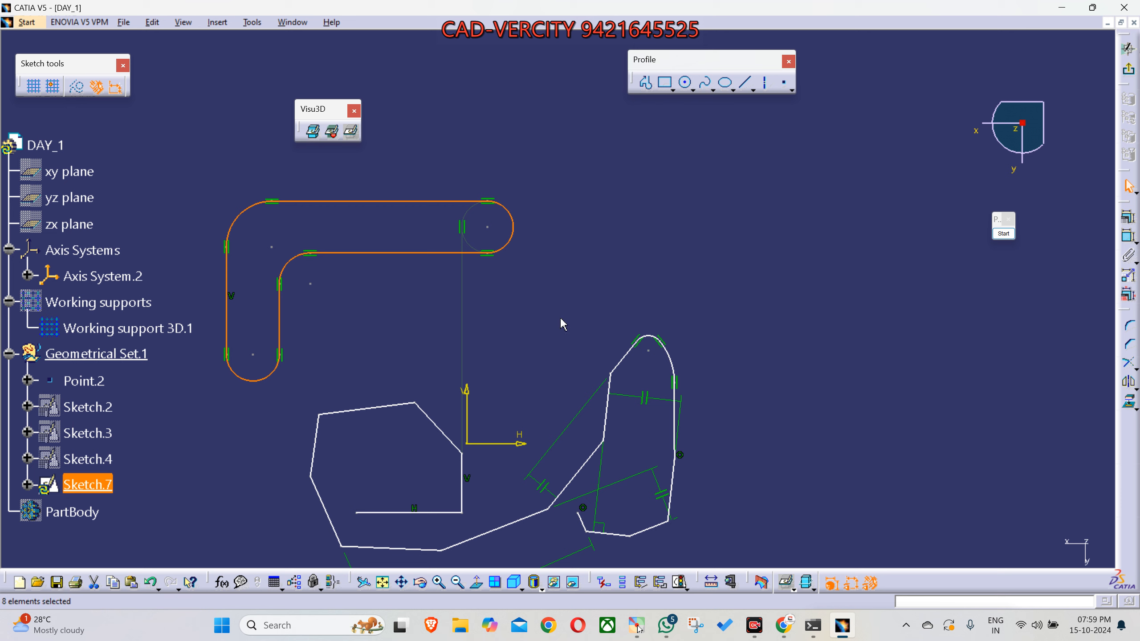
pyautogui.click(675, 292)
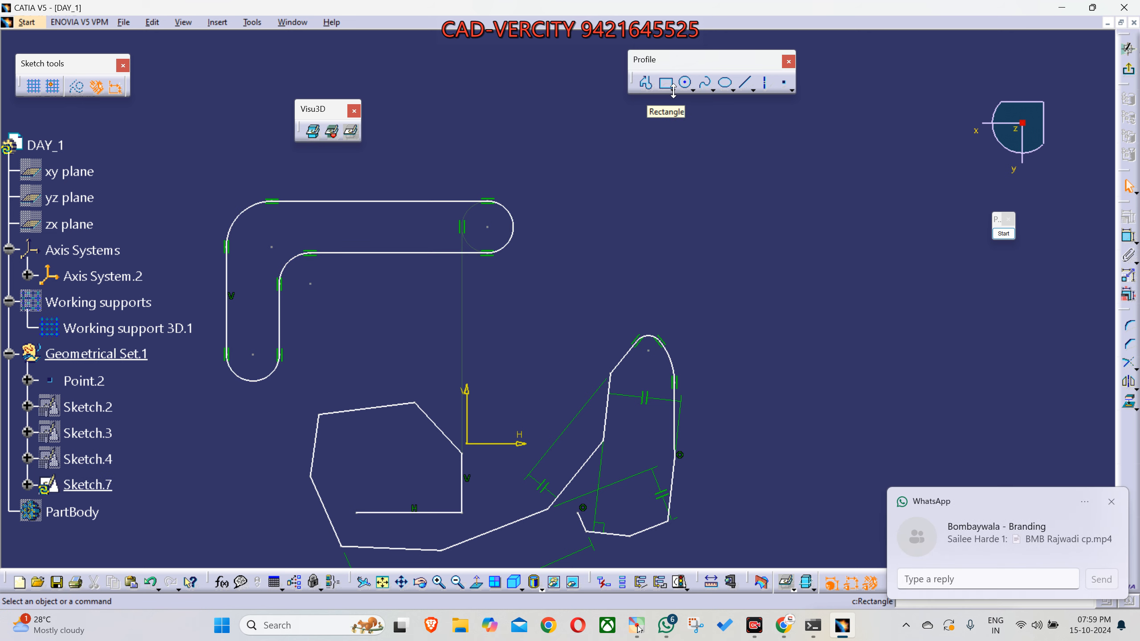
pyautogui.click(1112, 502)
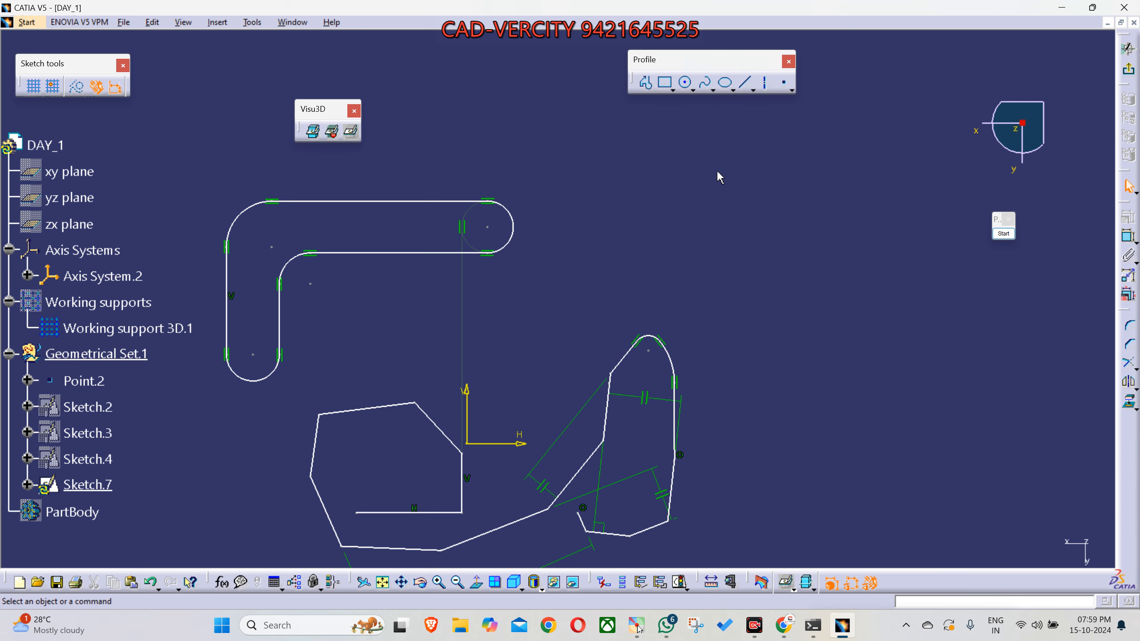
# - Switch to the Google Meet call, mute the microphone and stop presenting the screen, and return to CATIA
pyautogui.moveTo(786, 626)
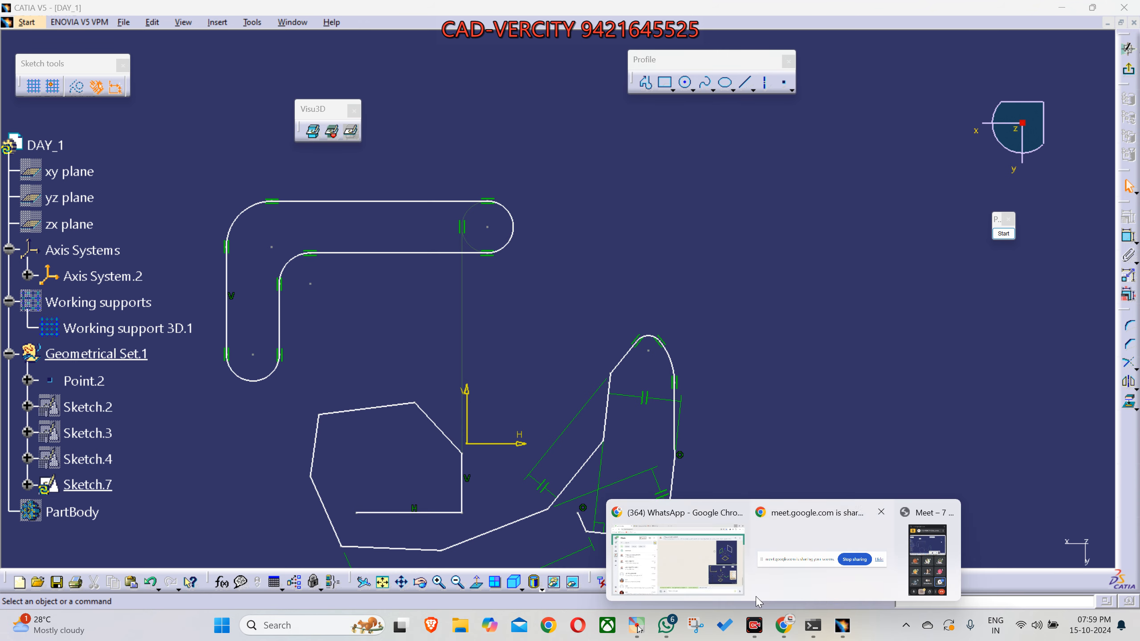
pyautogui.click(702, 572)
pyautogui.click(258, 14)
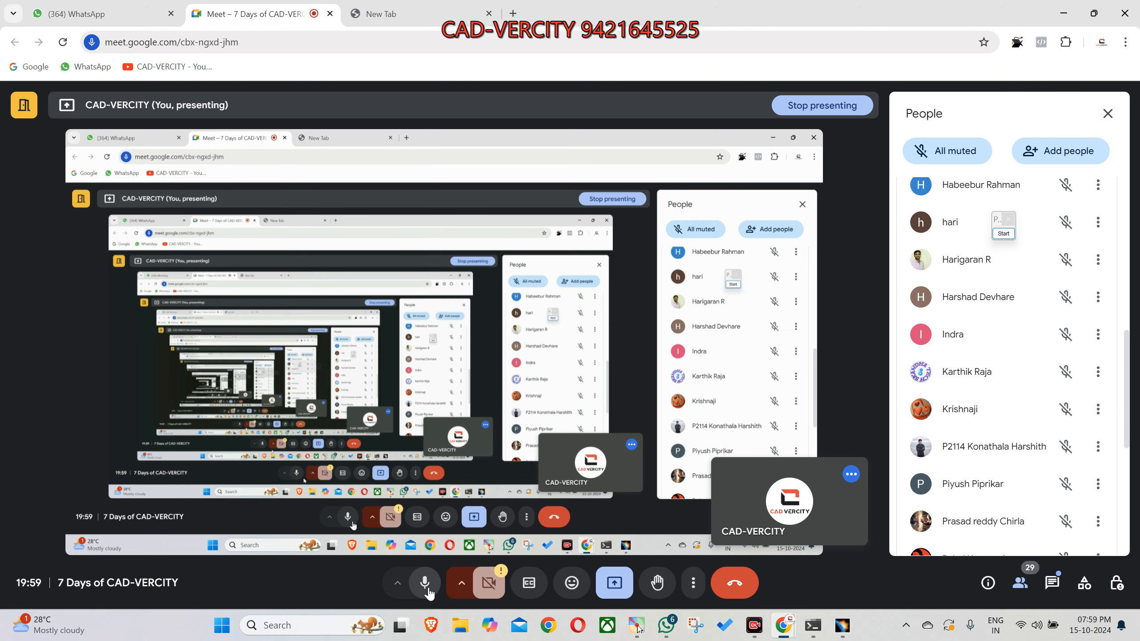
pyautogui.click(428, 592)
pyautogui.click(615, 583)
pyautogui.click(697, 510)
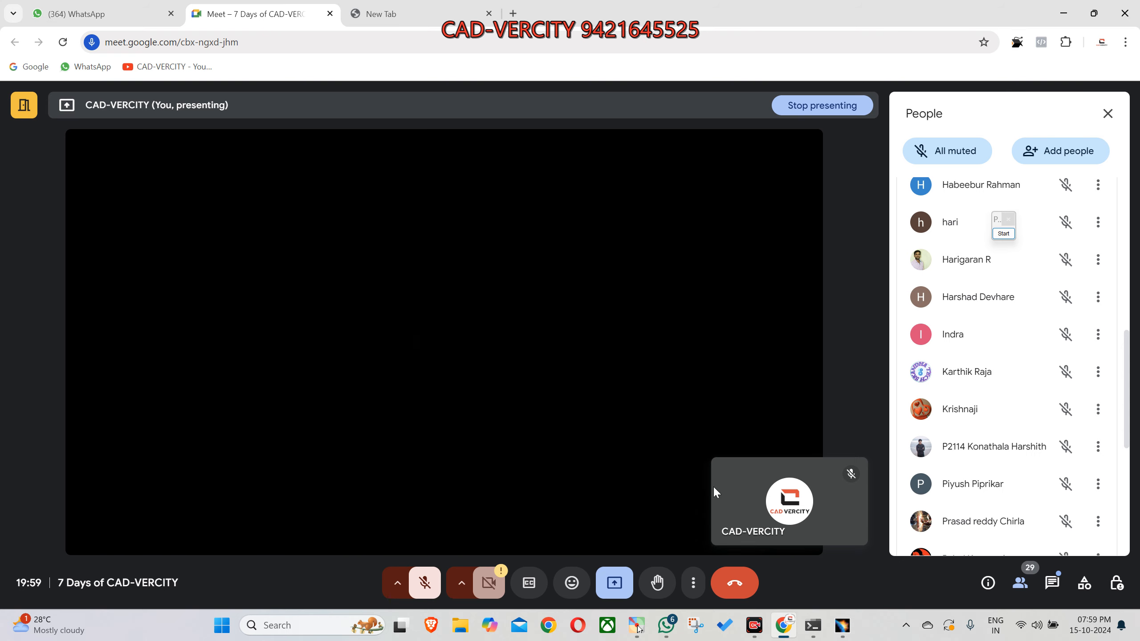
pyautogui.click(754, 626)
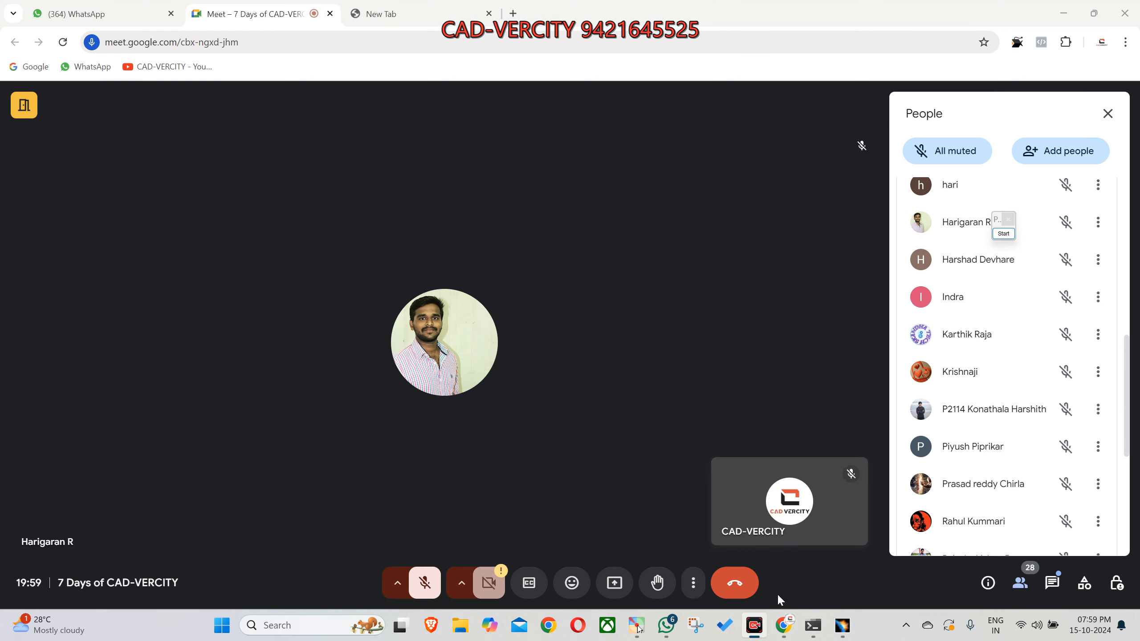
pyautogui.click(842, 625)
# - Detach the rectangle variants as a floating Predefined Profile toolbar and move the Profile toolbar clear of it
pyautogui.click(674, 92)
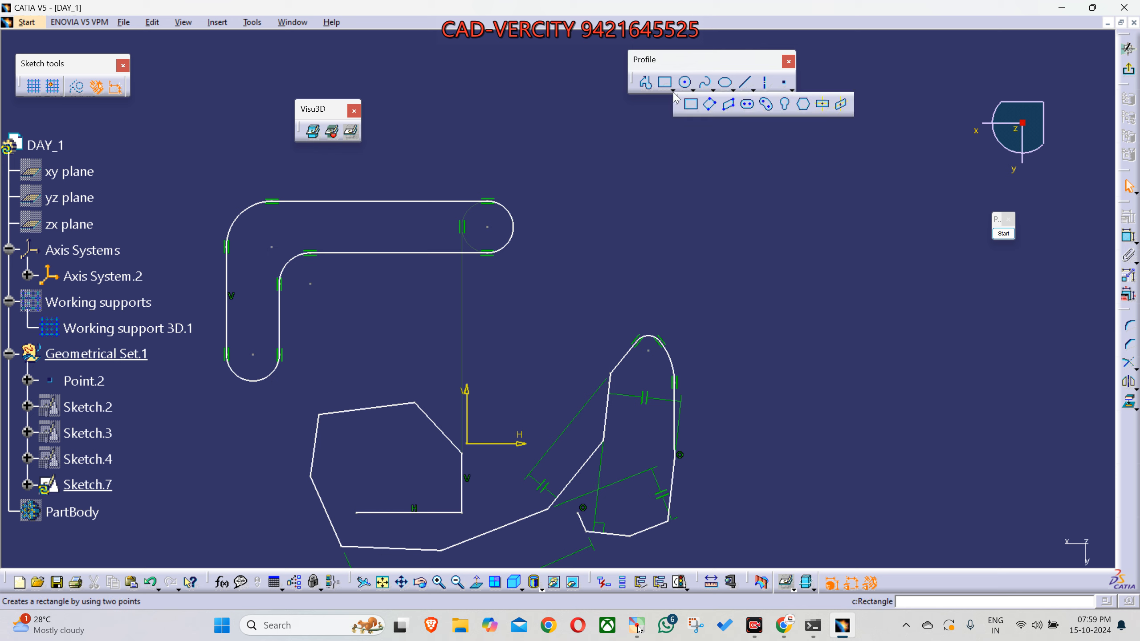
pyautogui.moveTo(675, 97); pyautogui.dragTo(748, 151)
pyautogui.moveTo(689, 62); pyautogui.dragTo(658, 49)
pyautogui.moveTo(705, 226); pyautogui.dragTo(679, 299, button='middle')
pyautogui.click(688, 255)
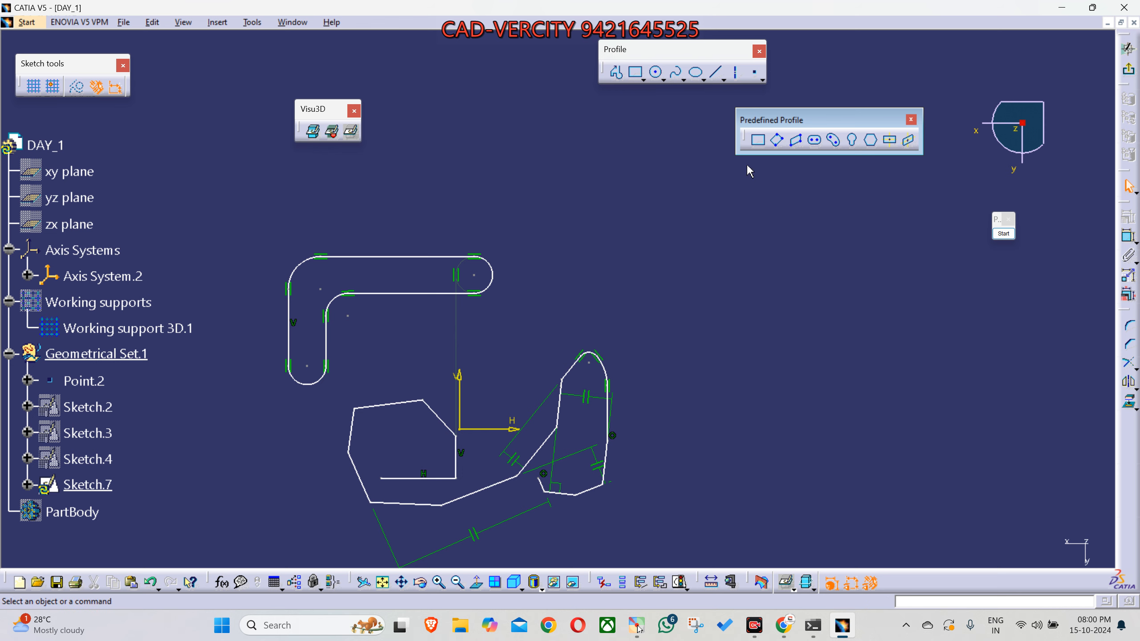
pyautogui.click(760, 145)
# - Detach the circle variants as a floating Circle toolbar and place it below the Predefined Profile toolbar
pyautogui.click(662, 79)
pyautogui.moveTo(668, 93); pyautogui.dragTo(777, 191)
pyautogui.moveTo(874, 169); pyautogui.dragTo(857, 186)
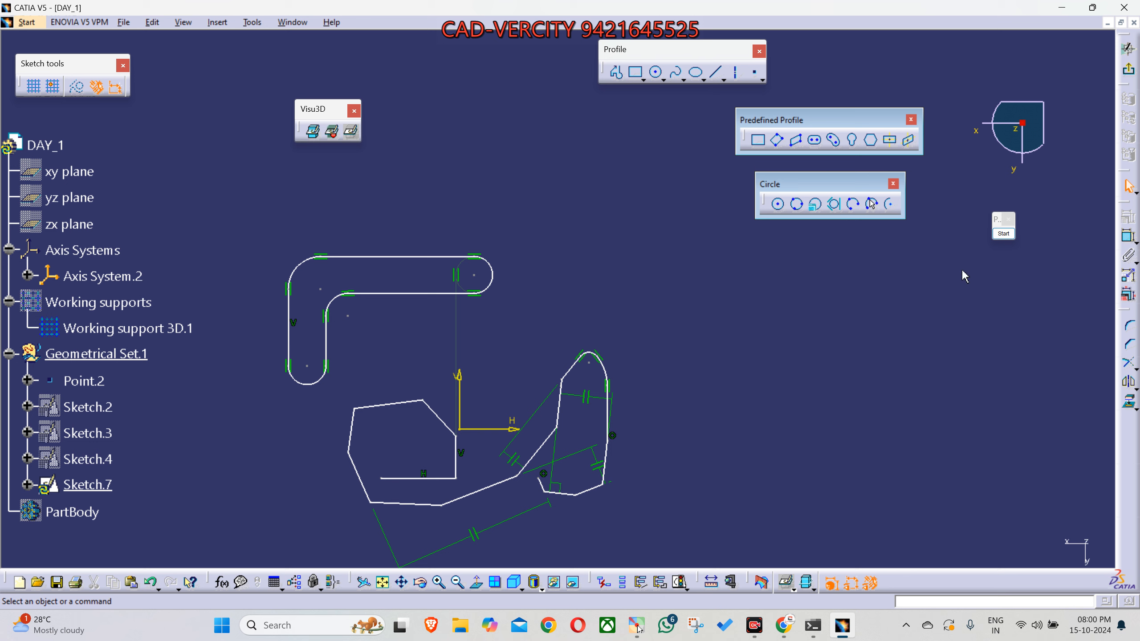
# - Draw three straight yellow lines forming an open-cornered triangle as a screen annotation in the empty area beside the sketch
pyautogui.click(1003, 233)
pyautogui.click(998, 339)
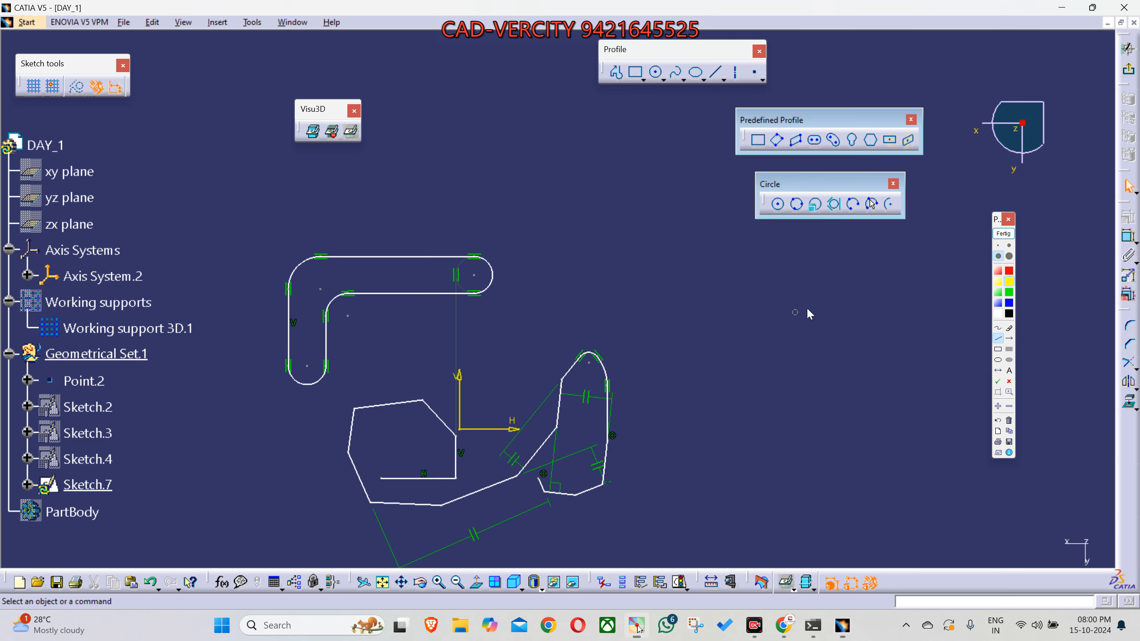
pyautogui.moveTo(843, 303); pyautogui.dragTo(872, 281)
pyautogui.moveTo(790, 343)
pyautogui.mouseDown()
pyautogui.moveTo(682, 403)
pyautogui.moveTo(782, 503)
pyautogui.moveTo(846, 543)
pyautogui.mouseUp()
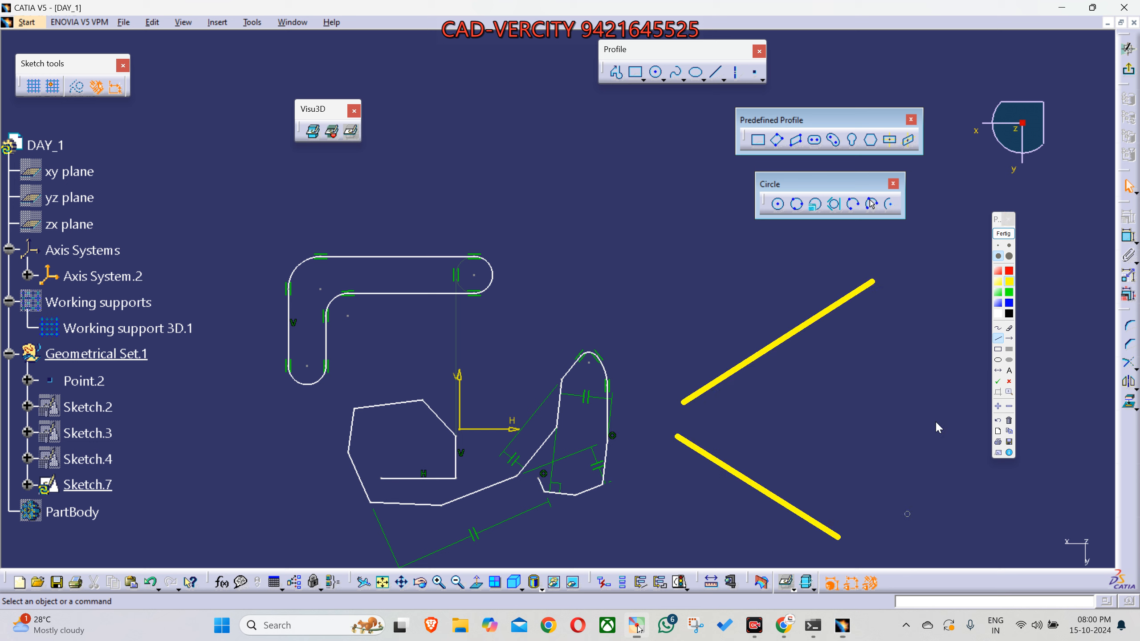
pyautogui.moveTo(882, 291); pyautogui.dragTo(873, 514)
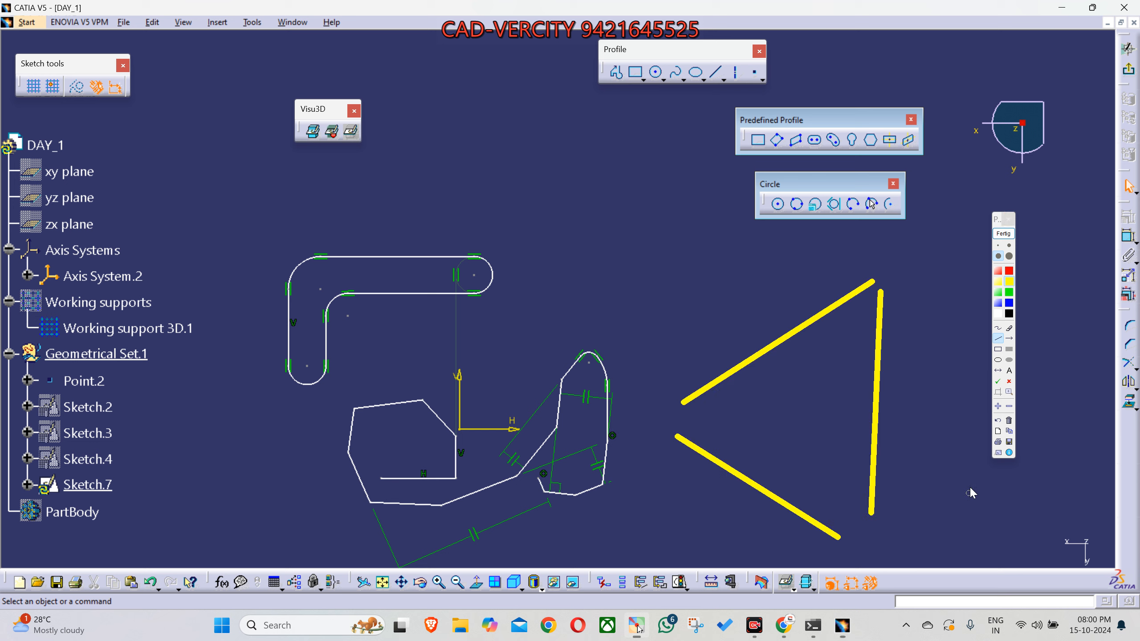
# - Annotate a yellow circle touching the three lines and mark each line's tangent point with a green check mark
pyautogui.click(999, 360)
pyautogui.moveTo(732, 332)
pyautogui.mouseDown()
pyautogui.moveTo(792, 452)
pyautogui.moveTo(876, 502)
pyautogui.mouseUp()
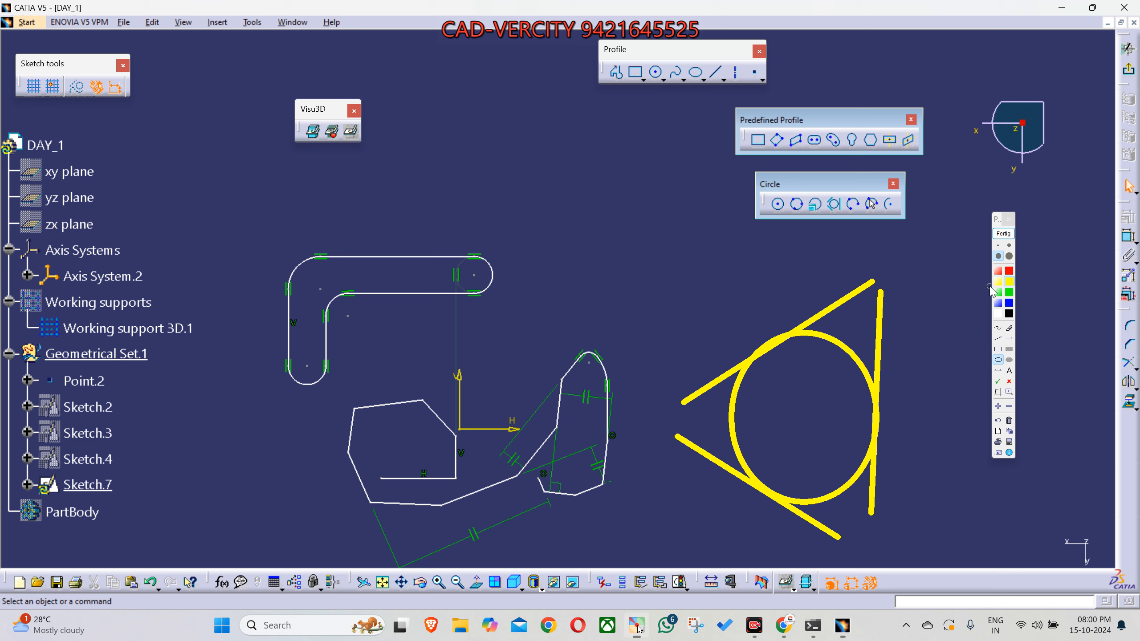
pyautogui.click(998, 381)
pyautogui.click(813, 319)
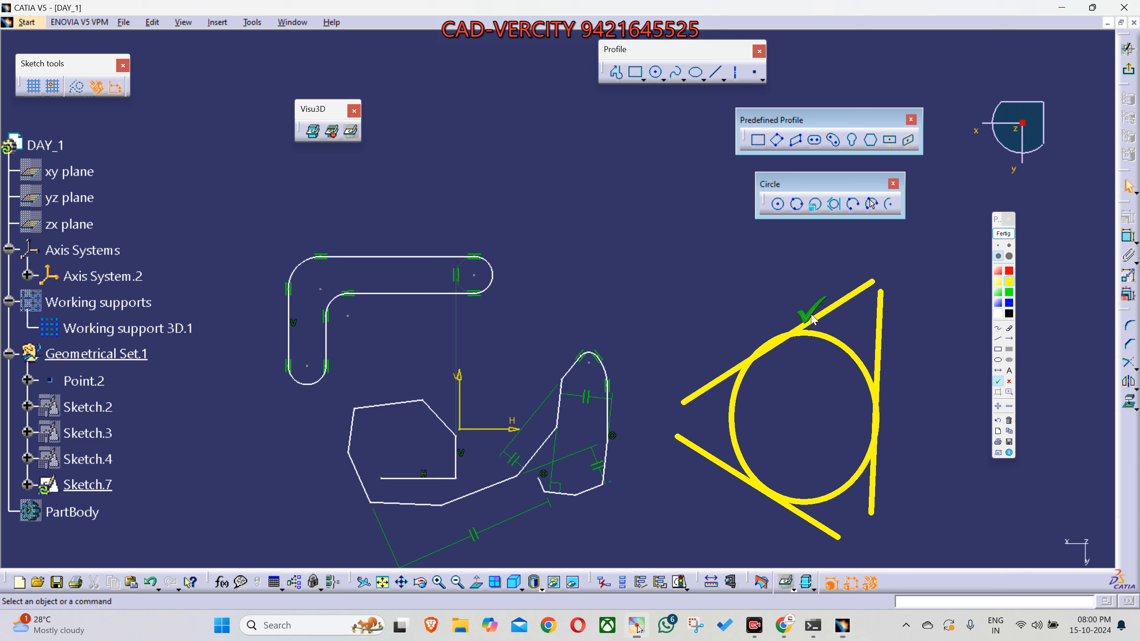
pyautogui.click(781, 516)
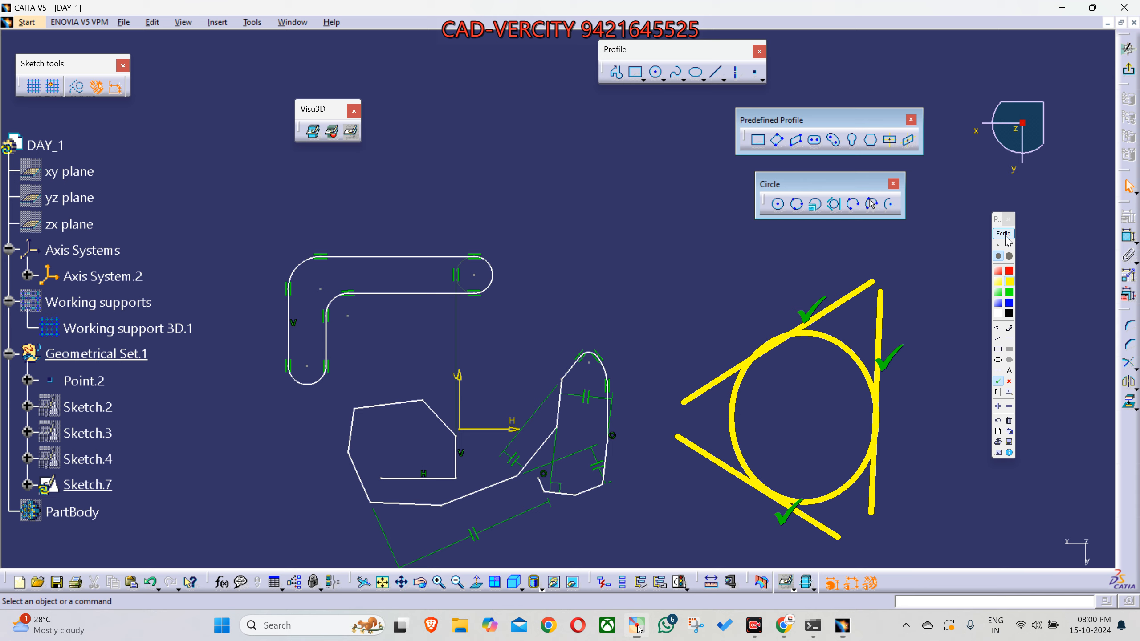
# - Capture a screen snip of the sketch, floating toolbars and tangent-circle annotation, and end the annotation mode
pyautogui.press('shift+super+s')
pyautogui.moveTo(270, 184)
pyautogui.mouseDown()
pyautogui.moveTo(942, 568)
pyautogui.moveTo(949, 554)
pyautogui.mouseUp()
pyautogui.press('shift+super+s')
pyautogui.moveTo(260, 40); pyautogui.dragTo(970, 556)
pyautogui.click(1003, 233)
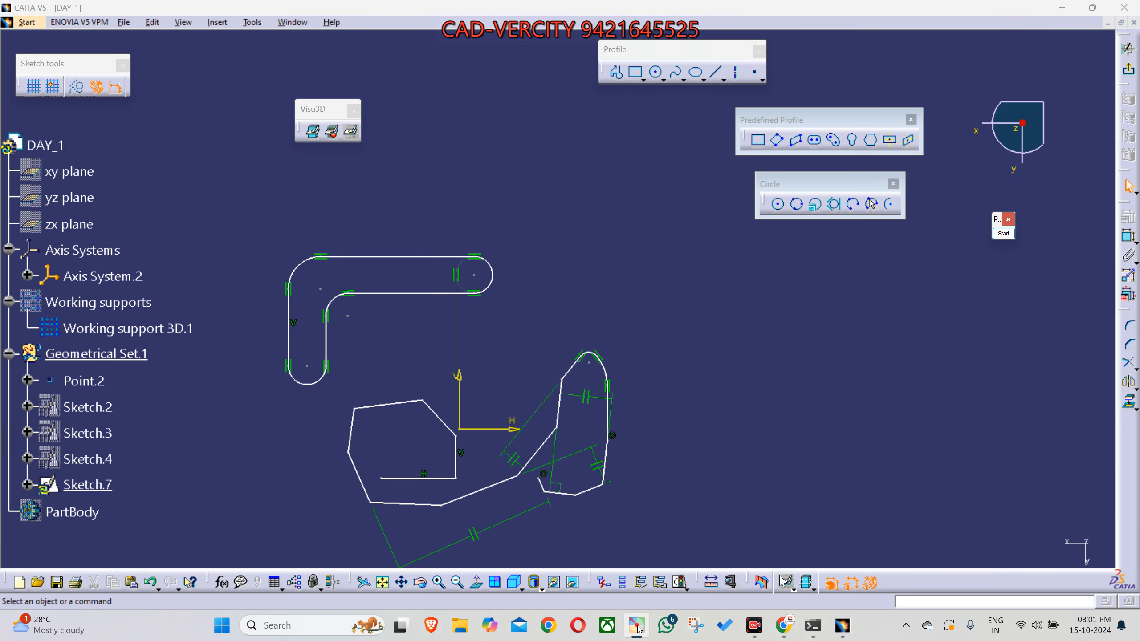
# - Switch to WhatsApp Web, send the snip to the 7 Days of CAD-VERCITY group, and return to CATIA with the meeting window clear of the sketch
pyautogui.moveTo(784, 626)
pyautogui.click(747, 579)
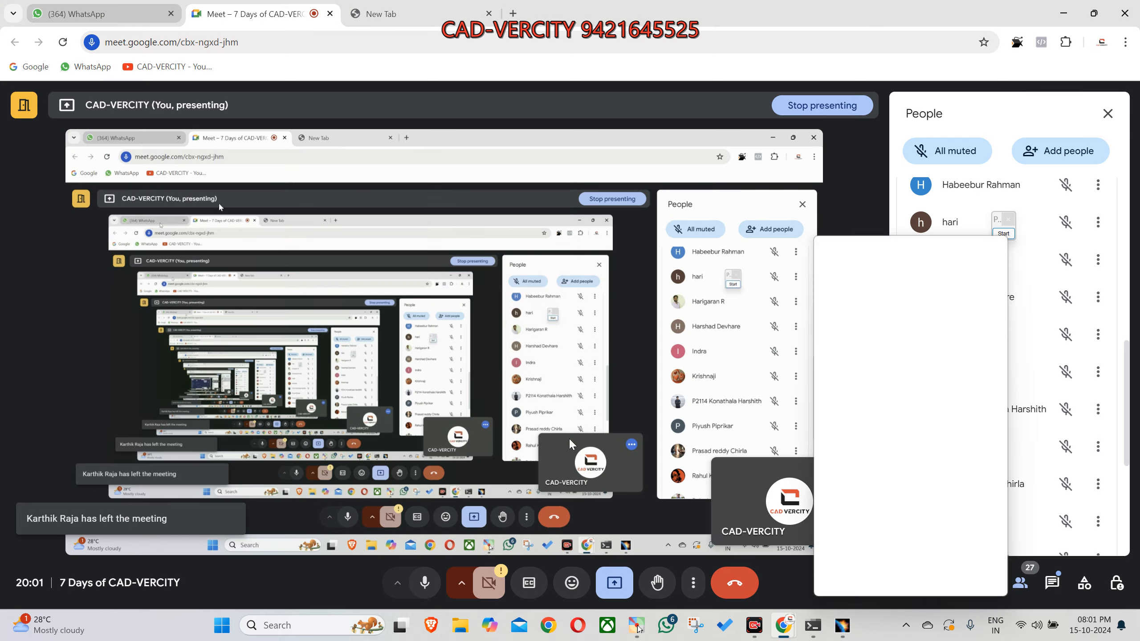
pyautogui.hotkey('ctrl', '1')
pyautogui.hotkey('ctrl', 'v')
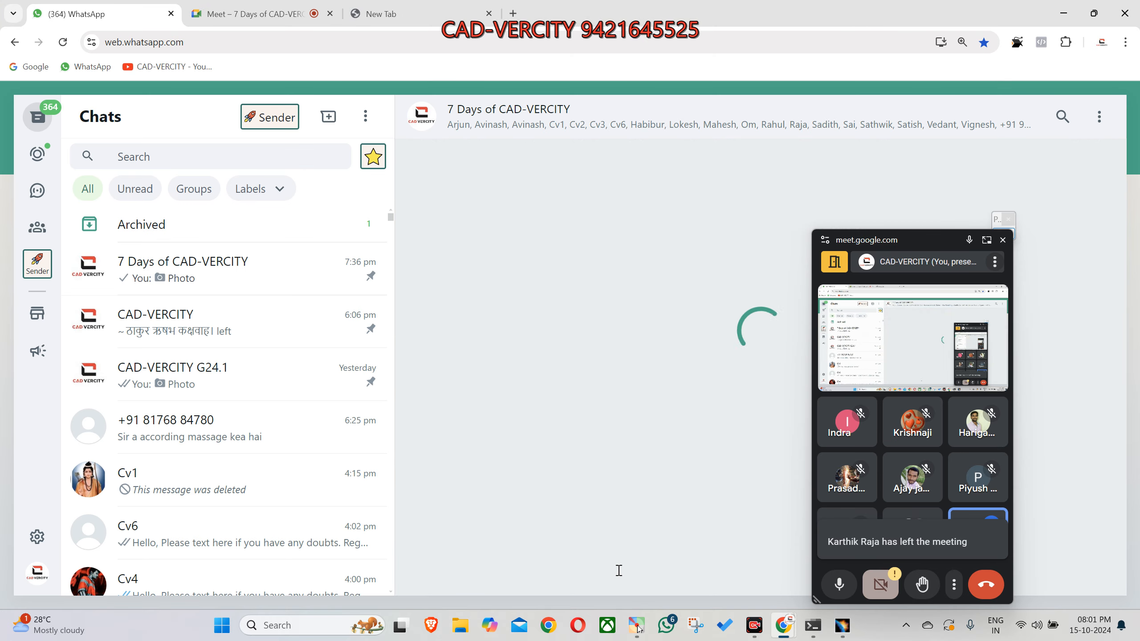
pyautogui.press('Return')
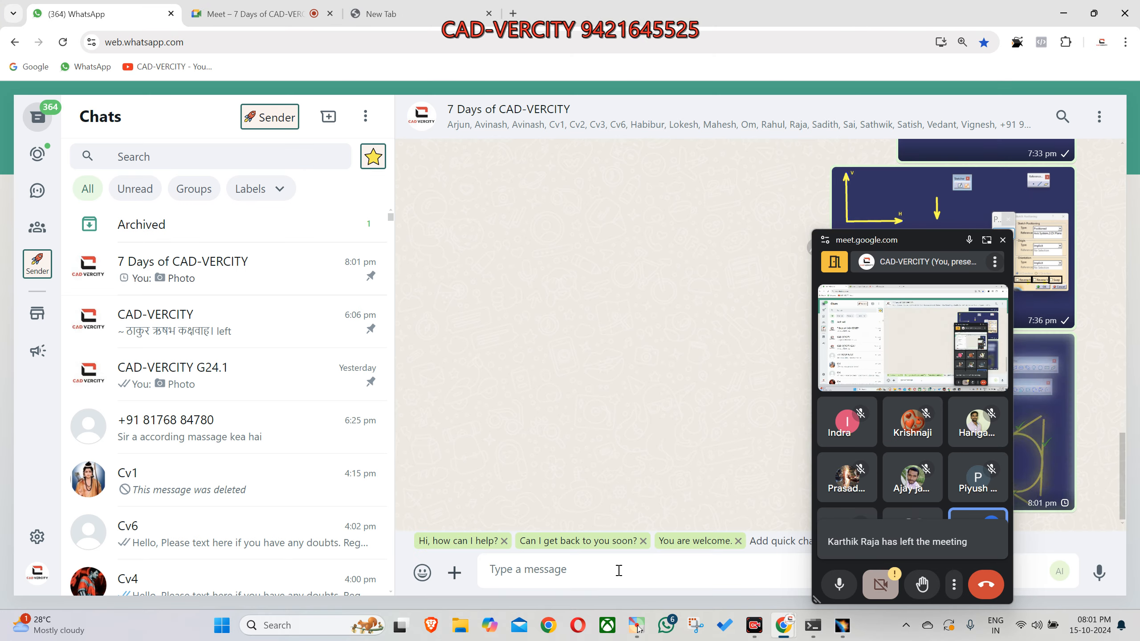
pyautogui.click(842, 626)
pyautogui.moveTo(941, 244); pyautogui.dragTo(935, 629)
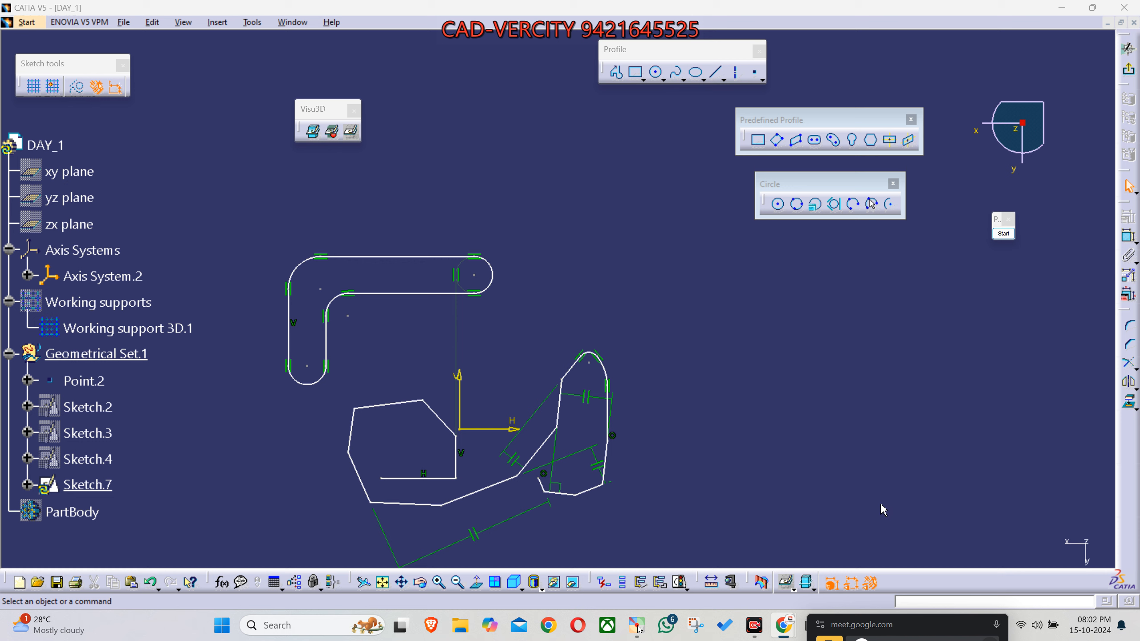
# - Draw a wide two-point rectangle about 89 mm by 31 mm in the empty area beside the existing profiles
pyautogui.moveTo(789, 429)
pyautogui.mouseDown(button='middle')
pyautogui.moveTo(738, 450)
pyautogui.moveTo(742, 460)
pyautogui.mouseUp(button='middle')
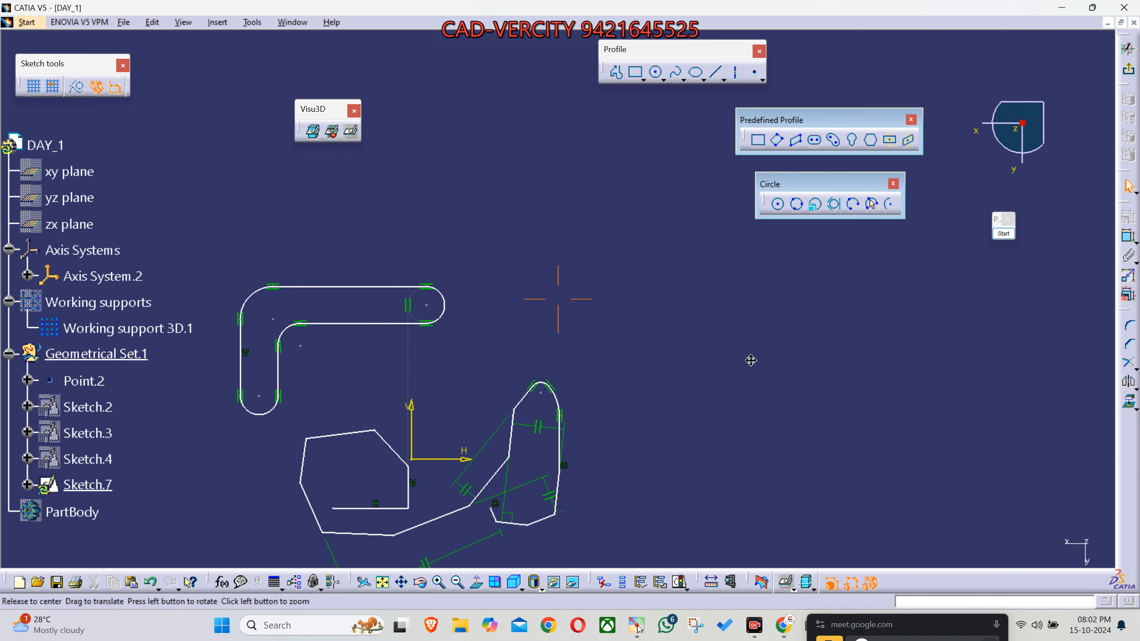
pyautogui.moveTo(751, 359); pyautogui.dragTo(731, 343, button='middle')
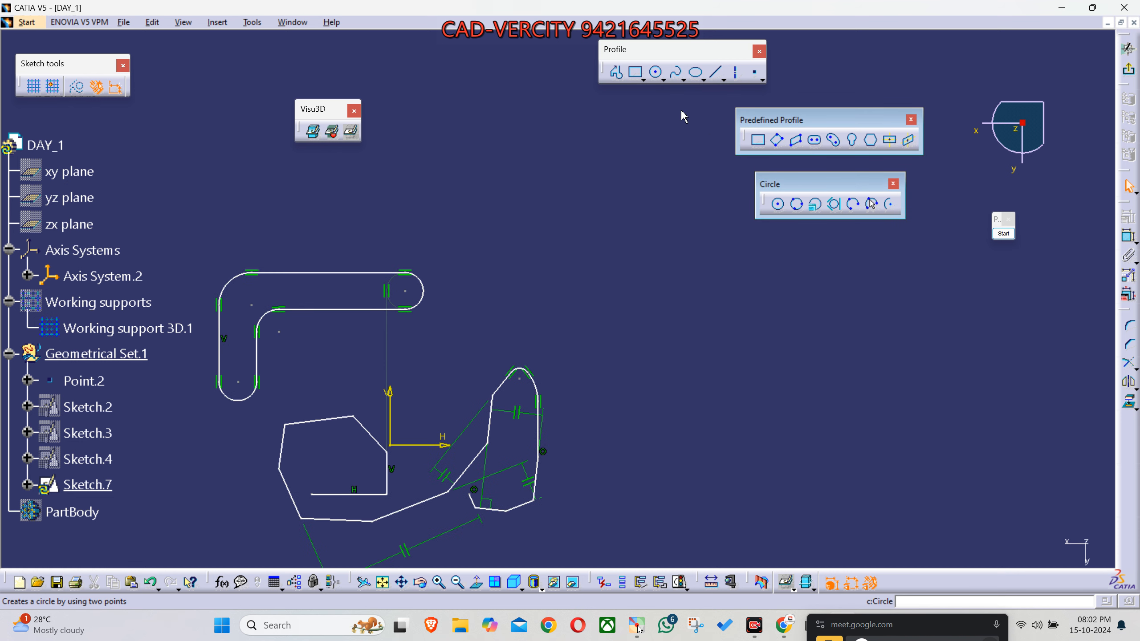
pyautogui.click(758, 143)
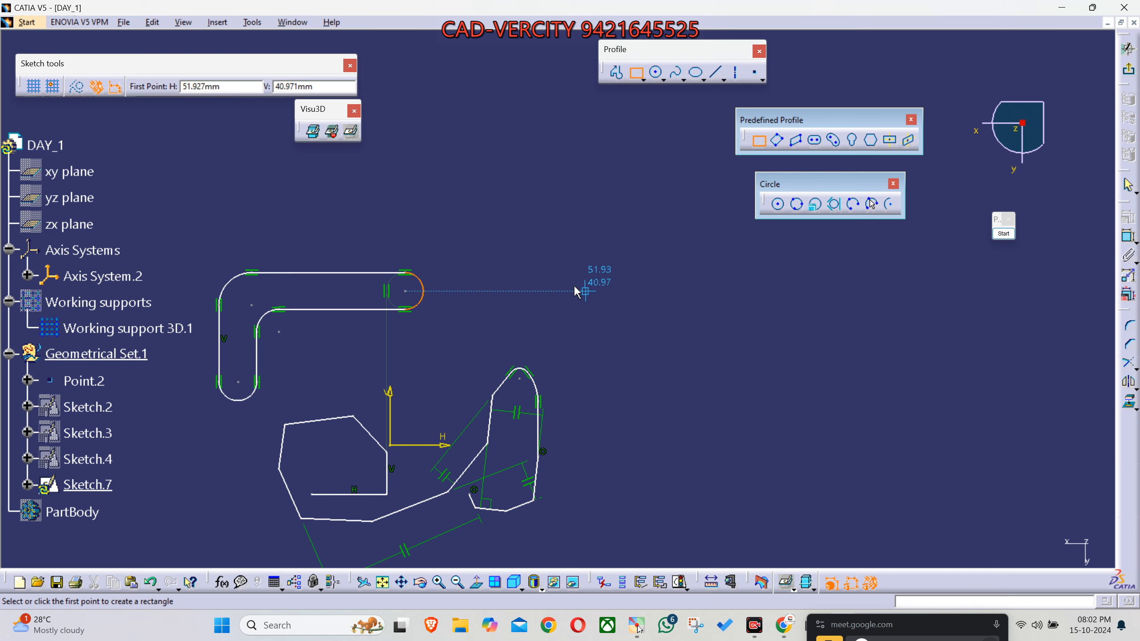
pyautogui.click(550, 256)
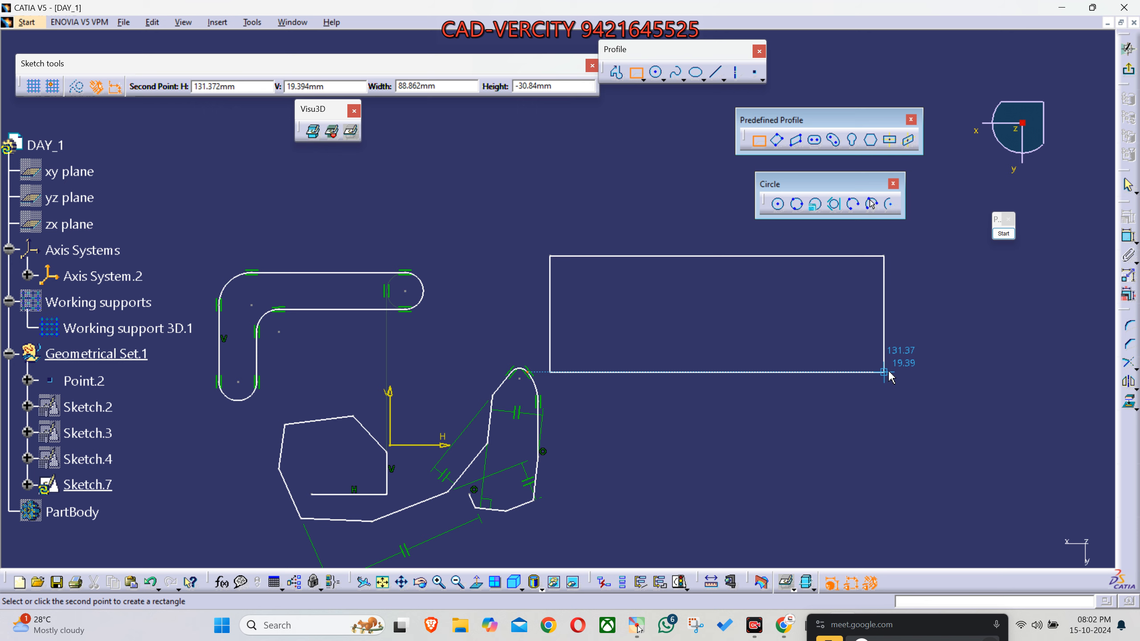
pyautogui.click(886, 373)
# - Draw a second, narrow upright rectangle below the wide rectangle
pyautogui.moveTo(809, 465); pyautogui.dragTo(750, 382, button='middle')
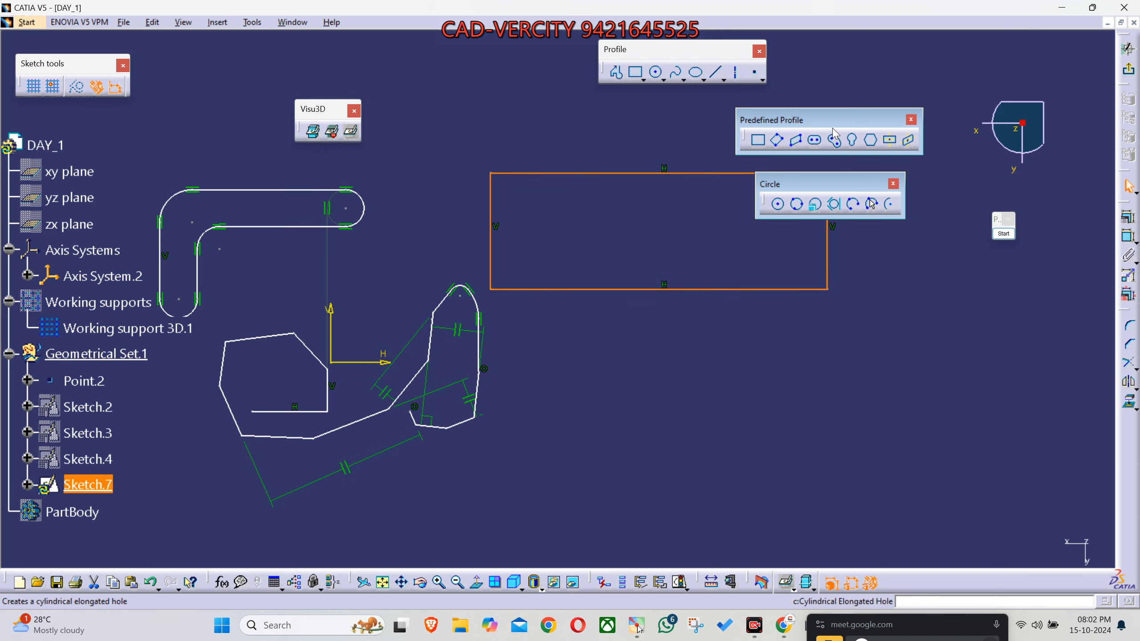
pyautogui.click(758, 142)
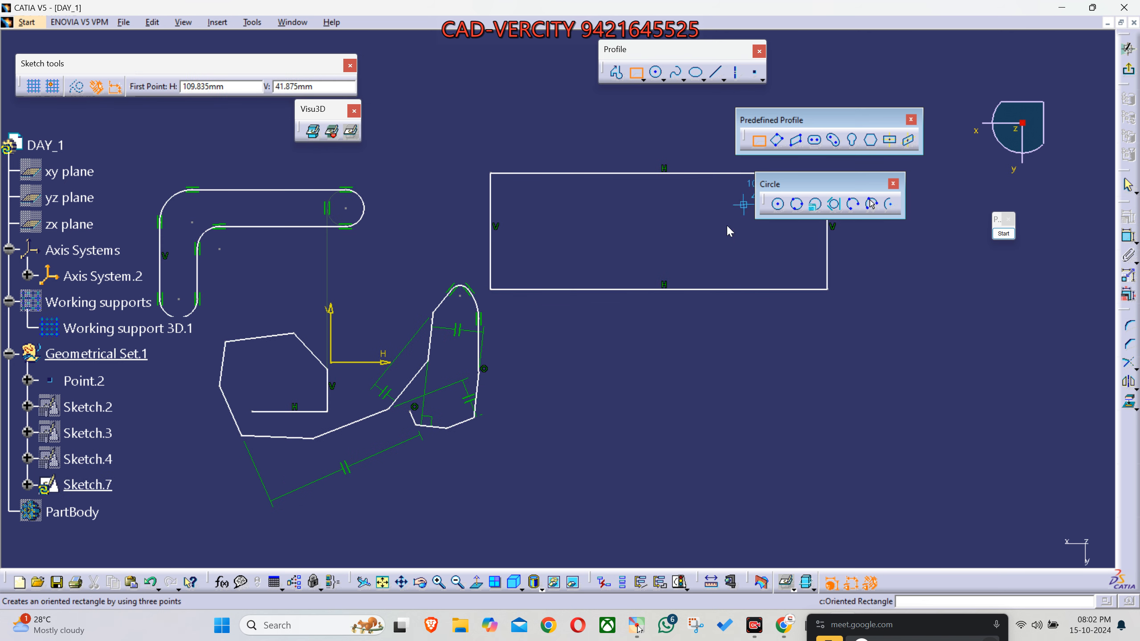
pyautogui.click(615, 336)
pyautogui.click(653, 518)
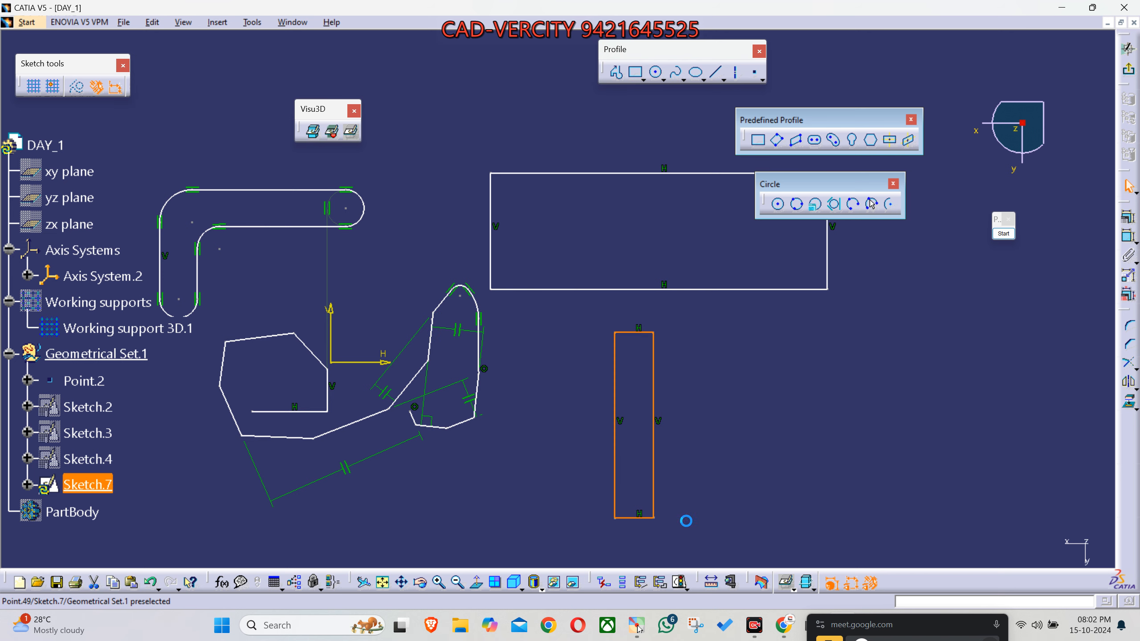
# - Rearrange the floating Circle, Profile, Predefined Profile, Visu3D and Sketch tools toolbars so they no longer cover the sketch geometry
pyautogui.moveTo(835, 184); pyautogui.dragTo(1027, 281)
pyautogui.moveTo(628, 49); pyautogui.dragTo(957, 61)
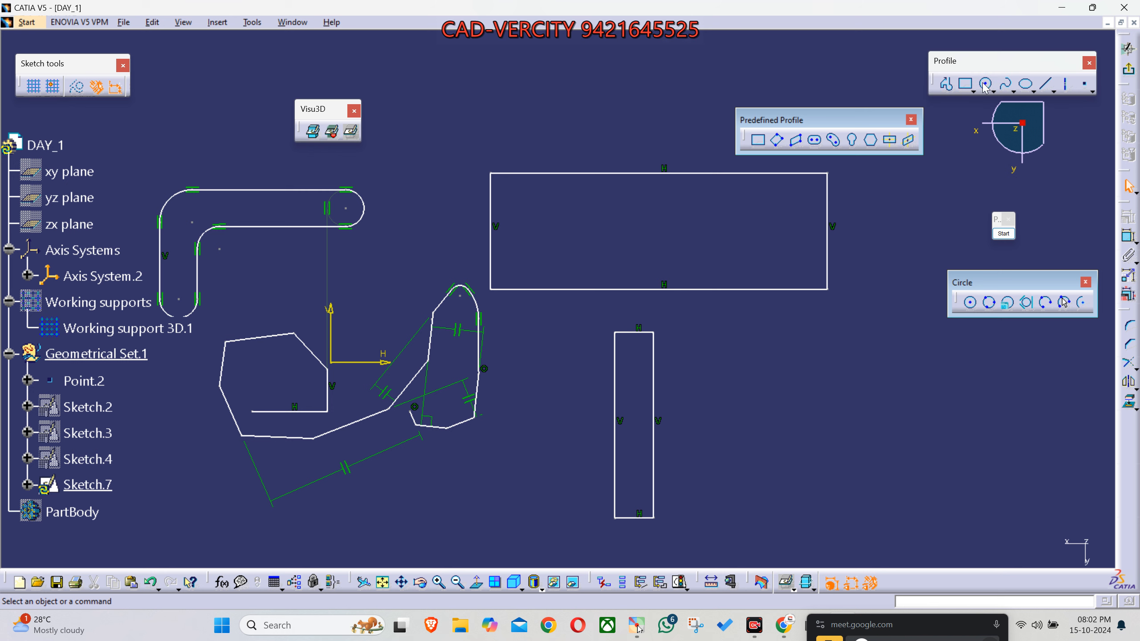
pyautogui.moveTo(804, 120); pyautogui.dragTo(584, 79)
pyautogui.moveTo(320, 112); pyautogui.dragTo(229, 130)
pyautogui.moveTo(455, 74)
pyautogui.mouseDown()
pyautogui.moveTo(592, 50)
pyautogui.moveTo(828, 56)
pyautogui.mouseUp()
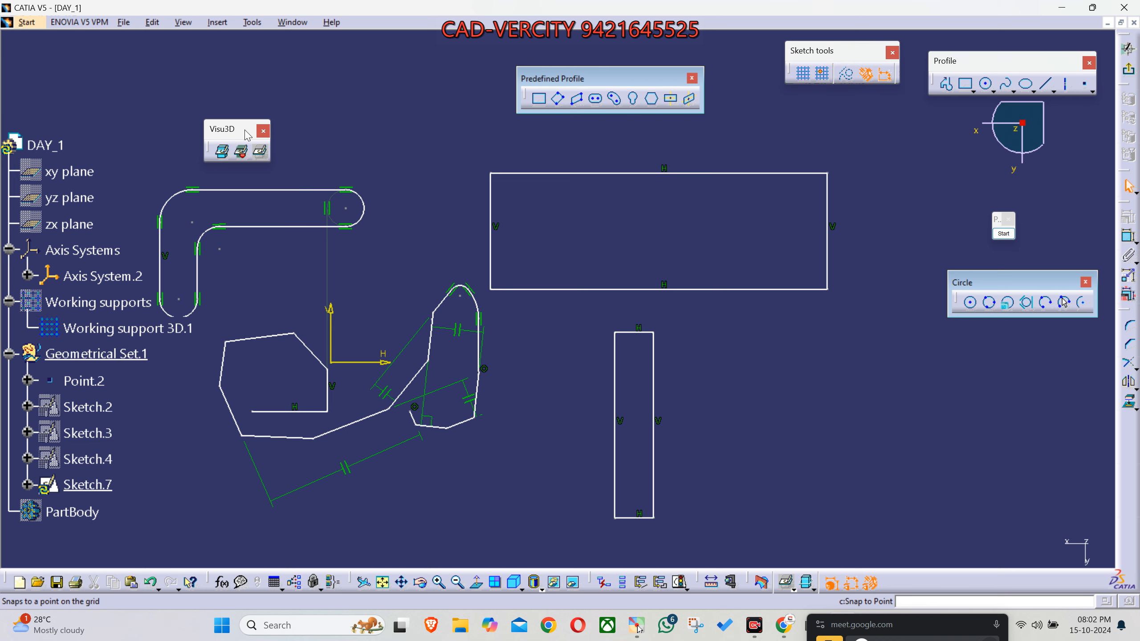
pyautogui.moveTo(247, 135); pyautogui.dragTo(231, 94)
# - Draw a three-point oriented rectangle with a tilted first side in the empty area beside the narrow upright rectangle
pyautogui.moveTo(583, 238); pyautogui.dragTo(505, 192, button='middle')
pyautogui.moveTo(632, 190); pyautogui.dragTo(603, 203, button='middle')
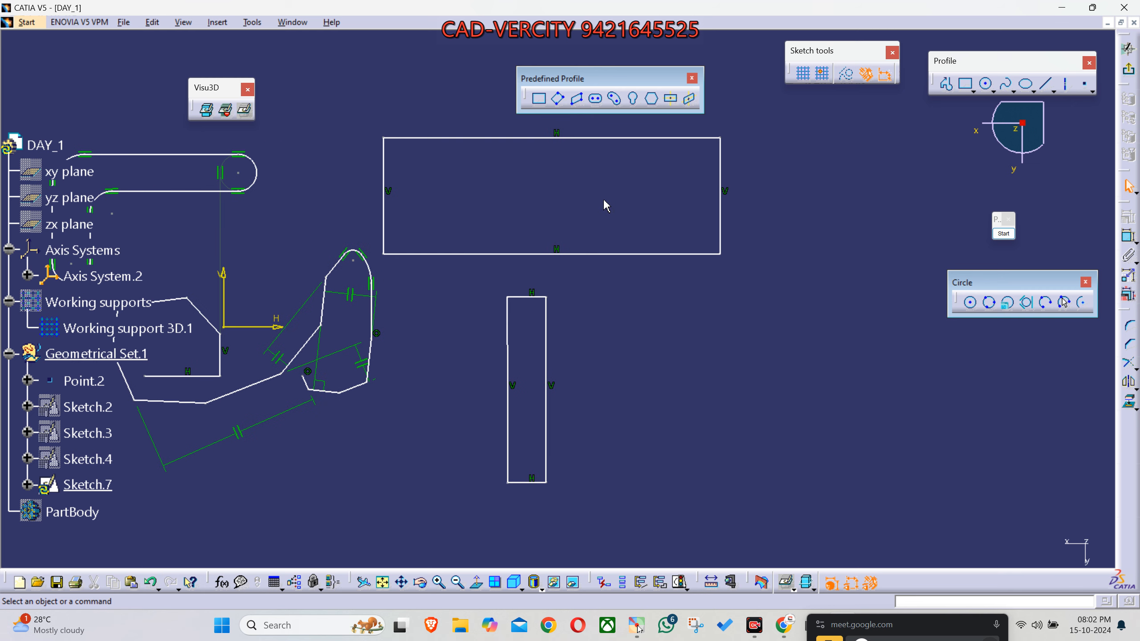
pyautogui.click(558, 99)
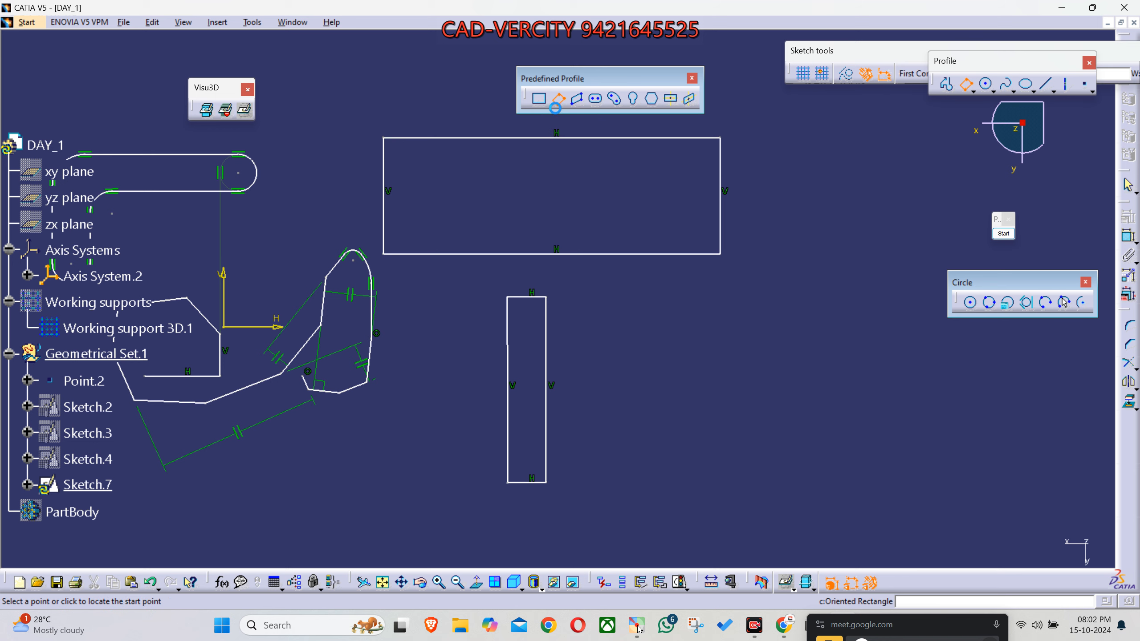
pyautogui.click(637, 392)
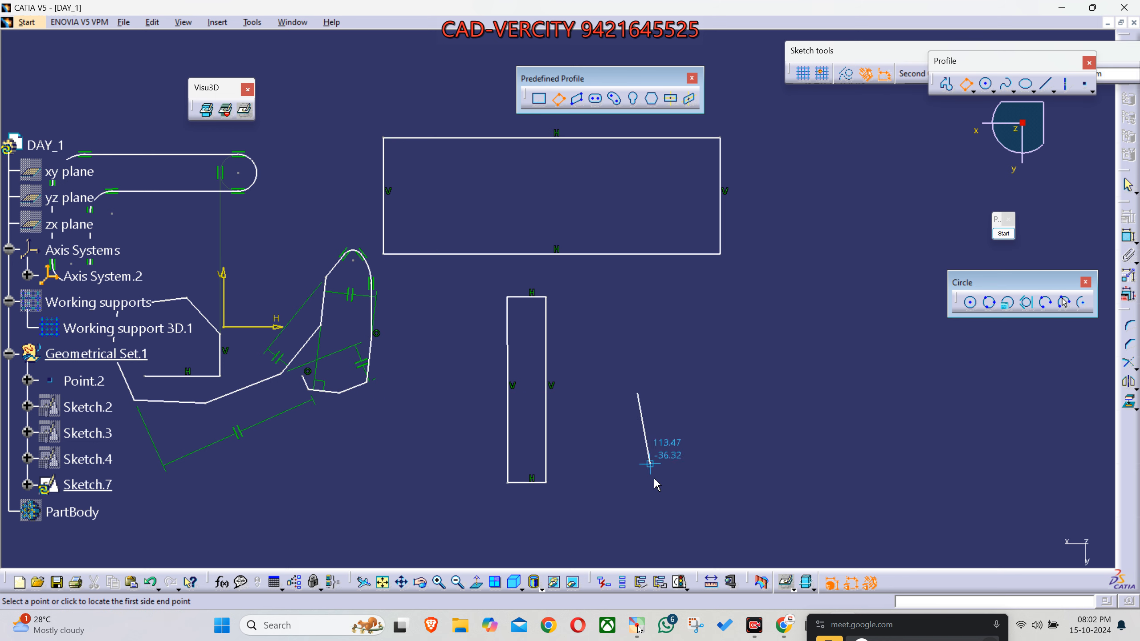
pyautogui.click(702, 505)
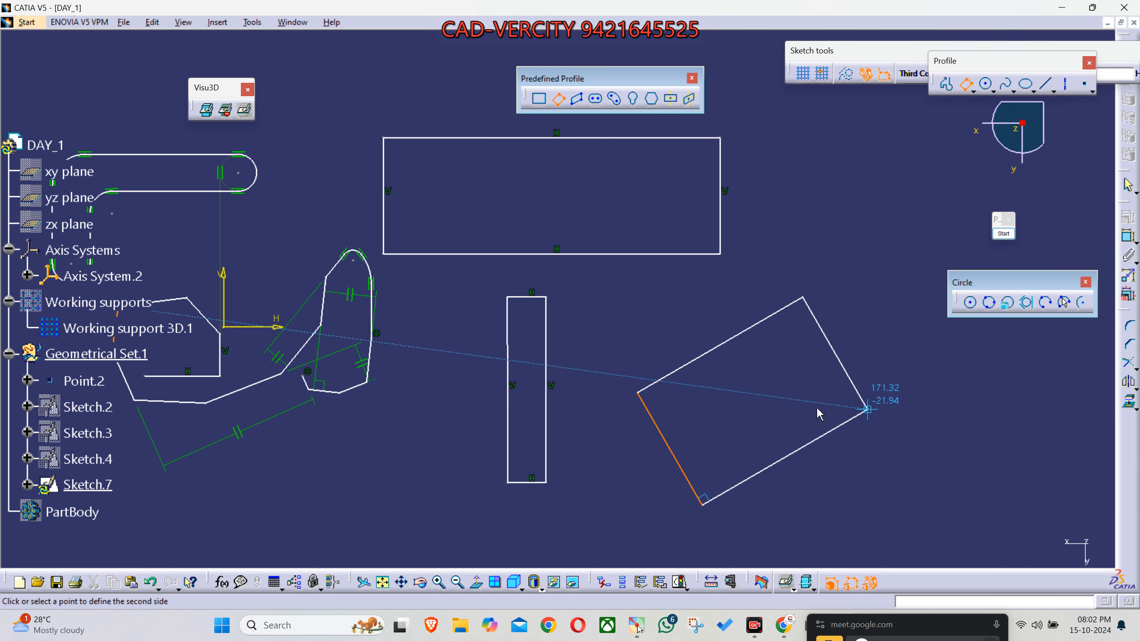
pyautogui.click(829, 431)
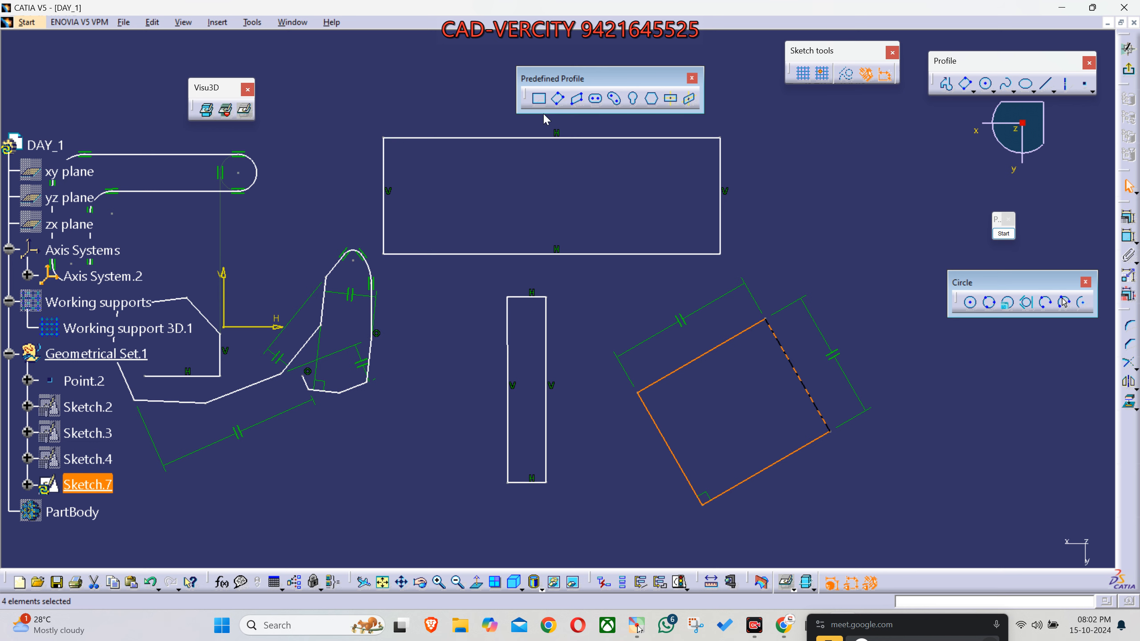
# - Draw a smaller oriented rectangle, tilted the other way, in the empty area above the wide rectangle
pyautogui.click(557, 98)
pyautogui.moveTo(546, 155)
pyautogui.mouseDown(button='middle')
pyautogui.moveTo(592, 308)
pyautogui.moveTo(637, 356)
pyautogui.moveTo(639, 384)
pyautogui.mouseUp(button='middle')
pyautogui.click(483, 173)
pyautogui.click(555, 220)
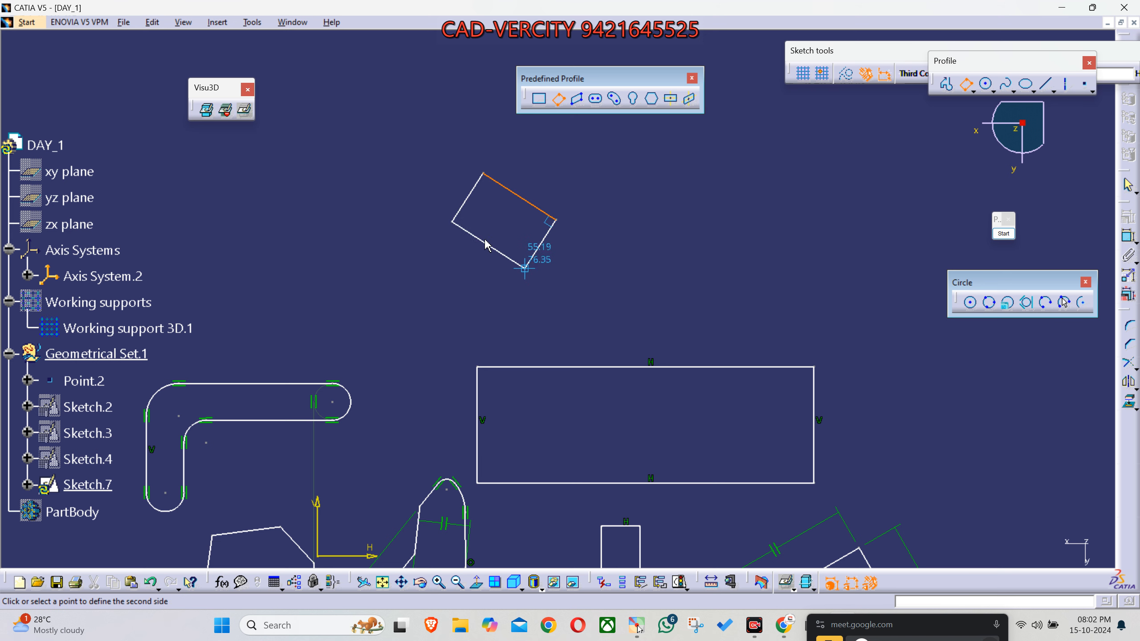
pyautogui.click(486, 239)
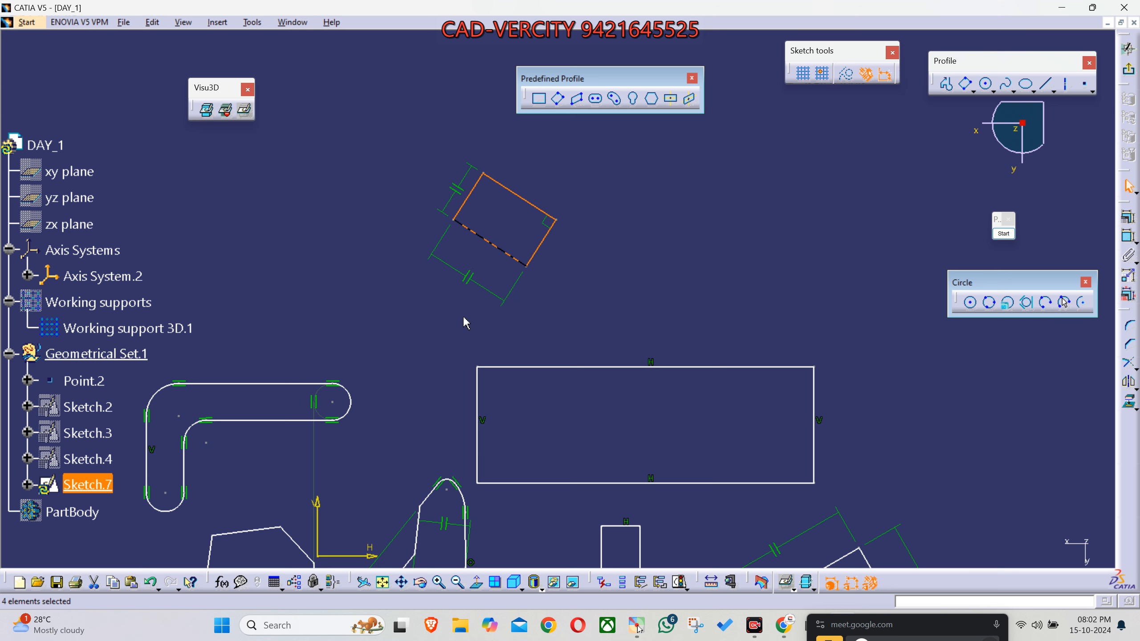
# - Turn off the automatic creation of geometrical and dimensional constraints and clear the selection
pyautogui.moveTo(421, 405)
pyautogui.mouseDown(button='middle')
pyautogui.moveTo(443, 323)
pyautogui.moveTo(463, 300)
pyautogui.moveTo(456, 354)
pyautogui.mouseUp(button='middle')
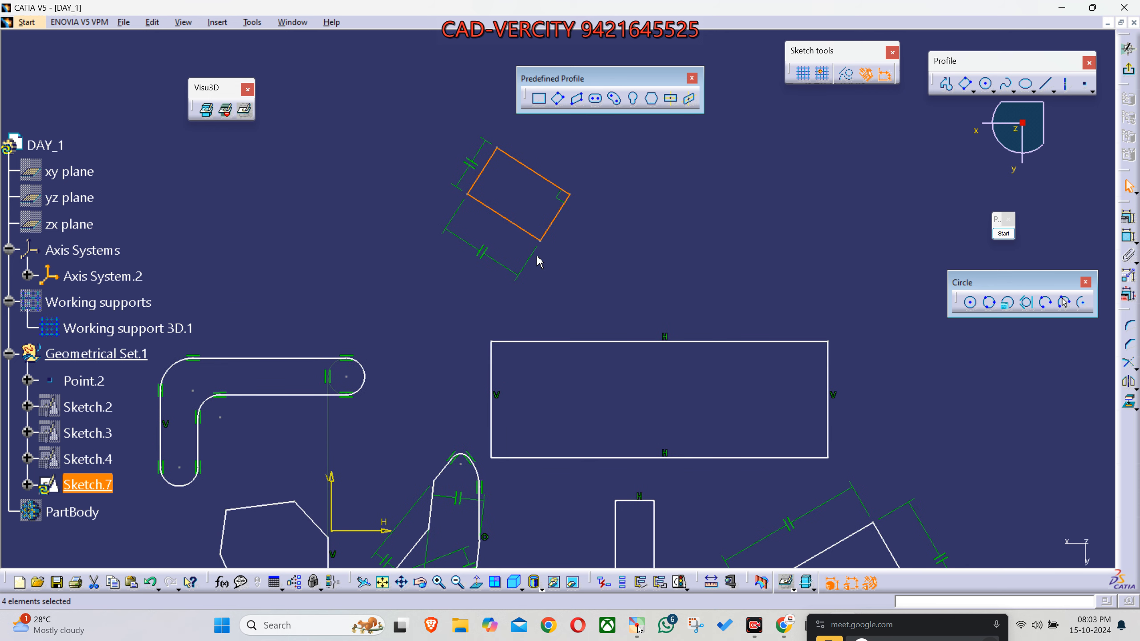
pyautogui.click(496, 343)
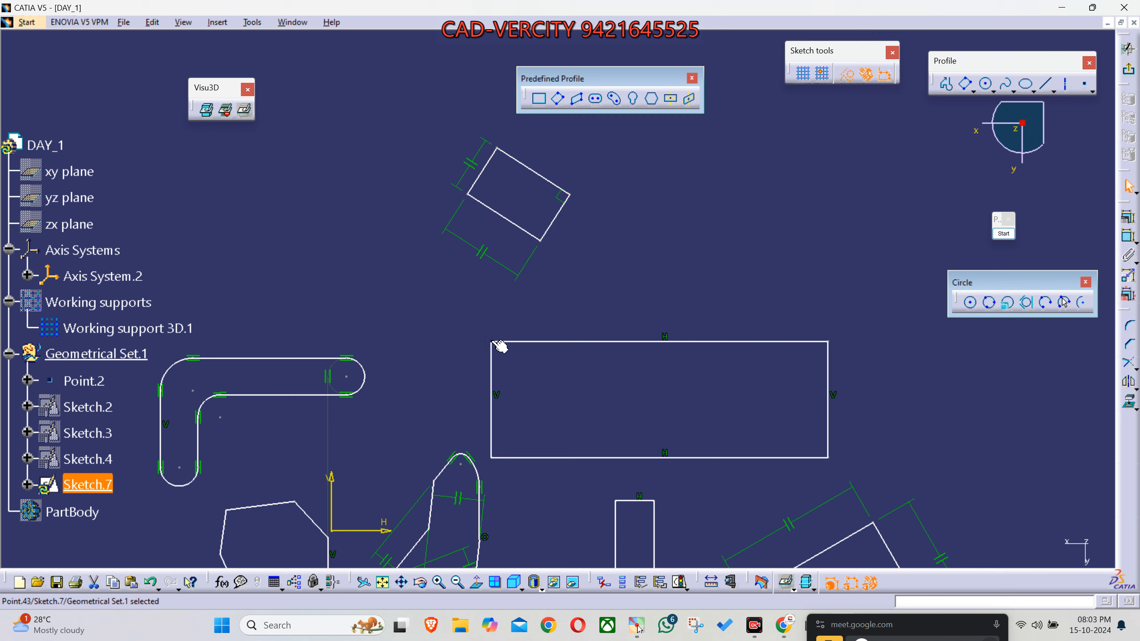
pyautogui.click(347, 377)
pyautogui.moveTo(739, 225)
pyautogui.mouseDown(button='middle')
pyautogui.moveTo(698, 233)
pyautogui.moveTo(706, 249)
pyautogui.mouseUp(button='middle')
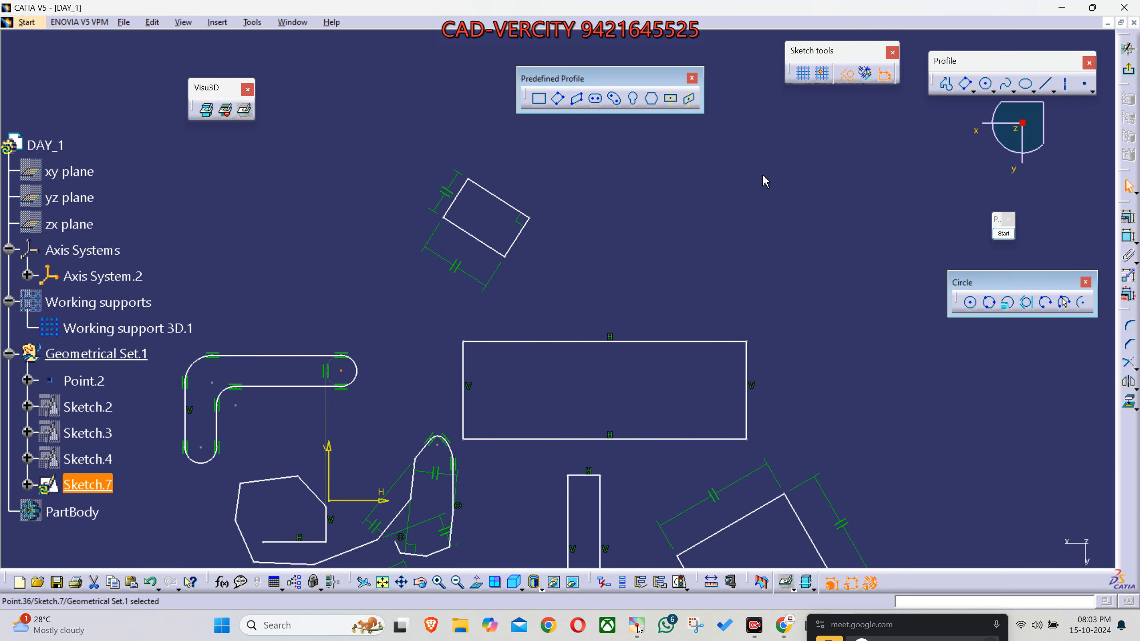
pyautogui.moveTo(724, 207); pyautogui.dragTo(710, 220, button='middle')
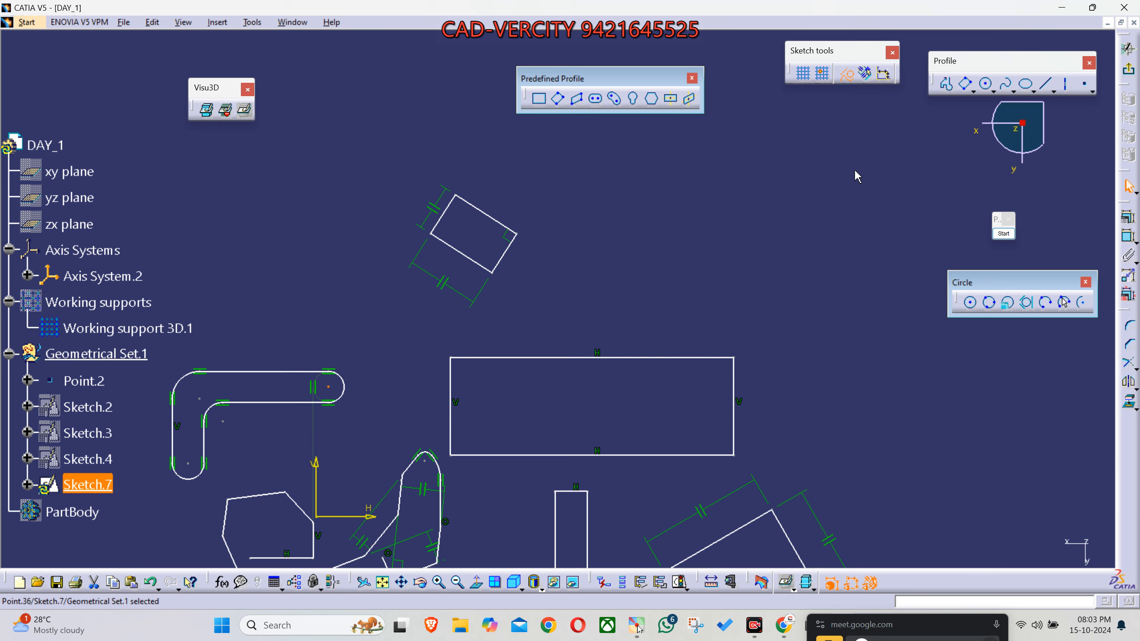
pyautogui.moveTo(857, 176); pyautogui.dragTo(828, 166, button='middle')
pyautogui.click(669, 193)
pyautogui.moveTo(669, 196); pyautogui.dragTo(634, 208, button='middle')
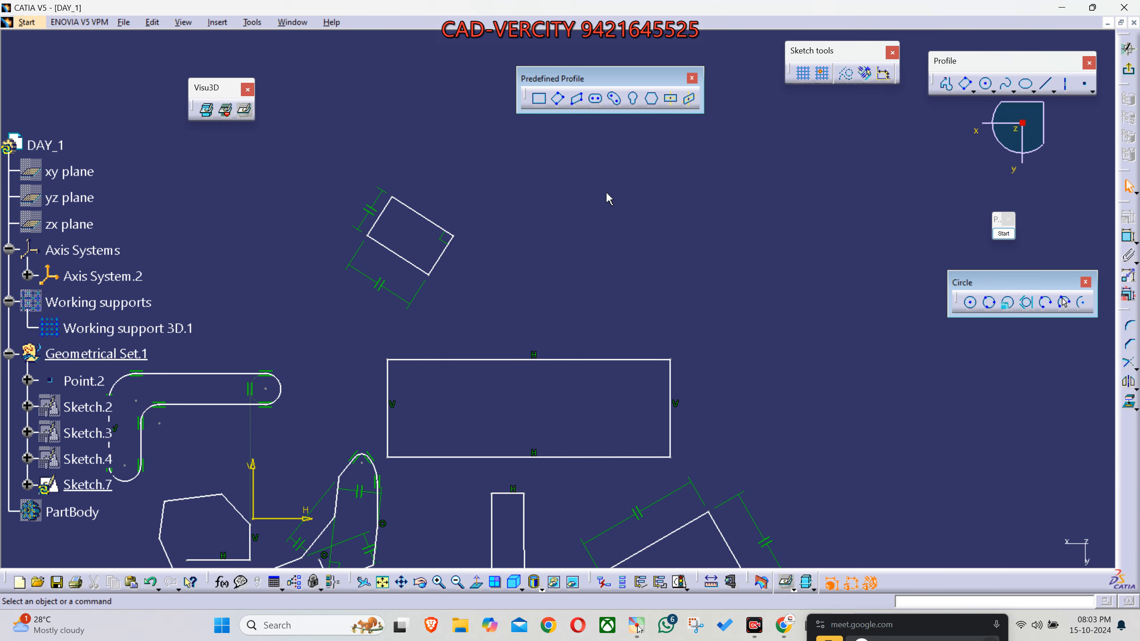
# - Draw a horizontal elongated hole above the wide rectangle, beside the small oriented rectangle
pyautogui.click(594, 102)
pyautogui.click(569, 256)
pyautogui.click(780, 254)
pyautogui.click(767, 214)
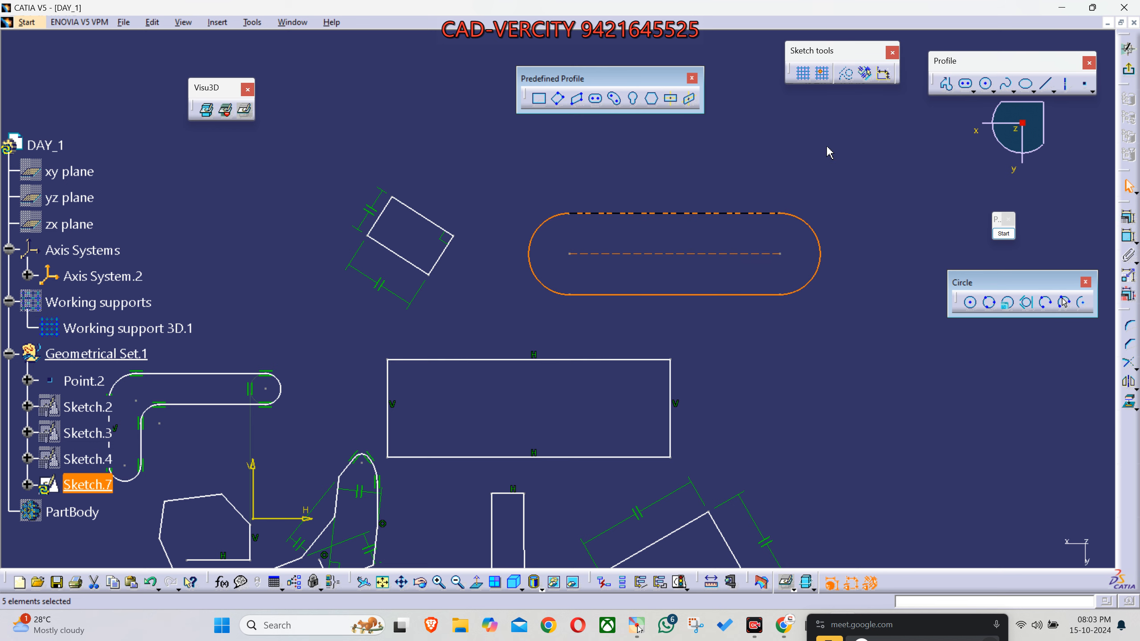
pyautogui.click(829, 153)
# - Draw a vertical elongated hole with a radius of about 9 mm below the end of the horizontal elongated hole
pyautogui.click(596, 99)
pyautogui.click(776, 331)
pyautogui.click(776, 465)
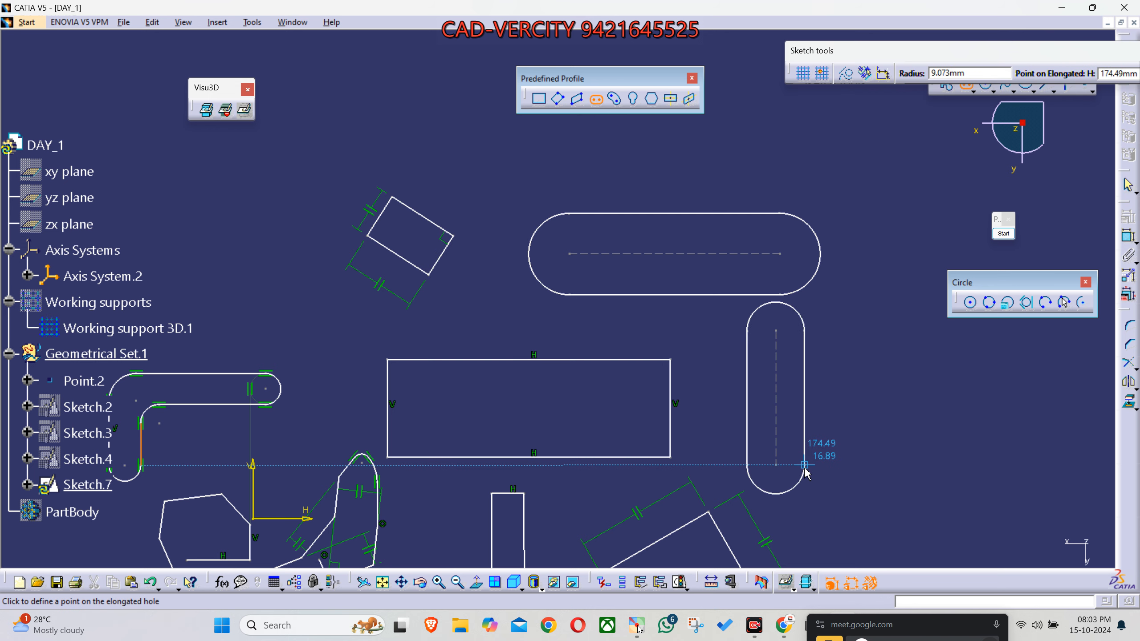
pyautogui.click(805, 454)
pyautogui.moveTo(872, 429)
pyautogui.mouseDown(button='middle')
pyautogui.moveTo(771, 385)
pyautogui.moveTo(779, 421)
pyautogui.moveTo(684, 416)
pyautogui.mouseUp(button='middle')
pyautogui.click(771, 385)
# - Draw a diagonal elongated hole with a radius of about 10 mm beside the vertical elongated hole
pyautogui.moveTo(449, 346)
pyautogui.mouseDown(button='middle')
pyautogui.moveTo(684, 346)
pyautogui.moveTo(667, 332)
pyautogui.mouseUp(button='middle')
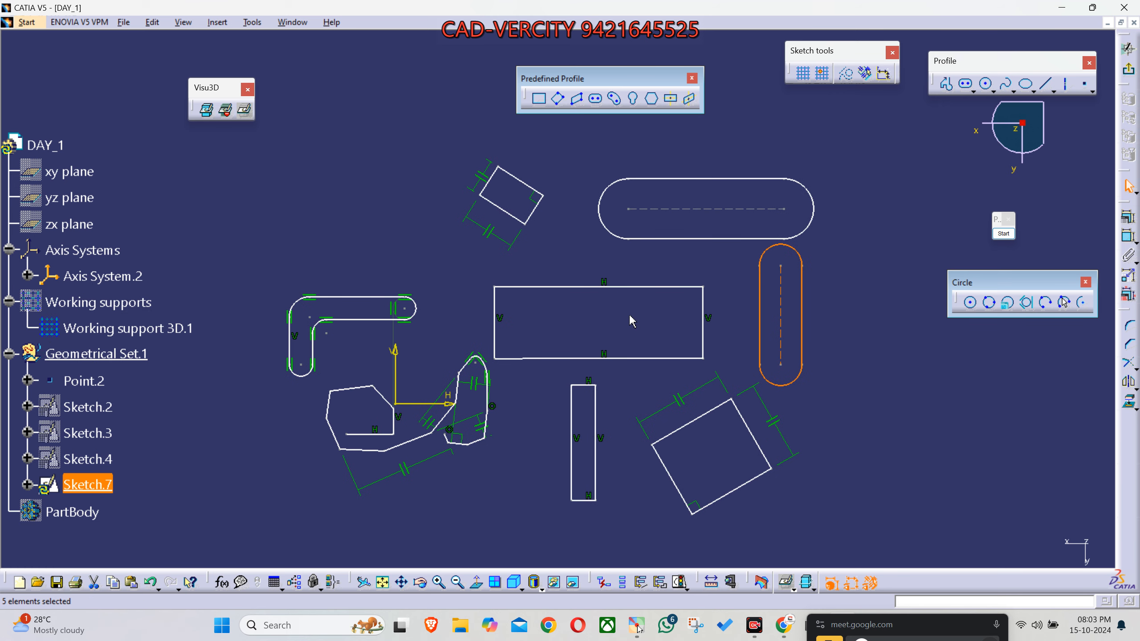
pyautogui.moveTo(592, 329); pyautogui.dragTo(589, 323, button='middle')
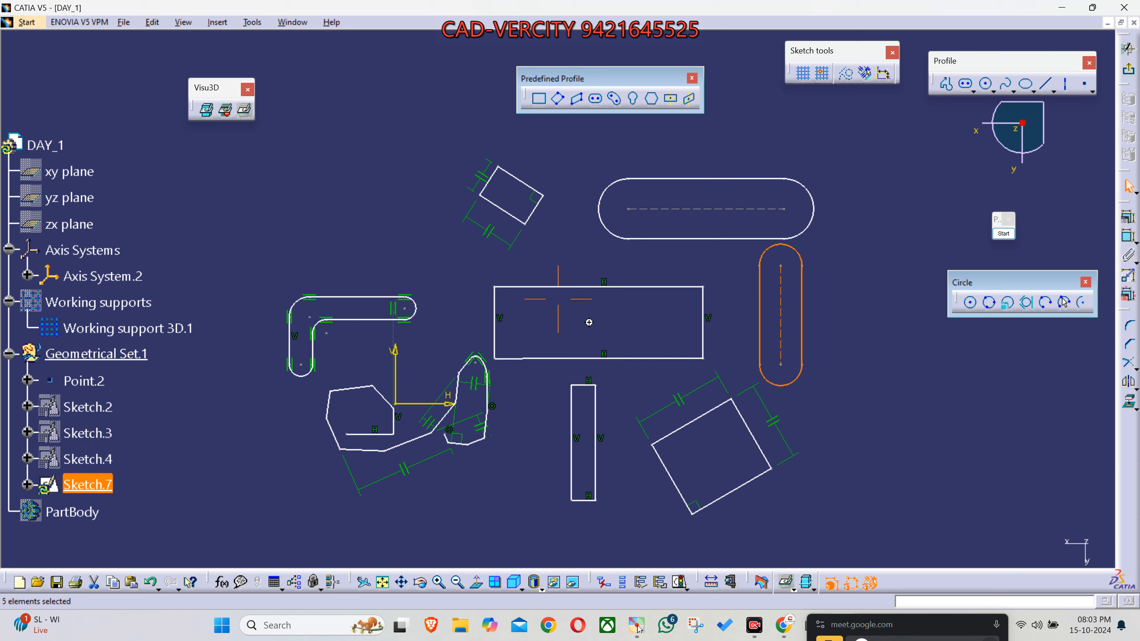
pyautogui.moveTo(589, 322)
pyautogui.mouseDown(button='middle')
pyautogui.moveTo(585, 216)
pyautogui.moveTo(583, 321)
pyautogui.moveTo(514, 317)
pyautogui.moveTo(463, 355)
pyautogui.mouseUp(button='middle')
pyautogui.click(595, 98)
pyautogui.click(758, 265)
pyautogui.click(855, 379)
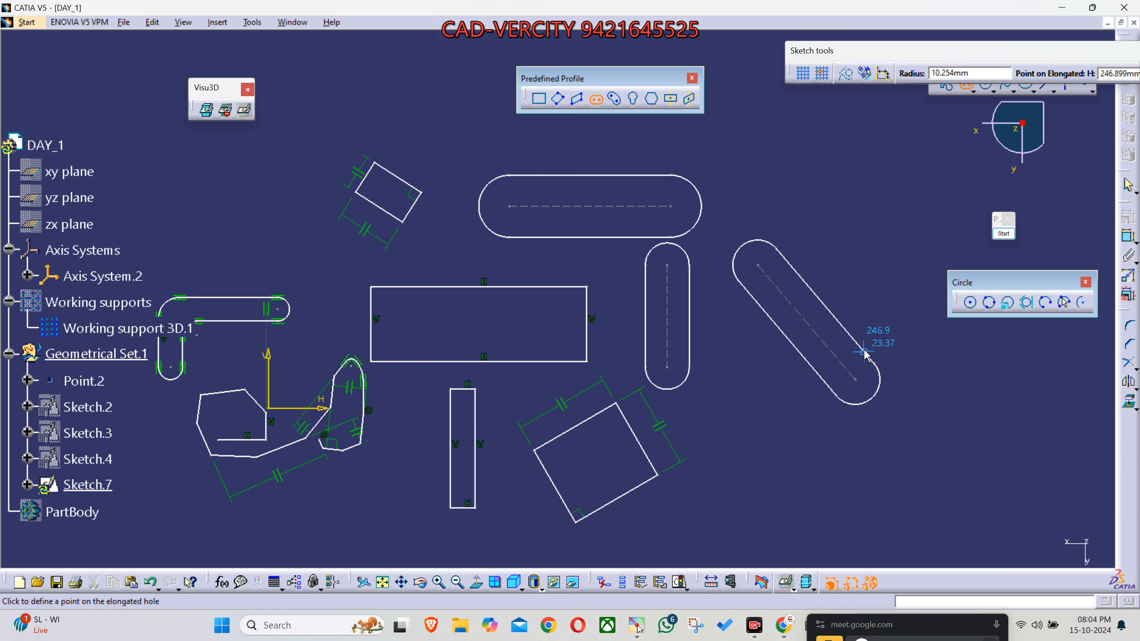
pyautogui.click(863, 352)
# - Hide the constraint symbols in the sketch, show them again, and clear the selection
pyautogui.click(871, 583)
pyautogui.click(851, 583)
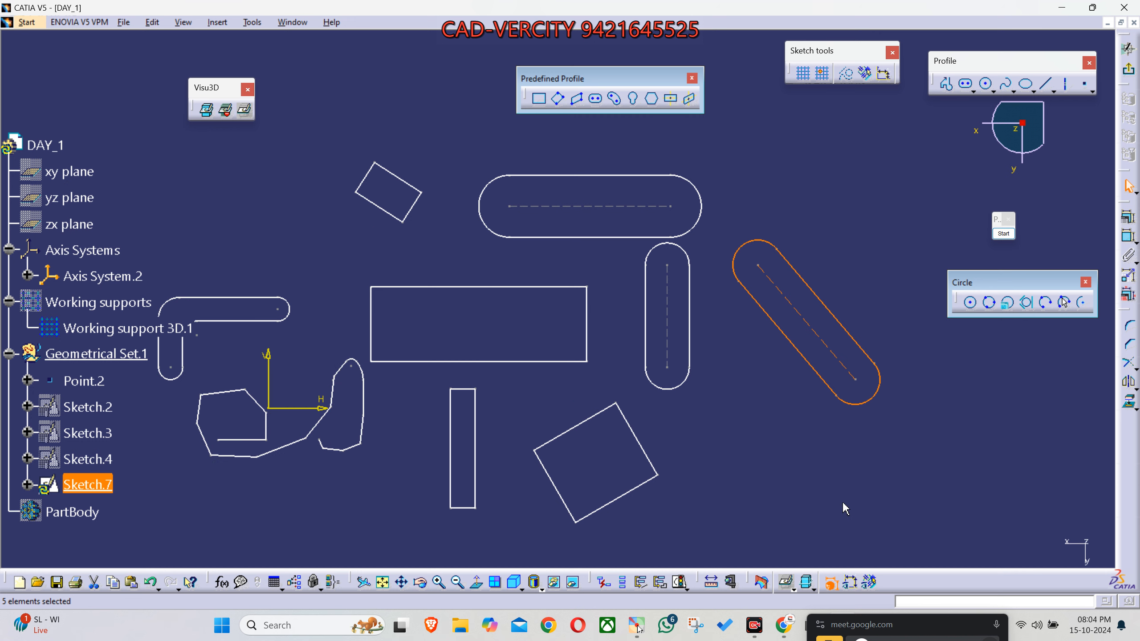
pyautogui.click(871, 583)
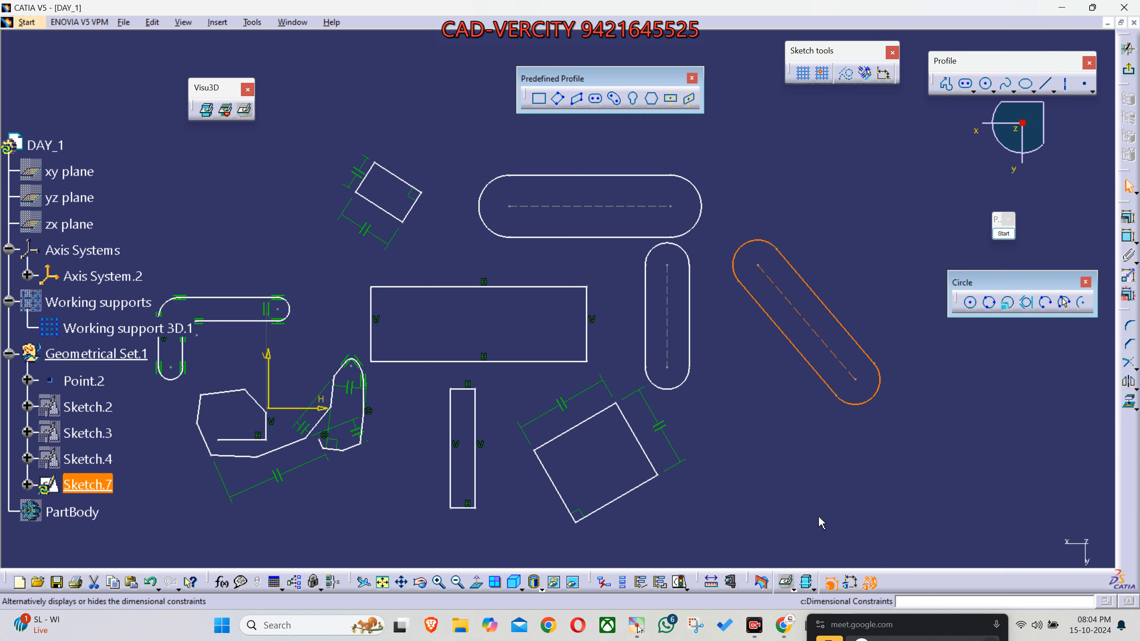
pyautogui.click(757, 373)
# - Draw an arch-shaped cylindrical elongated hole in the empty area above the small oriented rectangle and the horizontal elongated hole
pyautogui.moveTo(716, 348)
pyautogui.mouseDown(button='middle')
pyautogui.moveTo(682, 340)
pyautogui.moveTo(594, 354)
pyautogui.mouseUp(button='middle')
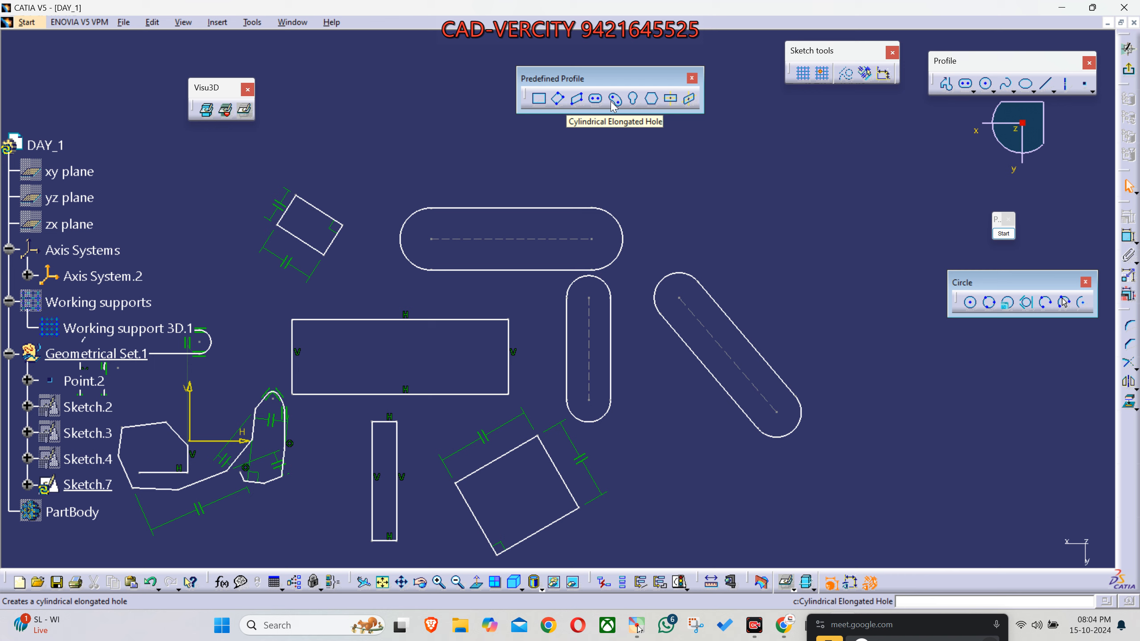
pyautogui.moveTo(641, 247)
pyautogui.mouseDown(button='middle')
pyautogui.moveTo(618, 278)
pyautogui.moveTo(619, 319)
pyautogui.mouseUp(button='middle')
pyautogui.moveTo(425, 278)
pyautogui.mouseDown(button='middle')
pyautogui.moveTo(514, 337)
pyautogui.moveTo(529, 310)
pyautogui.mouseUp(button='middle')
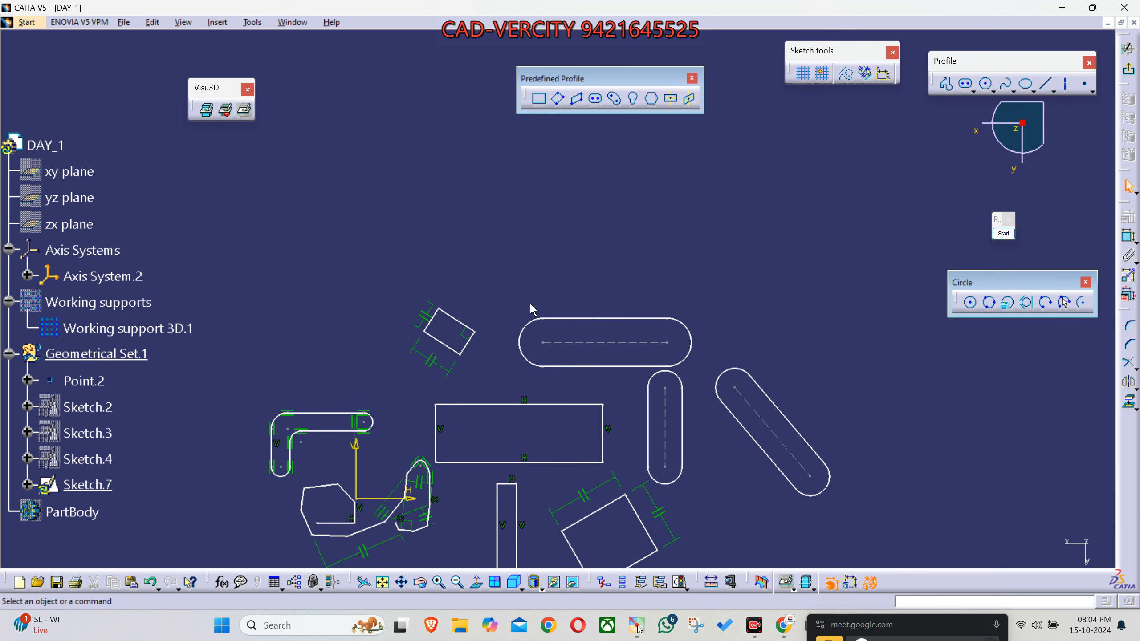
pyautogui.click(614, 98)
pyautogui.click(493, 227)
pyautogui.click(585, 204)
pyautogui.click(400, 166)
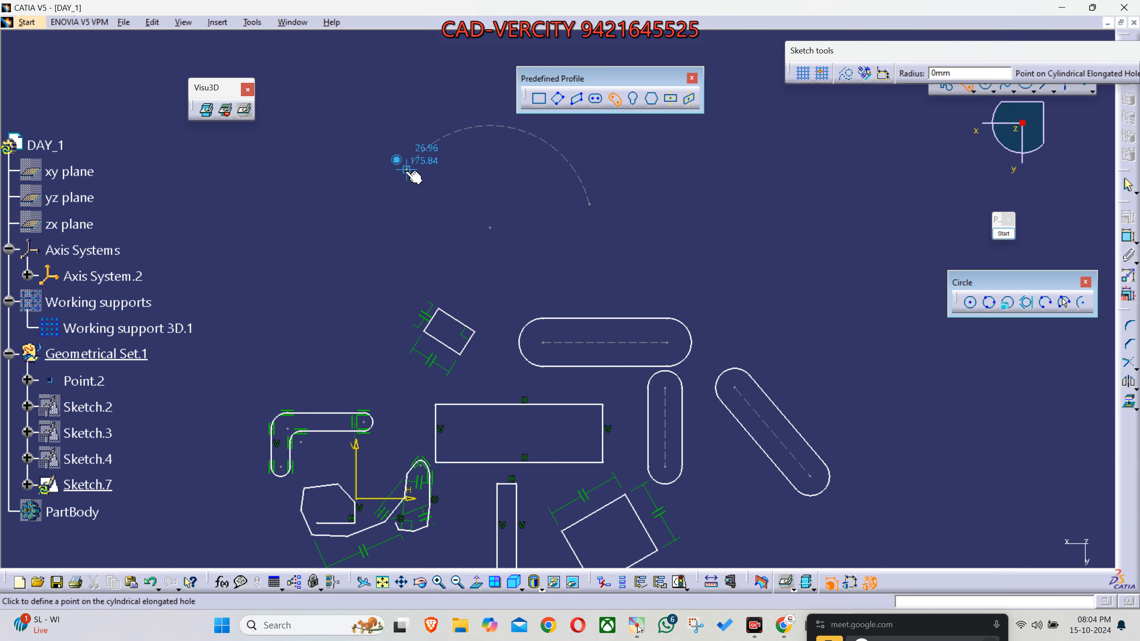
pyautogui.click(382, 153)
# - Draw a second cylindrical elongated hole, a narrower upright arc with a radius of about 12 mm, above the diagonal elongated hole
pyautogui.moveTo(479, 284); pyautogui.dragTo(343, 289, button='middle')
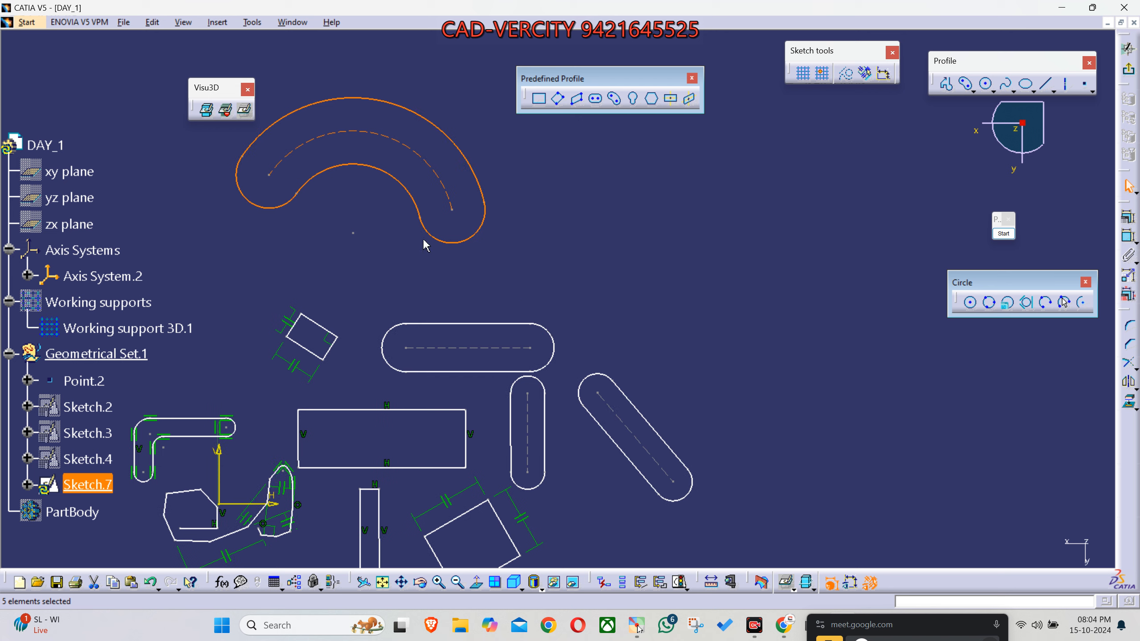
pyautogui.click(614, 97)
pyautogui.click(637, 289)
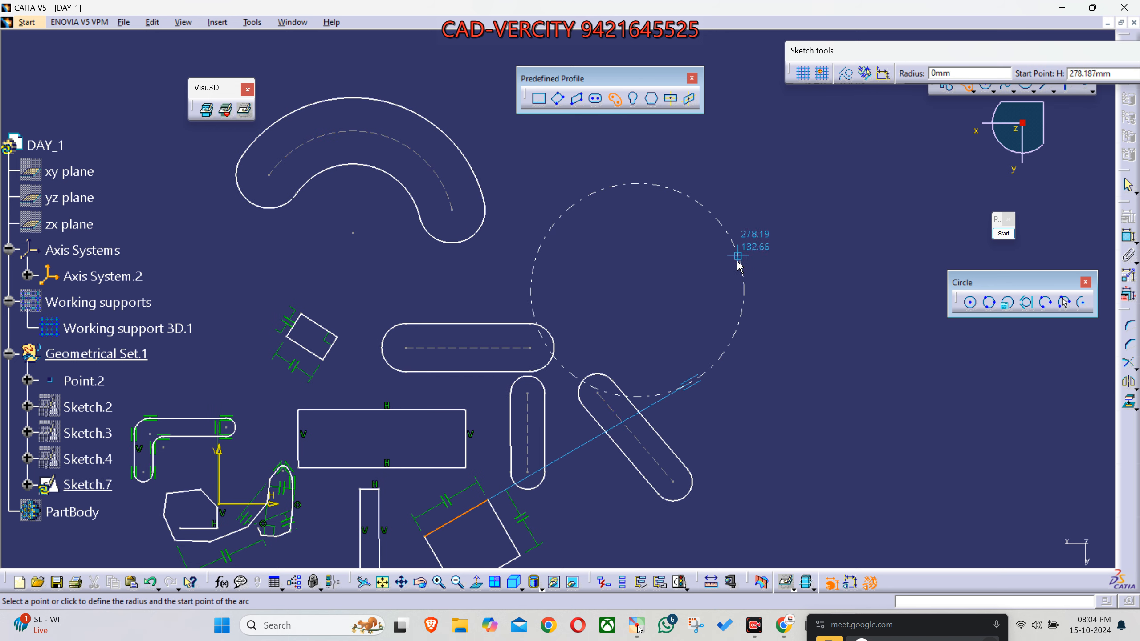
pyautogui.click(768, 333)
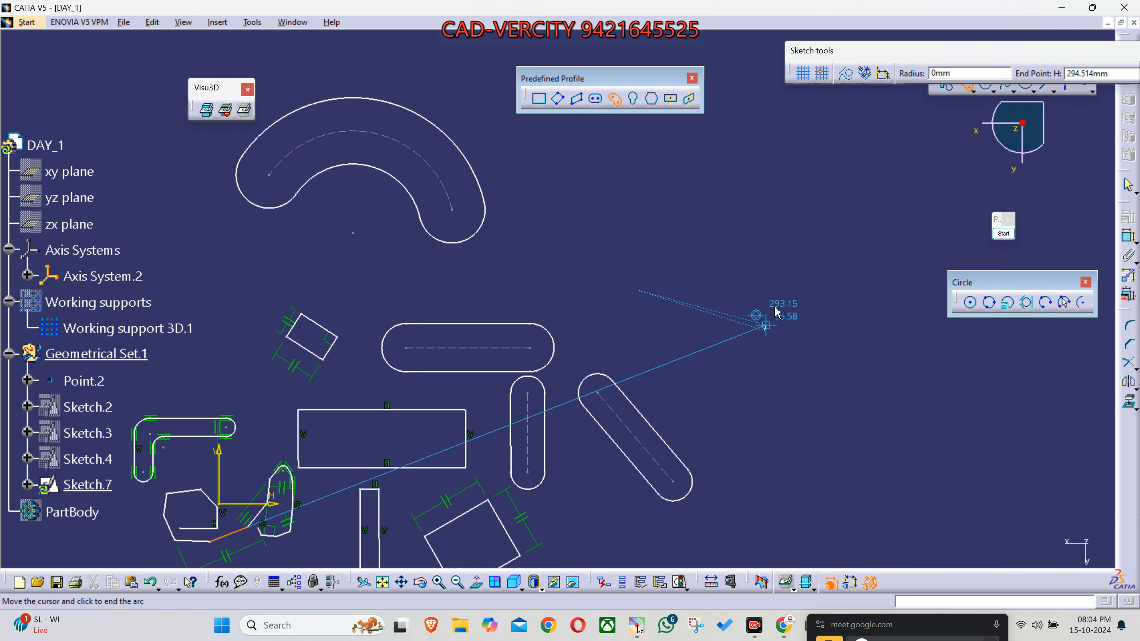
pyautogui.click(738, 202)
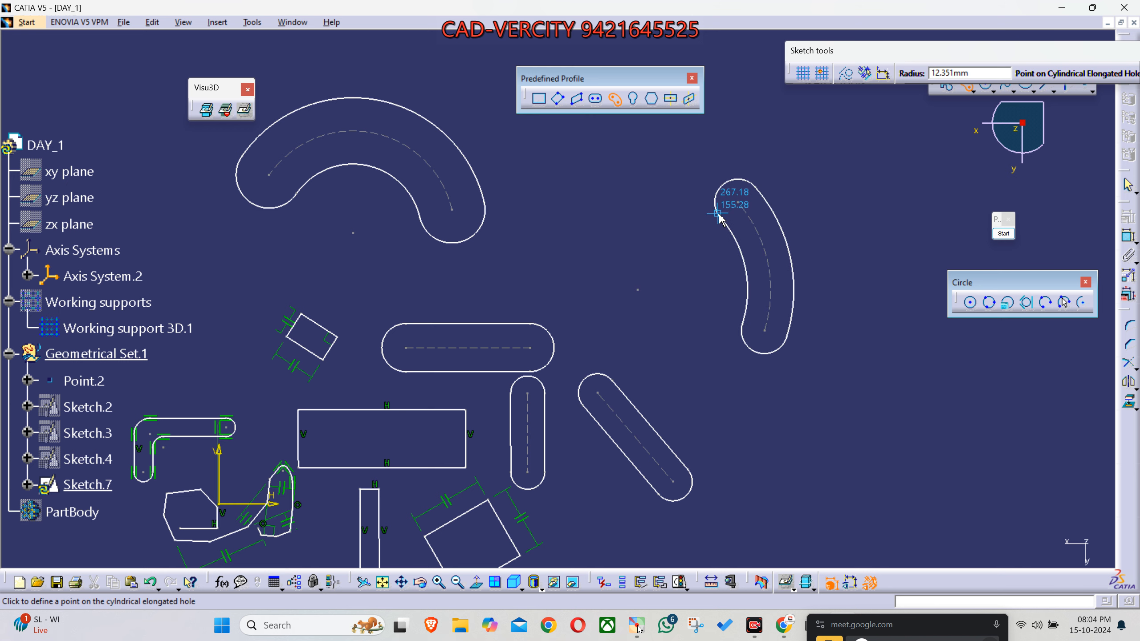
pyautogui.click(720, 219)
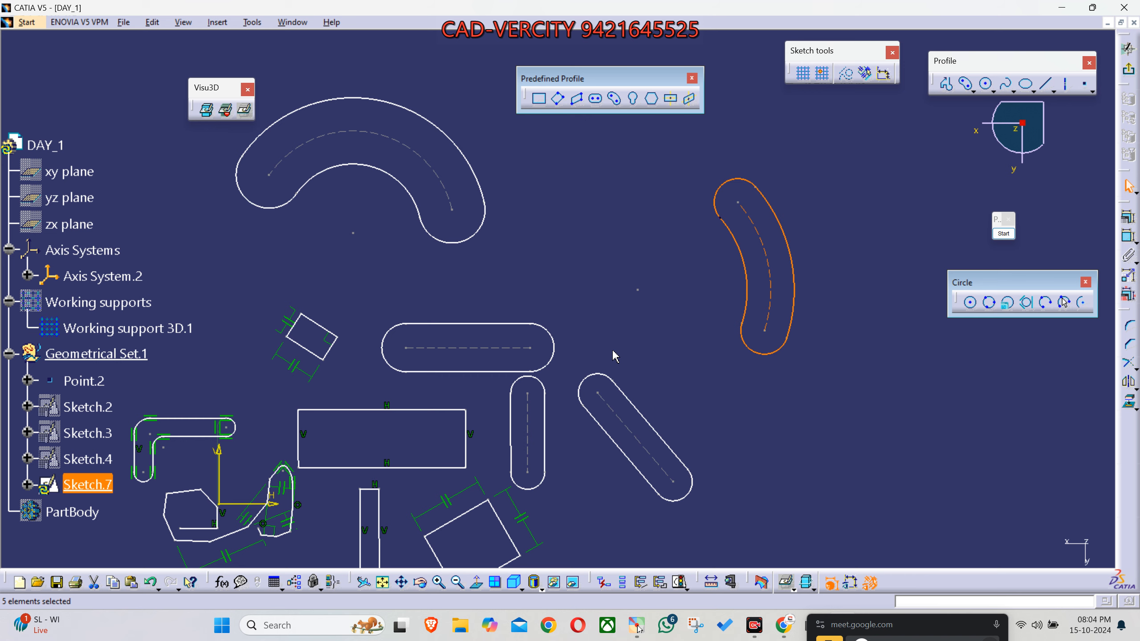
# - Draw a vertical keyhole profile with its large circle at the lower end and about 59 mm between centres, below the diagonal elongated hole
pyautogui.moveTo(662, 436)
pyautogui.mouseDown(button='middle')
pyautogui.moveTo(596, 377)
pyautogui.moveTo(547, 305)
pyautogui.moveTo(575, 179)
pyautogui.mouseUp(button='middle')
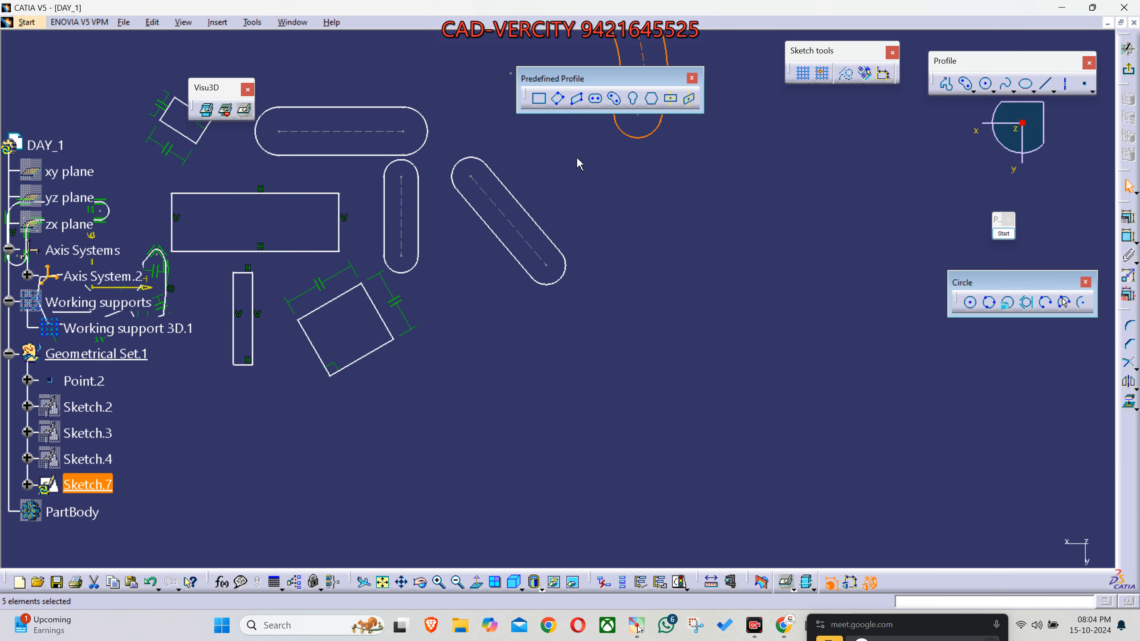
pyautogui.click(635, 99)
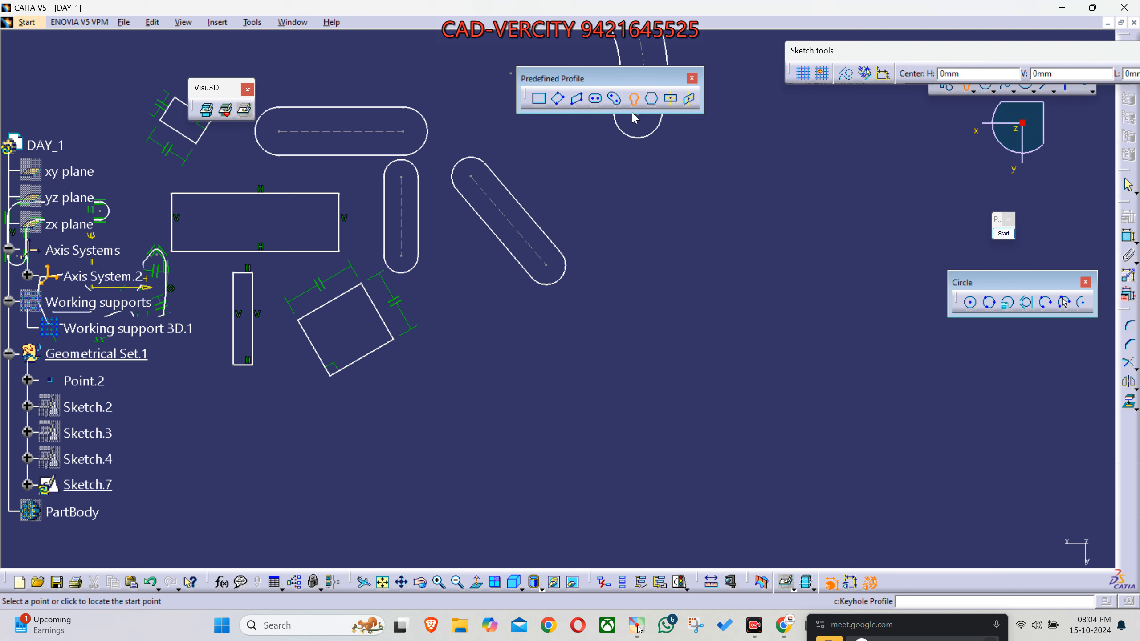
pyautogui.click(660, 486)
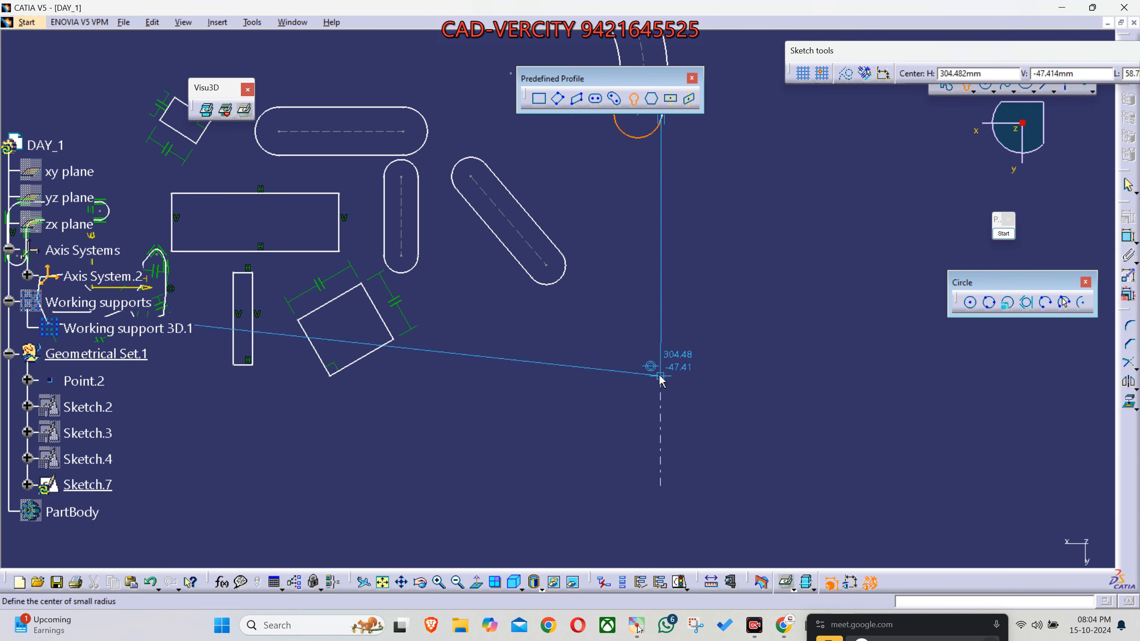
pyautogui.click(658, 374)
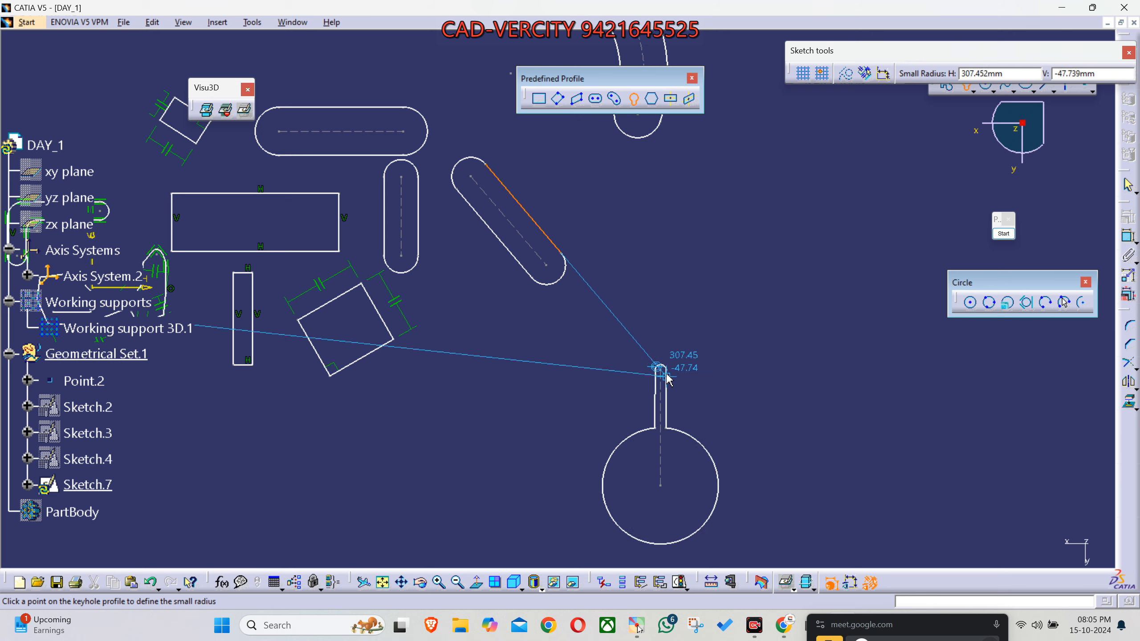
pyautogui.click(678, 372)
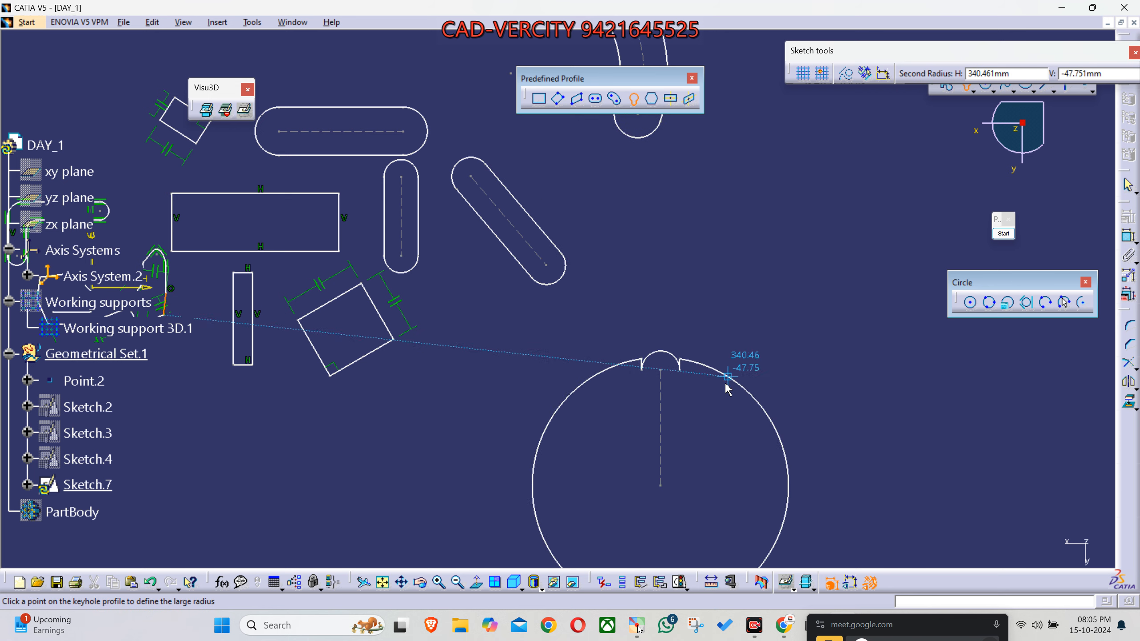
pyautogui.click(698, 432)
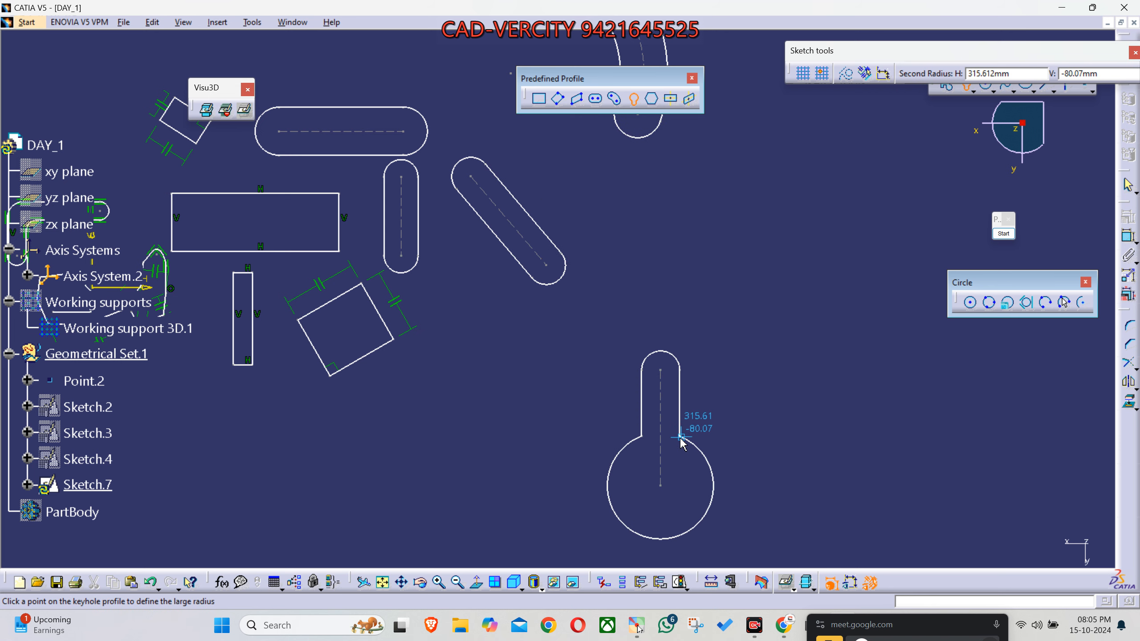
# - Clear the selection, then hide the sketch's geometrical constraint symbols and show them again
pyautogui.click(762, 379)
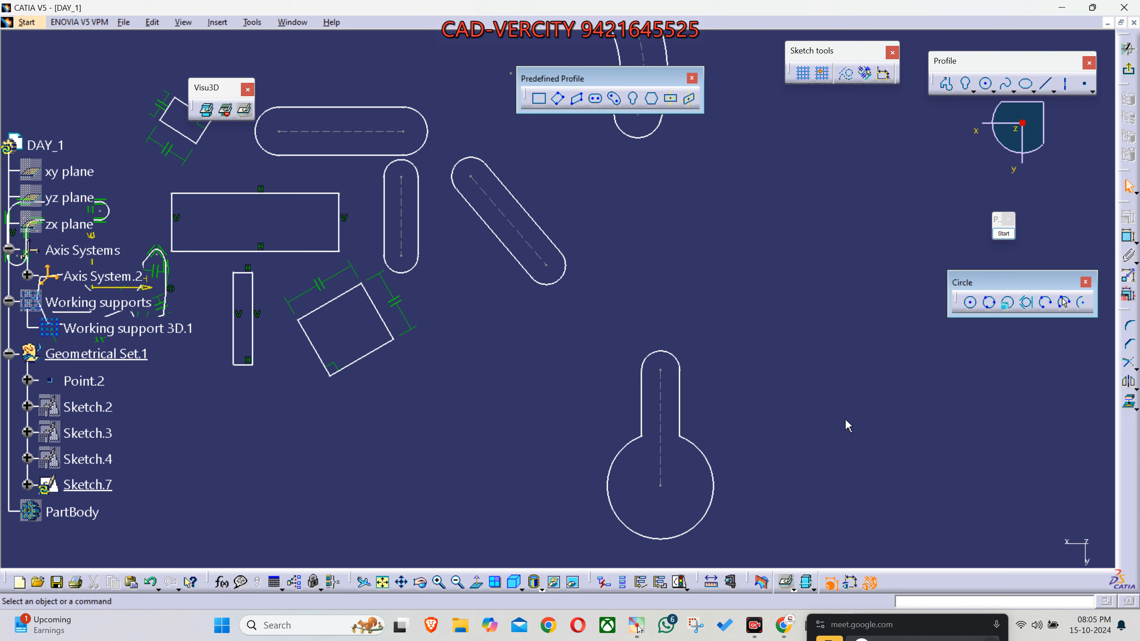
pyautogui.click(870, 583)
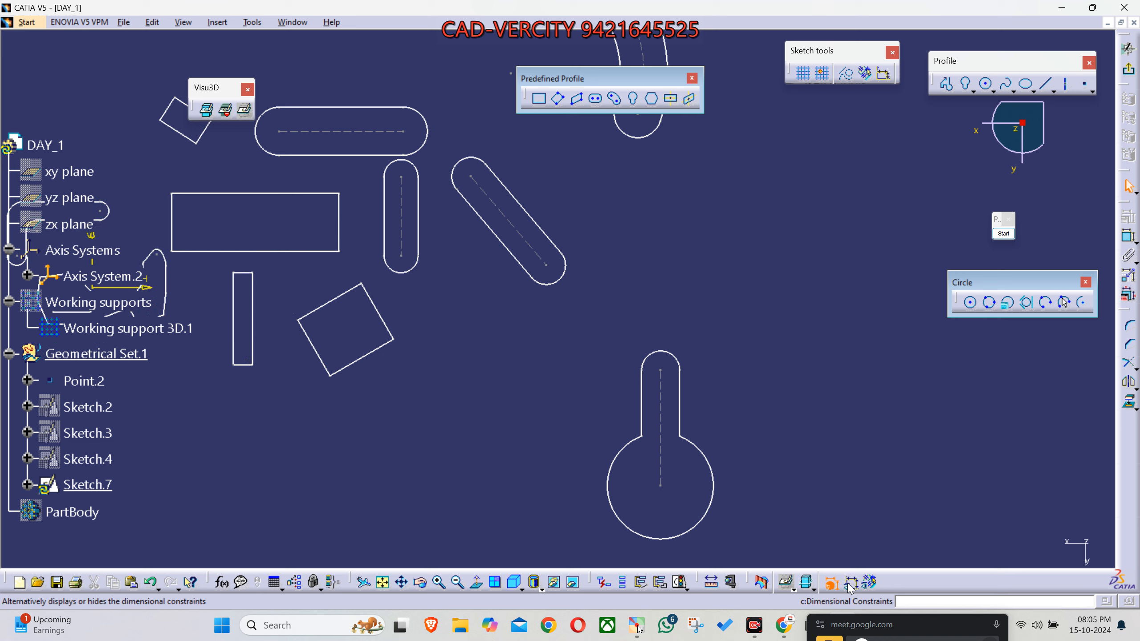
pyautogui.click(869, 582)
# - Draw a second, larger upright keyhole profile below the large oriented rectangle, beside the first keyhole
pyautogui.moveTo(776, 393); pyautogui.dragTo(727, 364, button='middle')
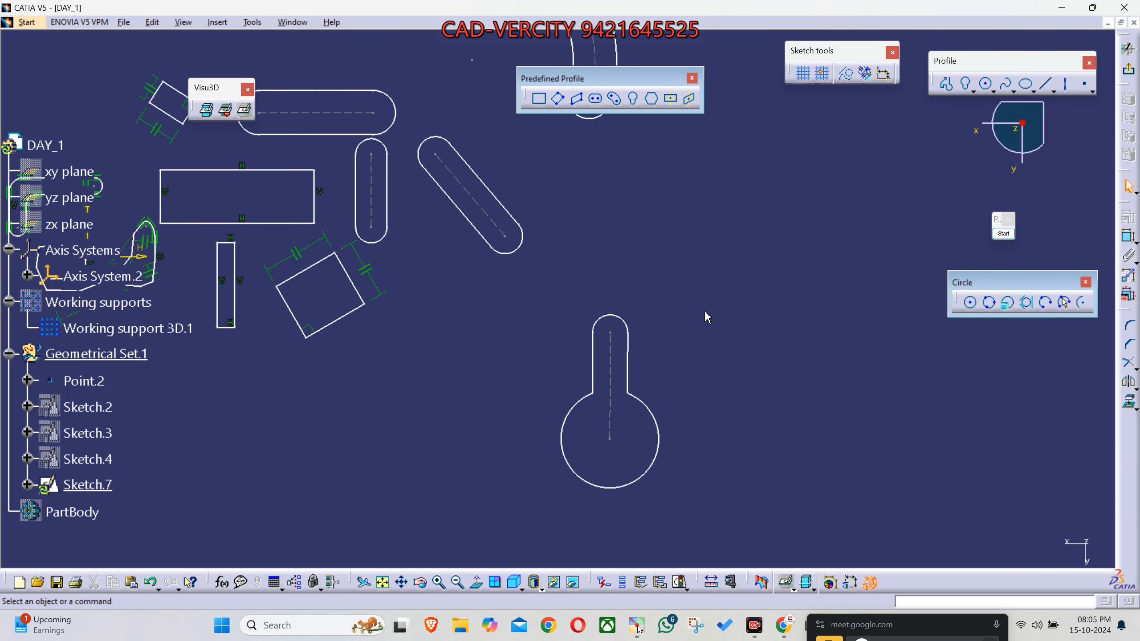
pyautogui.click(632, 98)
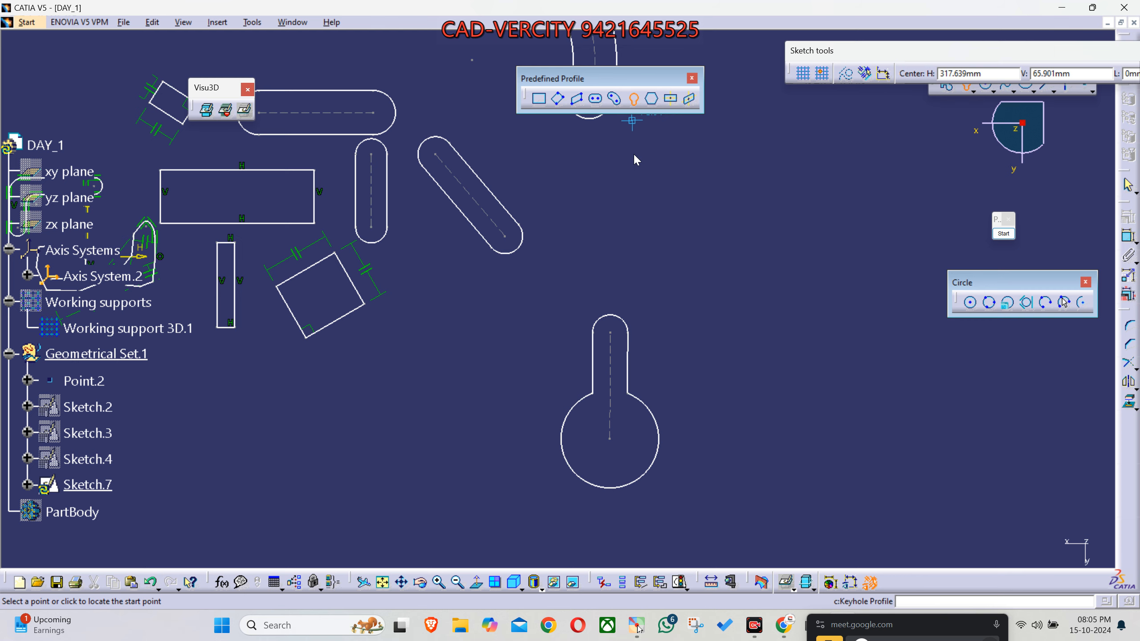
pyautogui.moveTo(444, 365); pyautogui.dragTo(575, 346, button='middle')
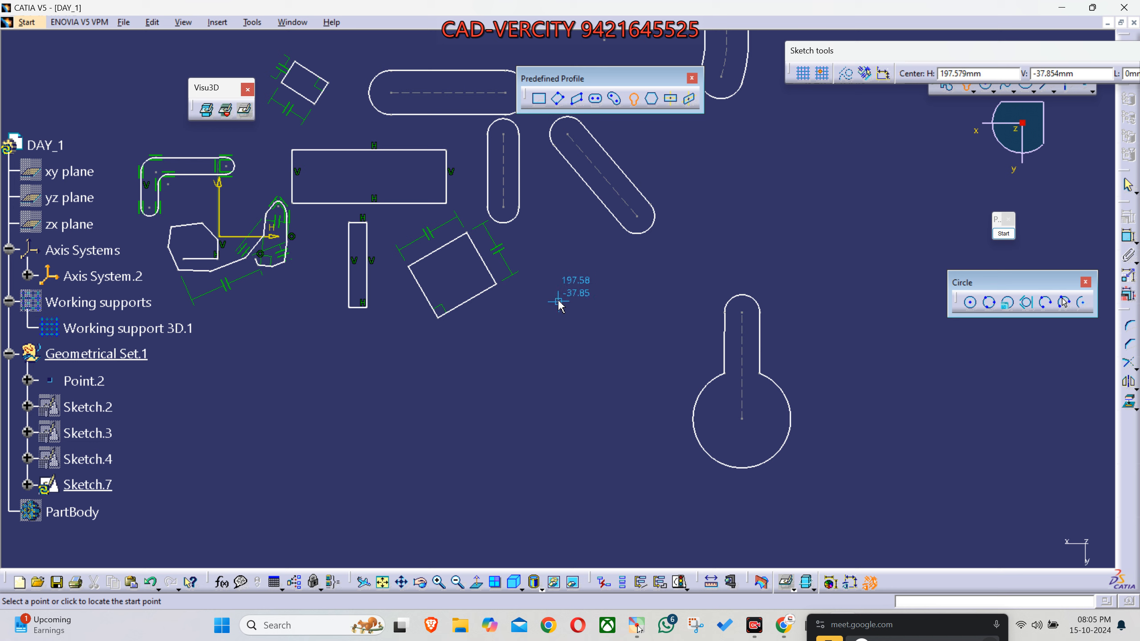
pyautogui.click(546, 441)
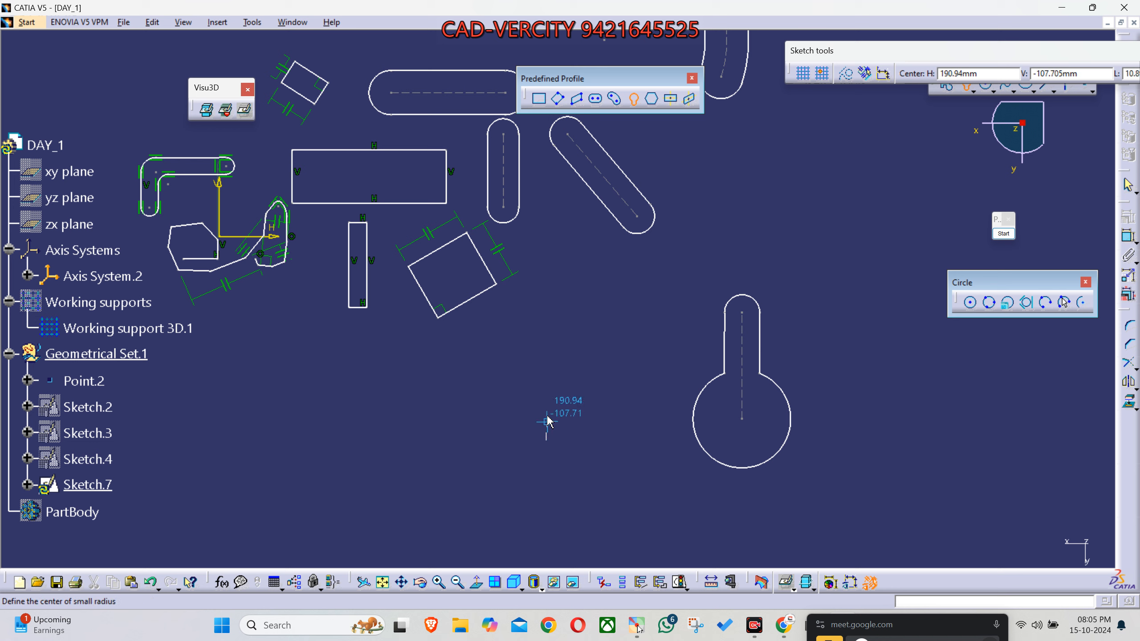
pyautogui.click(546, 333)
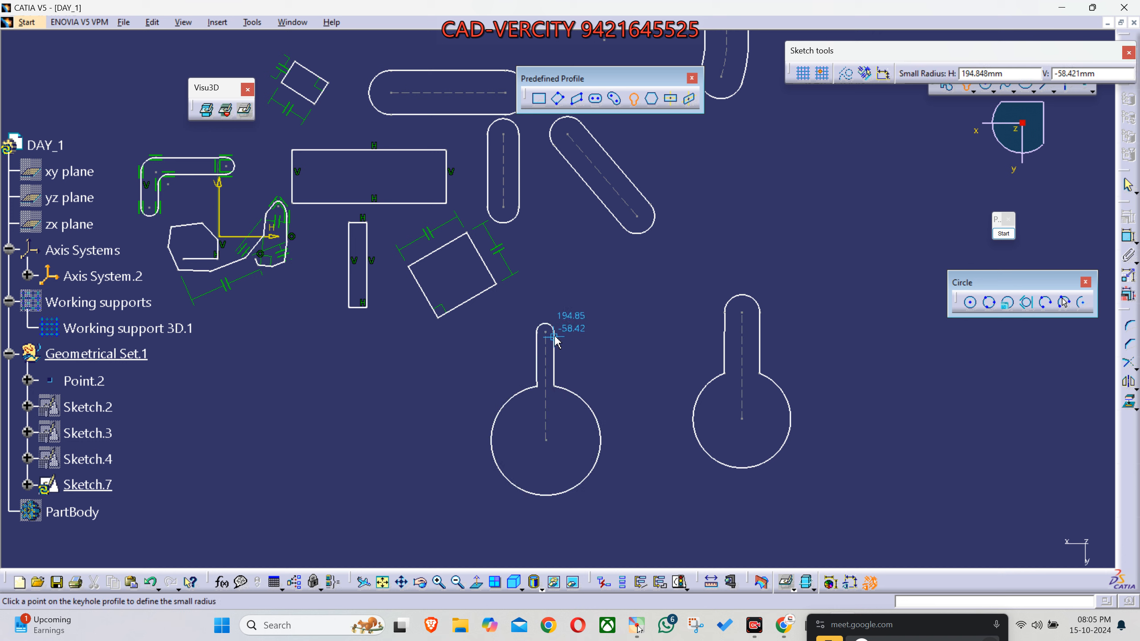
pyautogui.click(575, 375)
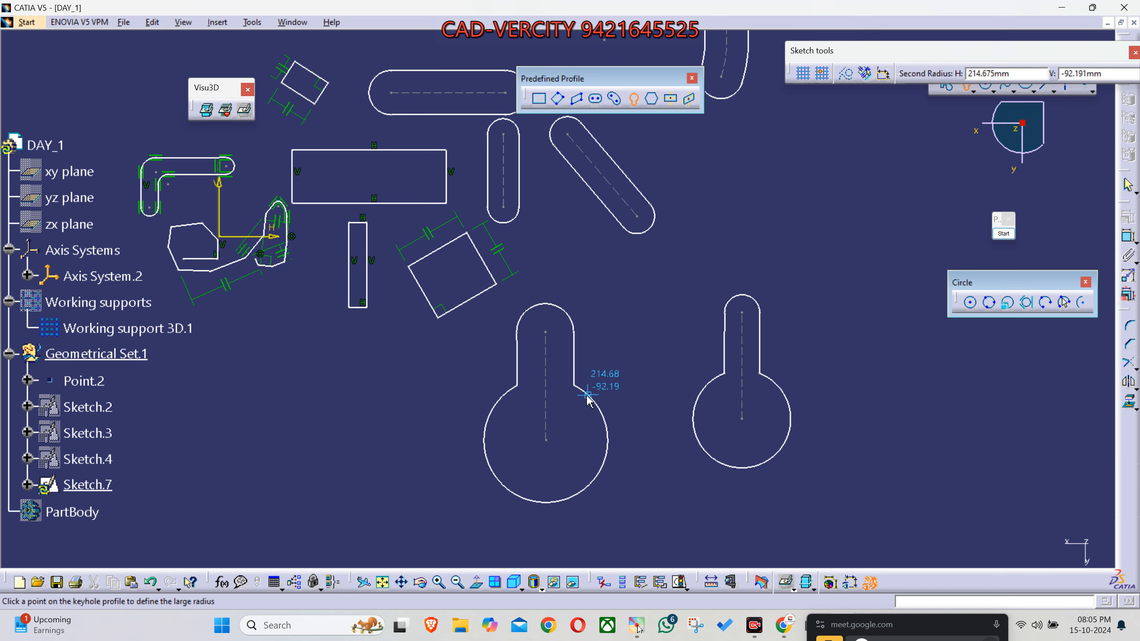
pyautogui.click(599, 387)
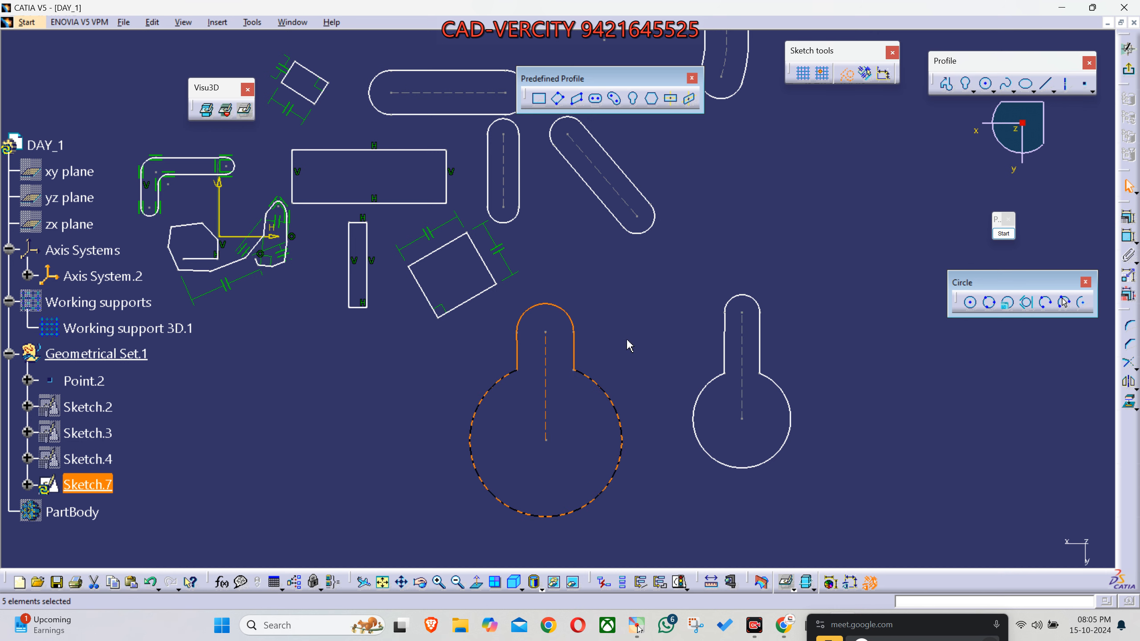
# - Draw an upside-down keyhole profile with about 65 mm between centres beside the diagonal elongated hole, and clear the selection
pyautogui.click(633, 98)
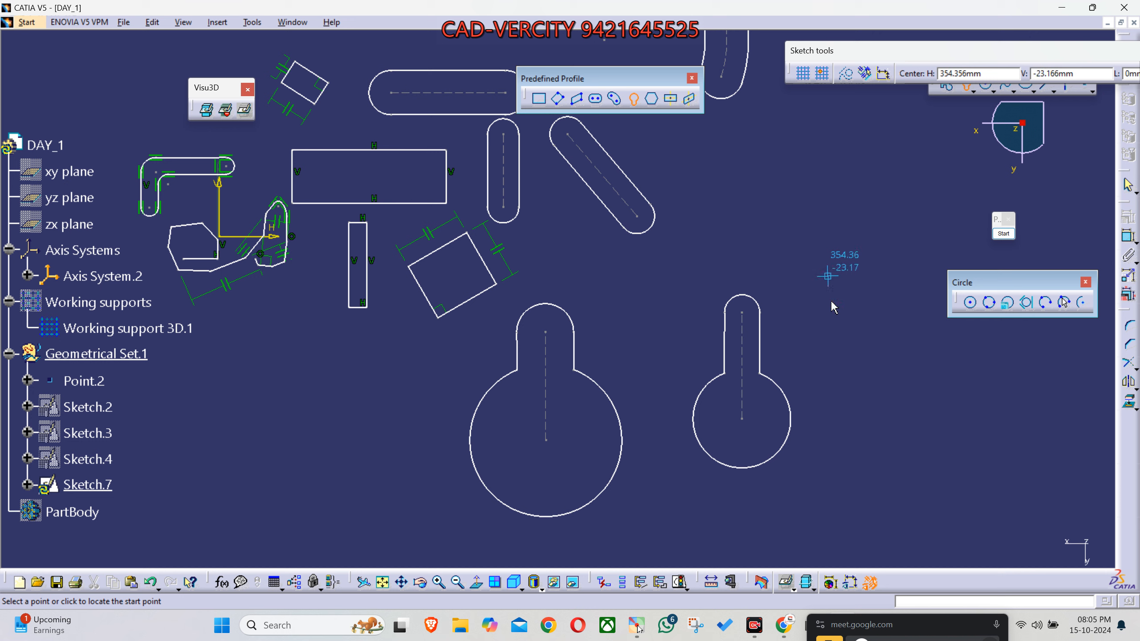
pyautogui.click(849, 197)
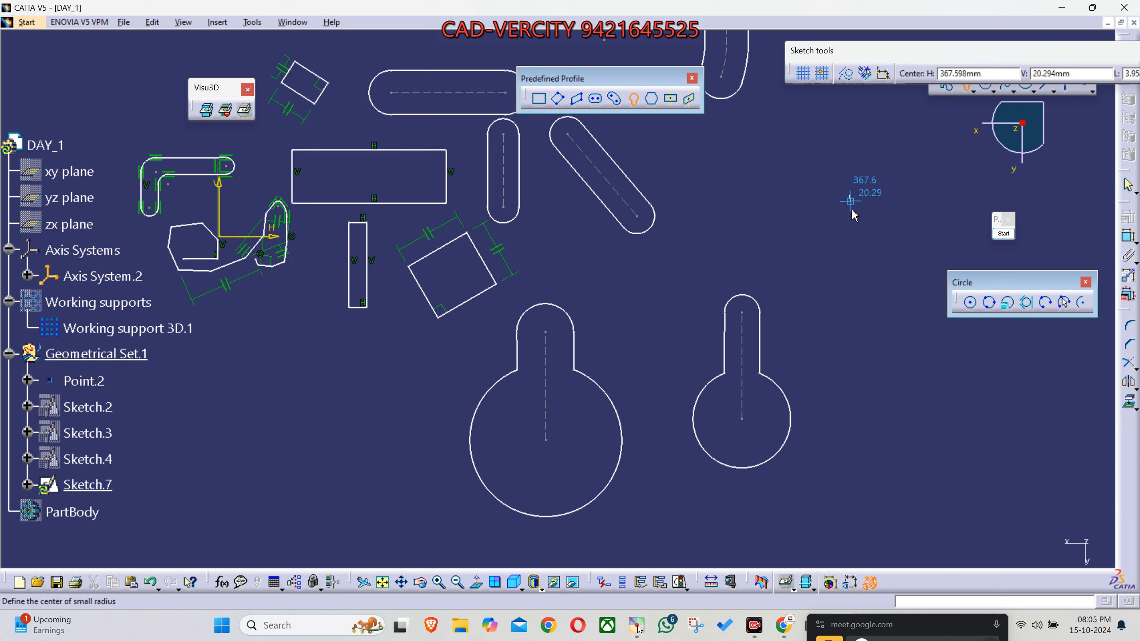
pyautogui.click(850, 308)
pyautogui.click(873, 307)
pyautogui.click(879, 270)
pyautogui.moveTo(885, 430); pyautogui.dragTo(747, 431, button='middle')
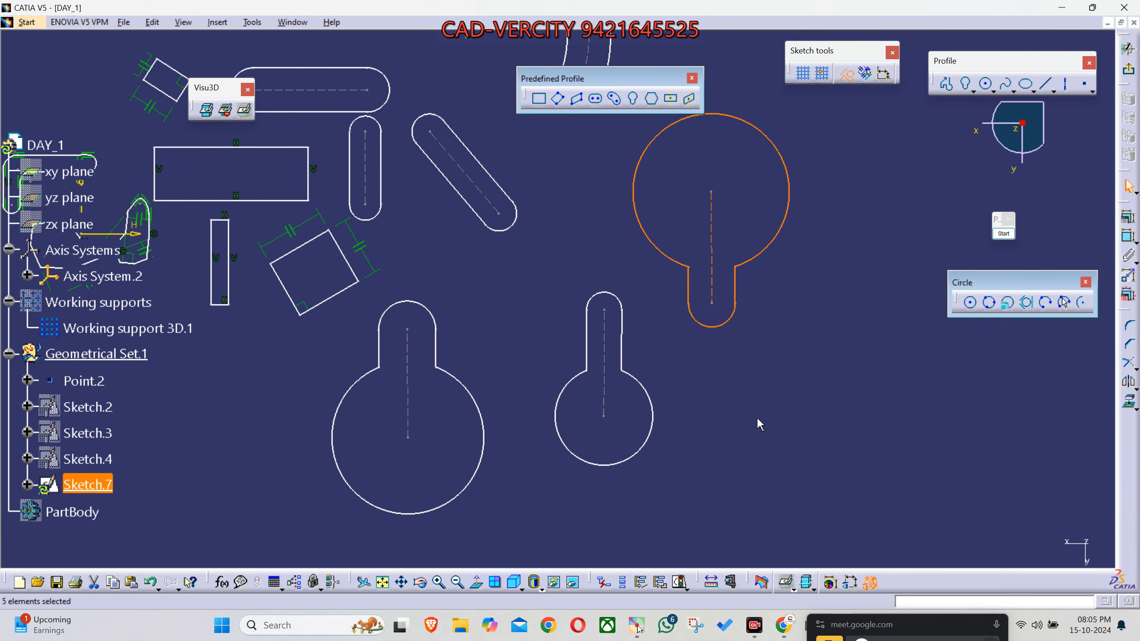
pyautogui.click(734, 389)
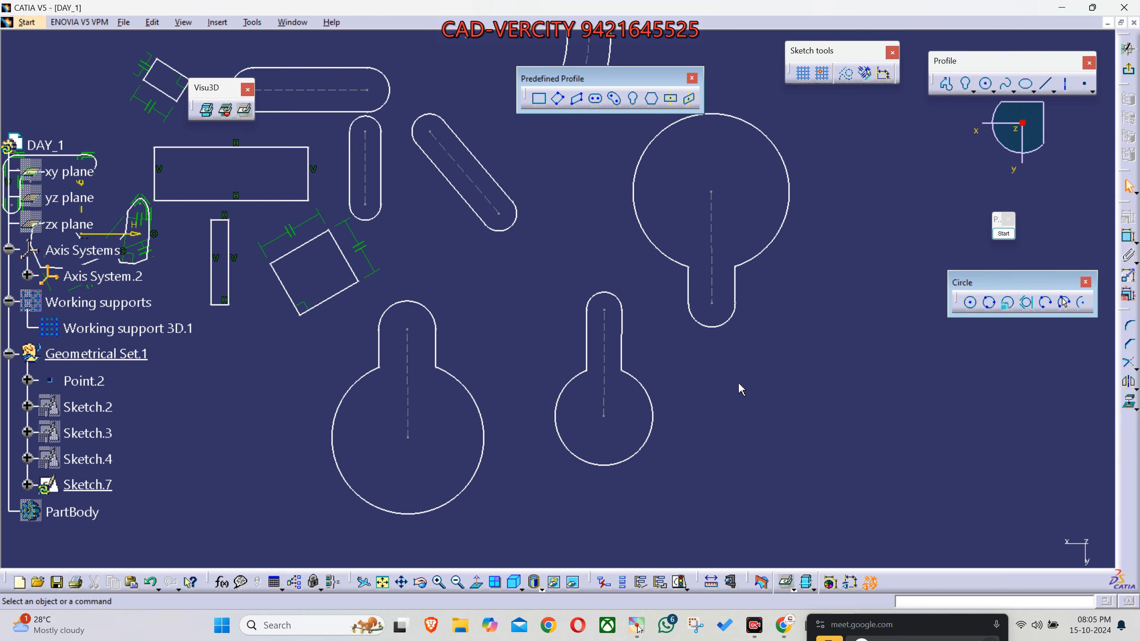
# - Draw a tilted hexagon beside the small keyhole, overlapping the narrow end of the upside-down keyhole
pyautogui.moveTo(742, 388); pyautogui.dragTo(677, 382, button='middle')
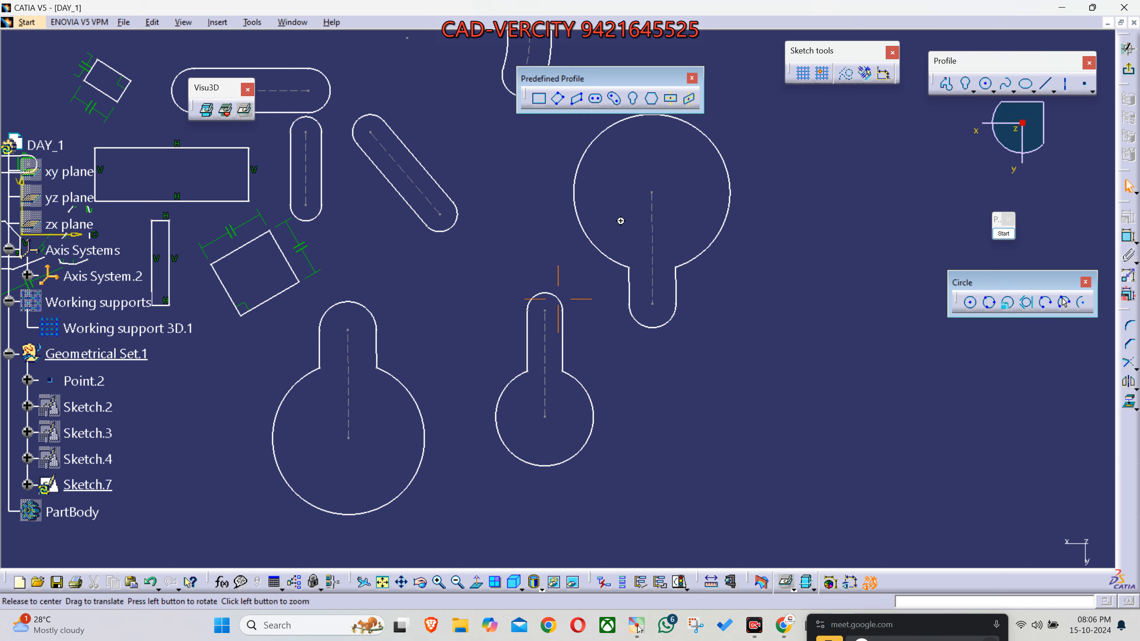
pyautogui.moveTo(624, 227); pyautogui.dragTo(589, 252, button='middle')
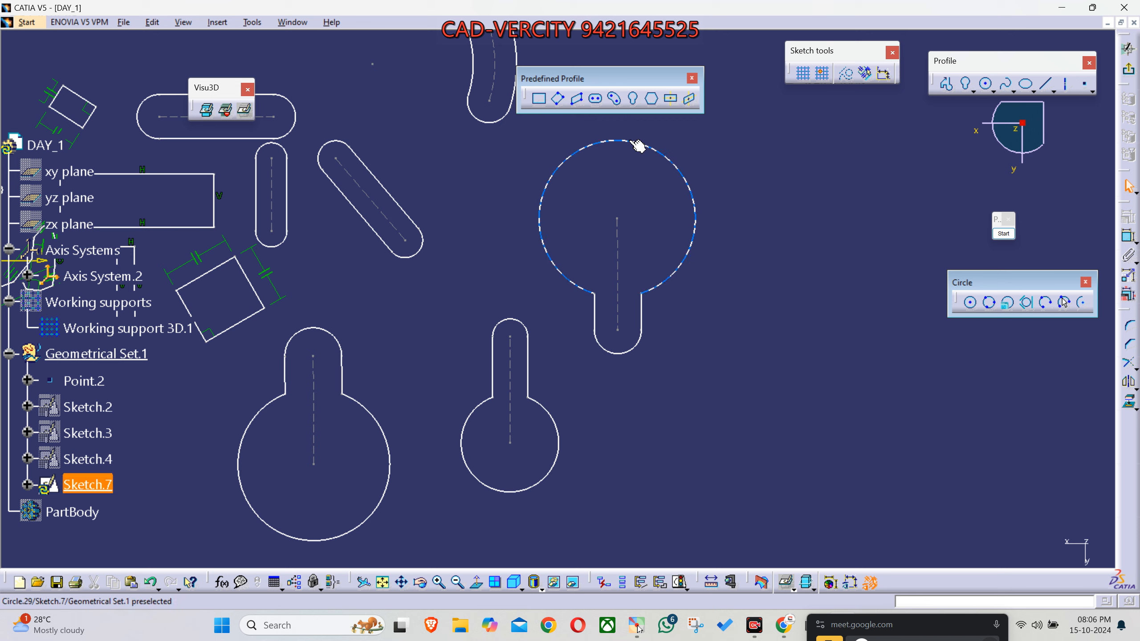
pyautogui.click(651, 98)
pyautogui.click(510, 443)
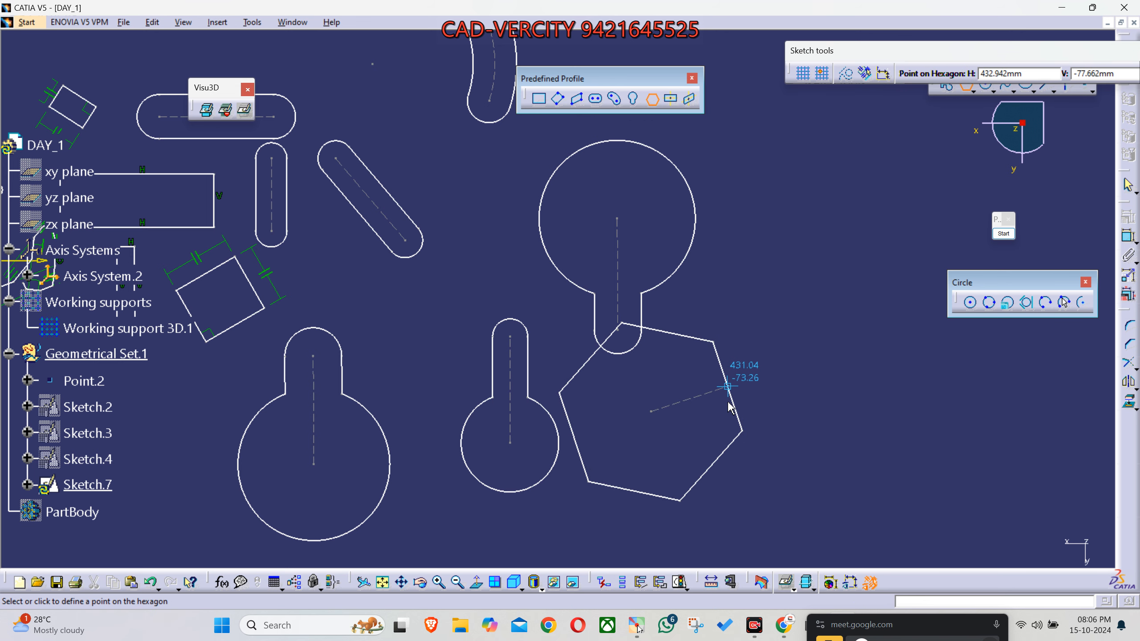
pyautogui.click(713, 456)
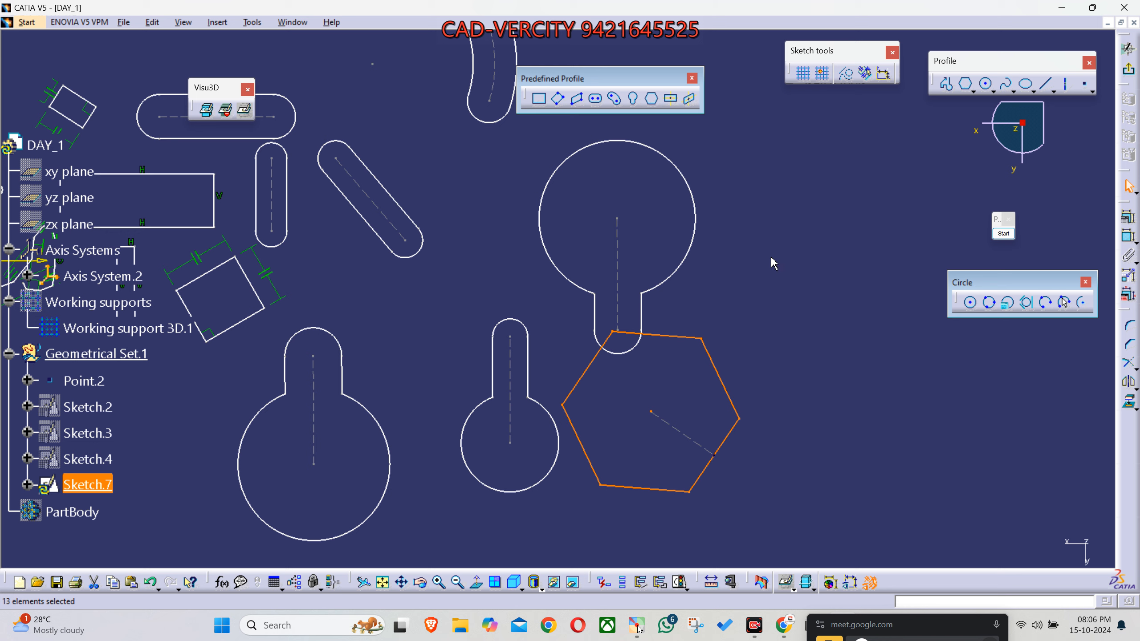
# - Draw a second, slightly smaller hexagon in the free area beside the first hexagon, and clear the selection
pyautogui.click(651, 100)
pyautogui.click(858, 398)
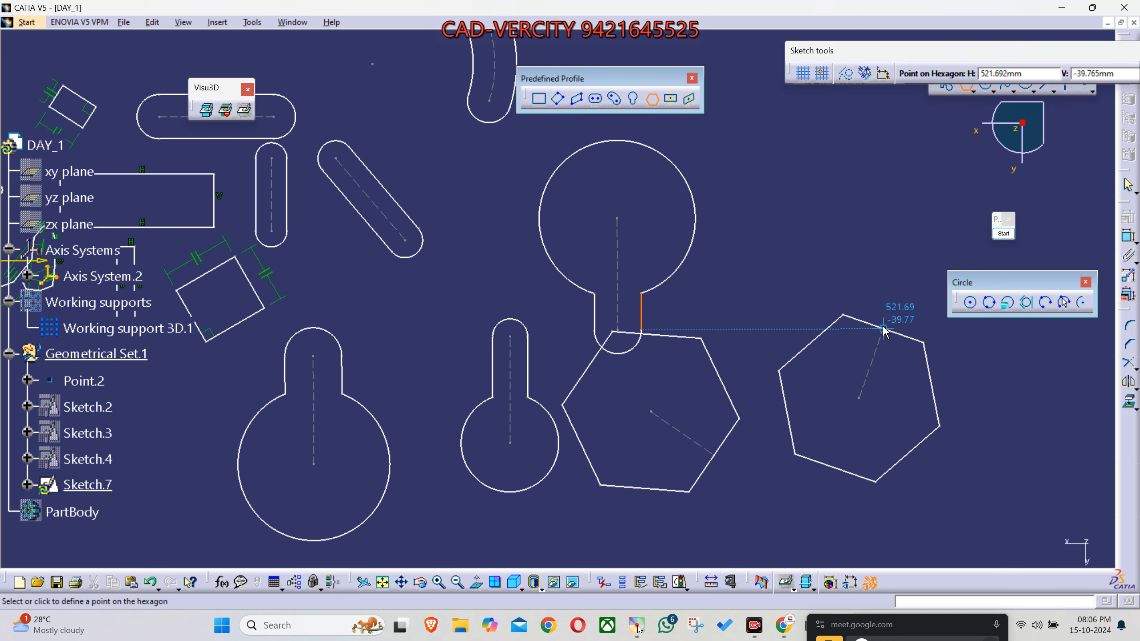
pyautogui.click(884, 329)
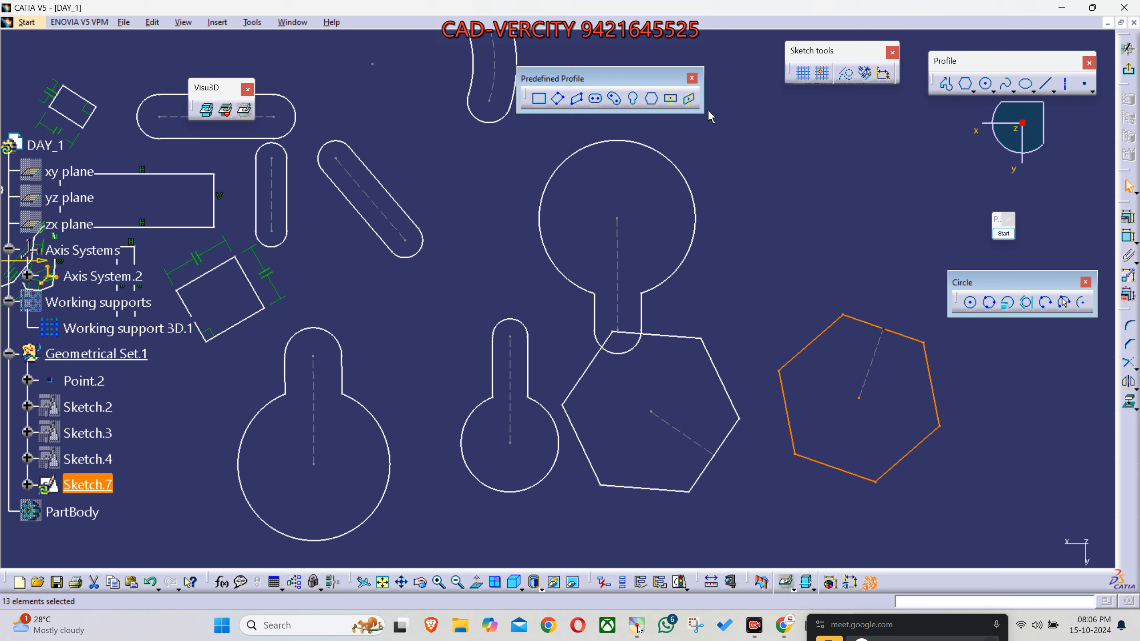
pyautogui.moveTo(858, 398)
pyautogui.mouseDown(button='middle')
pyautogui.moveTo(623, 268)
pyautogui.moveTo(648, 372)
pyautogui.mouseUp(button='middle')
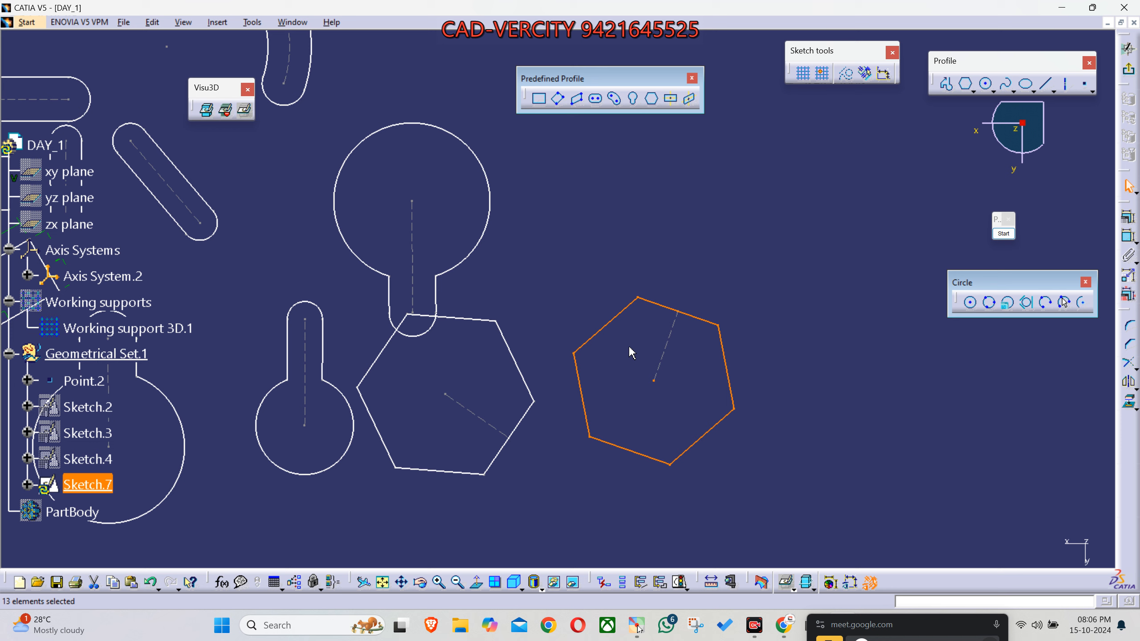
pyautogui.click(689, 406)
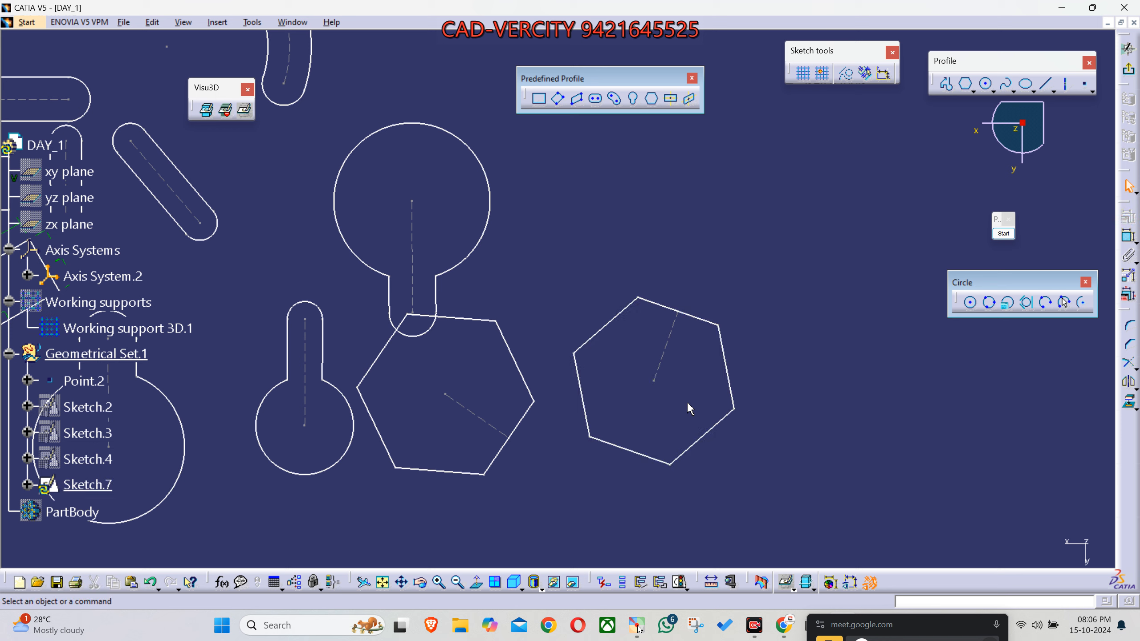
# - Try a vertical constraint on the slanted outer edge of the second hexagon, and undo it
pyautogui.rightClick(728, 366)
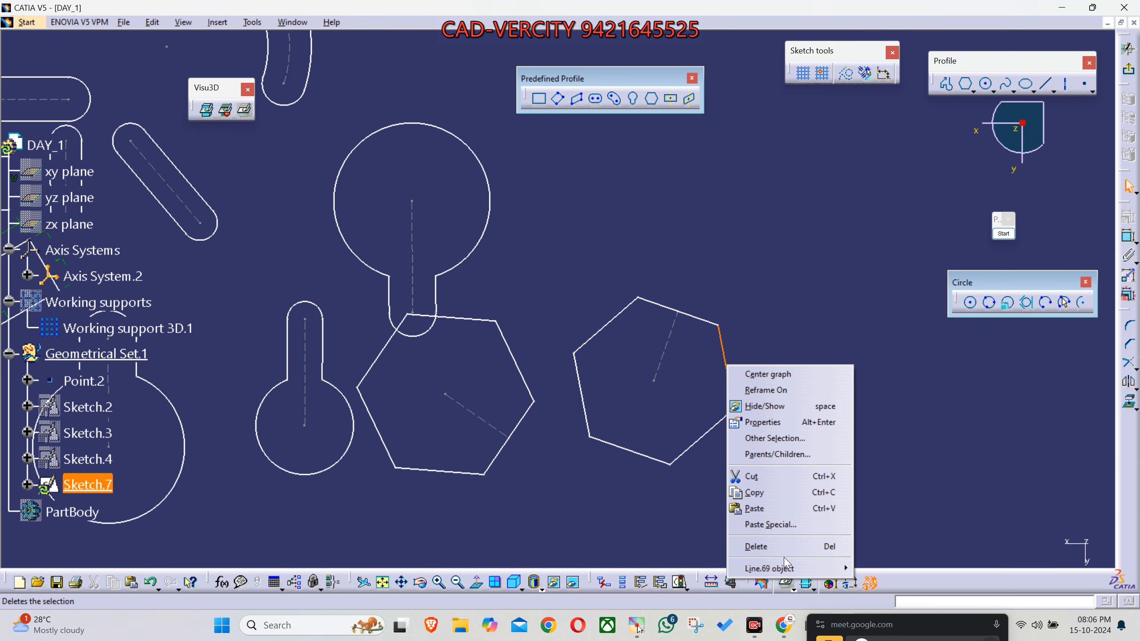
pyautogui.moveTo(786, 569)
pyautogui.click(882, 515)
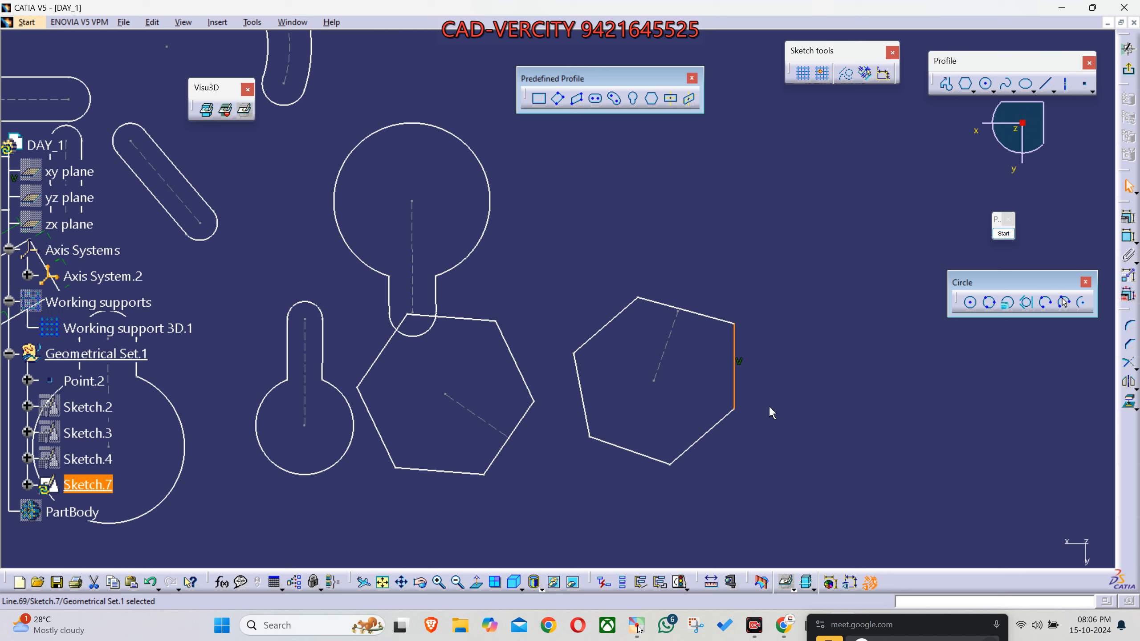
pyautogui.hotkey('ctrl', 'z')
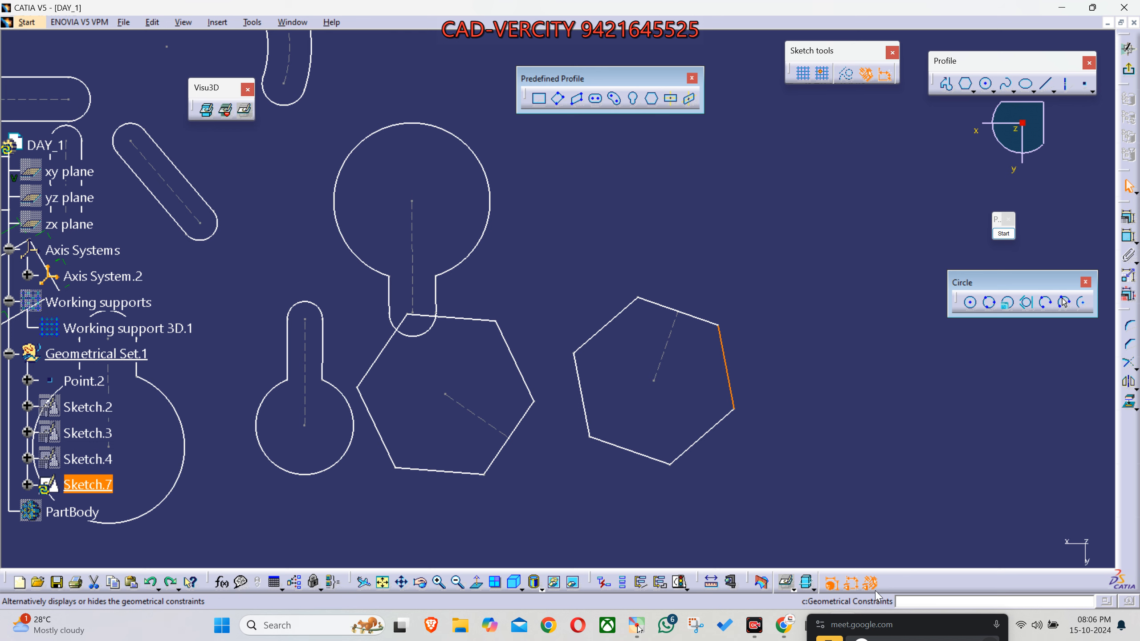
# - With geometrical constraints enabled, draw a third hexagon in the free area up and to the right of the second one
pyautogui.click(746, 346)
pyautogui.moveTo(724, 312); pyautogui.dragTo(707, 349, button='middle')
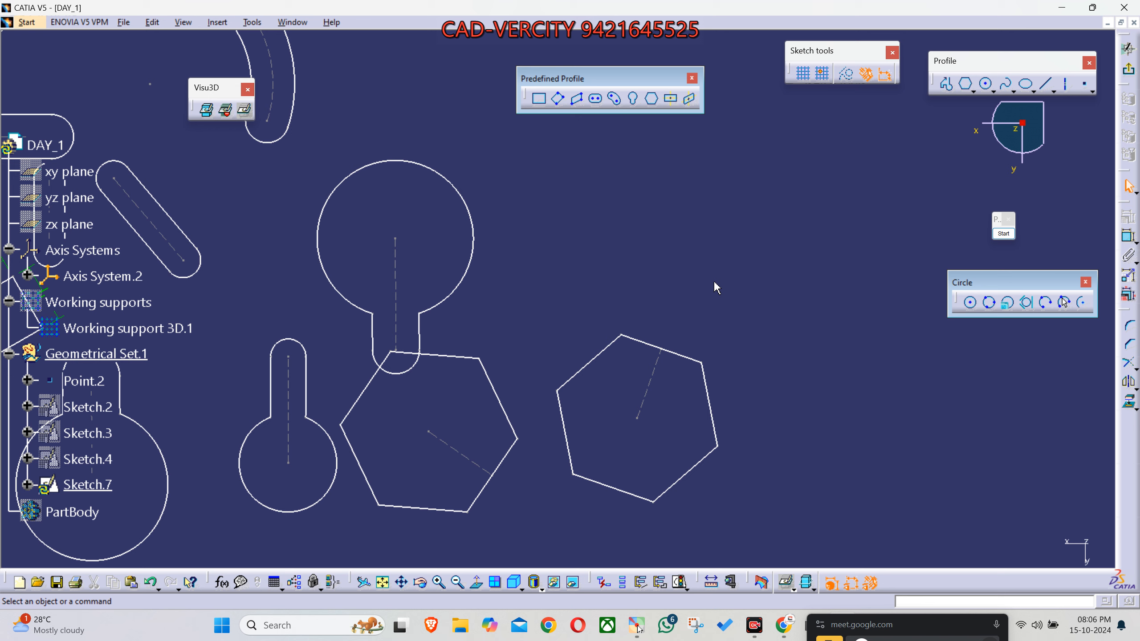
pyautogui.click(651, 98)
pyautogui.click(776, 269)
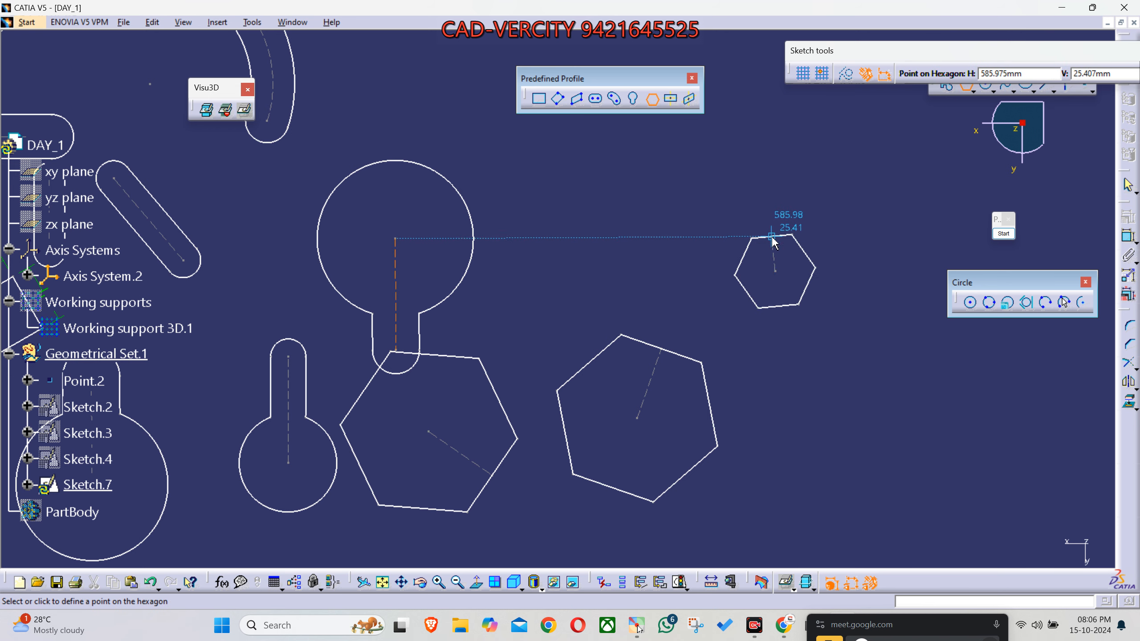
pyautogui.click(753, 209)
pyautogui.click(793, 394)
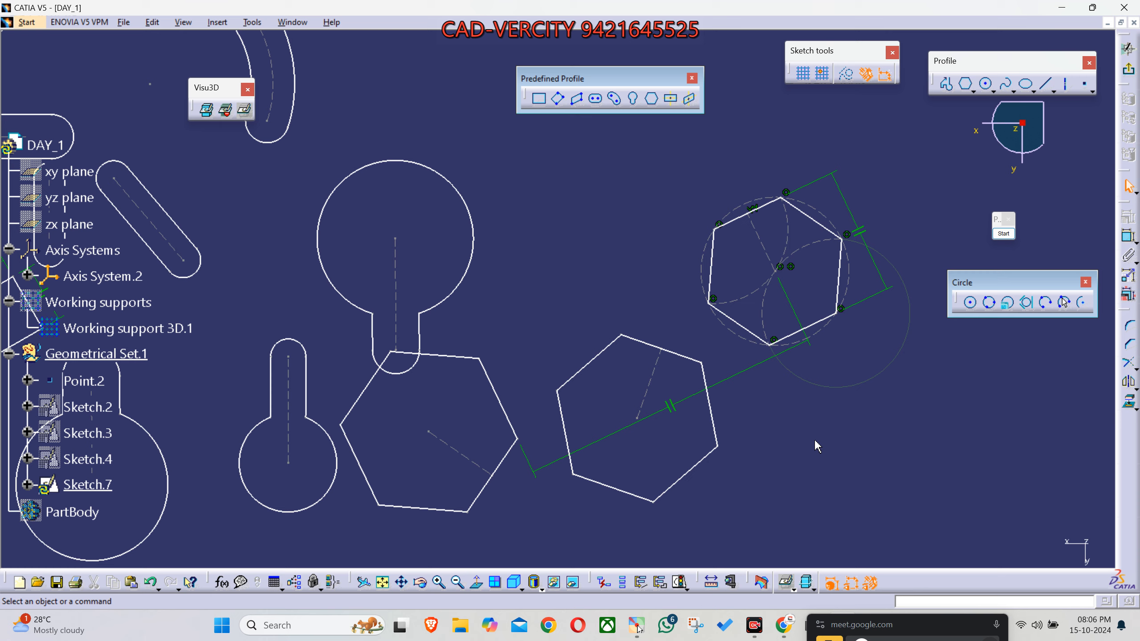
# - Delete the two parallelism constraints attached to the third hexagon
pyautogui.moveTo(816, 440); pyautogui.dragTo(778, 438, button='middle')
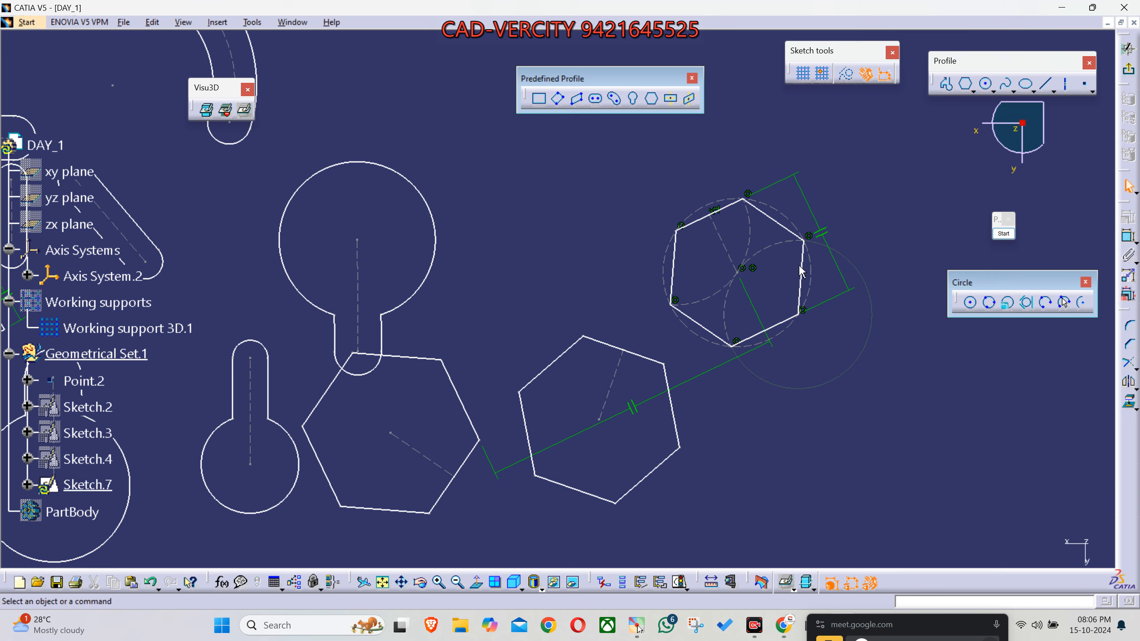
pyautogui.click(820, 239)
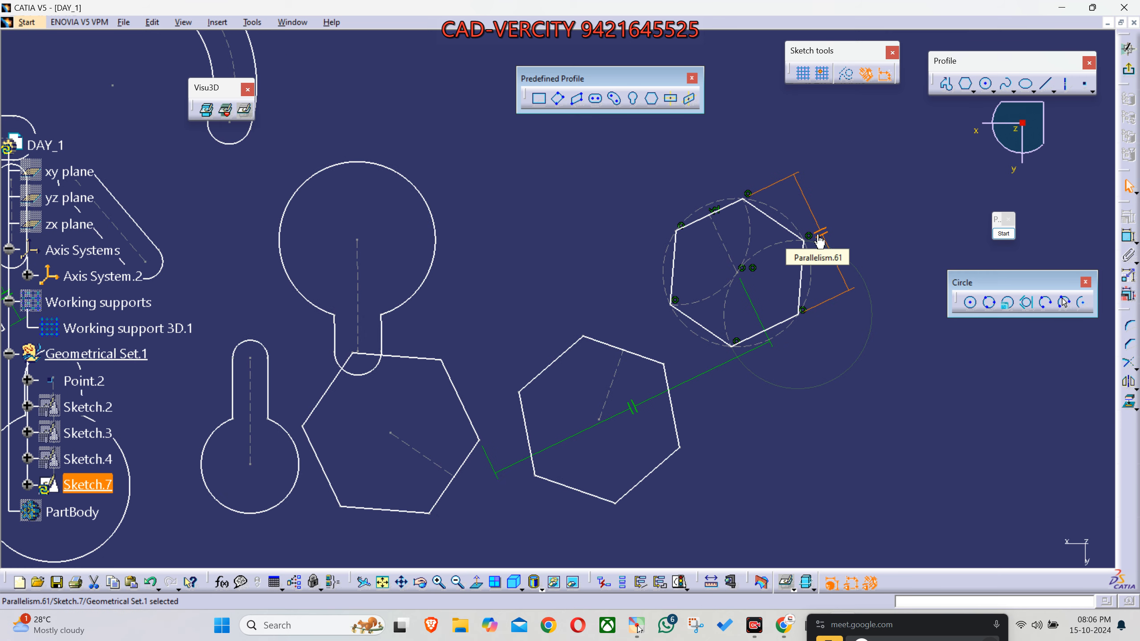
pyautogui.click(832, 254)
pyautogui.click(716, 375)
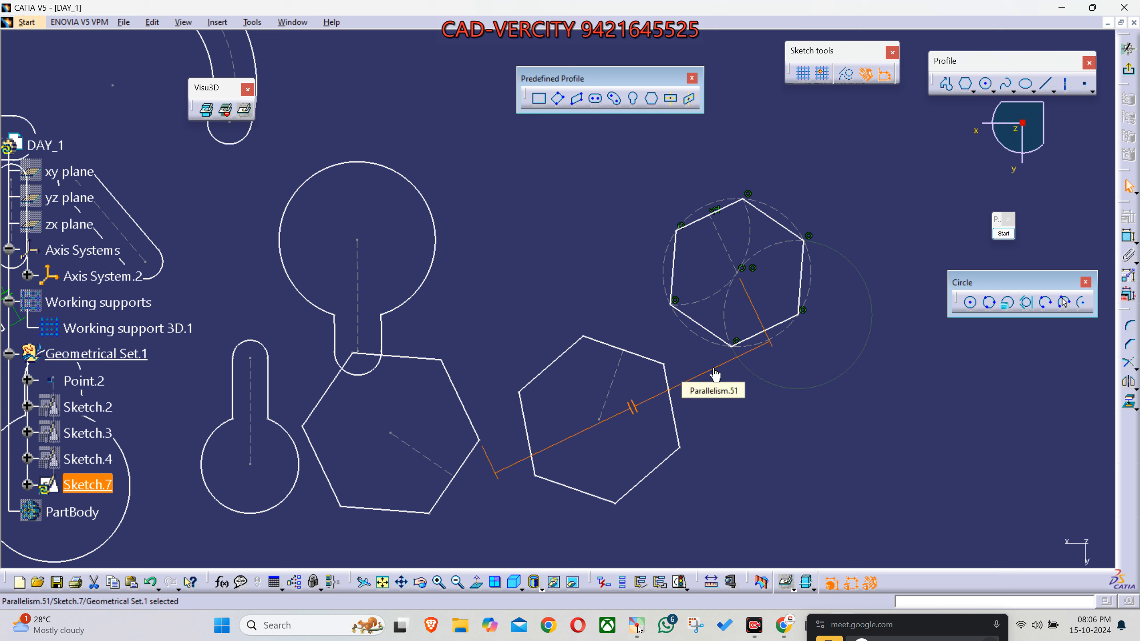
pyautogui.press('Delete')
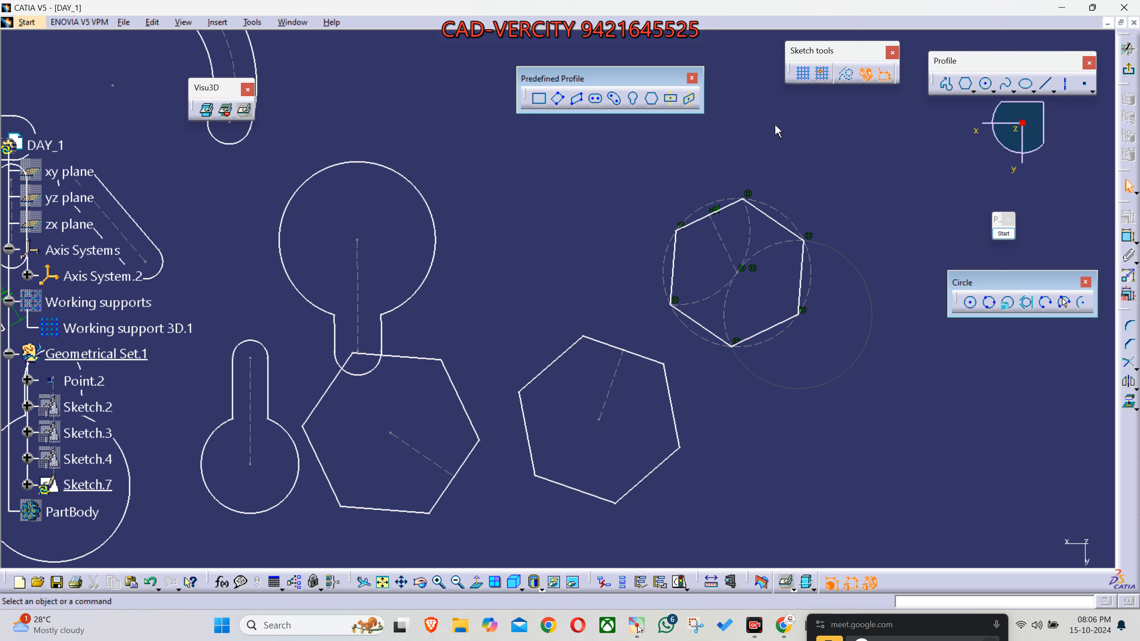
# - Apply a vertical constraint to the right-hand edge of the third hexagon
pyautogui.rightClick(802, 284)
pyautogui.moveTo(853, 485)
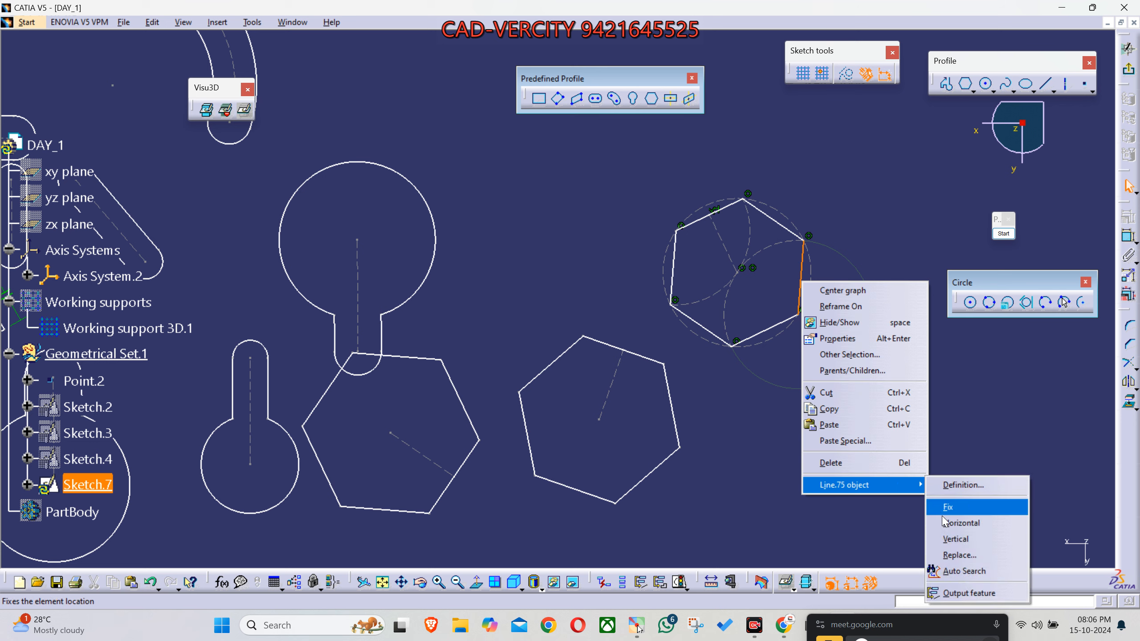
pyautogui.click(955, 539)
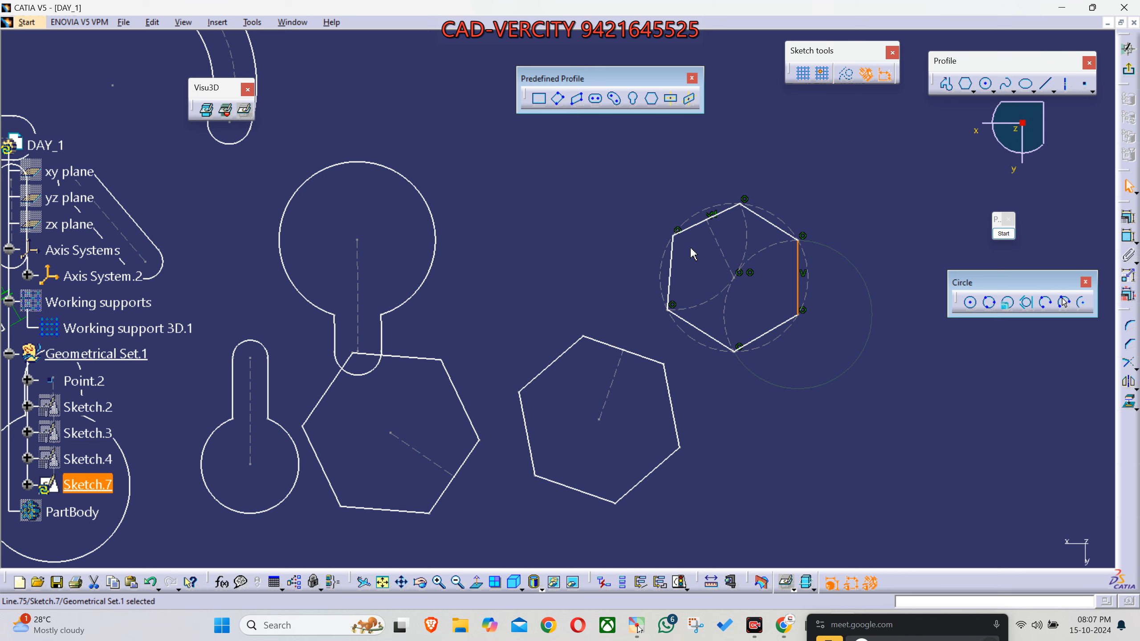
# - Draw a centered rectangle about 83 mm wide and 36 mm high between the large upside-down keyhole and the third hexagon, and clear the selection
pyautogui.moveTo(709, 280); pyautogui.dragTo(675, 278, button='middle')
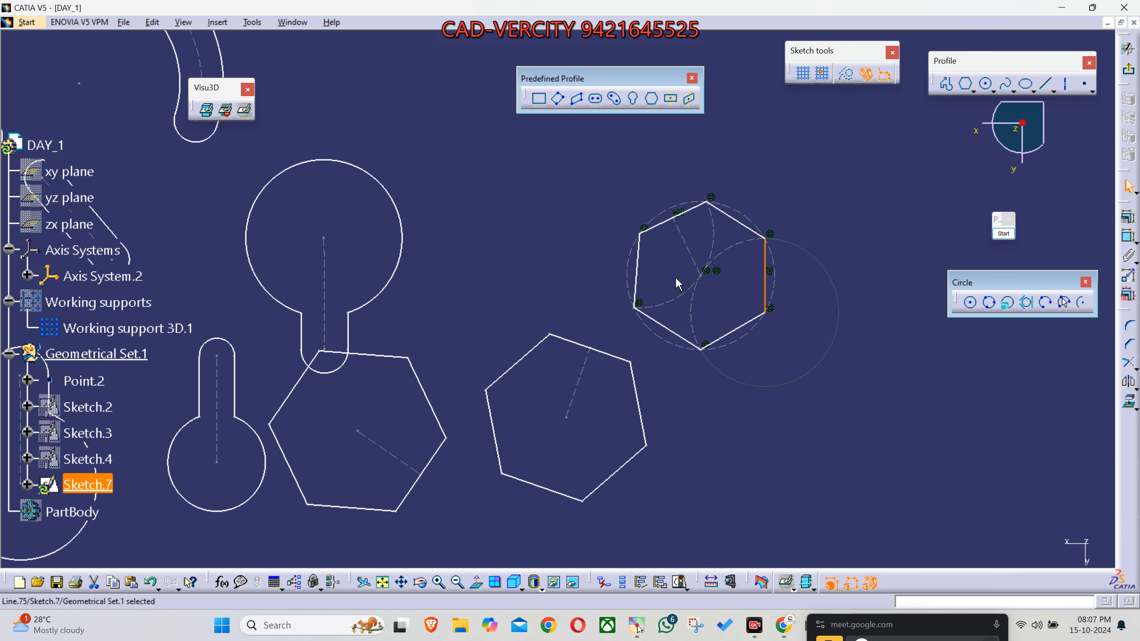
pyautogui.moveTo(622, 210); pyautogui.dragTo(669, 252, button='middle')
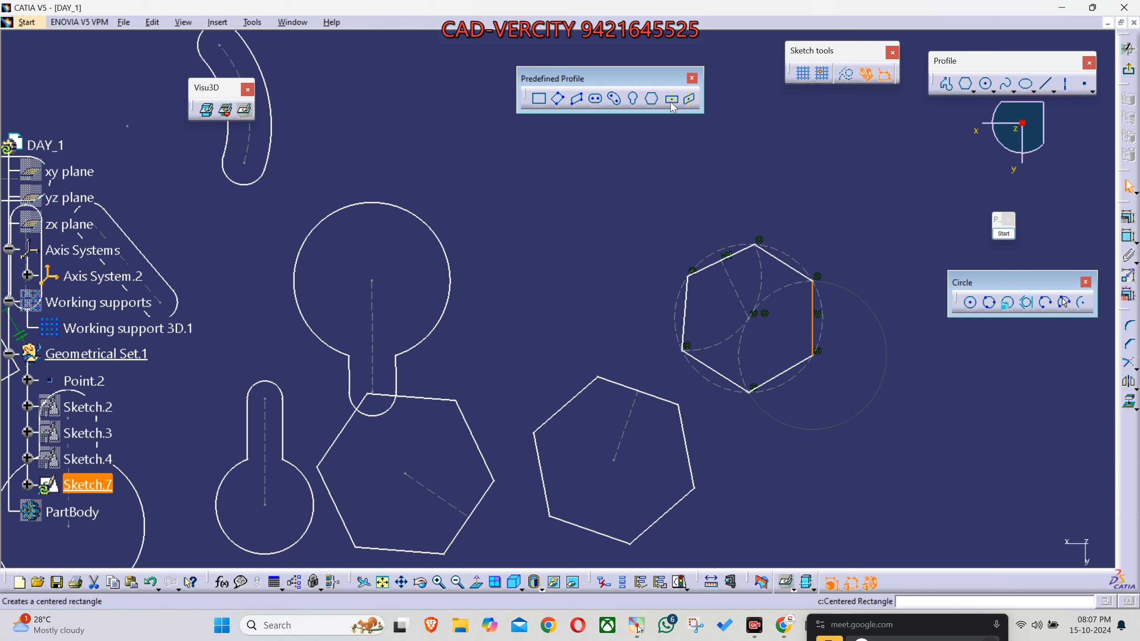
pyautogui.moveTo(507, 200)
pyautogui.mouseDown(button='middle')
pyautogui.moveTo(555, 292)
pyautogui.moveTo(574, 305)
pyautogui.mouseUp(button='middle')
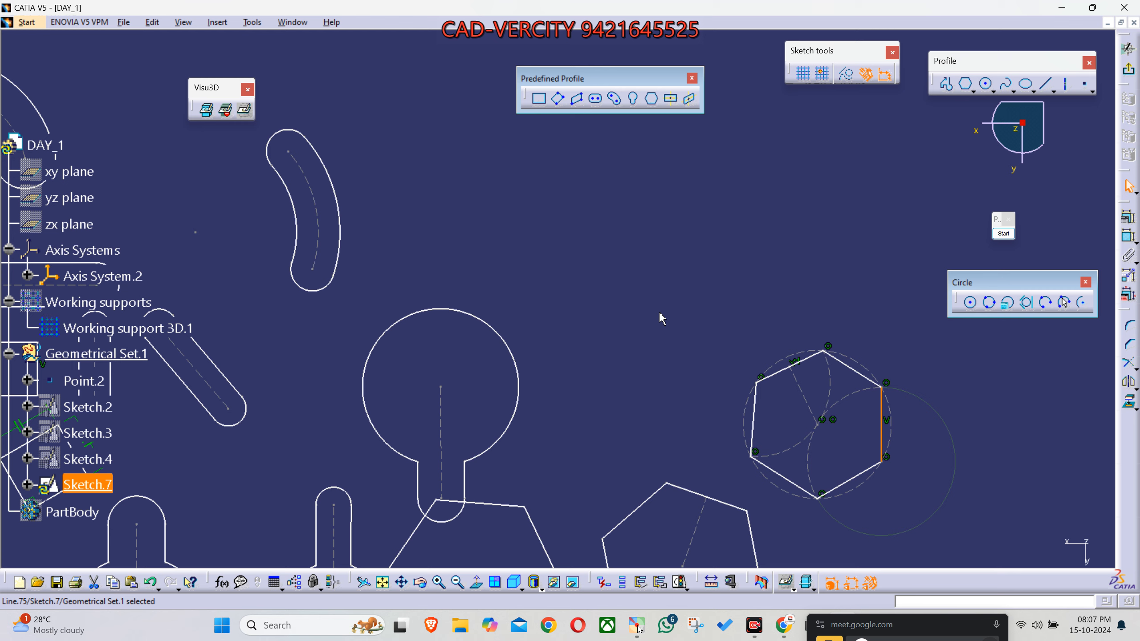
pyautogui.moveTo(642, 318)
pyautogui.mouseDown(button='middle')
pyautogui.moveTo(590, 265)
pyautogui.moveTo(579, 211)
pyautogui.mouseUp(button='middle')
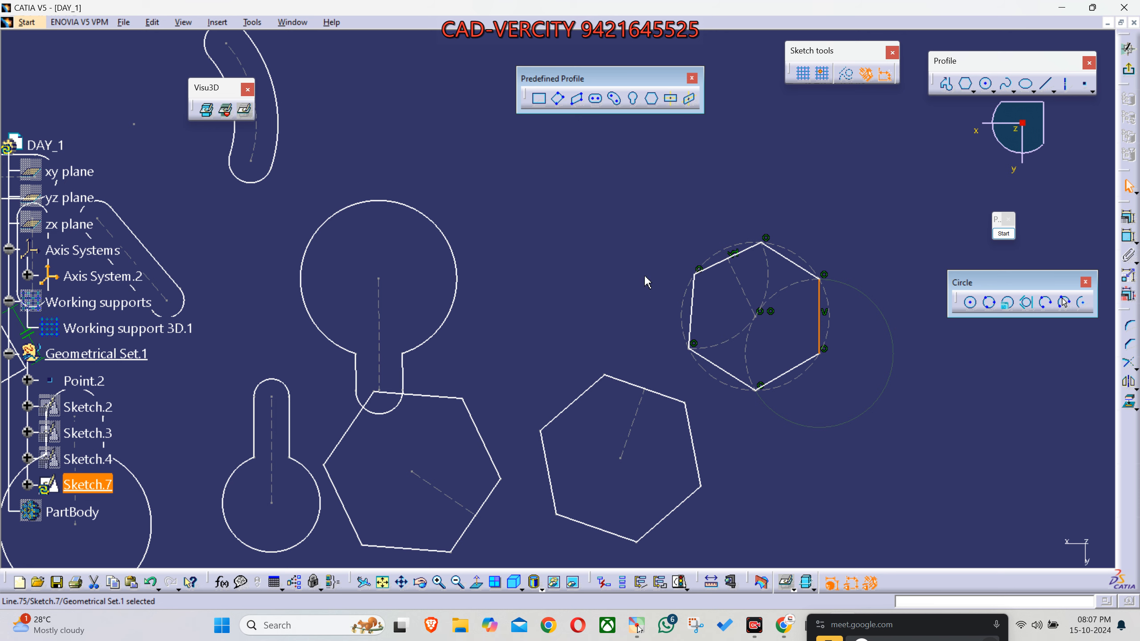
pyautogui.moveTo(650, 286); pyautogui.dragTo(648, 339, button='middle')
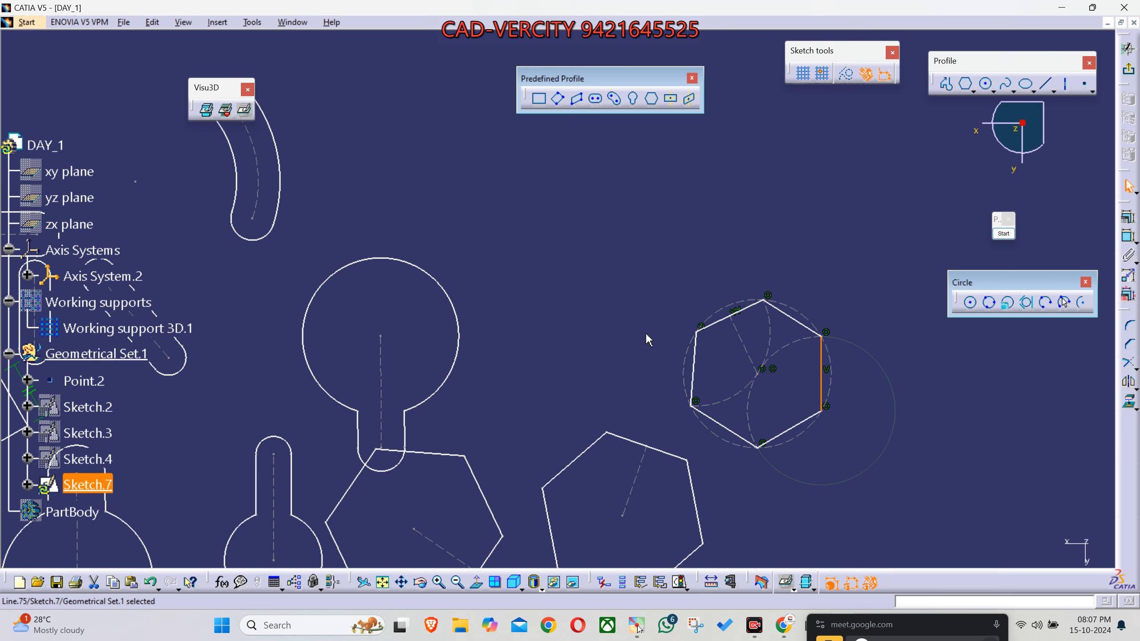
pyautogui.click(670, 98)
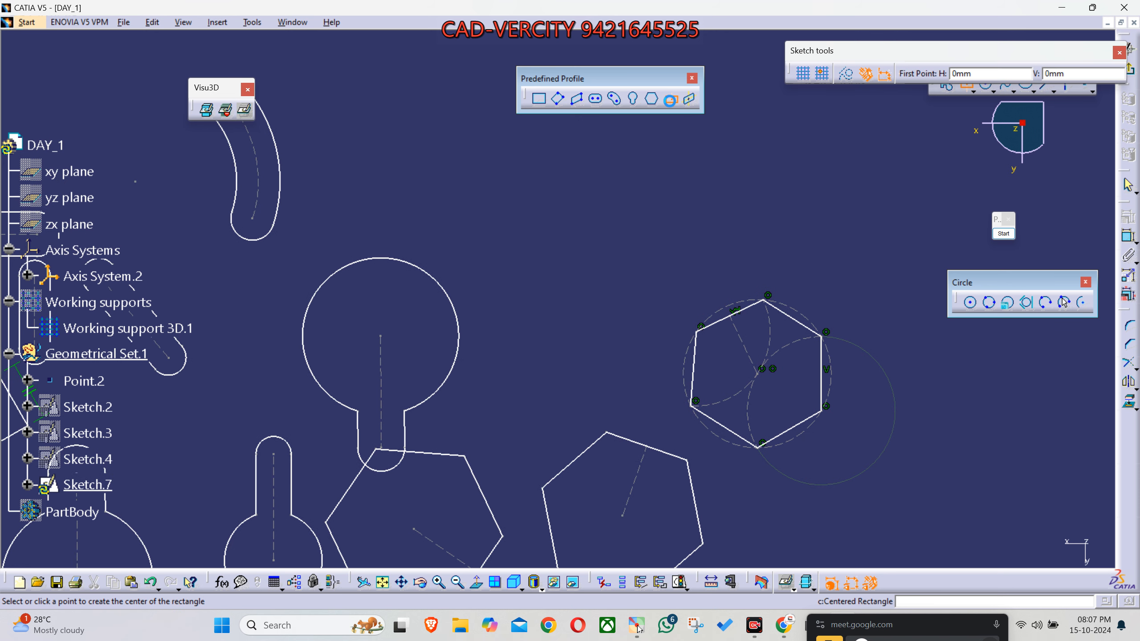
pyautogui.click(569, 265)
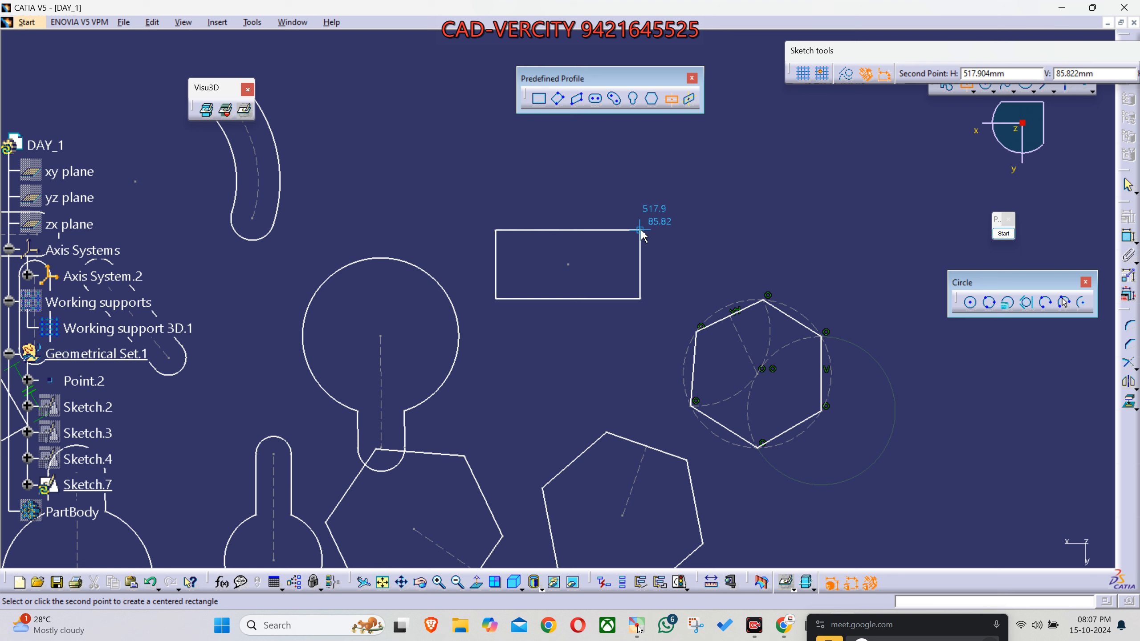
pyautogui.click(640, 231)
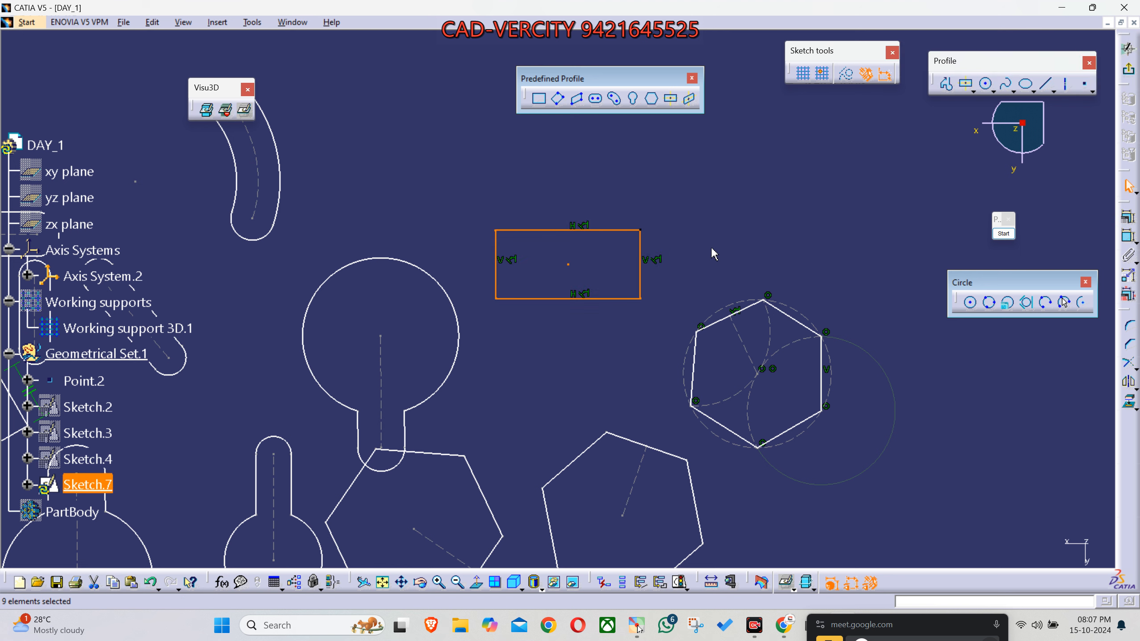
pyautogui.click(734, 256)
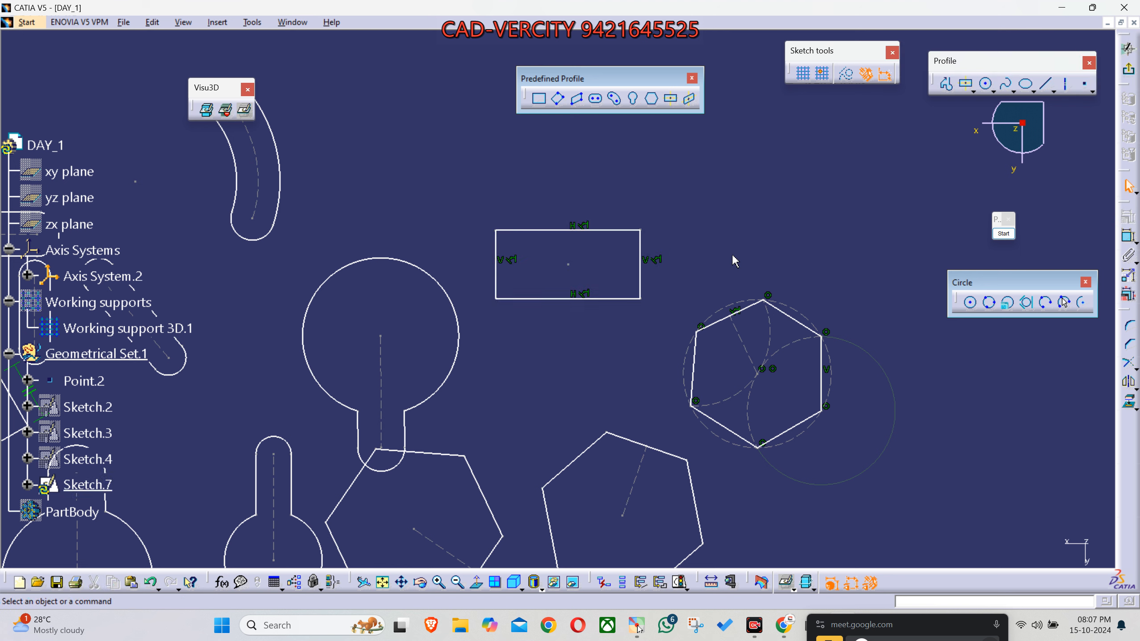
# - Move the Predefined Profile and Visu3D toolbars out of the drawing area, above the specification tree
pyautogui.moveTo(727, 242); pyautogui.dragTo(673, 271, button='middle')
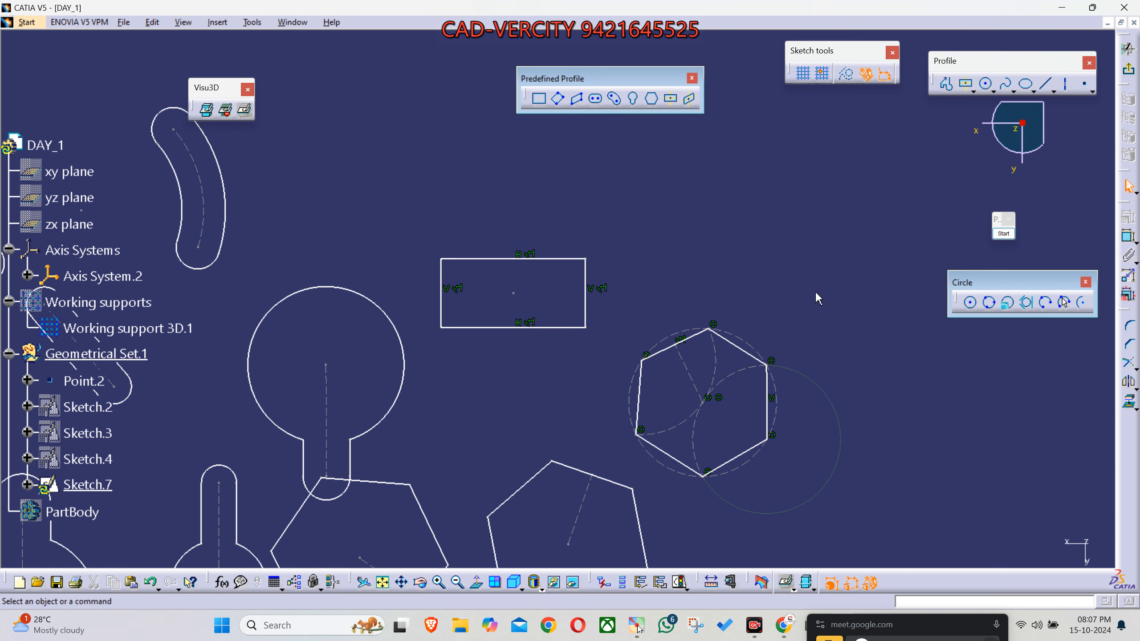
pyautogui.moveTo(611, 78); pyautogui.dragTo(173, 77)
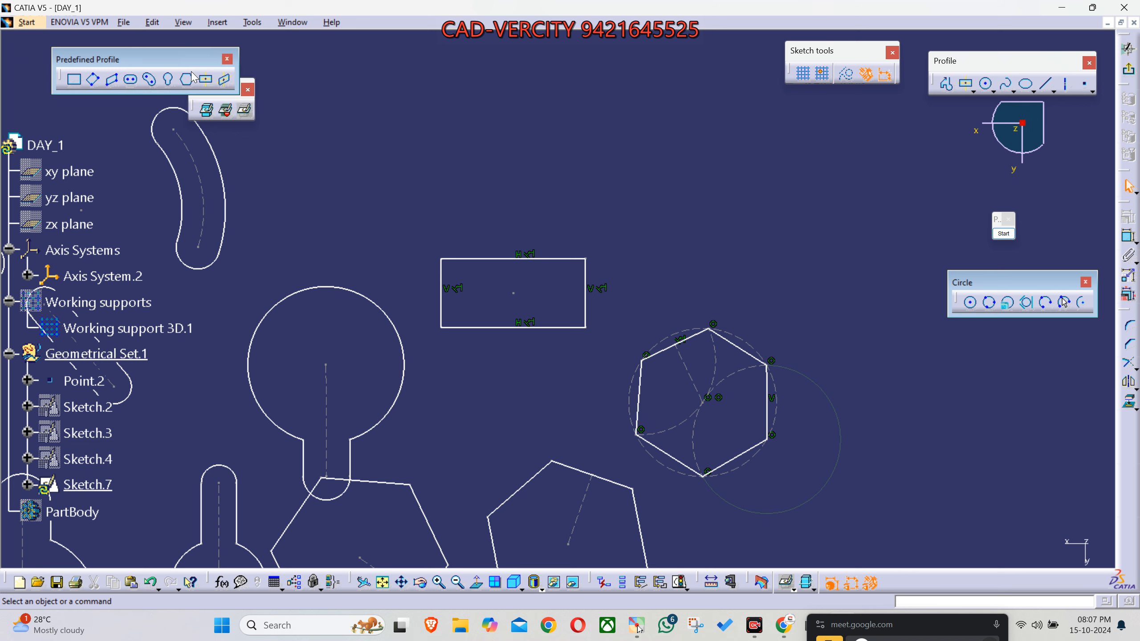
pyautogui.moveTo(191, 60); pyautogui.dragTo(170, 60)
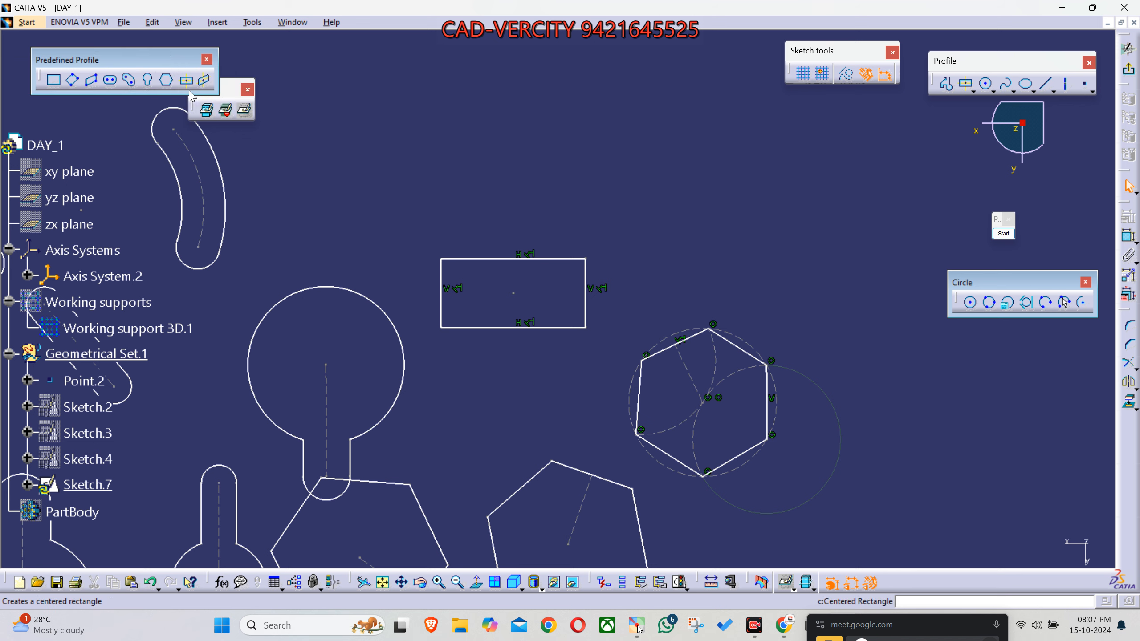
pyautogui.moveTo(223, 89); pyautogui.dragTo(174, 129)
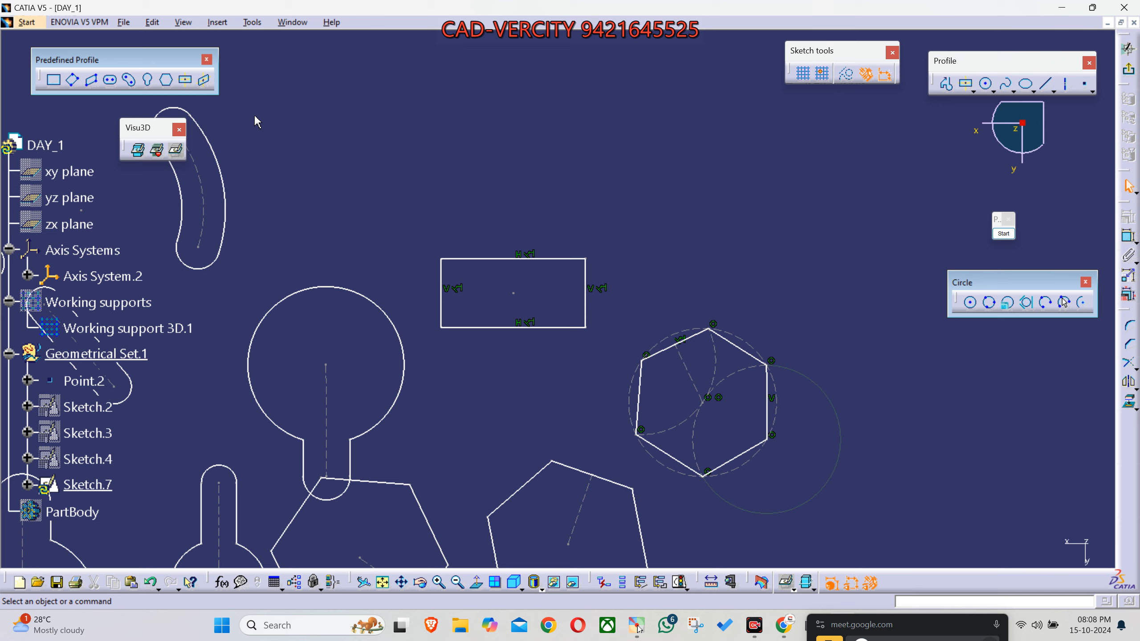
# - Bring the Circle toolbar close to the drawing area and draw a center-point circle in the free space above the centered rectangle
pyautogui.moveTo(592, 276)
pyautogui.mouseDown(button='middle')
pyautogui.moveTo(609, 143)
pyautogui.moveTo(612, 229)
pyautogui.mouseUp(button='middle')
pyautogui.click(608, 143)
pyautogui.moveTo(622, 189)
pyautogui.mouseDown(button='middle')
pyautogui.moveTo(661, 265)
pyautogui.moveTo(669, 231)
pyautogui.moveTo(578, 193)
pyautogui.moveTo(581, 324)
pyautogui.moveTo(590, 296)
pyautogui.mouseUp(button='middle')
pyautogui.click(662, 267)
pyautogui.click(581, 324)
pyautogui.moveTo(998, 282)
pyautogui.mouseDown()
pyautogui.moveTo(746, 183)
pyautogui.moveTo(612, 69)
pyautogui.mouseUp()
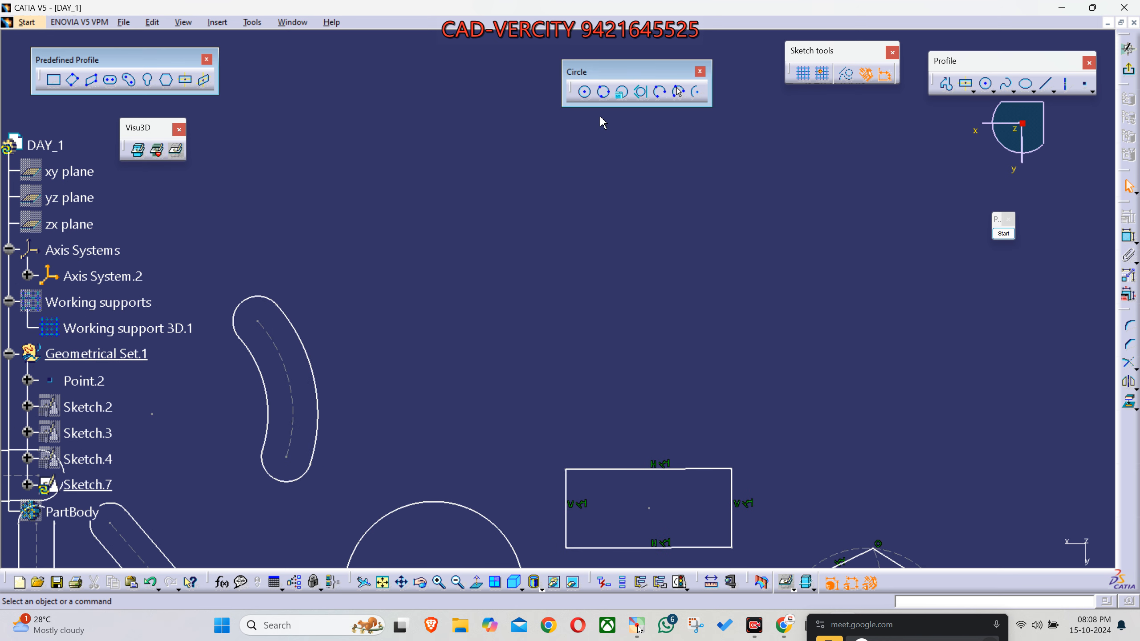
pyautogui.click(584, 92)
pyautogui.click(511, 290)
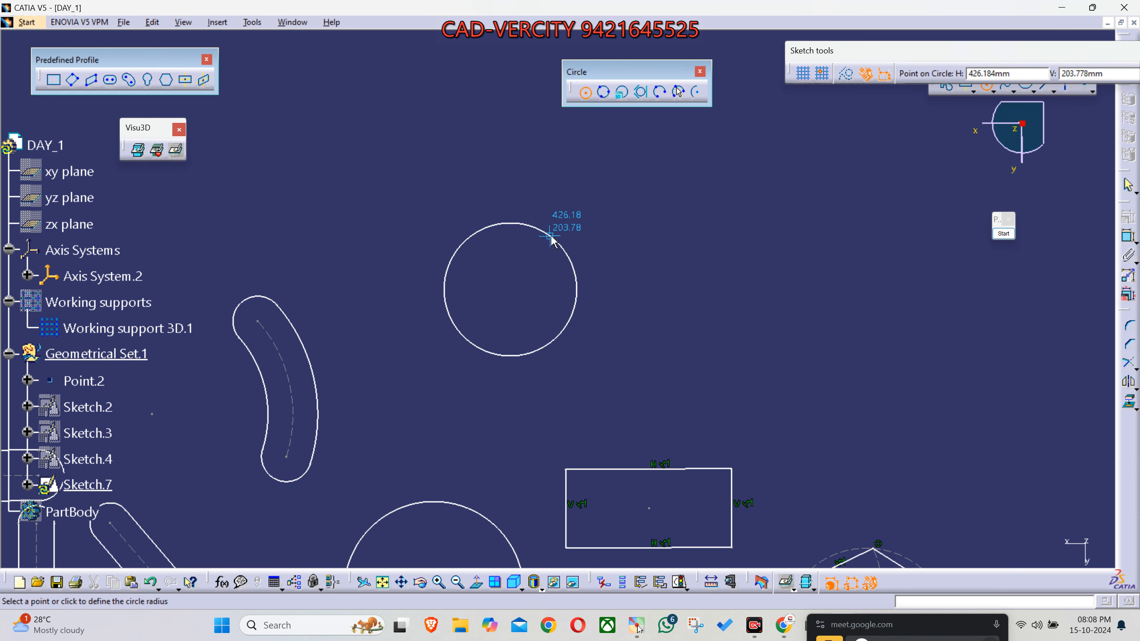
pyautogui.click(550, 235)
# - Exit the sketch to the 3D workbench and hide Sketch.7
pyautogui.moveTo(653, 325); pyautogui.dragTo(836, 274, button='middle')
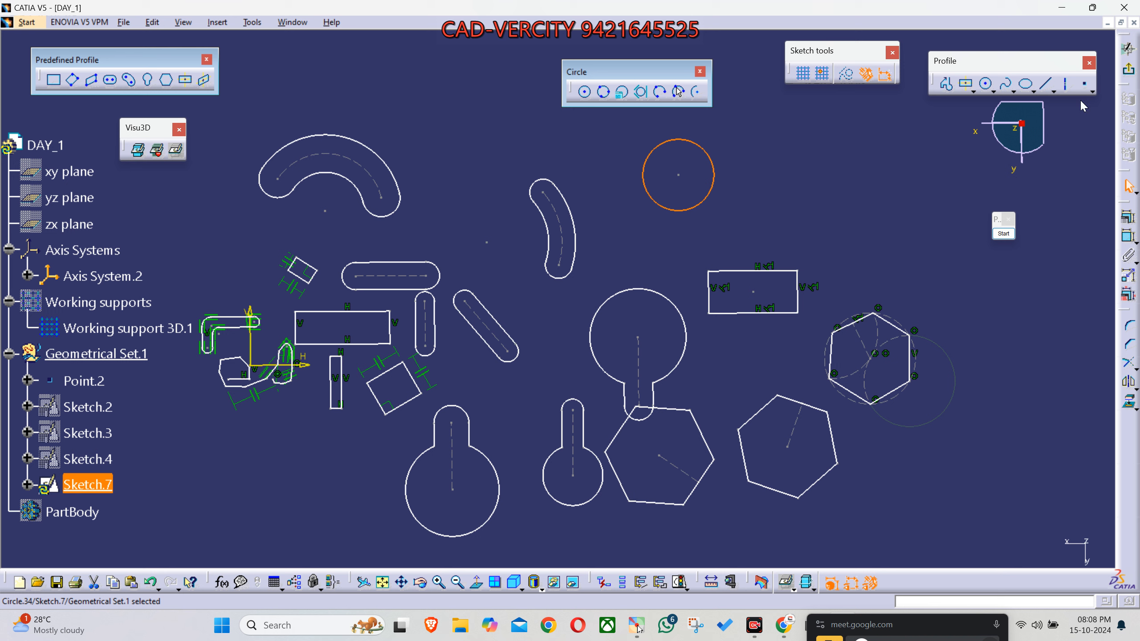
pyautogui.click(1129, 76)
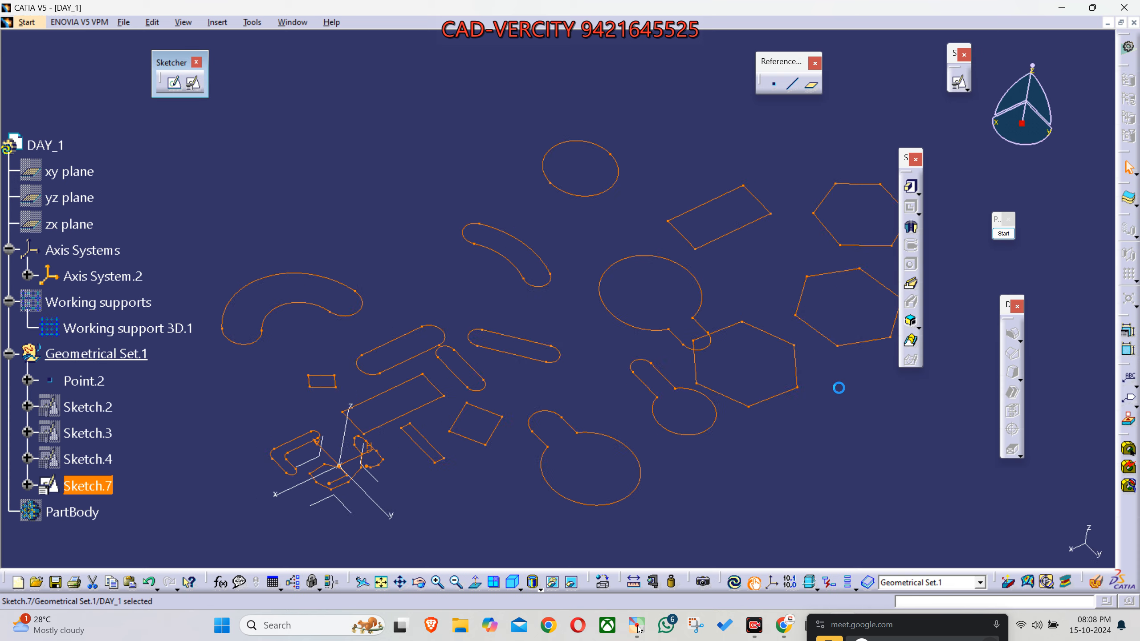
pyautogui.moveTo(628, 505)
pyautogui.mouseDown(button='middle')
pyautogui.moveTo(667, 413)
pyautogui.moveTo(671, 449)
pyautogui.mouseUp(button='middle')
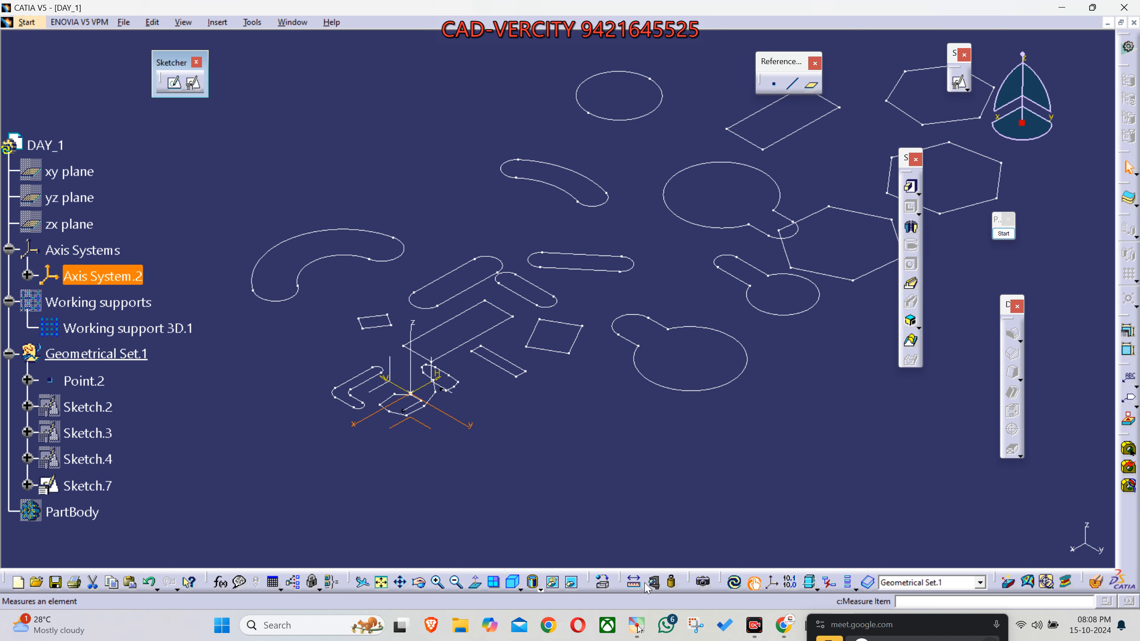
pyautogui.moveTo(628, 451); pyautogui.dragTo(595, 461, button='middle')
pyautogui.click(594, 461)
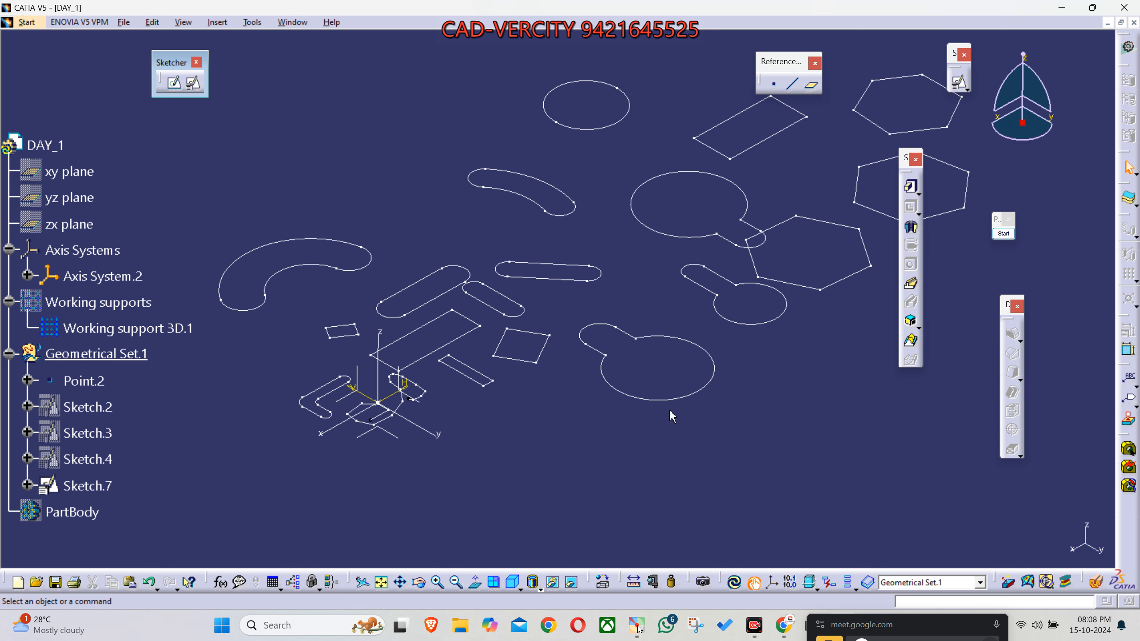
pyautogui.click(90, 487)
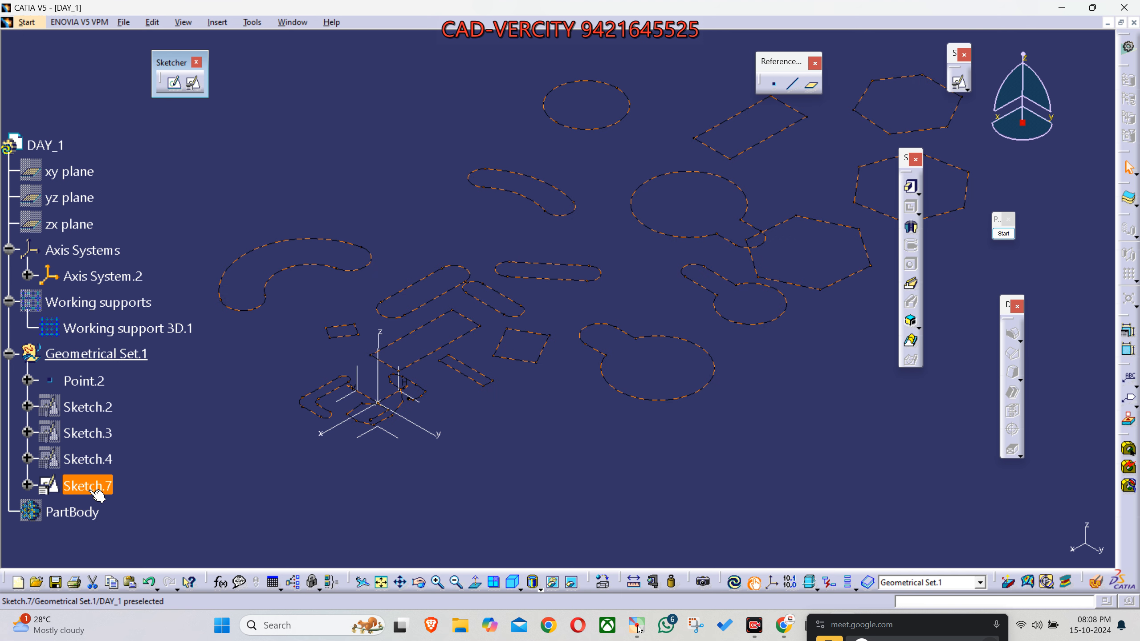
pyautogui.press('space')
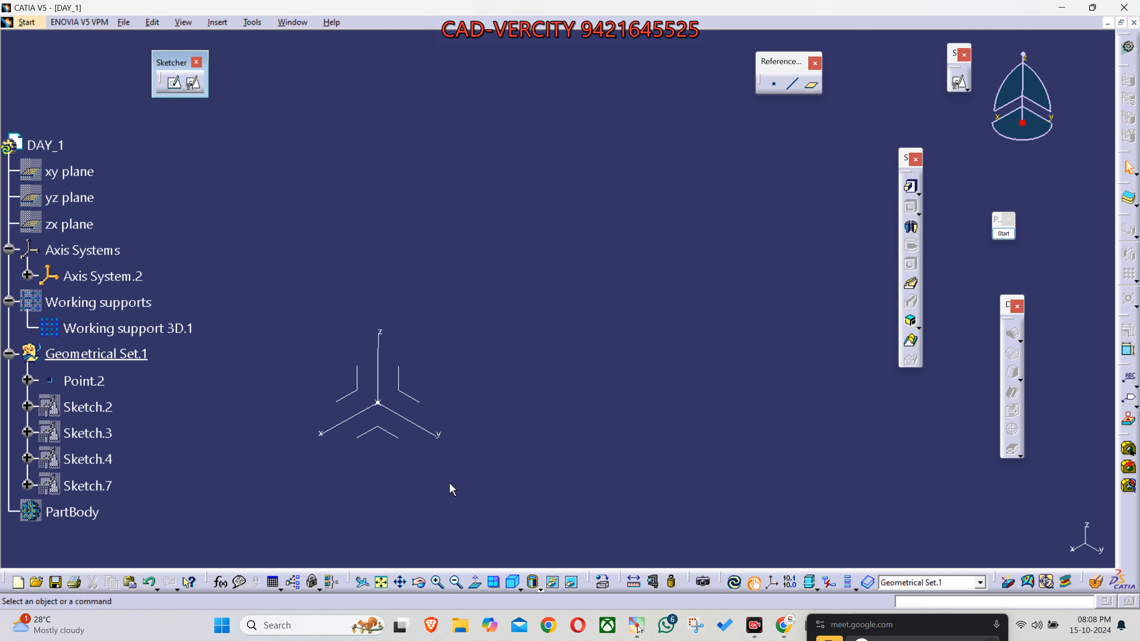
# - Create a positioned sketch on the ZX plane of Axis System.2 with H and V swapped and H reversed
pyautogui.moveTo(448, 484); pyautogui.dragTo(605, 416, button='middle')
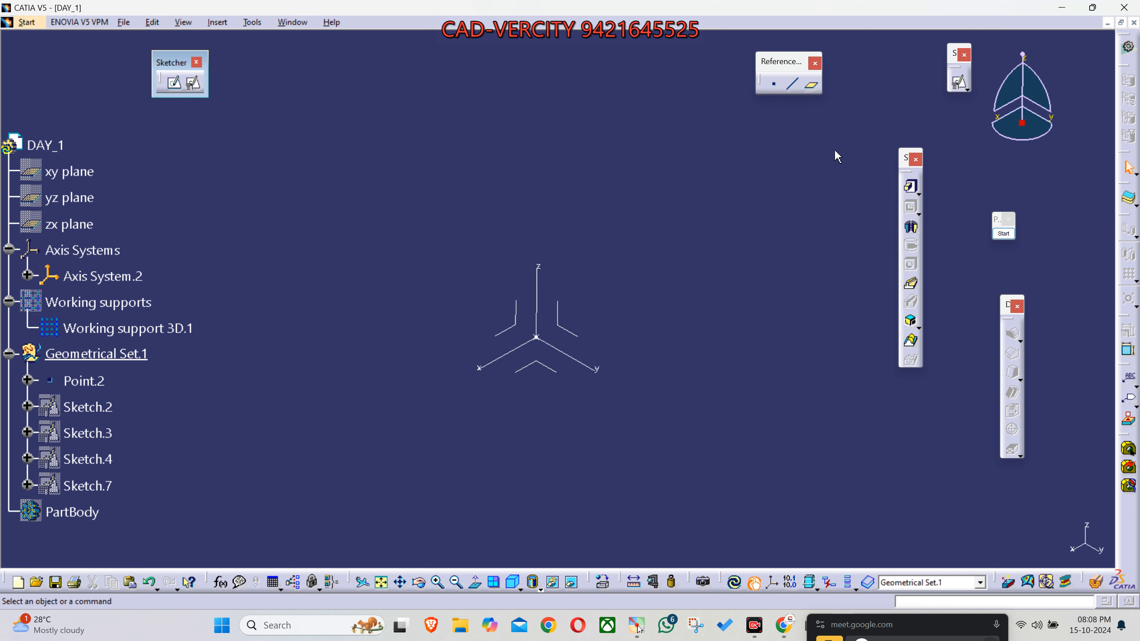
pyautogui.click(959, 83)
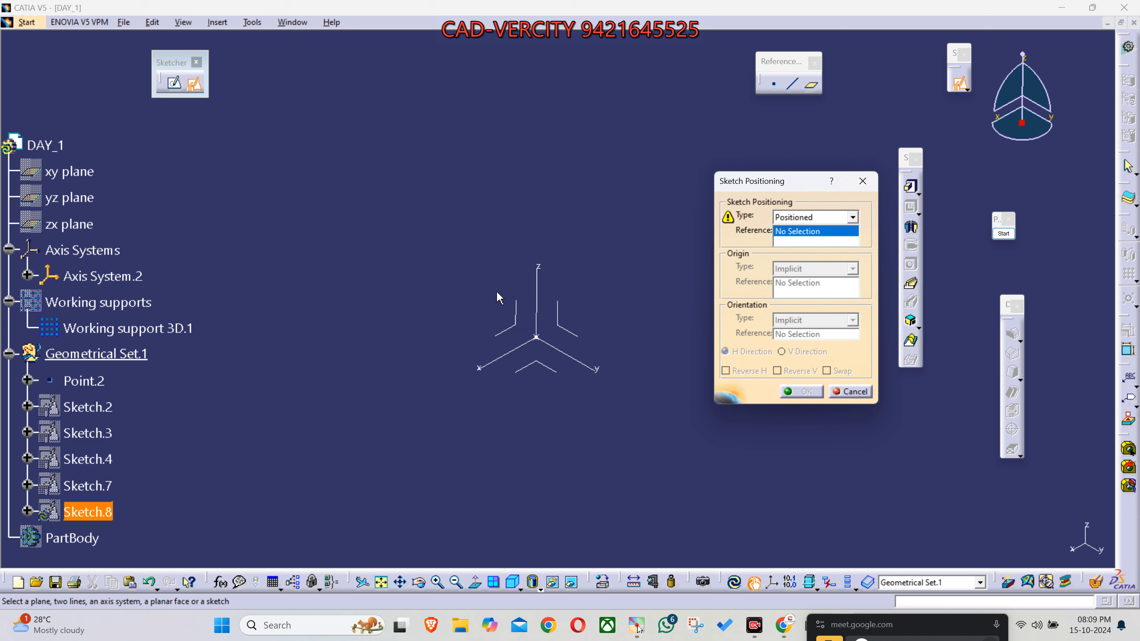
pyautogui.click(516, 329)
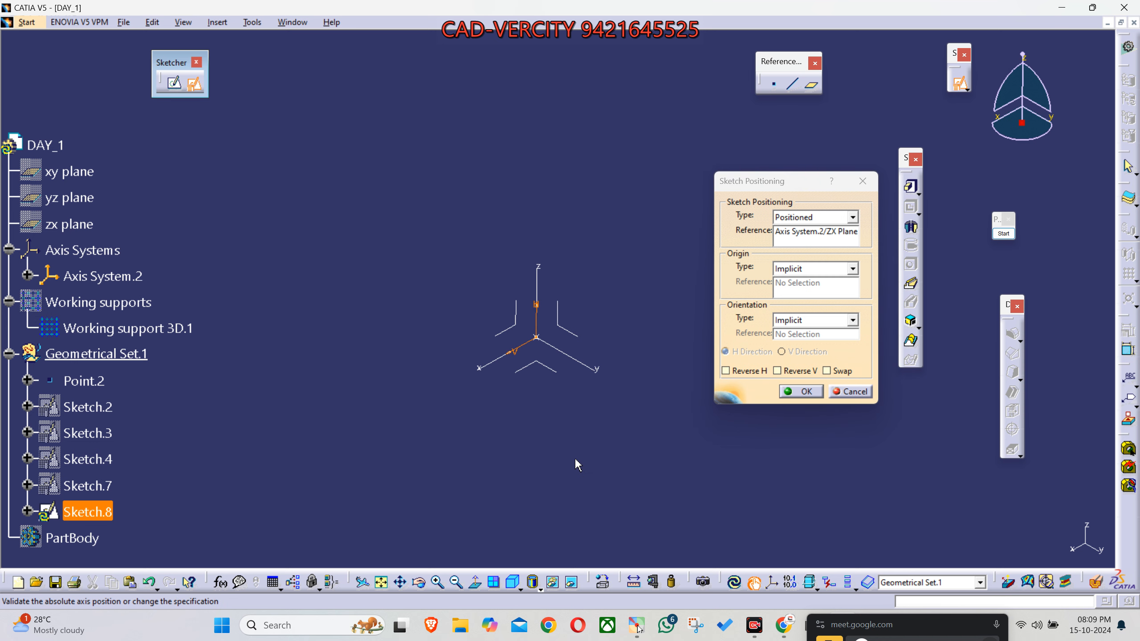
pyautogui.moveTo(604, 480); pyautogui.dragTo(629, 426, button='middle')
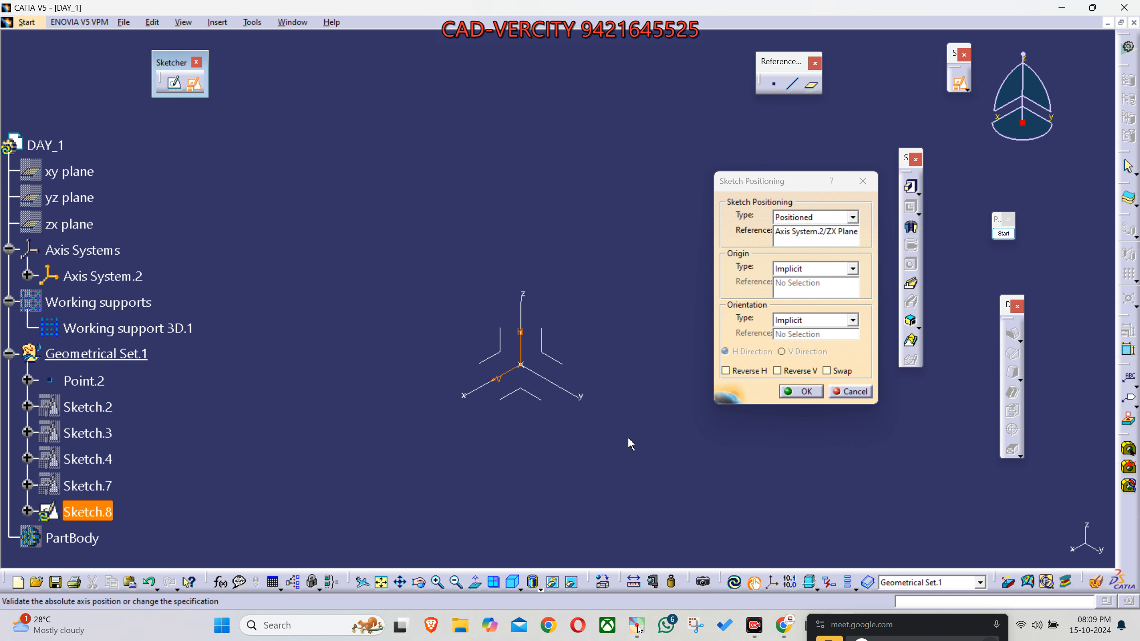
pyautogui.click(826, 371)
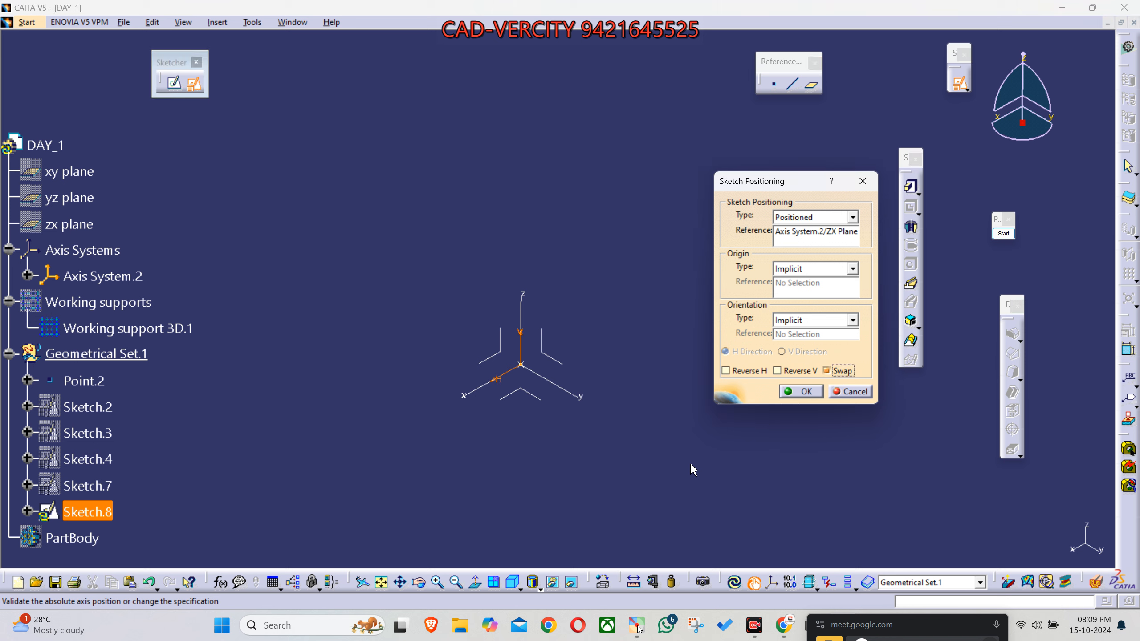
pyautogui.click(745, 375)
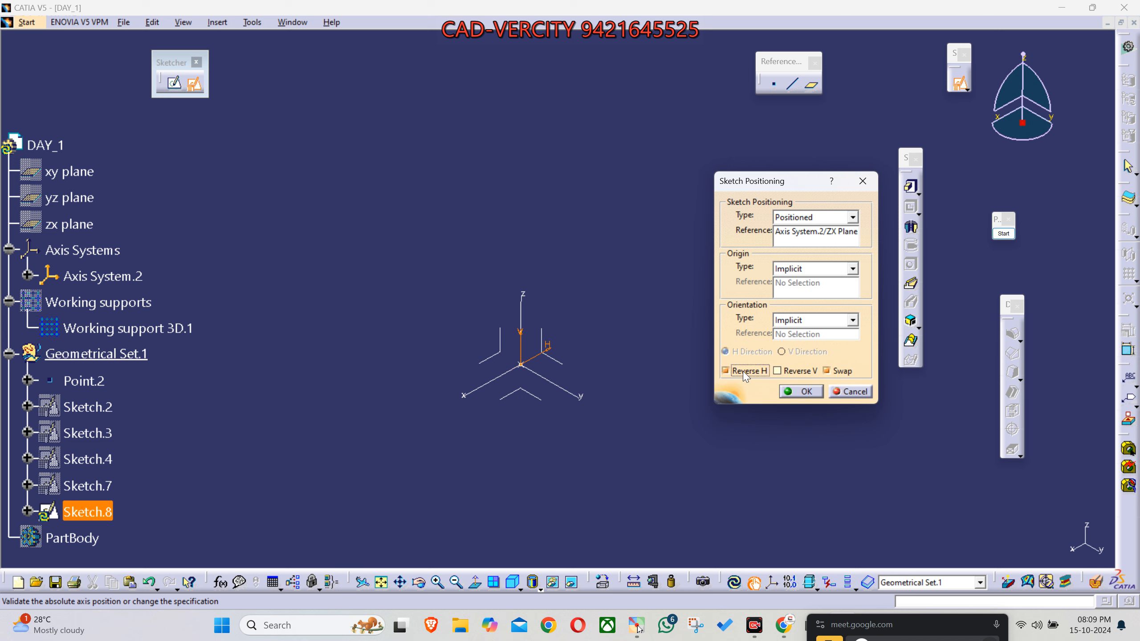
pyautogui.click(797, 391)
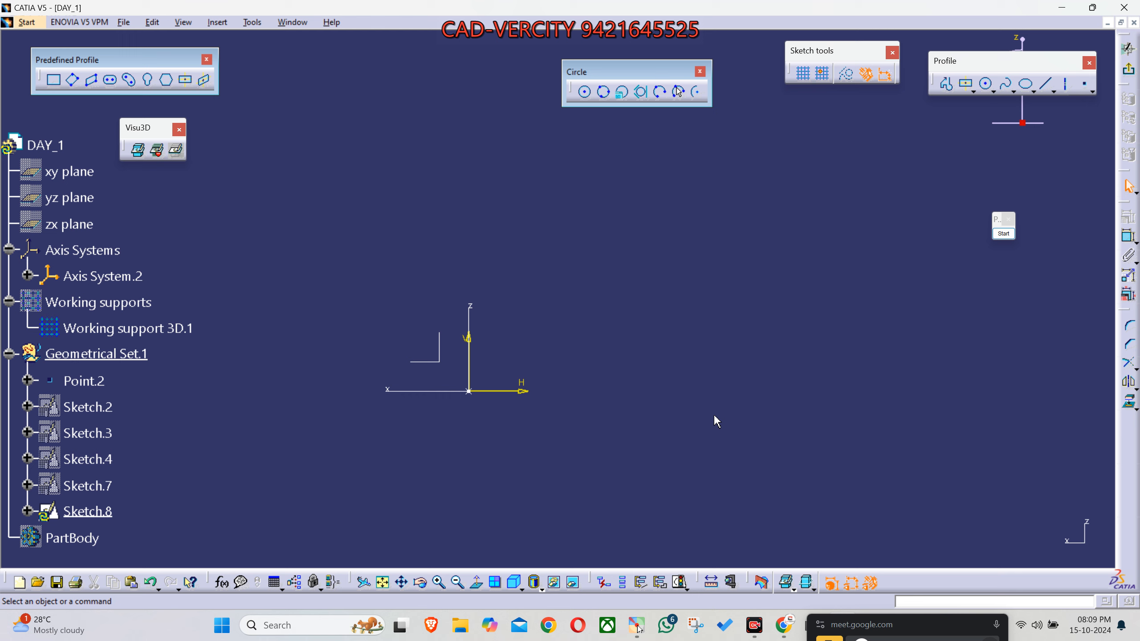
# - Bring the Google Meet window into view to check the participants, and move it back out of the drawing area
pyautogui.moveTo(879, 616); pyautogui.dragTo(885, 347)
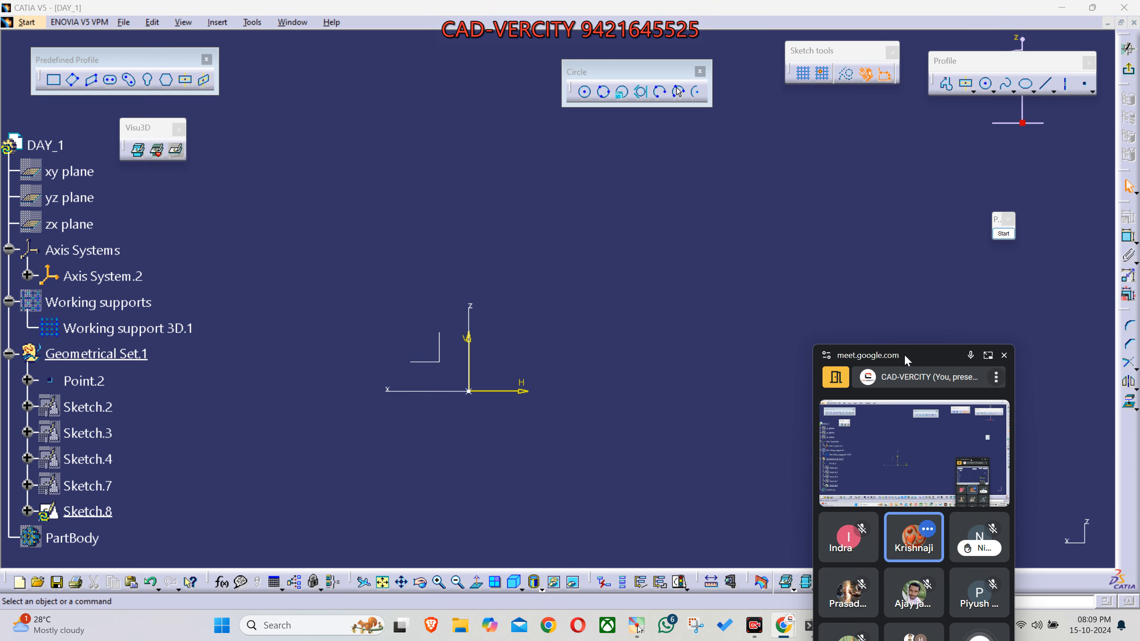
pyautogui.moveTo(904, 354); pyautogui.dragTo(906, 276)
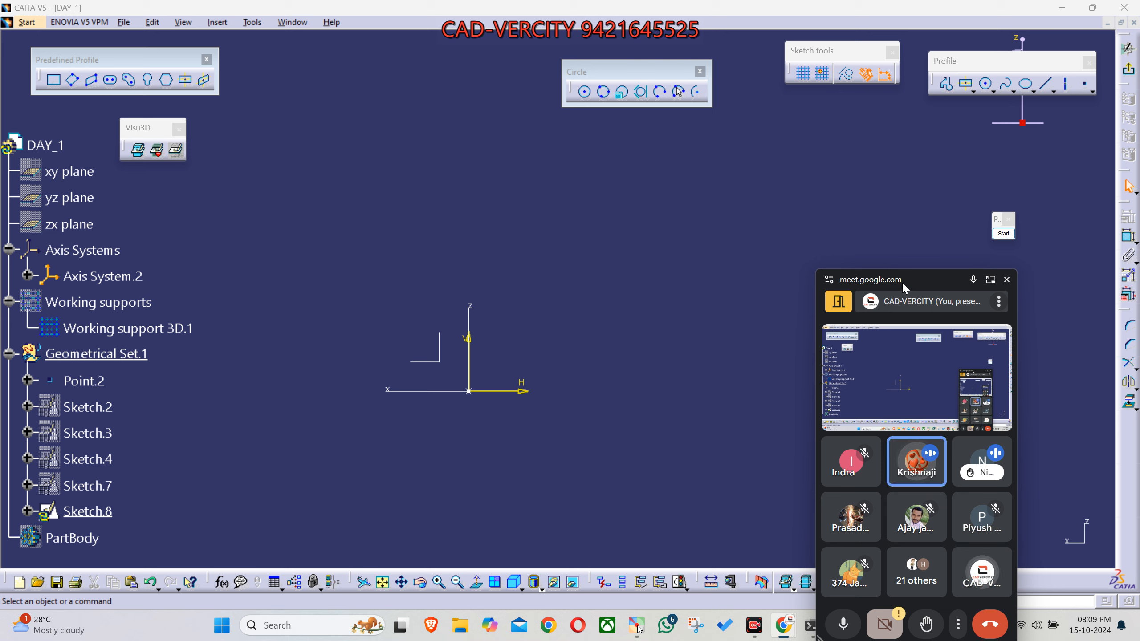
pyautogui.moveTo(907, 284); pyautogui.dragTo(912, 625)
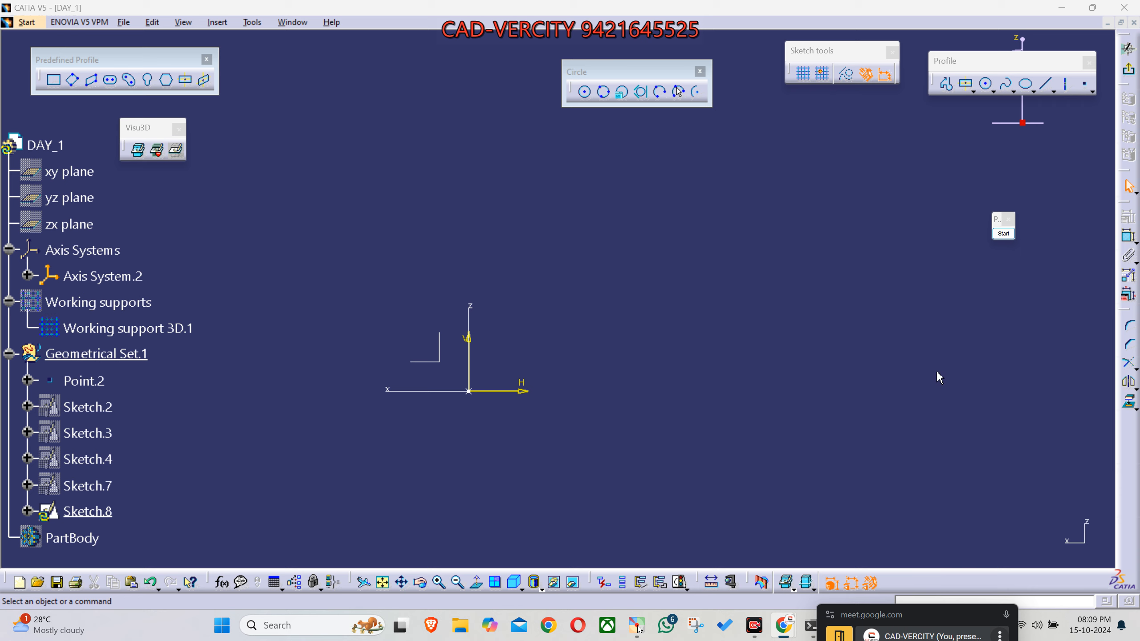
# - Exit the empty ZX plane sketch to the 3D workbench and recenter the axis system
pyautogui.click(1129, 71)
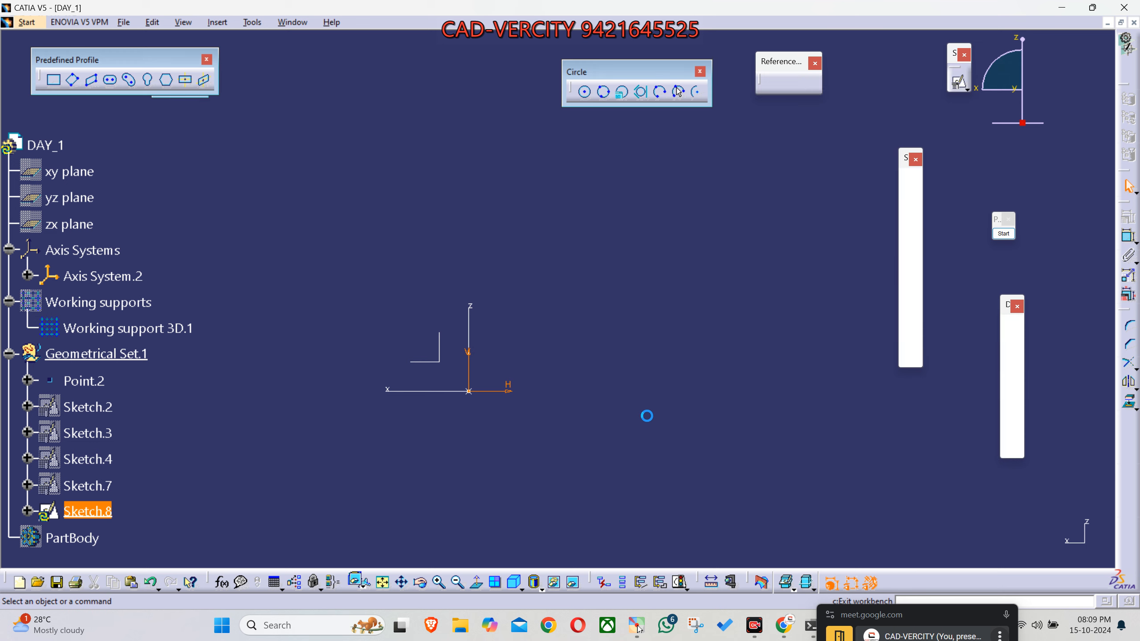
pyautogui.moveTo(604, 462); pyautogui.dragTo(640, 379, button='middle')
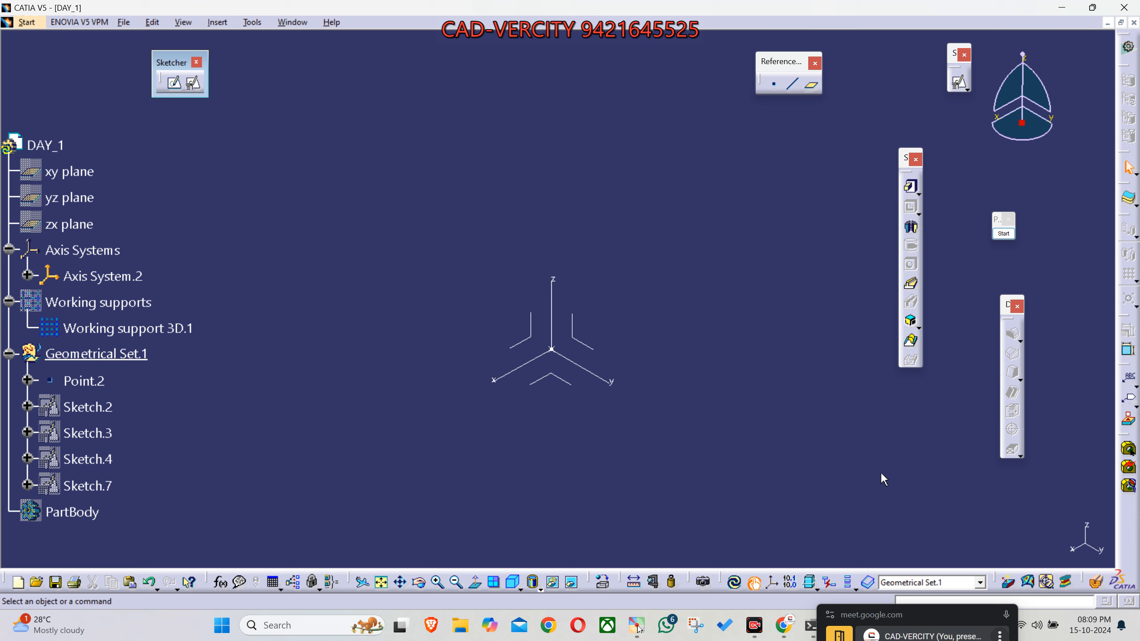
pyautogui.moveTo(950, 613); pyautogui.dragTo(996, 512)
pyautogui.click(757, 625)
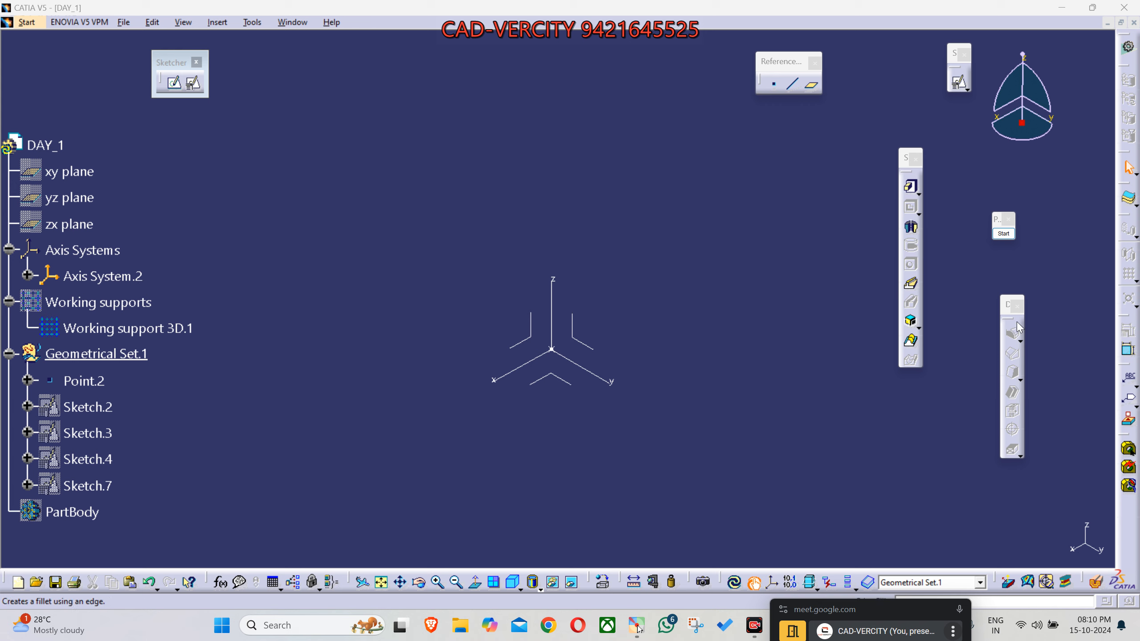
# - Annotate the free space beside the specification tree with yellow vertical and horizontal arrows from one corner, and end the annotation
pyautogui.click(1008, 237)
pyautogui.click(1009, 339)
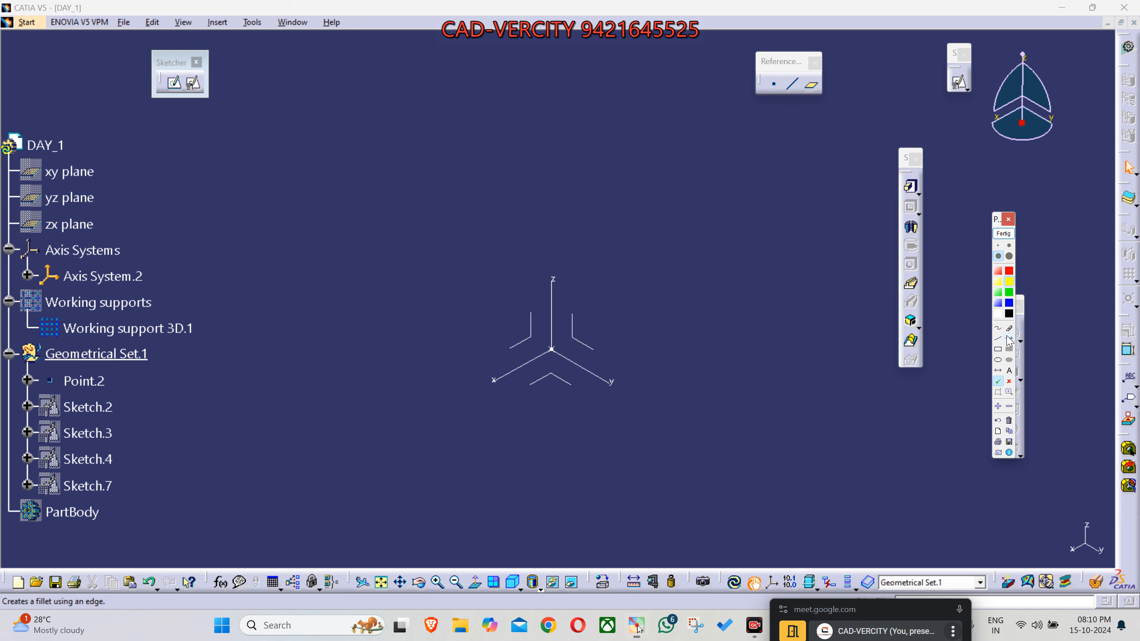
pyautogui.moveTo(316, 246); pyautogui.dragTo(313, 95)
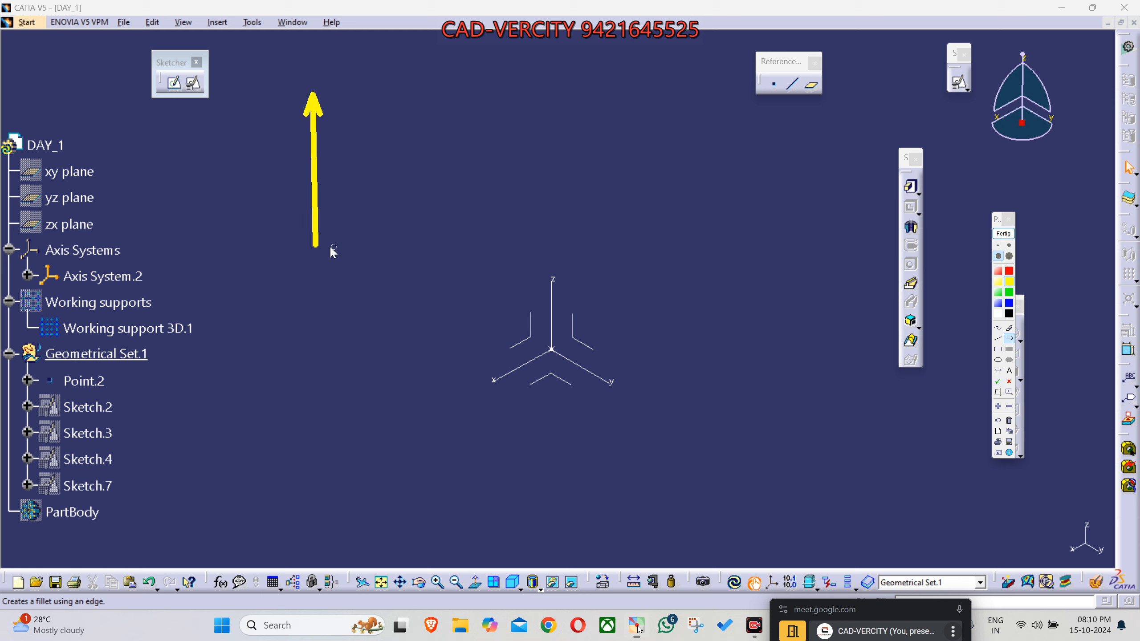
pyautogui.moveTo(316, 246); pyautogui.dragTo(458, 246)
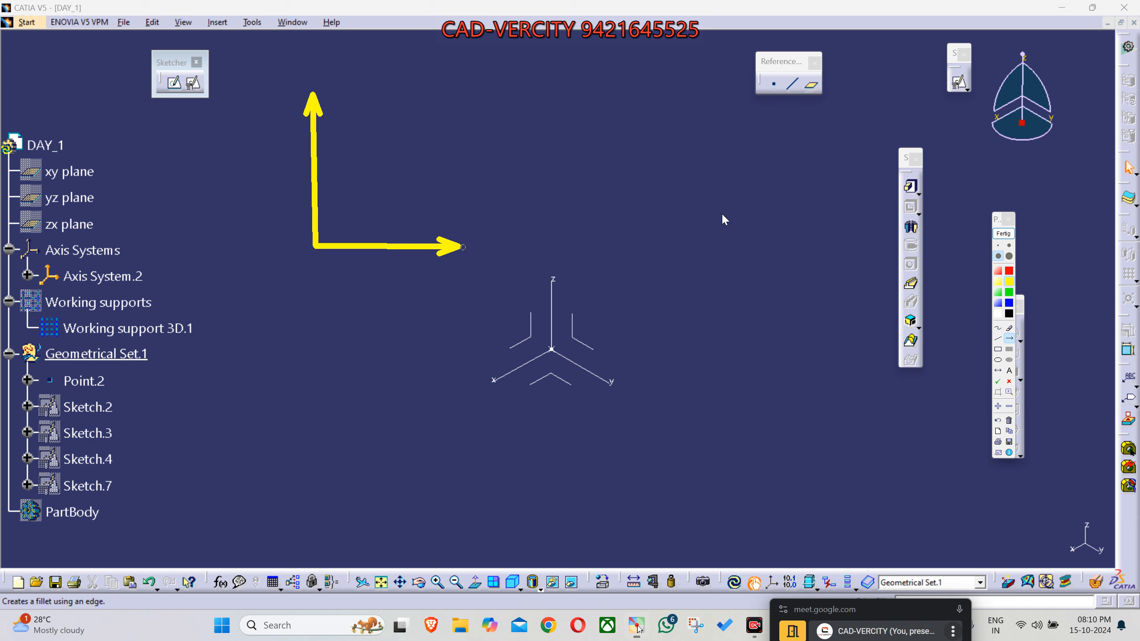
pyautogui.click(1003, 233)
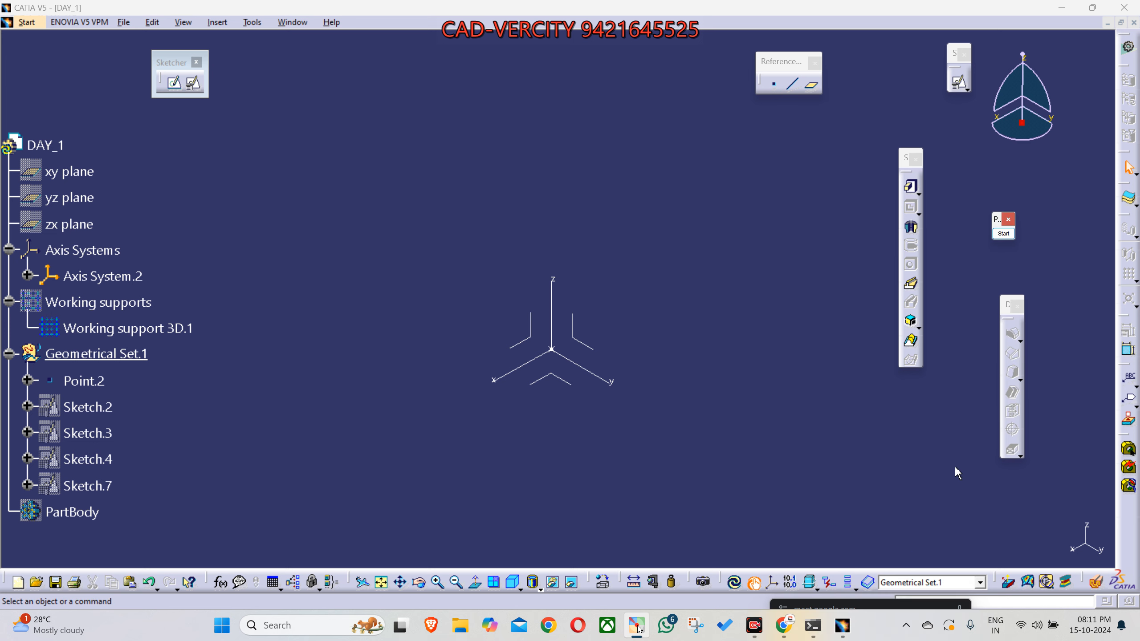
# - Check the Google Meet participants again and move the meeting window back below the drawing area
pyautogui.moveTo(861, 601); pyautogui.dragTo(861, 399)
pyautogui.moveTo(949, 606)
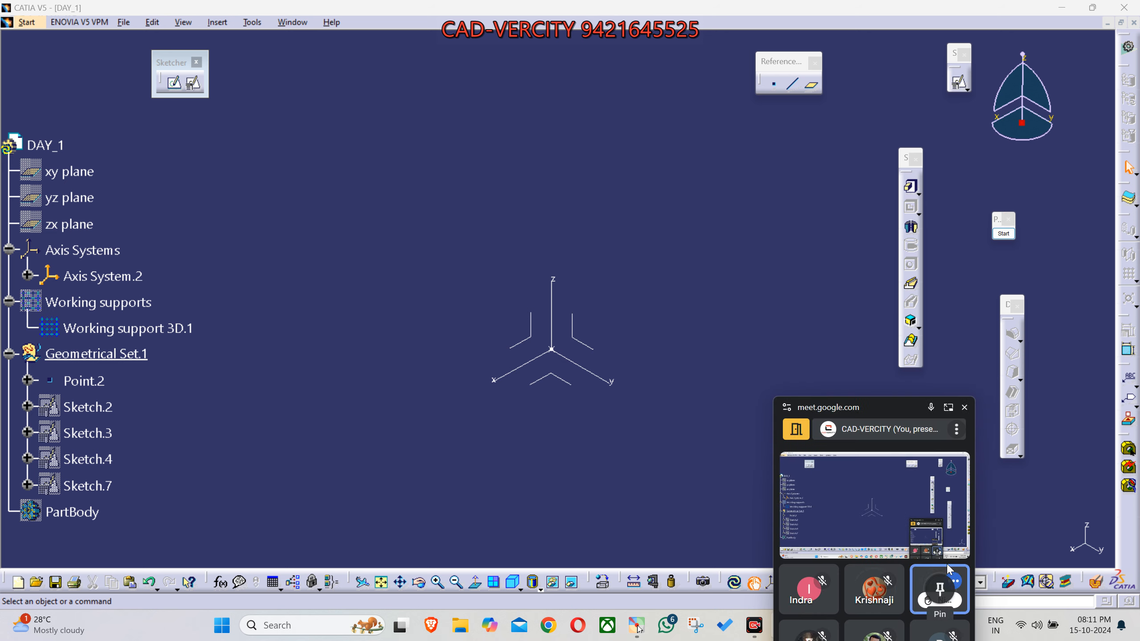
pyautogui.moveTo(893, 408); pyautogui.dragTo(880, 625)
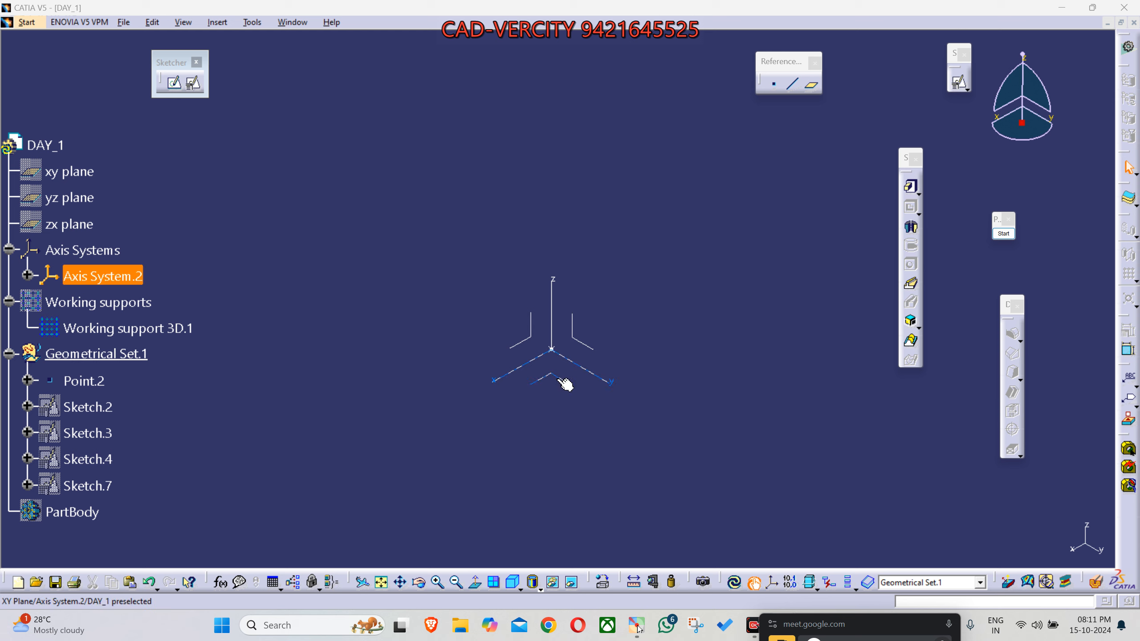
# - Select the YZ plane of Axis System.2, mark its Y and Z axes with yellow annotation arrows, and end the annotation
pyautogui.click(585, 346)
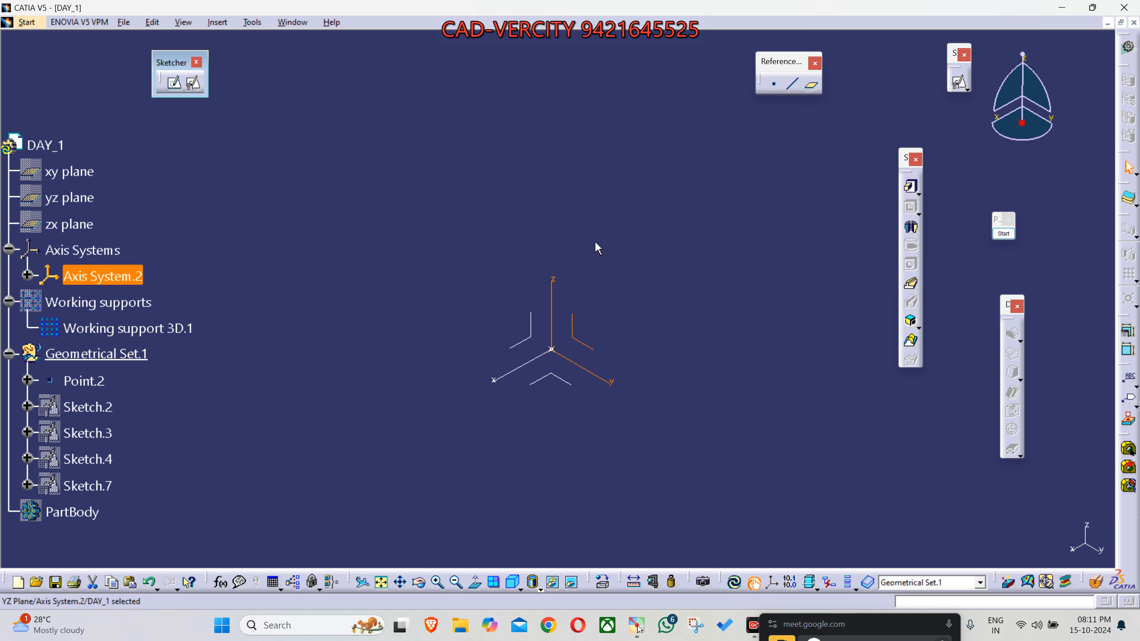
pyautogui.click(1007, 233)
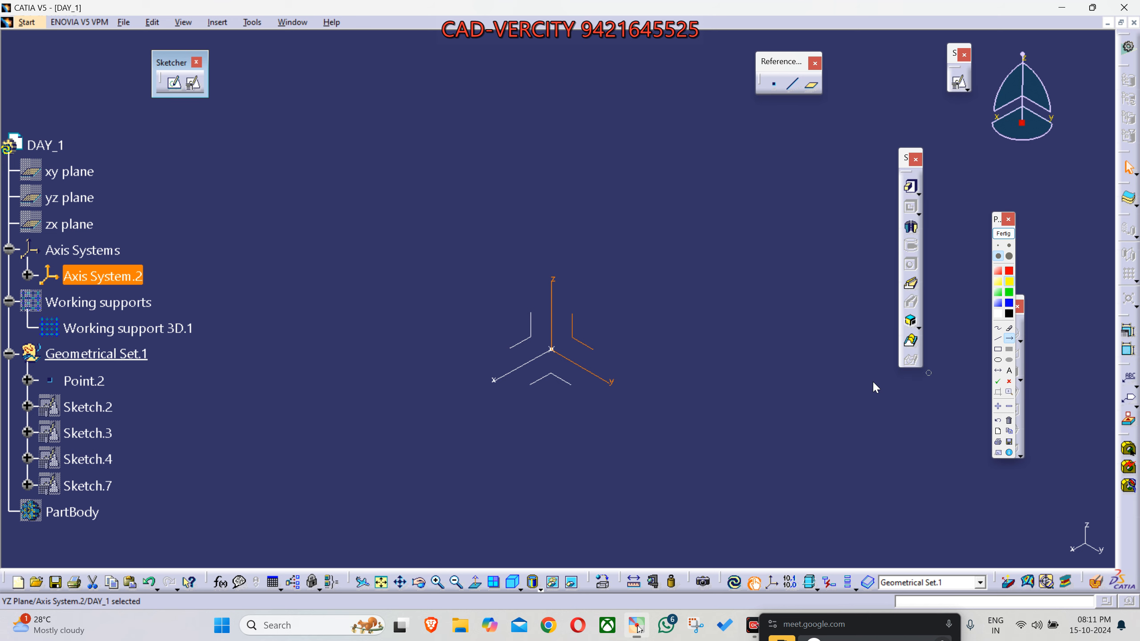
pyautogui.moveTo(558, 350); pyautogui.dragTo(618, 384)
pyautogui.moveTo(555, 350); pyautogui.dragTo(555, 226)
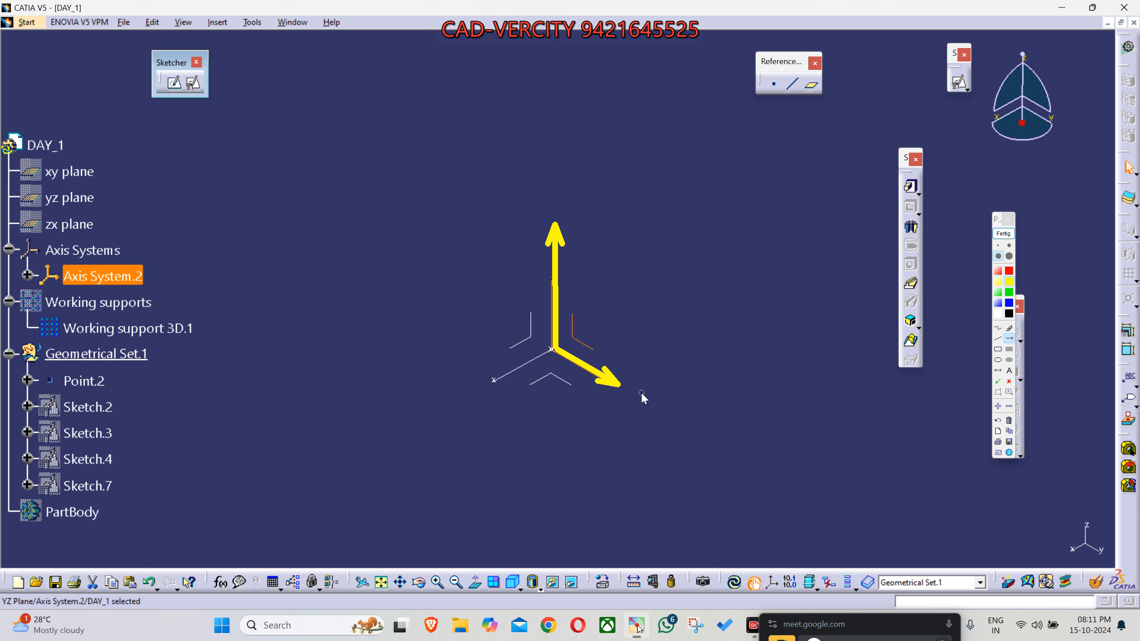
pyautogui.click(1009, 371)
pyautogui.click(684, 382)
pyautogui.click(1003, 233)
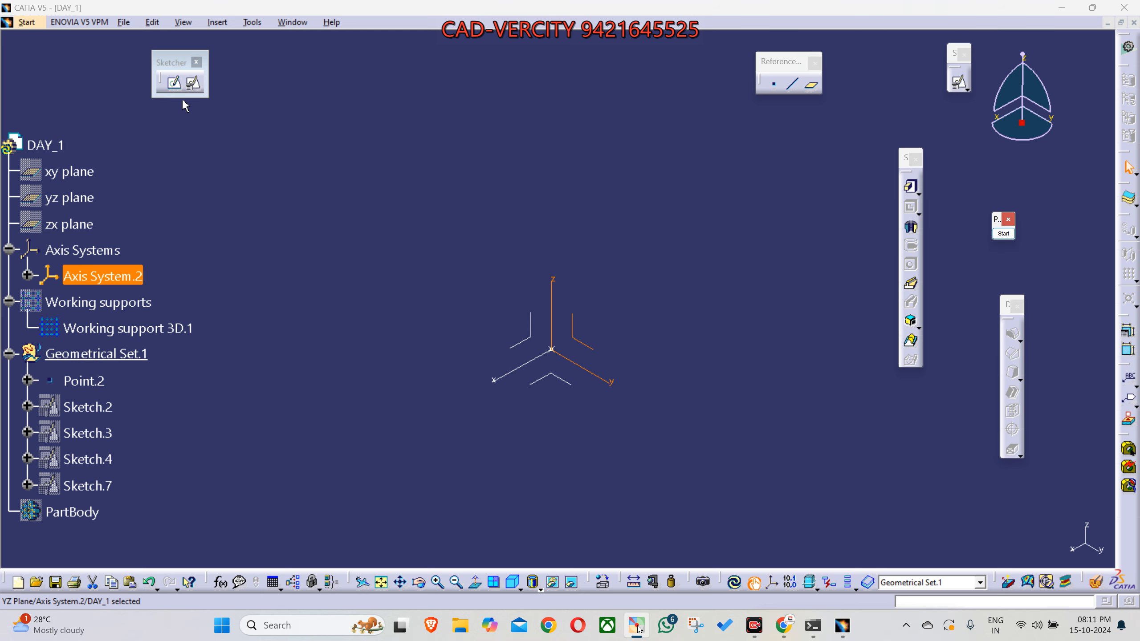
# - Create a positioned sketch on the YZ plane of Axis System.2 with implicit origin and orientation
pyautogui.click(192, 83)
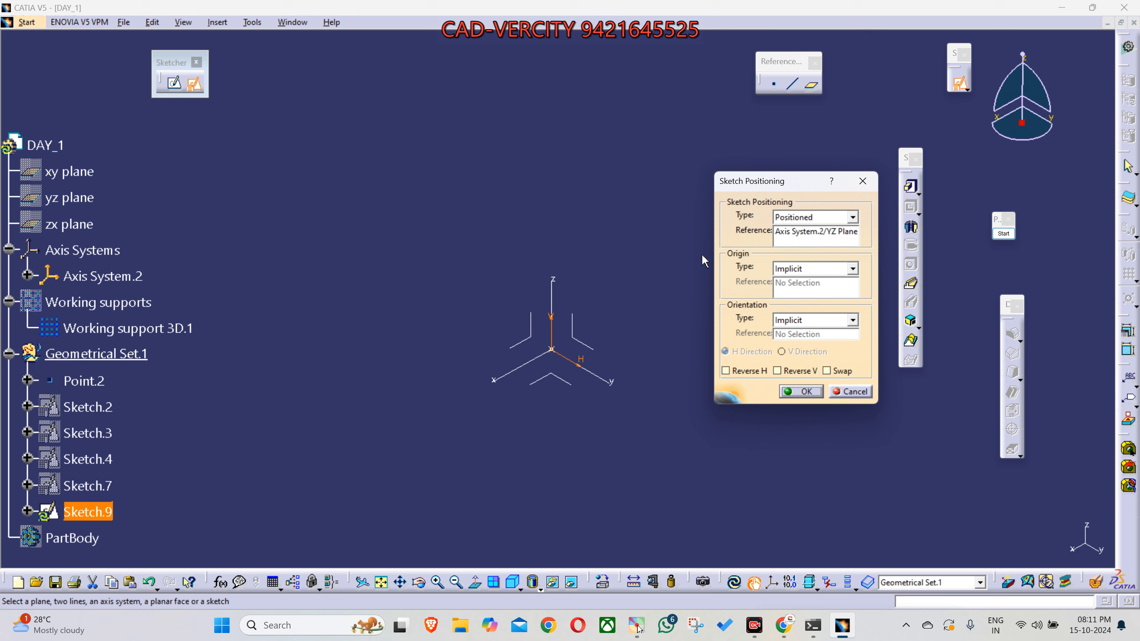
pyautogui.click(861, 181)
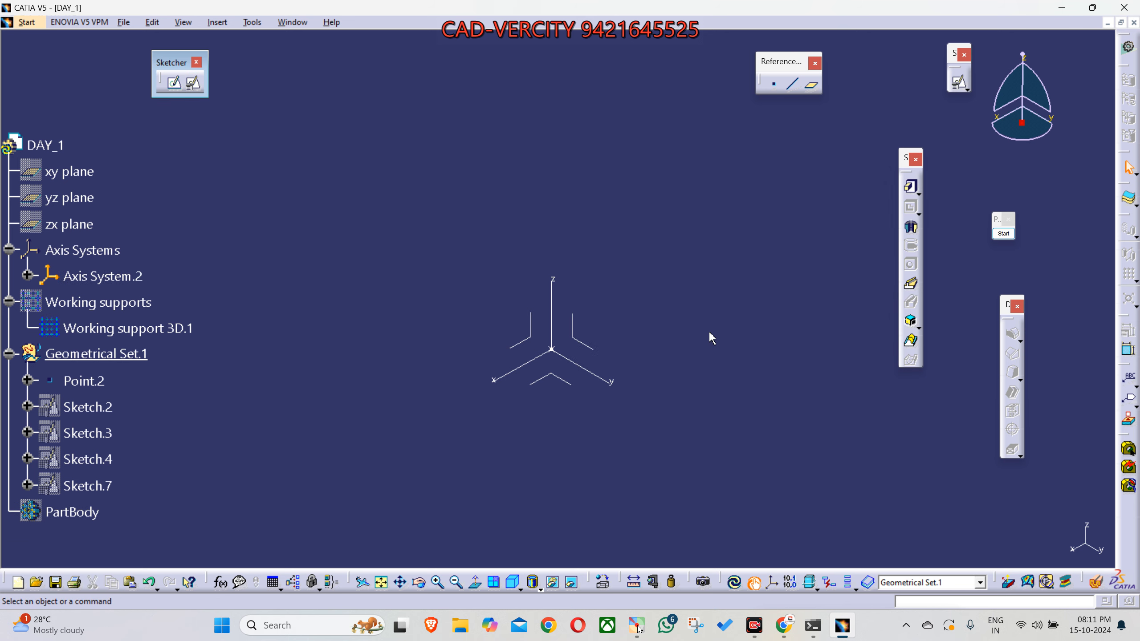
pyautogui.click(199, 90)
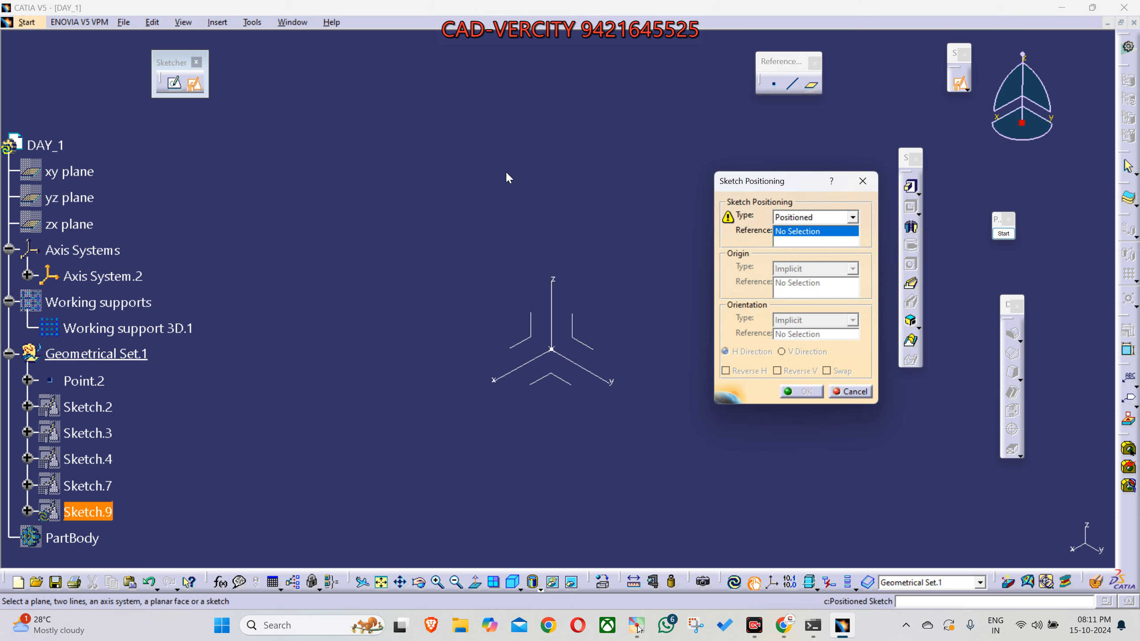
pyautogui.moveTo(622, 480); pyautogui.dragTo(606, 420, button='middle')
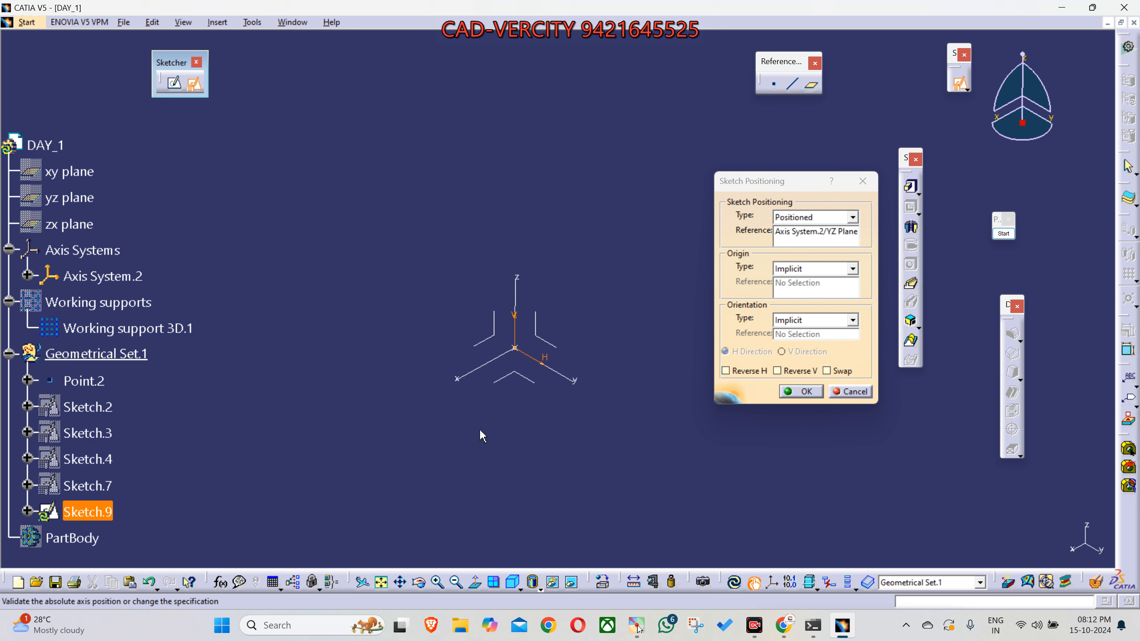
pyautogui.moveTo(438, 448)
pyautogui.mouseDown(button='middle')
pyautogui.moveTo(517, 420)
pyautogui.moveTo(496, 448)
pyautogui.moveTo(569, 403)
pyautogui.moveTo(596, 357)
pyautogui.moveTo(674, 448)
pyautogui.moveTo(720, 437)
pyautogui.moveTo(702, 457)
pyautogui.mouseUp(button='middle')
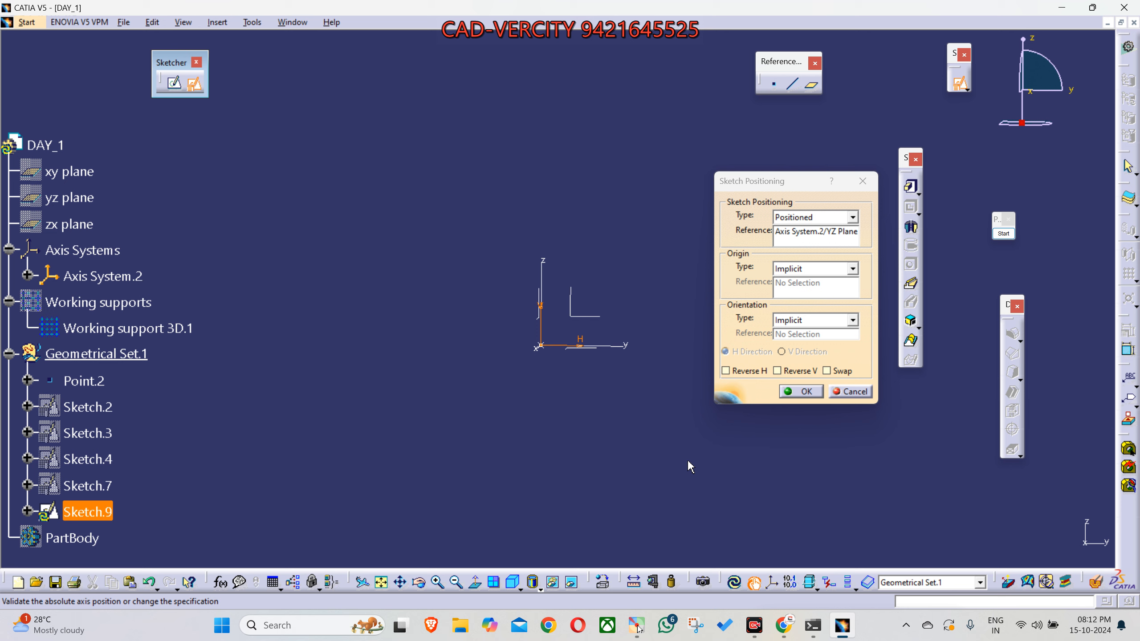
pyautogui.click(793, 392)
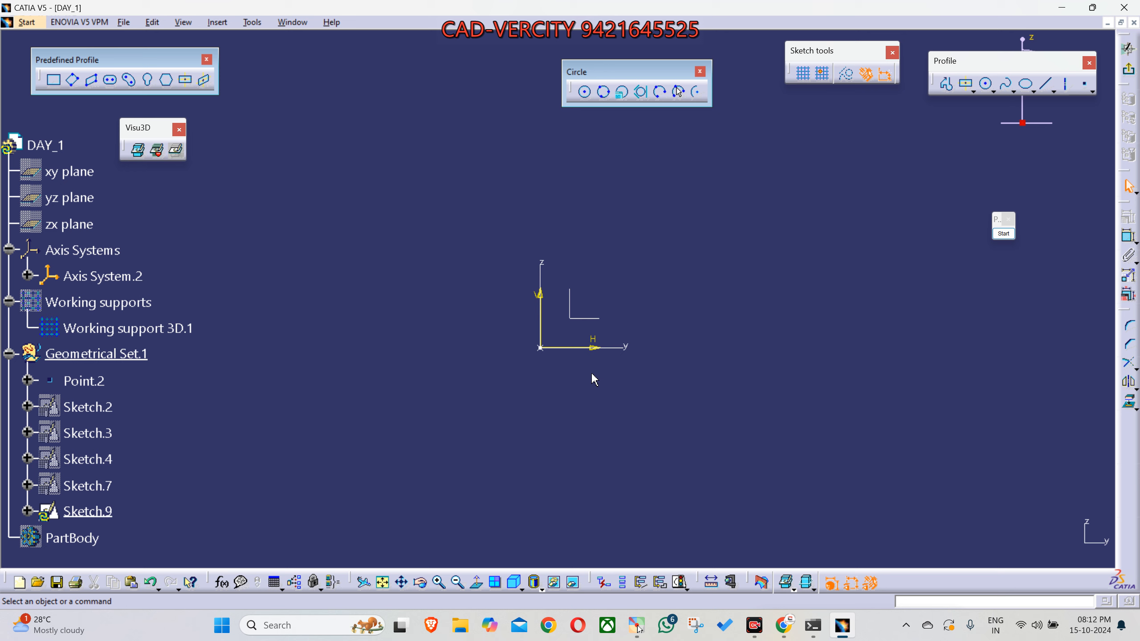
# - Exit the empty YZ plane sketch to the 3D workbench and restore the isometric view
pyautogui.click(1128, 70)
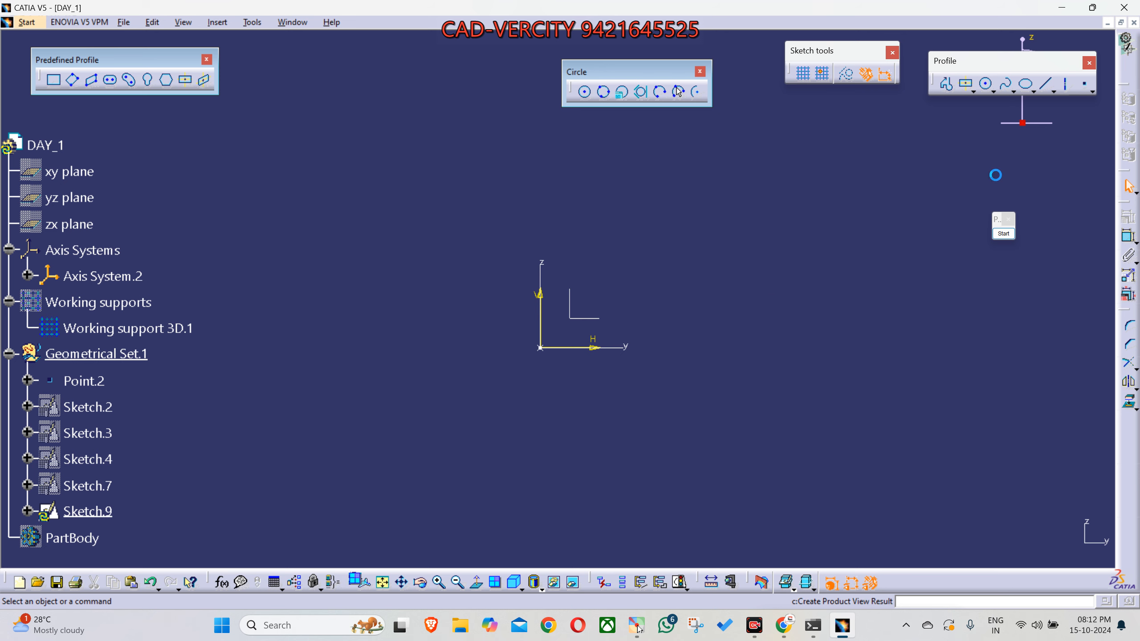
pyautogui.moveTo(652, 292); pyautogui.dragTo(473, 402, button='middle')
pyautogui.moveTo(772, 299); pyautogui.dragTo(759, 349, button='middle')
pyautogui.click(513, 582)
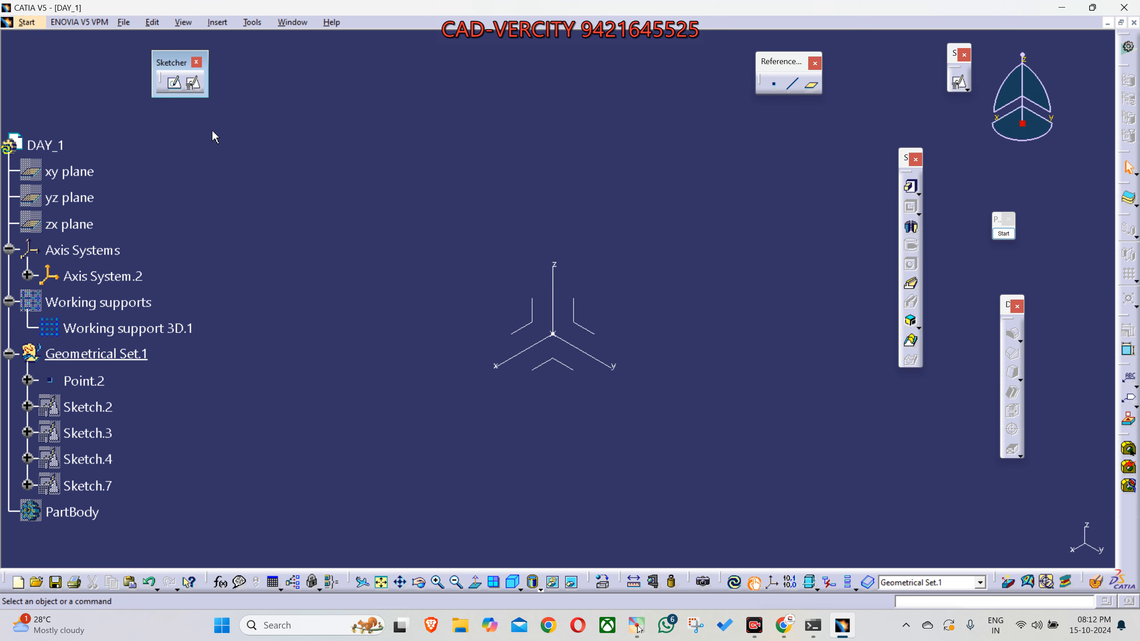
# - Start a positioned sketch on the ZX plane of Axis System.2 and turn the view to face that plane
pyautogui.click(197, 90)
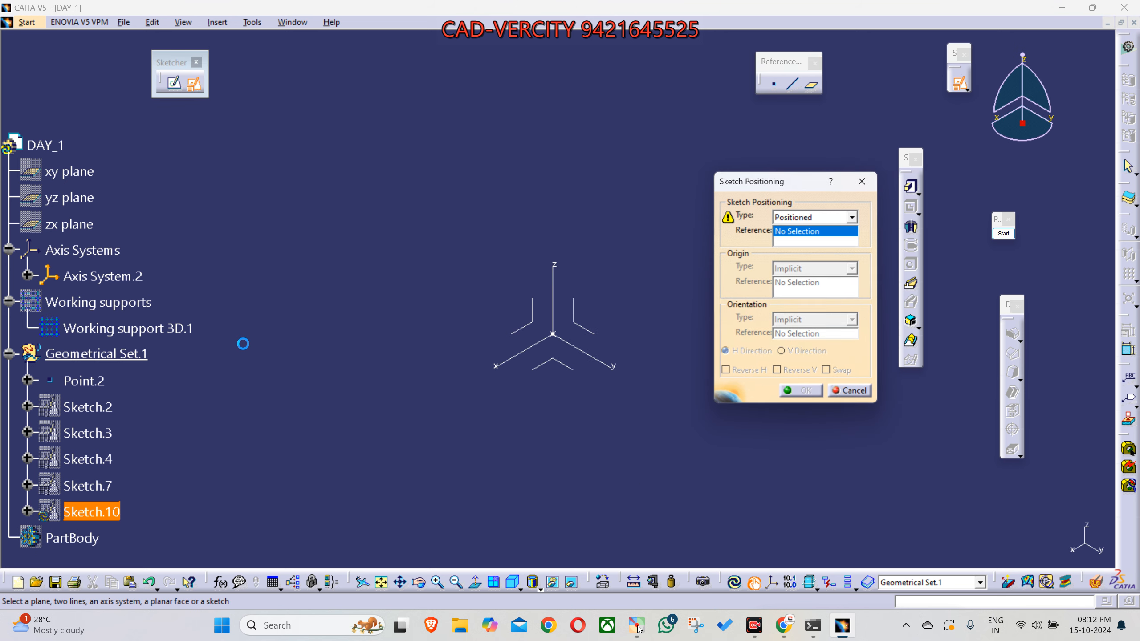
pyautogui.click(529, 327)
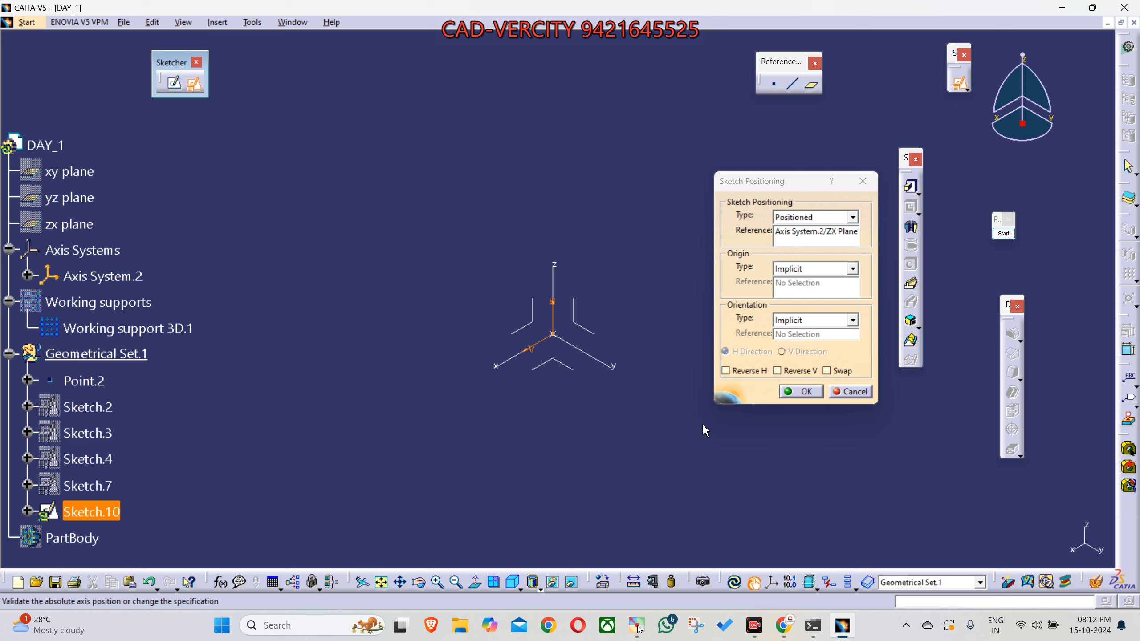
pyautogui.moveTo(673, 423); pyautogui.dragTo(472, 301, button='middle')
pyautogui.moveTo(527, 448)
pyautogui.mouseDown(button='middle')
pyautogui.moveTo(534, 458)
pyautogui.moveTo(542, 438)
pyautogui.mouseUp(button='middle')
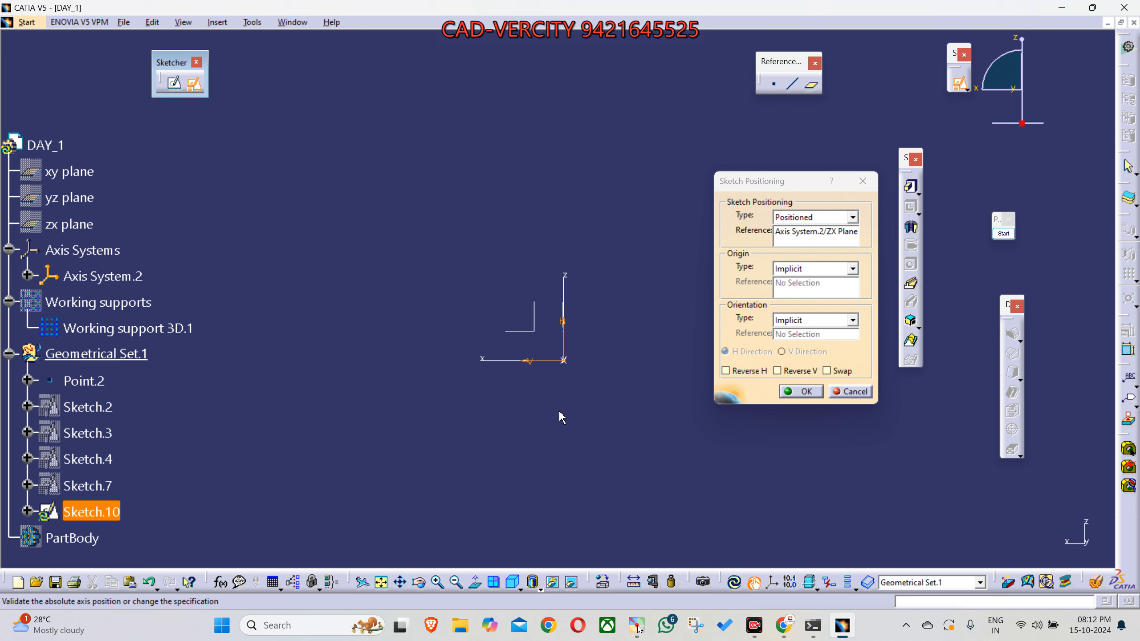
# - Annotate the desired sketch directions with yellow arrows pointing right and up beside the axis system, and end the annotation
pyautogui.click(1004, 233)
pyautogui.click(1010, 338)
pyautogui.moveTo(255, 364)
pyautogui.mouseDown()
pyautogui.moveTo(395, 375)
pyautogui.moveTo(380, 368)
pyautogui.mouseUp()
pyautogui.moveTo(254, 364); pyautogui.dragTo(253, 210)
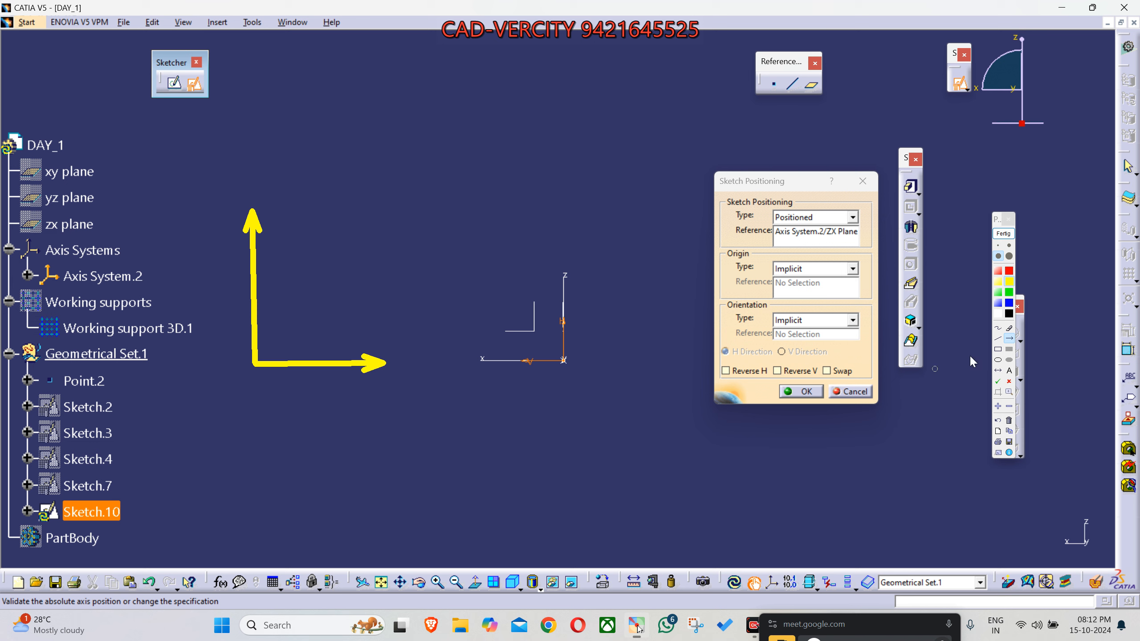
pyautogui.click(1009, 371)
pyautogui.click(502, 417)
pyautogui.click(1003, 233)
pyautogui.moveTo(623, 437)
pyautogui.mouseDown(button='middle')
pyautogui.moveTo(630, 427)
pyautogui.moveTo(597, 333)
pyautogui.mouseUp(button='middle')
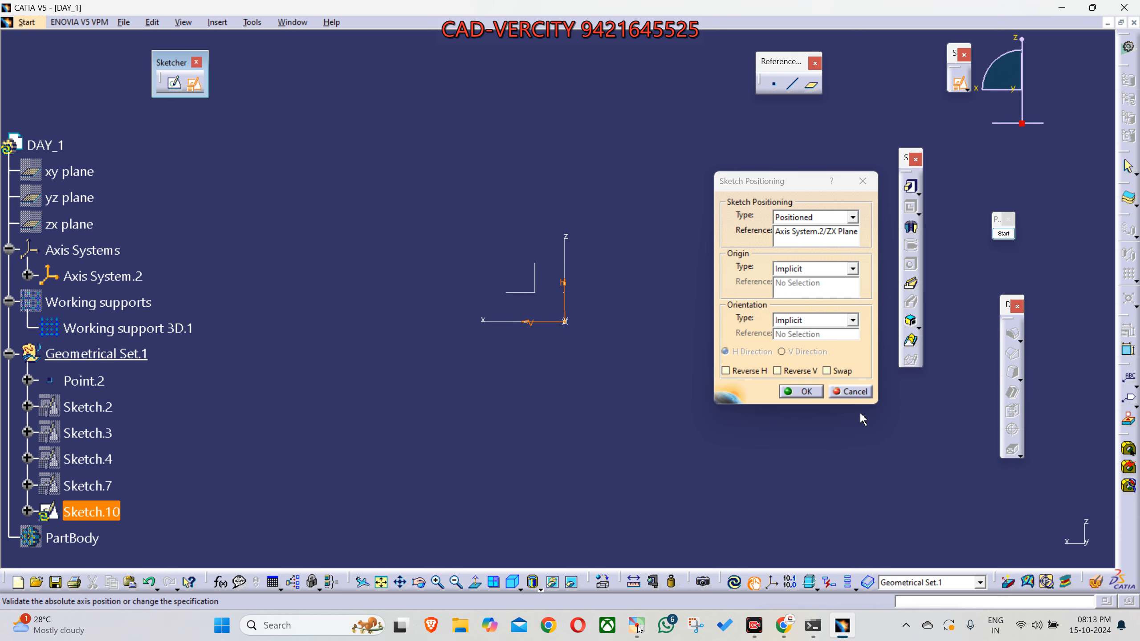
# - Restart the positioned sketch on the ZX plane of Axis System.2 and turn the view to face that plane
pyautogui.click(864, 392)
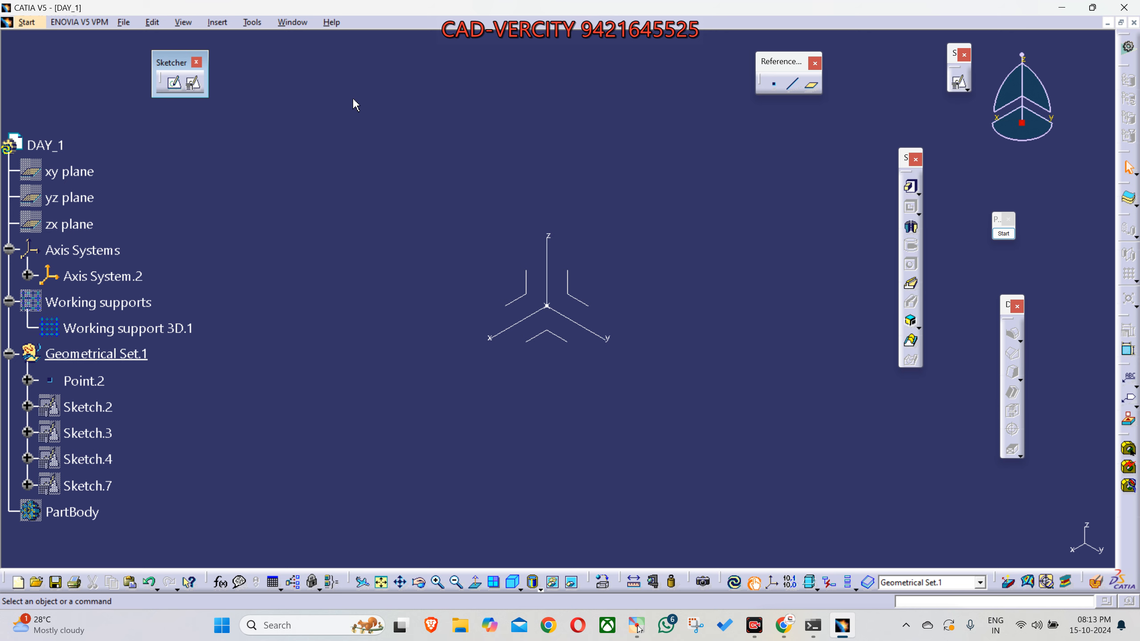
pyautogui.click(193, 83)
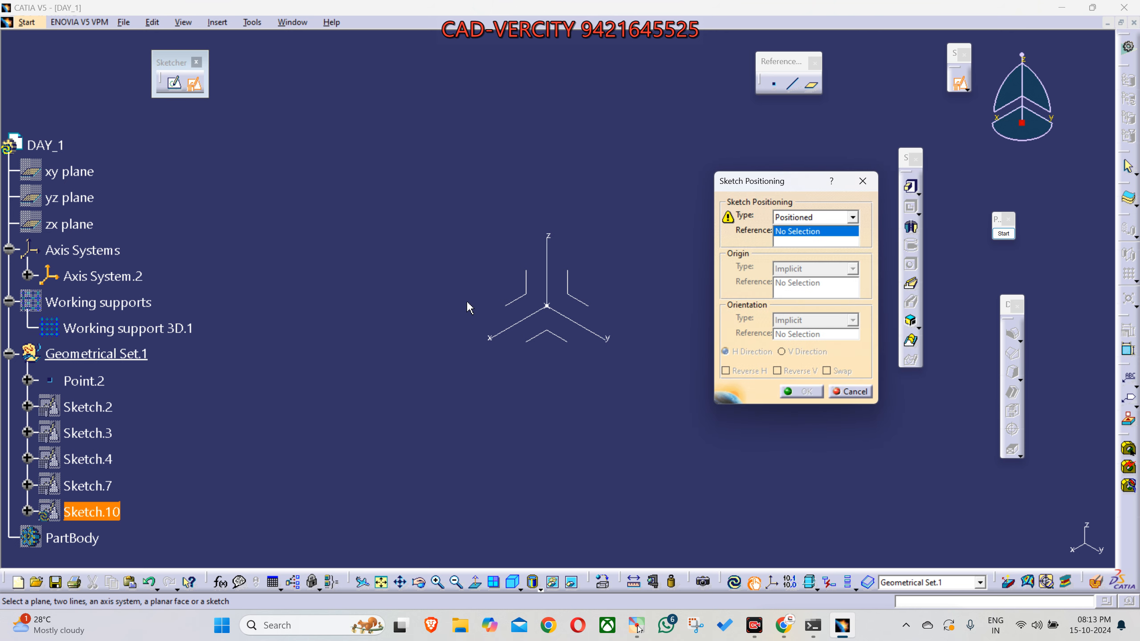
pyautogui.click(524, 300)
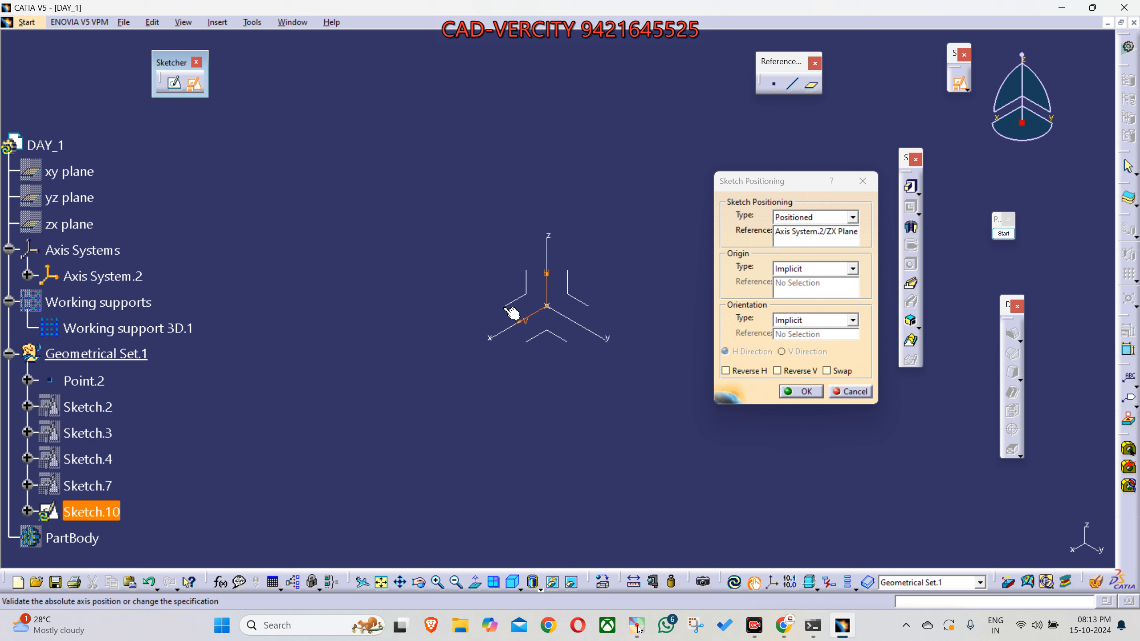
pyautogui.moveTo(627, 433); pyautogui.dragTo(473, 325, button='middle')
pyautogui.moveTo(710, 475); pyautogui.dragTo(678, 476, button='middle')
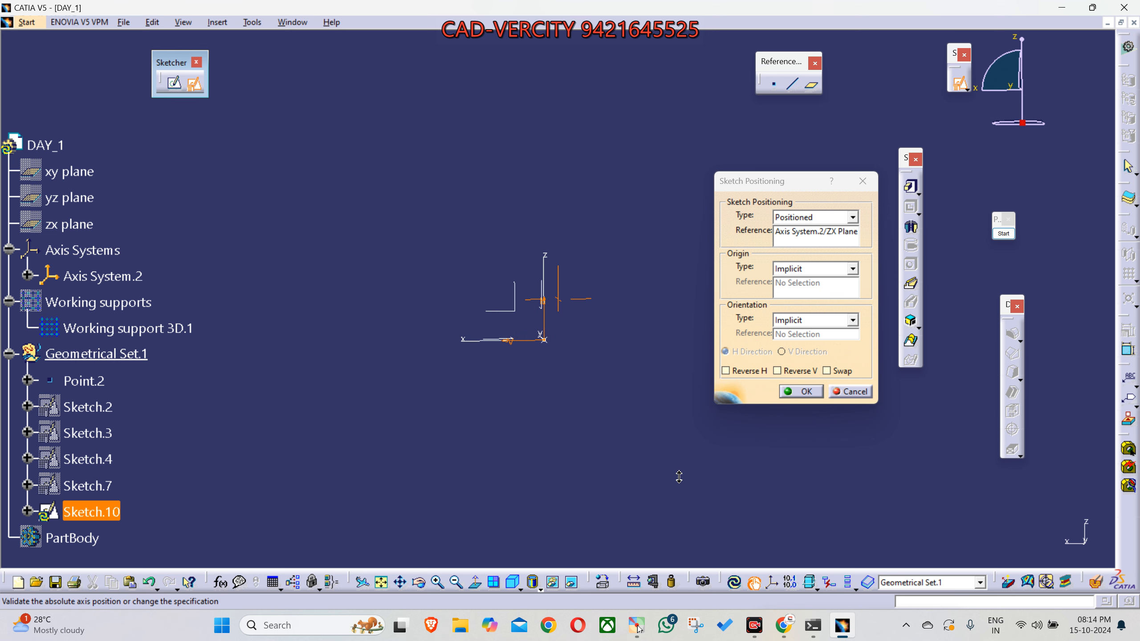
# - Draw two yellow annotation arrows from a common corner beside the axis system, one pointing right and one pointing up
pyautogui.click(1005, 233)
pyautogui.click(1009, 339)
pyautogui.moveTo(257, 328); pyautogui.dragTo(383, 328)
pyautogui.moveTo(254, 327); pyautogui.dragTo(253, 183)
# - Label the horizontal annotation arrow H and the vertical annotation arrow V
pyautogui.click(1009, 371)
pyautogui.click(368, 314)
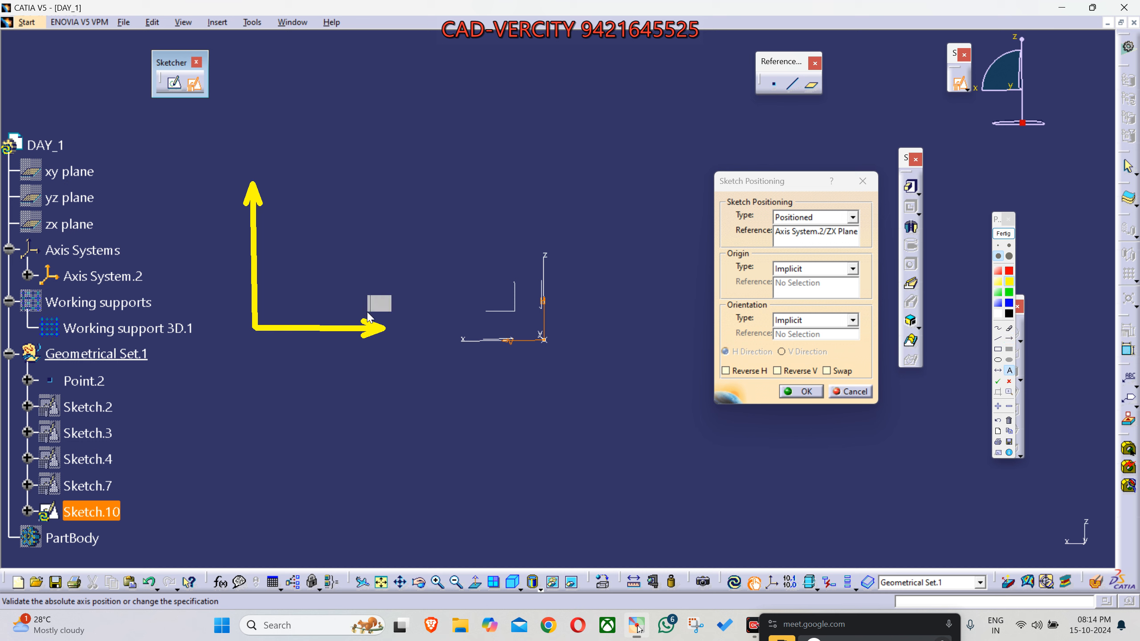
pyautogui.write('H')
pyautogui.click(245, 162)
pyautogui.click(346, 345)
pyautogui.click(436, 356)
pyautogui.click(564, 305)
pyautogui.click(492, 309)
pyautogui.click(493, 332)
# - Box the Reverse H, Reverse V and Swap options with a green annotation rectangle and tick Swap in green
pyautogui.click(1010, 246)
pyautogui.click(1010, 292)
pyautogui.moveTo(717, 358)
pyautogui.mouseDown()
pyautogui.moveTo(798, 383)
pyautogui.moveTo(858, 382)
pyautogui.mouseUp()
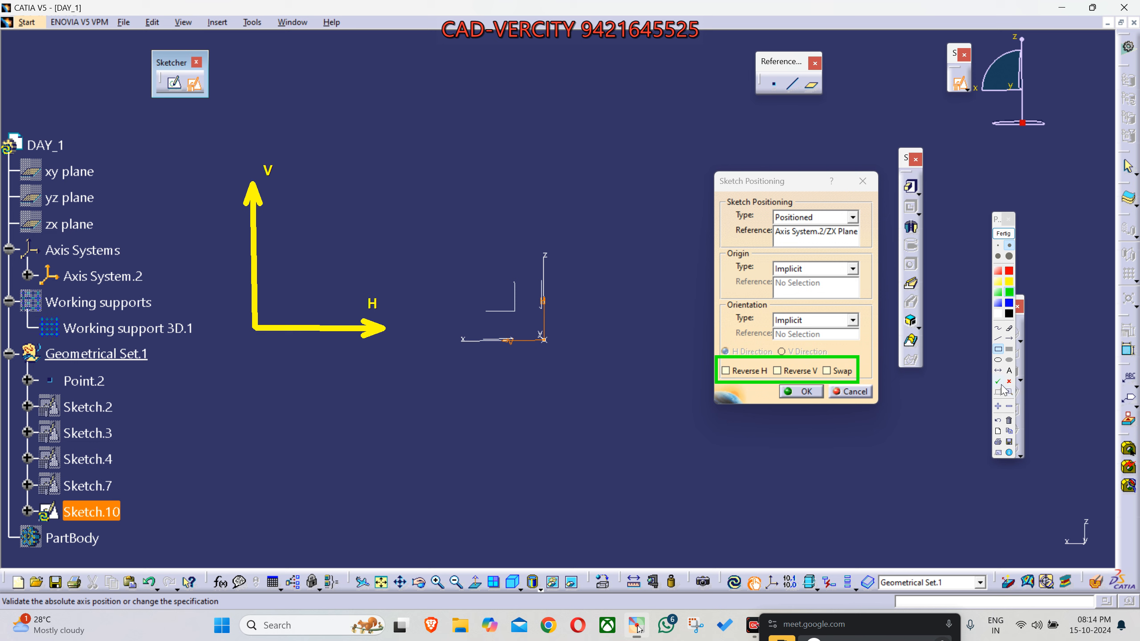
pyautogui.moveTo(823, 366); pyautogui.dragTo(836, 358)
# - Draw green curved annotation arrows between the sketch's H and V axes to illustrate the swap, and end the annotation
pyautogui.click(998, 328)
pyautogui.moveTo(524, 290)
pyautogui.mouseDown()
pyautogui.moveTo(457, 327)
pyautogui.moveTo(531, 309)
pyautogui.mouseUp()
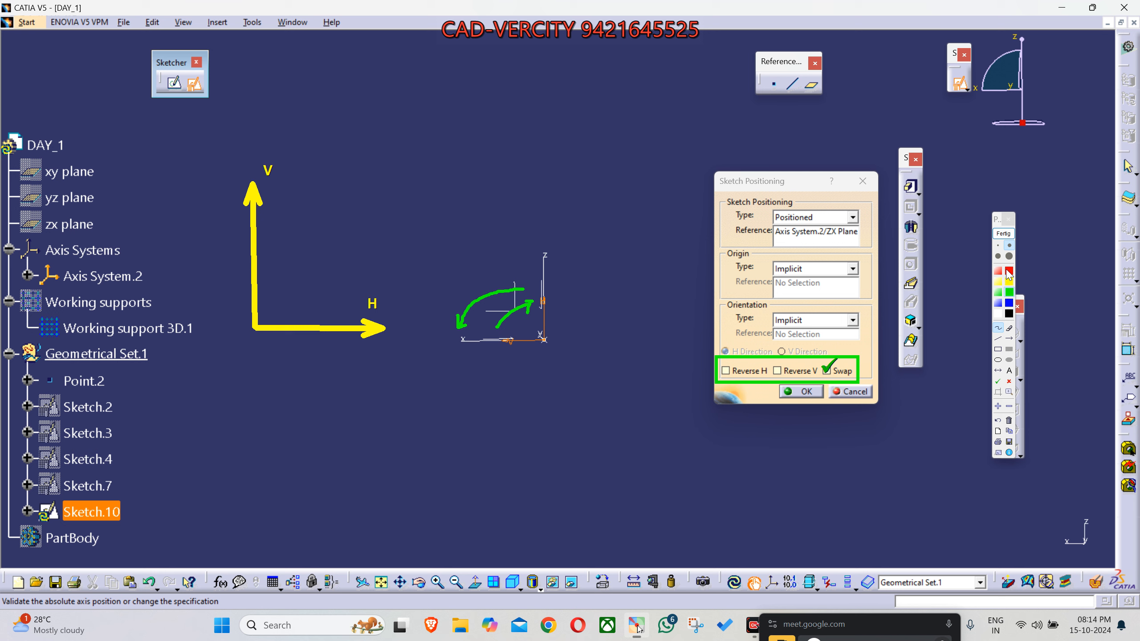
pyautogui.click(1005, 234)
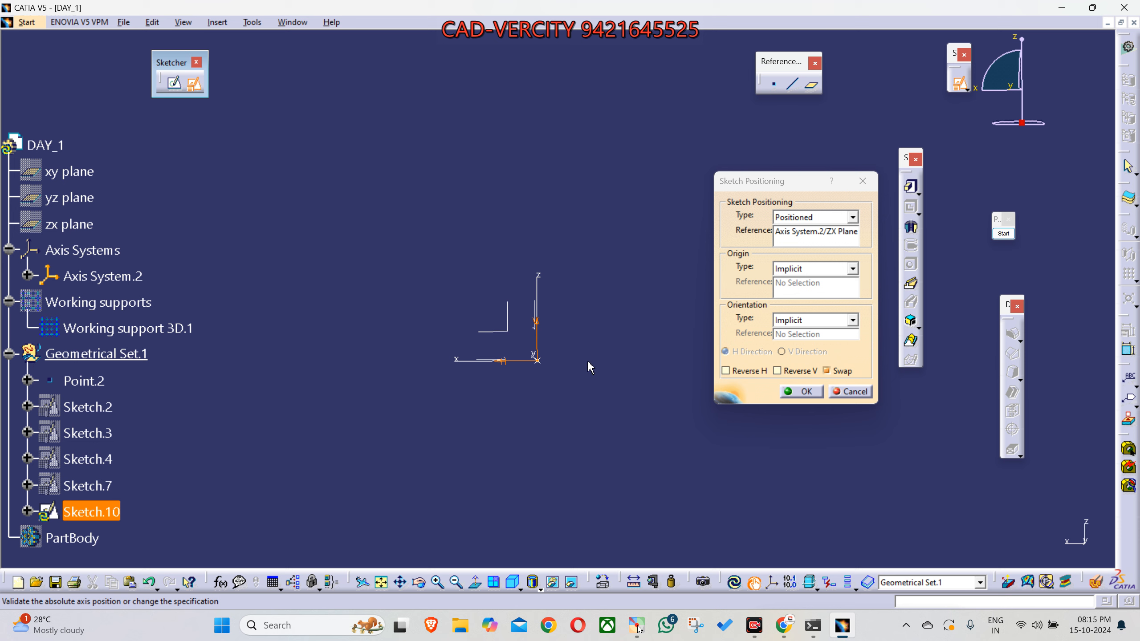
# - Orient the ZX plane sketch with Swap and Reverse H, and confirm the sketch positioning
pyautogui.click(754, 372)
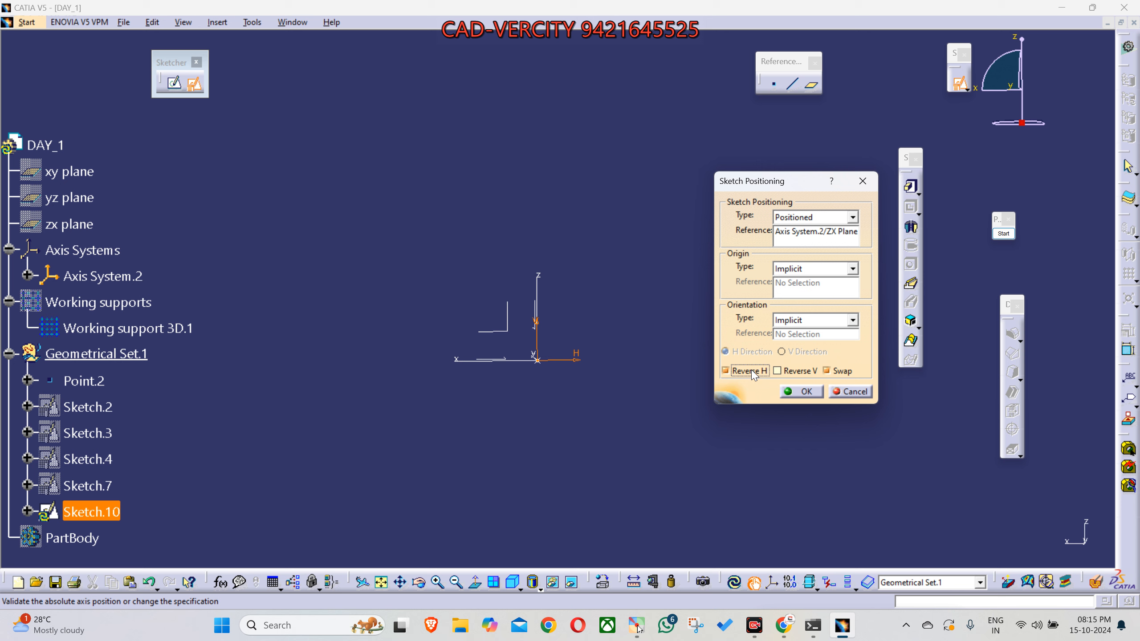
pyautogui.click(806, 392)
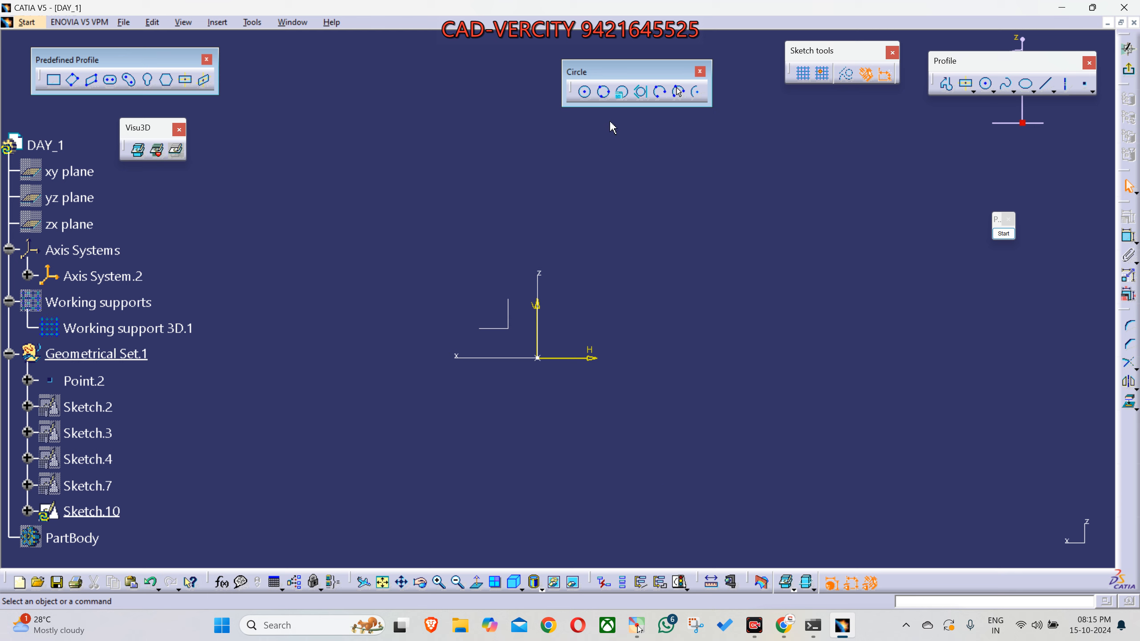
# - Sketch a circle by centre and radius point above and to the left of the sketch origin
pyautogui.moveTo(591, 318); pyautogui.dragTo(557, 342, button='middle')
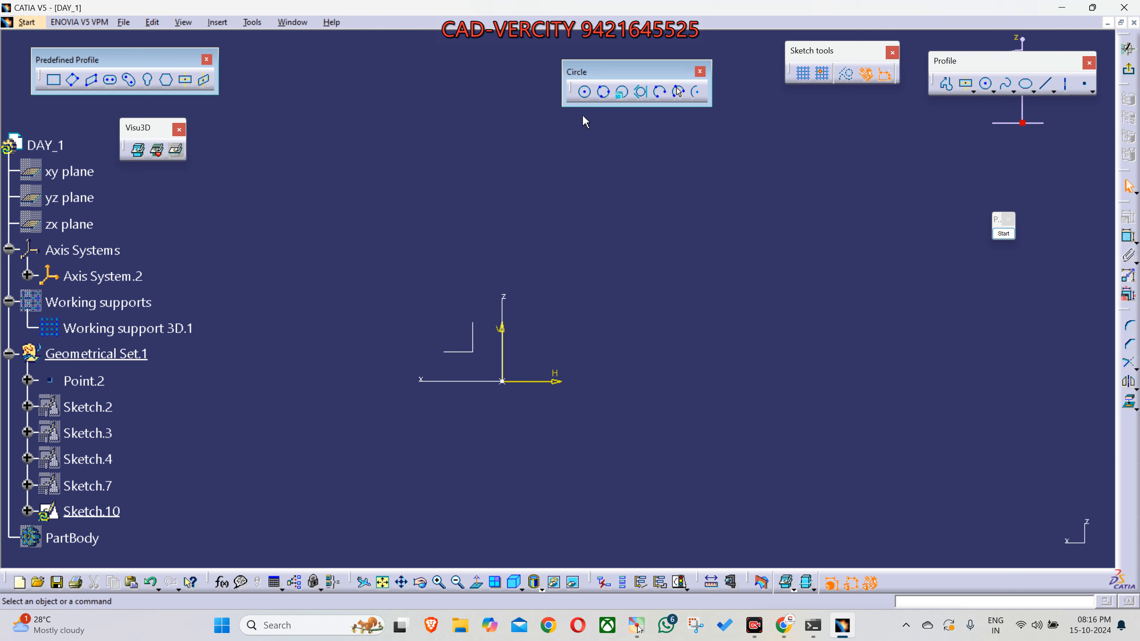
pyautogui.click(585, 93)
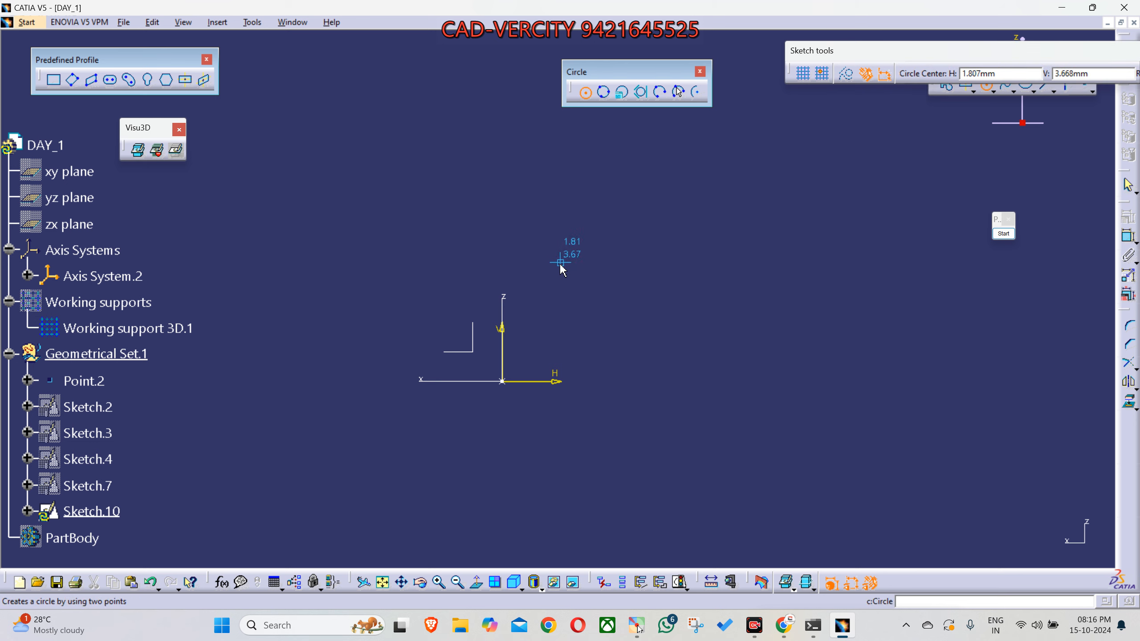
pyautogui.click(412, 272)
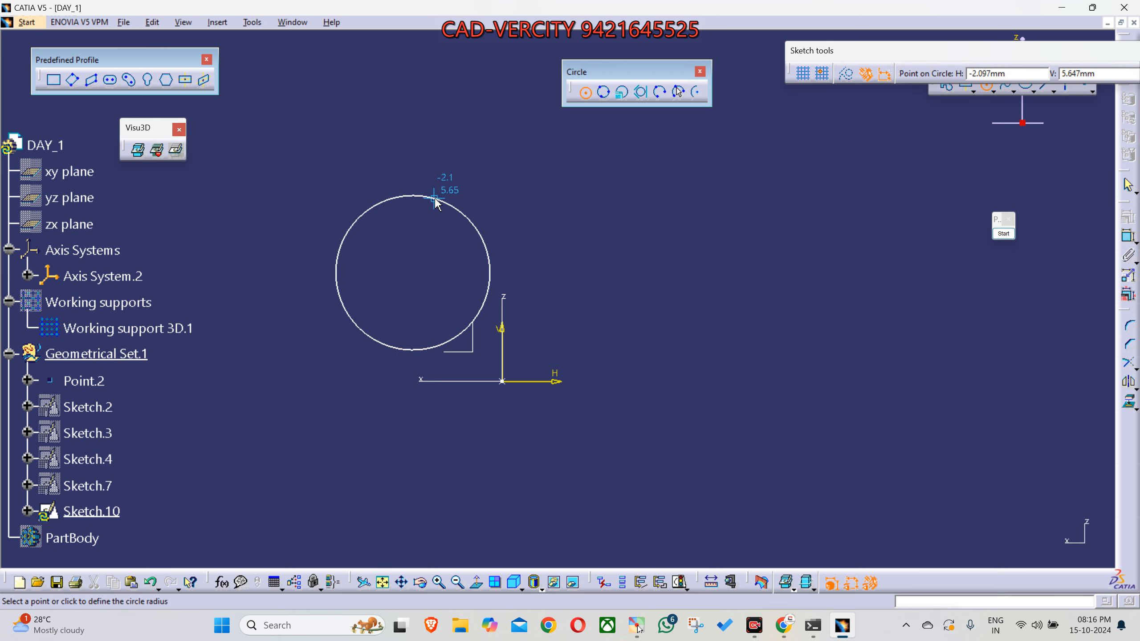
pyautogui.click(471, 223)
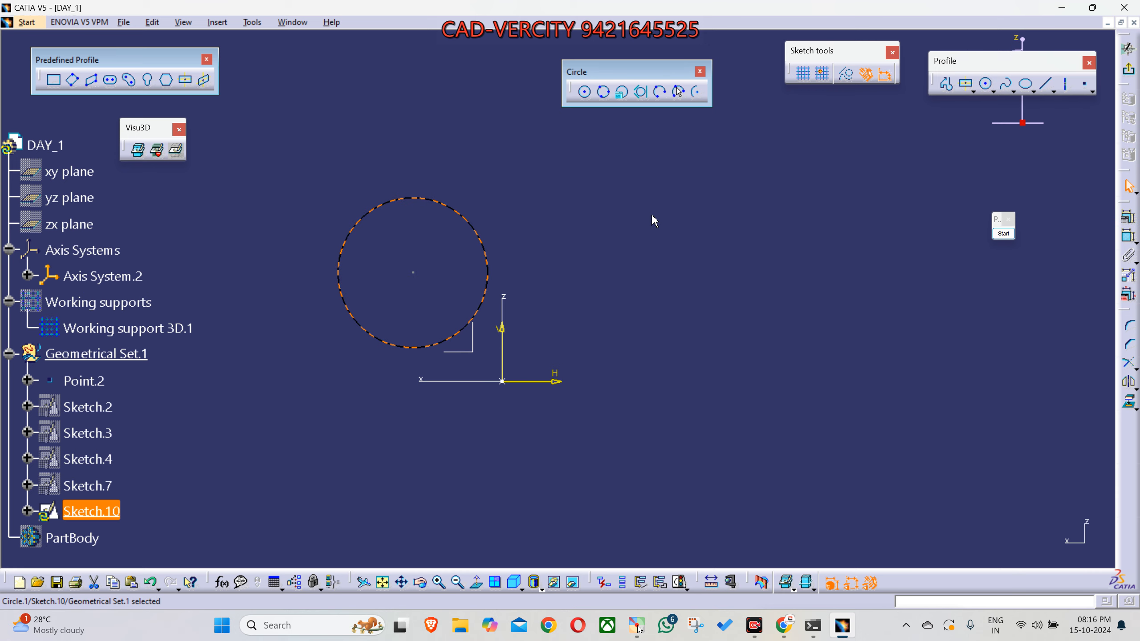
# - Sketch a second circle by centre and radius point above and to the right of the sketch origin
pyautogui.moveTo(647, 237); pyautogui.dragTo(627, 265, button='middle')
pyautogui.click(587, 98)
pyautogui.click(603, 267)
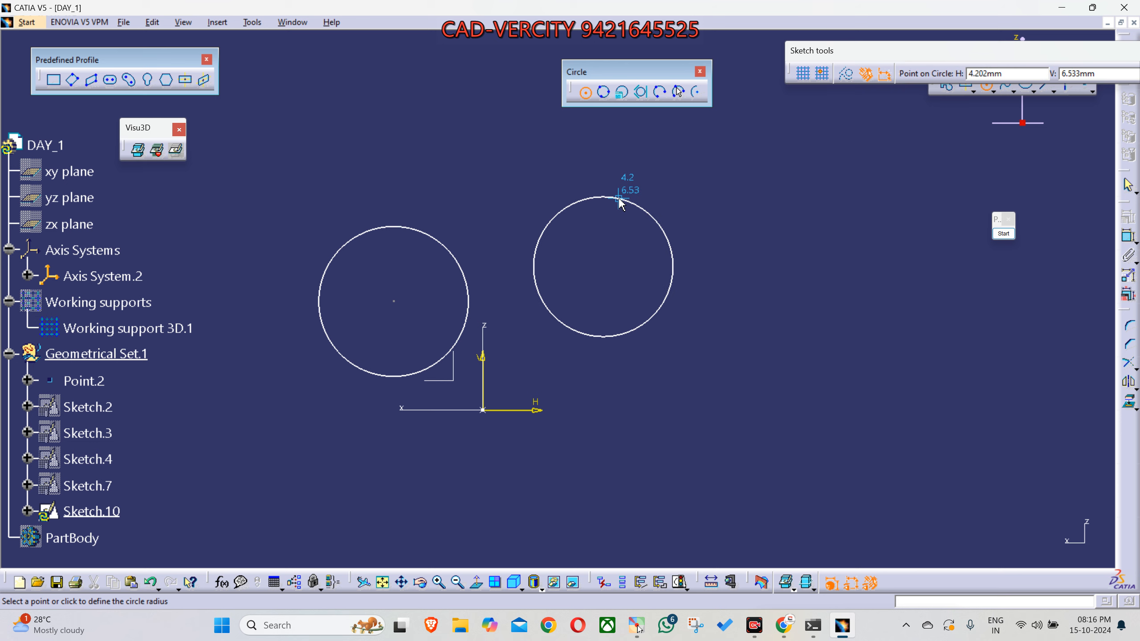
pyautogui.click(621, 199)
pyautogui.click(689, 394)
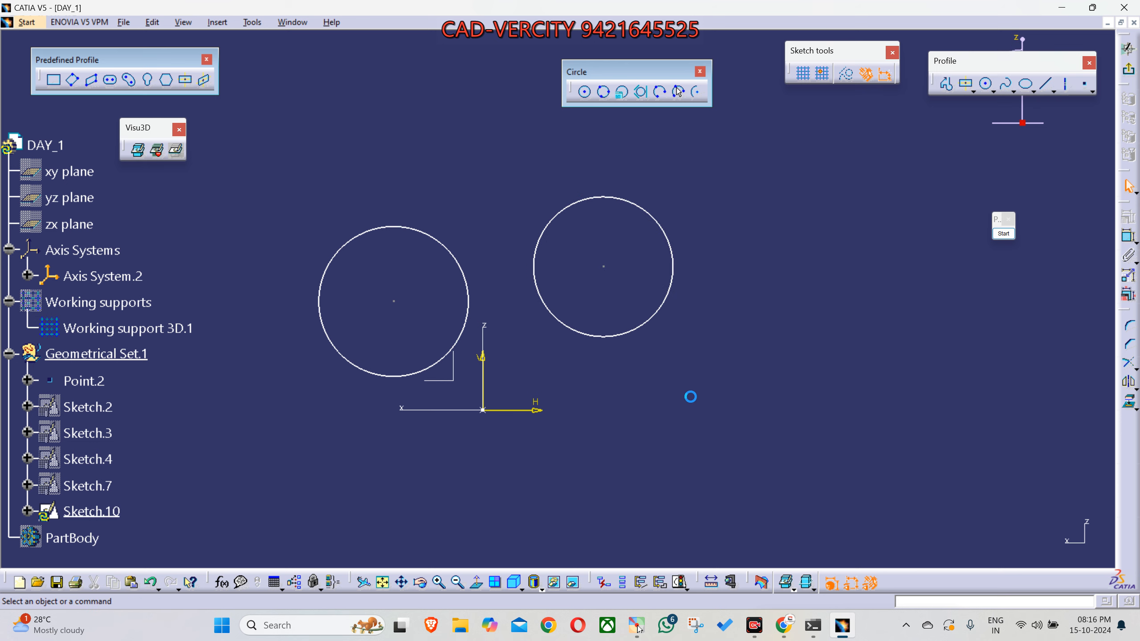
# - Mark three spread-out points with red annotation crosses in the empty area below the second circle
pyautogui.moveTo(689, 394); pyautogui.dragTo(687, 320, button='middle')
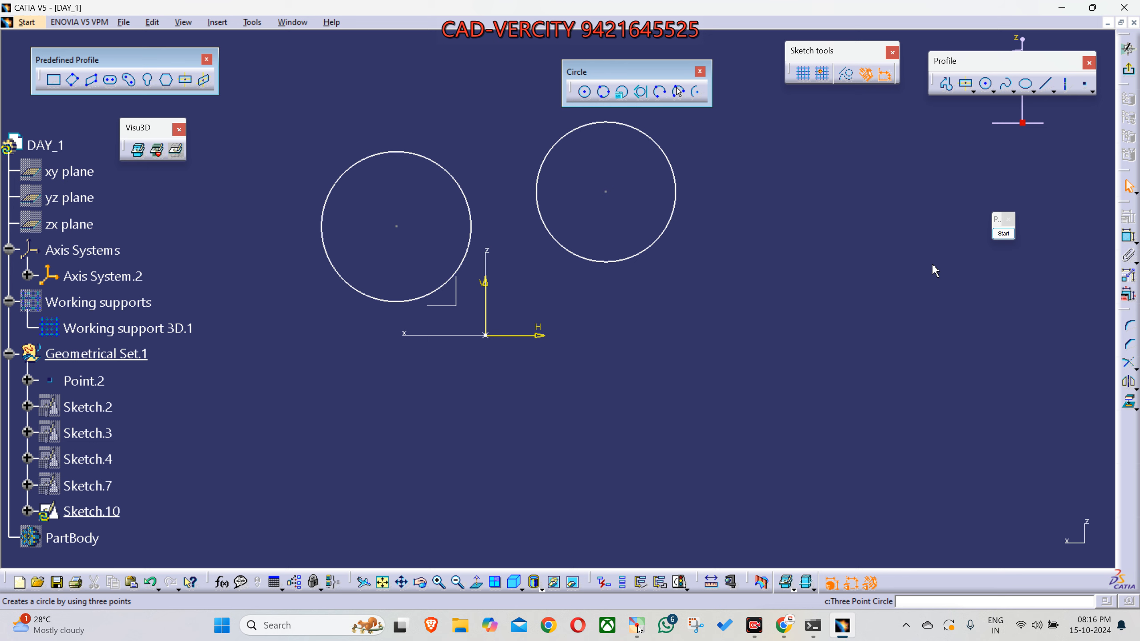
pyautogui.click(995, 234)
pyautogui.click(1009, 382)
pyautogui.click(669, 473)
pyautogui.click(701, 289)
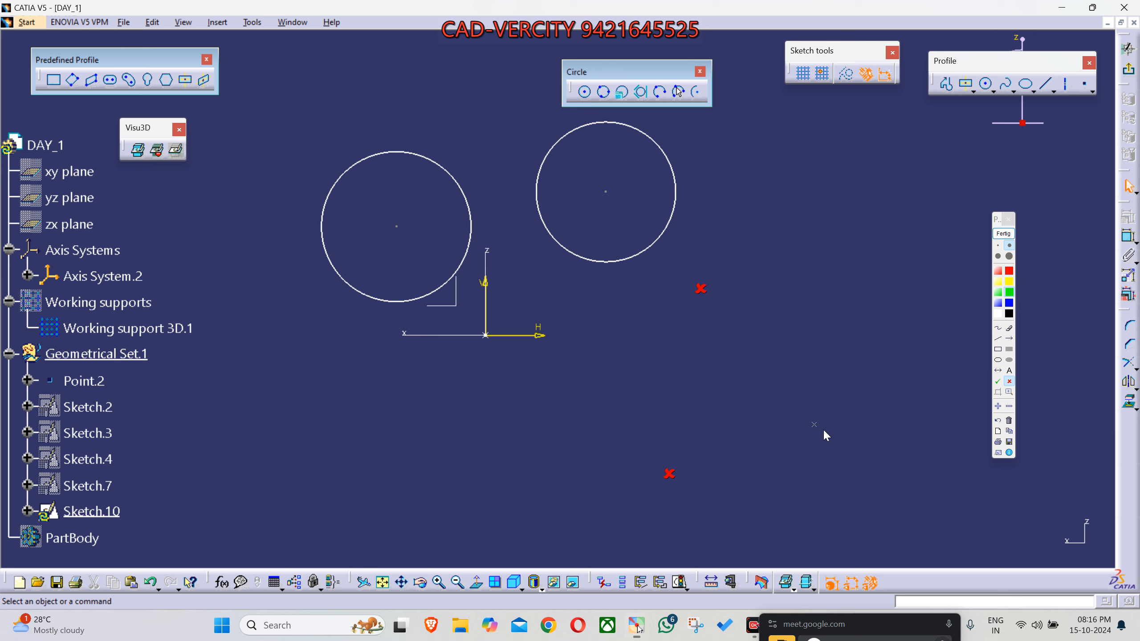
pyautogui.click(848, 417)
# - Draw a freehand yellow loop through the three red crosses to illustrate a three-point circle, and end the annotation
pyautogui.click(998, 328)
pyautogui.click(1009, 281)
pyautogui.moveTo(665, 472)
pyautogui.mouseDown()
pyautogui.moveTo(629, 339)
pyautogui.moveTo(752, 293)
pyautogui.moveTo(853, 382)
pyautogui.moveTo(820, 463)
pyautogui.moveTo(699, 493)
pyautogui.moveTo(644, 460)
pyautogui.moveTo(618, 376)
pyautogui.moveTo(639, 330)
pyautogui.mouseUp()
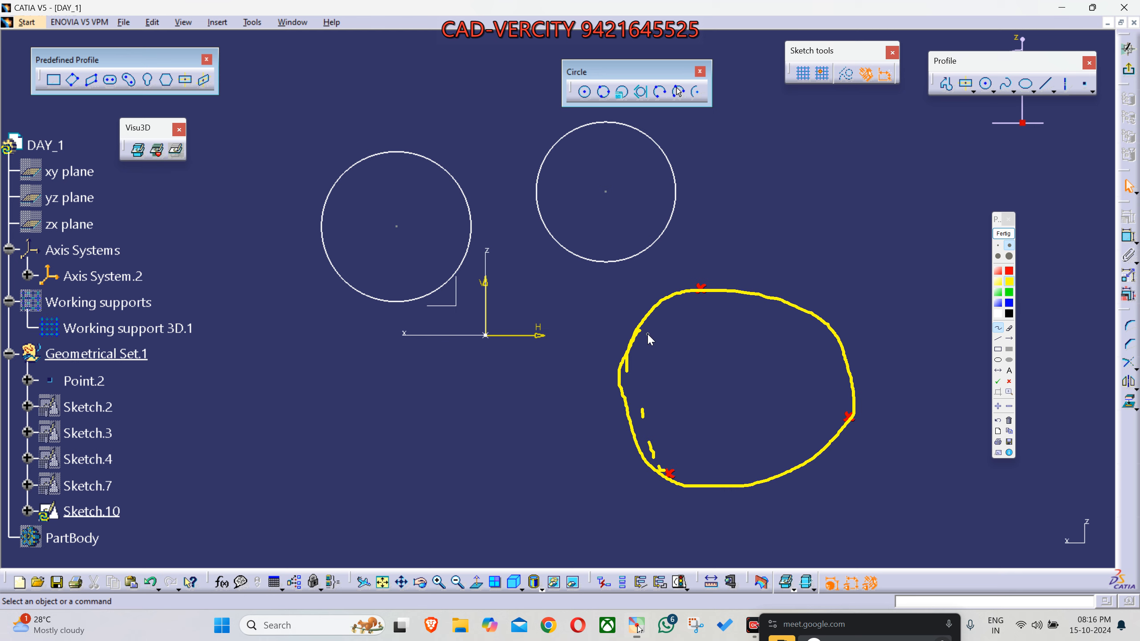
pyautogui.click(1003, 233)
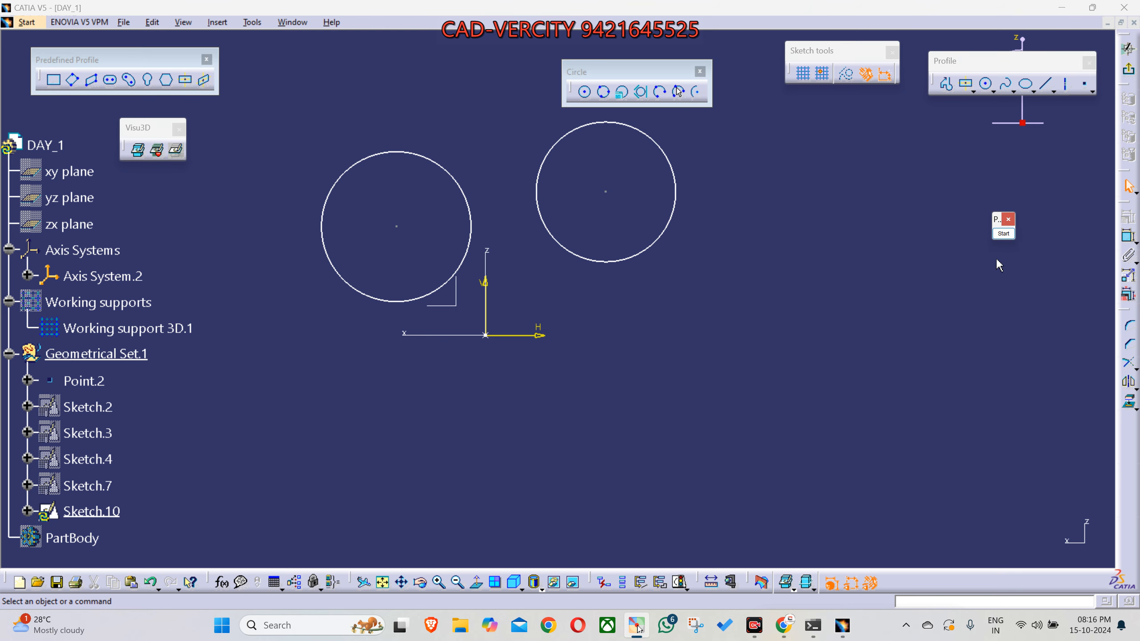
pyautogui.click(1003, 234)
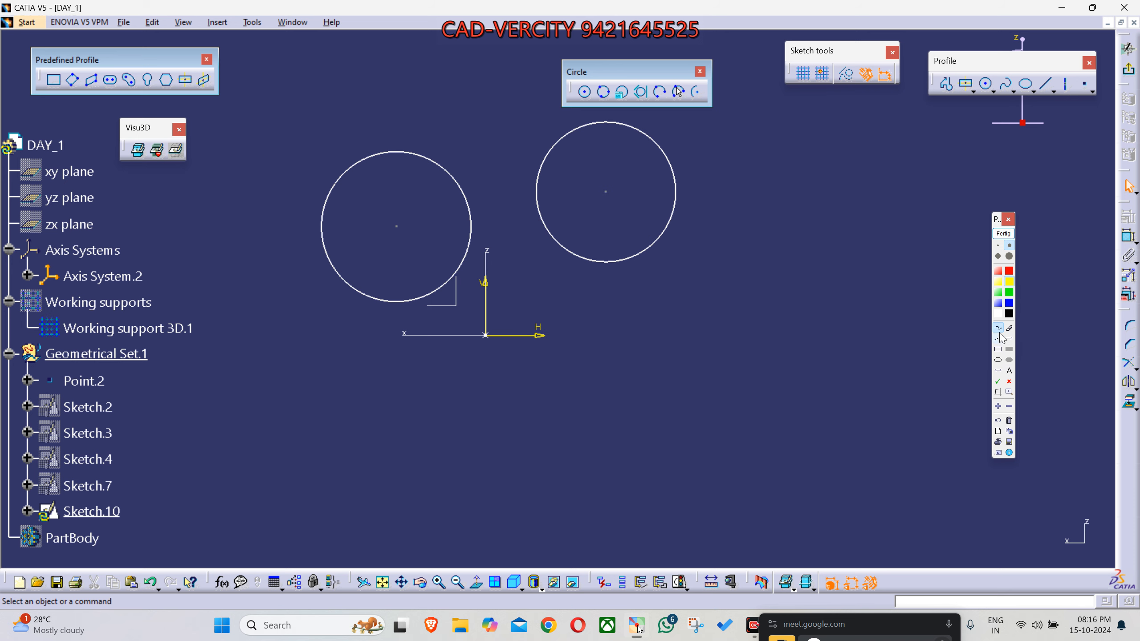
pyautogui.click(1003, 233)
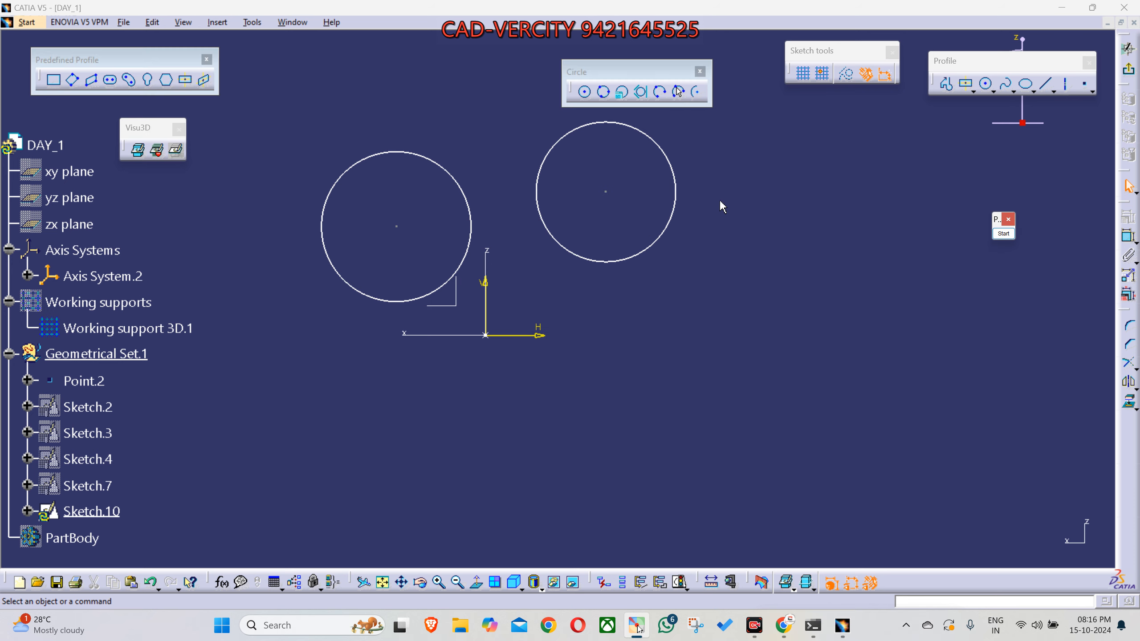
# - Sketch a closed triangle with a horizontal base below and to the right of the second circle, using Profile
pyautogui.moveTo(726, 239); pyautogui.dragTo(655, 209, button='middle')
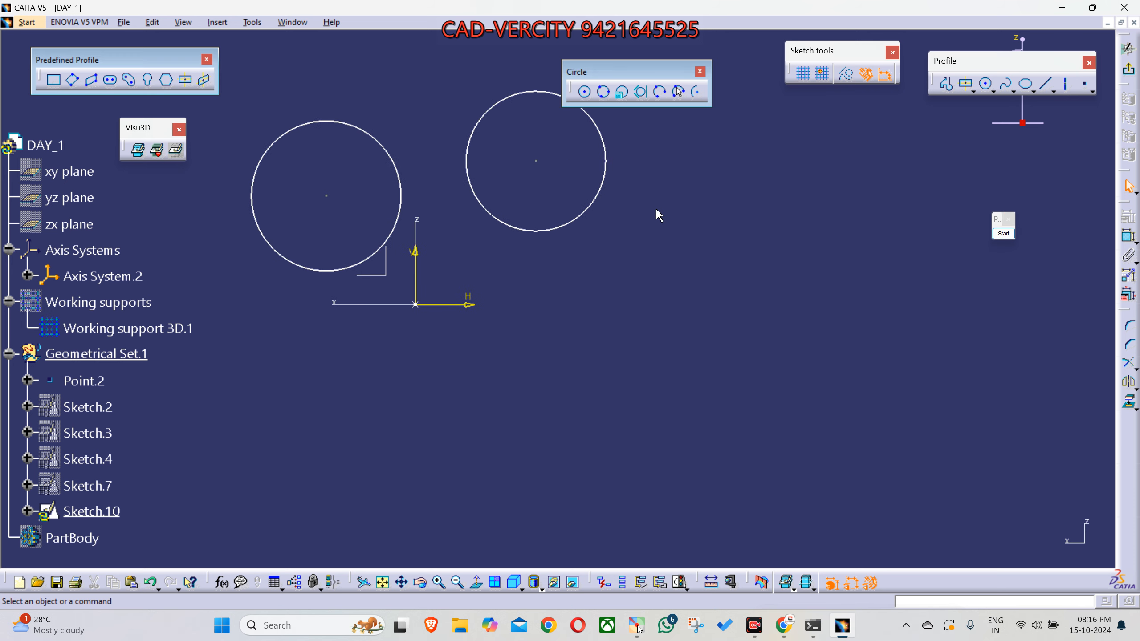
pyautogui.click(945, 86)
pyautogui.click(663, 267)
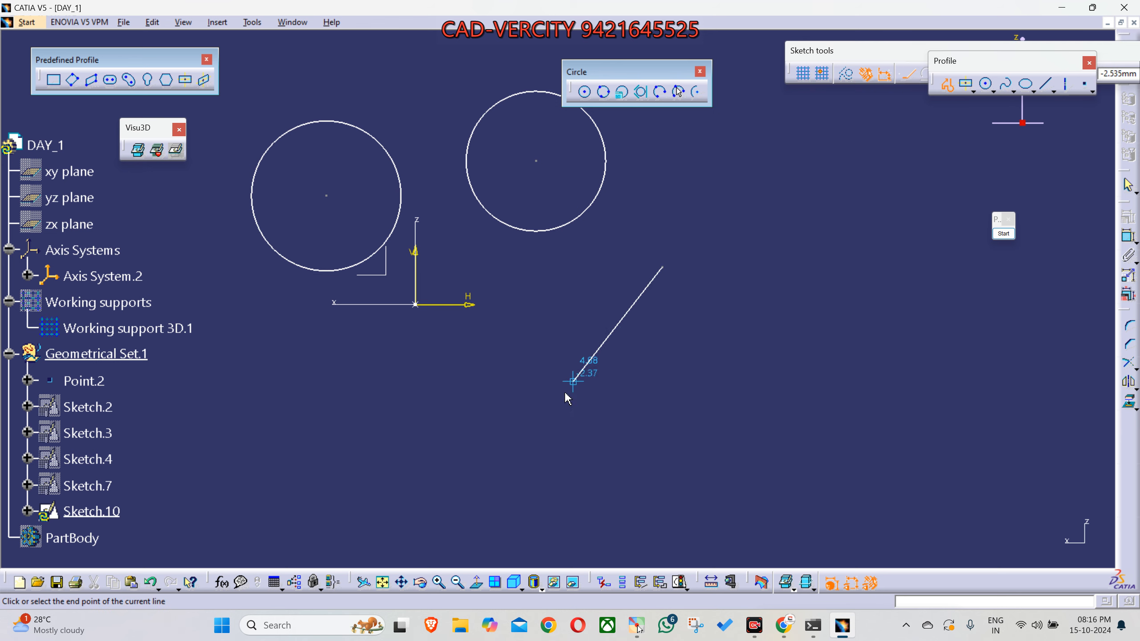
pyautogui.click(516, 471)
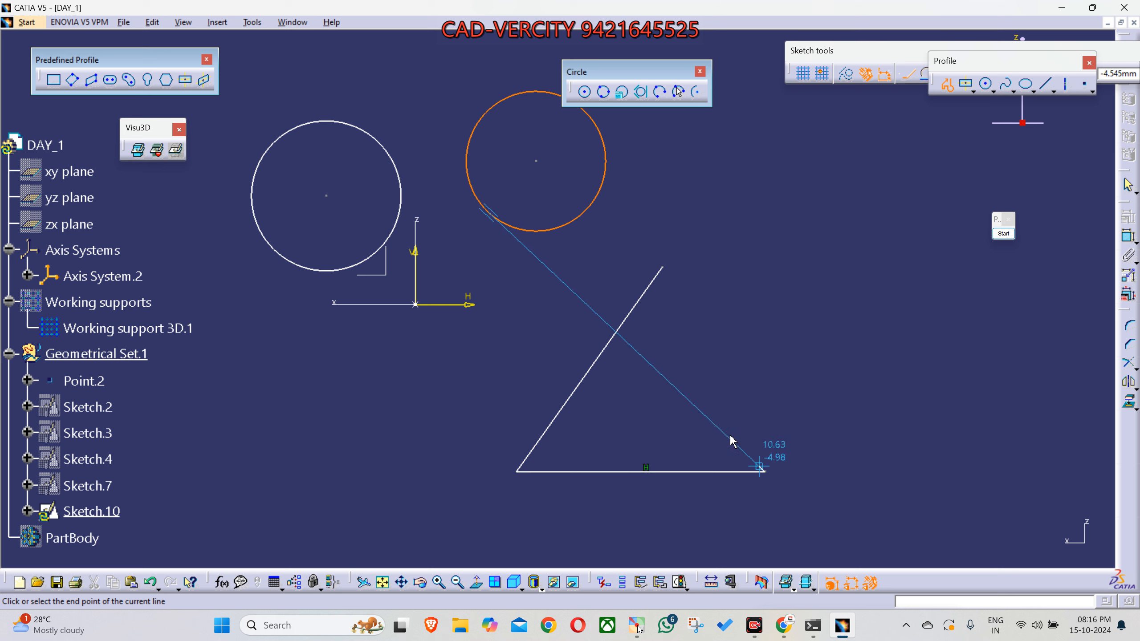
pyautogui.click(765, 472)
pyautogui.click(663, 267)
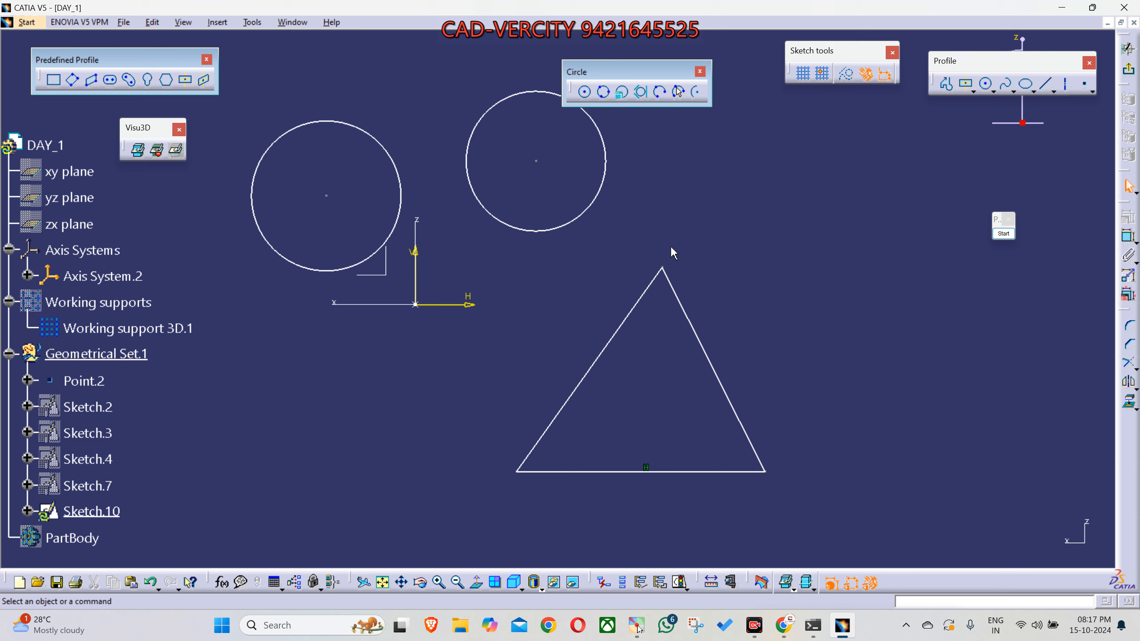
# - Sketch a three-point circle through the triangle's three vertices
pyautogui.click(663, 268)
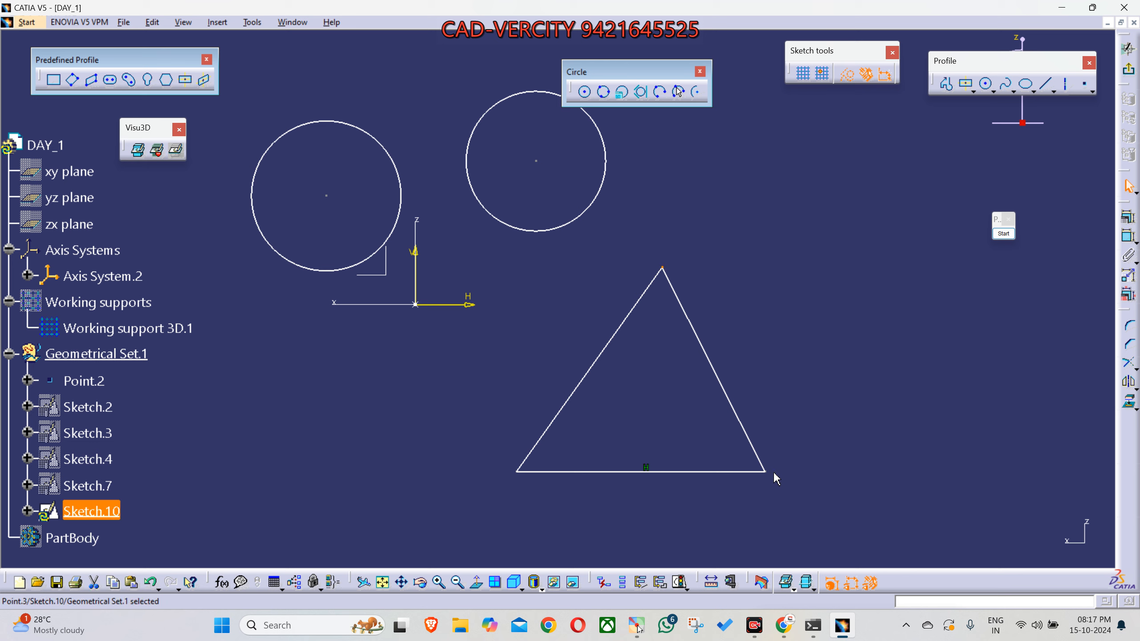
pyautogui.click(517, 471)
pyautogui.click(626, 412)
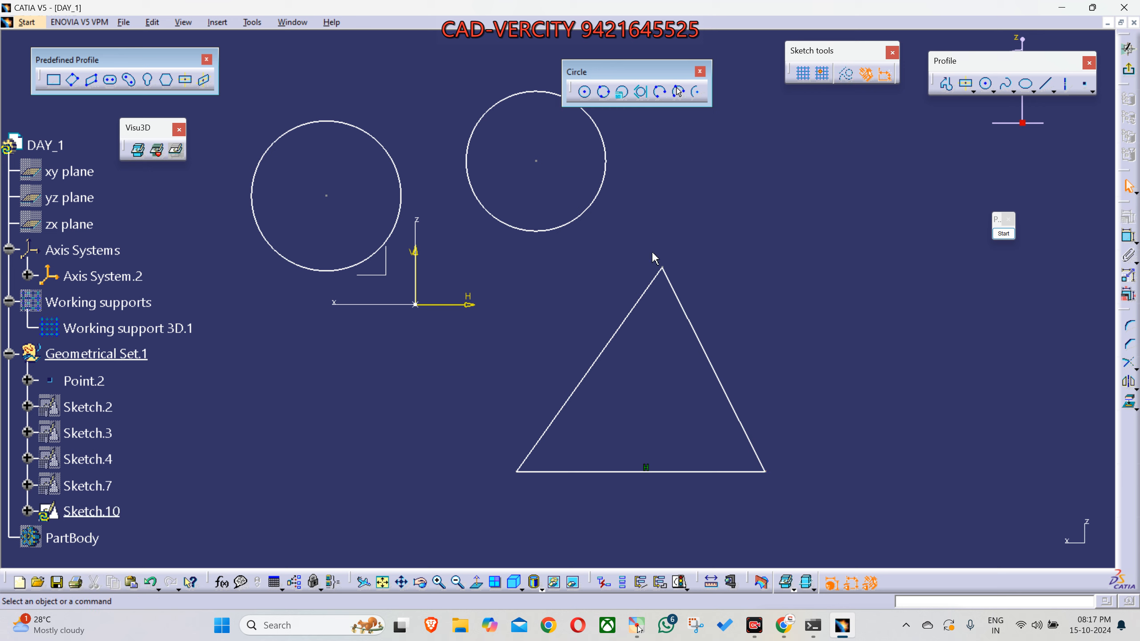
pyautogui.click(605, 97)
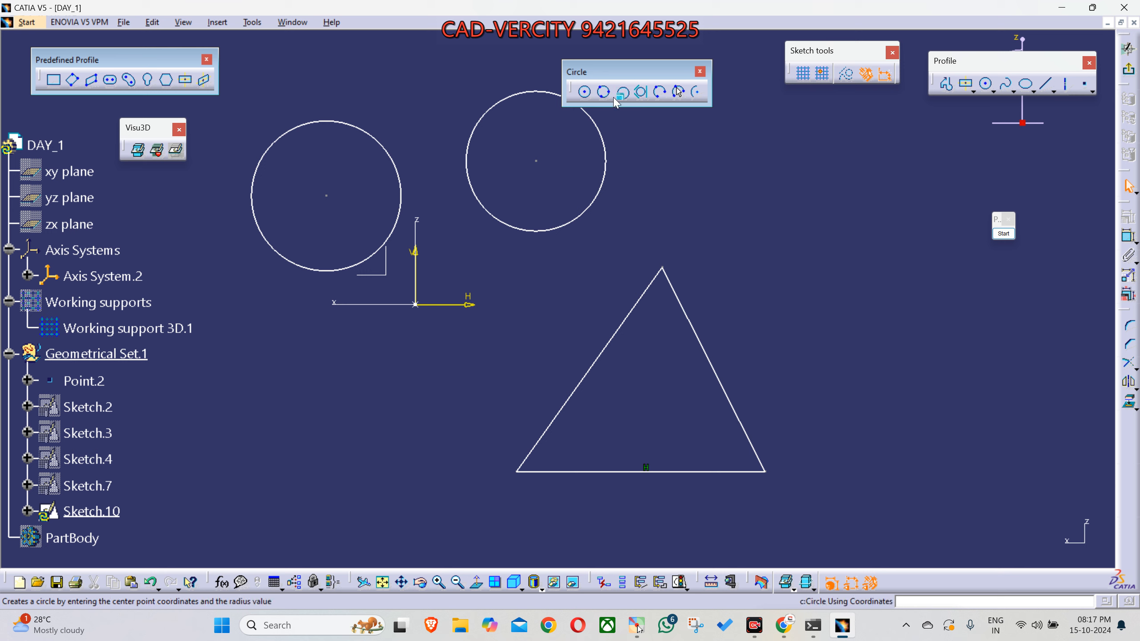
pyautogui.click(661, 270)
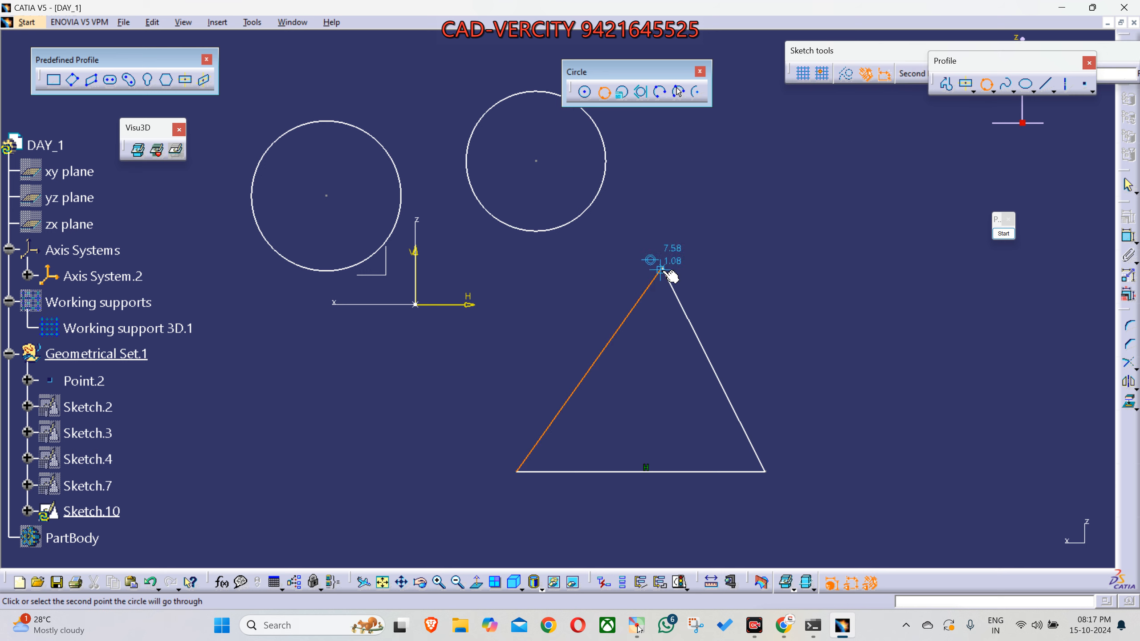
pyautogui.click(770, 475)
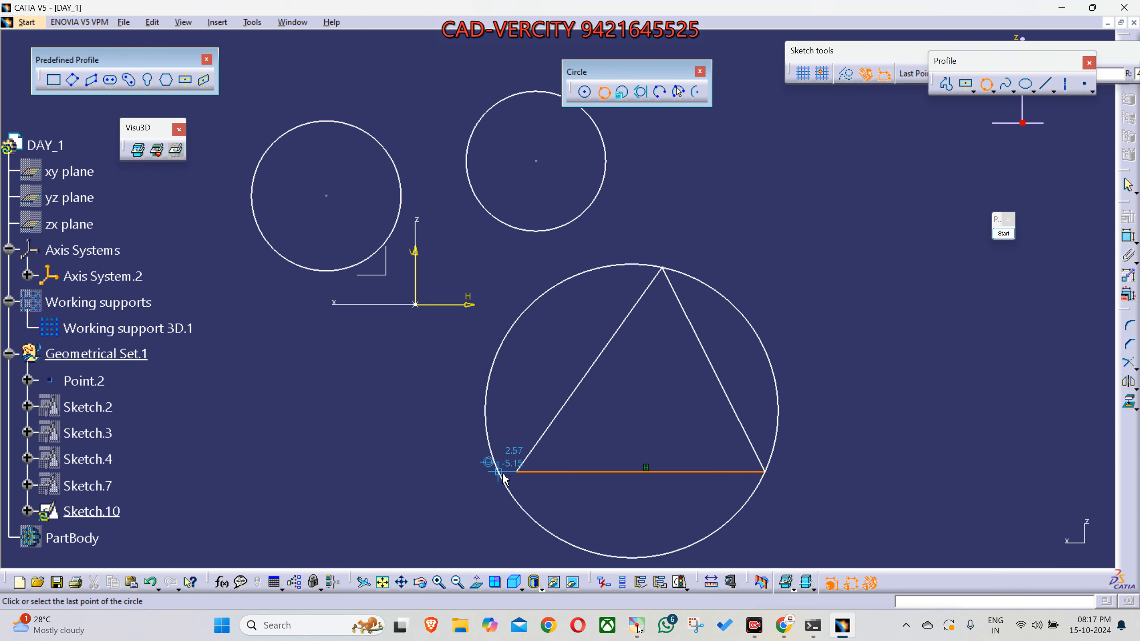
pyautogui.click(517, 471)
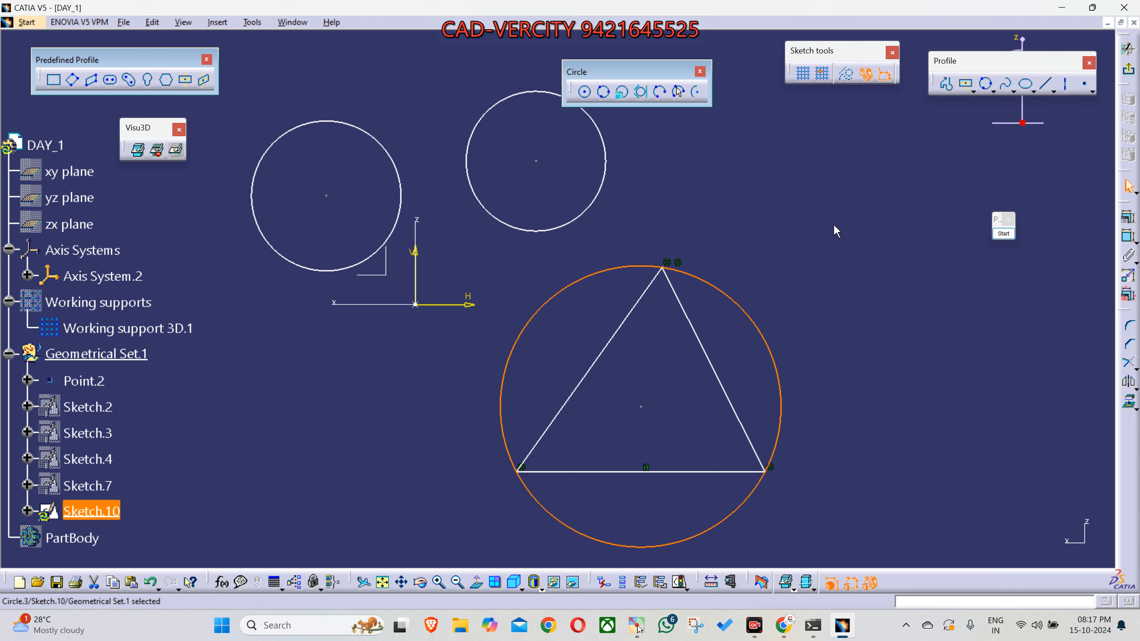
# - Mark the centres of the two upper circles with annotation crosses and end the annotation
pyautogui.moveTo(830, 352); pyautogui.dragTo(828, 325, button='middle')
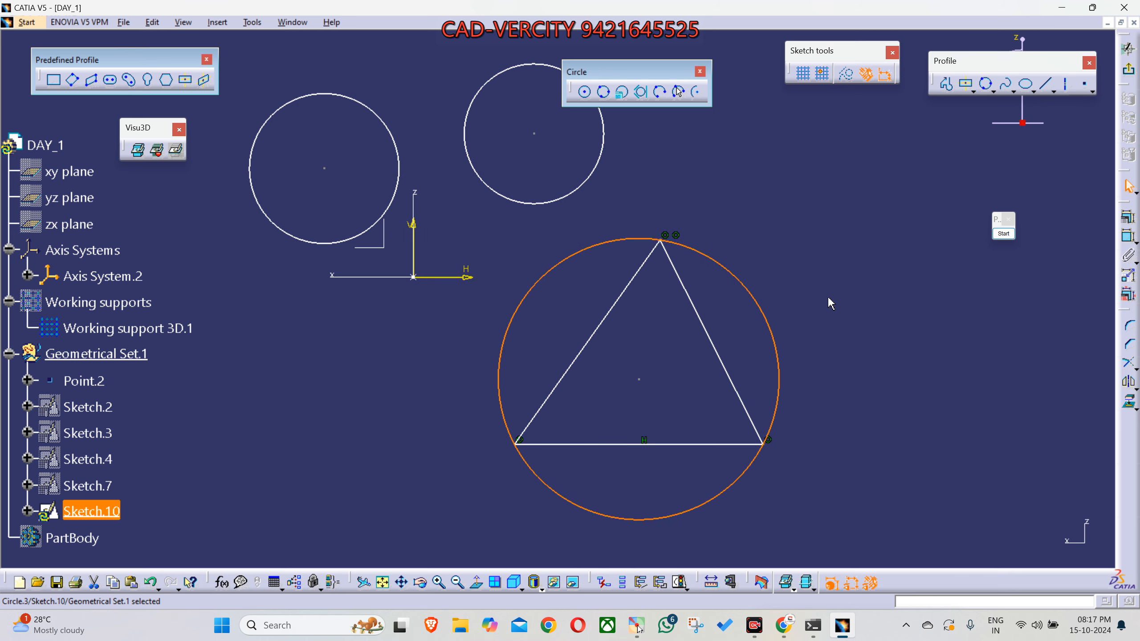
pyautogui.moveTo(824, 296); pyautogui.dragTo(863, 320, button='middle')
pyautogui.moveTo(658, 249); pyautogui.dragTo(760, 304, button='middle')
pyautogui.click(1003, 233)
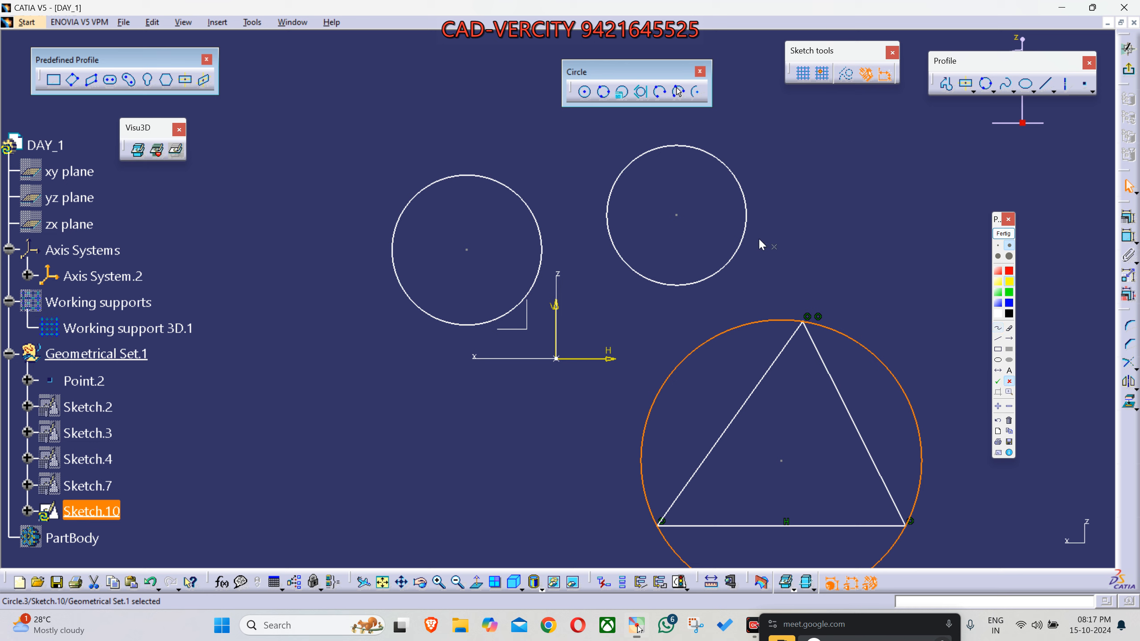
pyautogui.click(676, 216)
pyautogui.click(466, 250)
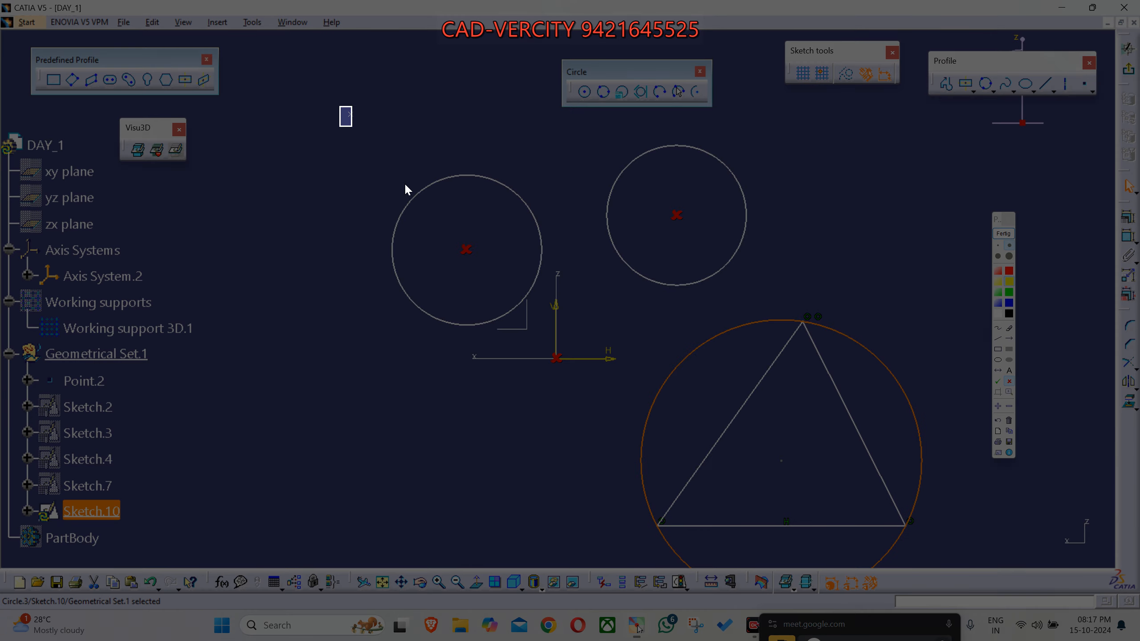
pyautogui.moveTo(405, 185); pyautogui.dragTo(959, 557)
pyautogui.click(1006, 234)
# - Sketch a three-point circle through the first upper circle's centre, the sketch origin and the second upper circle's centre
pyautogui.click(604, 92)
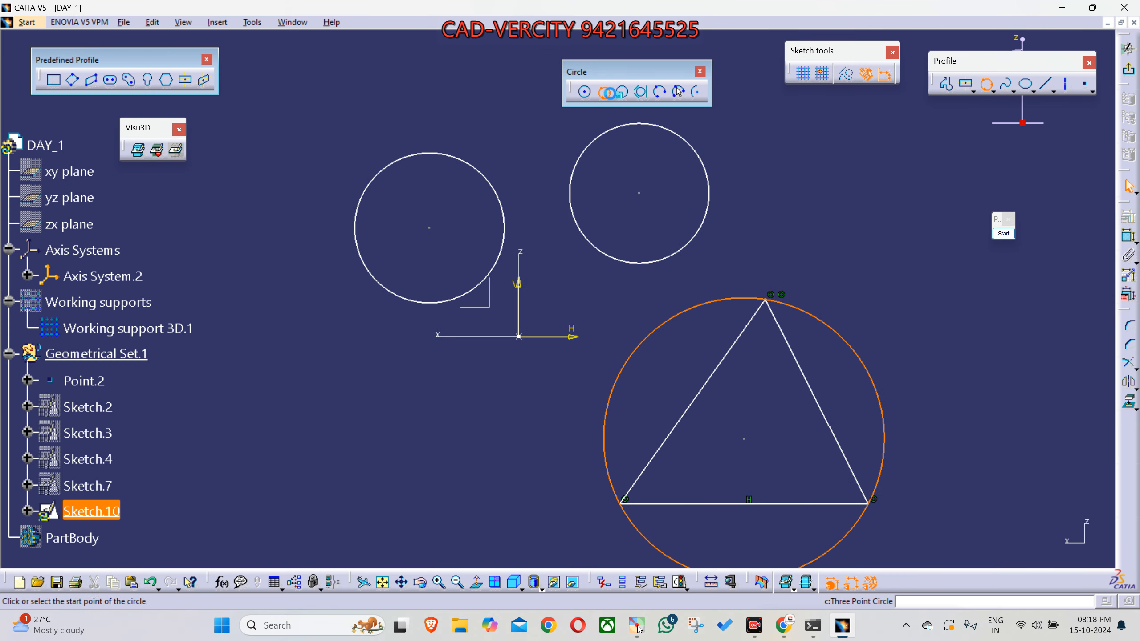
pyautogui.click(430, 229)
pyautogui.click(518, 335)
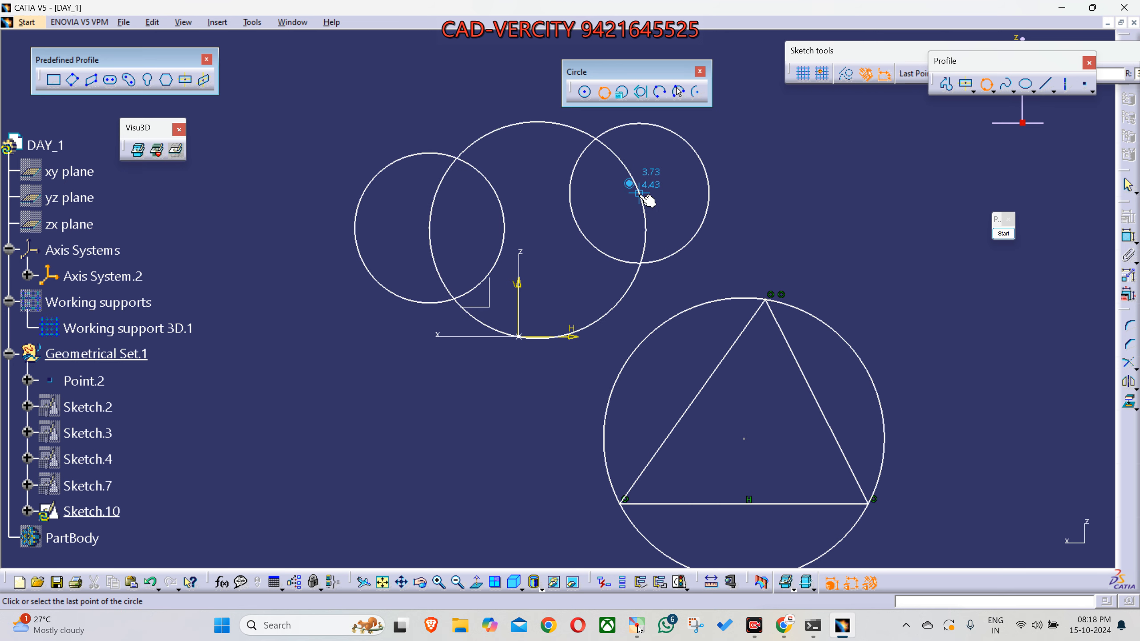
pyautogui.click(638, 195)
pyautogui.moveTo(729, 287); pyautogui.dragTo(711, 312, button='middle')
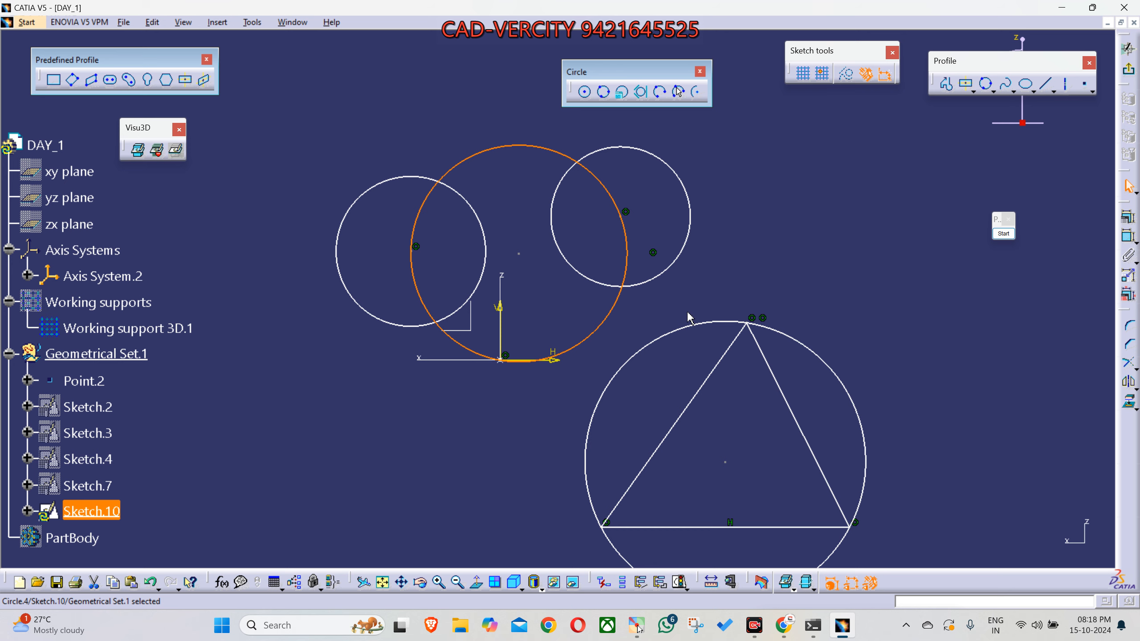
pyautogui.moveTo(690, 317); pyautogui.dragTo(584, 205, button='middle')
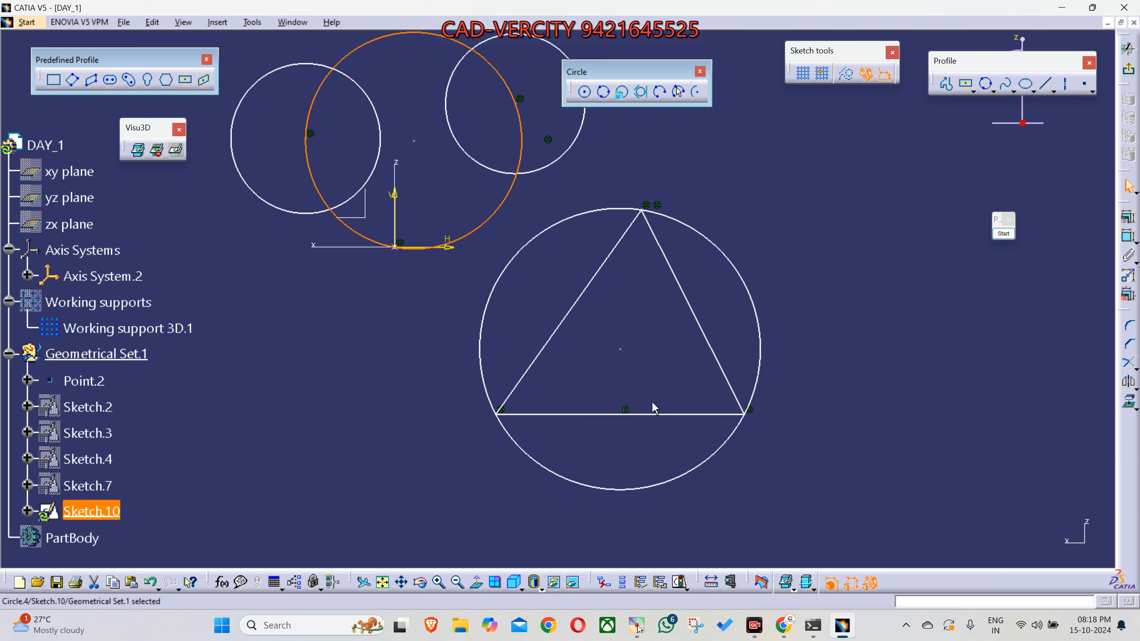
pyautogui.click(925, 395)
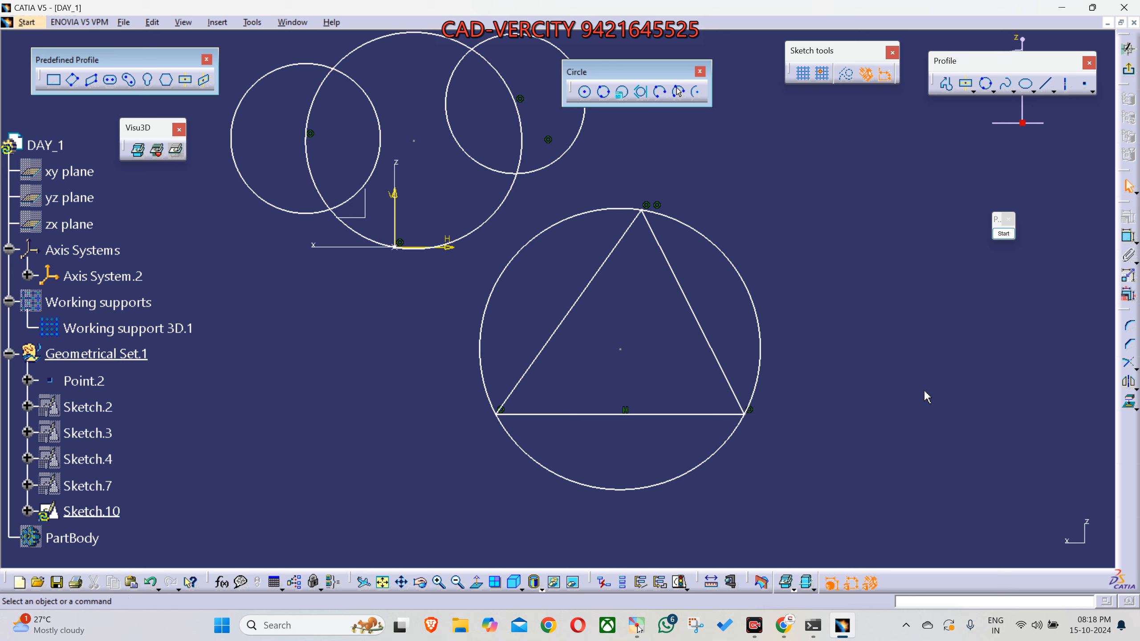
# - Inscribe a Tri-Tangent Circle in the triangle, touching all three of its sides
pyautogui.click(642, 93)
pyautogui.click(615, 250)
pyautogui.click(642, 413)
pyautogui.click(693, 315)
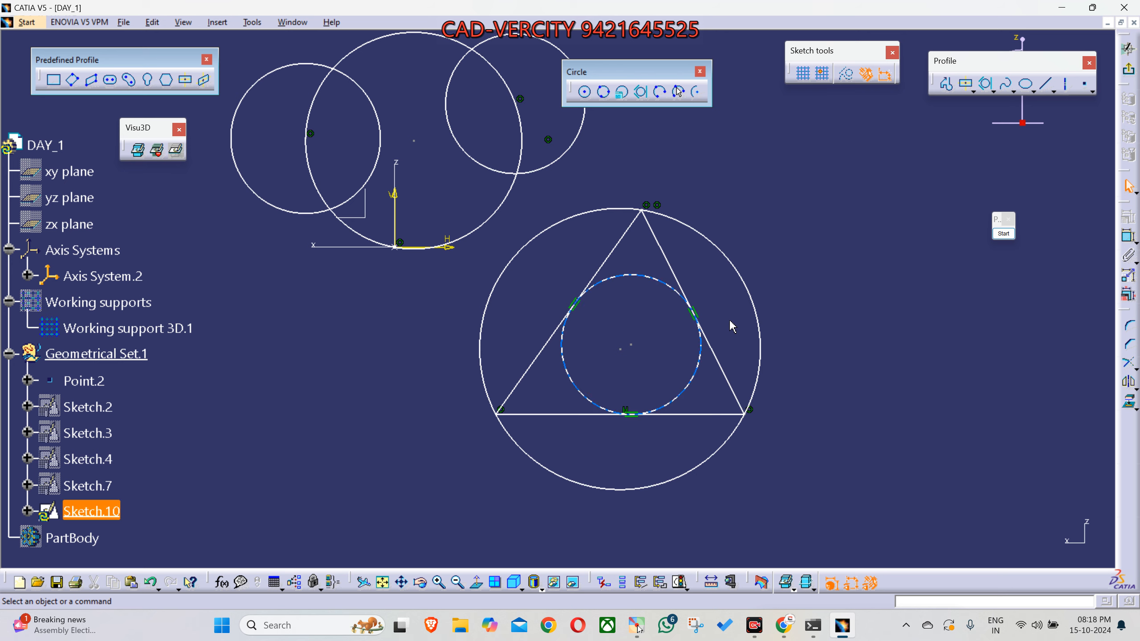
# - Sketch a slanted line to the right of the triangle, parallel to the triangle's right side
pyautogui.moveTo(780, 298); pyautogui.dragTo(644, 292, button='middle')
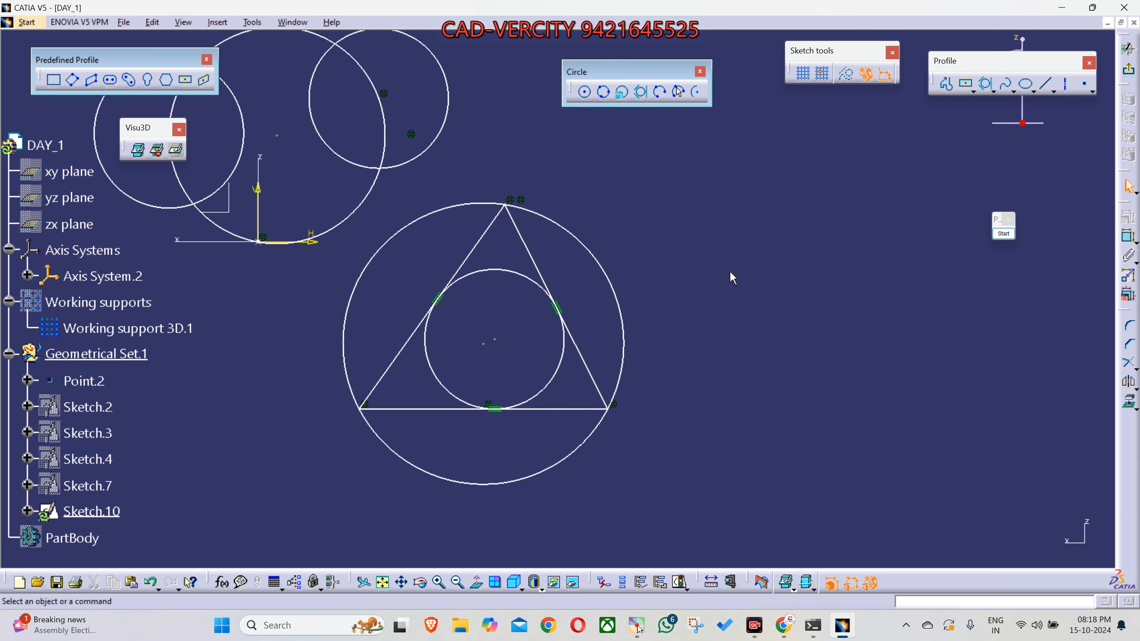
pyautogui.click(1048, 84)
pyautogui.click(764, 217)
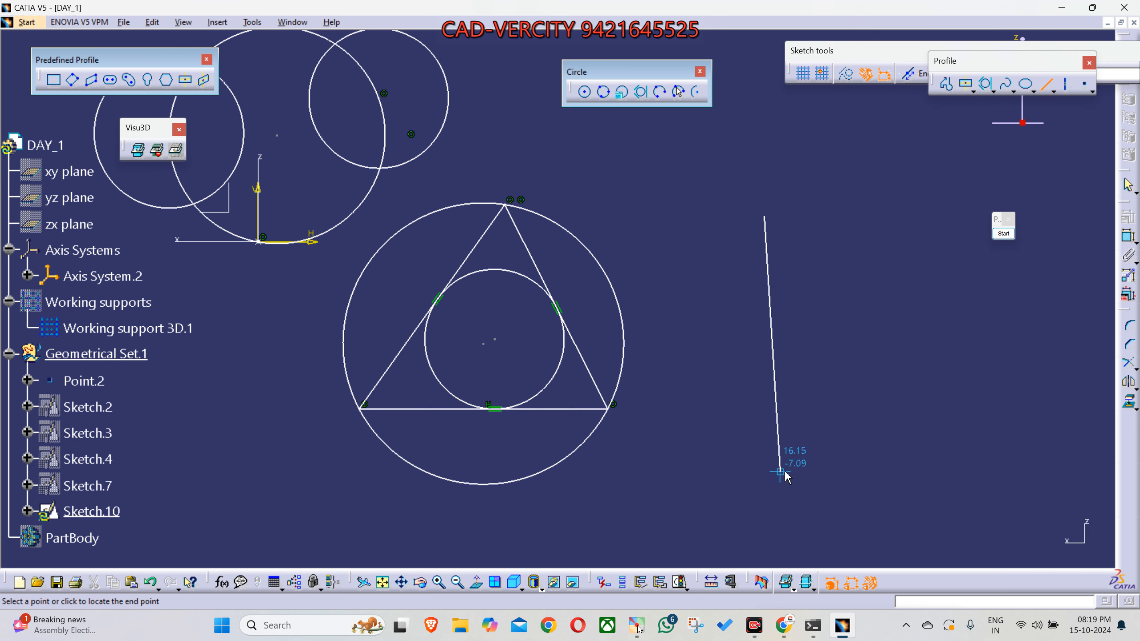
pyautogui.click(883, 451)
pyautogui.moveTo(739, 334); pyautogui.dragTo(754, 390, button='middle')
pyautogui.moveTo(639, 140); pyautogui.dragTo(710, 346)
pyautogui.moveTo(766, 448); pyautogui.dragTo(771, 393, button='middle')
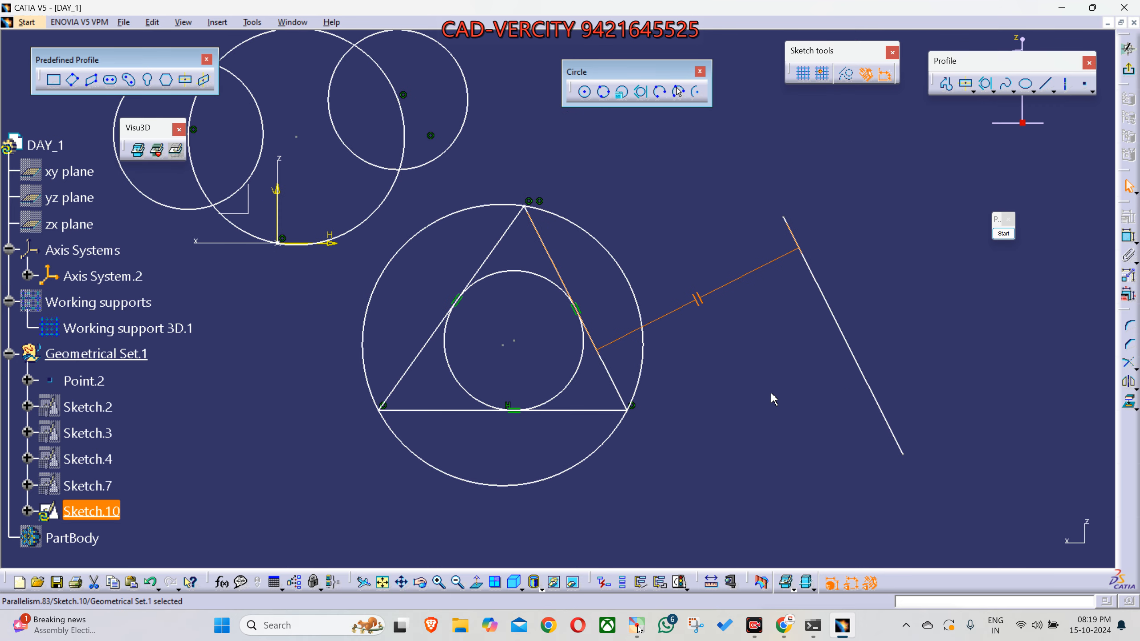
pyautogui.click(769, 386)
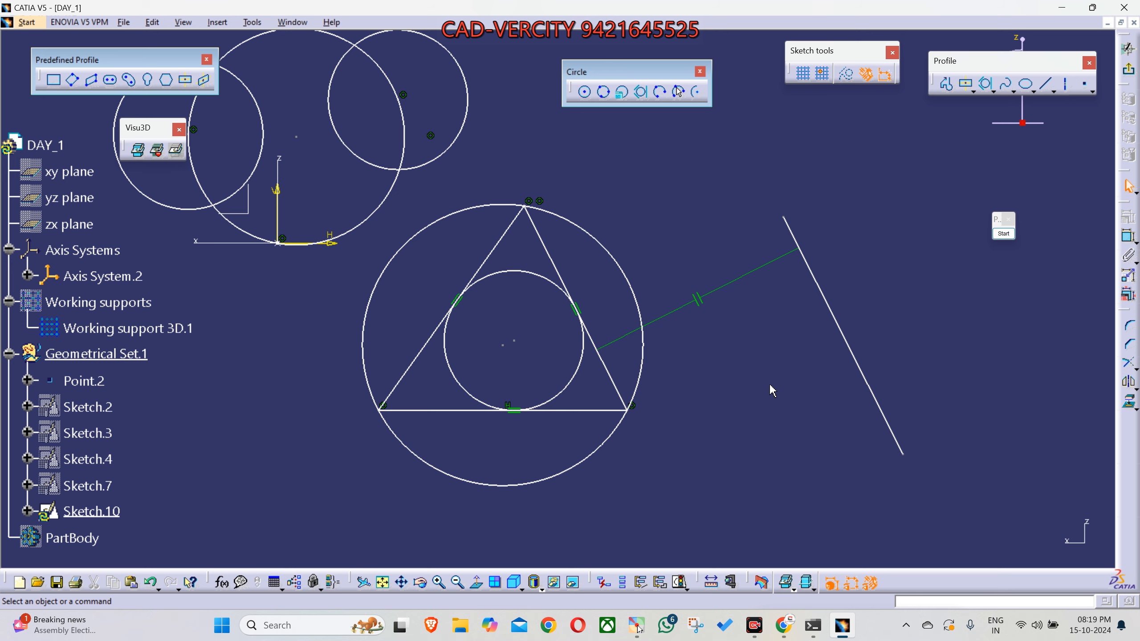
# - Sketch a second closed triangle above the slanted line with Profile, its third corner pointing right
pyautogui.moveTo(768, 385)
pyautogui.mouseDown(button='middle')
pyautogui.moveTo(757, 379)
pyautogui.moveTo(632, 461)
pyautogui.mouseUp(button='middle')
pyautogui.moveTo(668, 346); pyautogui.dragTo(786, 421, button='middle')
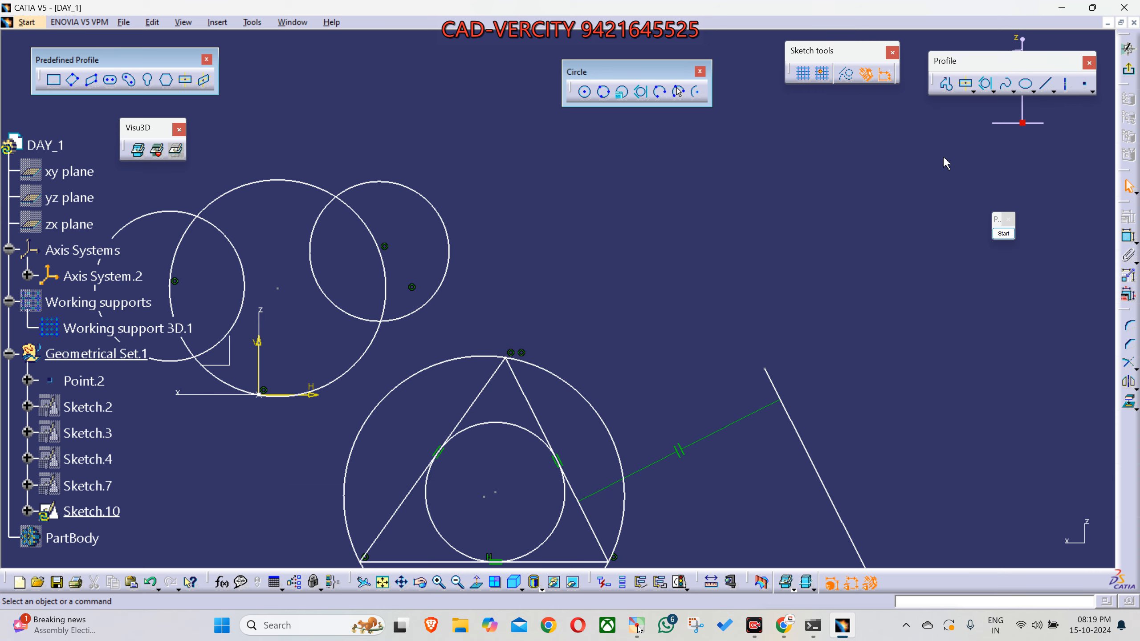
pyautogui.click(949, 88)
pyautogui.moveTo(728, 249); pyautogui.dragTo(722, 355, button='middle')
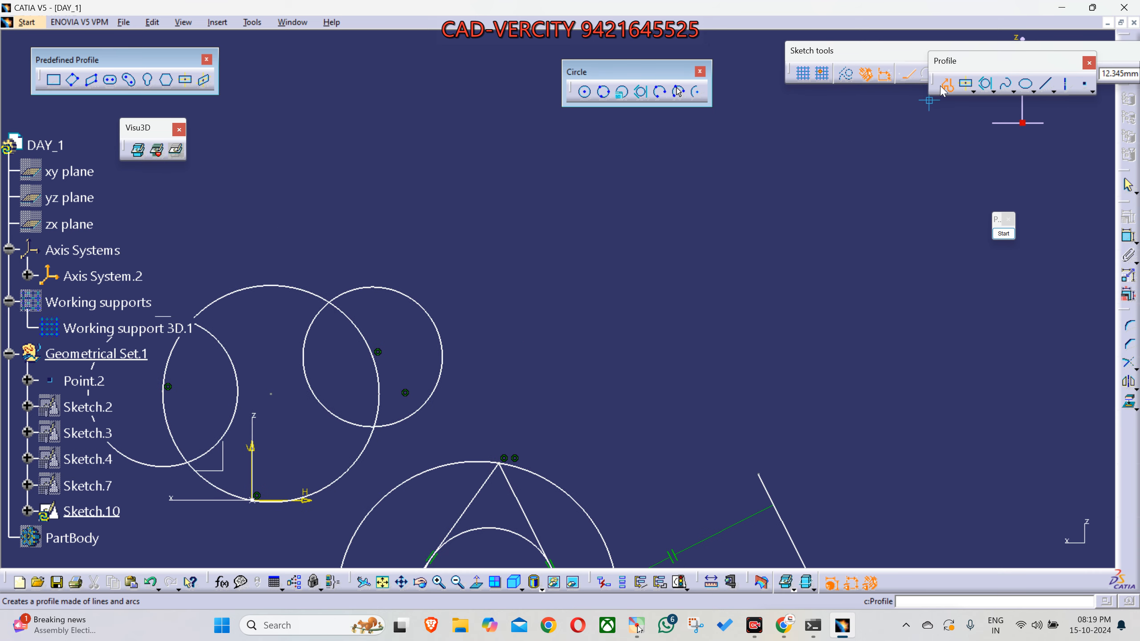
pyautogui.moveTo(934, 81); pyautogui.dragTo(832, 133)
pyautogui.click(676, 217)
pyautogui.click(646, 365)
pyautogui.click(812, 298)
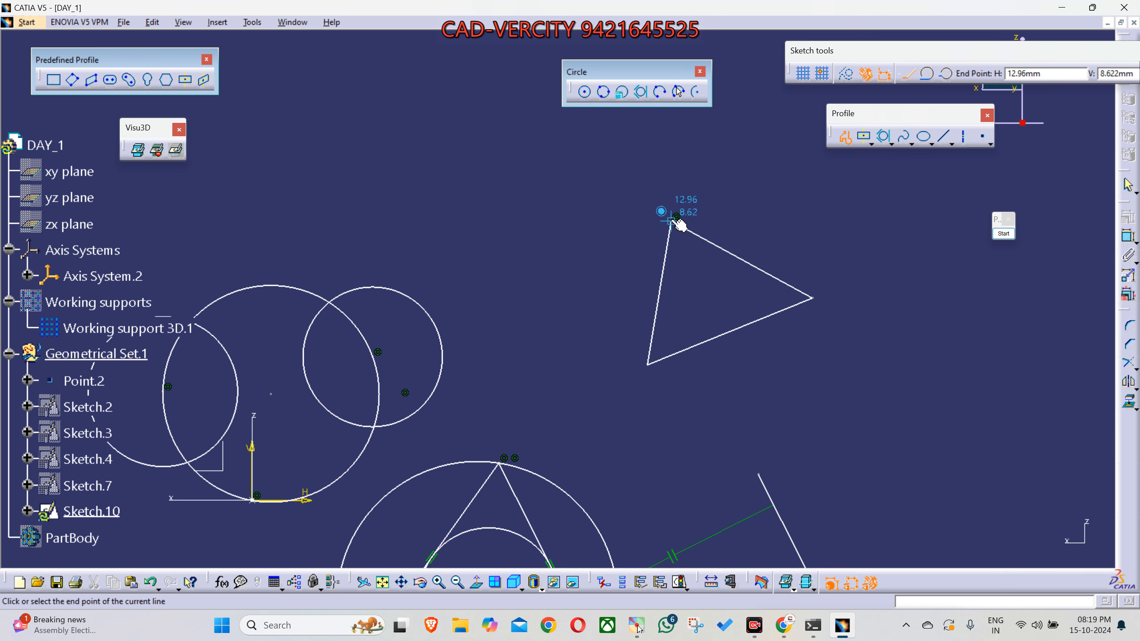
pyautogui.click(676, 216)
pyautogui.click(880, 345)
pyautogui.moveTo(886, 425)
pyautogui.mouseDown(button='middle')
pyautogui.moveTo(901, 366)
pyautogui.moveTo(750, 424)
pyautogui.mouseUp(button='middle')
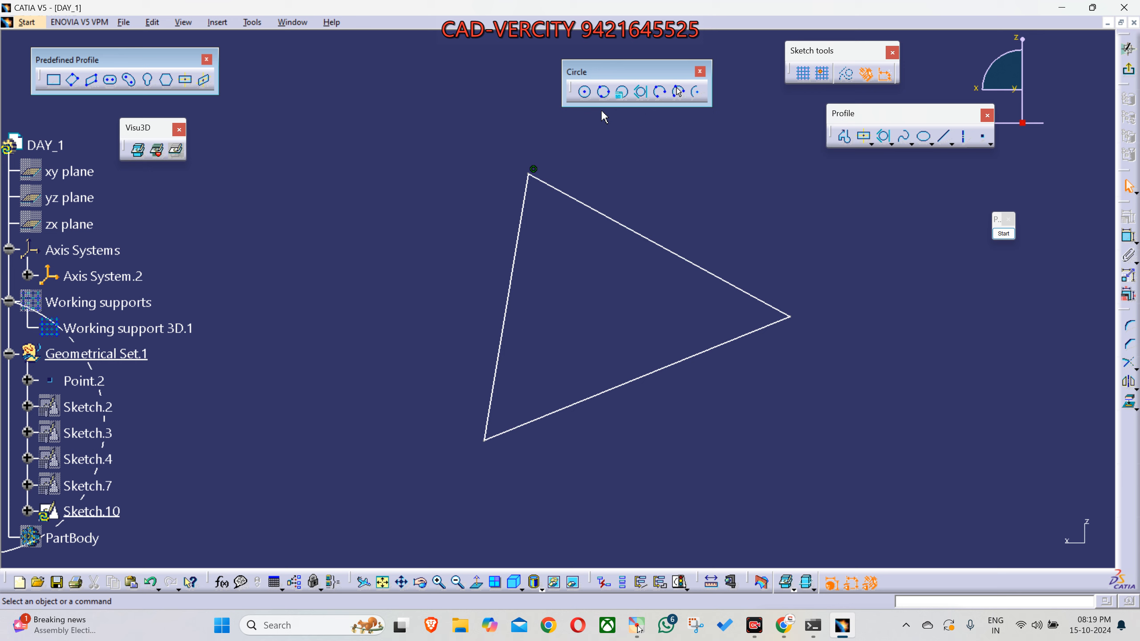
# - Highlight each side of the second triangle in turn to show the three elements a tri-tangent circle needs
pyautogui.click(624, 227)
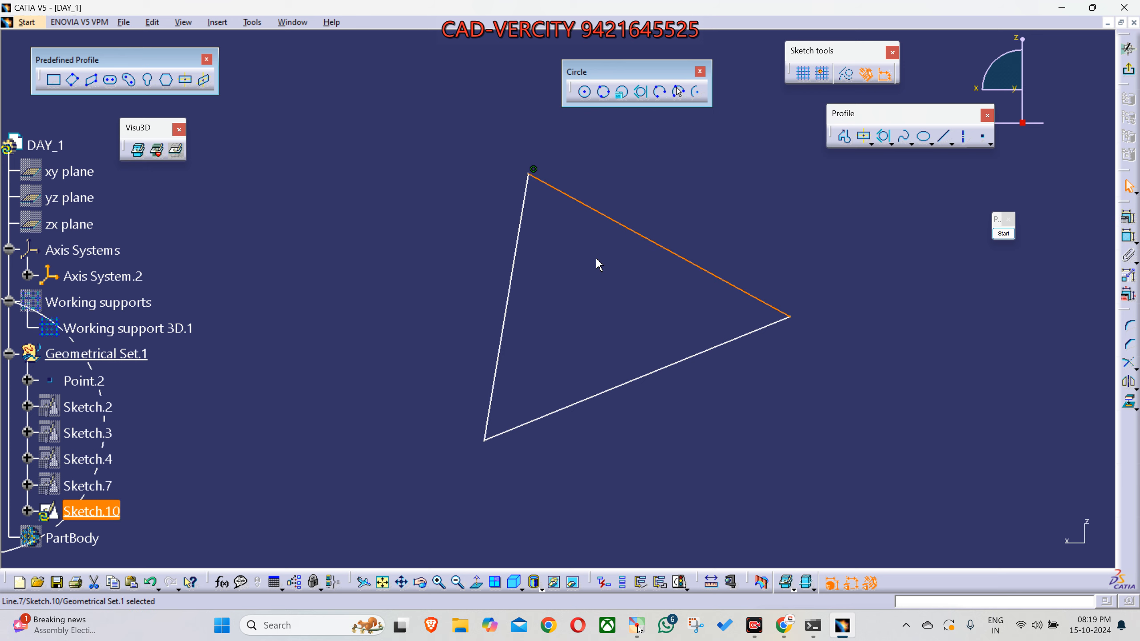
pyautogui.click(510, 286)
pyautogui.click(624, 383)
pyautogui.click(655, 244)
pyautogui.click(516, 283)
pyautogui.click(510, 285)
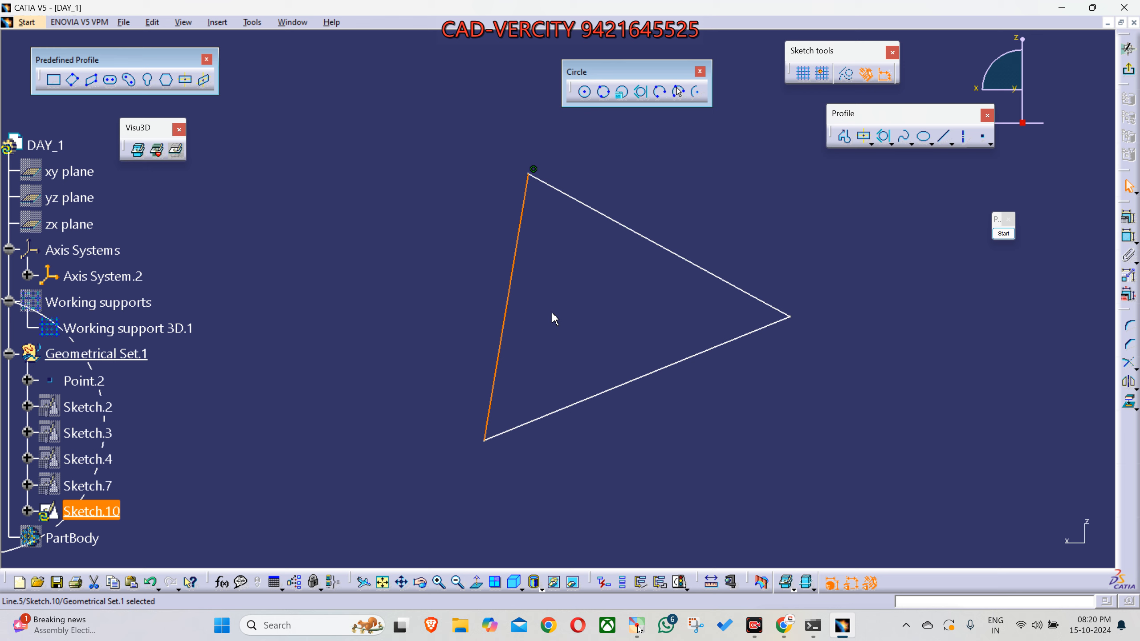
pyautogui.click(632, 381)
pyautogui.moveTo(633, 354); pyautogui.dragTo(606, 354, button='middle')
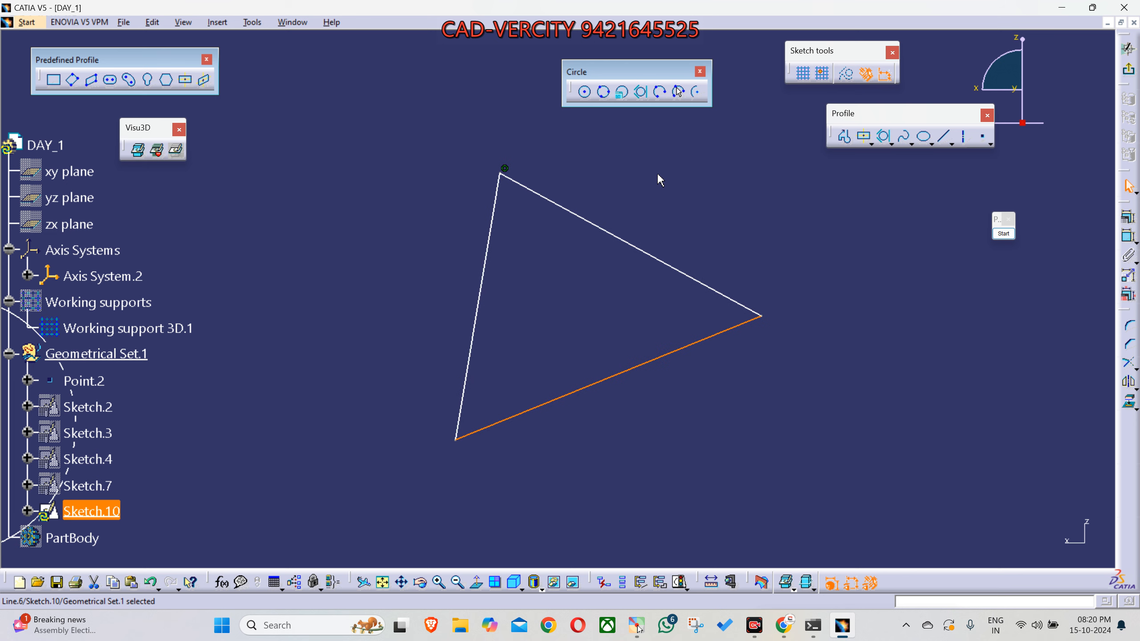
# - Inscribe a Tri-Tangent Circle in the second triangle, touching its left, lower and upper sides
pyautogui.click(646, 103)
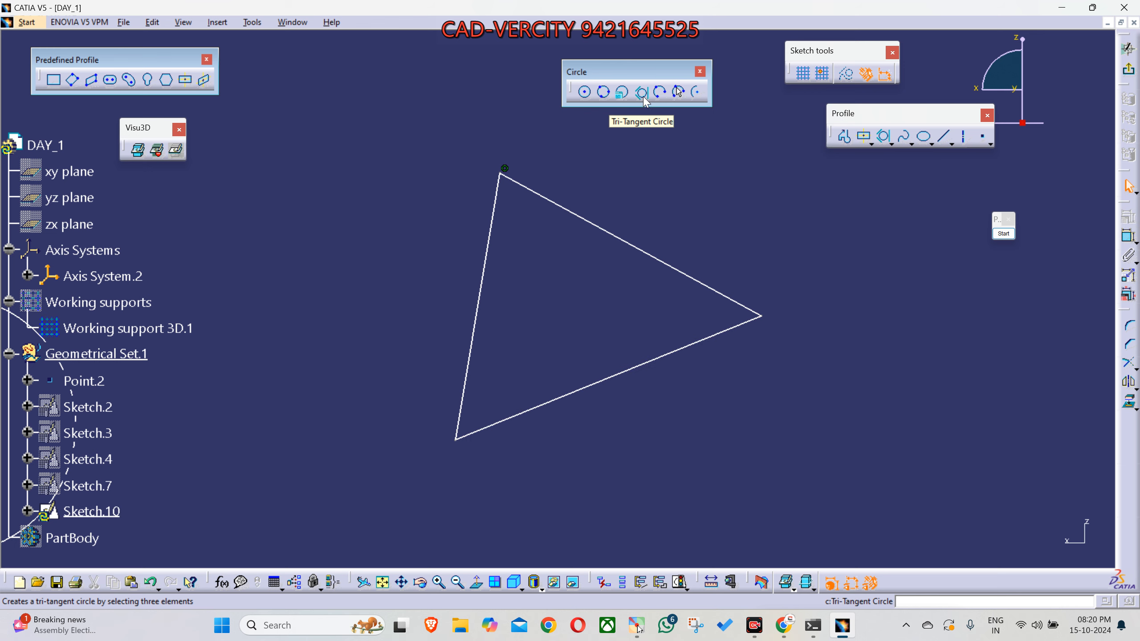
pyautogui.click(493, 254)
pyautogui.click(577, 391)
pyautogui.click(618, 240)
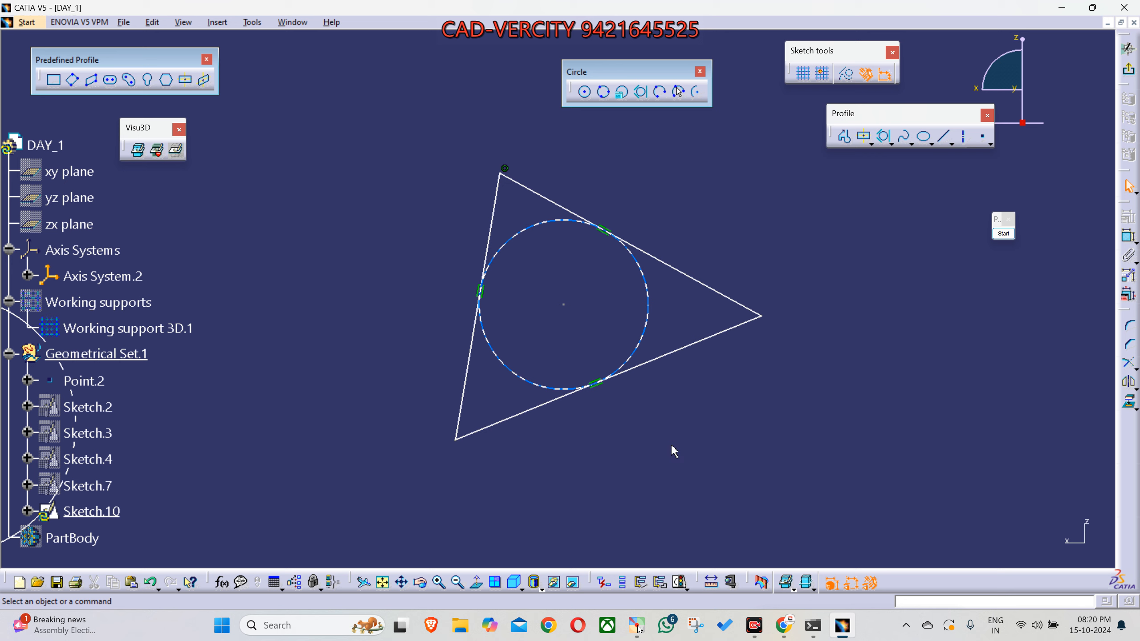
# - Draw a freehand yellow arc through the second triangle's three vertices to illustrate a three-point arc, and end the annotation
pyautogui.moveTo(649, 292); pyautogui.dragTo(589, 294, button='middle')
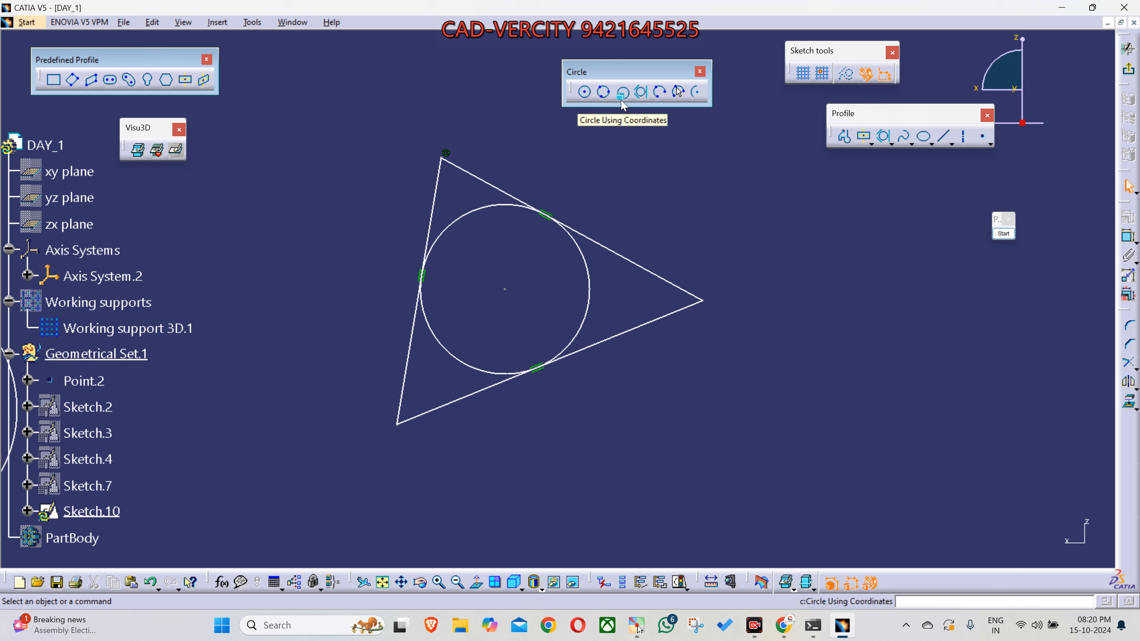
pyautogui.moveTo(806, 288)
pyautogui.mouseDown(button='middle')
pyautogui.moveTo(598, 288)
pyautogui.moveTo(549, 420)
pyautogui.moveTo(728, 415)
pyautogui.moveTo(729, 393)
pyautogui.moveTo(684, 417)
pyautogui.mouseUp(button='middle')
pyautogui.moveTo(631, 449)
pyautogui.mouseDown(button='middle')
pyautogui.moveTo(597, 495)
pyautogui.moveTo(586, 491)
pyautogui.mouseUp(button='middle')
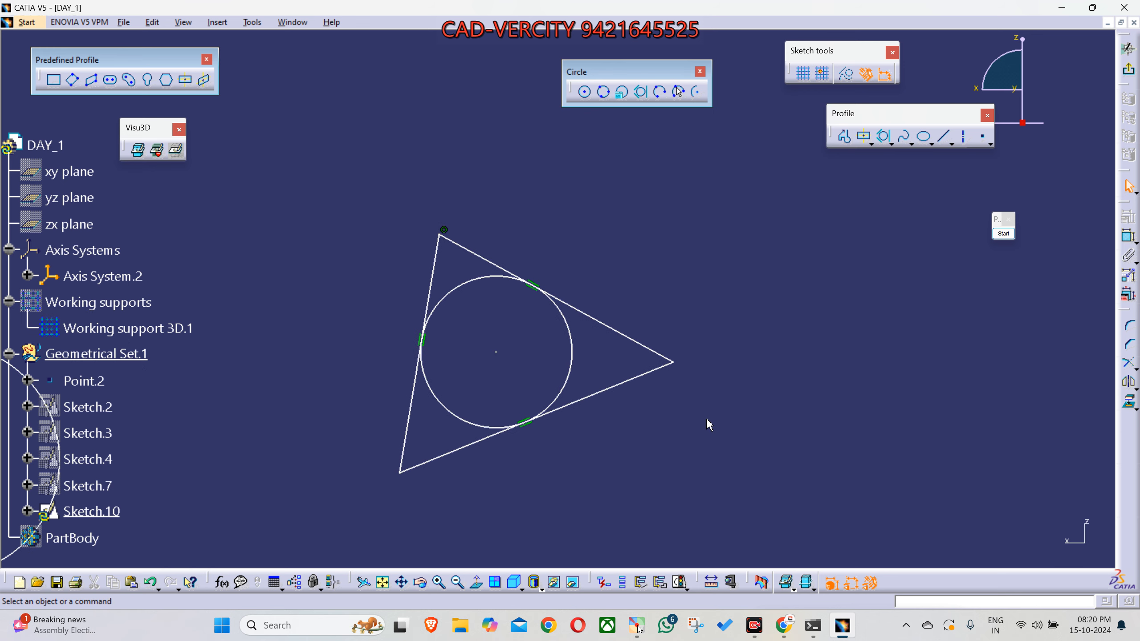
pyautogui.click(1003, 233)
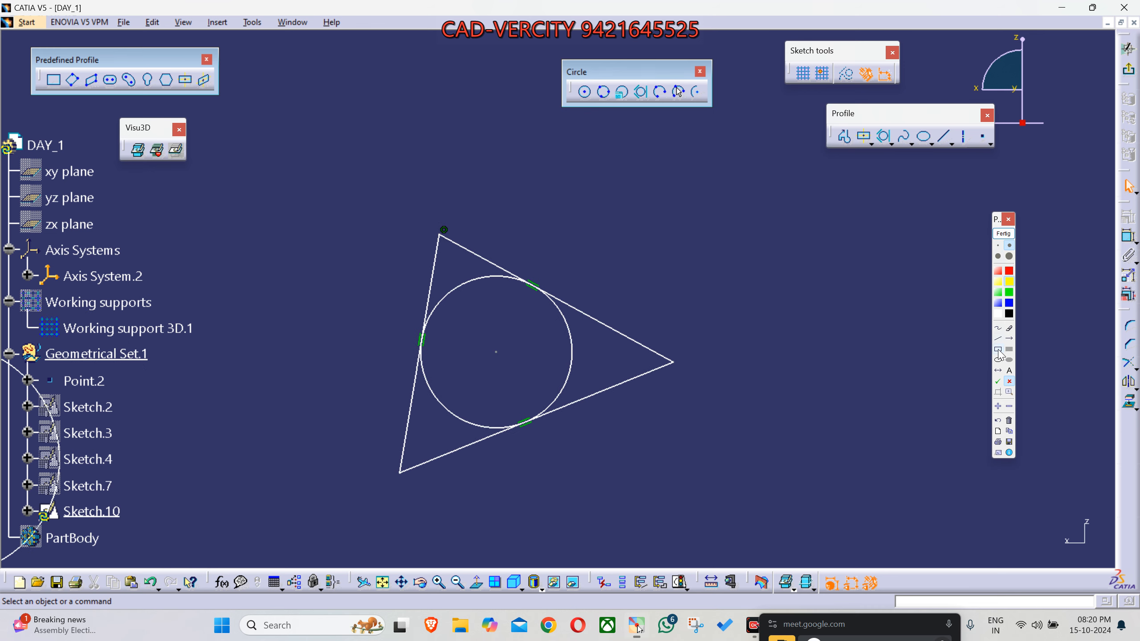
pyautogui.click(998, 328)
pyautogui.moveTo(401, 475); pyautogui.dragTo(377, 358)
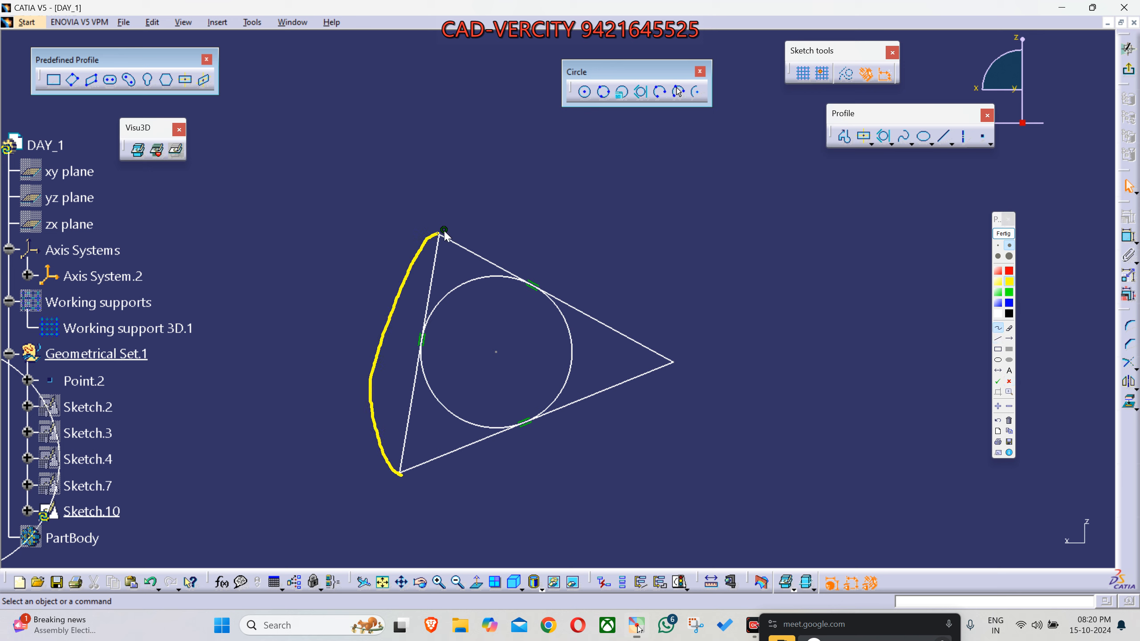
pyautogui.moveTo(652, 315); pyautogui.dragTo(667, 365)
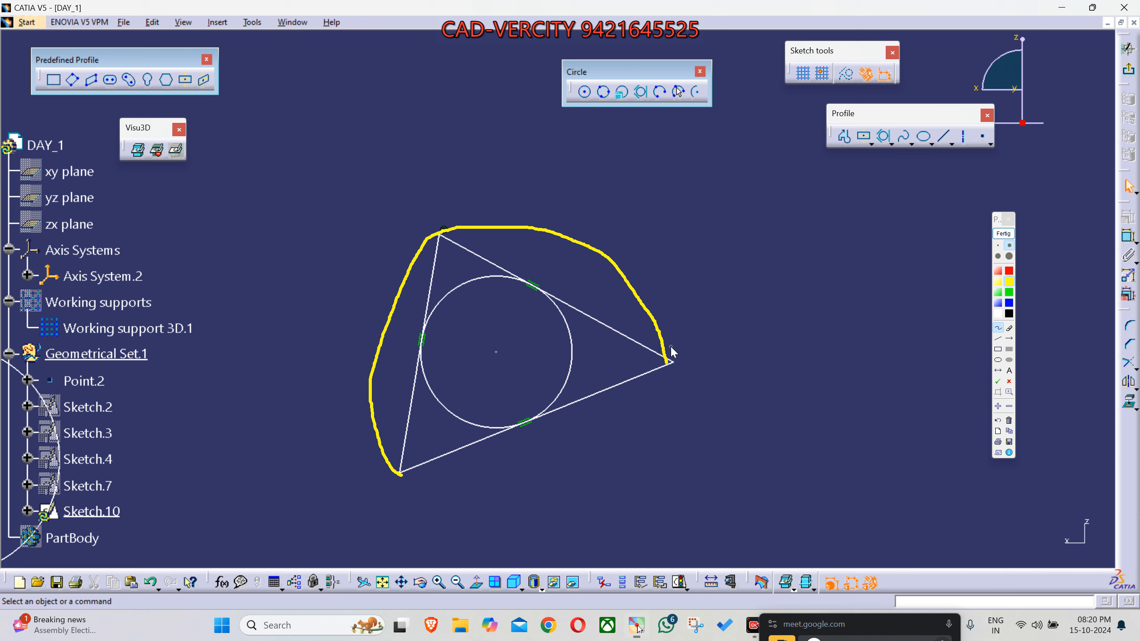
pyautogui.moveTo(653, 102); pyautogui.dragTo(662, 103)
pyautogui.click(1003, 234)
# - Sketch a Three Point Arc from the second triangle's lower-left vertex through its top vertex to its right vertex
pyautogui.click(604, 93)
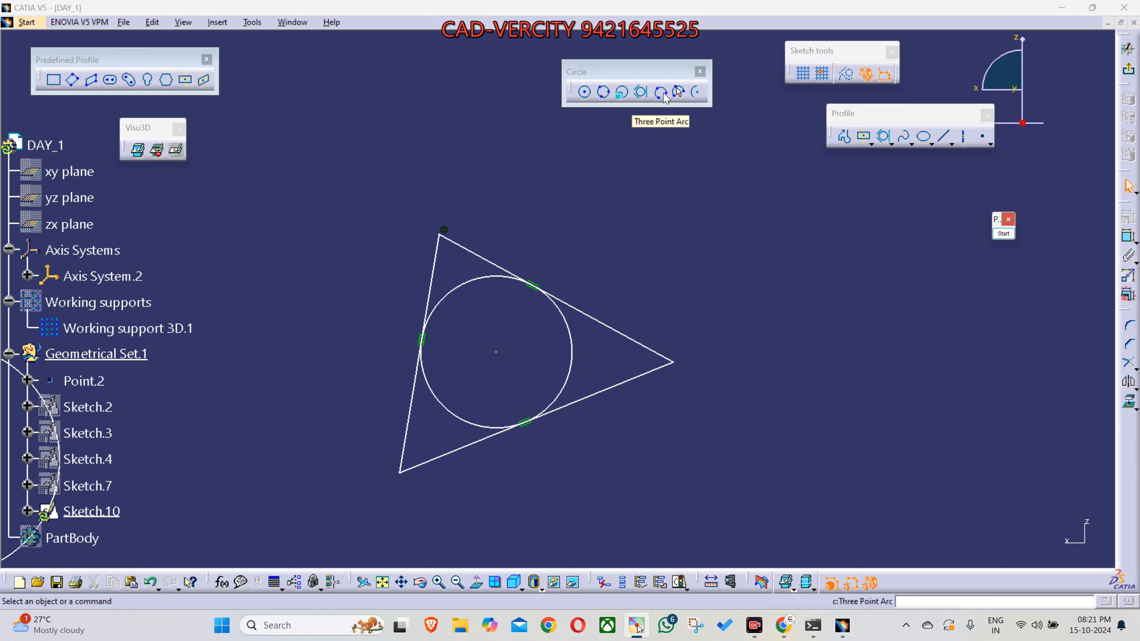
pyautogui.click(661, 93)
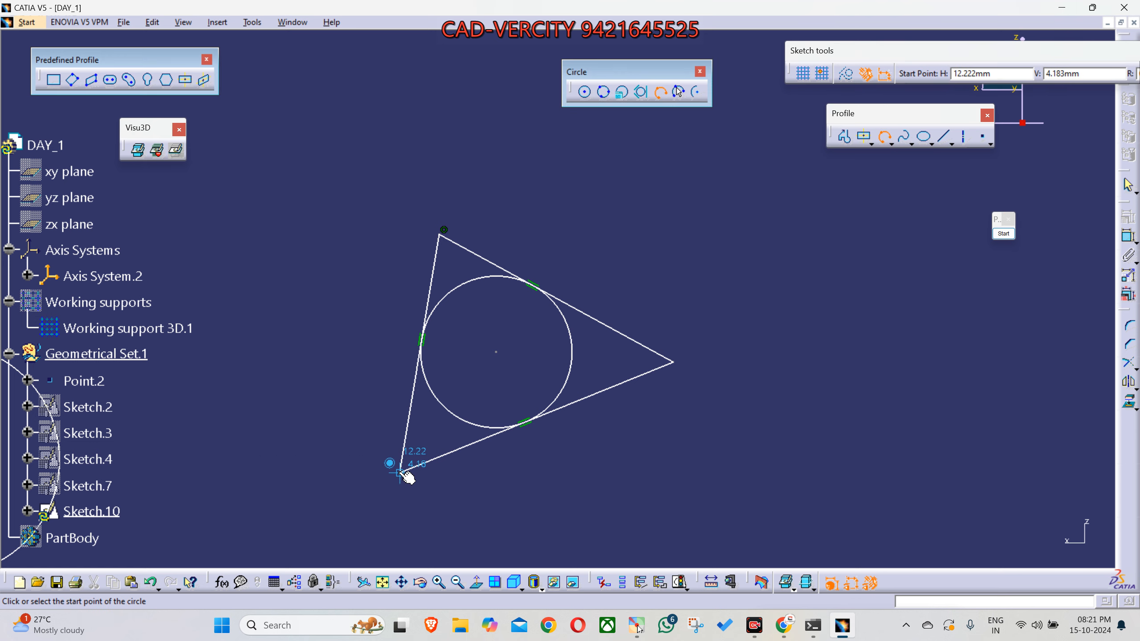
pyautogui.click(399, 473)
pyautogui.click(442, 231)
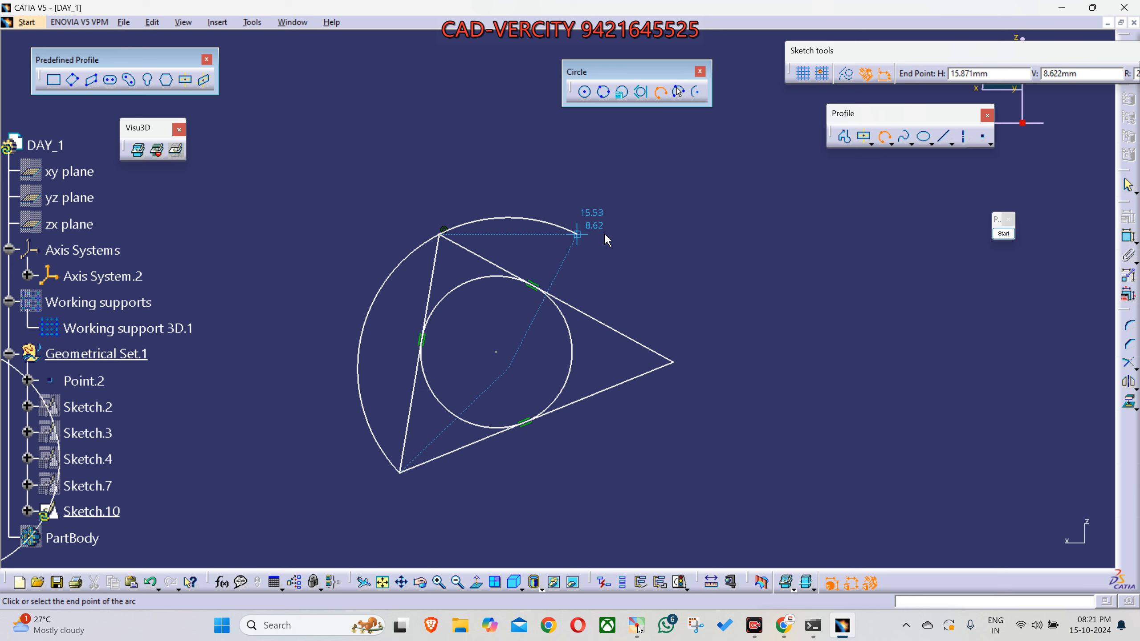
pyautogui.click(673, 362)
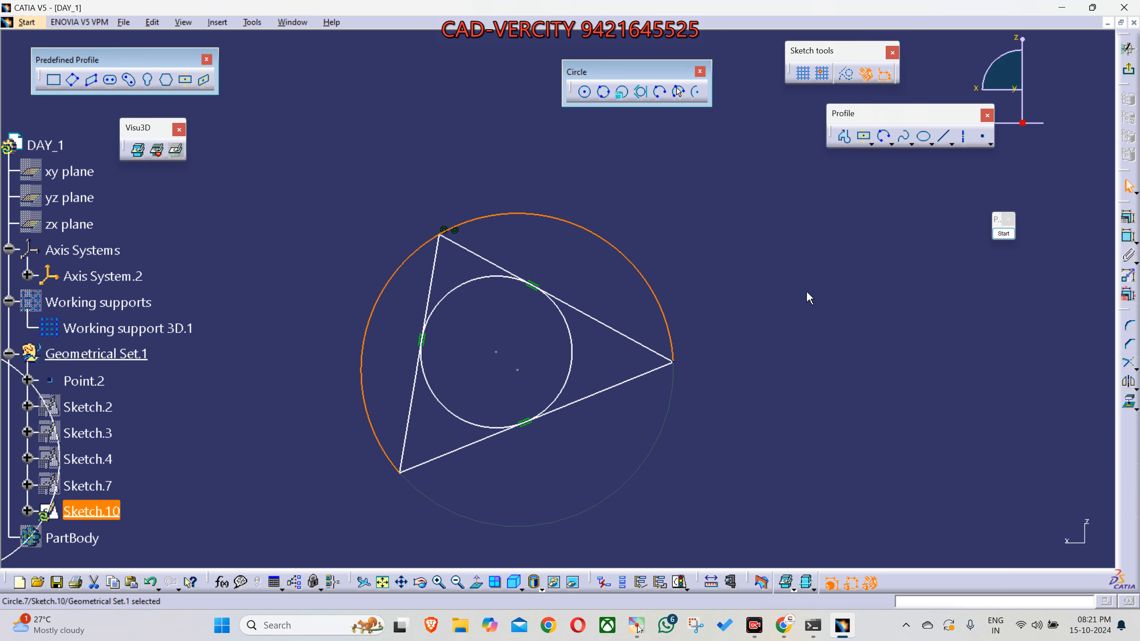
pyautogui.click(808, 293)
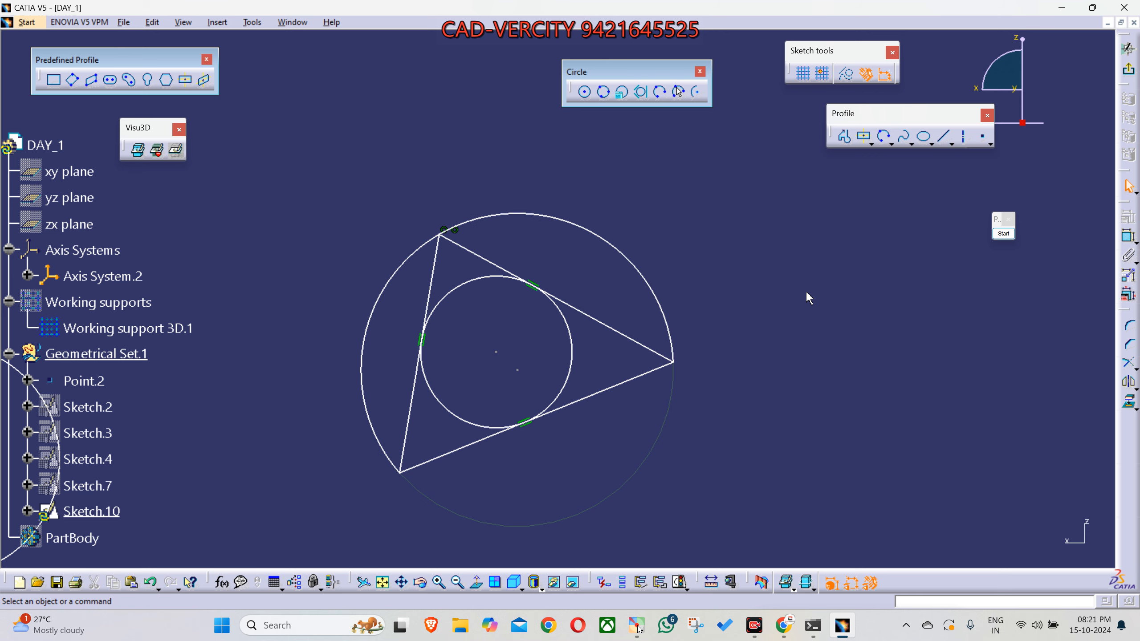
pyautogui.moveTo(657, 461)
pyautogui.mouseDown(button='middle')
pyautogui.moveTo(902, 281)
pyautogui.moveTo(722, 419)
pyautogui.moveTo(731, 425)
pyautogui.mouseUp(button='middle')
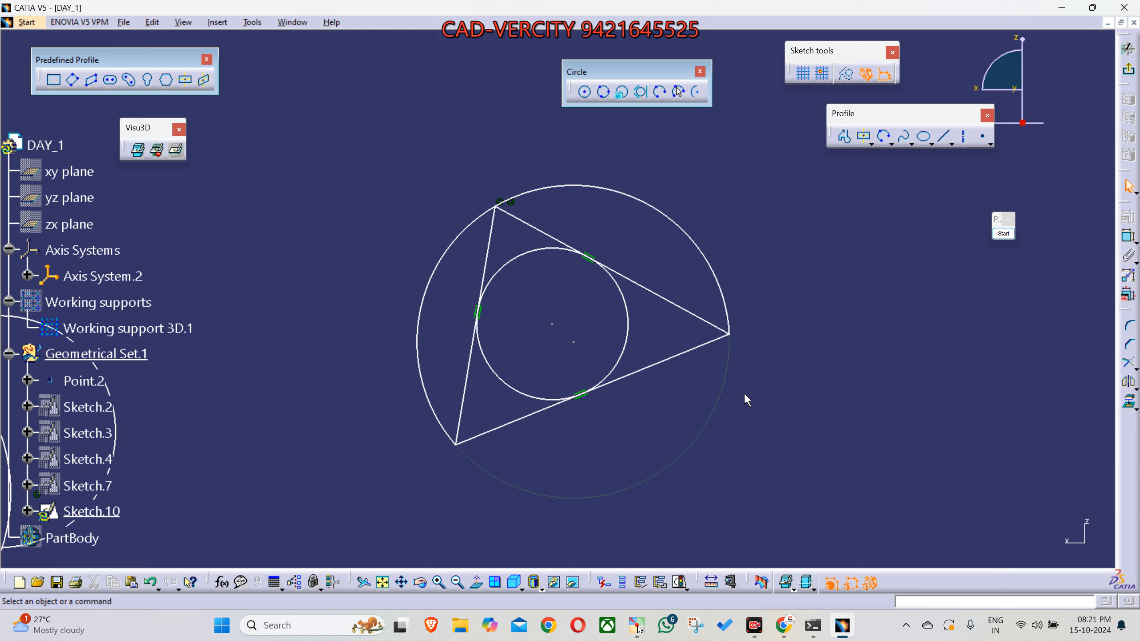
pyautogui.moveTo(698, 332); pyautogui.dragTo(691, 279, button='middle')
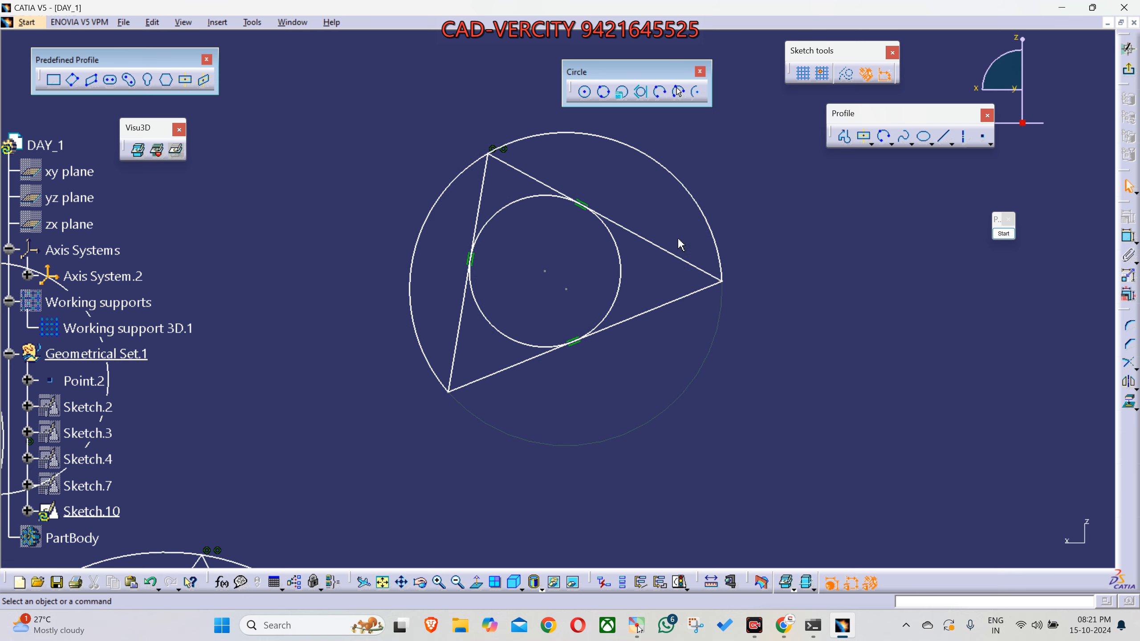
pyautogui.click(663, 91)
pyautogui.moveTo(667, 422); pyautogui.dragTo(644, 94, button='middle')
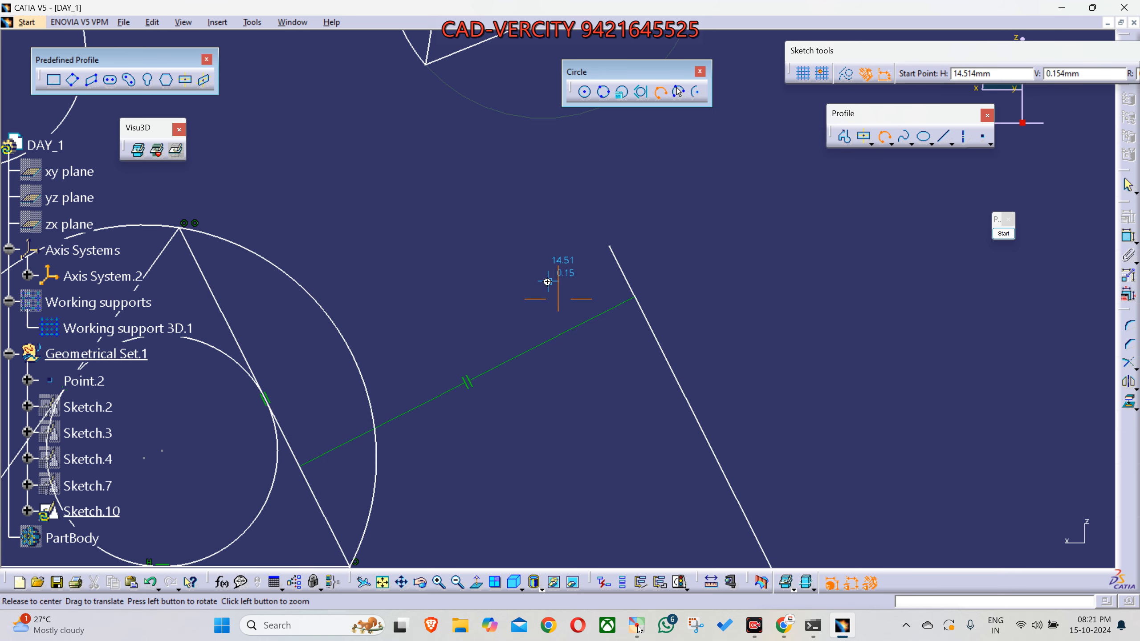
pyautogui.moveTo(548, 282); pyautogui.dragTo(569, 380, button='middle')
pyautogui.press('Escape')
# - Highlight the upper and lower endpoints of the separate slanted line as the limits of a three-point arc
pyautogui.moveTo(648, 349)
pyautogui.keyDown('ctrl'); pyautogui.mouseDown(button='middle')
pyautogui.moveTo(621, 424)
pyautogui.moveTo(627, 358)
pyautogui.mouseUp(button='middle'); pyautogui.keyUp('ctrl')
pyautogui.keyDown('ctrl'); pyautogui.moveTo(627, 358); pyautogui.dragTo(625, 364, button='middle'); pyautogui.keyUp('ctrl')
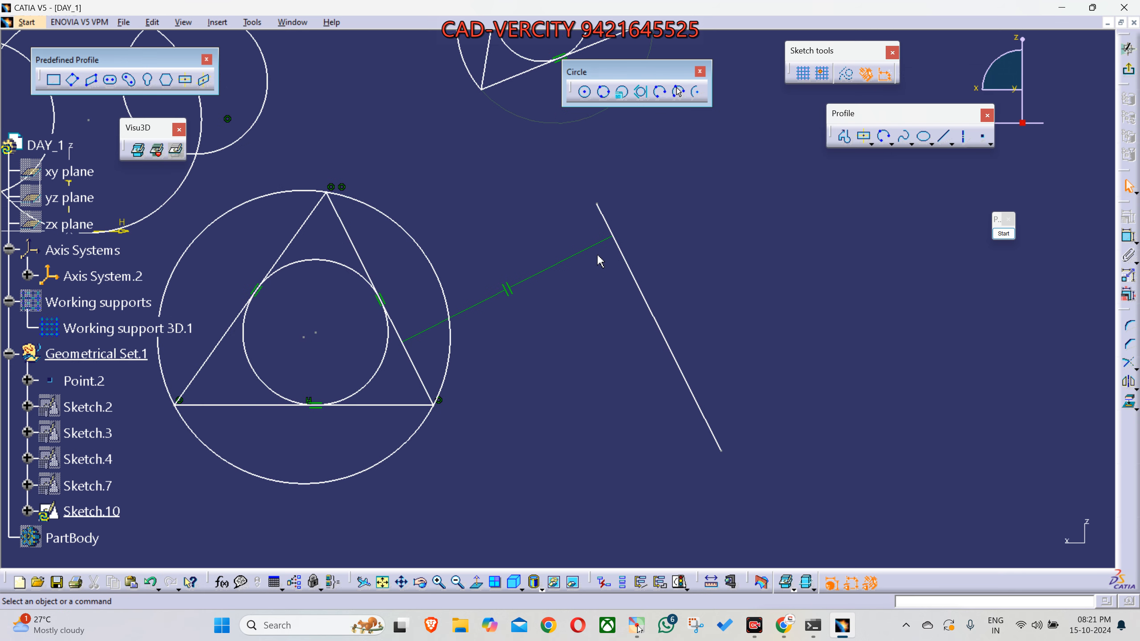
pyautogui.click(598, 205)
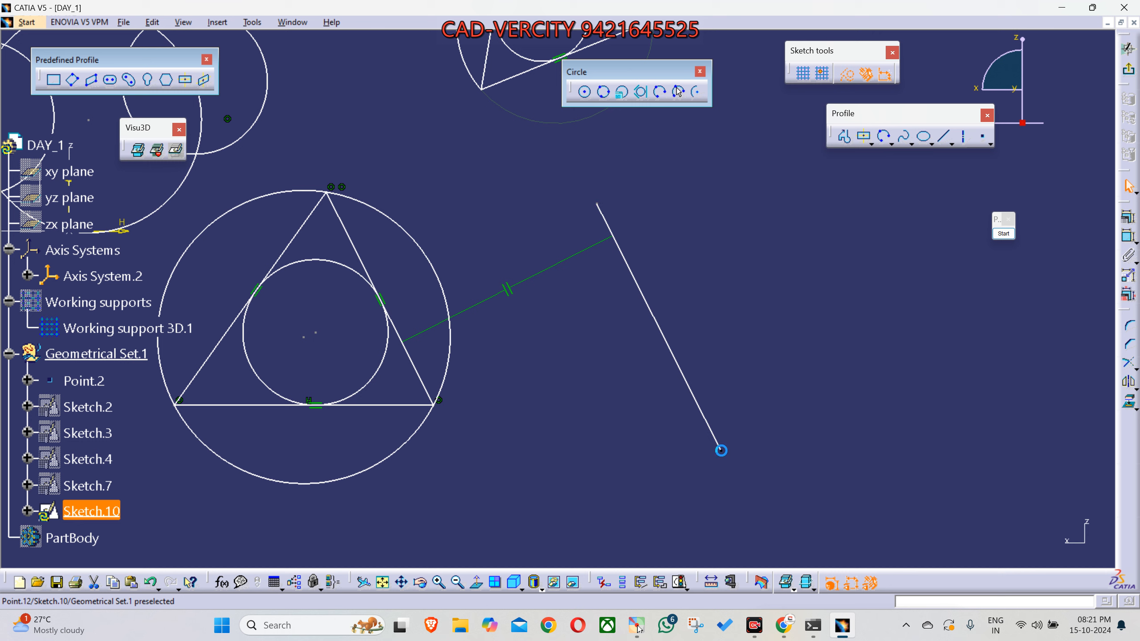
pyautogui.click(722, 450)
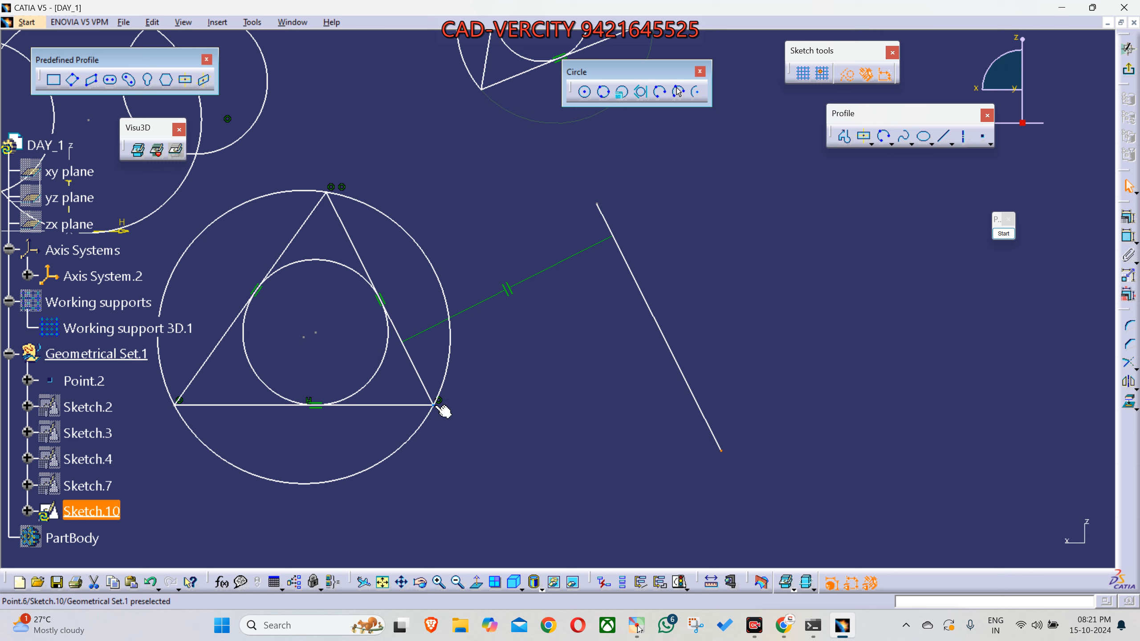
pyautogui.click(507, 461)
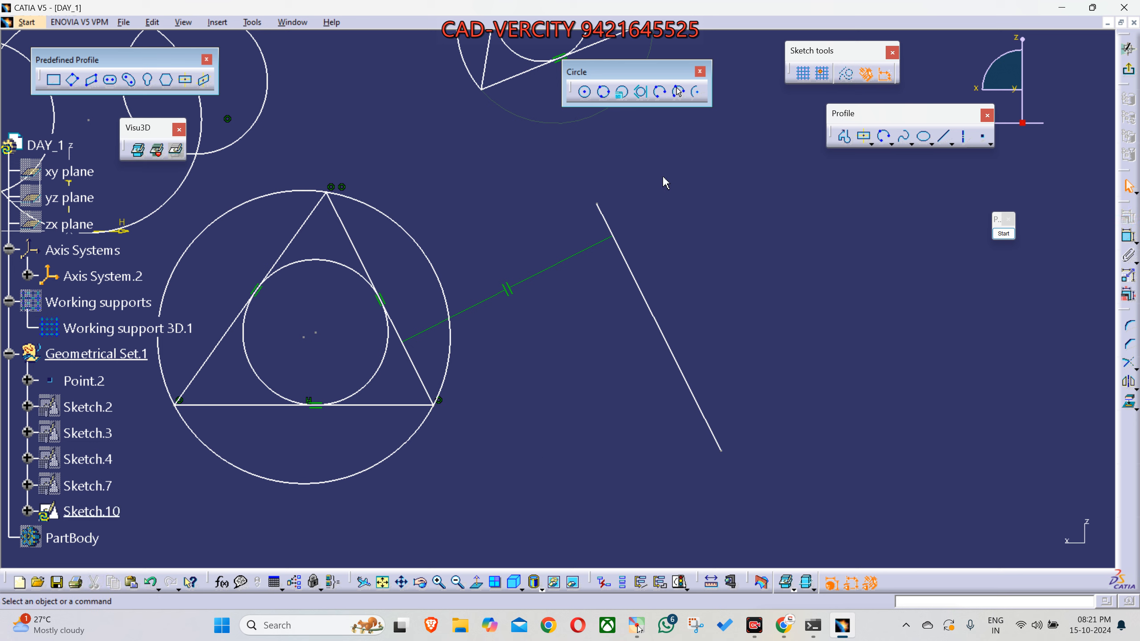
# - Sketch a Three Point Arc from the slanted line's upper endpoint through the triangle's right vertex to the line's lower endpoint
pyautogui.click(660, 93)
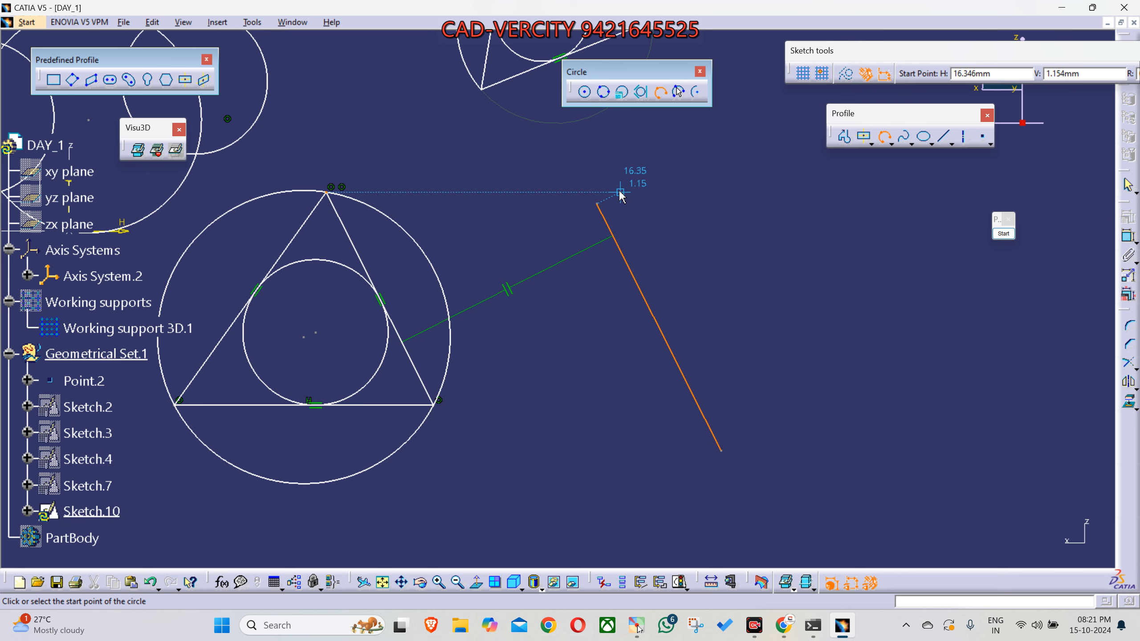
pyautogui.click(597, 204)
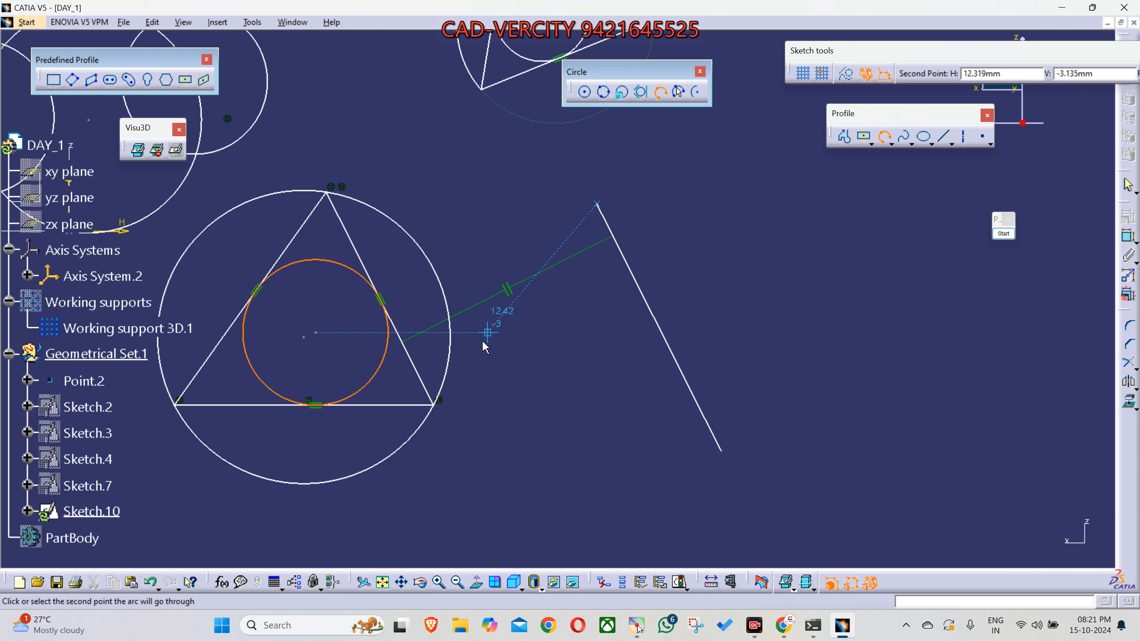
pyautogui.click(434, 405)
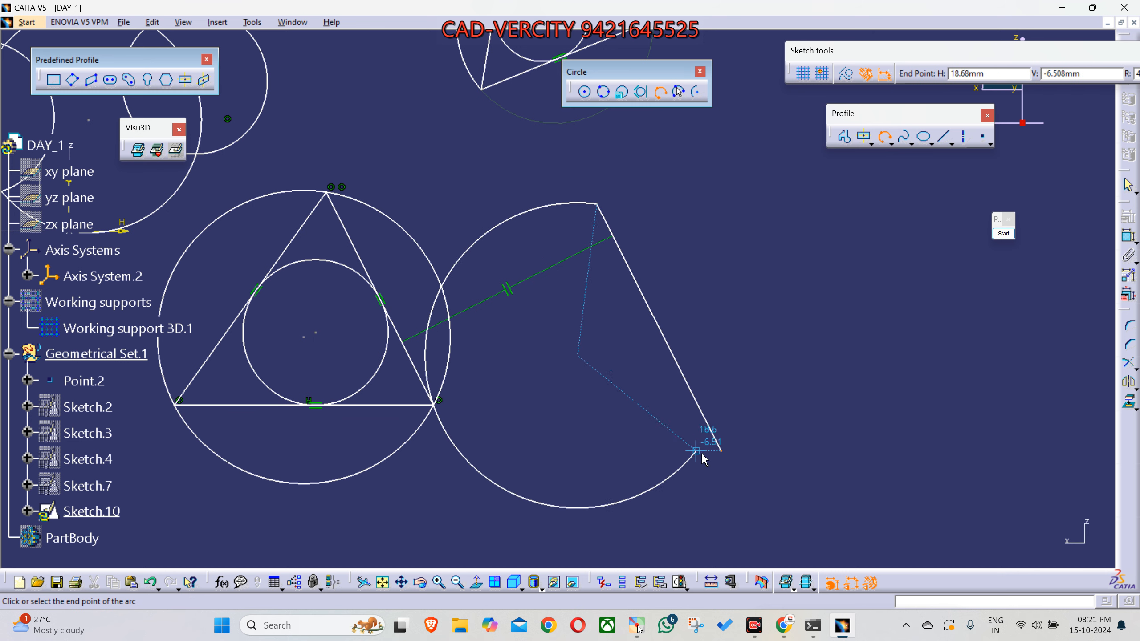
pyautogui.click(721, 451)
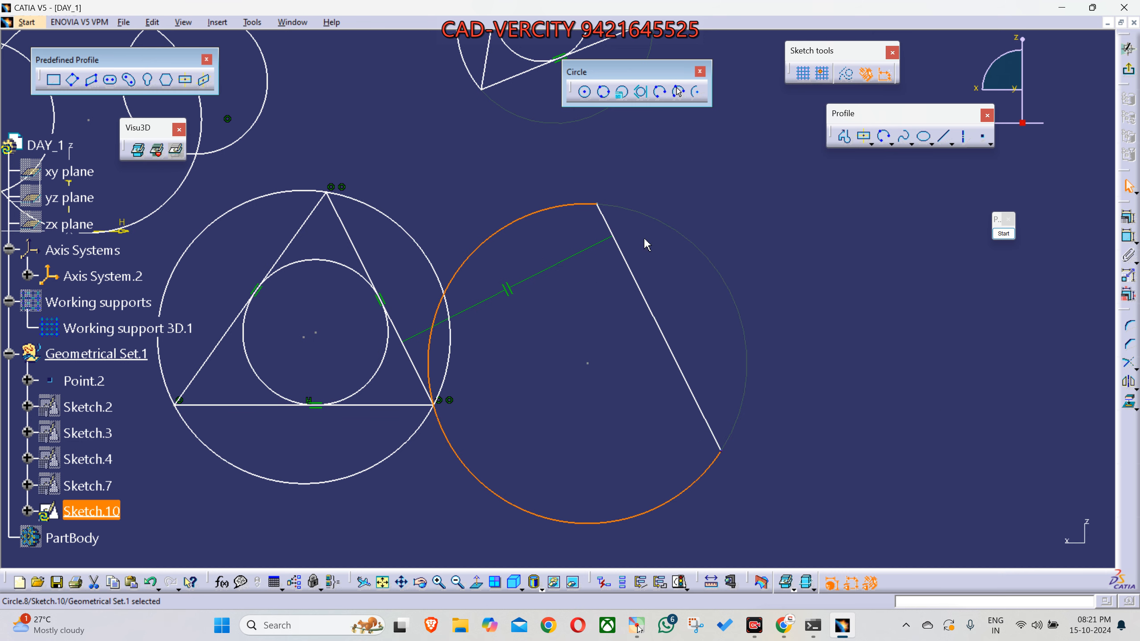
pyautogui.click(603, 210)
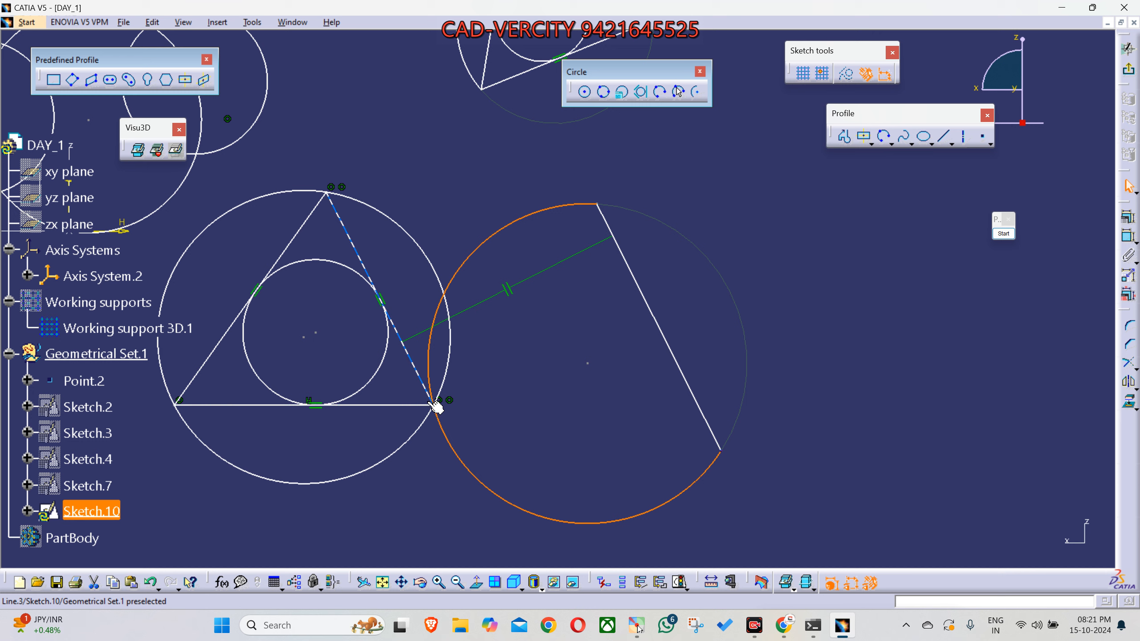
pyautogui.click(476, 403)
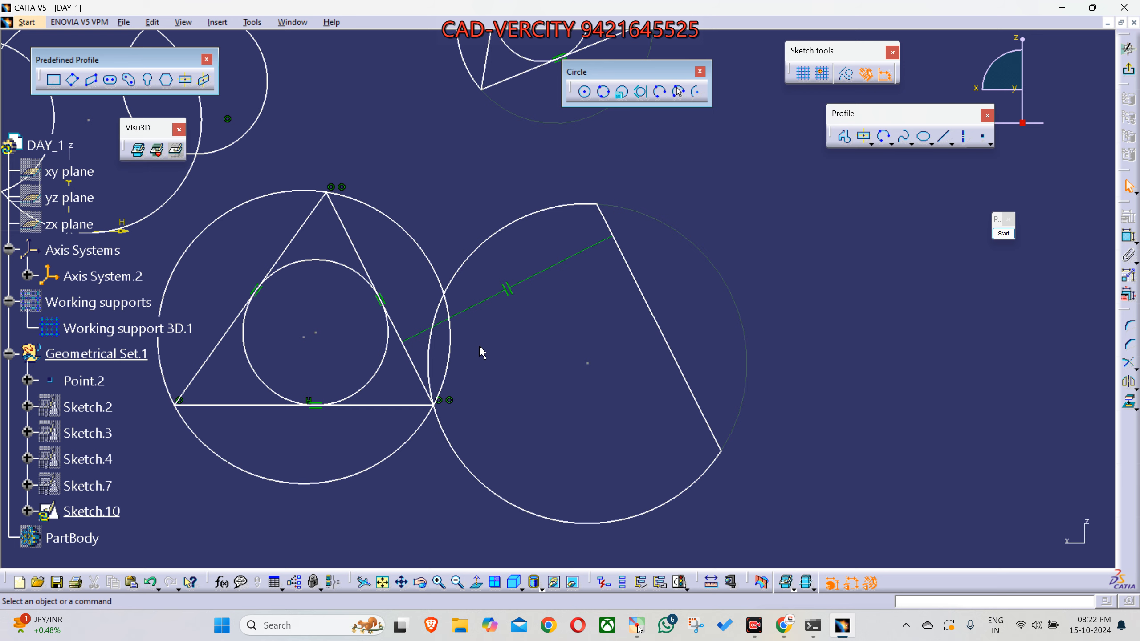
# - Exit the sketch and show the part in isometric view
pyautogui.scroll(-5, 609, 297)
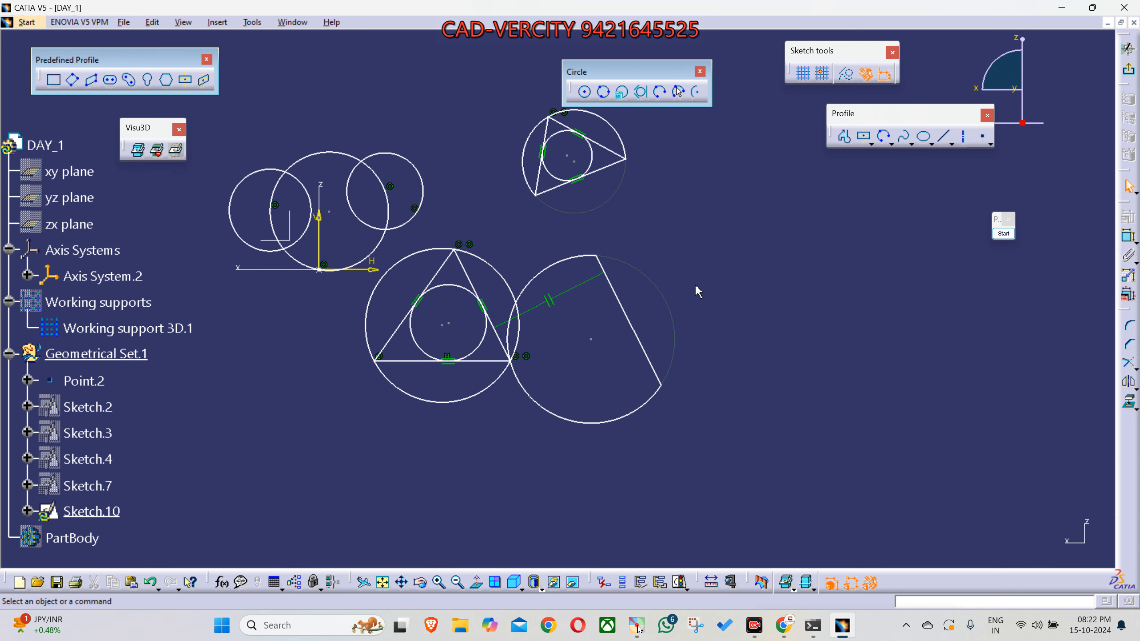
pyautogui.click(1127, 49)
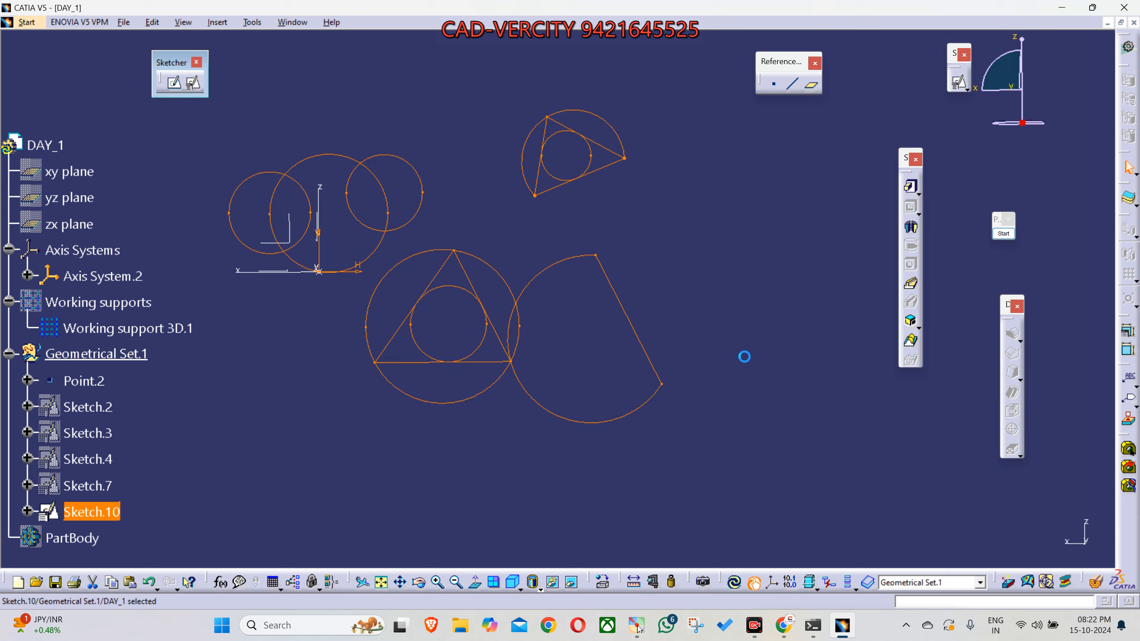
pyautogui.click(639, 441)
pyautogui.moveTo(526, 499); pyautogui.dragTo(631, 426, button='middle')
pyautogui.click(515, 583)
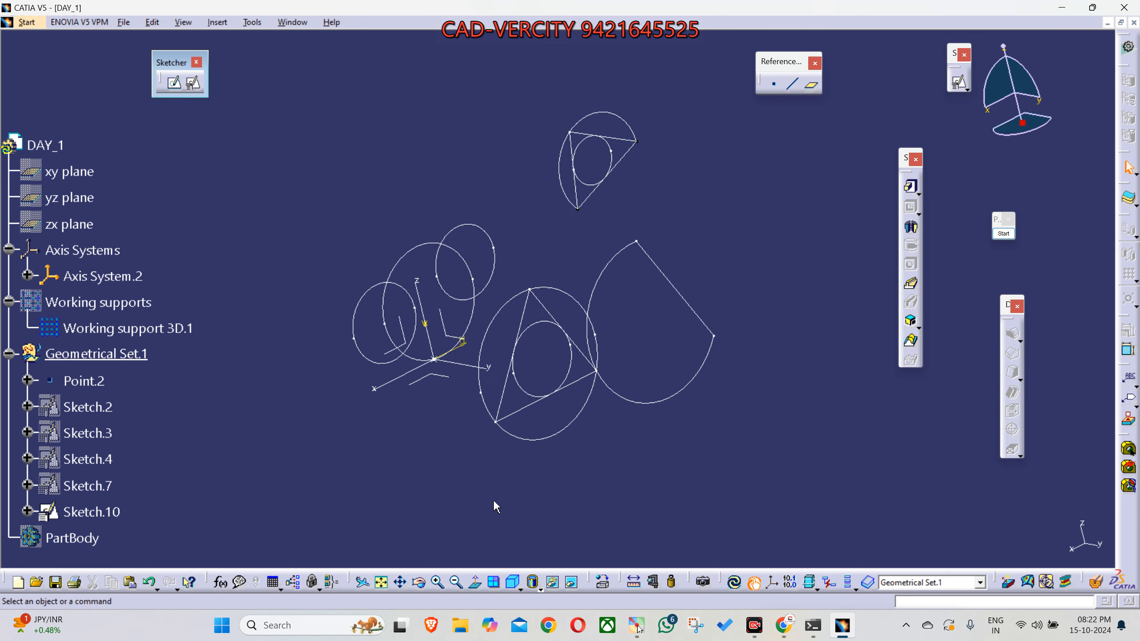
pyautogui.moveTo(522, 521)
pyautogui.mouseDown(button='middle')
pyautogui.moveTo(604, 458)
pyautogui.moveTo(608, 438)
pyautogui.mouseUp(button='middle')
# - Hide Sketch.10 so only the axis system stays displayed, and undo the extra hide/show action
pyautogui.click(112, 521)
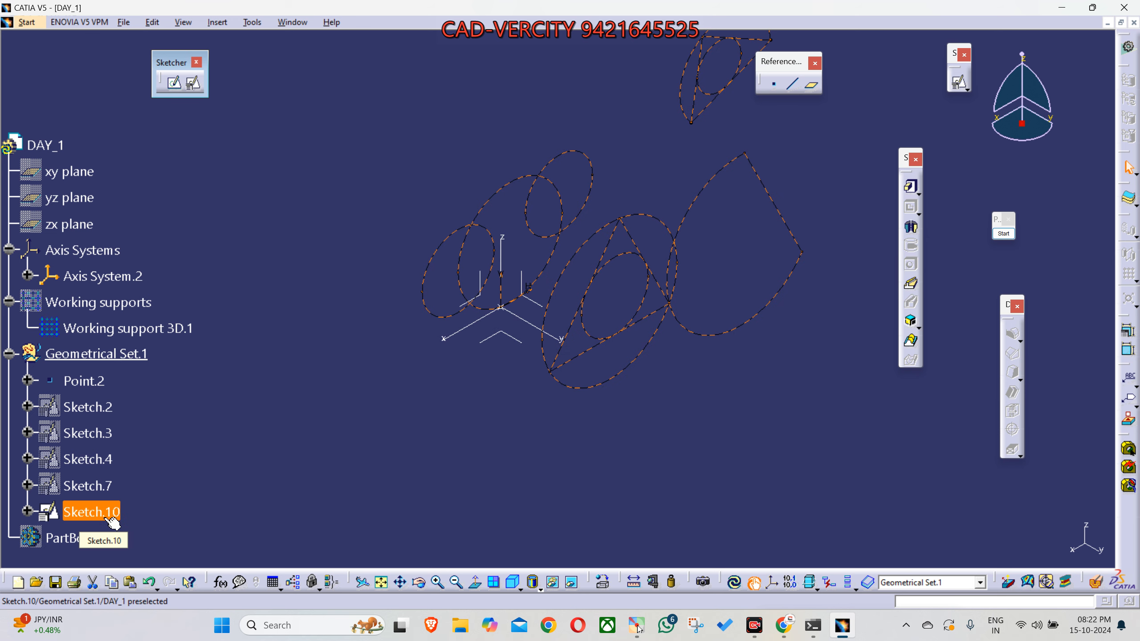
pyautogui.press('space')
pyautogui.moveTo(535, 408); pyautogui.dragTo(528, 437, button='middle')
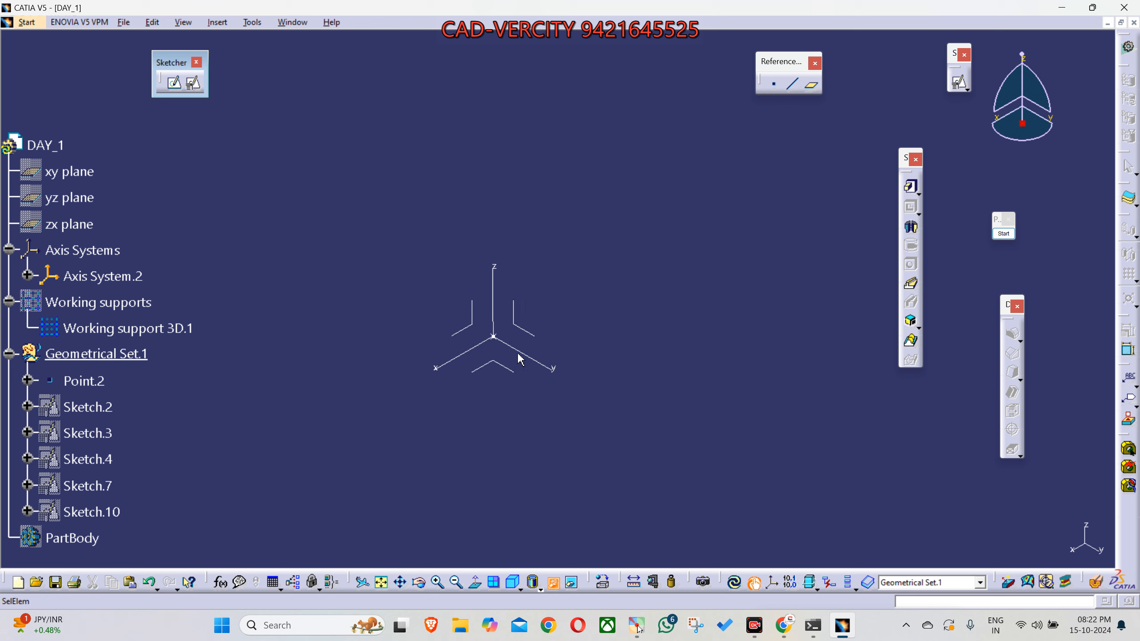
pyautogui.press('space')
pyautogui.hotkey('ctrl', 'z')
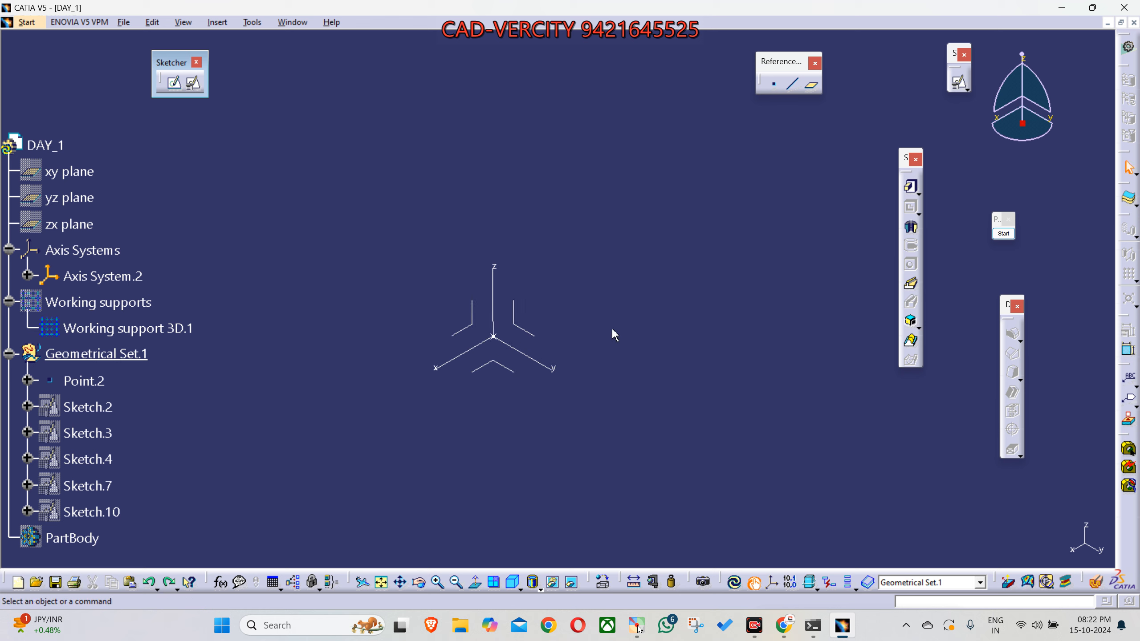
# - Create a positioned sketch on the YZ plane of Axis System.2 with implicit origin and orientation
pyautogui.click(538, 339)
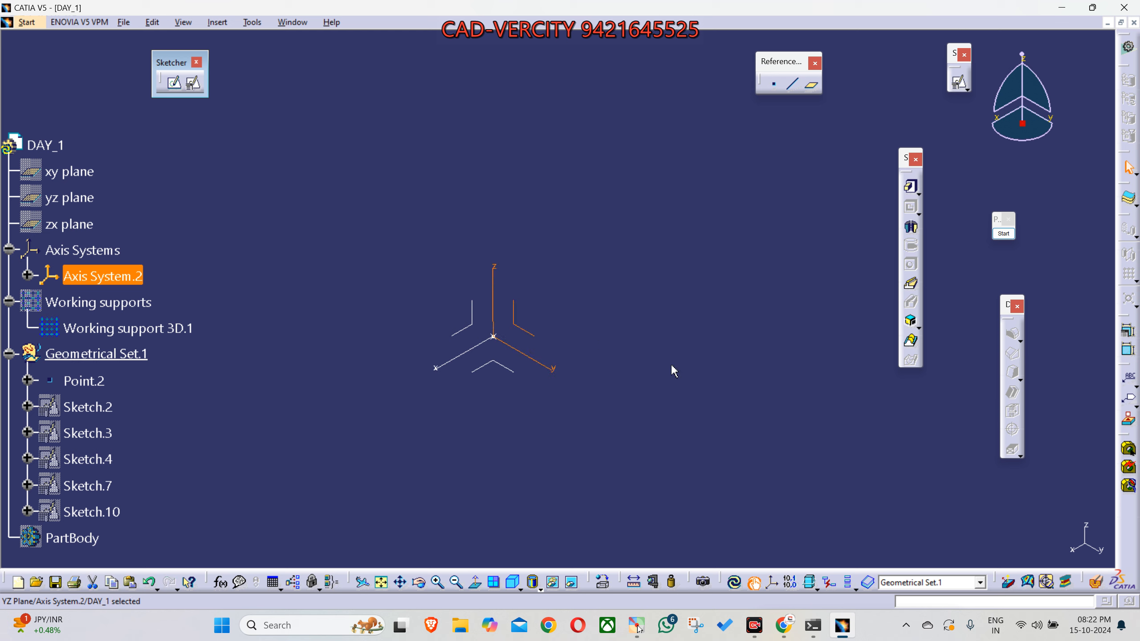
pyautogui.click(695, 366)
pyautogui.click(195, 86)
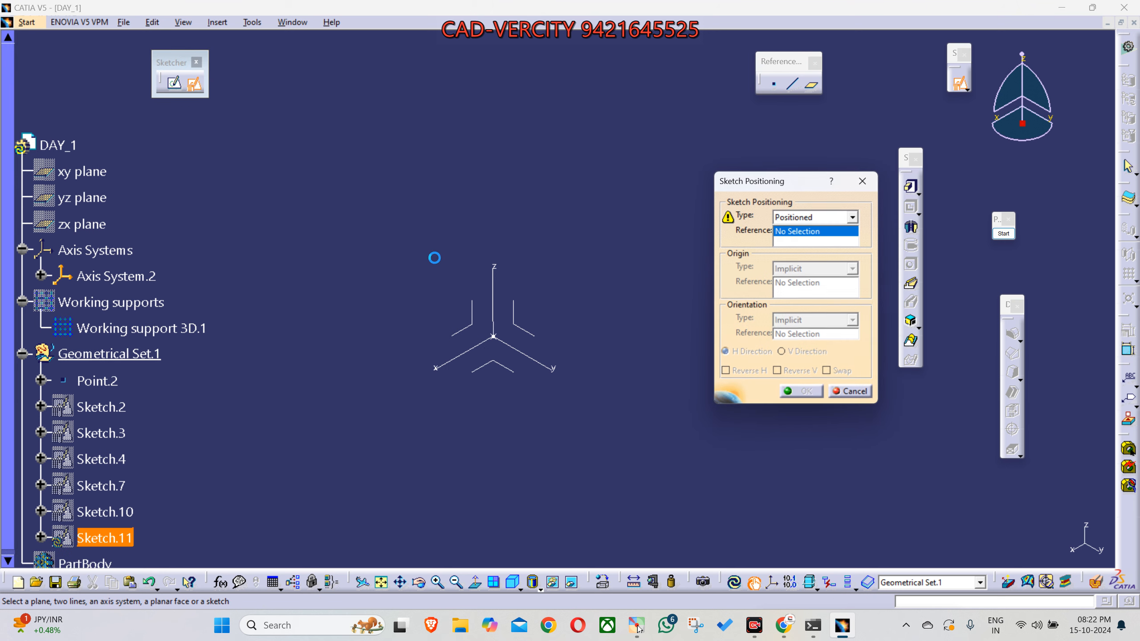
pyautogui.click(528, 326)
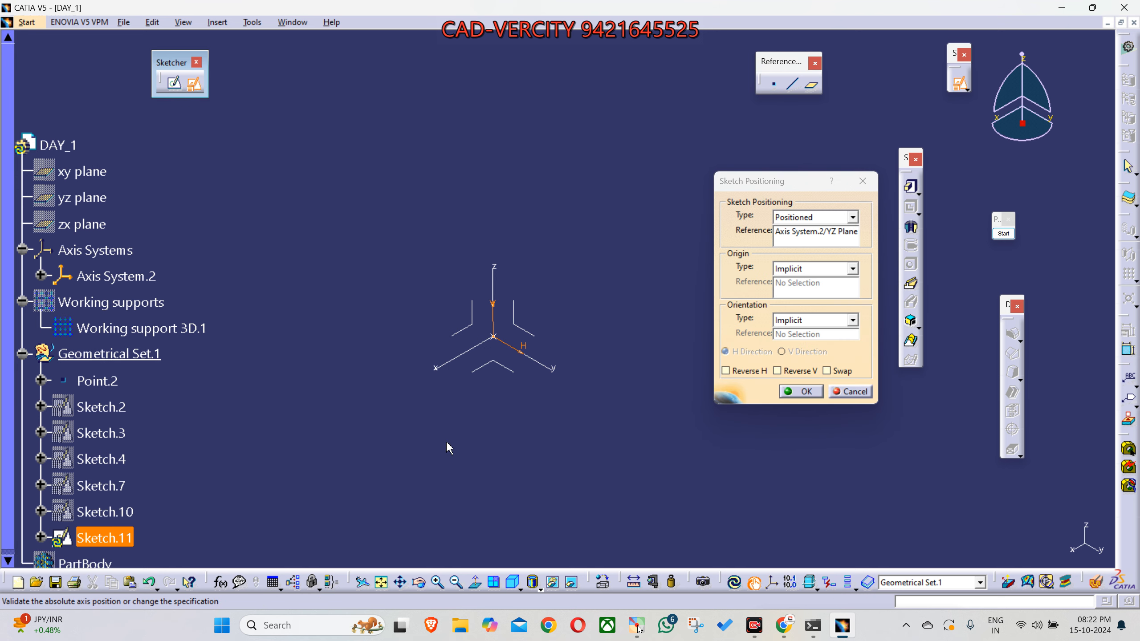
pyautogui.moveTo(451, 441); pyautogui.dragTo(574, 486, button='middle')
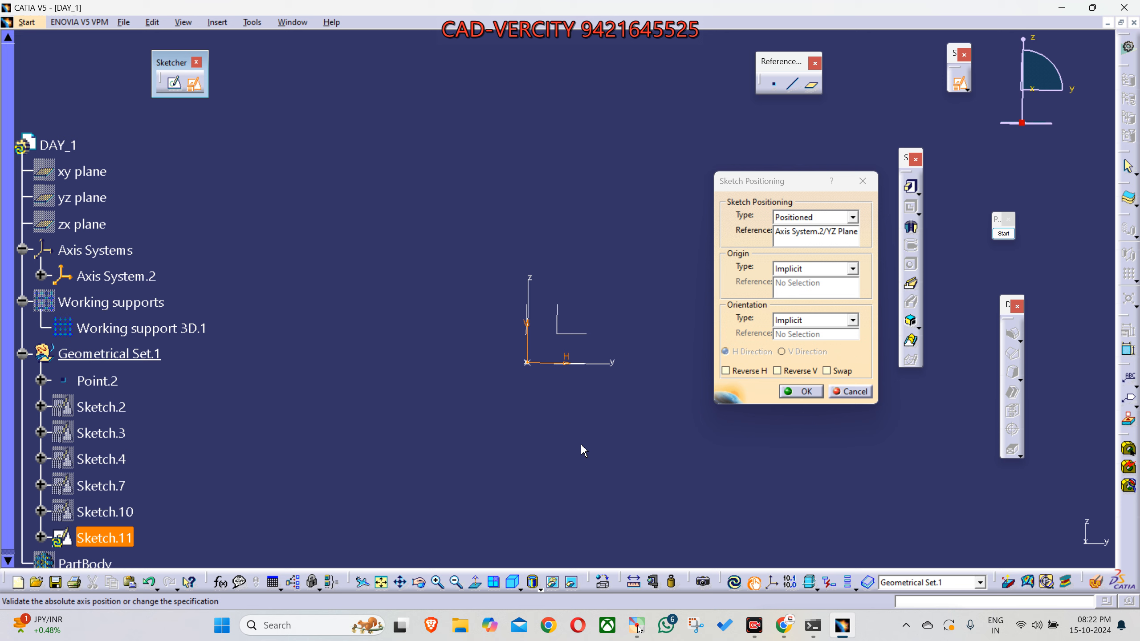
pyautogui.click(794, 391)
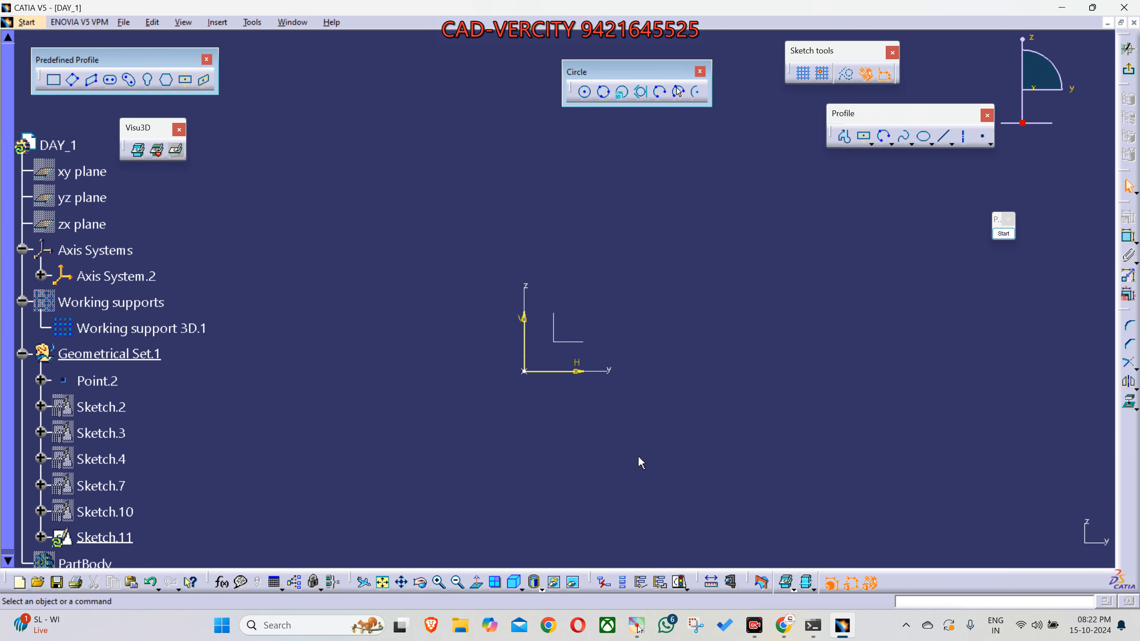
pyautogui.click(564, 342)
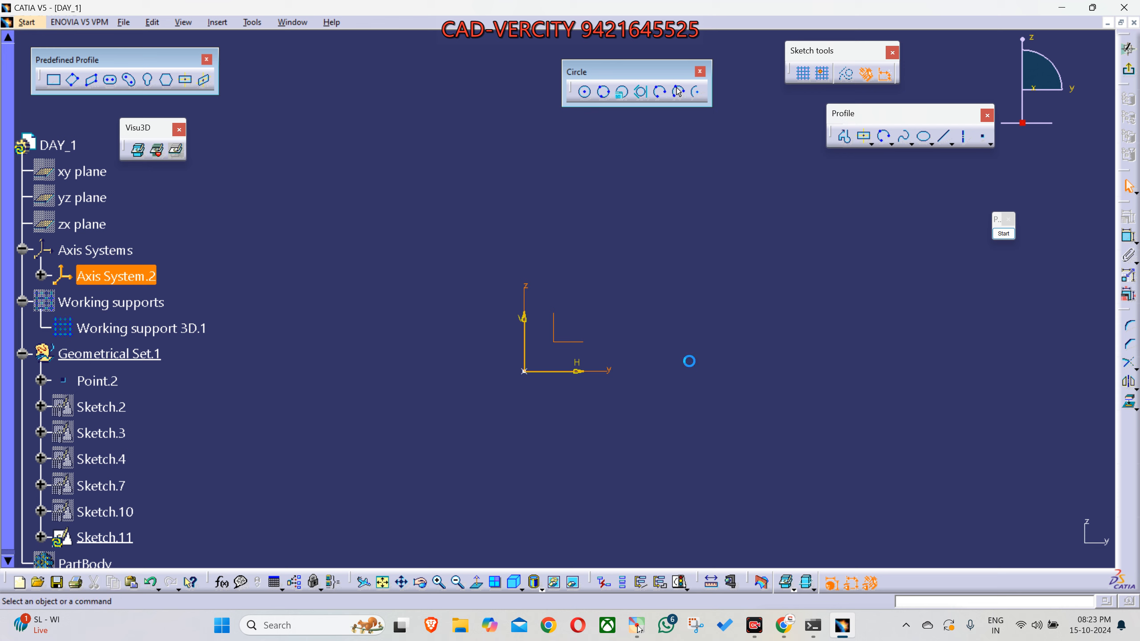
pyautogui.click(691, 362)
pyautogui.moveTo(689, 359); pyautogui.dragTo(677, 405, button='middle')
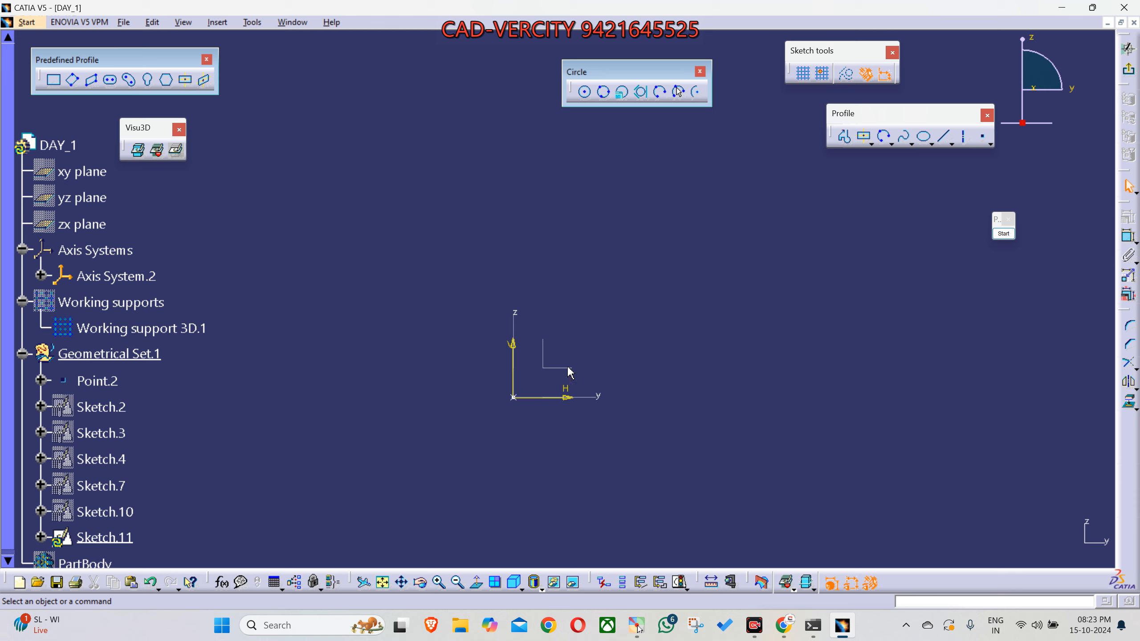
pyautogui.moveTo(555, 387); pyautogui.dragTo(560, 340, button='middle')
pyautogui.moveTo(718, 339); pyautogui.dragTo(709, 360, button='middle')
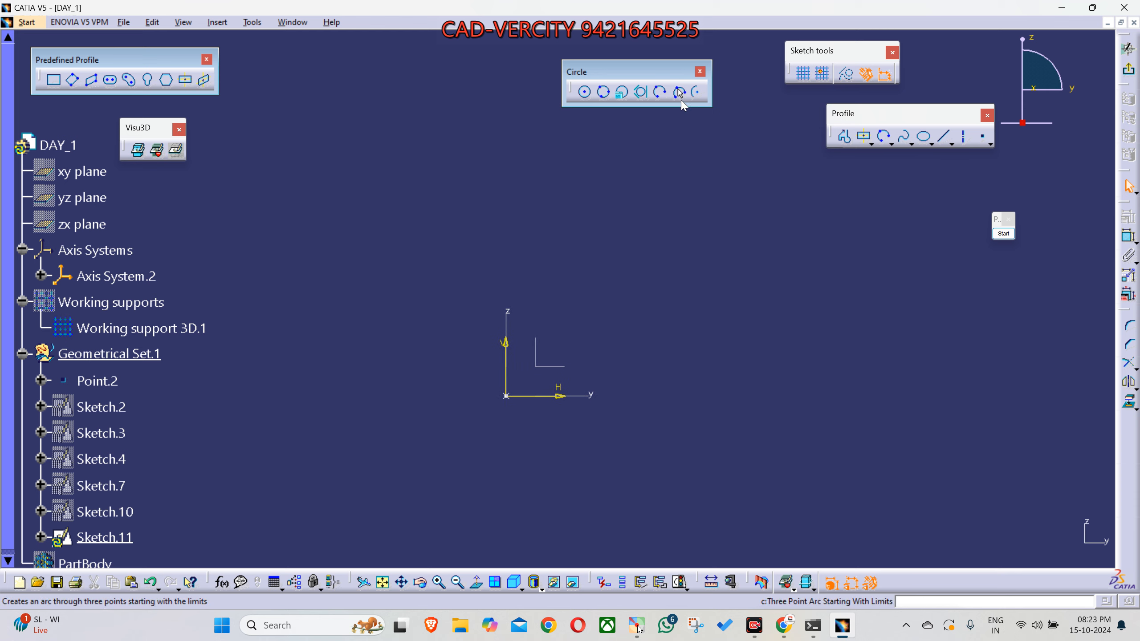
# - Sketch a closed six-sided Profile around the origin, made of five lines and one tangent arc on the positive H side
pyautogui.click(844, 136)
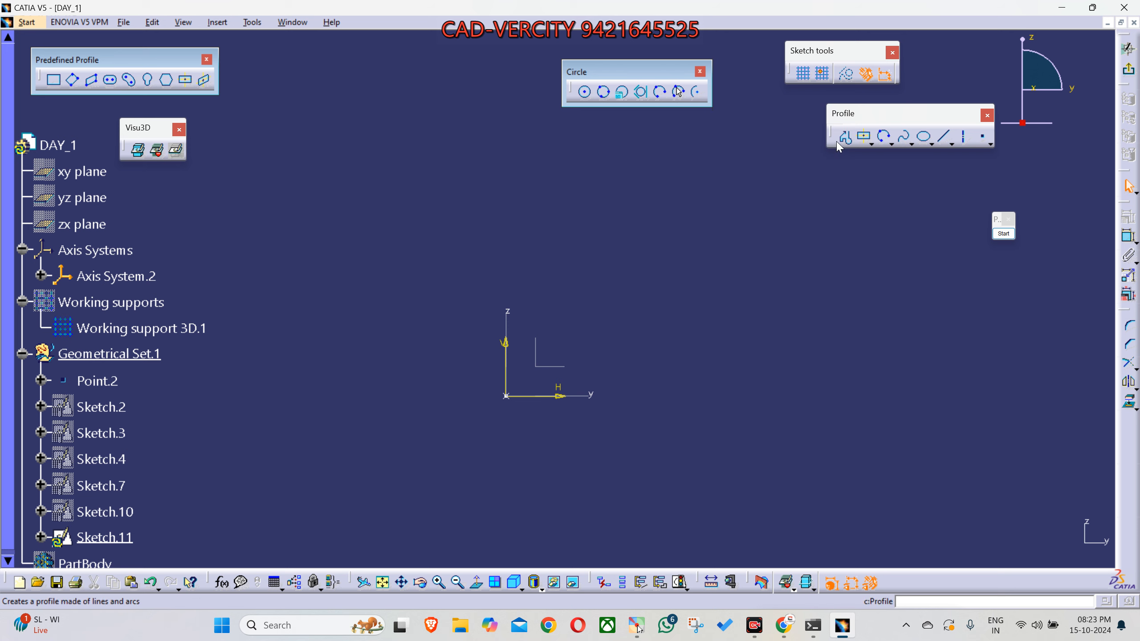
pyautogui.click(356, 403)
pyautogui.click(313, 254)
pyautogui.click(477, 166)
pyautogui.moveTo(665, 260); pyautogui.dragTo(710, 438)
pyautogui.click(584, 506)
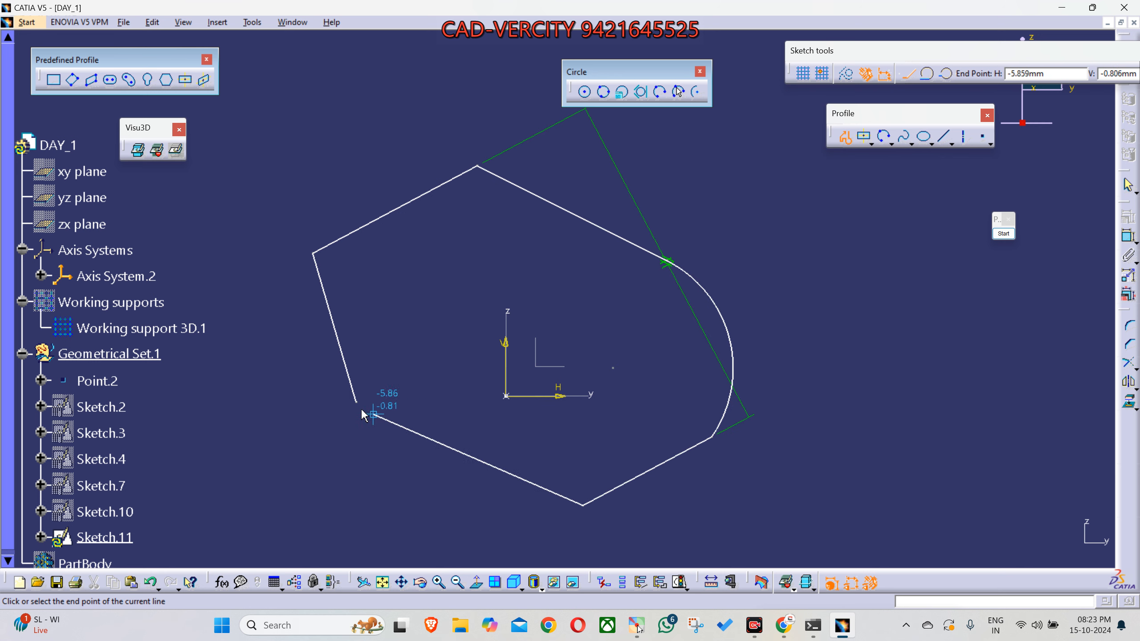
pyautogui.click(357, 406)
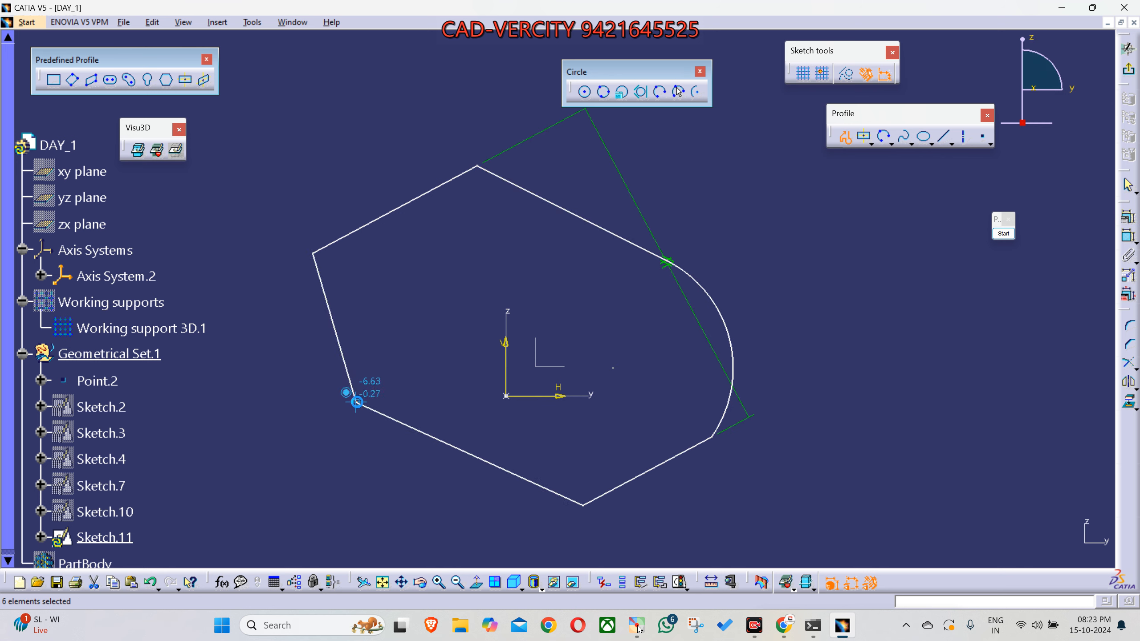
pyautogui.moveTo(398, 292)
pyautogui.mouseDown(button='middle')
pyautogui.moveTo(427, 339)
pyautogui.moveTo(492, 359)
pyautogui.mouseUp(button='middle')
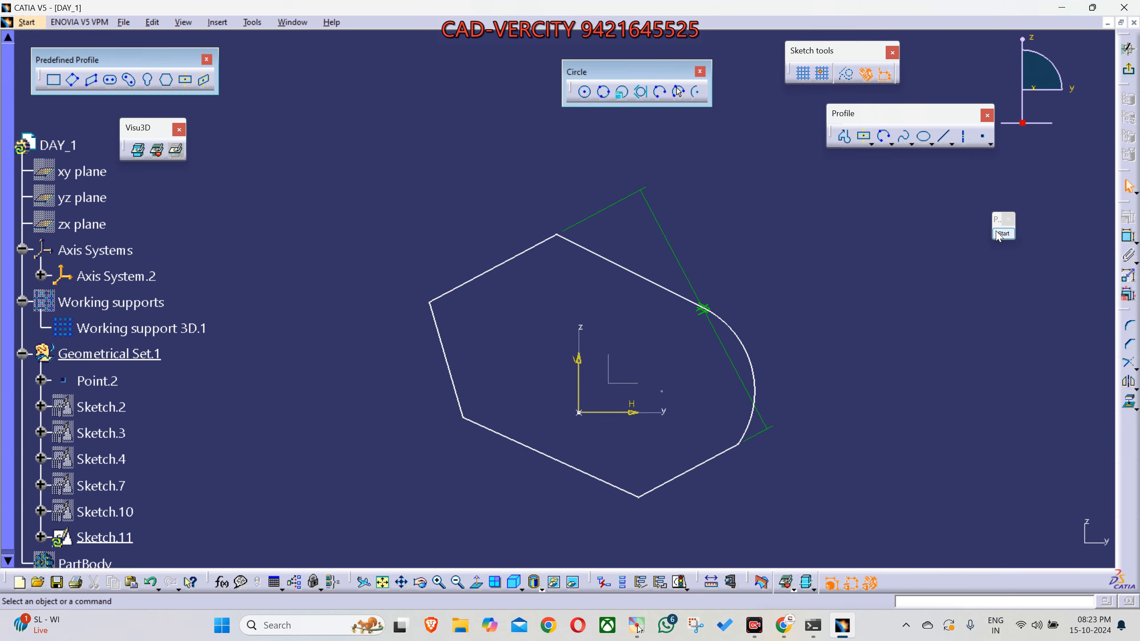
# - Move the parallelism constraint symbol outward, clear of the profile, and highlight the two parallel lines
pyautogui.click(686, 279)
pyautogui.moveTo(687, 280); pyautogui.dragTo(792, 316)
pyautogui.click(539, 245)
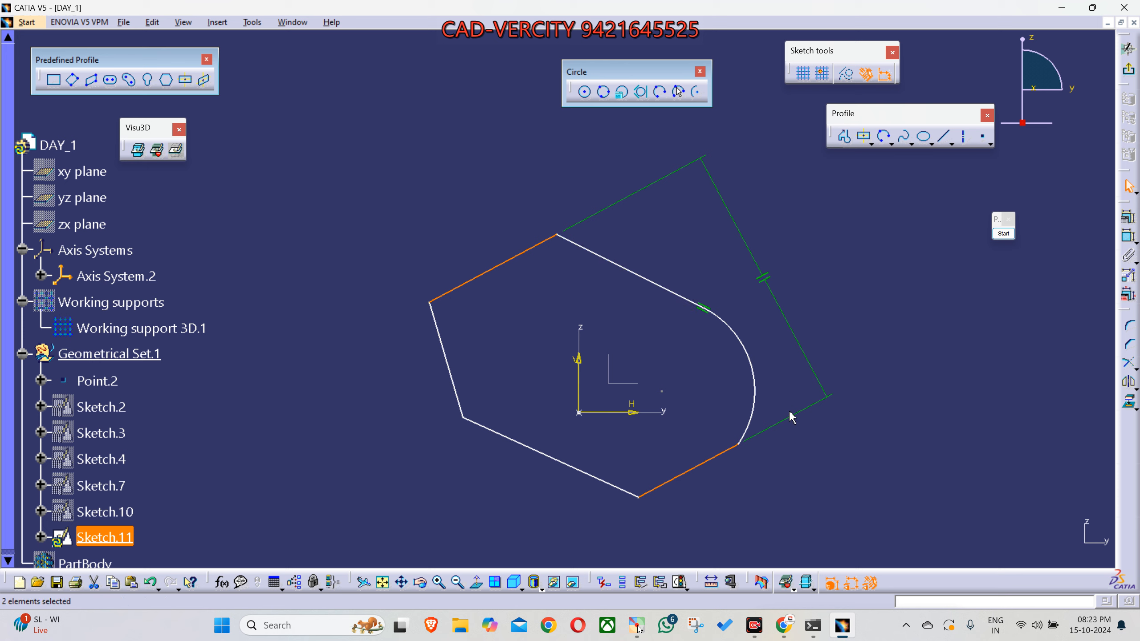
# - Highlight the profile's arc and its adjoining upper line to show the tangent pair, and clear the selection
pyautogui.click(730, 338)
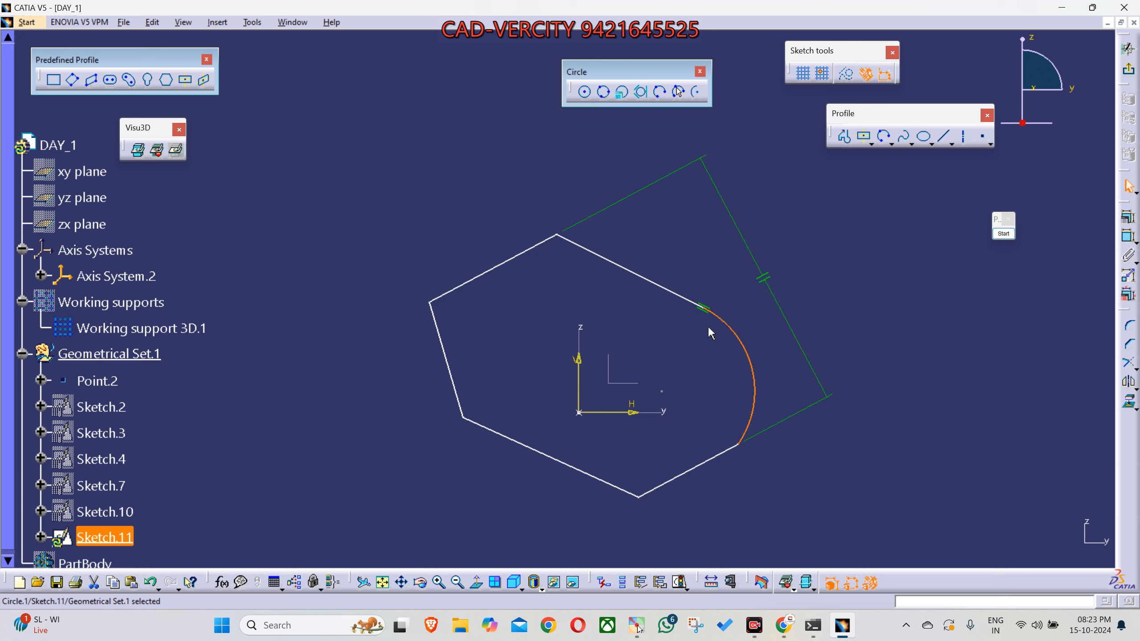
pyautogui.keyDown('ctrl'); pyautogui.click(685, 298); pyautogui.keyUp('ctrl')
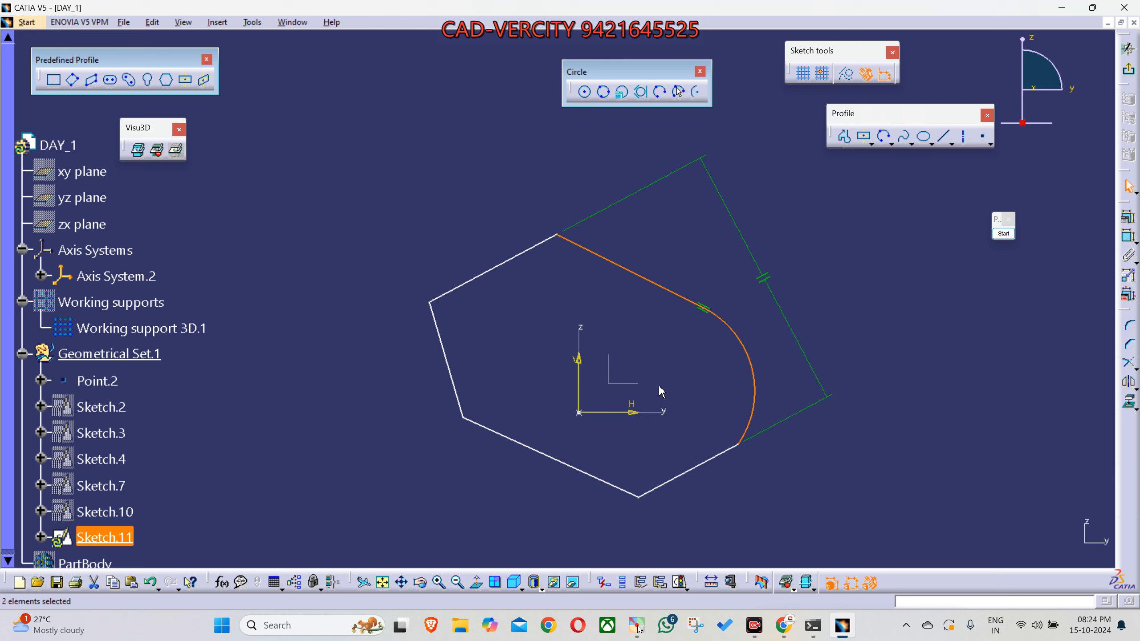
pyautogui.click(672, 381)
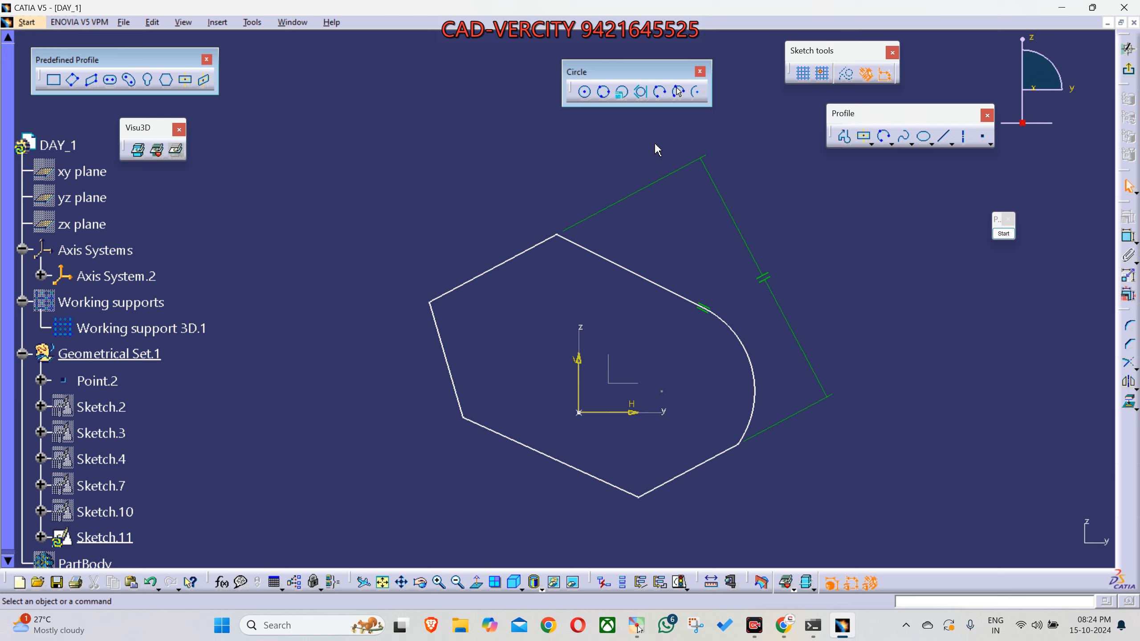
# - Start the screen annotation, mark the profile's lower-left, top and upper-left vertices with red crosses, and erase the marks
pyautogui.click(1004, 234)
pyautogui.click(1009, 381)
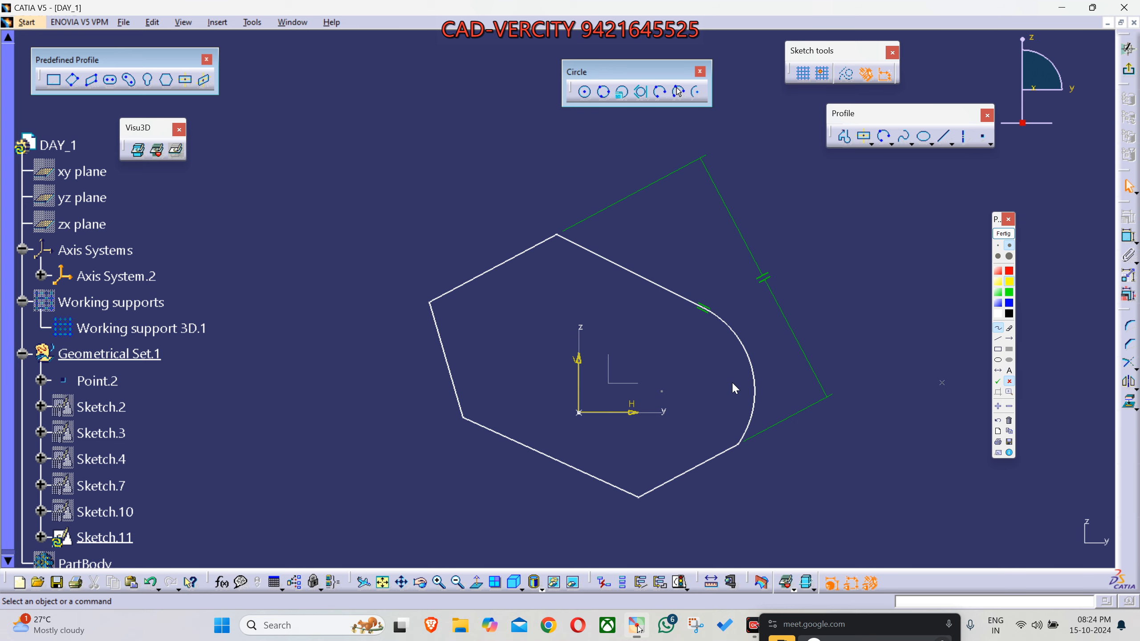
pyautogui.click(464, 418)
pyautogui.click(556, 235)
pyautogui.click(429, 305)
pyautogui.click(1009, 328)
pyautogui.moveTo(575, 203)
pyautogui.mouseDown()
pyautogui.moveTo(424, 335)
pyautogui.moveTo(471, 442)
pyautogui.mouseUp()
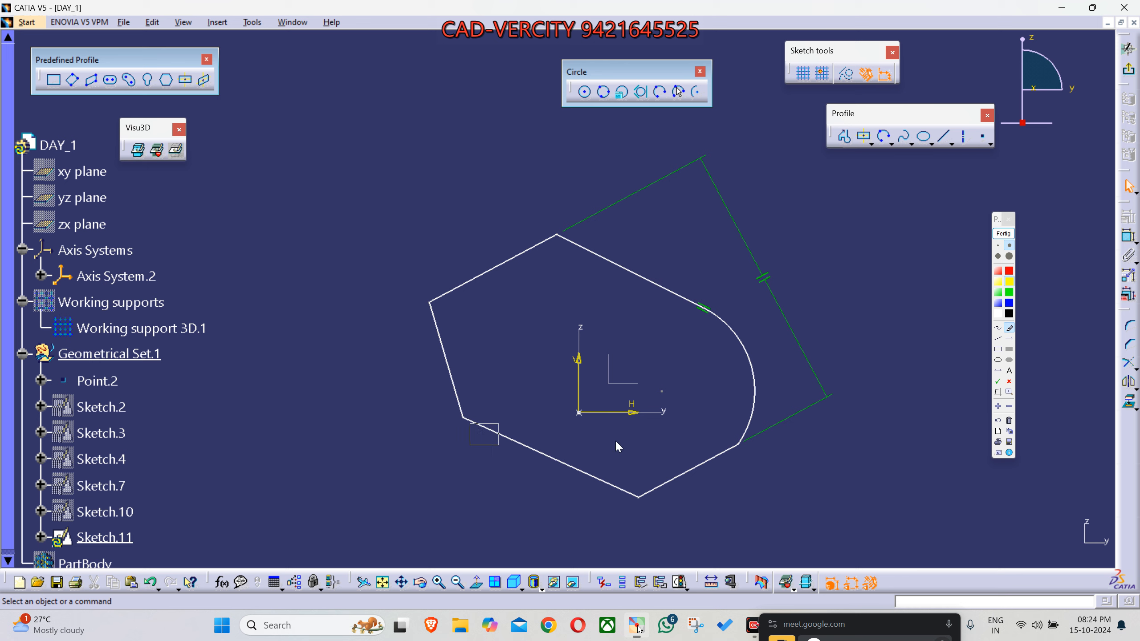
# - Mark the lower-left, top and upper-left profile vertices with red crosses in that order, and end the annotation
pyautogui.click(1010, 381)
pyautogui.click(462, 417)
pyautogui.click(557, 236)
pyautogui.click(430, 304)
pyautogui.click(1003, 234)
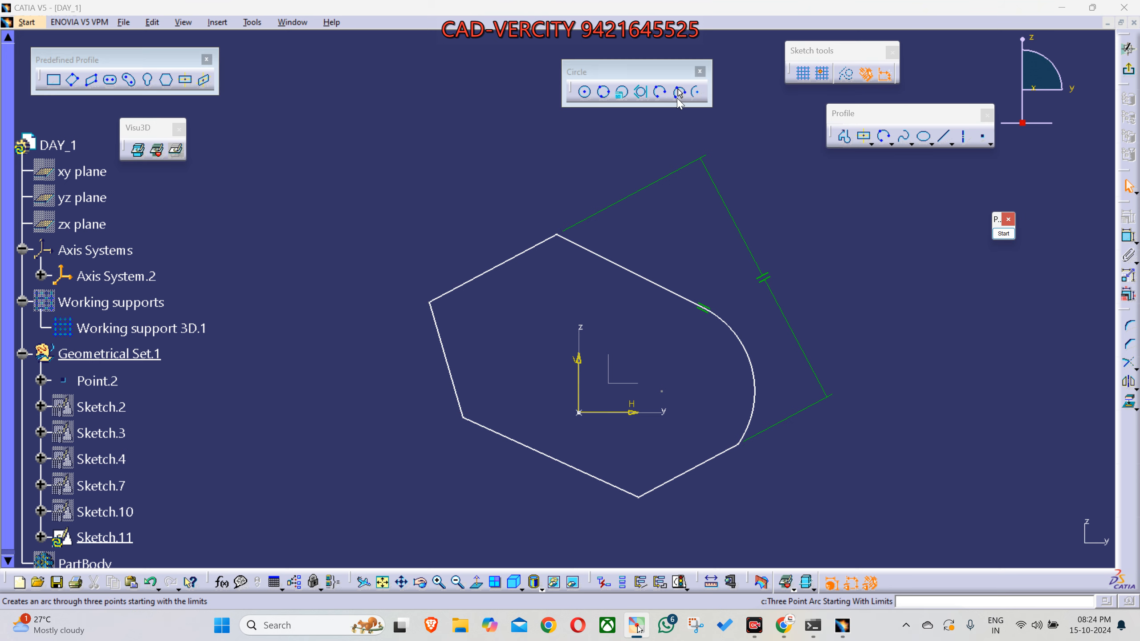
# - Draw a Three Point Arc Starting With Limits from the profile's lower-left vertex to its top vertex, passing through the upper-left vertex
pyautogui.click(679, 92)
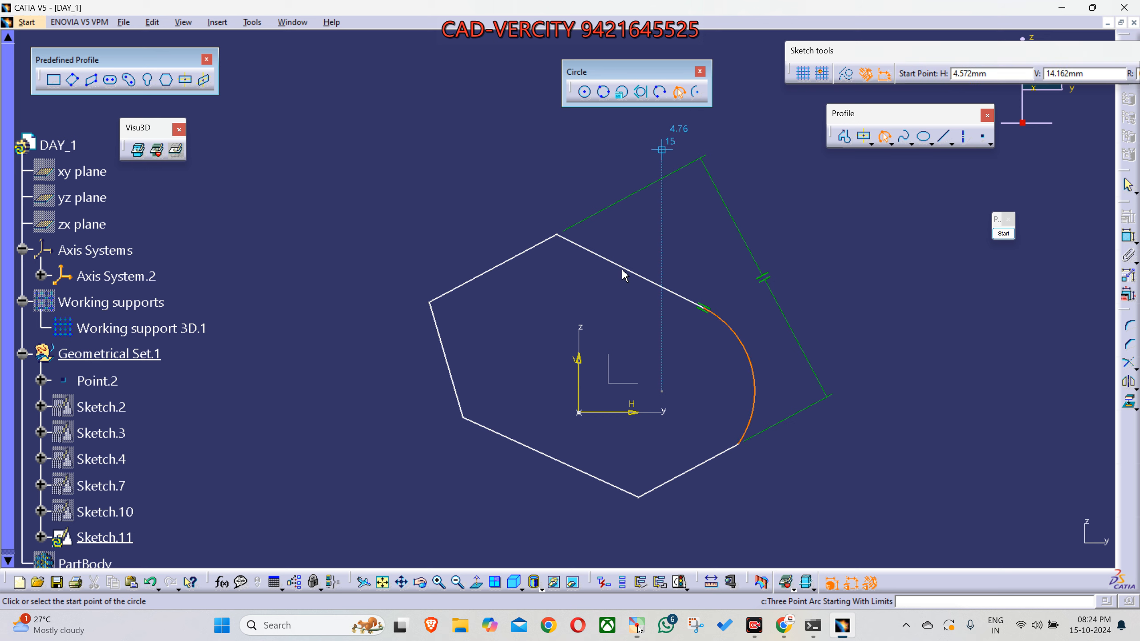
pyautogui.click(463, 419)
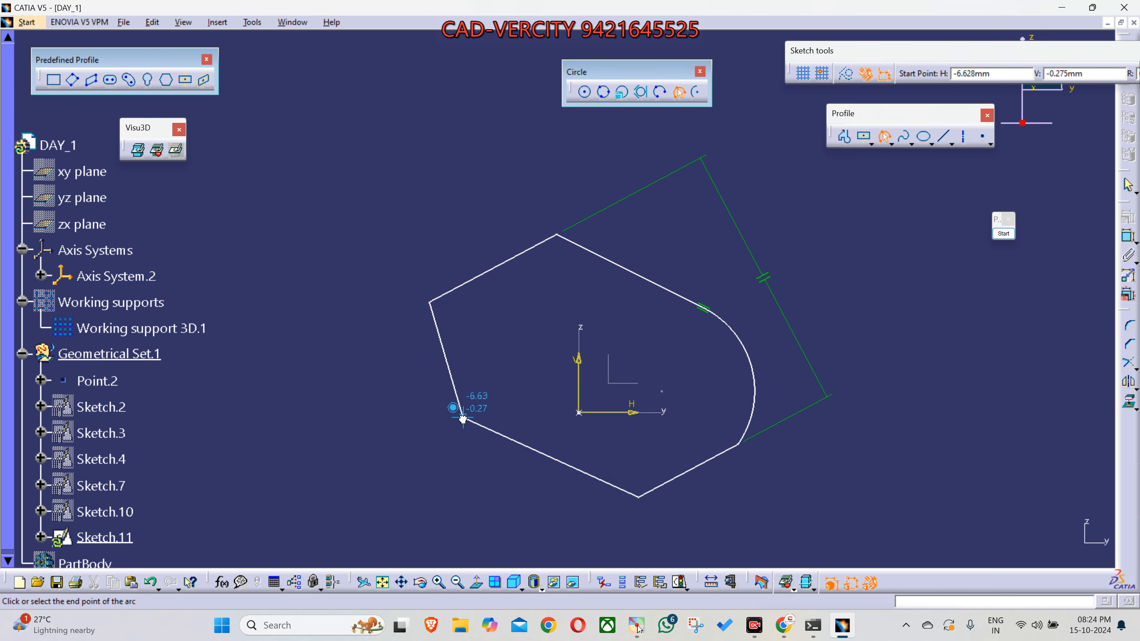
pyautogui.click(557, 238)
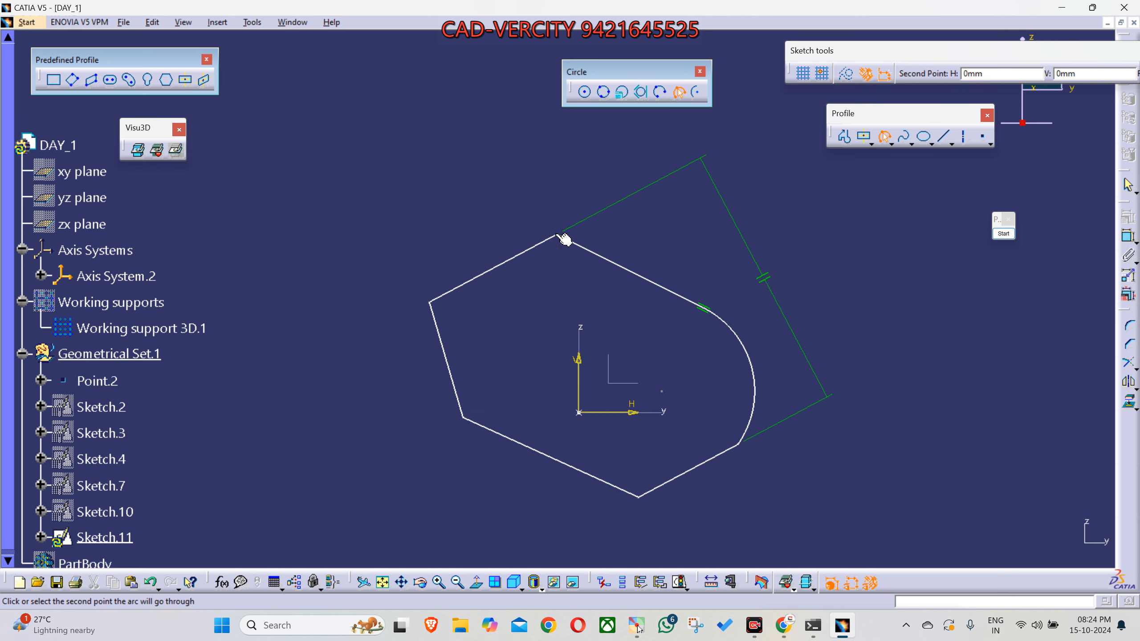
pyautogui.click(437, 298)
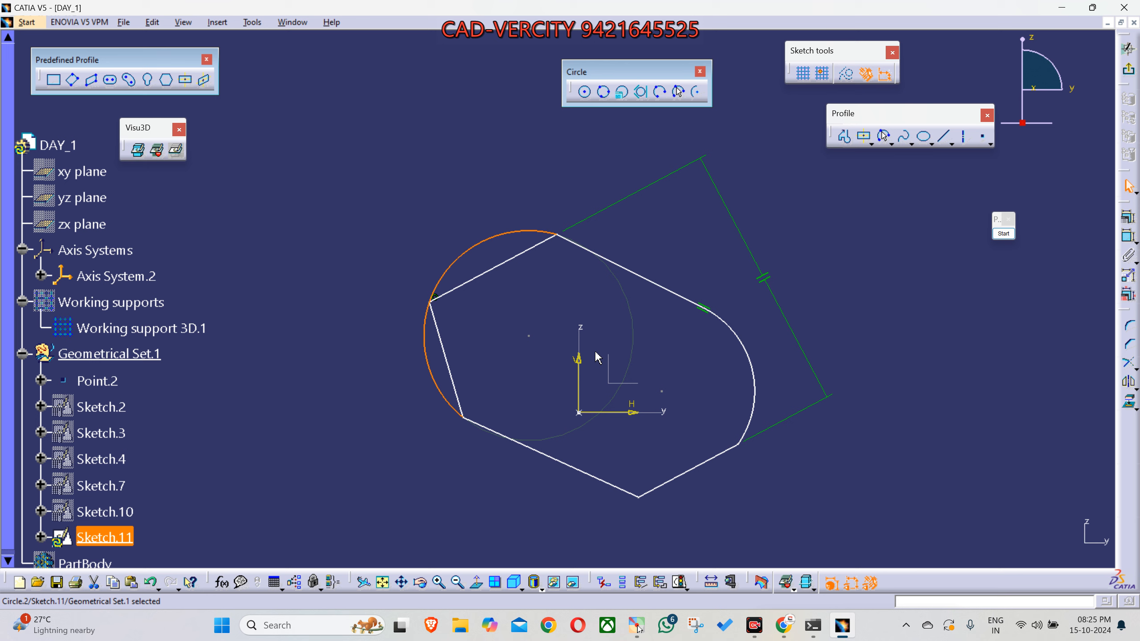
# - Draw a centre-defined Arc above and to the left of the profile, starting on its left side and curving over to the right
pyautogui.click(695, 96)
pyautogui.click(345, 234)
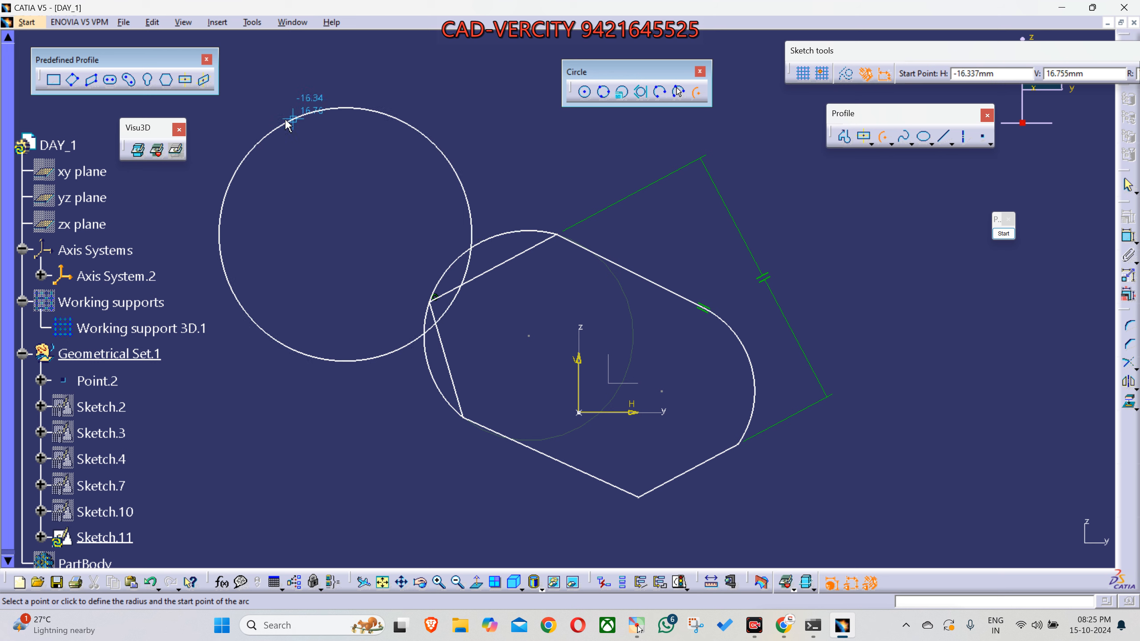
pyautogui.click(207, 200)
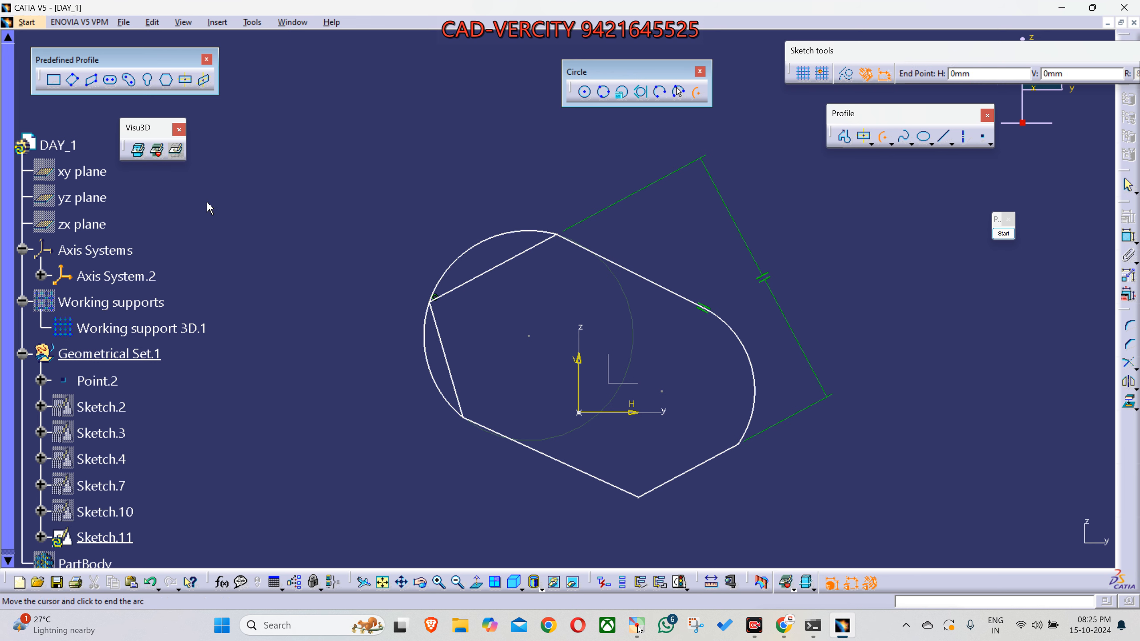
pyautogui.click(483, 164)
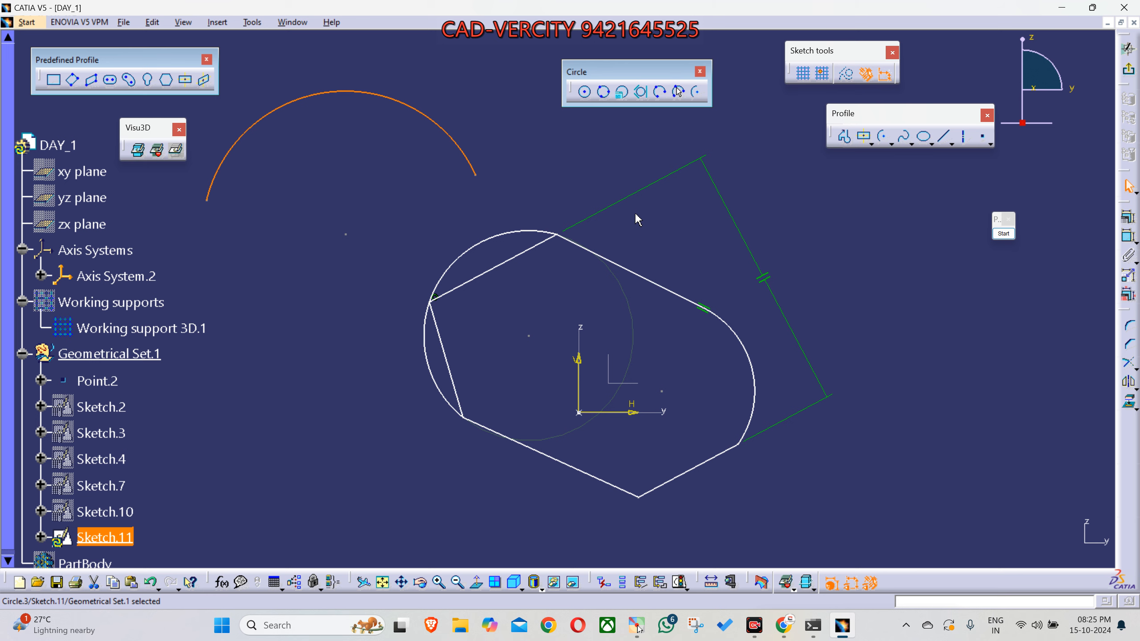
# - Draw a second centre-defined Arc to the right of the profile, bulging right with its open side facing the profile, and clear the selection
pyautogui.click(697, 91)
pyautogui.moveTo(572, 352)
pyautogui.mouseDown(button='middle')
pyautogui.moveTo(525, 330)
pyautogui.moveTo(385, 336)
pyautogui.mouseUp(button='middle')
pyautogui.click(761, 281)
pyautogui.click(718, 410)
pyautogui.click(764, 178)
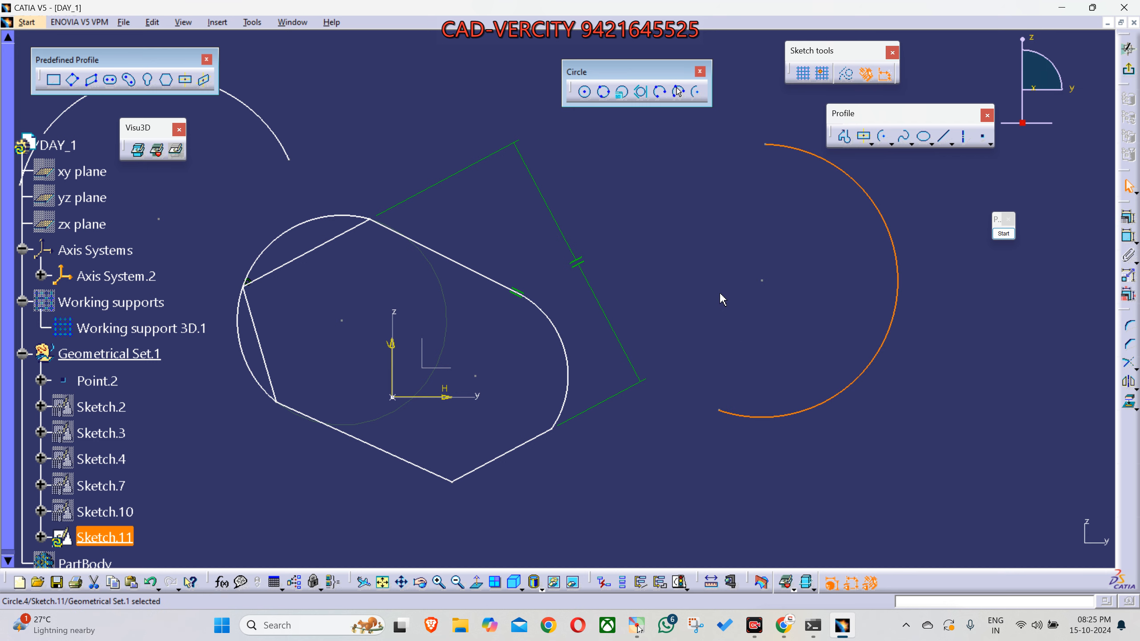
pyautogui.keyDown('ctrl'); pyautogui.moveTo(714, 303); pyautogui.dragTo(716, 409, button='middle'); pyautogui.keyUp('ctrl')
pyautogui.click(716, 408)
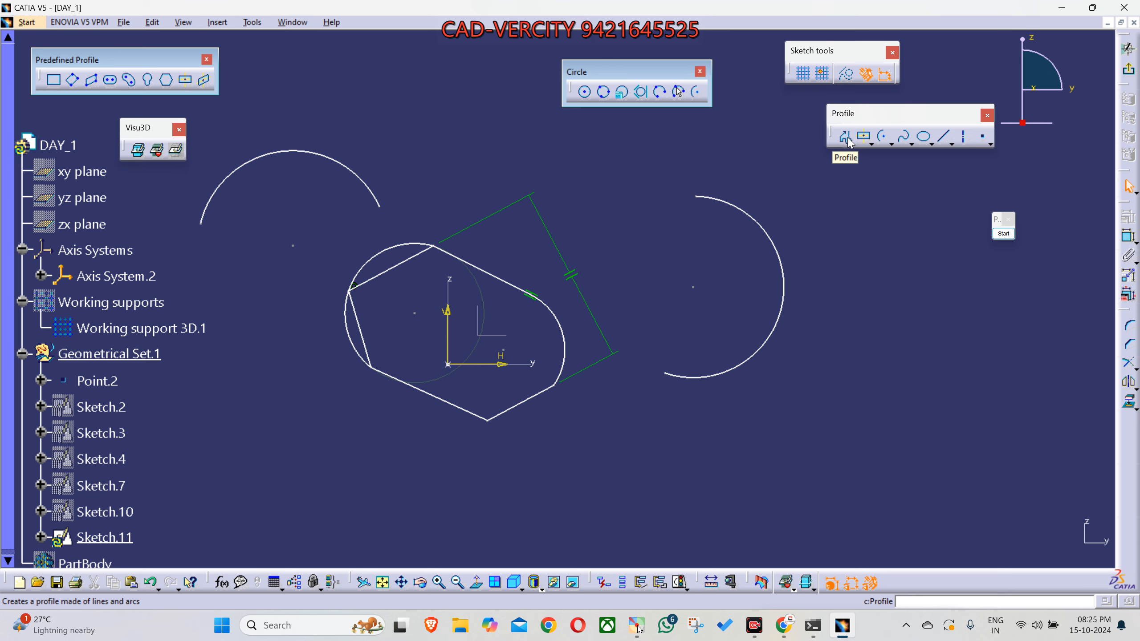
# - Draw a closed five-sided Profile of straight lines in the empty area below the existing shapes
pyautogui.moveTo(649, 402)
pyautogui.mouseDown(button='middle')
pyautogui.moveTo(643, 224)
pyautogui.moveTo(669, 178)
pyautogui.mouseUp(button='middle')
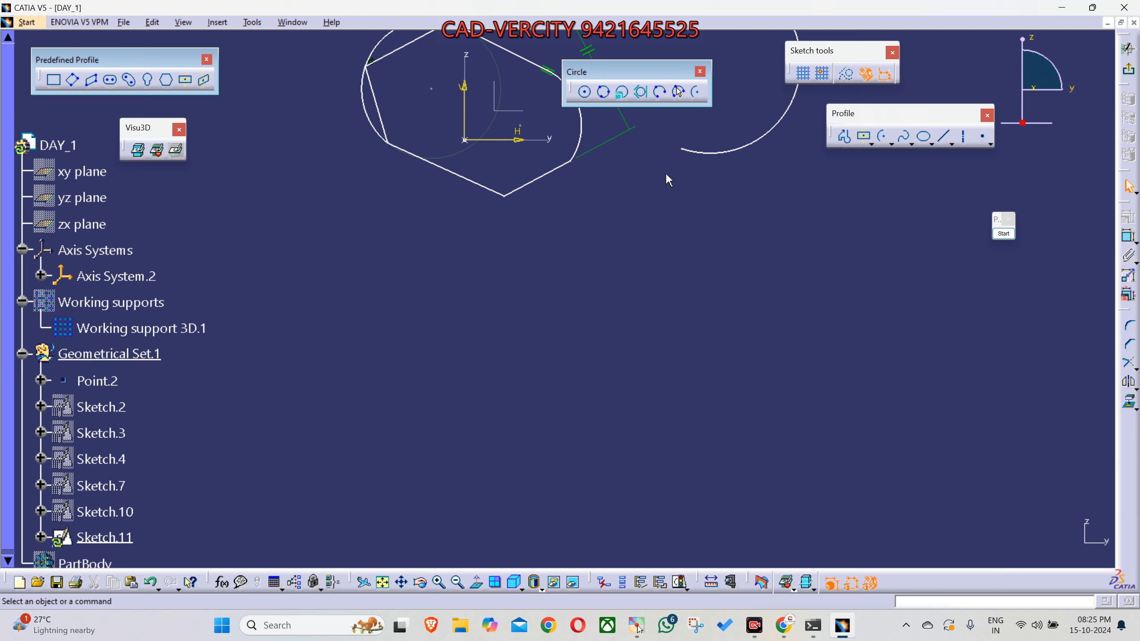
pyautogui.moveTo(639, 312)
pyautogui.mouseDown(button='middle')
pyautogui.moveTo(642, 252)
pyautogui.moveTo(674, 278)
pyautogui.mouseUp(button='middle')
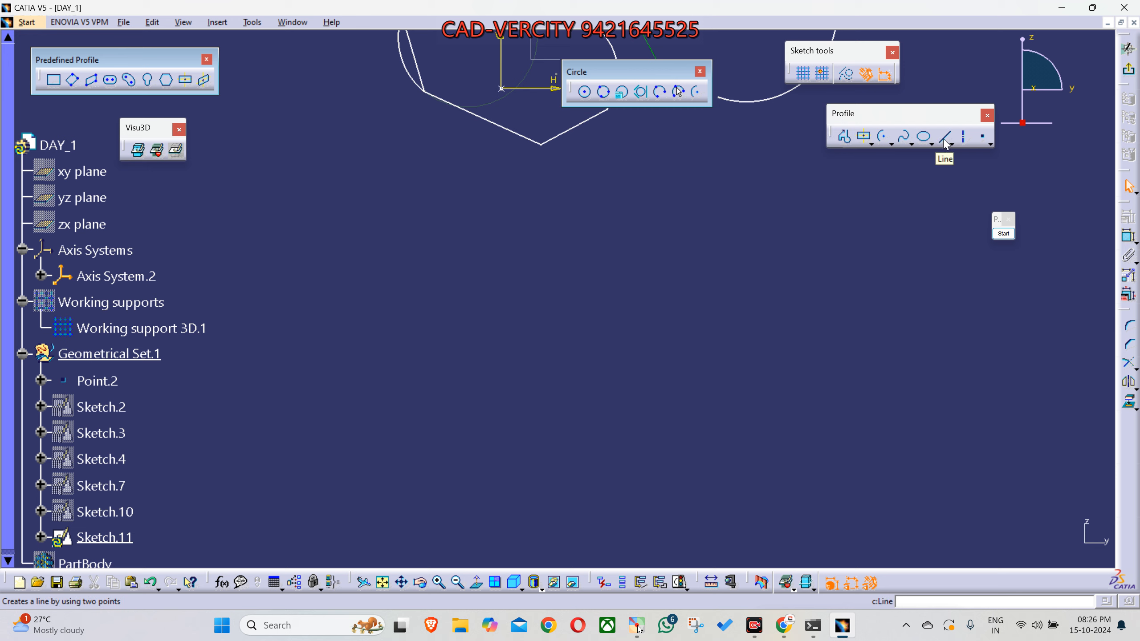
pyautogui.click(845, 143)
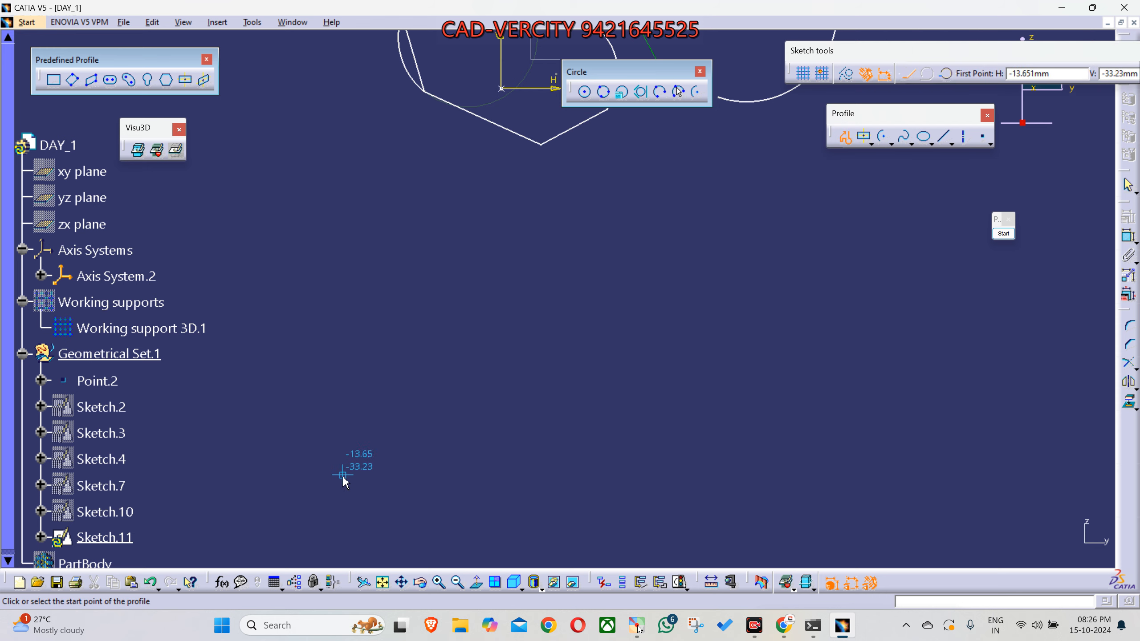
pyautogui.click(336, 497)
pyautogui.click(343, 309)
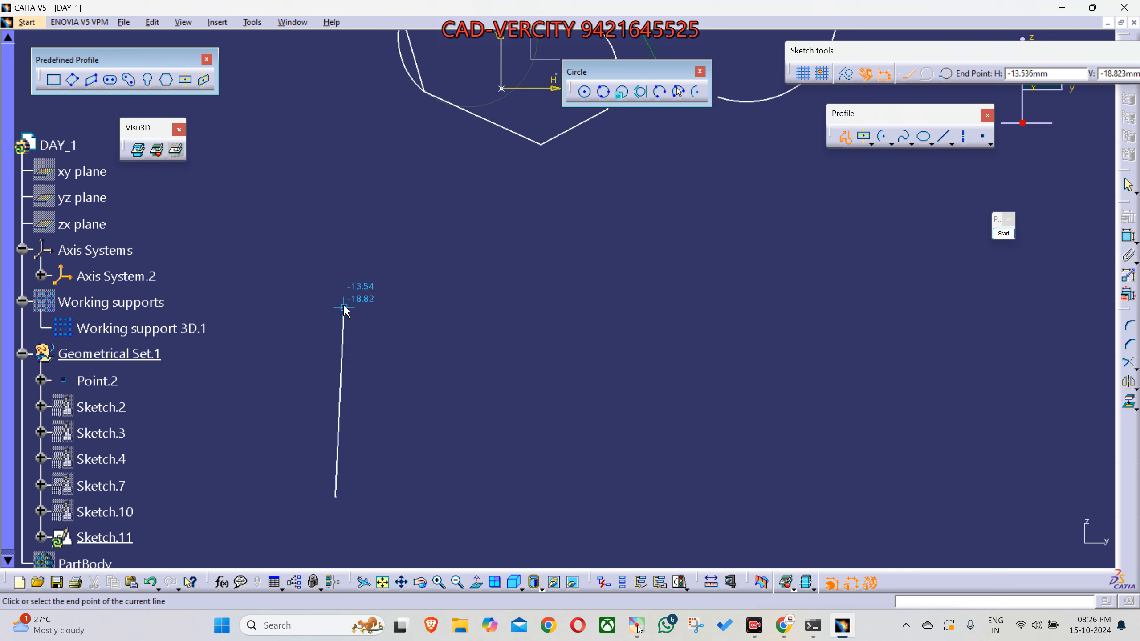
pyautogui.click(583, 287)
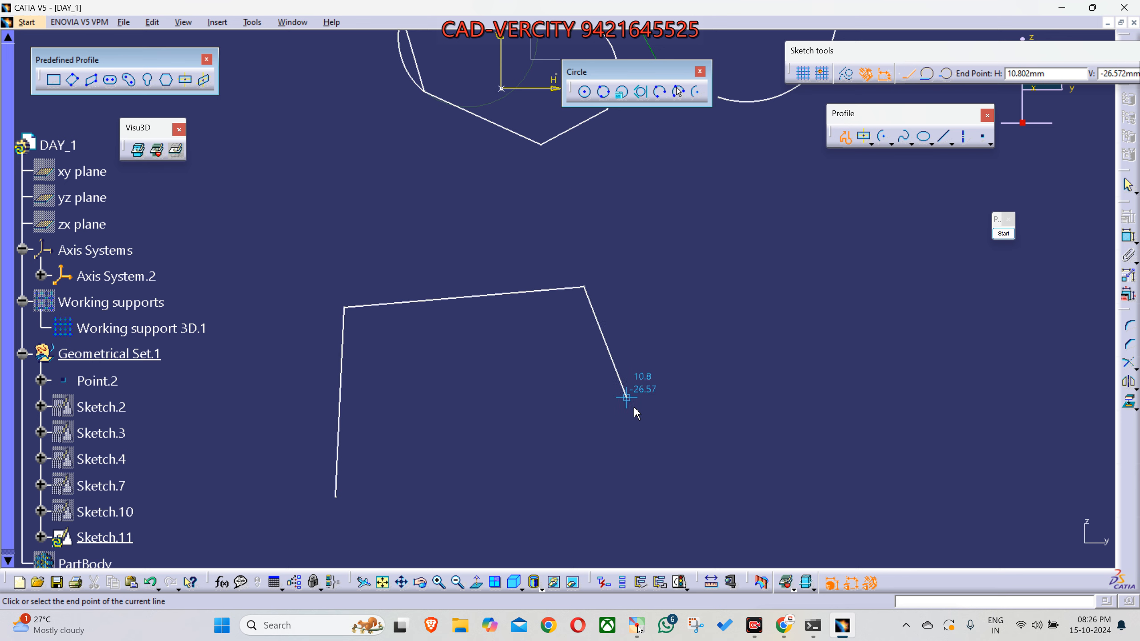
pyautogui.click(658, 426)
pyautogui.click(414, 525)
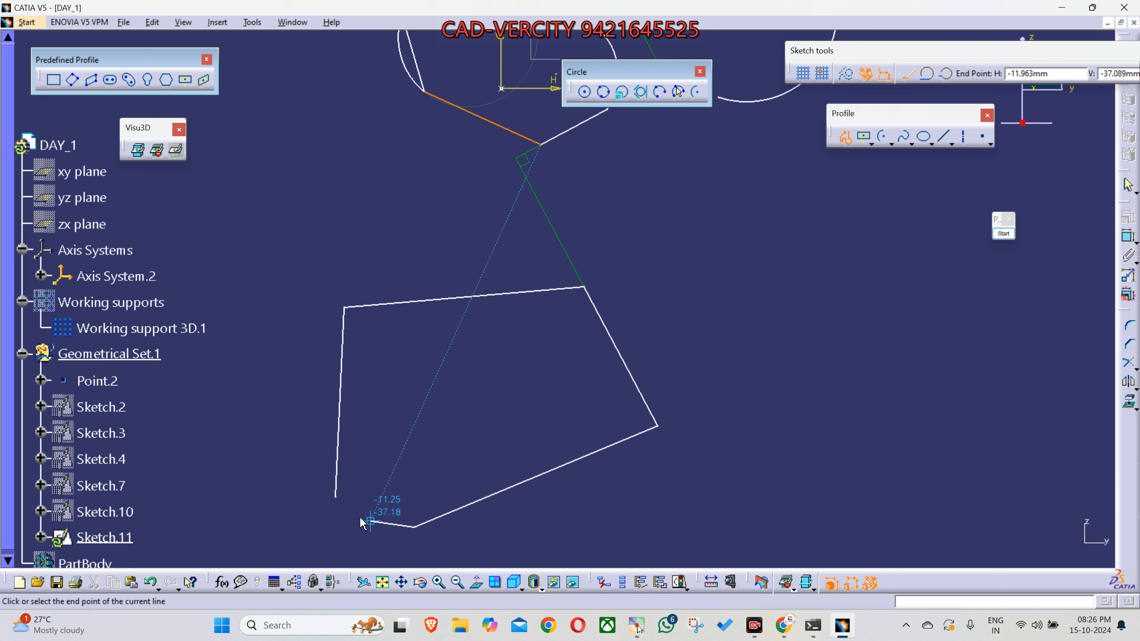
pyautogui.click(335, 497)
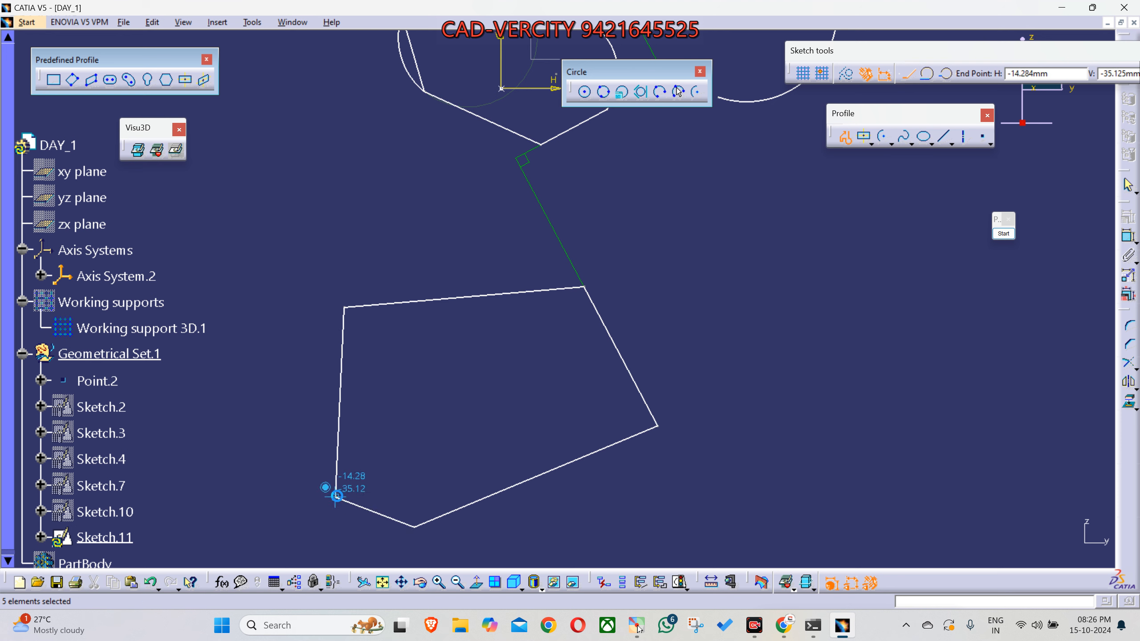
# - Delete the perpendicularity constraint linking the new five-sided profile to the upper profile
pyautogui.click(455, 413)
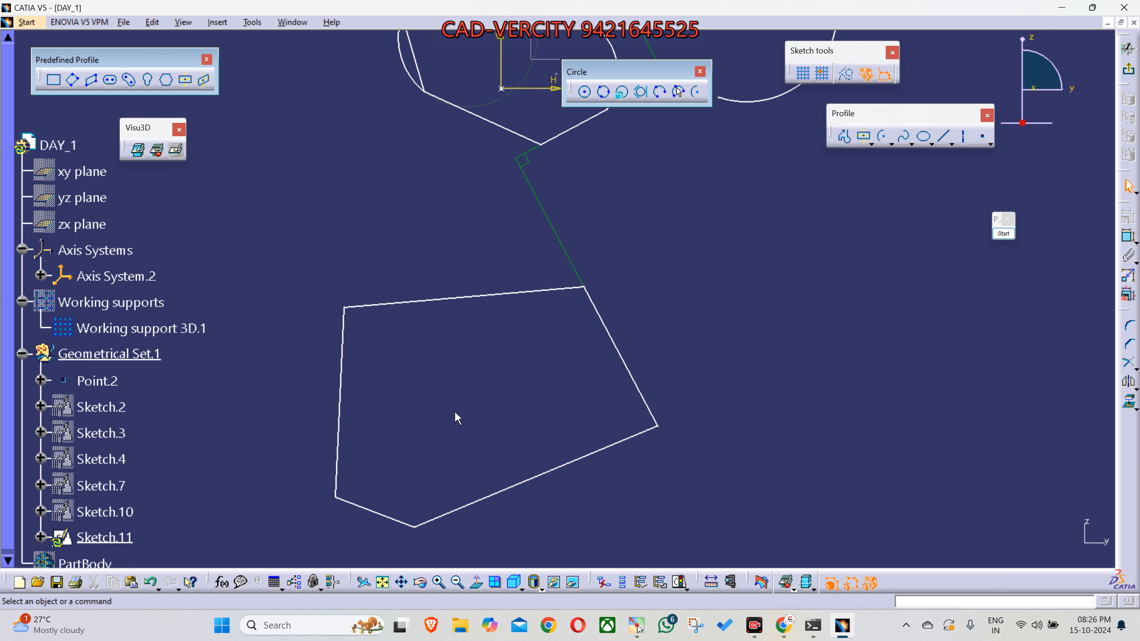
pyautogui.click(551, 222)
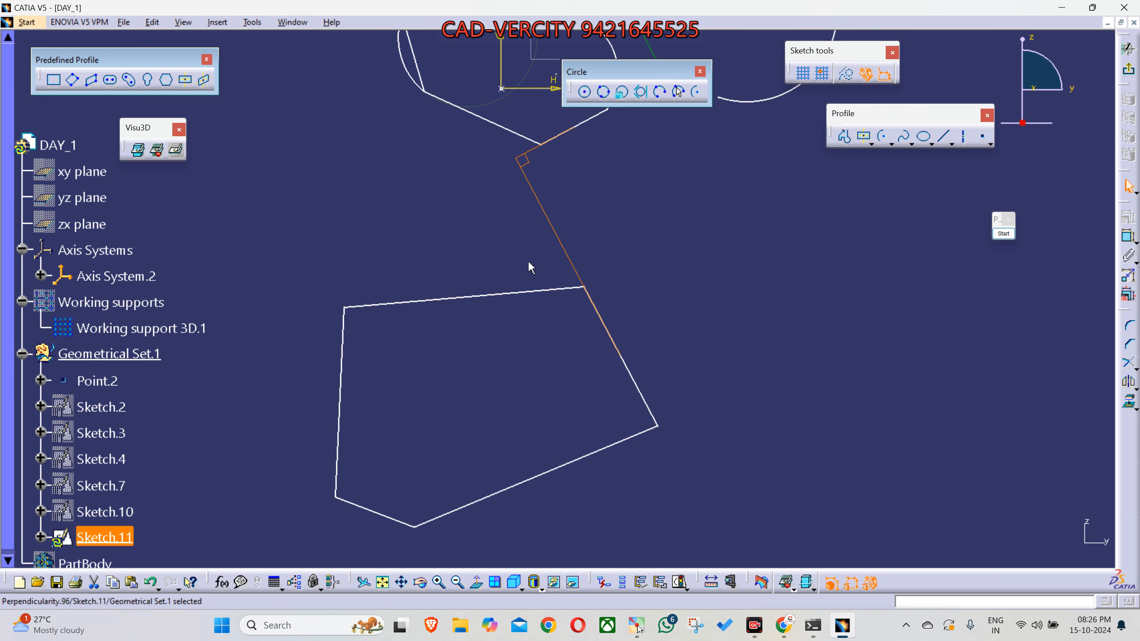
pyautogui.click(511, 262)
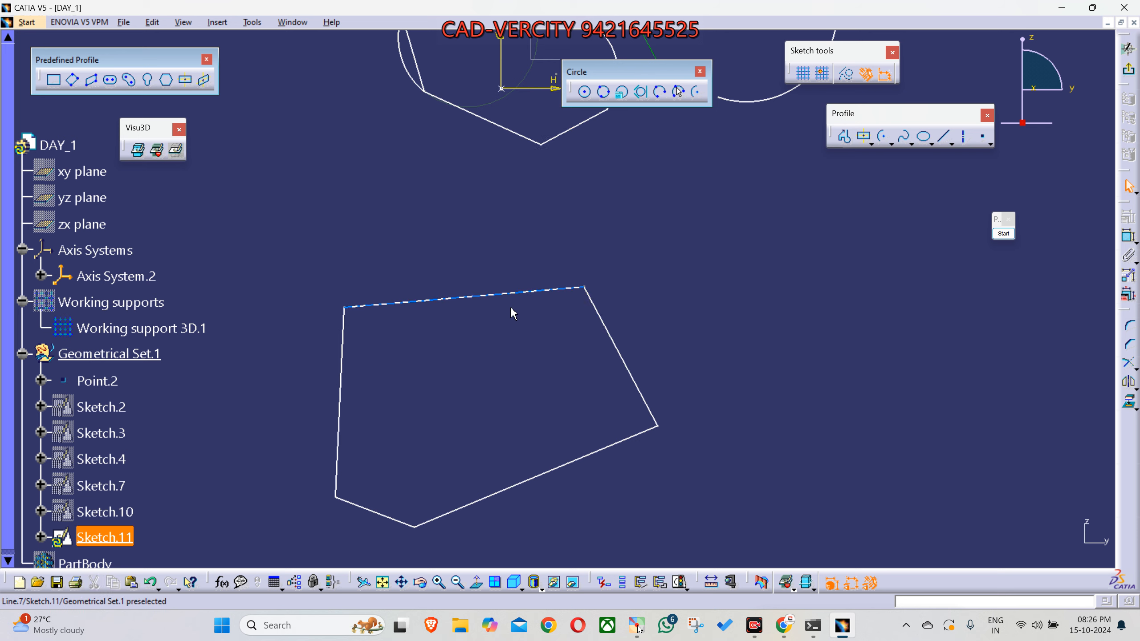
# - Draw a large Circle centred about H 23.1, V -16.2 mm, and three smaller ones near its right side, snapped tangent to extended profile lines
pyautogui.moveTo(507, 403)
pyautogui.mouseDown(button='middle')
pyautogui.moveTo(473, 344)
pyautogui.moveTo(449, 341)
pyautogui.mouseUp(button='middle')
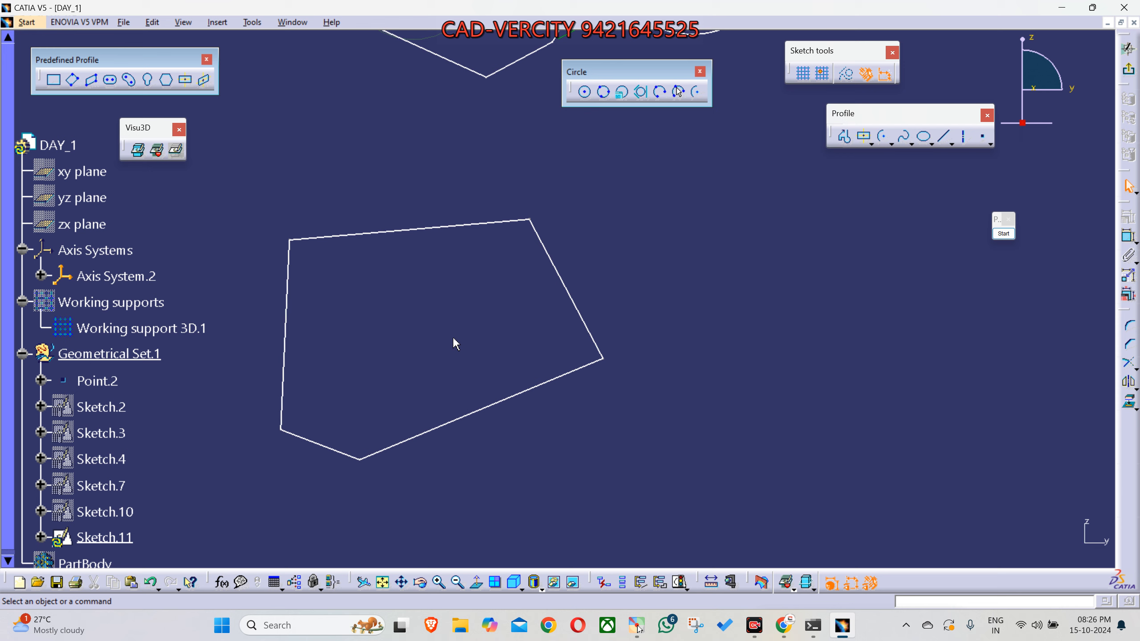
pyautogui.moveTo(725, 272); pyautogui.dragTo(689, 301, button='middle')
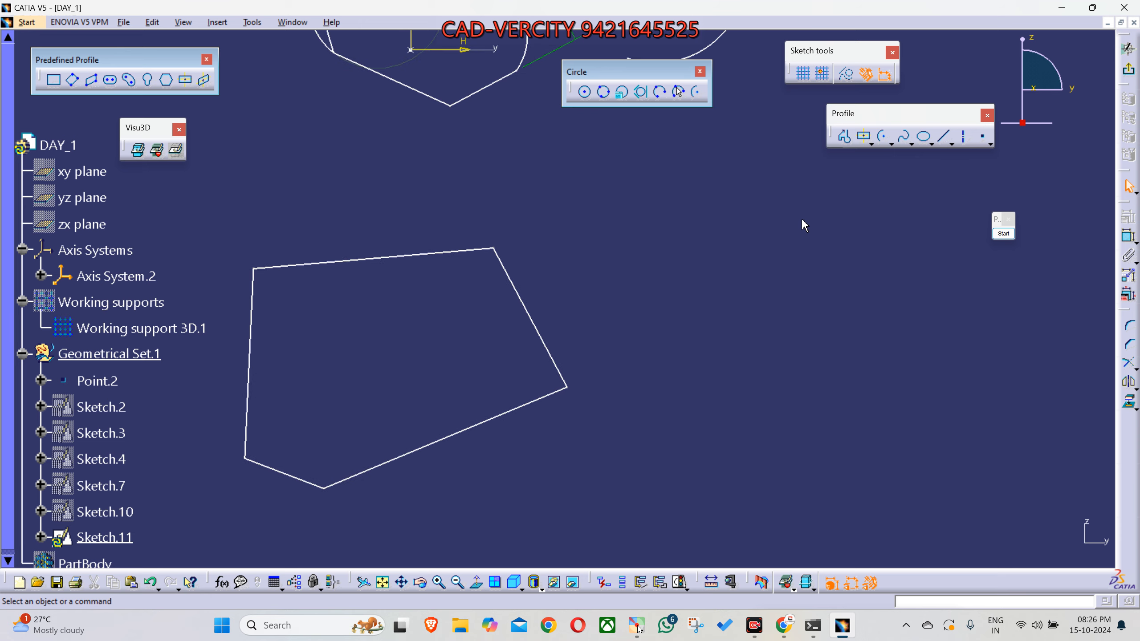
pyautogui.click(585, 93)
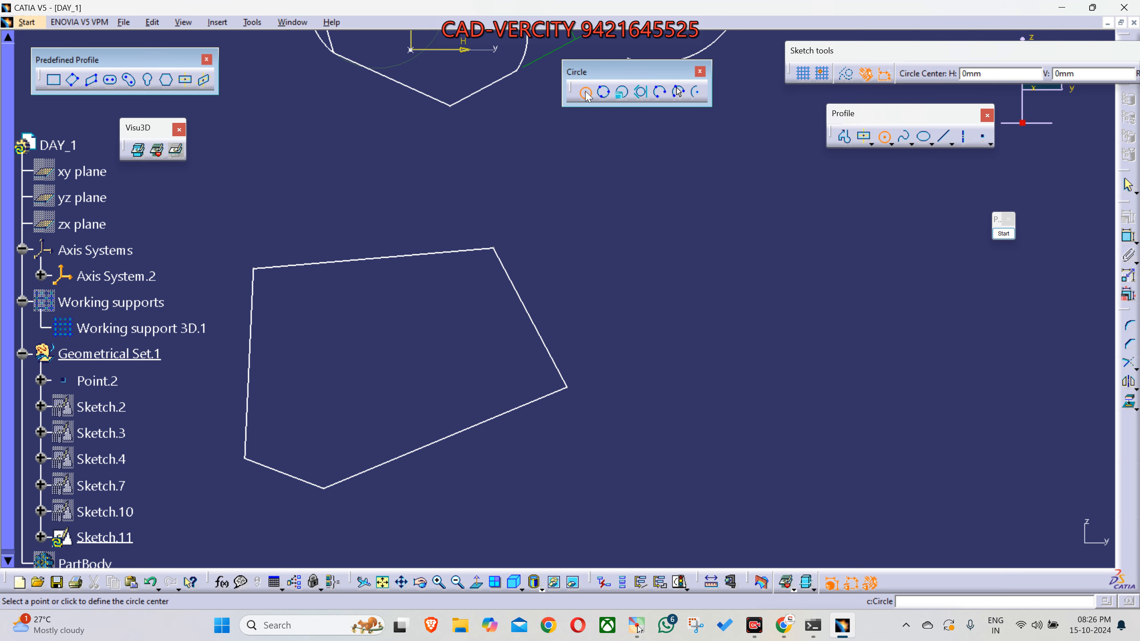
pyautogui.moveTo(646, 255)
pyautogui.mouseDown(button='middle')
pyautogui.moveTo(643, 318)
pyautogui.moveTo(591, 391)
pyautogui.mouseUp(button='middle')
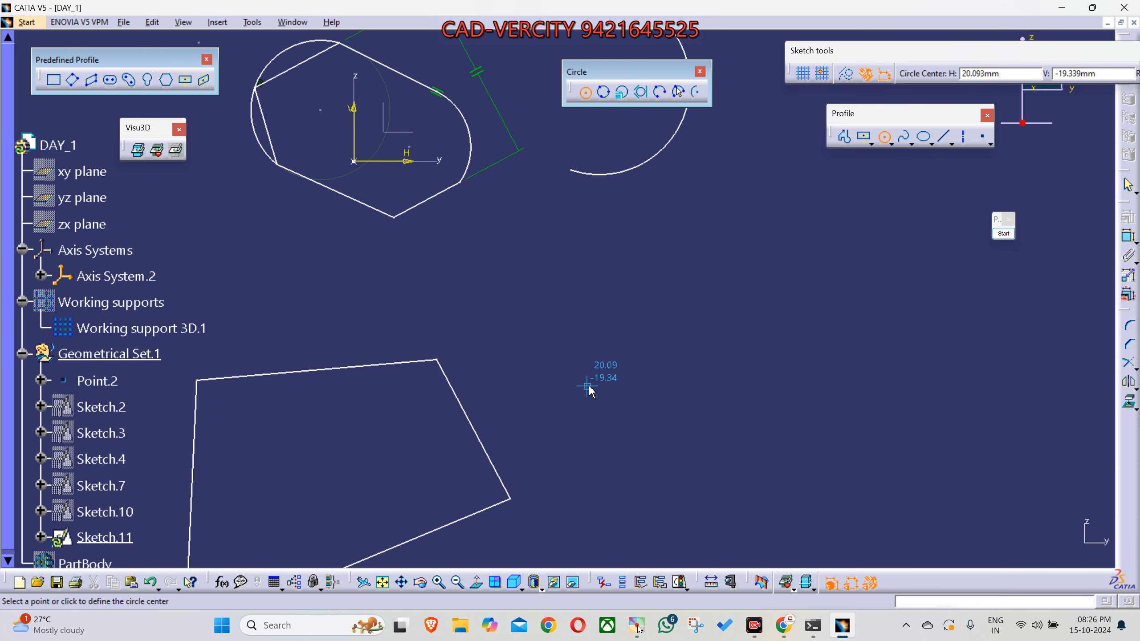
pyautogui.click(623, 350)
pyautogui.click(660, 264)
pyautogui.click(843, 445)
pyautogui.click(813, 372)
pyautogui.click(820, 273)
pyautogui.click(825, 327)
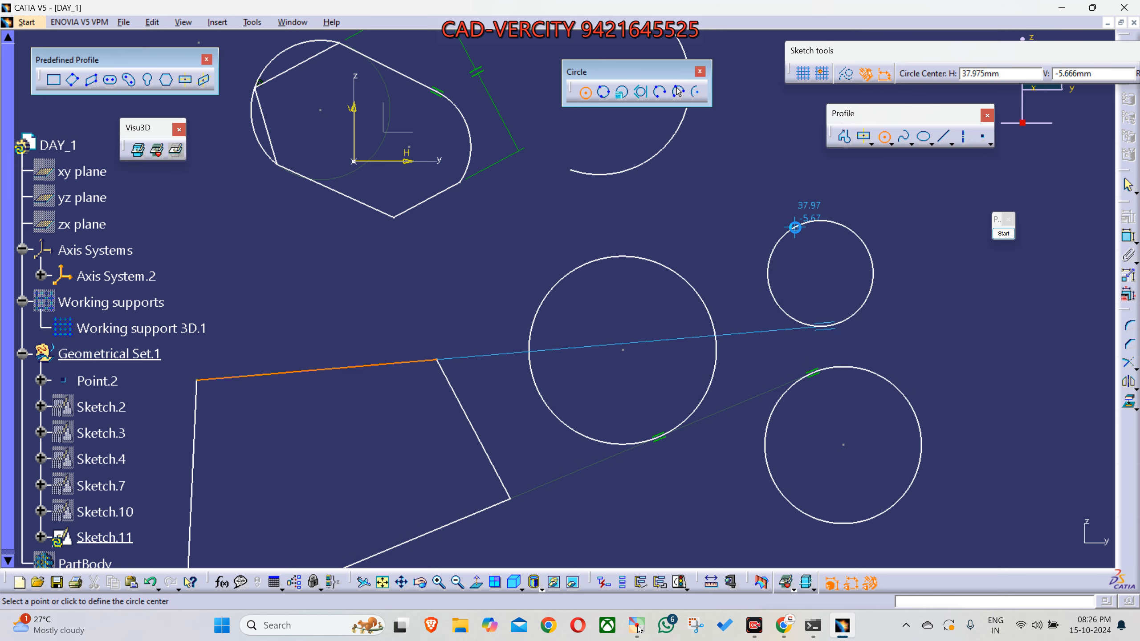
pyautogui.click(724, 235)
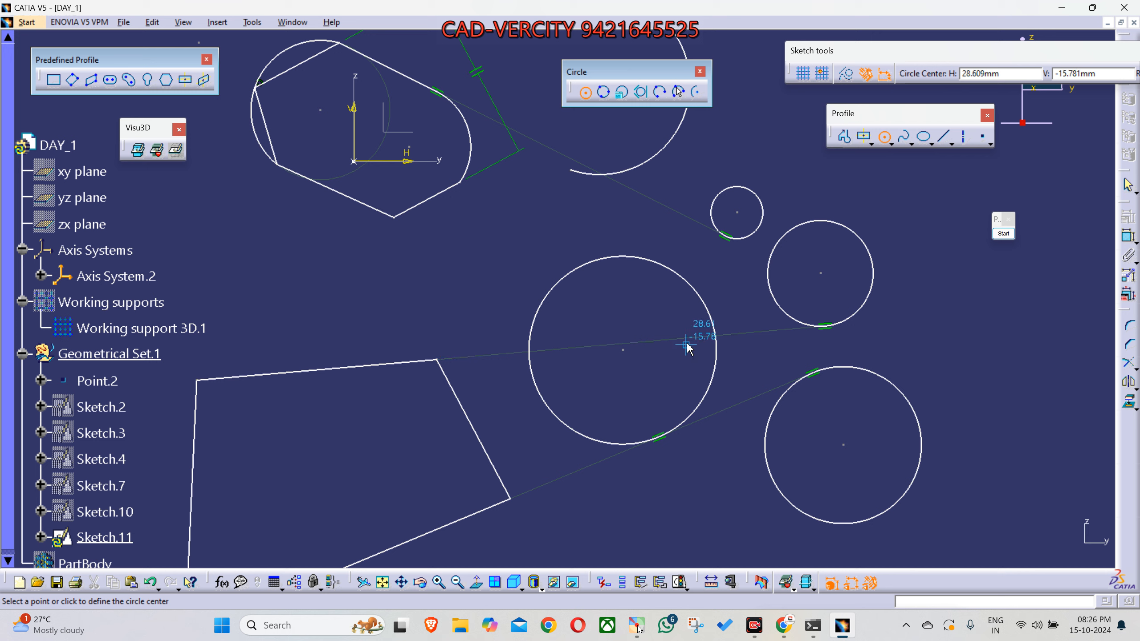
pyautogui.press('Escape')
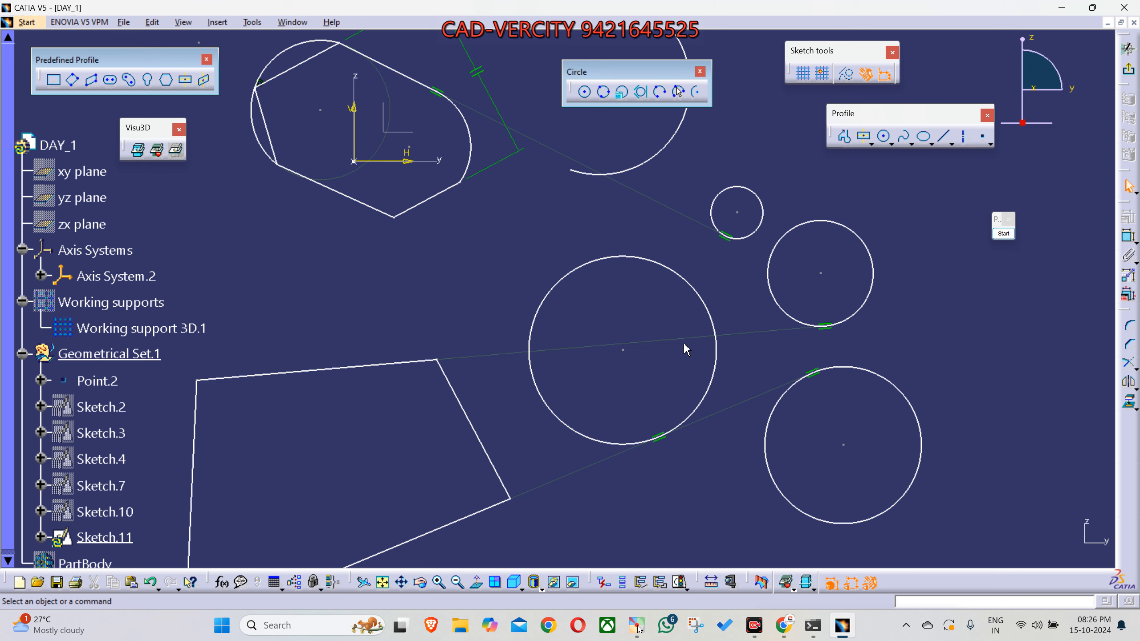
pyautogui.click(671, 340)
# - Start a new Profile below the five-sided one with a slanted line rising to about H 4.2, V -51.1 mm, aligned with that shape's right vertex
pyautogui.moveTo(589, 344)
pyautogui.mouseDown(button='middle')
pyautogui.moveTo(611, 316)
pyautogui.moveTo(648, 316)
pyautogui.mouseUp(button='middle')
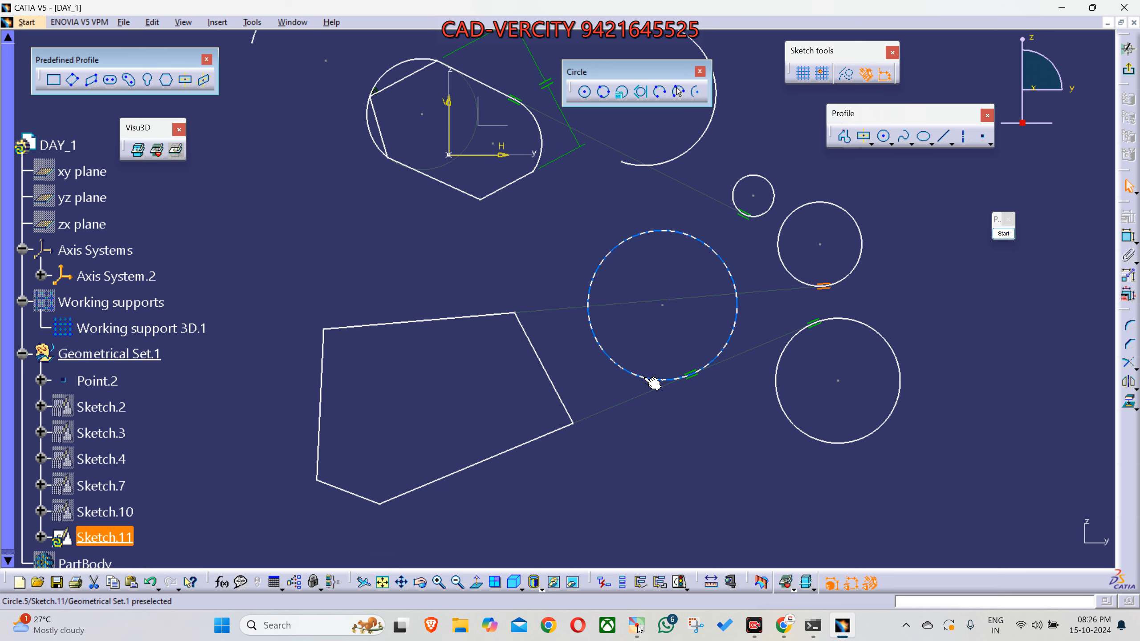
pyautogui.moveTo(641, 445); pyautogui.dragTo(578, 217, button='middle')
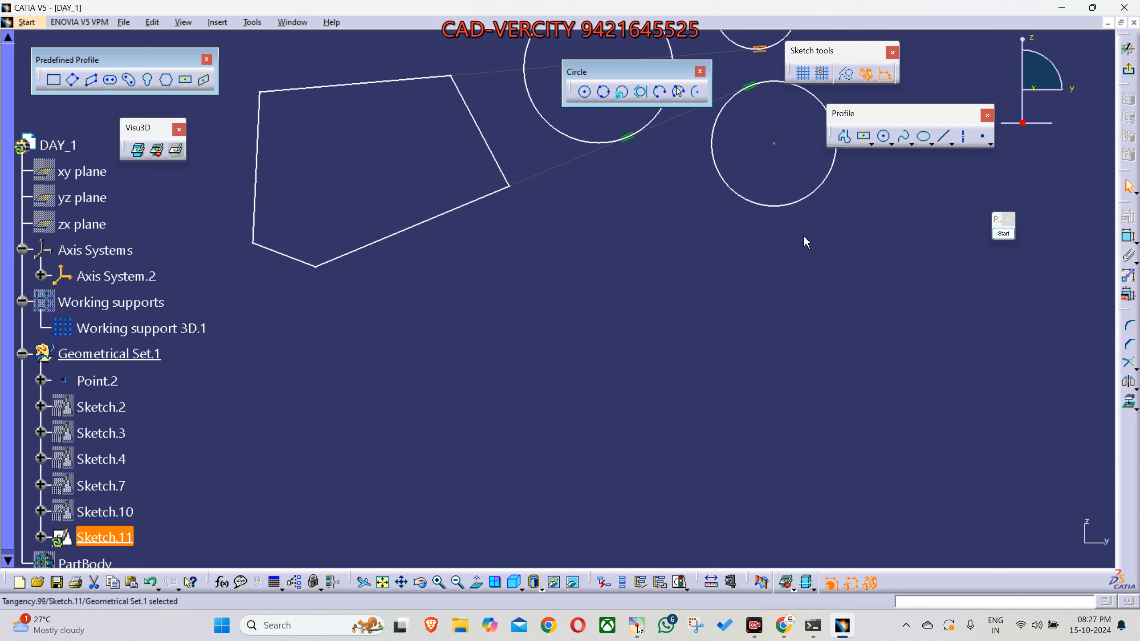
pyautogui.click(844, 145)
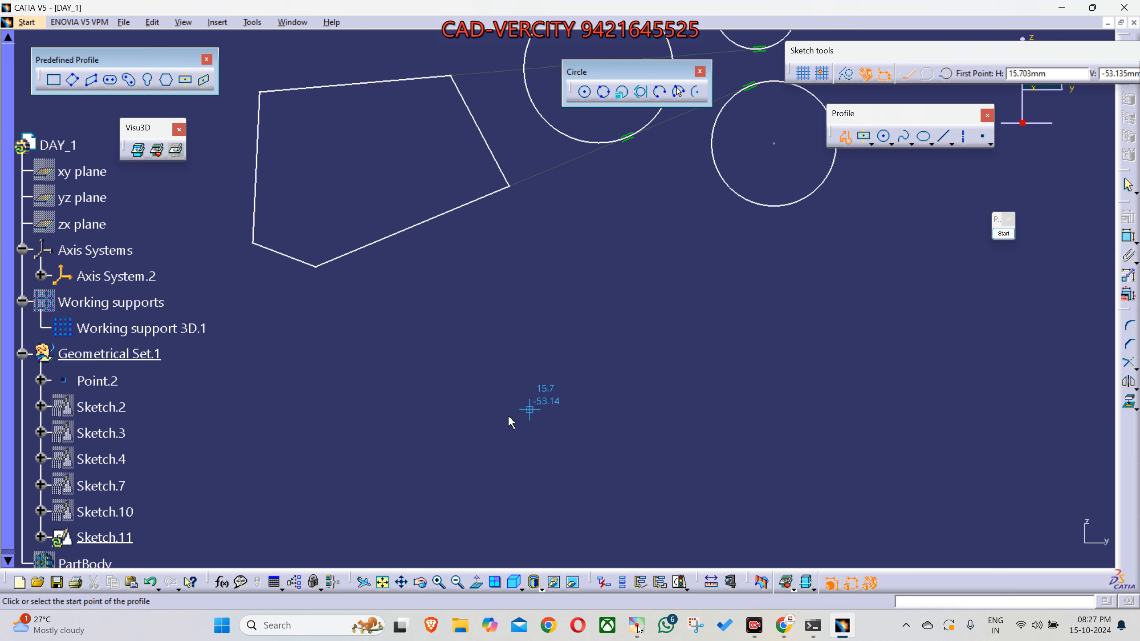
pyautogui.click(362, 539)
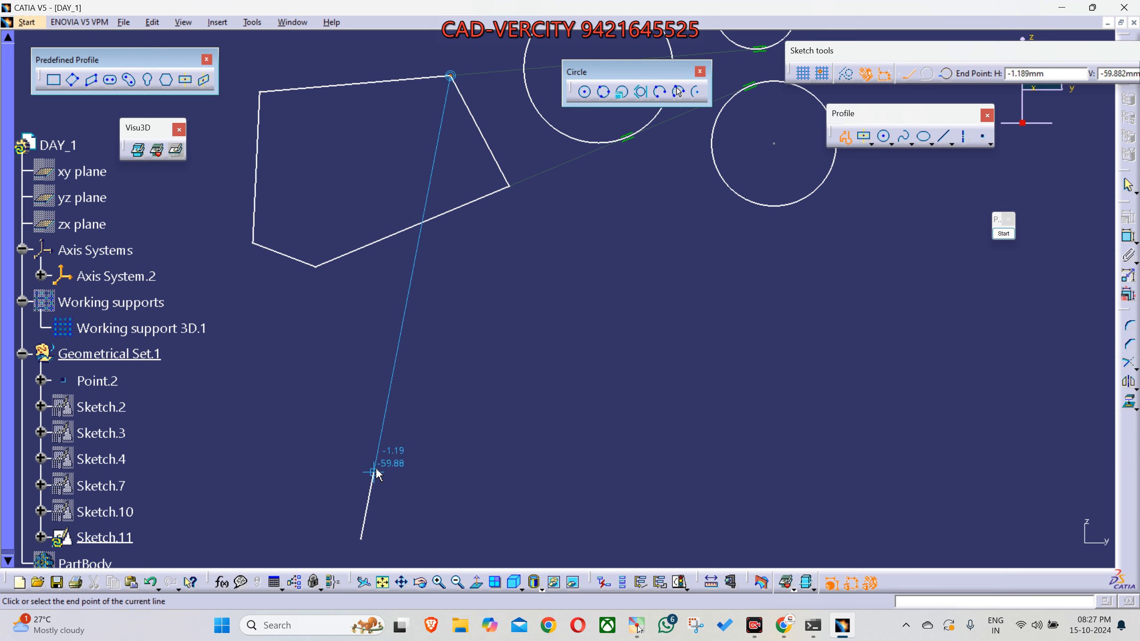
pyautogui.click(422, 390)
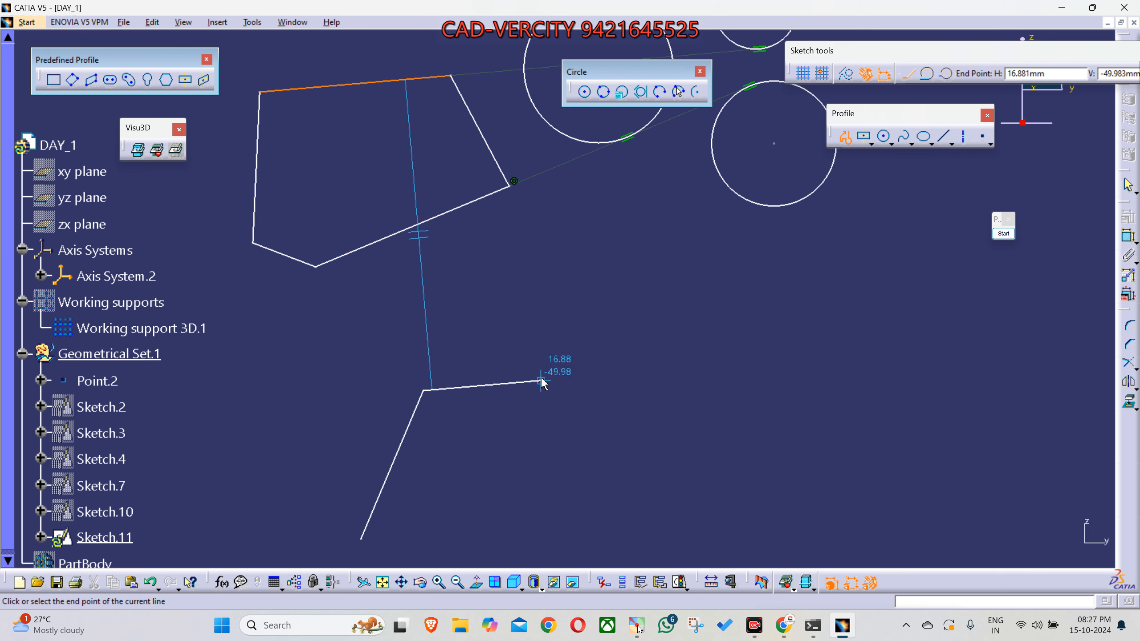
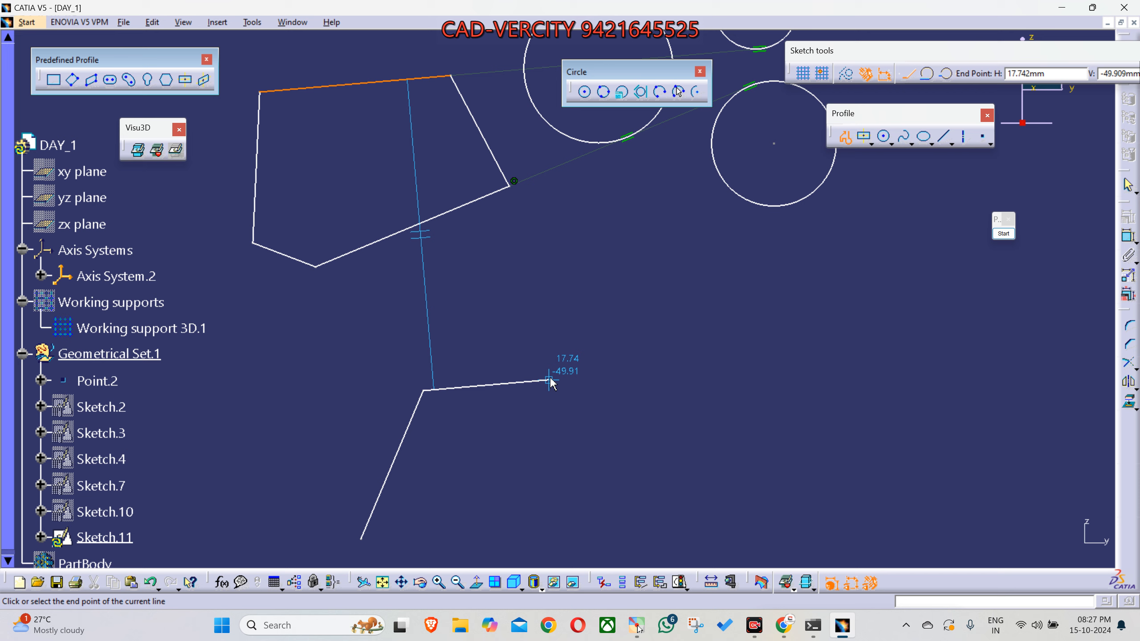
# - Add a second line to the new Profile, ending at about H 17.7, V -49.9 mm, and leave it open
pyautogui.click(555, 379)
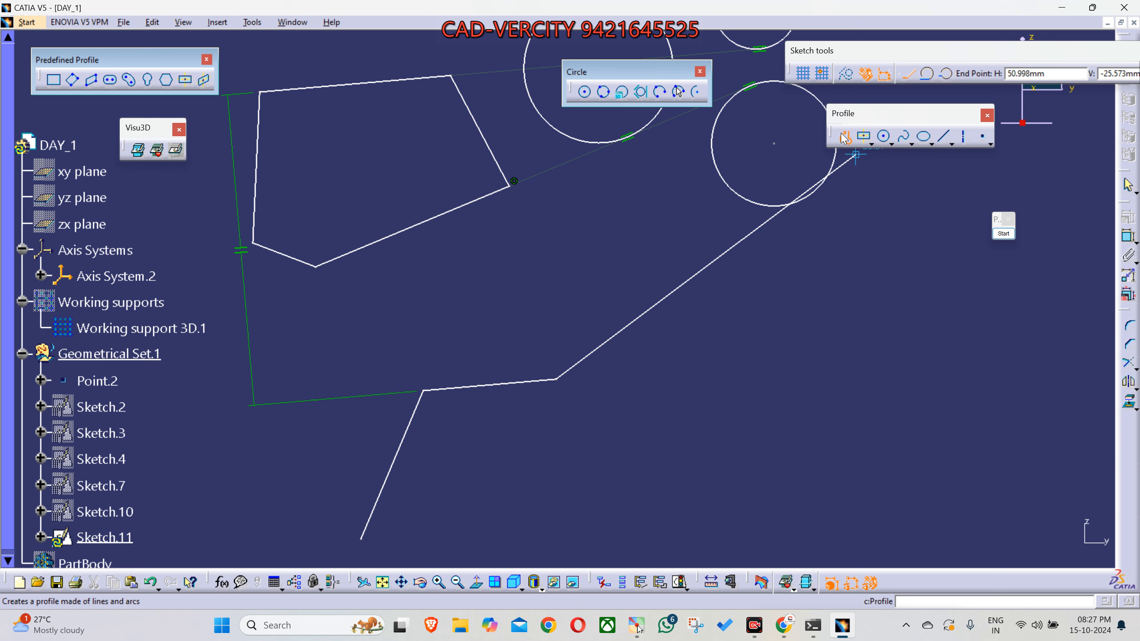
pyautogui.press('Escape')
pyautogui.click(753, 319)
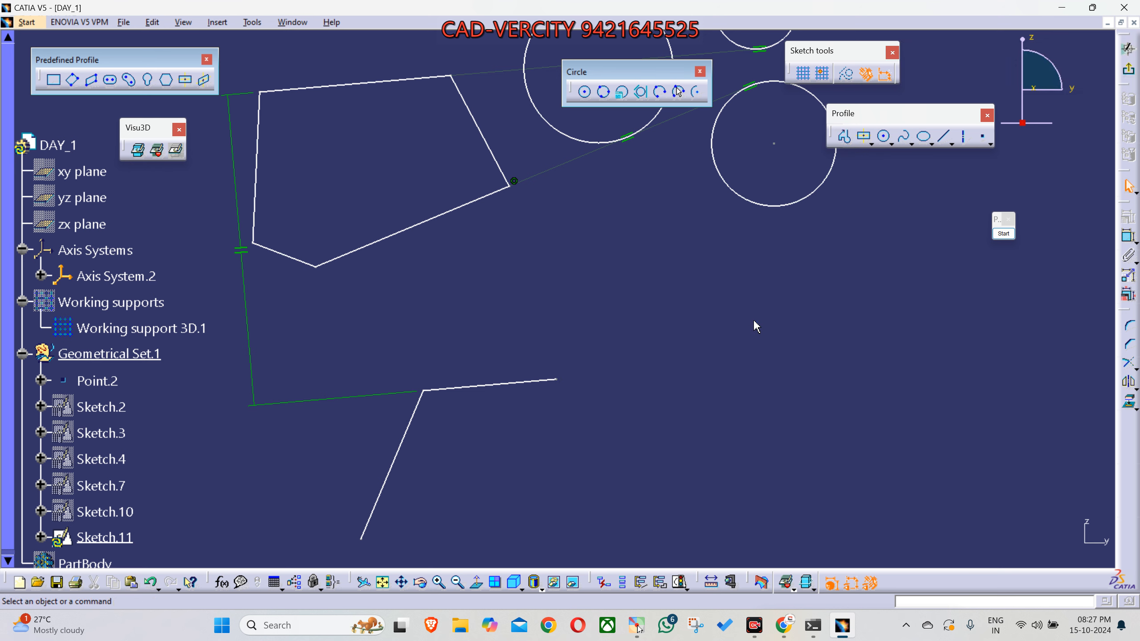
# - Delete the long lower edge of the five-sided profile and the lowest of the smaller circles, beside the large circle
pyautogui.click(448, 212)
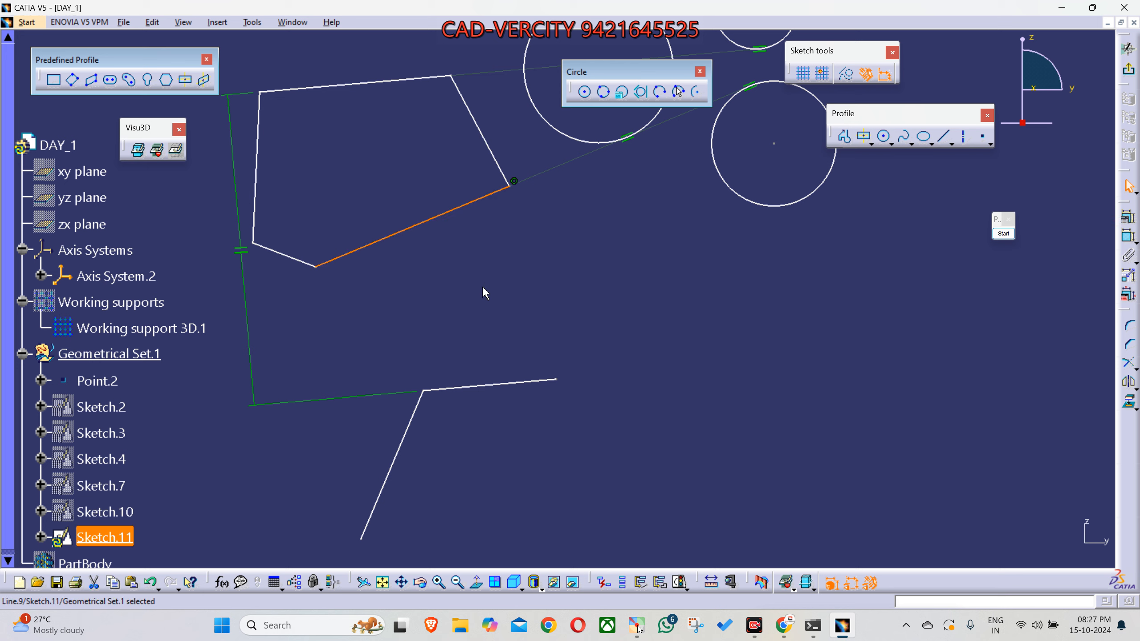
pyautogui.press('Delete')
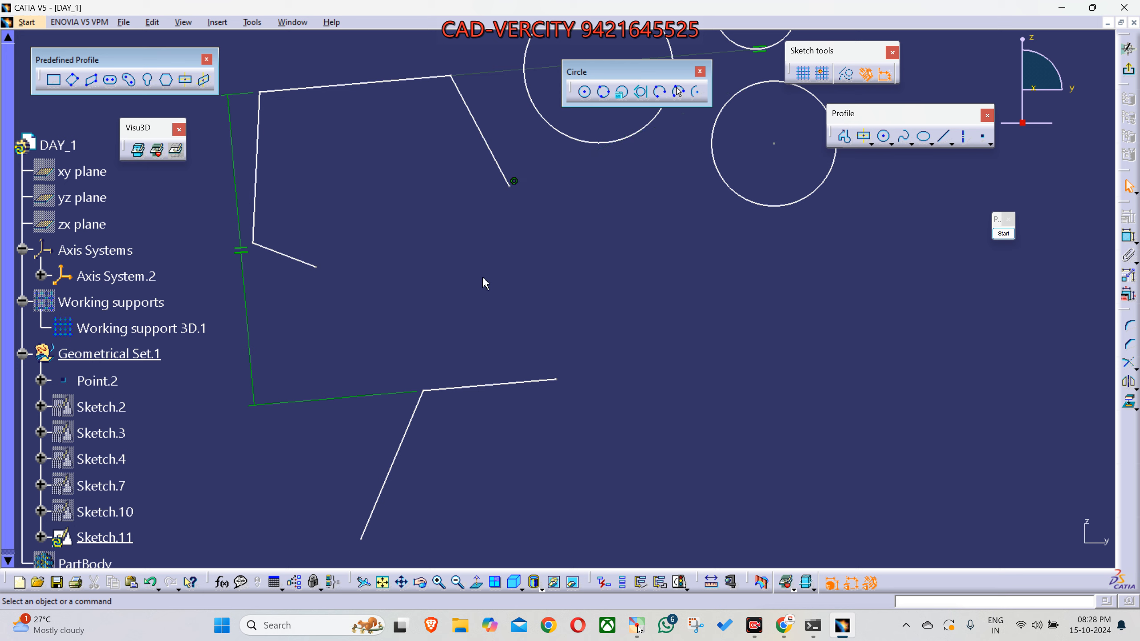
pyautogui.moveTo(621, 307); pyautogui.dragTo(540, 489, button='middle')
pyautogui.click(745, 287)
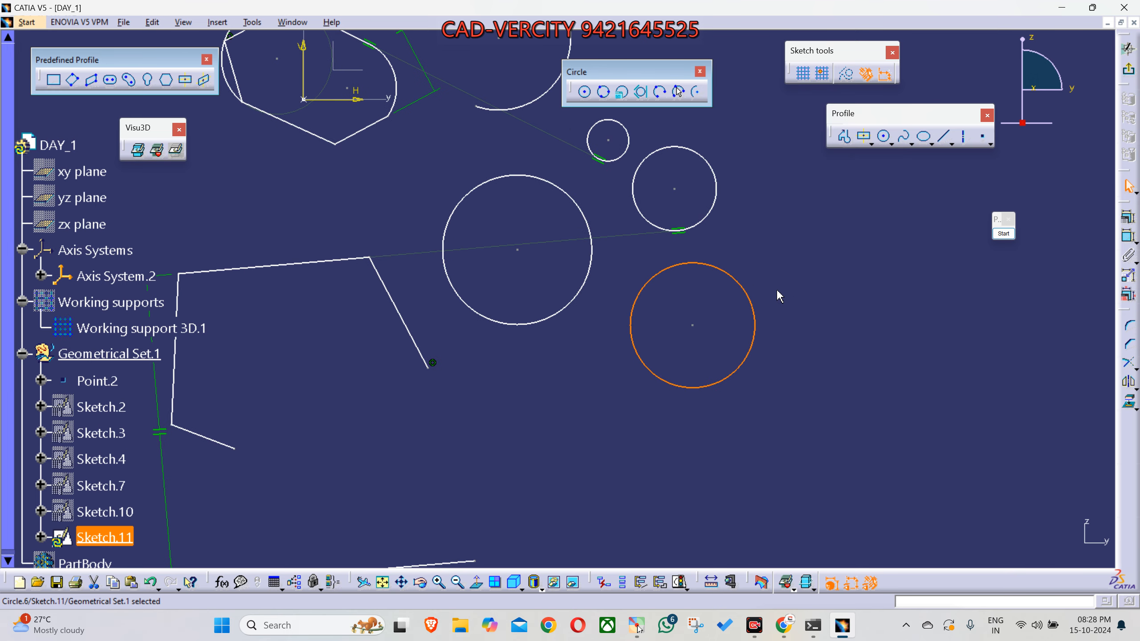
pyautogui.press('Delete')
# - Delete the parallelism constraint linking the opened profile's upper edge to the two-line profile below
pyautogui.moveTo(619, 374); pyautogui.dragTo(618, 405, button='middle')
pyautogui.moveTo(434, 320)
pyautogui.mouseDown(button='middle')
pyautogui.moveTo(594, 431)
pyautogui.moveTo(527, 291)
pyautogui.moveTo(536, 247)
pyautogui.mouseUp(button='middle')
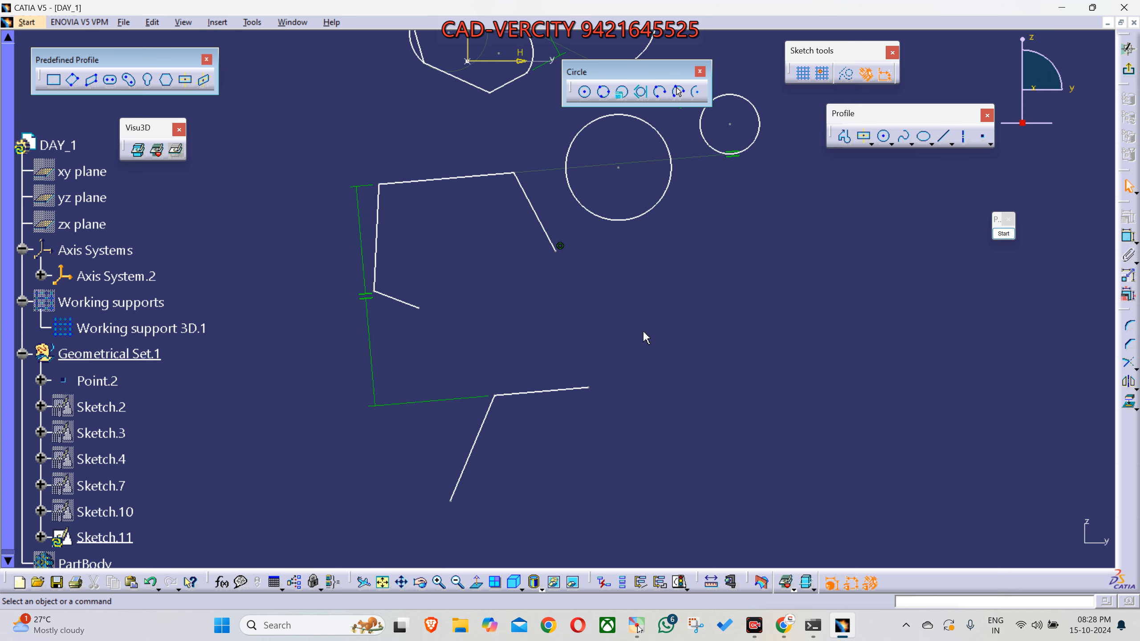
pyautogui.moveTo(371, 330); pyautogui.dragTo(339, 333)
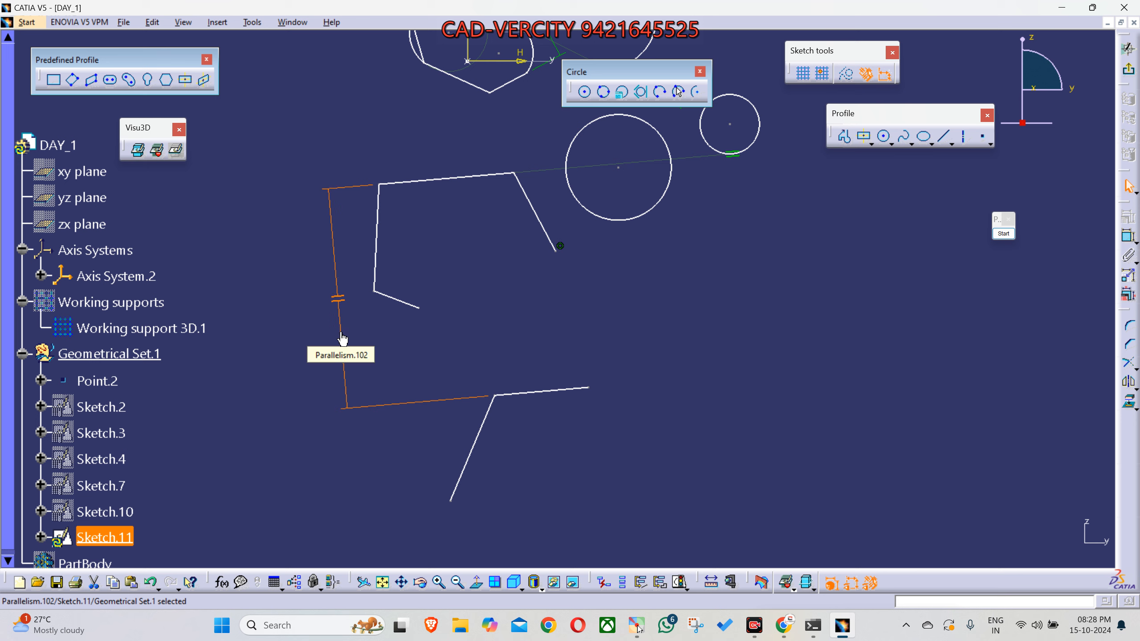
pyautogui.press('Delete')
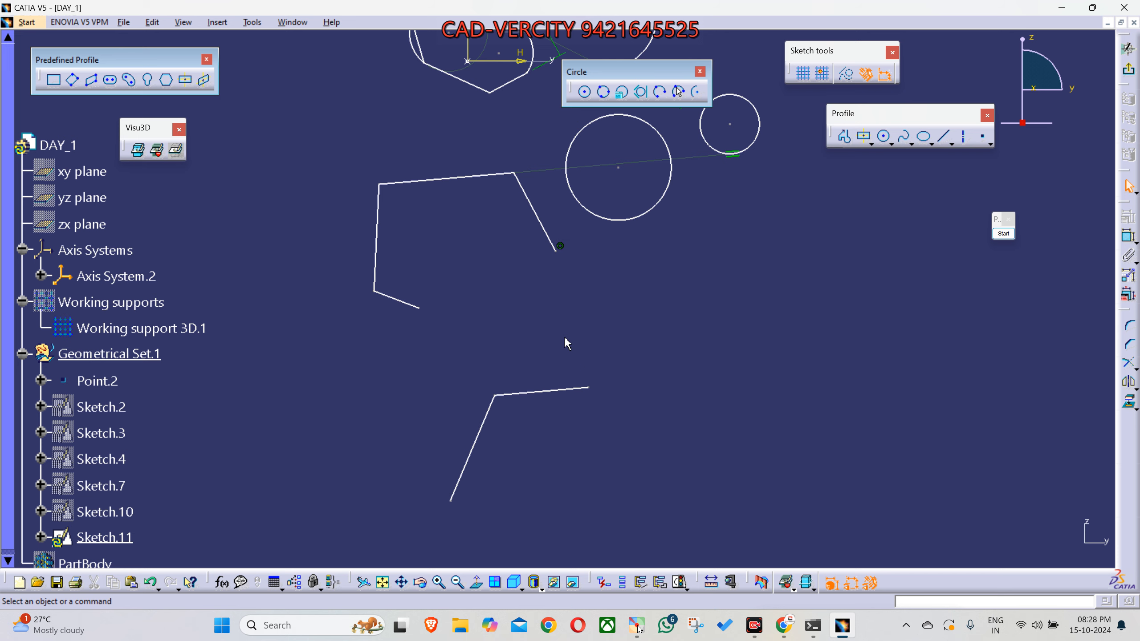
pyautogui.moveTo(564, 337)
pyautogui.keyDown('ctrl'); pyautogui.mouseDown(button='middle')
pyautogui.moveTo(571, 313)
pyautogui.moveTo(536, 378)
pyautogui.mouseUp(button='middle'); pyautogui.keyUp('ctrl')
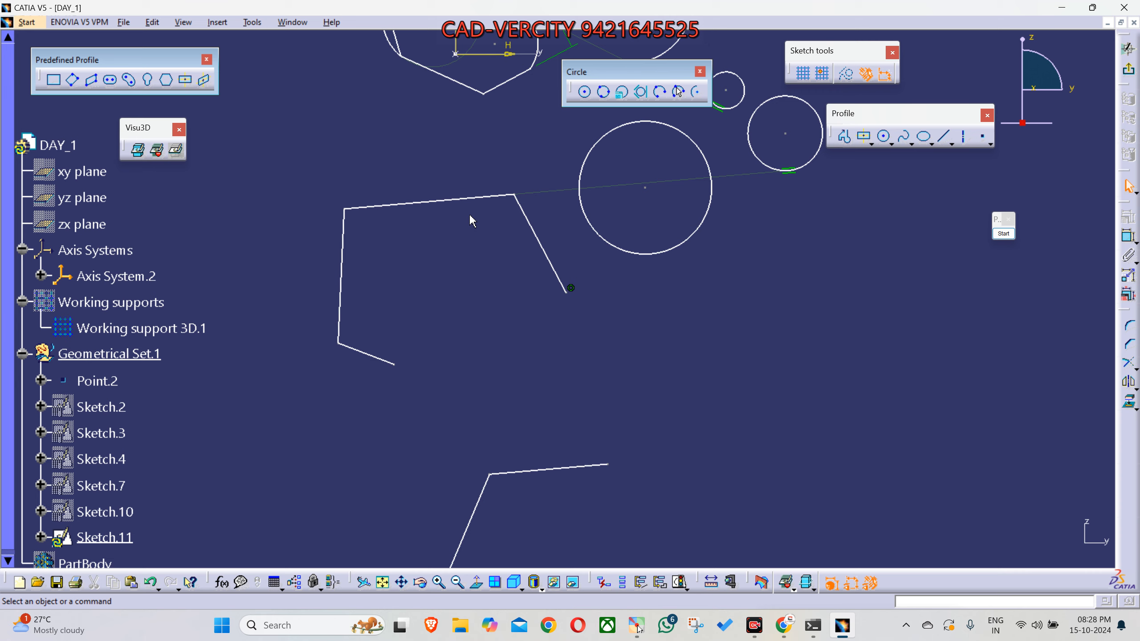
pyautogui.click(784, 625)
pyautogui.moveTo(641, 370)
pyautogui.mouseDown(button='middle')
pyautogui.moveTo(726, 354)
pyautogui.moveTo(725, 379)
pyautogui.mouseUp(button='middle')
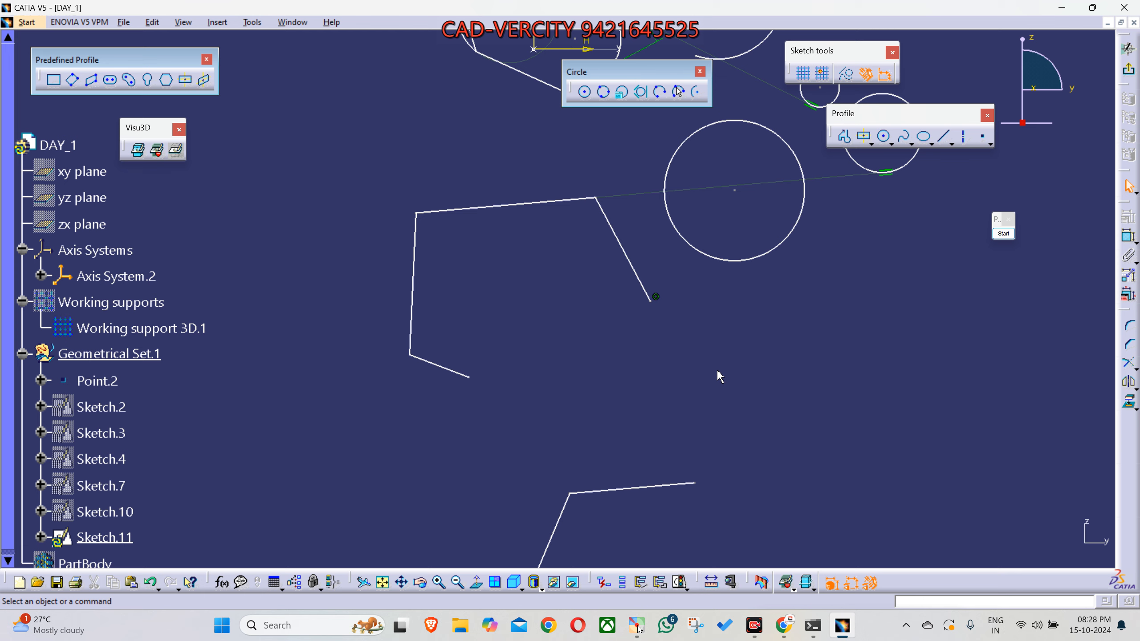
pyautogui.moveTo(716, 372); pyautogui.dragTo(701, 392, button='middle')
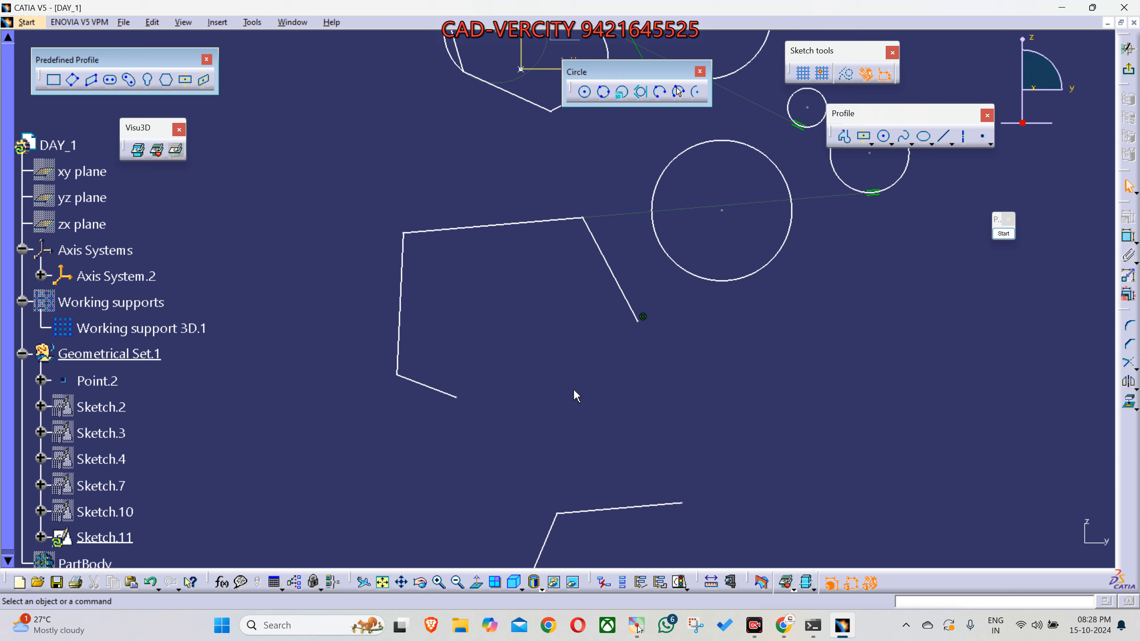
# - Select the four connected lines of the opened profile one by one and clear the selection
pyautogui.click(420, 384)
pyautogui.keyDown('ctrl'); pyautogui.click(402, 320); pyautogui.keyUp('ctrl')
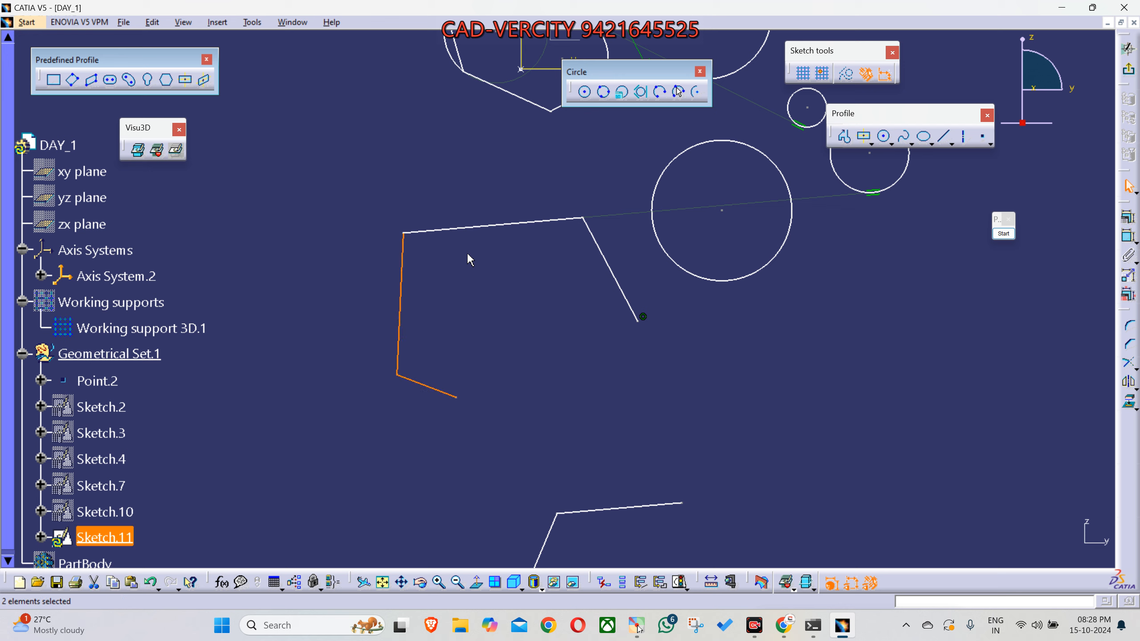
pyautogui.keyDown('ctrl'); pyautogui.click(478, 228); pyautogui.keyUp('ctrl')
pyautogui.keyDown('ctrl'); pyautogui.click(606, 266); pyautogui.keyUp('ctrl')
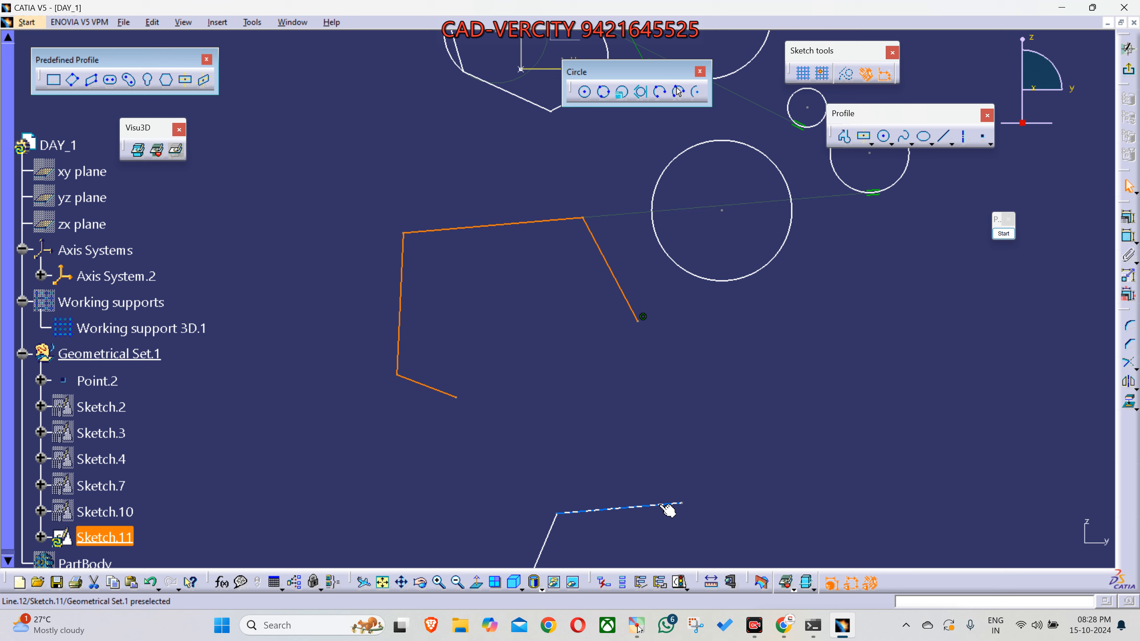
pyautogui.click(637, 487)
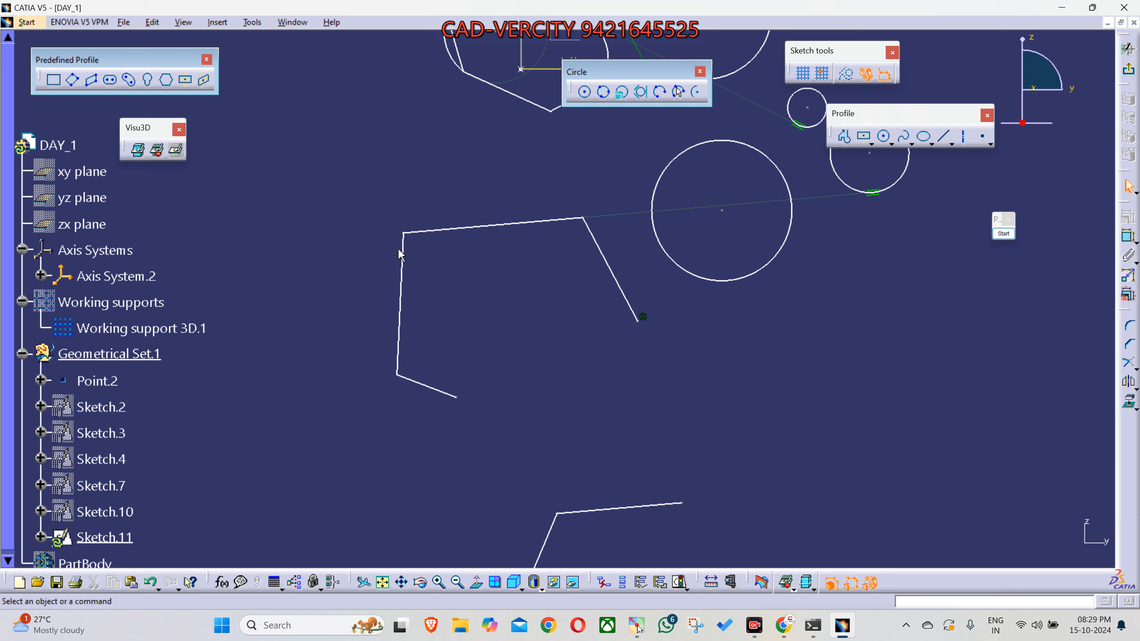
pyautogui.click(784, 625)
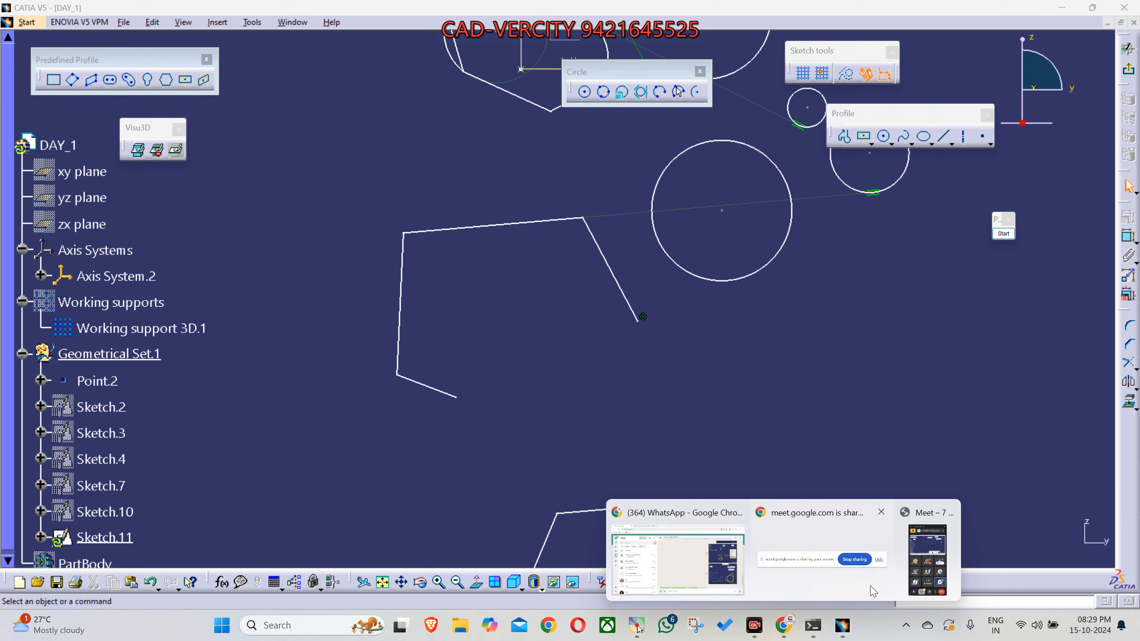
pyautogui.moveTo(850, 637)
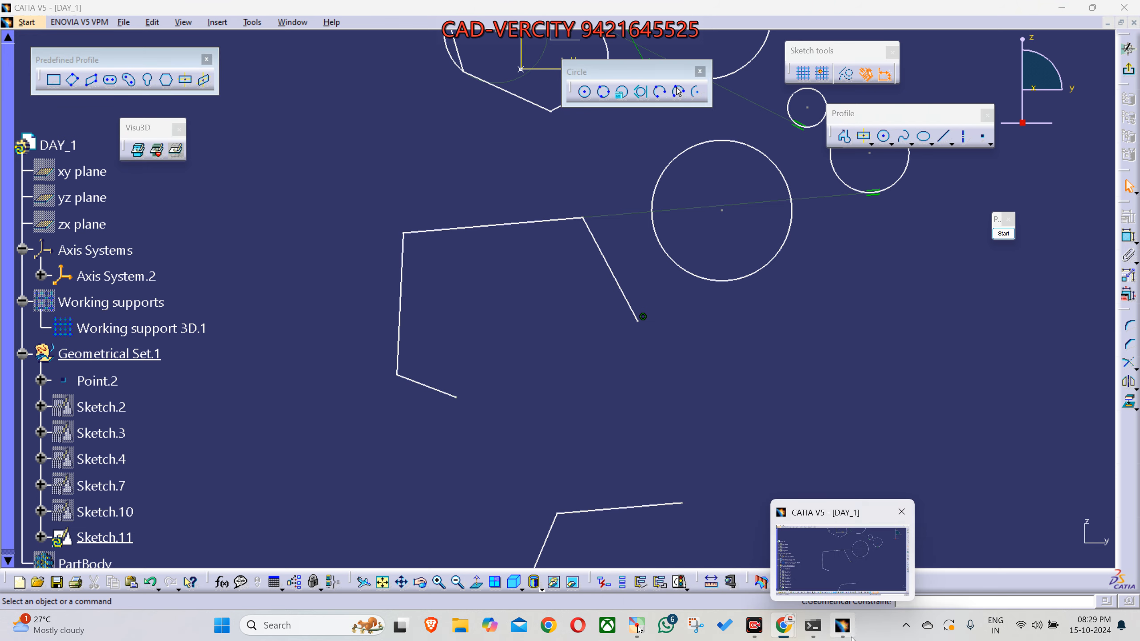
pyautogui.moveTo(784, 625)
pyautogui.moveTo(887, 541)
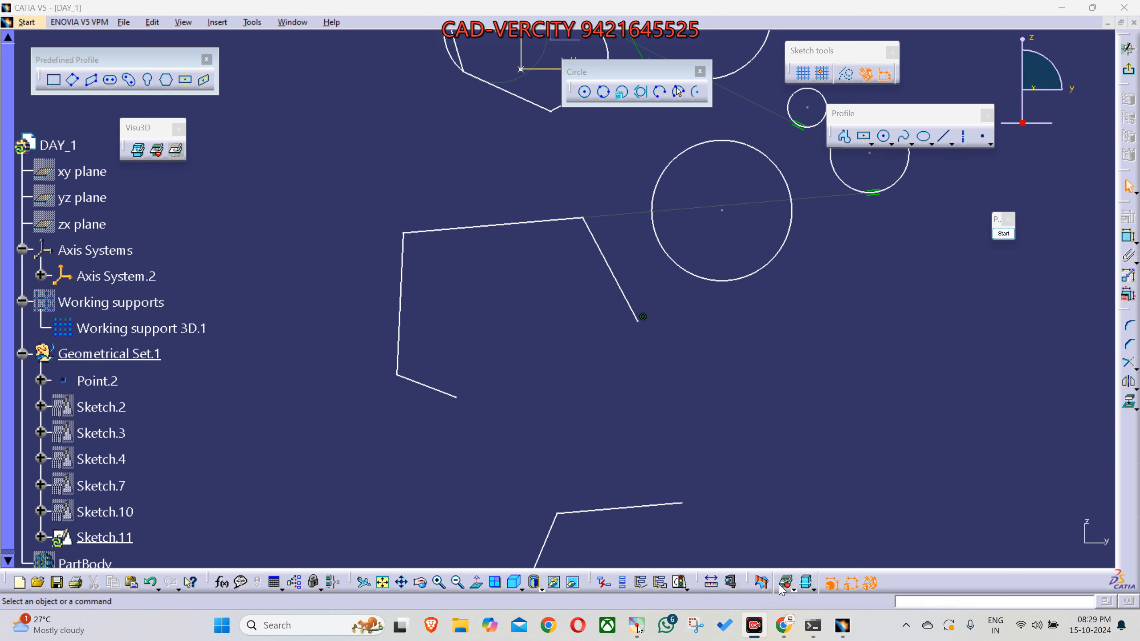
pyautogui.click(869, 424)
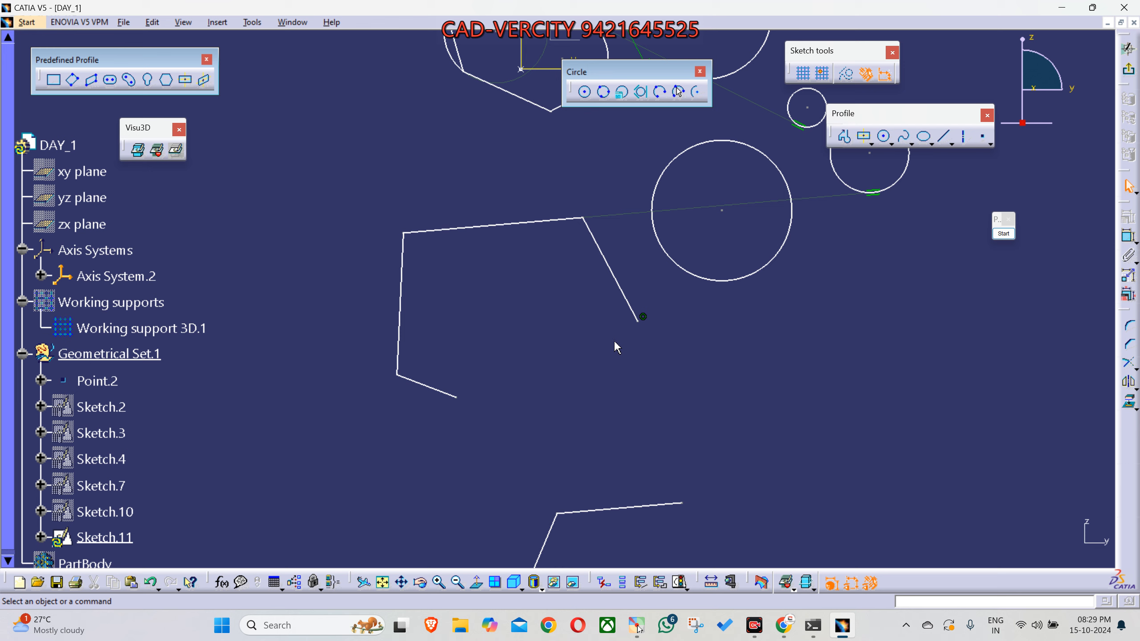
# - Select the whole chain of the opened profile with Auto Search, starting from its short lower line
pyautogui.click(434, 389)
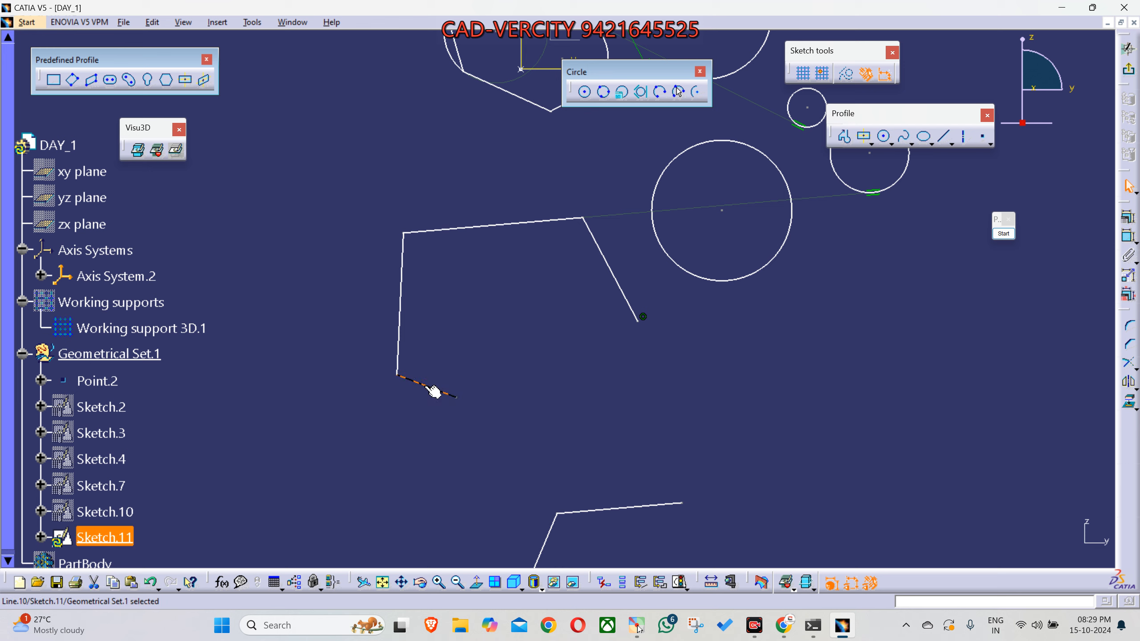
pyautogui.rightClick(434, 389)
pyautogui.moveTo(502, 590)
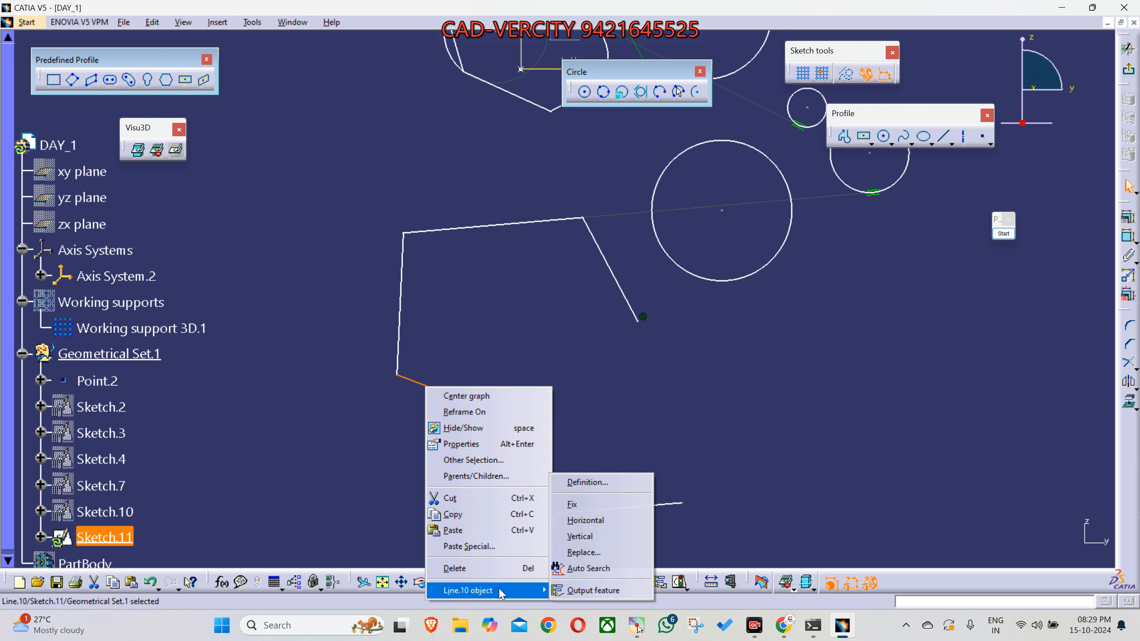
pyautogui.click(587, 569)
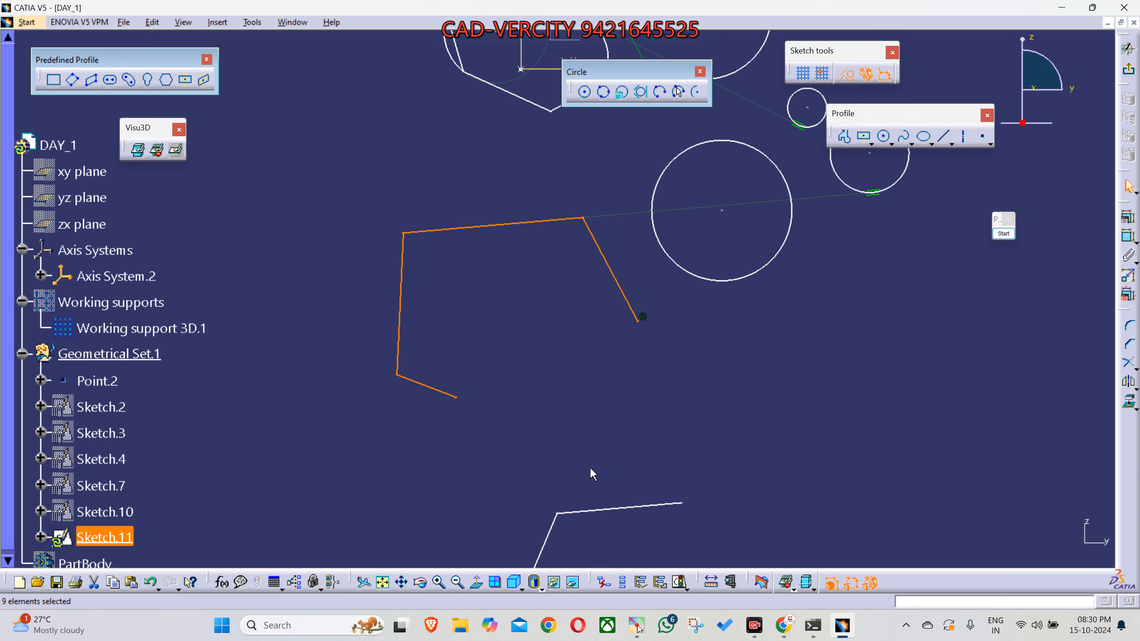
pyautogui.moveTo(538, 426); pyautogui.dragTo(483, 529, button='middle')
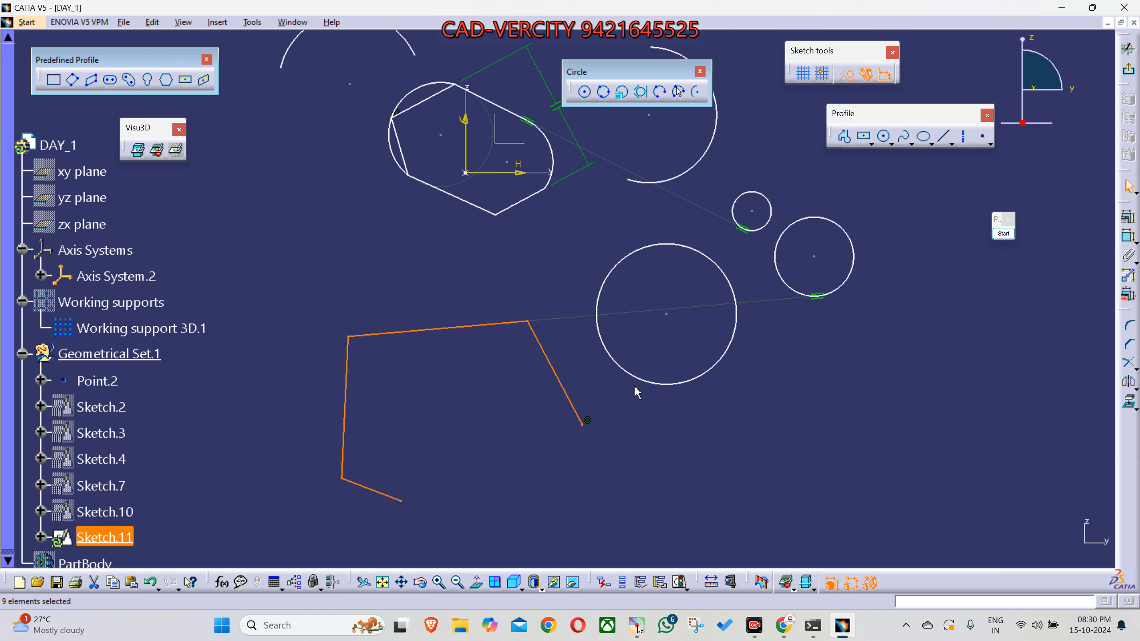
# - Try to select the entire upper profile around the origin with Auto Search from its short lower-right line
pyautogui.click(567, 462)
pyautogui.moveTo(567, 462)
pyautogui.mouseDown(button='middle')
pyautogui.moveTo(557, 342)
pyautogui.moveTo(570, 364)
pyautogui.moveTo(534, 443)
pyautogui.moveTo(638, 462)
pyautogui.moveTo(644, 500)
pyautogui.moveTo(597, 493)
pyautogui.moveTo(648, 428)
pyautogui.moveTo(664, 452)
pyautogui.moveTo(649, 403)
pyautogui.moveTo(580, 465)
pyautogui.moveTo(568, 456)
pyautogui.mouseUp(button='middle')
pyautogui.click(501, 346)
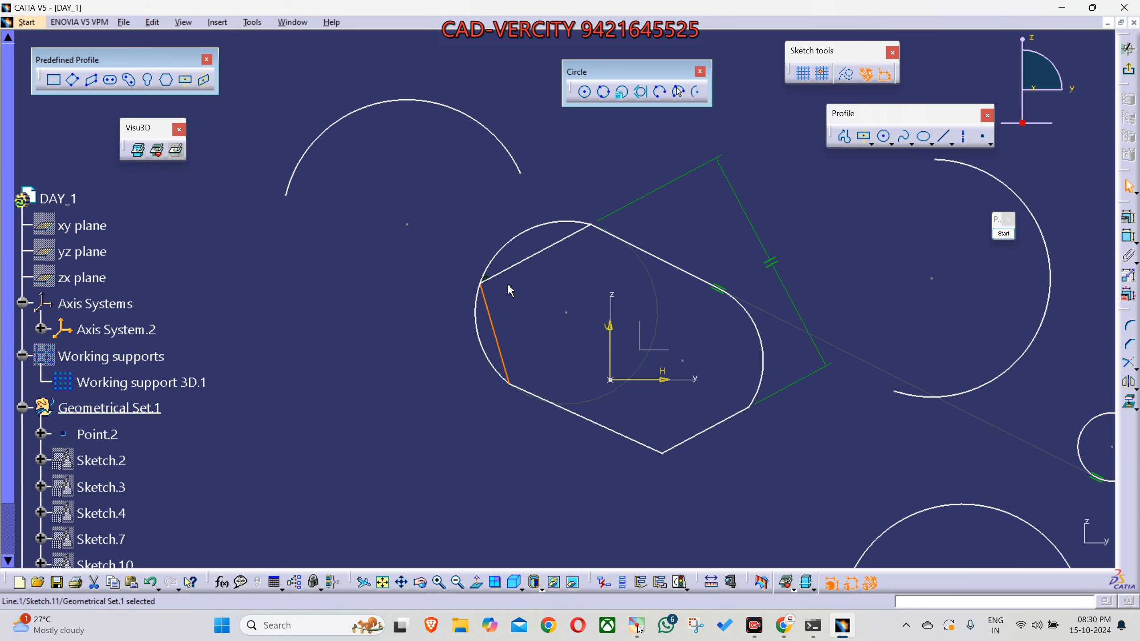
pyautogui.click(512, 268)
pyautogui.click(544, 223)
pyautogui.click(693, 448)
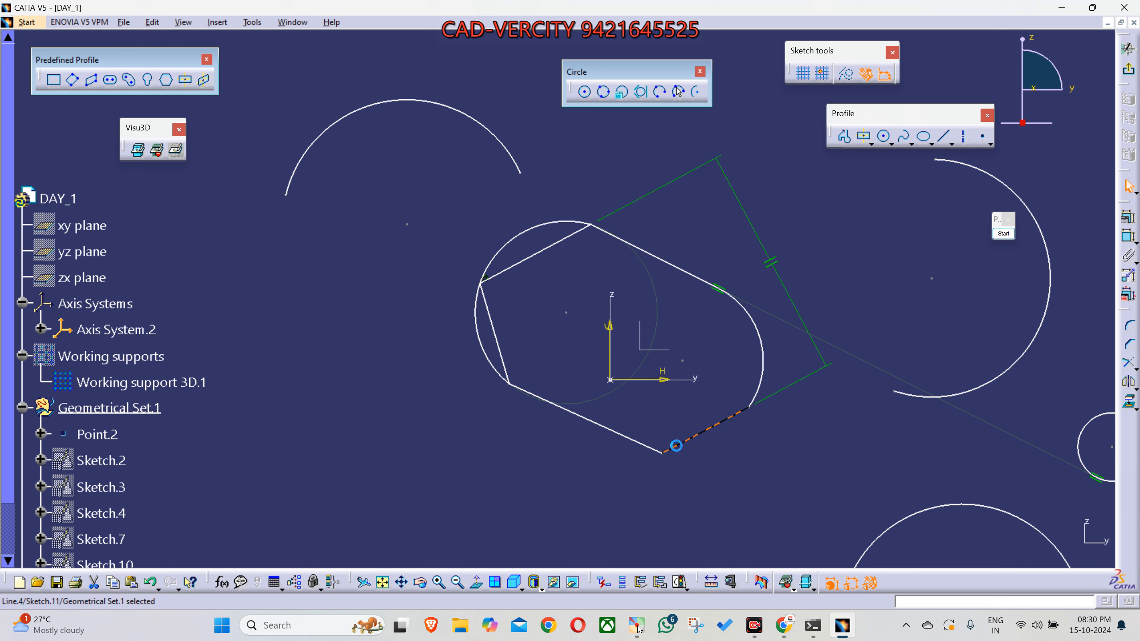
pyautogui.rightClick(677, 448)
pyautogui.moveTo(705, 440)
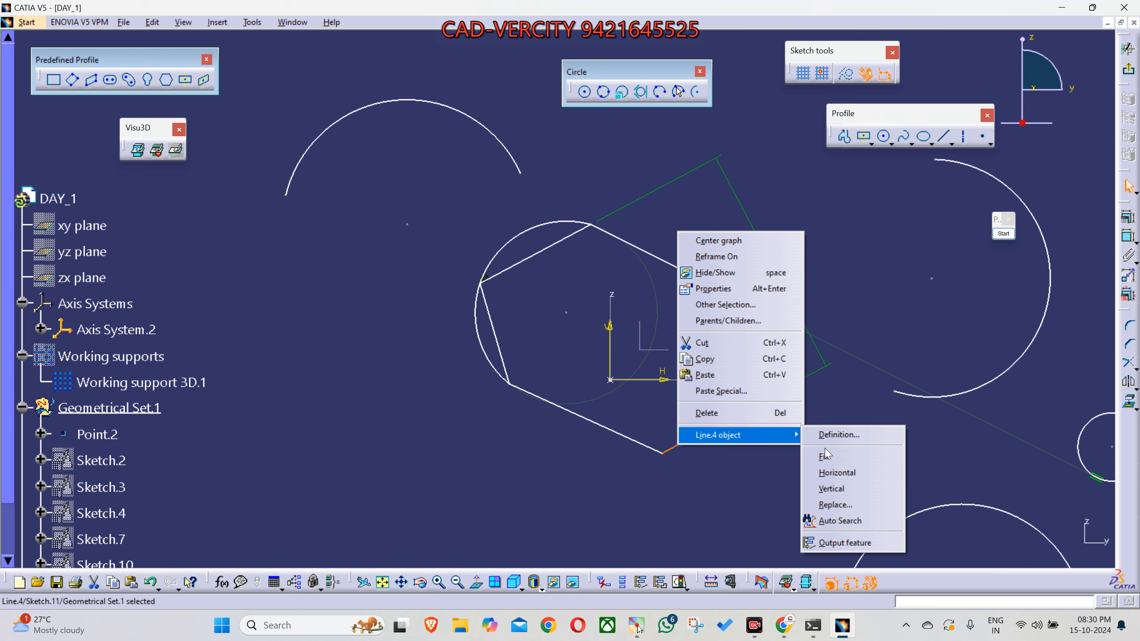
pyautogui.click(846, 522)
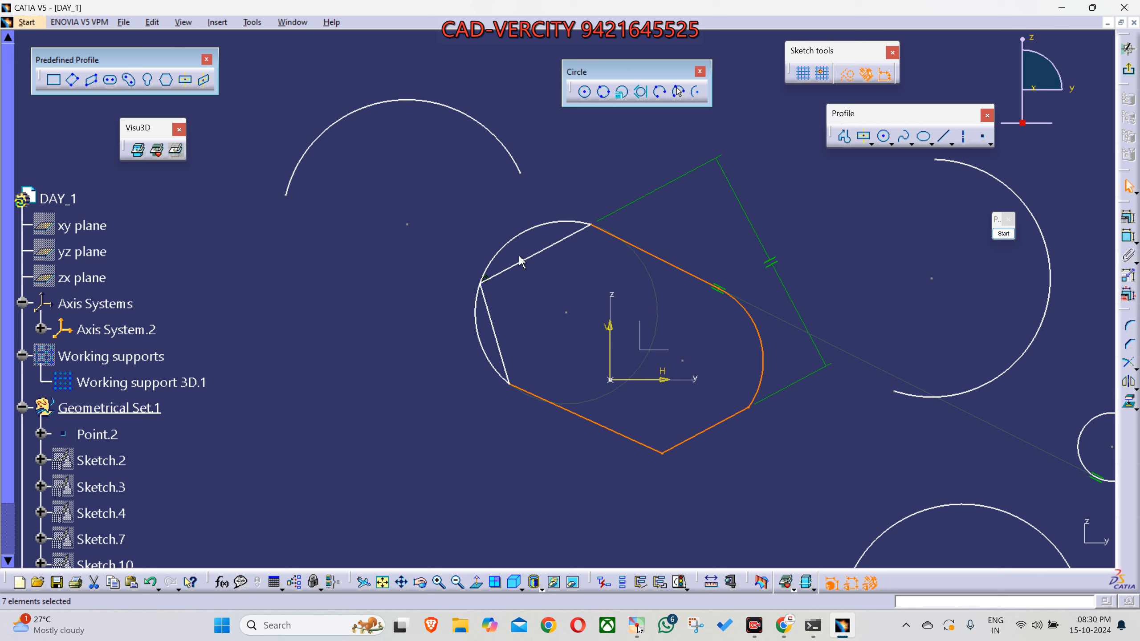
# - Delete the circular arc passing outside the two left-hand edges of the upper profile
pyautogui.click(467, 395)
pyautogui.click(501, 259)
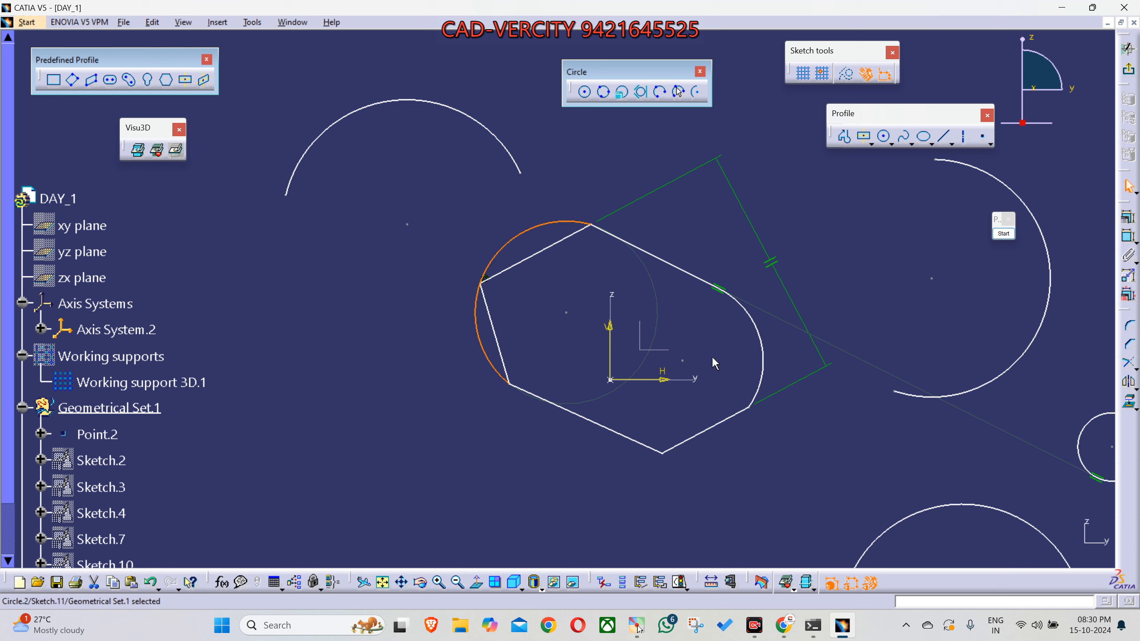
pyautogui.press('Delete')
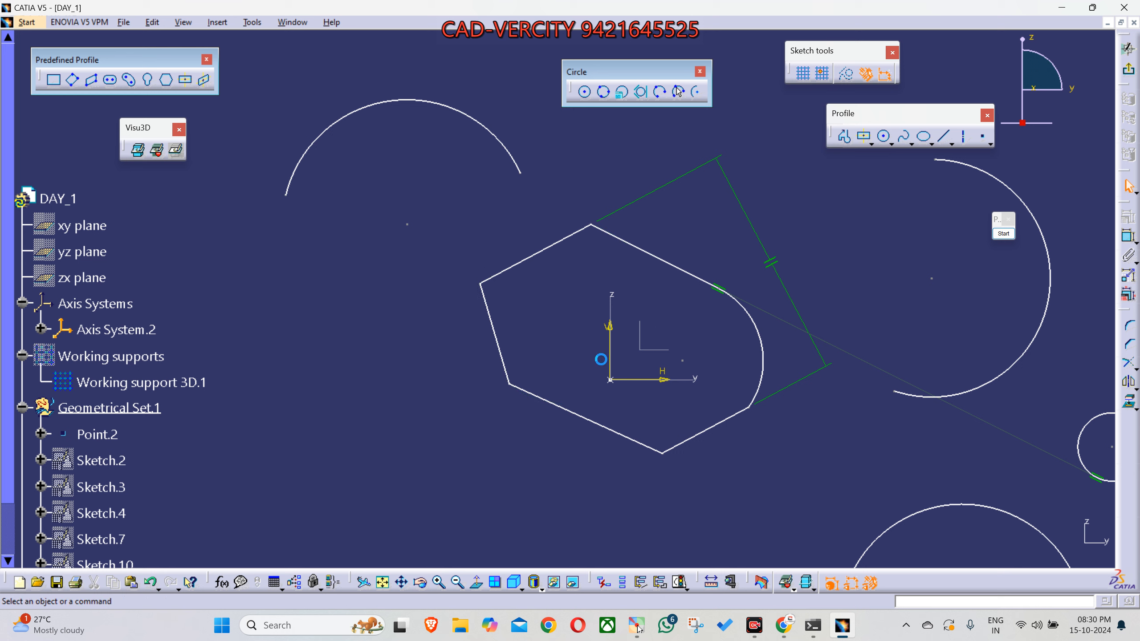
# - Run Auto Search from the lower-right line to select the complete closed profile around the origin
pyautogui.click(696, 437)
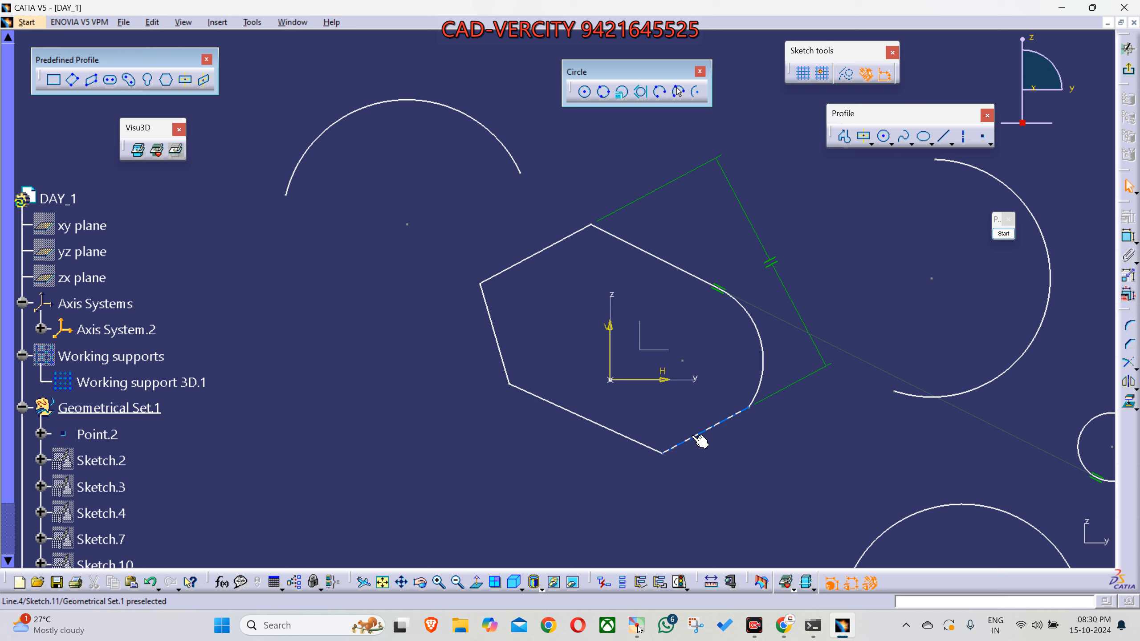
pyautogui.rightClick(696, 437)
pyautogui.moveTo(752, 427)
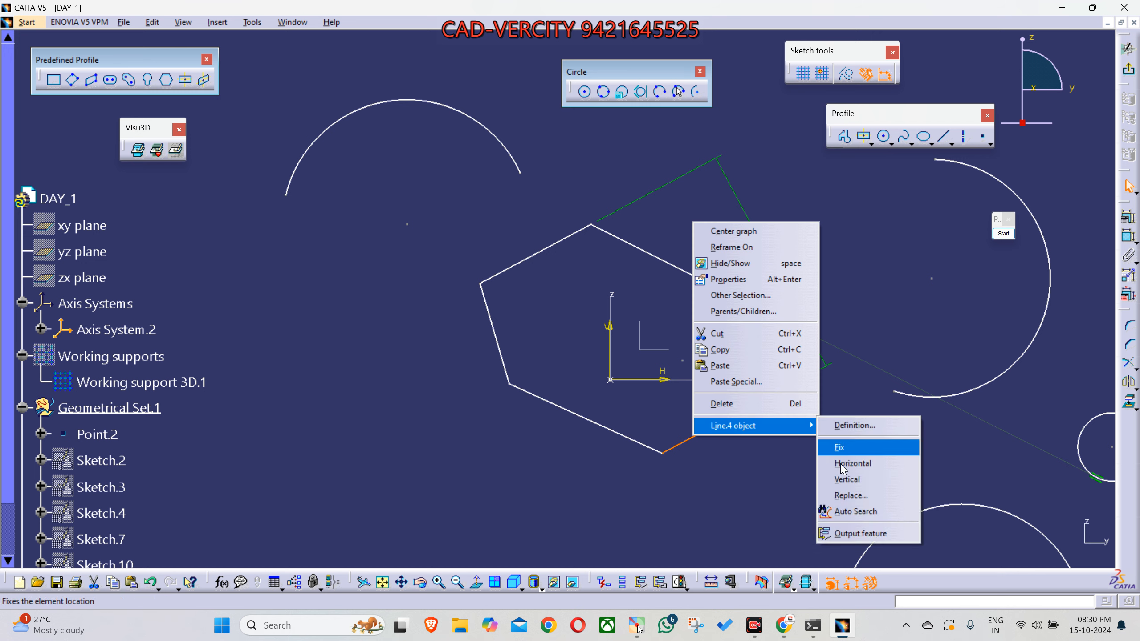
pyautogui.click(860, 520)
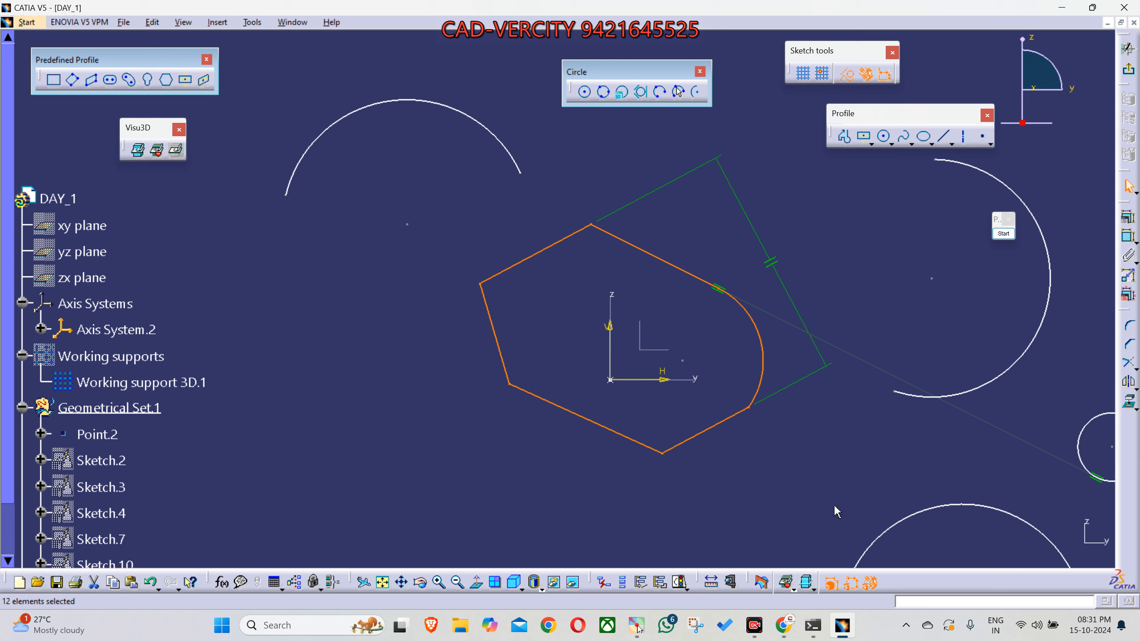
# - Delete the selected closed profile around the origin and undo that deletion
pyautogui.press('Delete')
pyautogui.moveTo(788, 515)
pyautogui.mouseDown(button='middle')
pyautogui.moveTo(671, 389)
pyautogui.moveTo(677, 440)
pyautogui.mouseUp(button='middle')
pyautogui.click(668, 381)
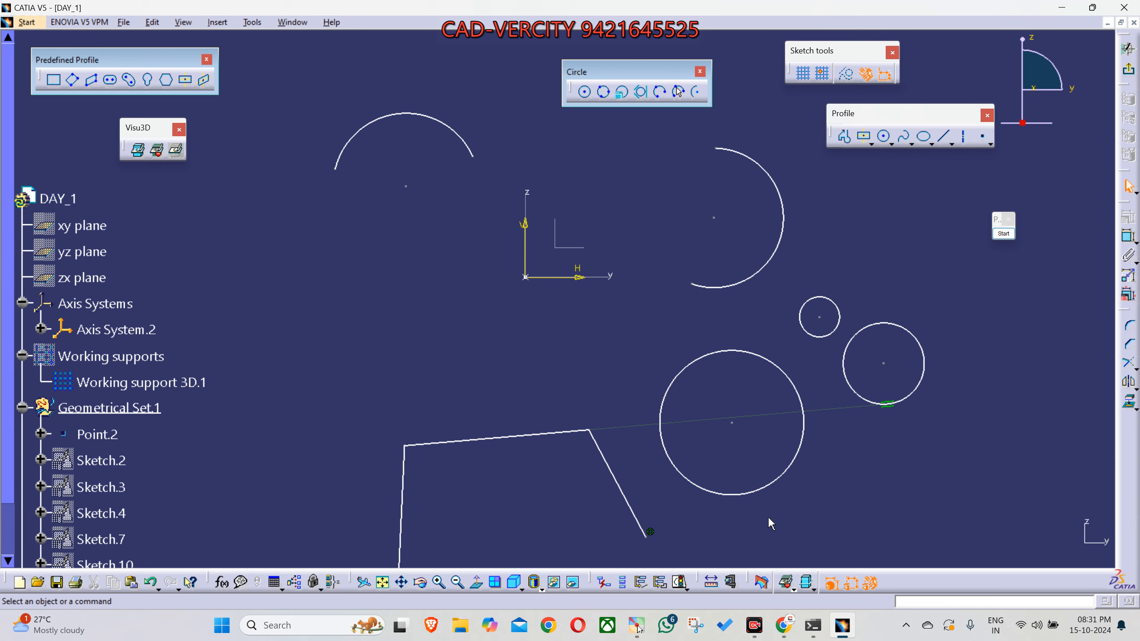
pyautogui.hotkey('ctrl', 'z')
pyautogui.moveTo(771, 523)
pyautogui.mouseDown(button='middle')
pyautogui.moveTo(700, 463)
pyautogui.moveTo(736, 499)
pyautogui.mouseUp(button='middle')
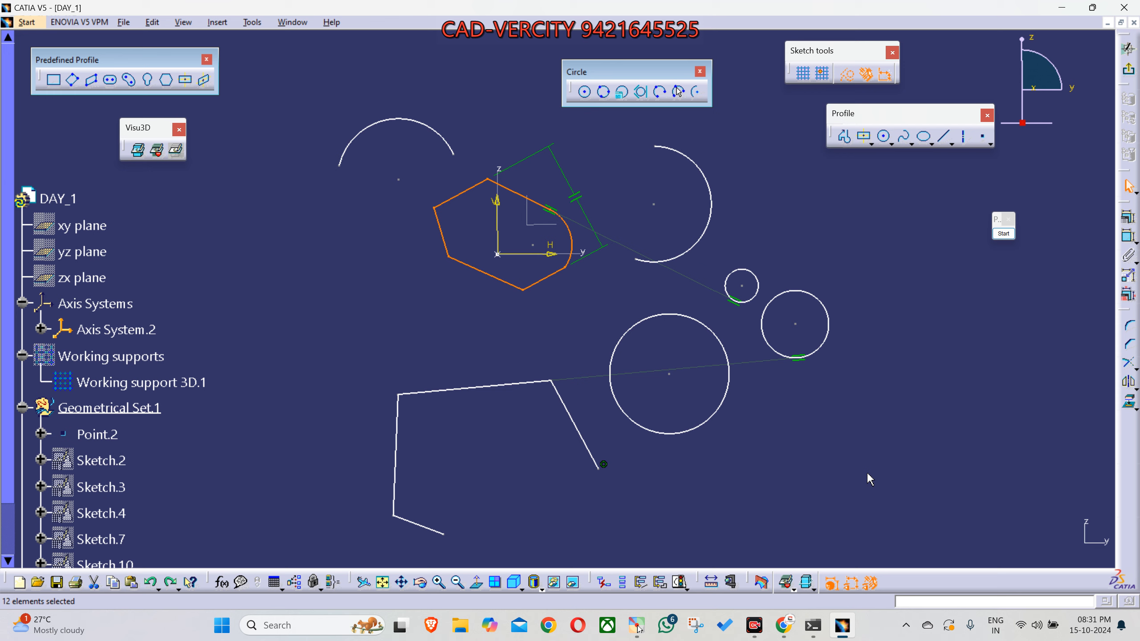
pyautogui.moveTo(784, 453)
pyautogui.mouseDown(button='middle')
pyautogui.moveTo(819, 476)
pyautogui.moveTo(816, 459)
pyautogui.mouseUp(button='middle')
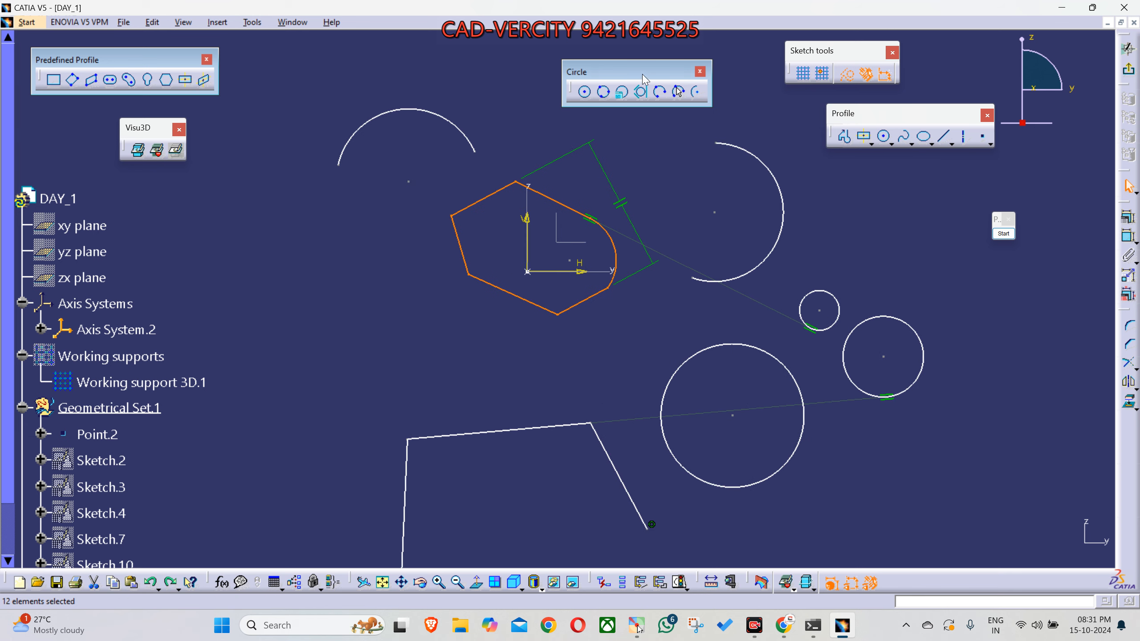
# - Arrange the Circle toolbar beneath Predefined Profile with Visu3D below it, and deselect the closed profile
pyautogui.moveTo(645, 80); pyautogui.dragTo(149, 196)
pyautogui.moveTo(143, 142); pyautogui.dragTo(223, 259)
pyautogui.moveTo(141, 197); pyautogui.dragTo(118, 122)
pyautogui.moveTo(219, 240); pyautogui.dragTo(141, 196)
pyautogui.click(342, 337)
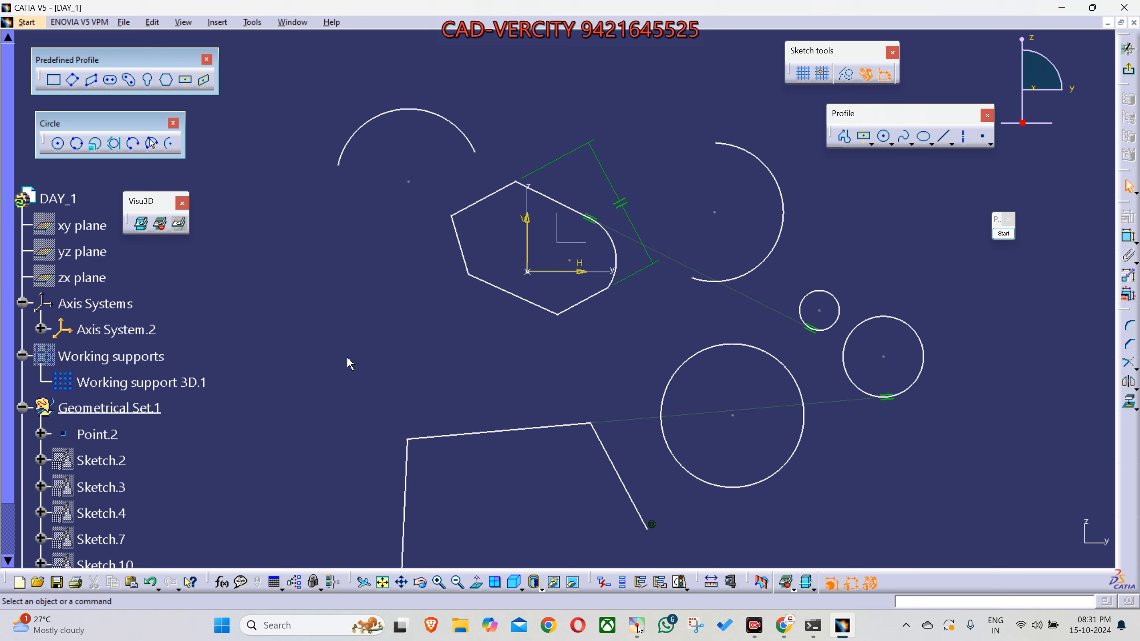
# - Move the Sketch tools toolbar so the Profile tool's mode options and first-point fields fit fully on screen
pyautogui.click(844, 136)
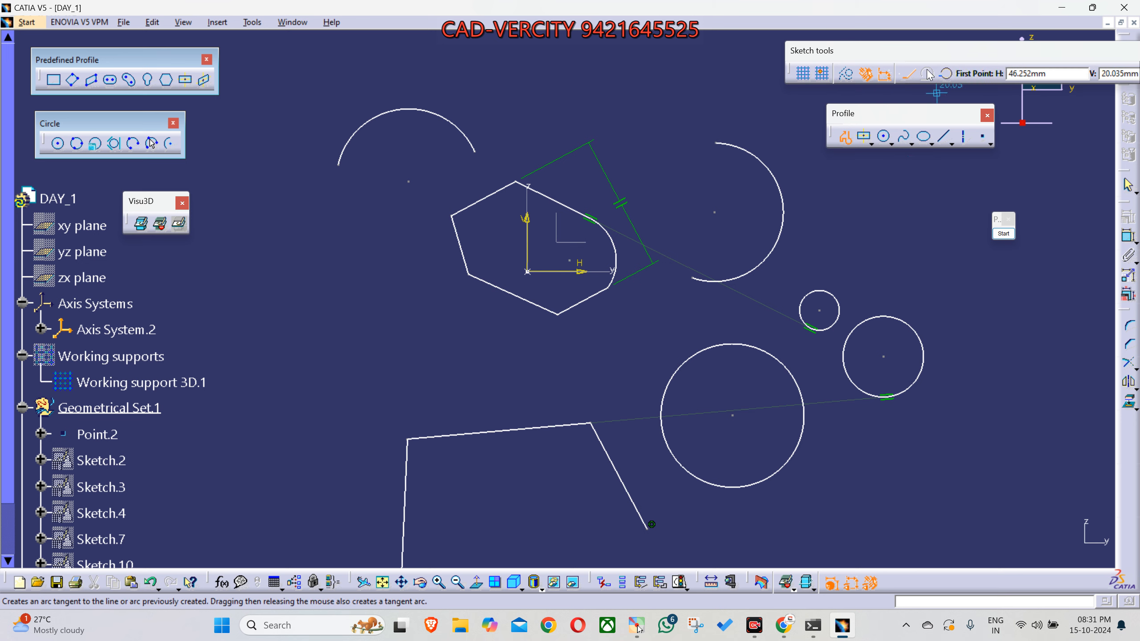
pyautogui.moveTo(964, 58)
pyautogui.mouseDown()
pyautogui.moveTo(861, 44)
pyautogui.moveTo(708, 44)
pyautogui.moveTo(700, 57)
pyautogui.mouseUp()
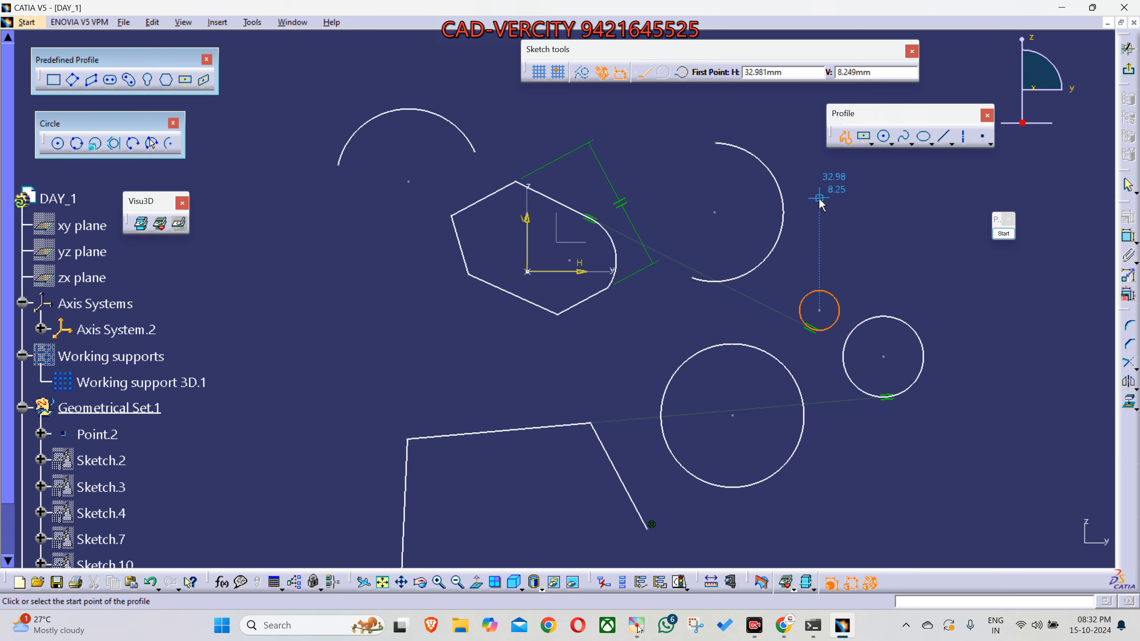
pyautogui.press('Escape')
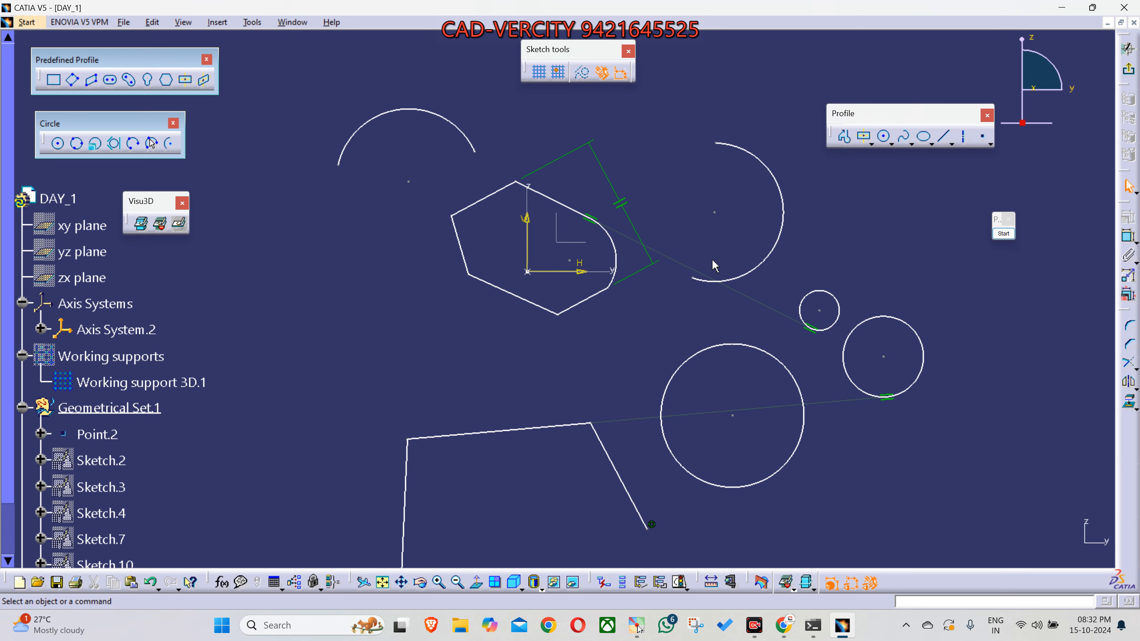
pyautogui.moveTo(711, 260)
pyautogui.mouseDown(button='middle')
pyautogui.moveTo(631, 189)
pyautogui.moveTo(640, 219)
pyautogui.mouseUp(button='middle')
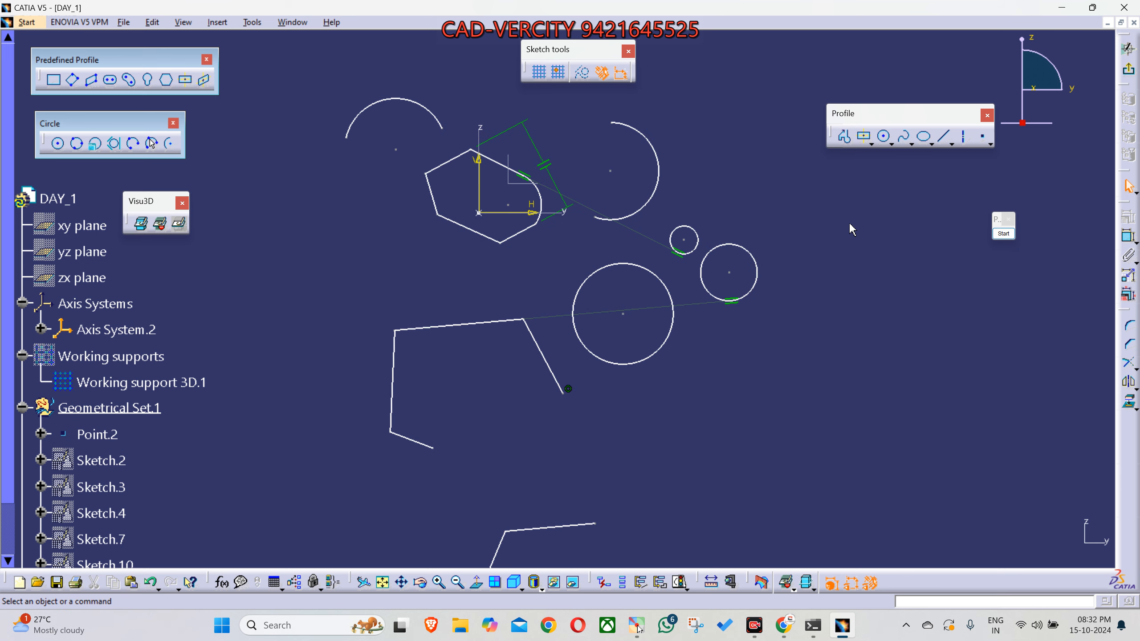
pyautogui.click(844, 137)
pyautogui.keyDown('ctrl'); pyautogui.moveTo(770, 375); pyautogui.dragTo(773, 403, button='middle'); pyautogui.keyUp('ctrl')
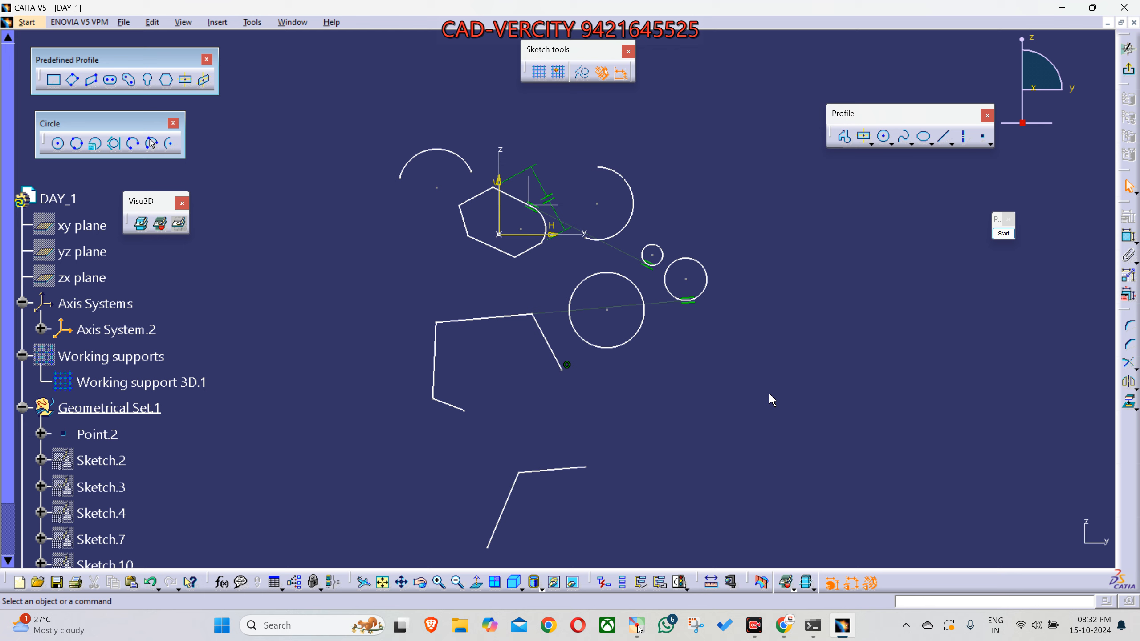
pyautogui.scroll(-2, 220, 348)
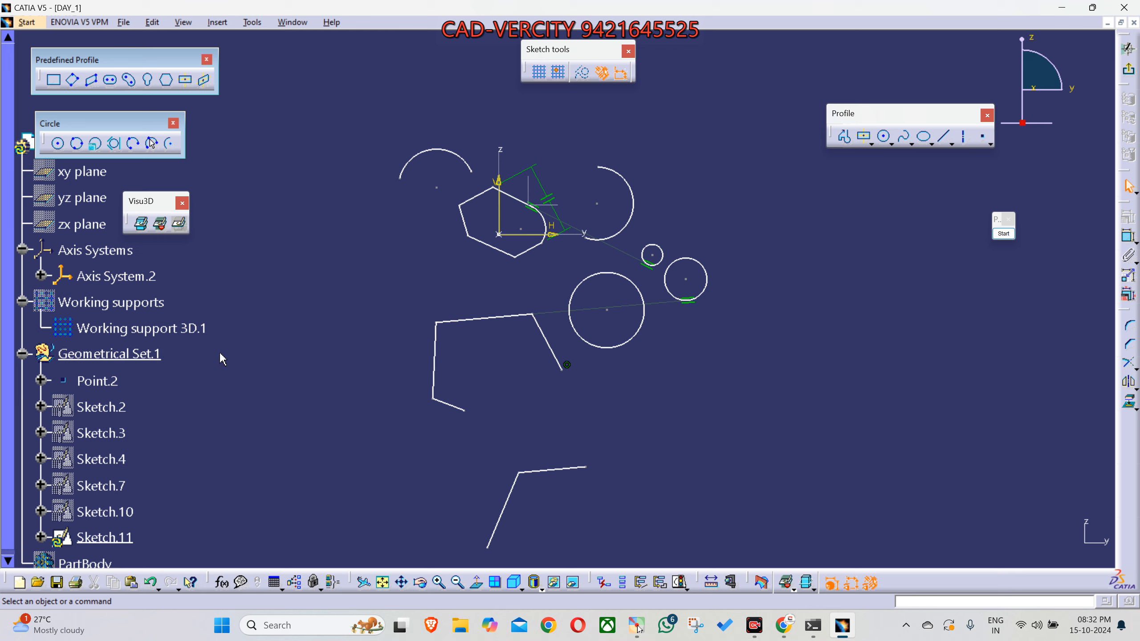
pyautogui.scroll(-2, 137, 381)
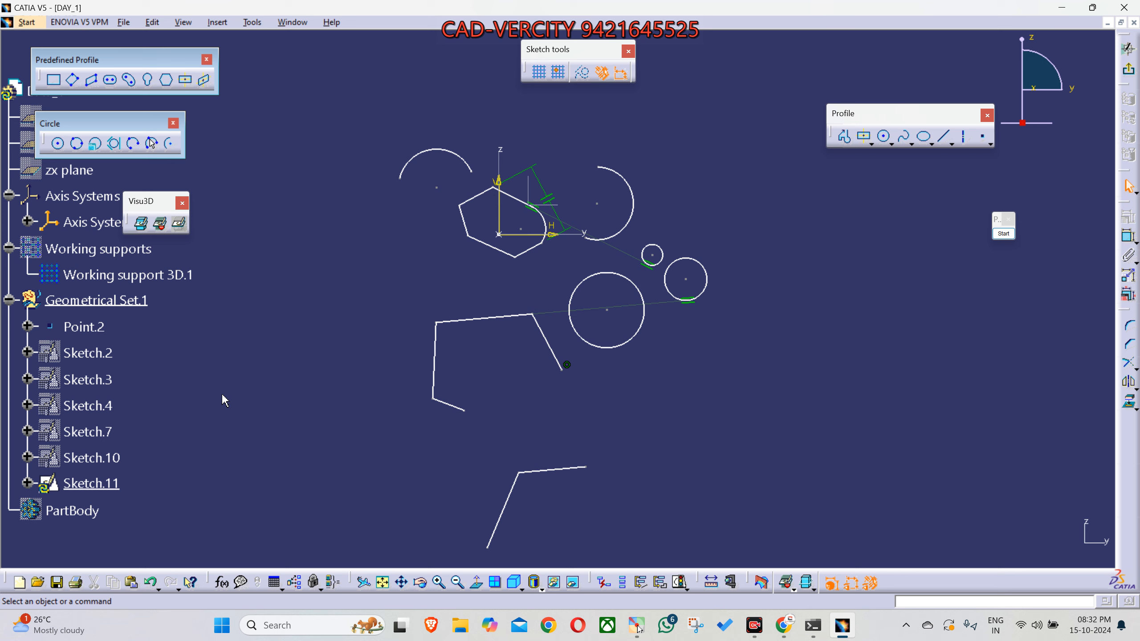
pyautogui.scroll(2, 224, 399)
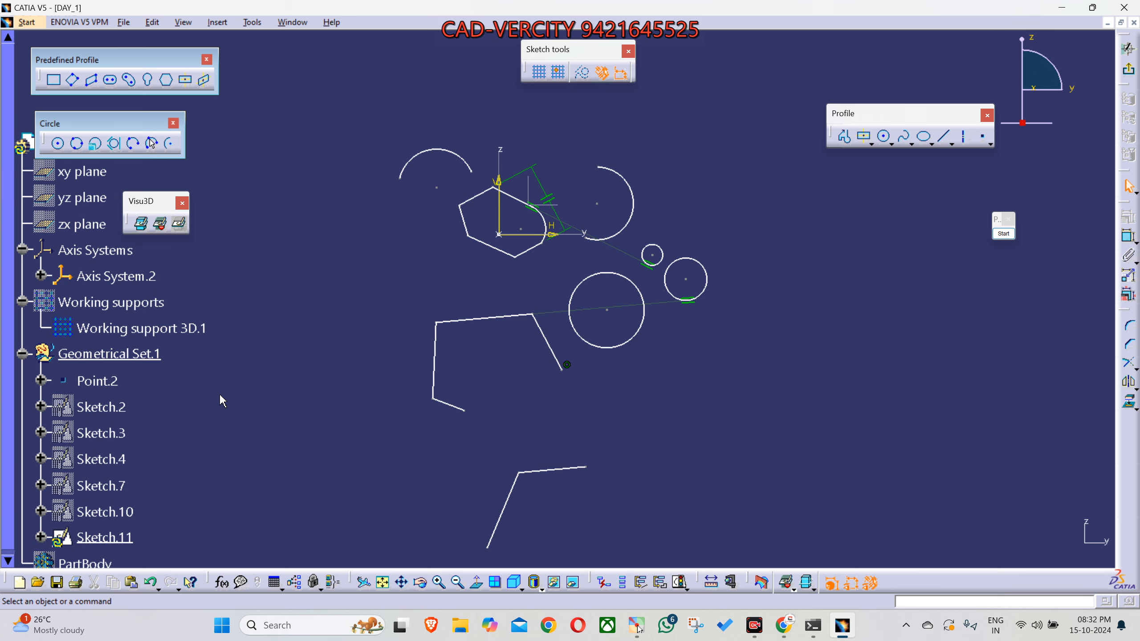
pyautogui.scroll(2, 223, 401)
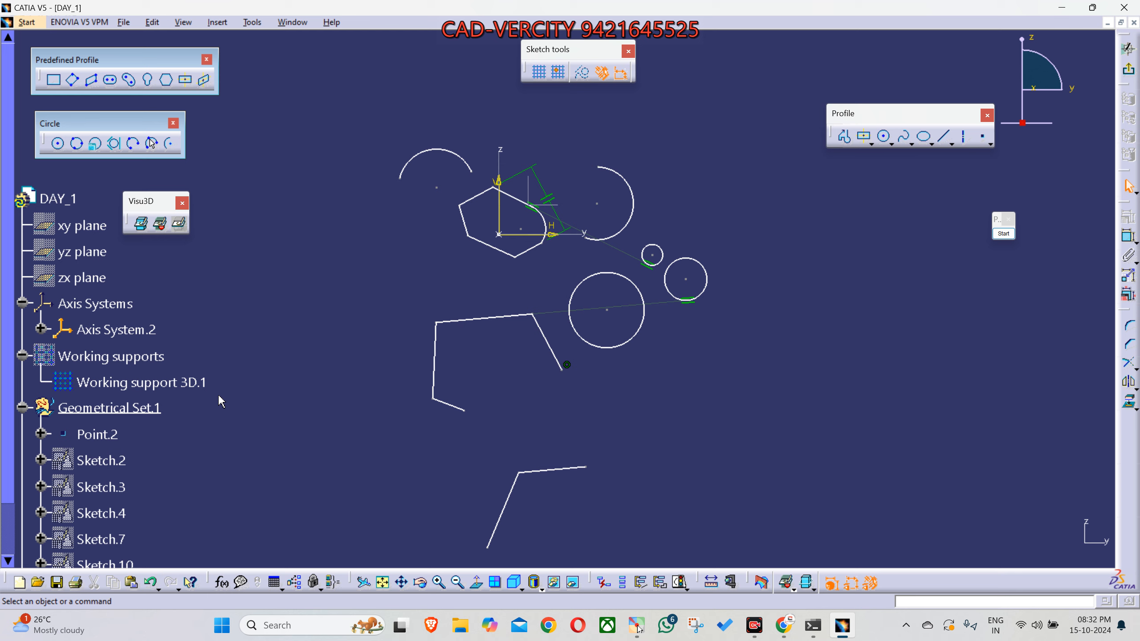
pyautogui.scroll(2, 222, 402)
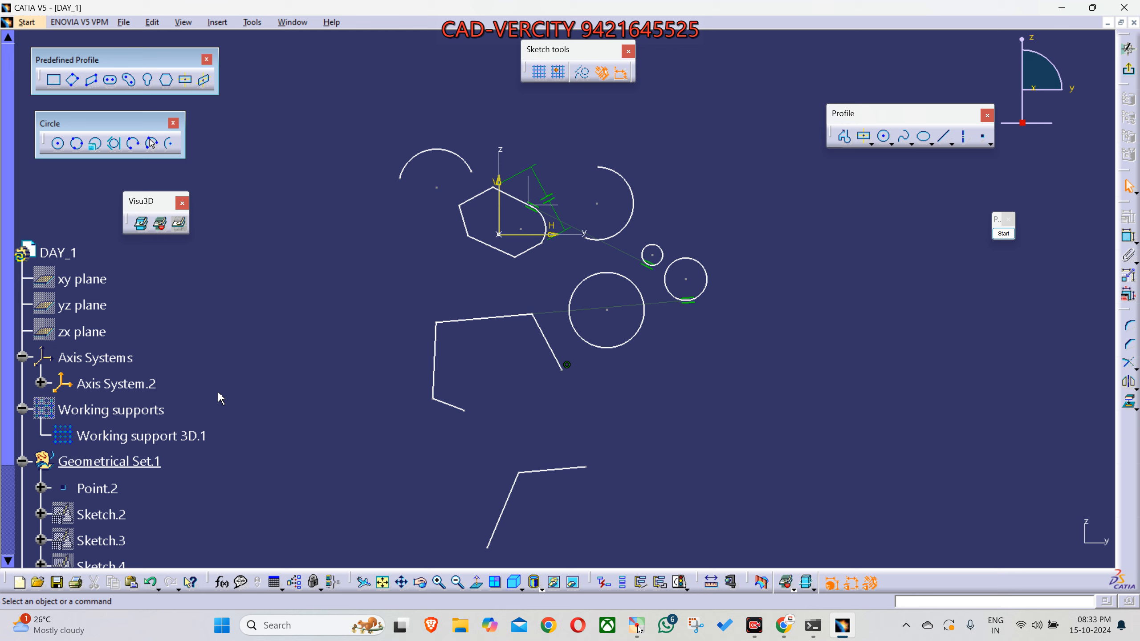
# - Check the Google Meet window and return to the CATIA sketch
pyautogui.click(777, 627)
pyautogui.click(921, 545)
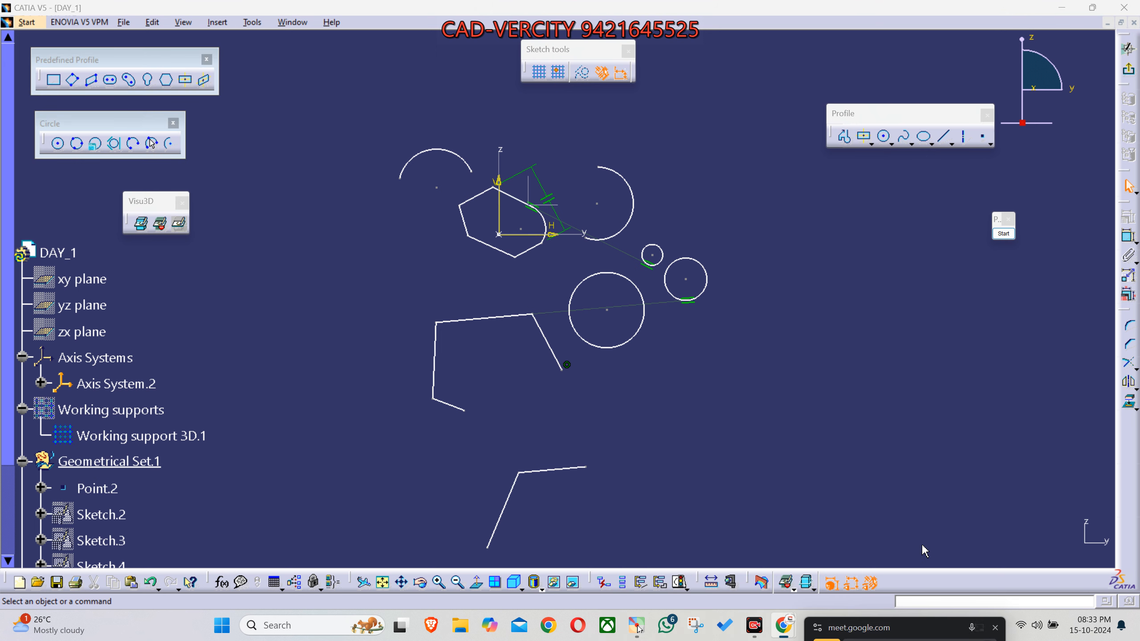
pyautogui.click(855, 420)
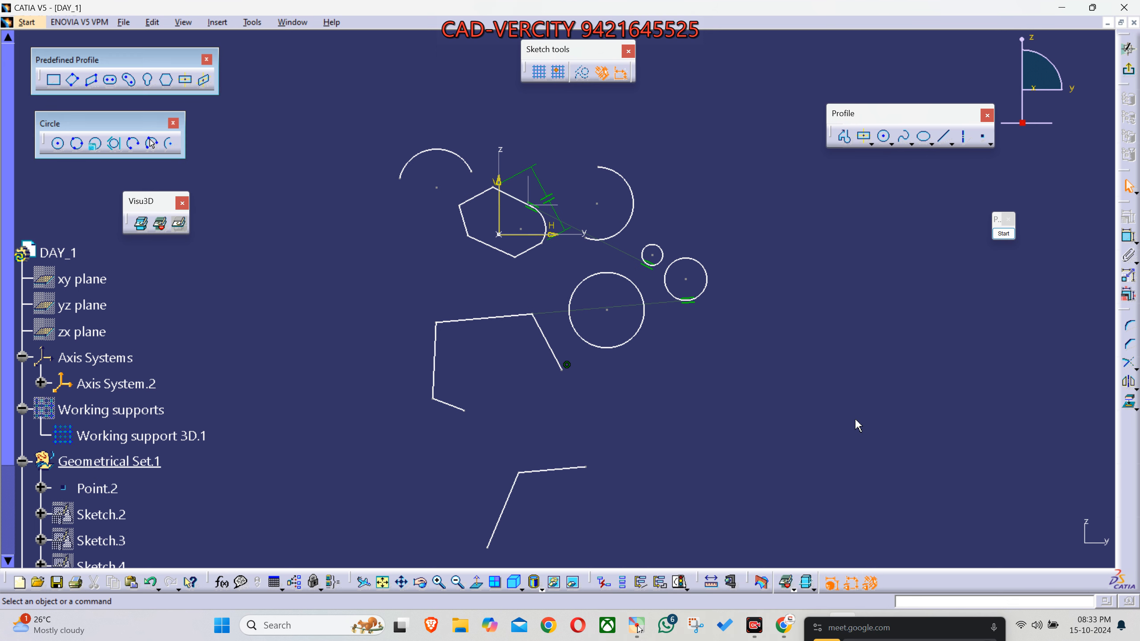
# - Sketch six circles of different sizes beside the existing shapes, with the two uppermost new circles overlapping
pyautogui.click(885, 138)
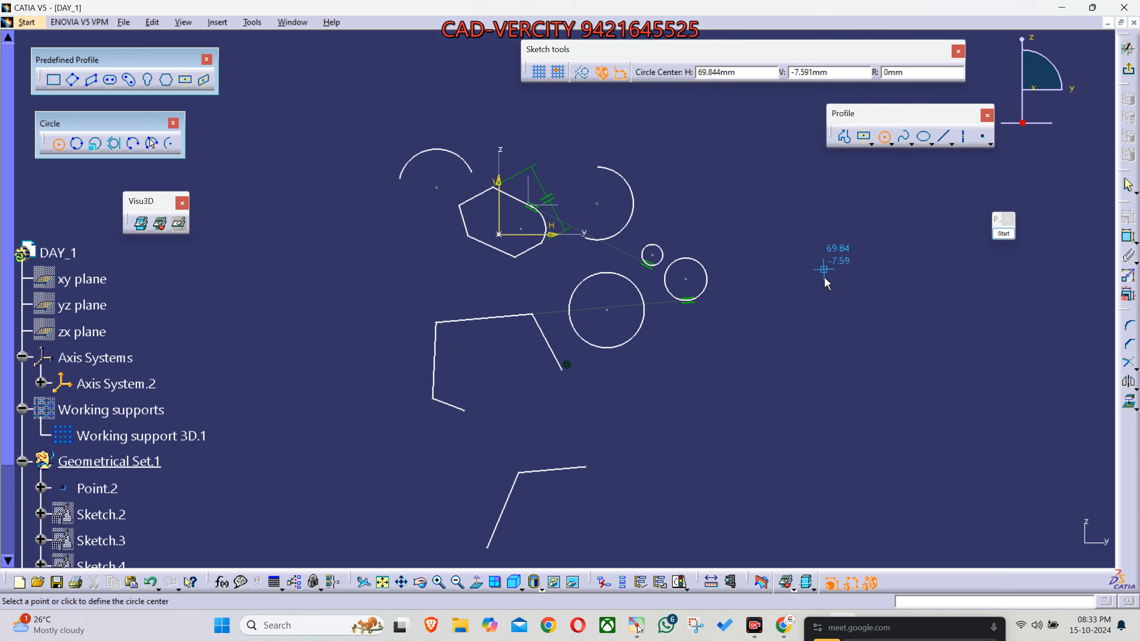
pyautogui.click(877, 467)
pyautogui.click(942, 411)
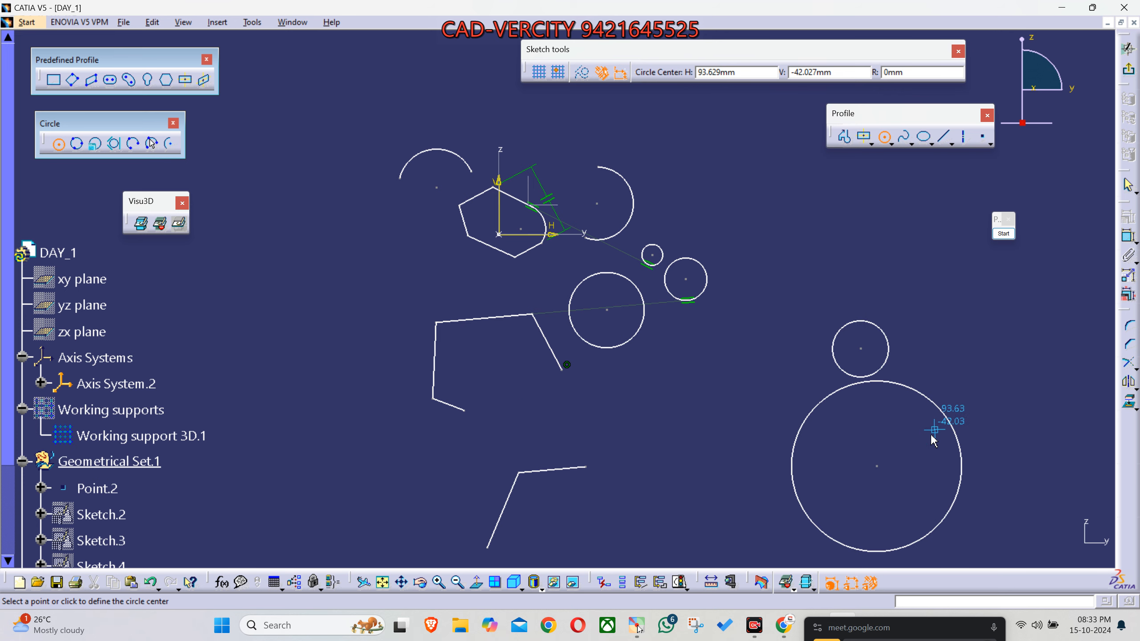
pyautogui.click(706, 467)
pyautogui.click(686, 442)
pyautogui.click(719, 389)
pyautogui.click(732, 353)
pyautogui.click(774, 276)
pyautogui.click(803, 231)
pyautogui.click(838, 210)
pyautogui.click(844, 285)
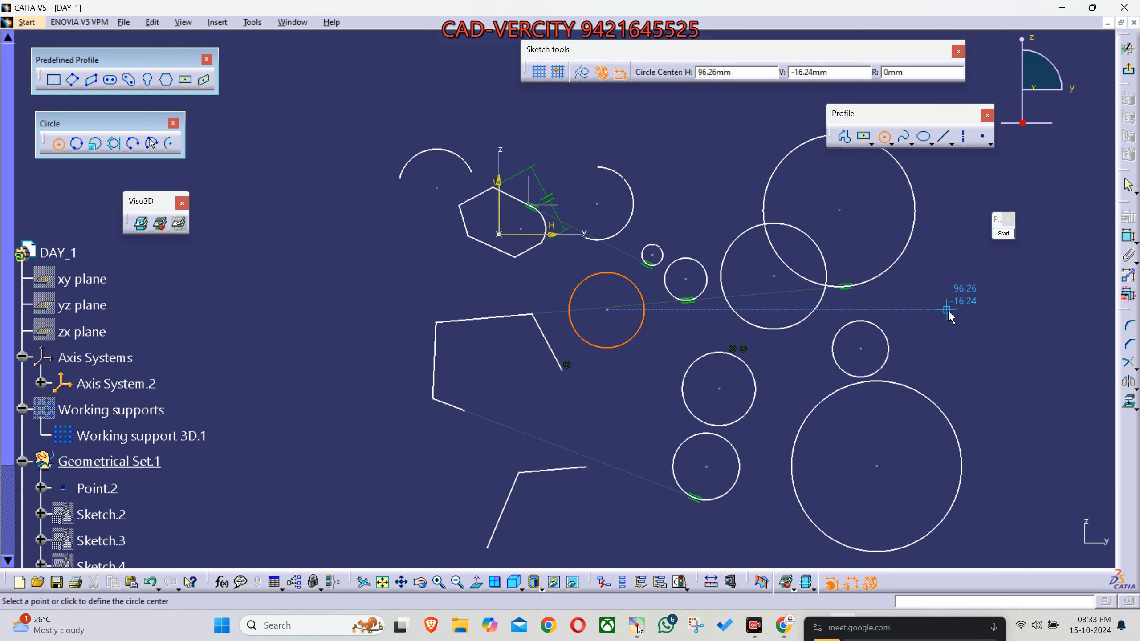
pyautogui.moveTo(932, 315); pyautogui.dragTo(785, 311, button='middle')
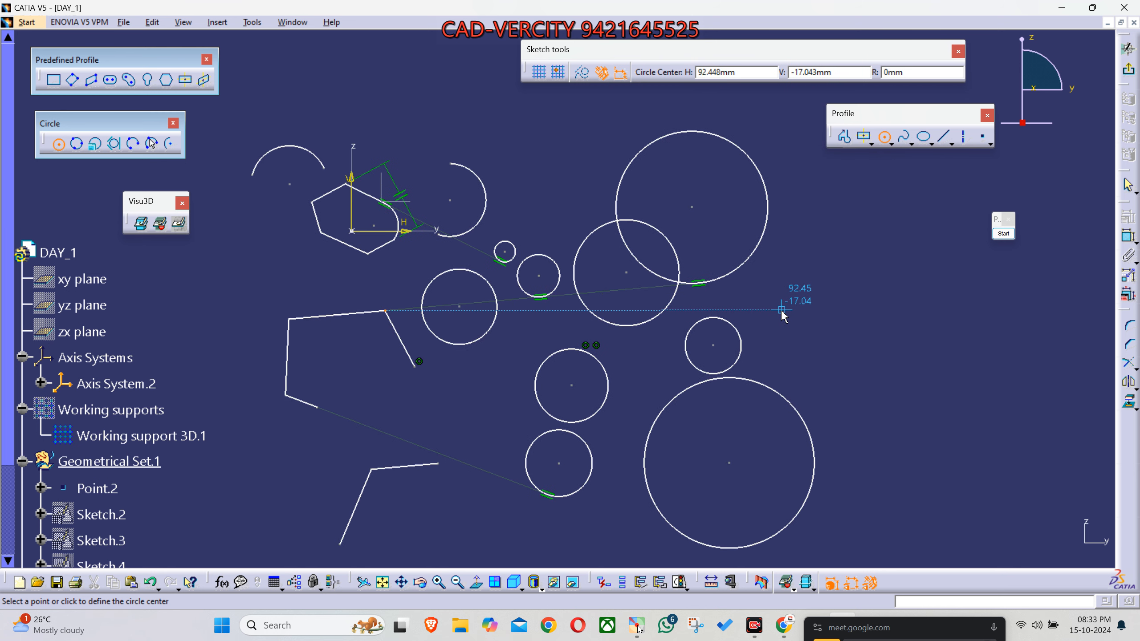
pyautogui.press('Escape')
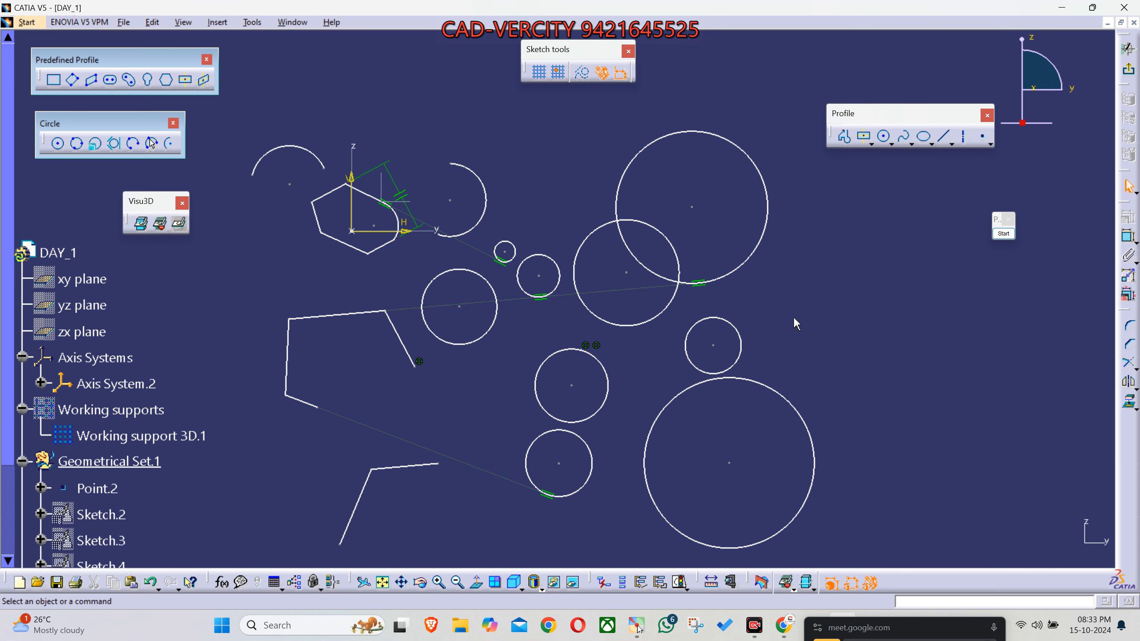
pyautogui.moveTo(796, 331)
pyautogui.mouseDown(button='middle')
pyautogui.moveTo(808, 318)
pyautogui.moveTo(816, 328)
pyautogui.mouseUp(button='middle')
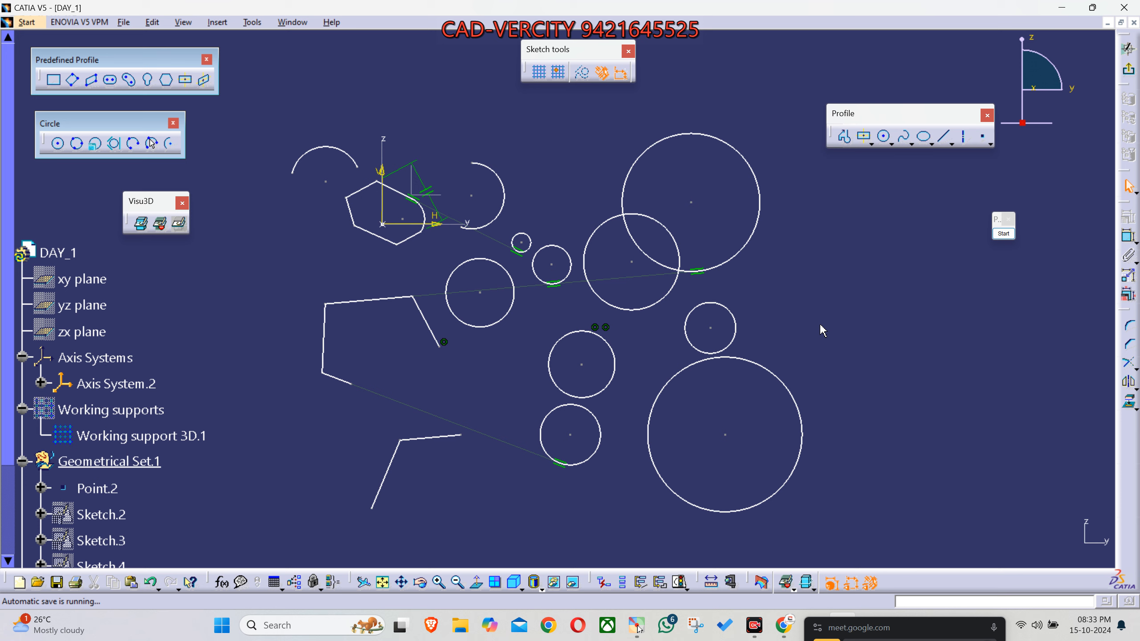
# - Bring the floating Google Meet window fully into view and return it to the screen's edge
pyautogui.moveTo(887, 626)
pyautogui.mouseDown()
pyautogui.moveTo(870, 415)
pyautogui.moveTo(895, 484)
pyautogui.moveTo(916, 484)
pyautogui.mouseUp()
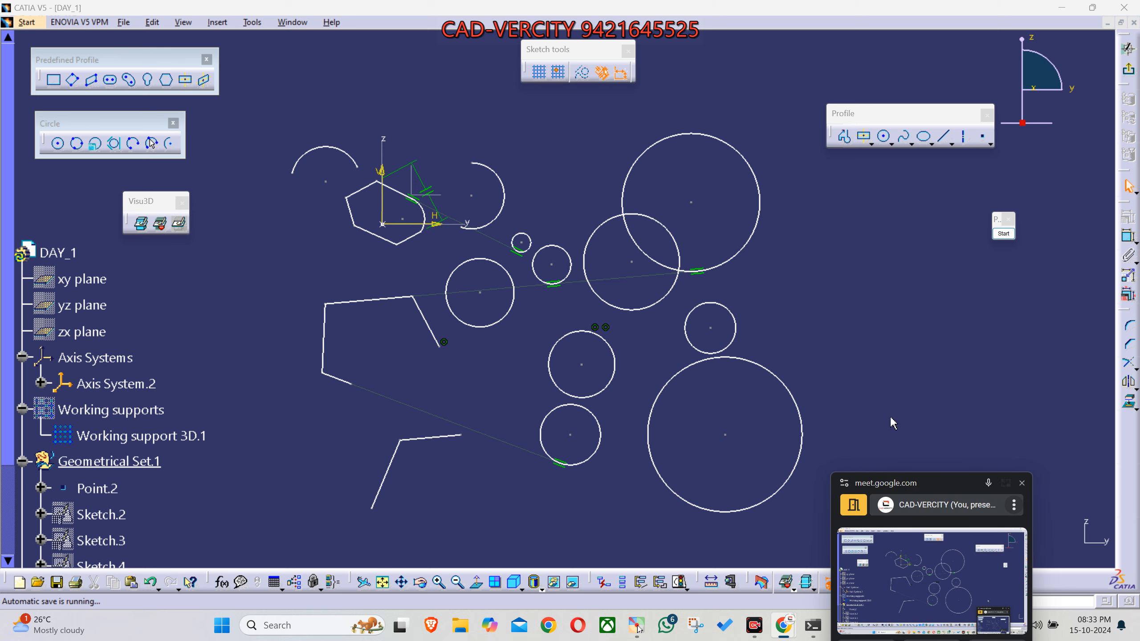
pyautogui.moveTo(918, 483); pyautogui.dragTo(909, 491)
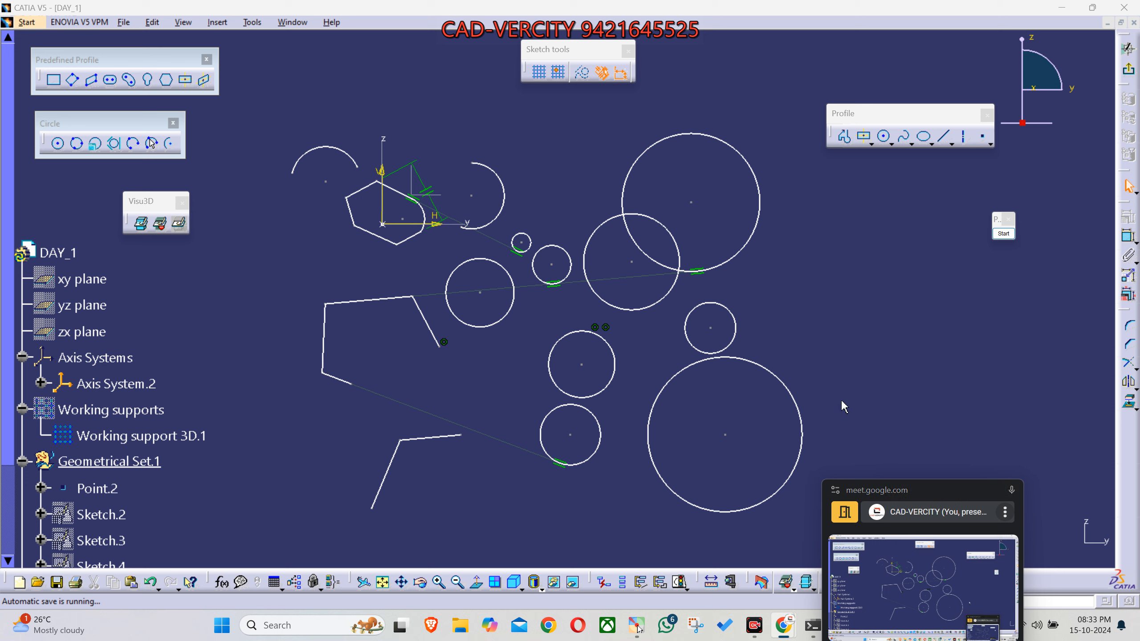
pyautogui.moveTo(907, 495); pyautogui.dragTo(890, 586)
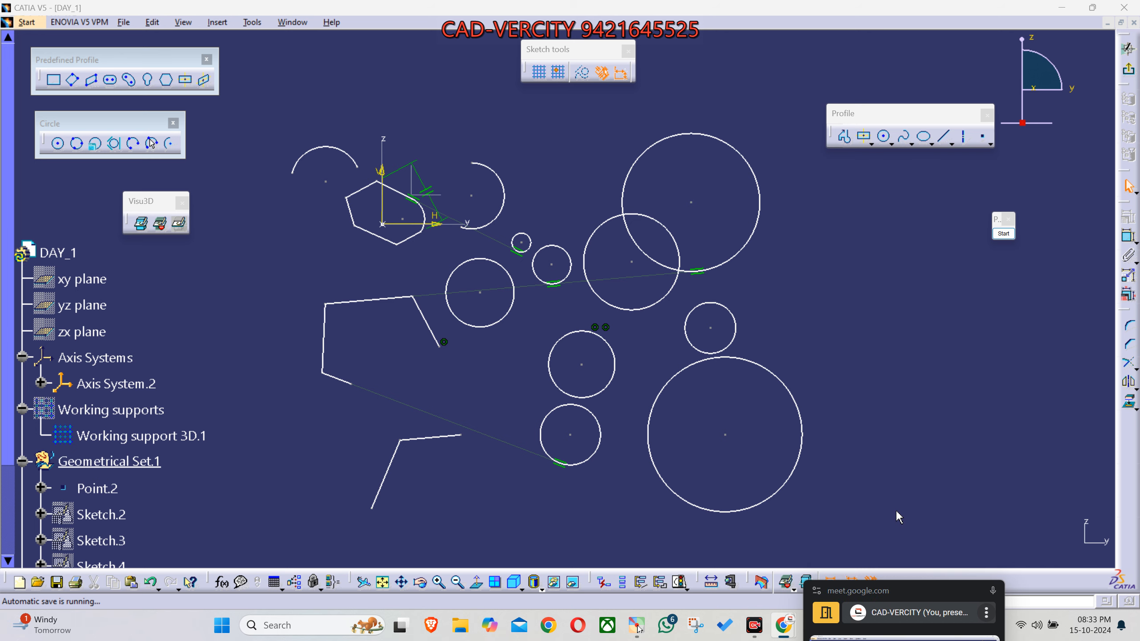
pyautogui.moveTo(773, 630)
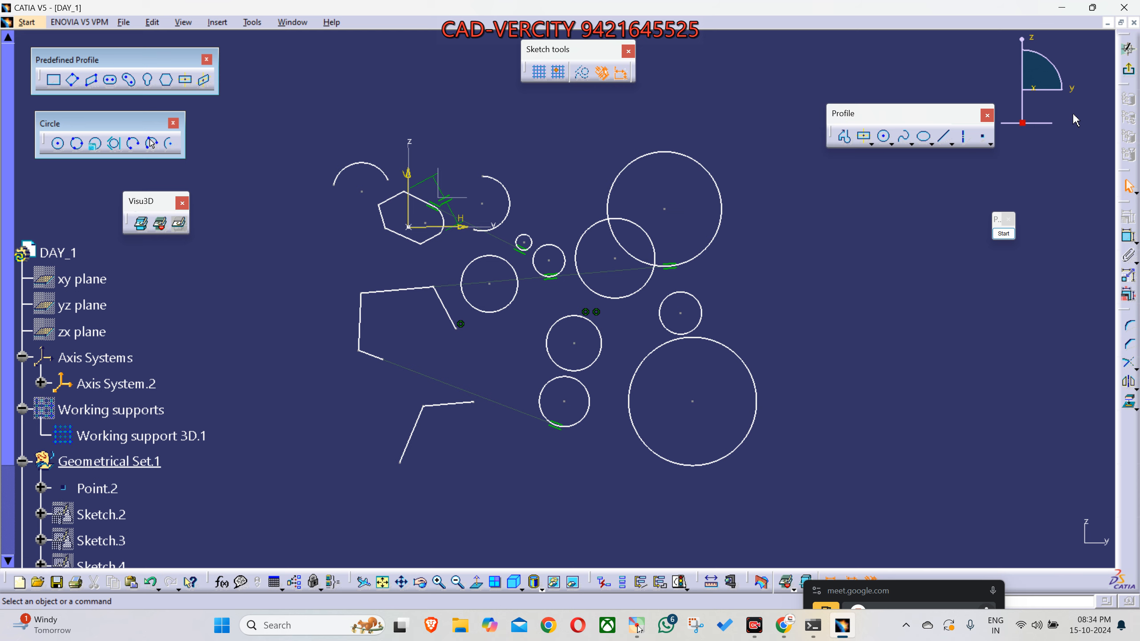
# - Exit the sketch and hide Sketch.11 in the part, with the view set to isometric
pyautogui.click(1130, 76)
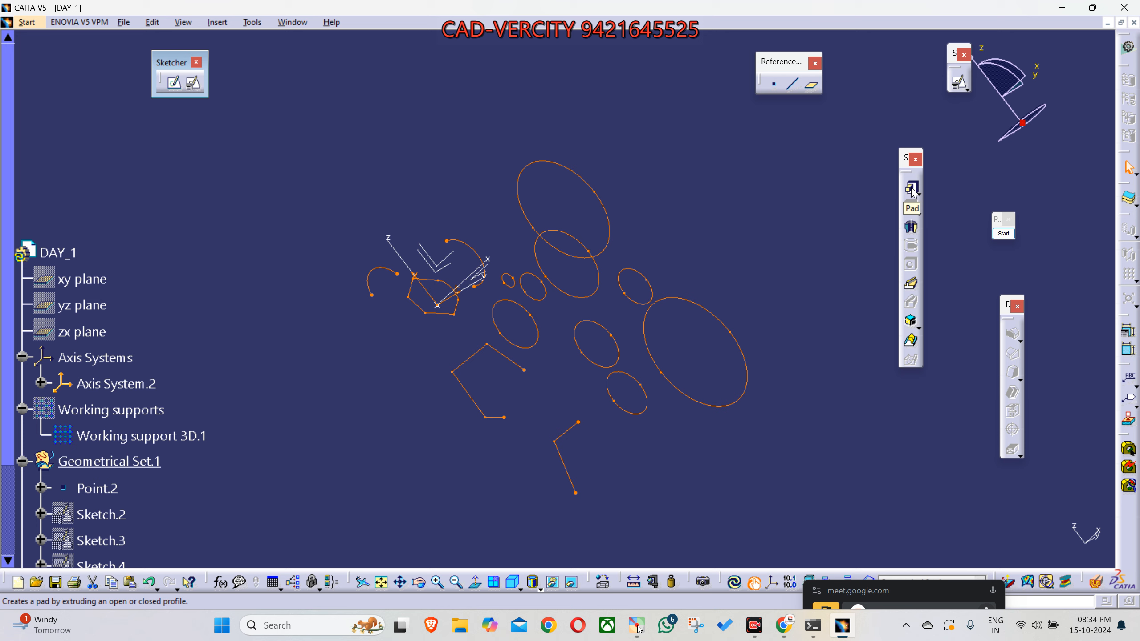
pyautogui.moveTo(854, 256); pyautogui.dragTo(711, 297, button='middle')
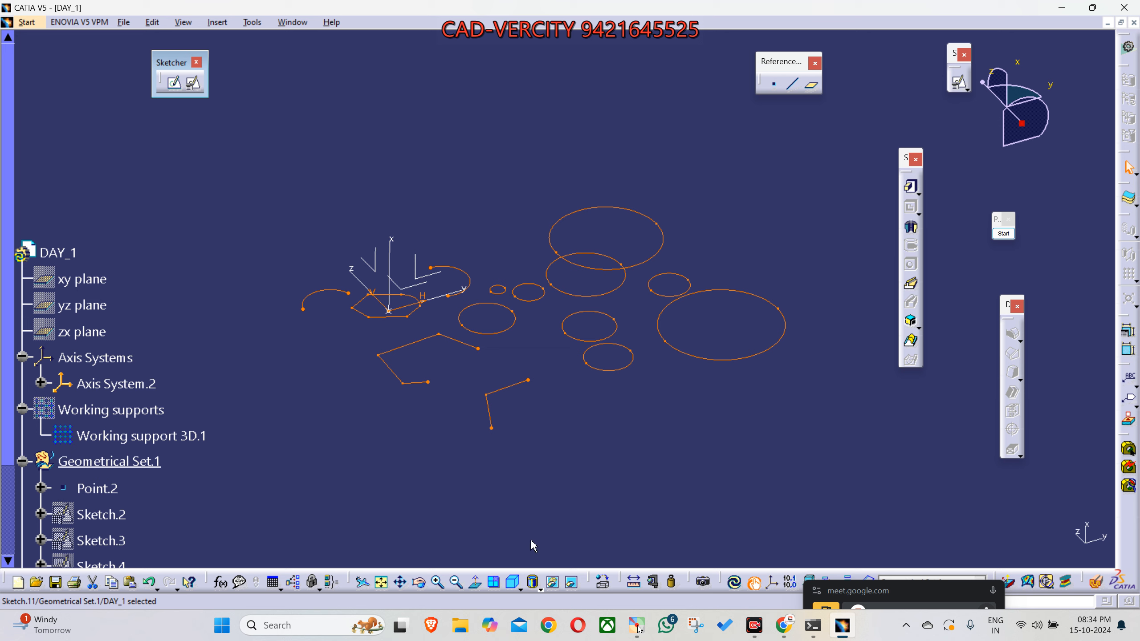
pyautogui.moveTo(532, 542); pyautogui.dragTo(627, 470, button='middle')
pyautogui.moveTo(515, 468)
pyautogui.mouseDown(button='middle')
pyautogui.moveTo(595, 496)
pyautogui.moveTo(613, 460)
pyautogui.moveTo(604, 425)
pyautogui.mouseUp(button='middle')
pyautogui.press('Delete')
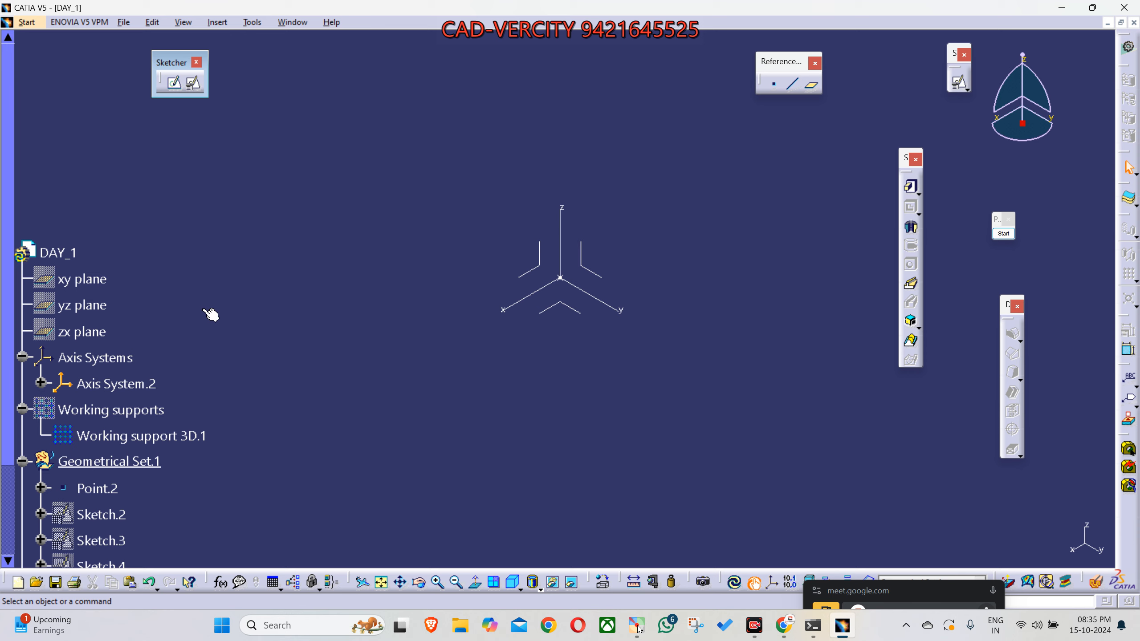
pyautogui.scroll(-3, 210, 317)
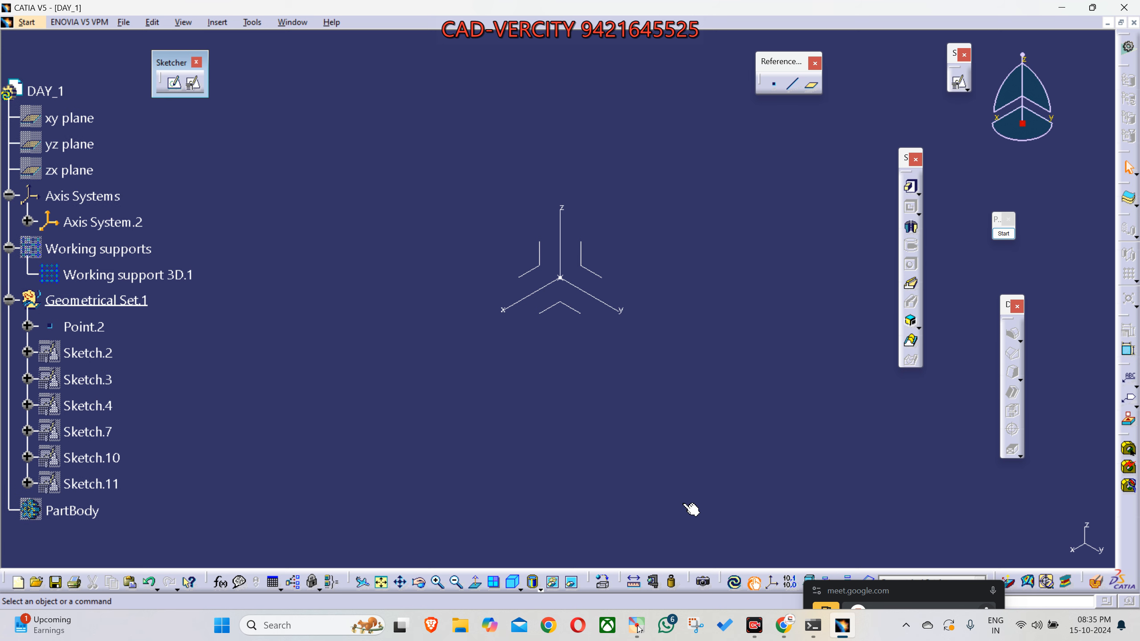
pyautogui.click(754, 626)
pyautogui.click(757, 477)
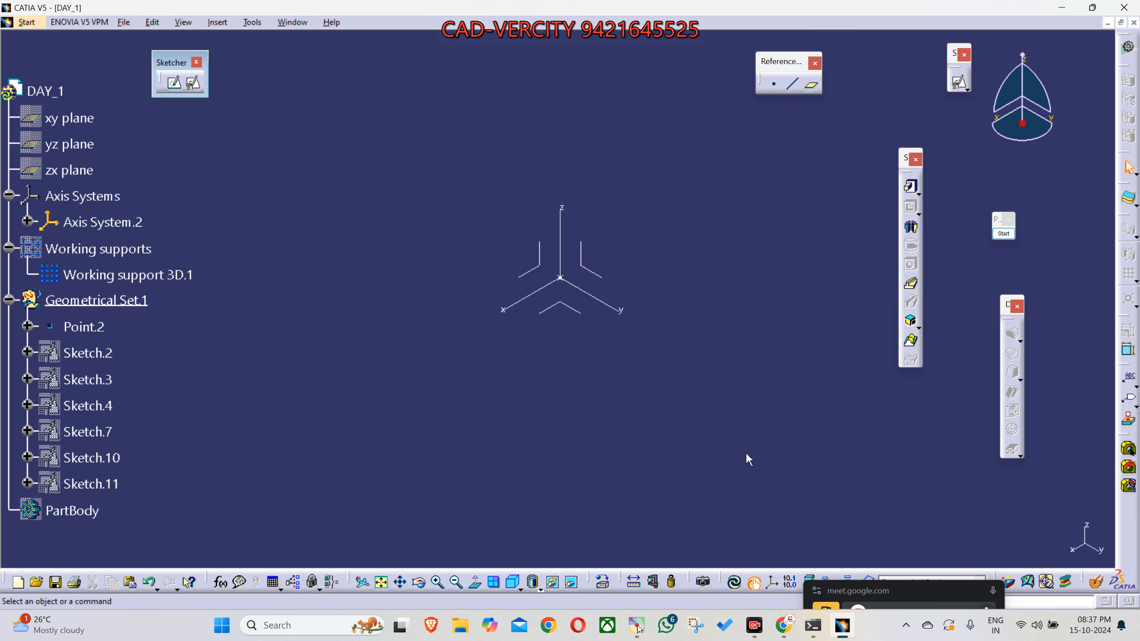
# - Switch to the full Google Meet tab and stop presenting the screen
pyautogui.moveTo(877, 591); pyautogui.dragTo(682, 132)
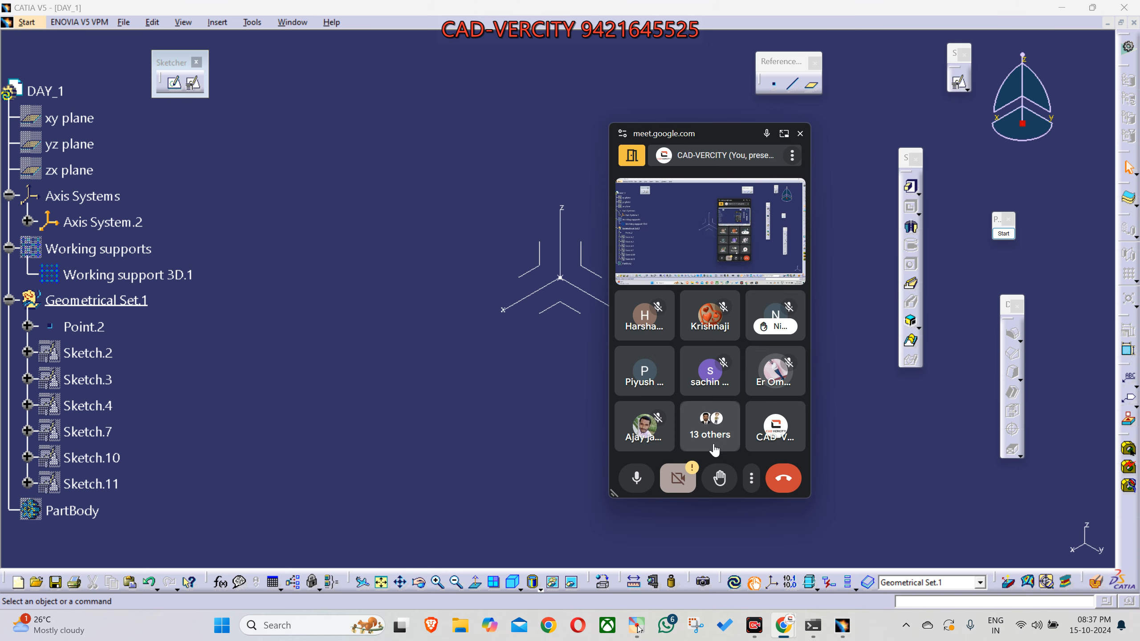
pyautogui.click(779, 134)
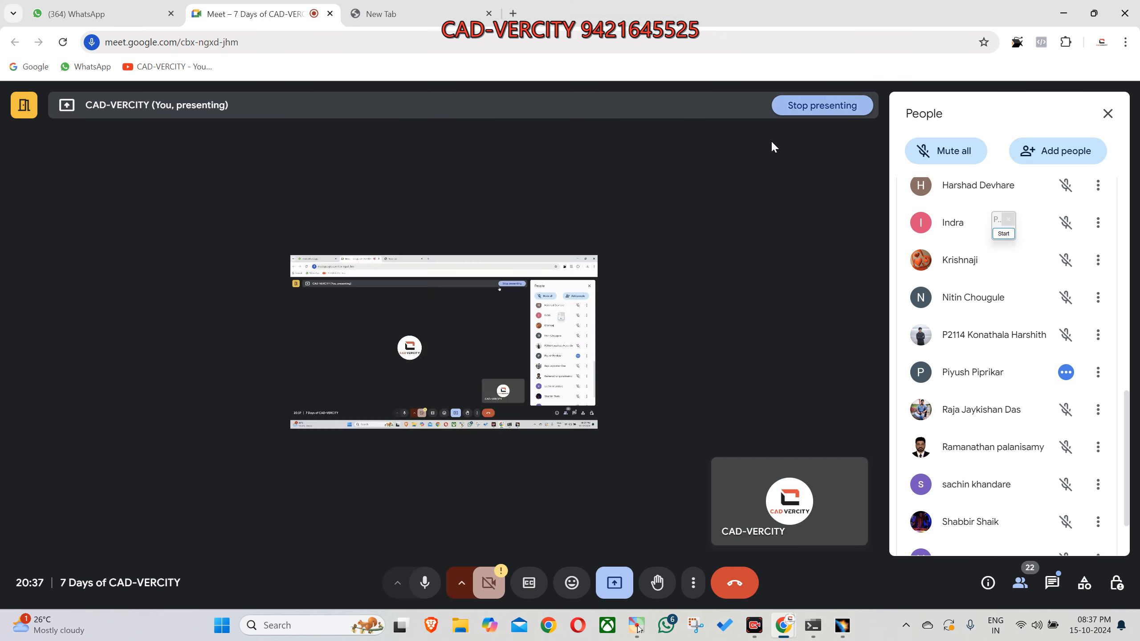
pyautogui.click(614, 583)
pyautogui.click(642, 536)
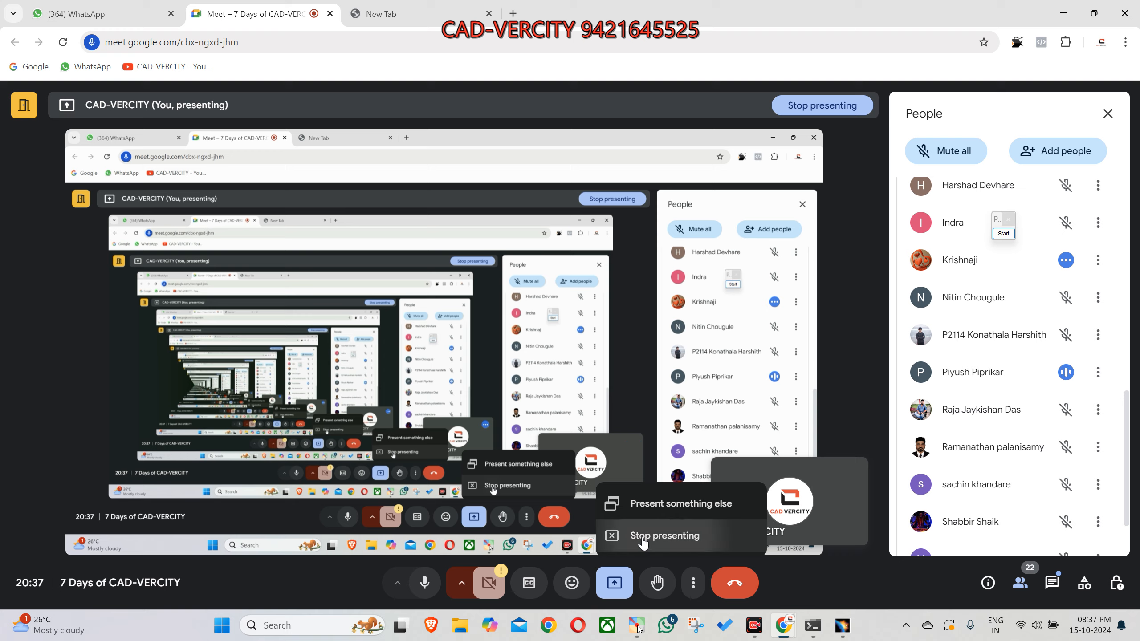